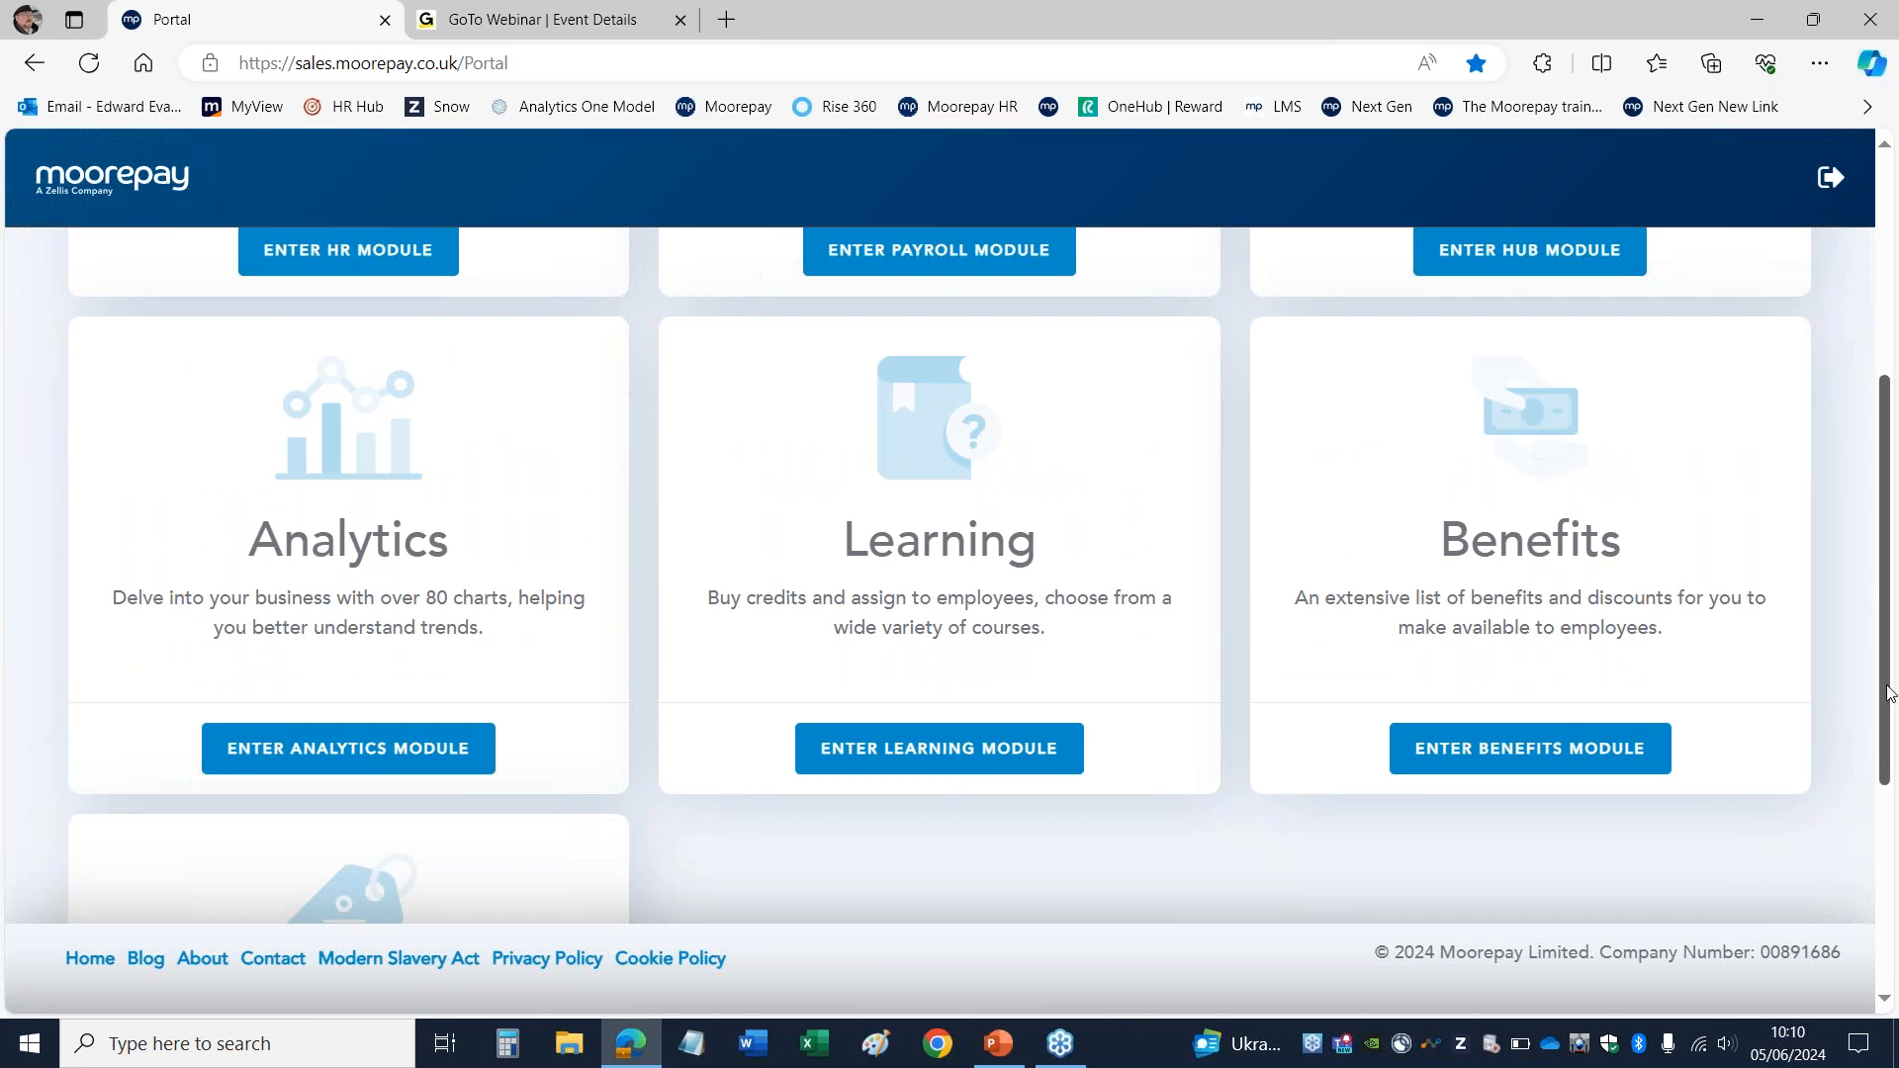
Step: Enter the Payroll module from the portal, then switch to the Analytics app
{"action": "scroll", "coordinate": [990, 742], "scroll_direction": "up", "scroll_amount": 5}
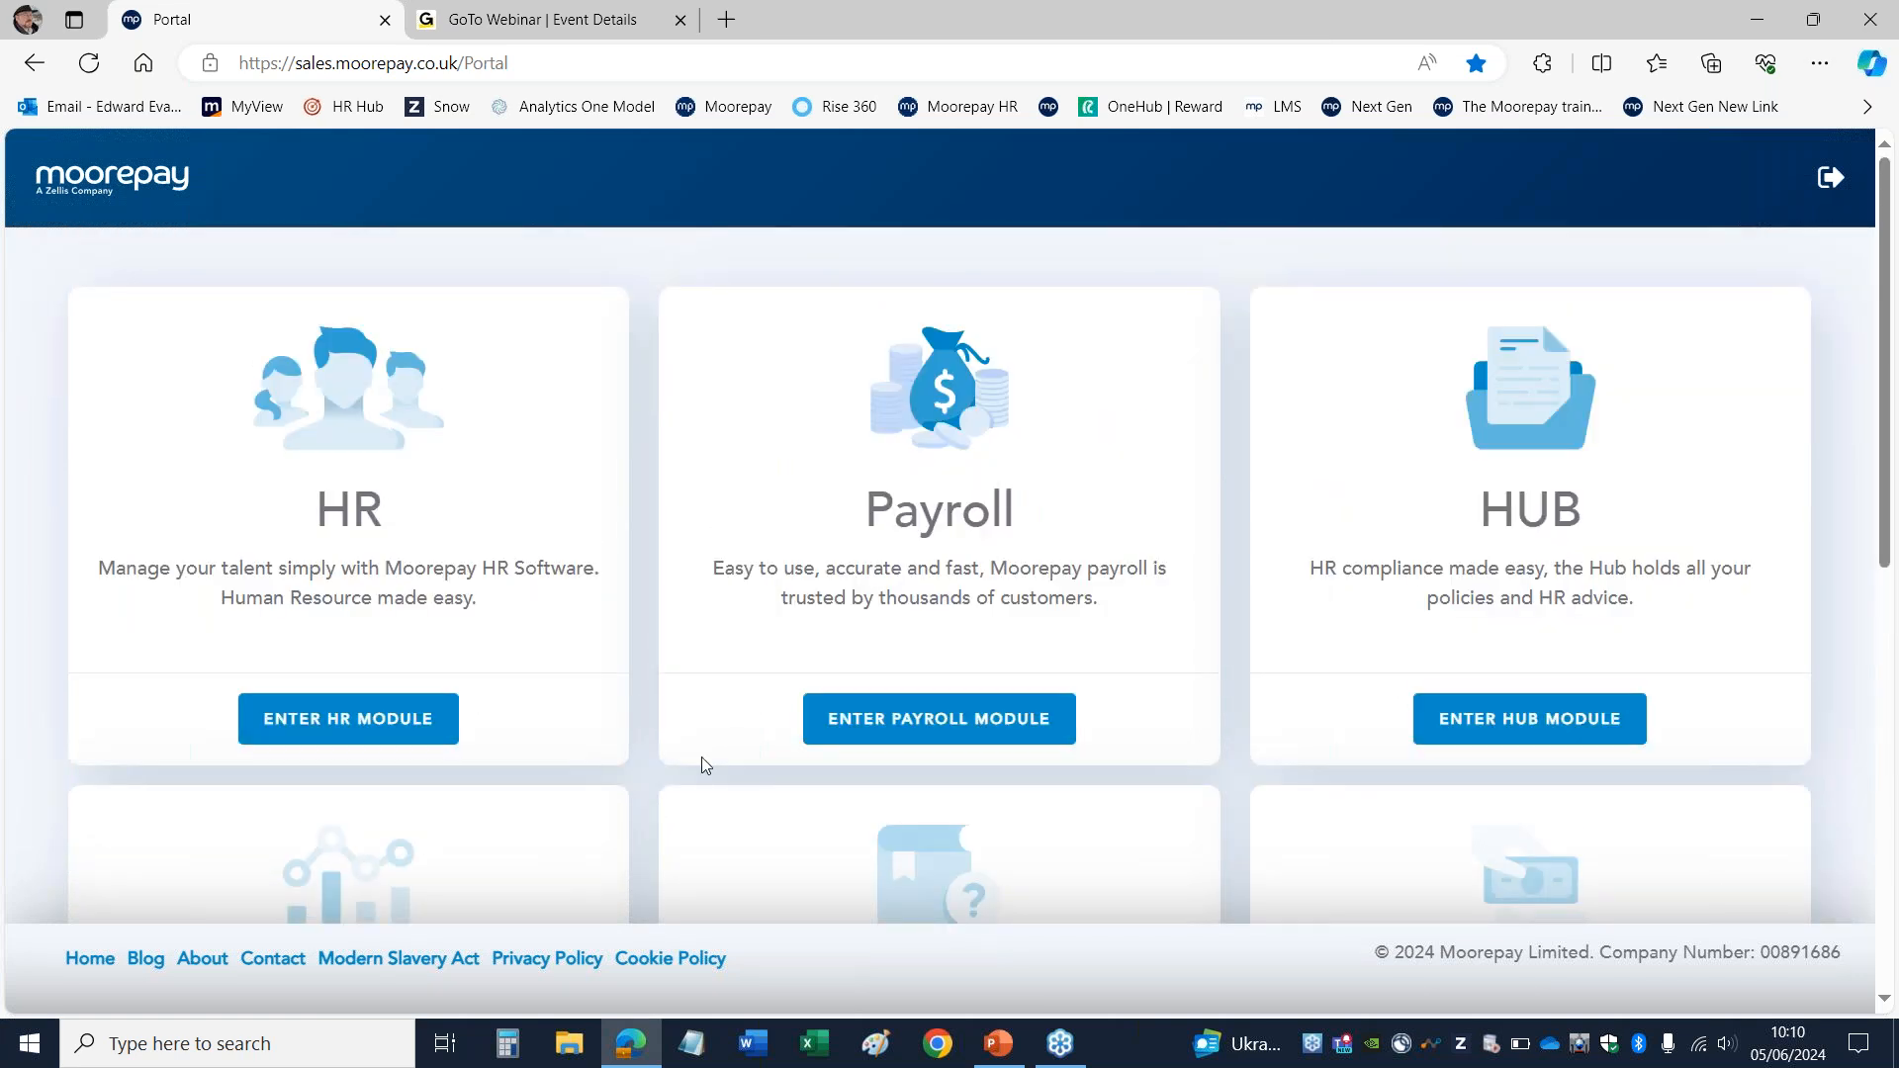
{"action": "left_click", "coordinate": [974, 725]}
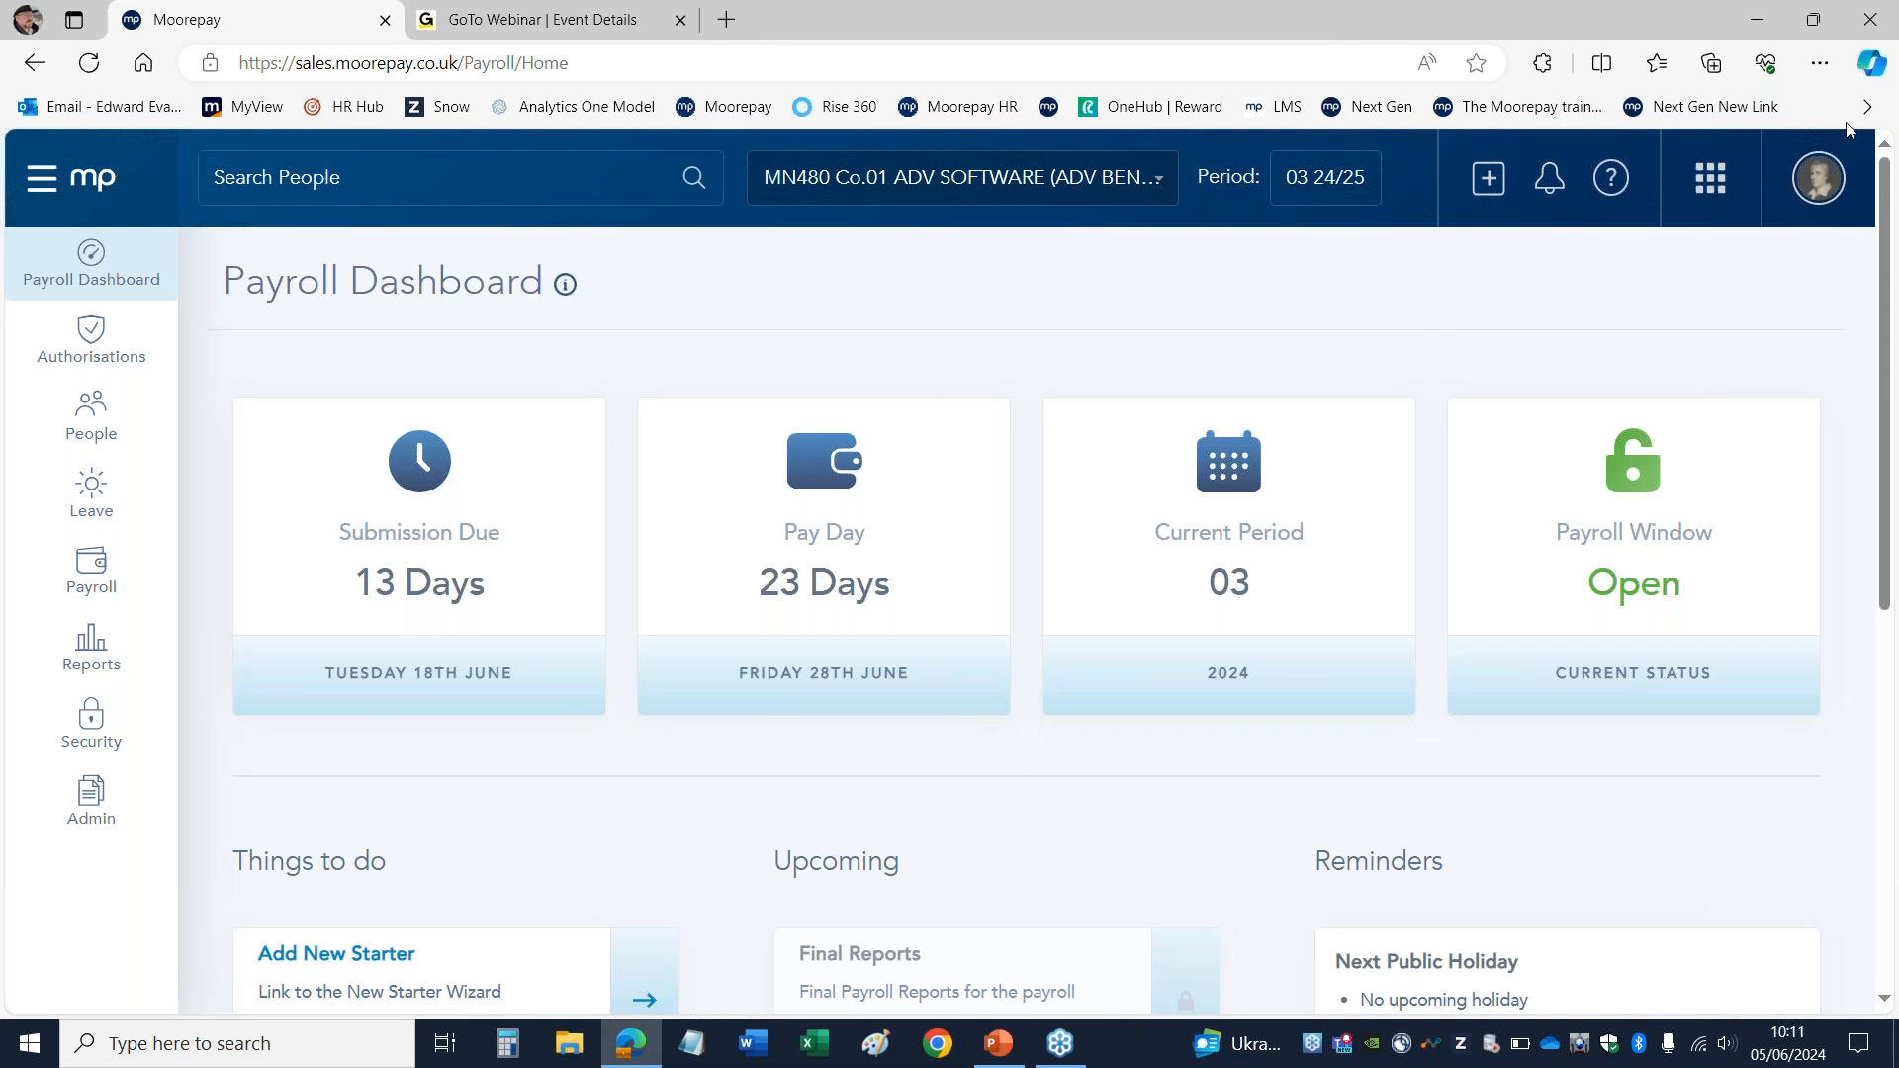
{"action": "left_click", "coordinate": [1712, 183]}
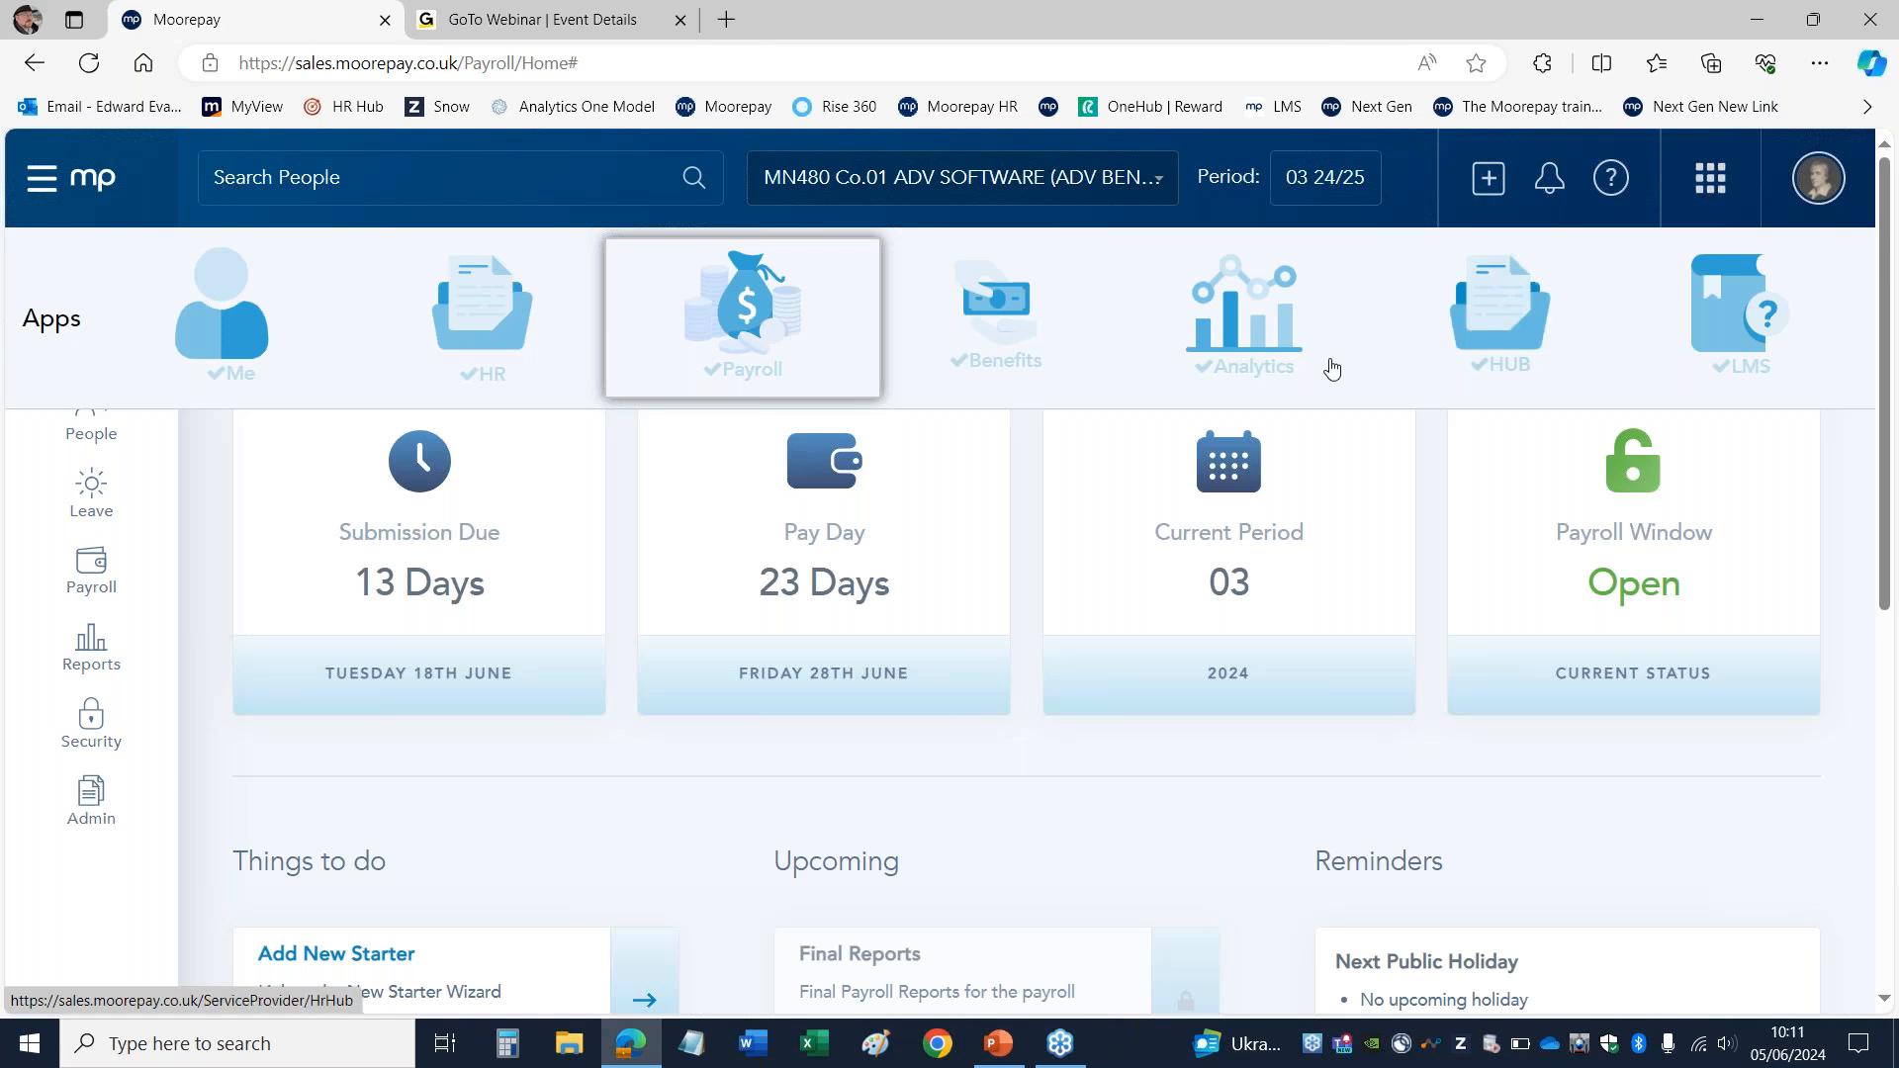
{"action": "left_click", "coordinate": [1223, 322]}
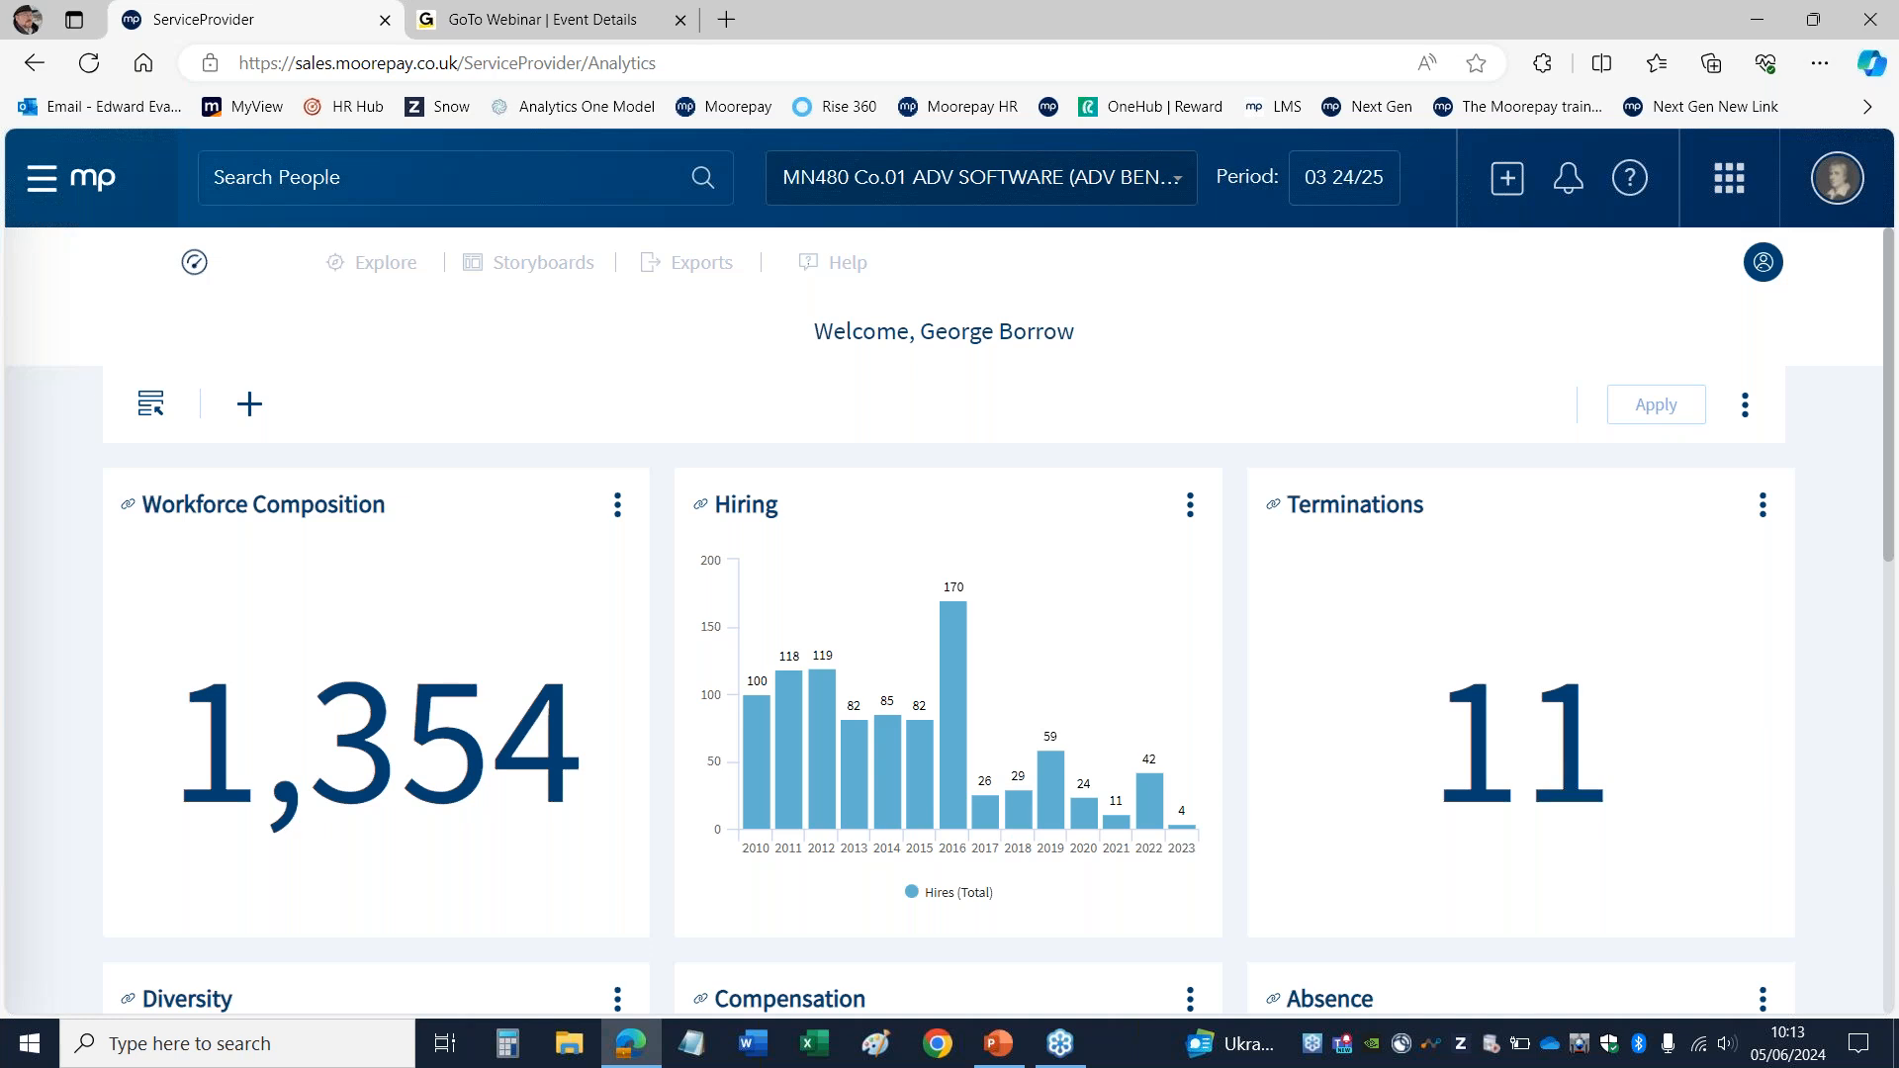
Step: Examine the Analytics dashboard tiles from Workforce Composition to Development, including the Absence, Diversity and Hiring charts
{"action": "scroll", "coordinate": [1892, 430], "scroll_direction": "down", "scroll_amount": 1}
{"action": "left_click_drag", "start_coordinate": [1892, 431], "coordinate": [1895, 829]}
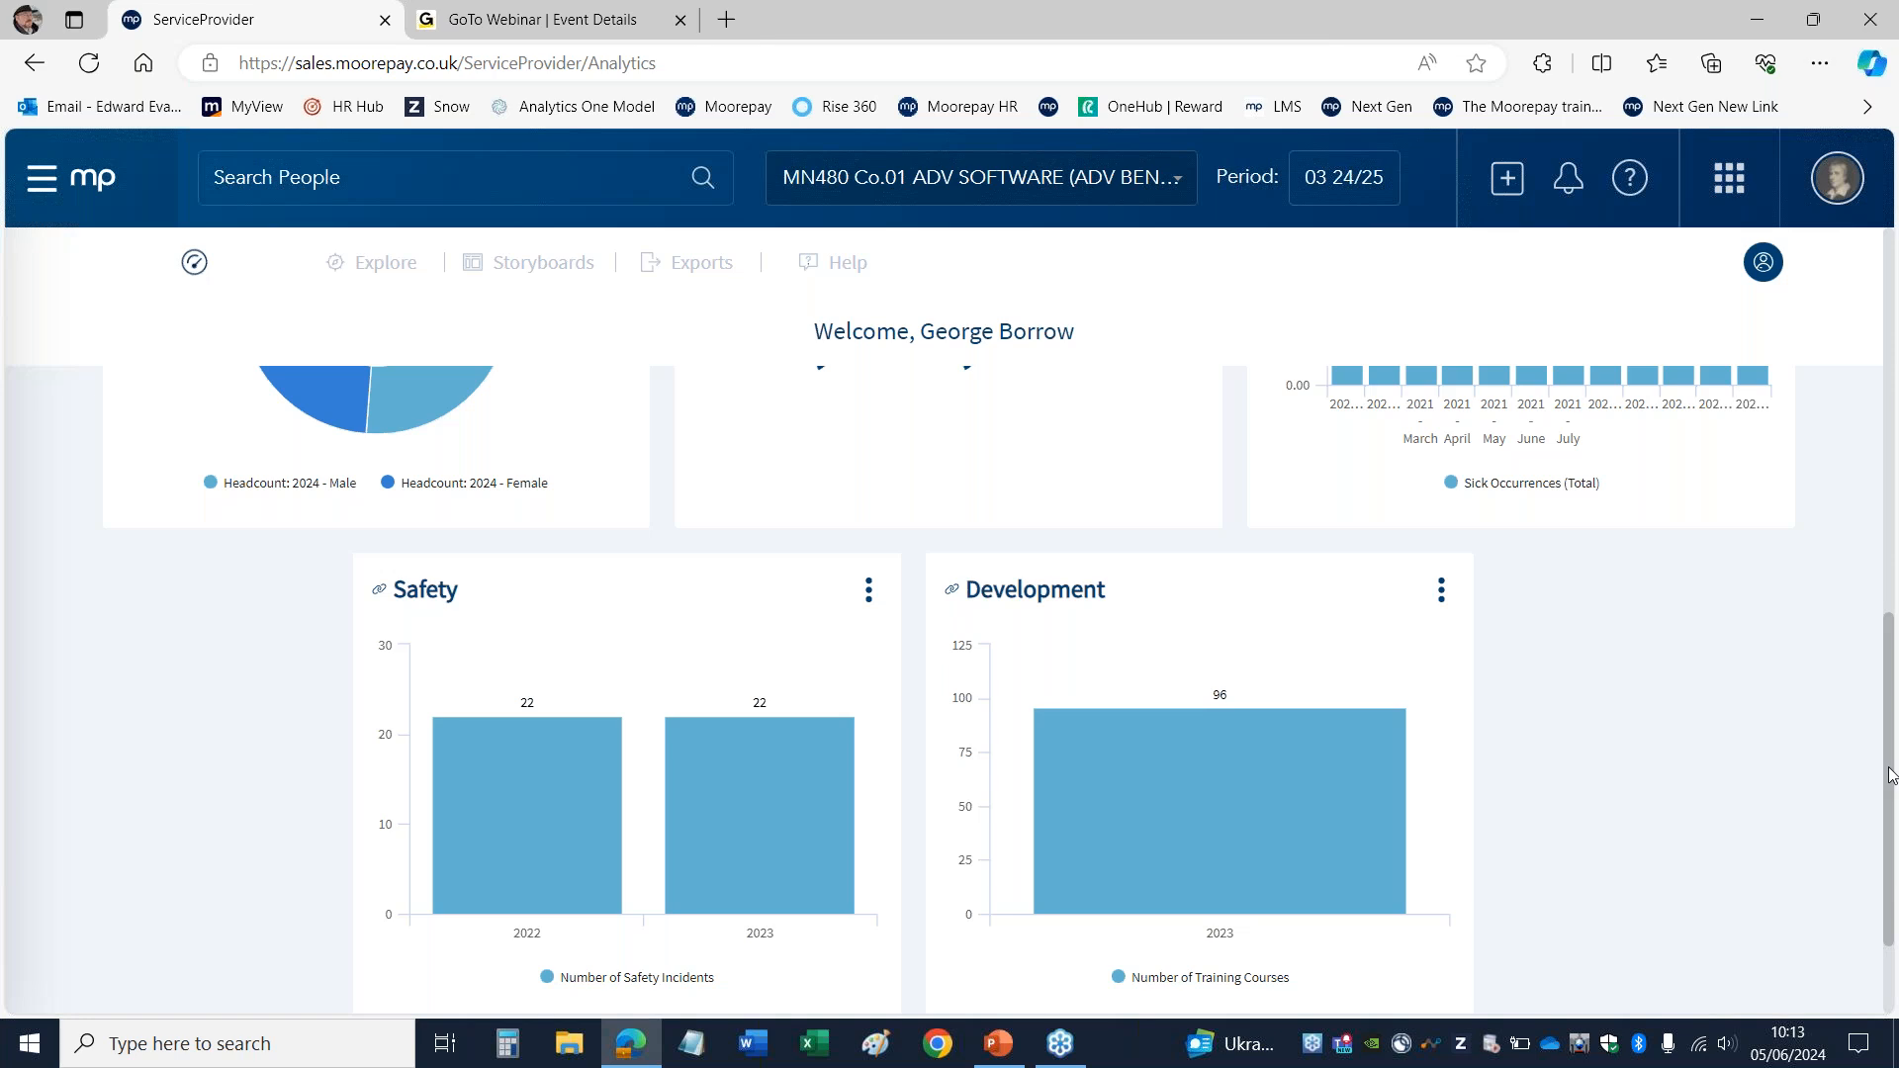
{"action": "left_click_drag", "start_coordinate": [1892, 775], "coordinate": [1895, 573]}
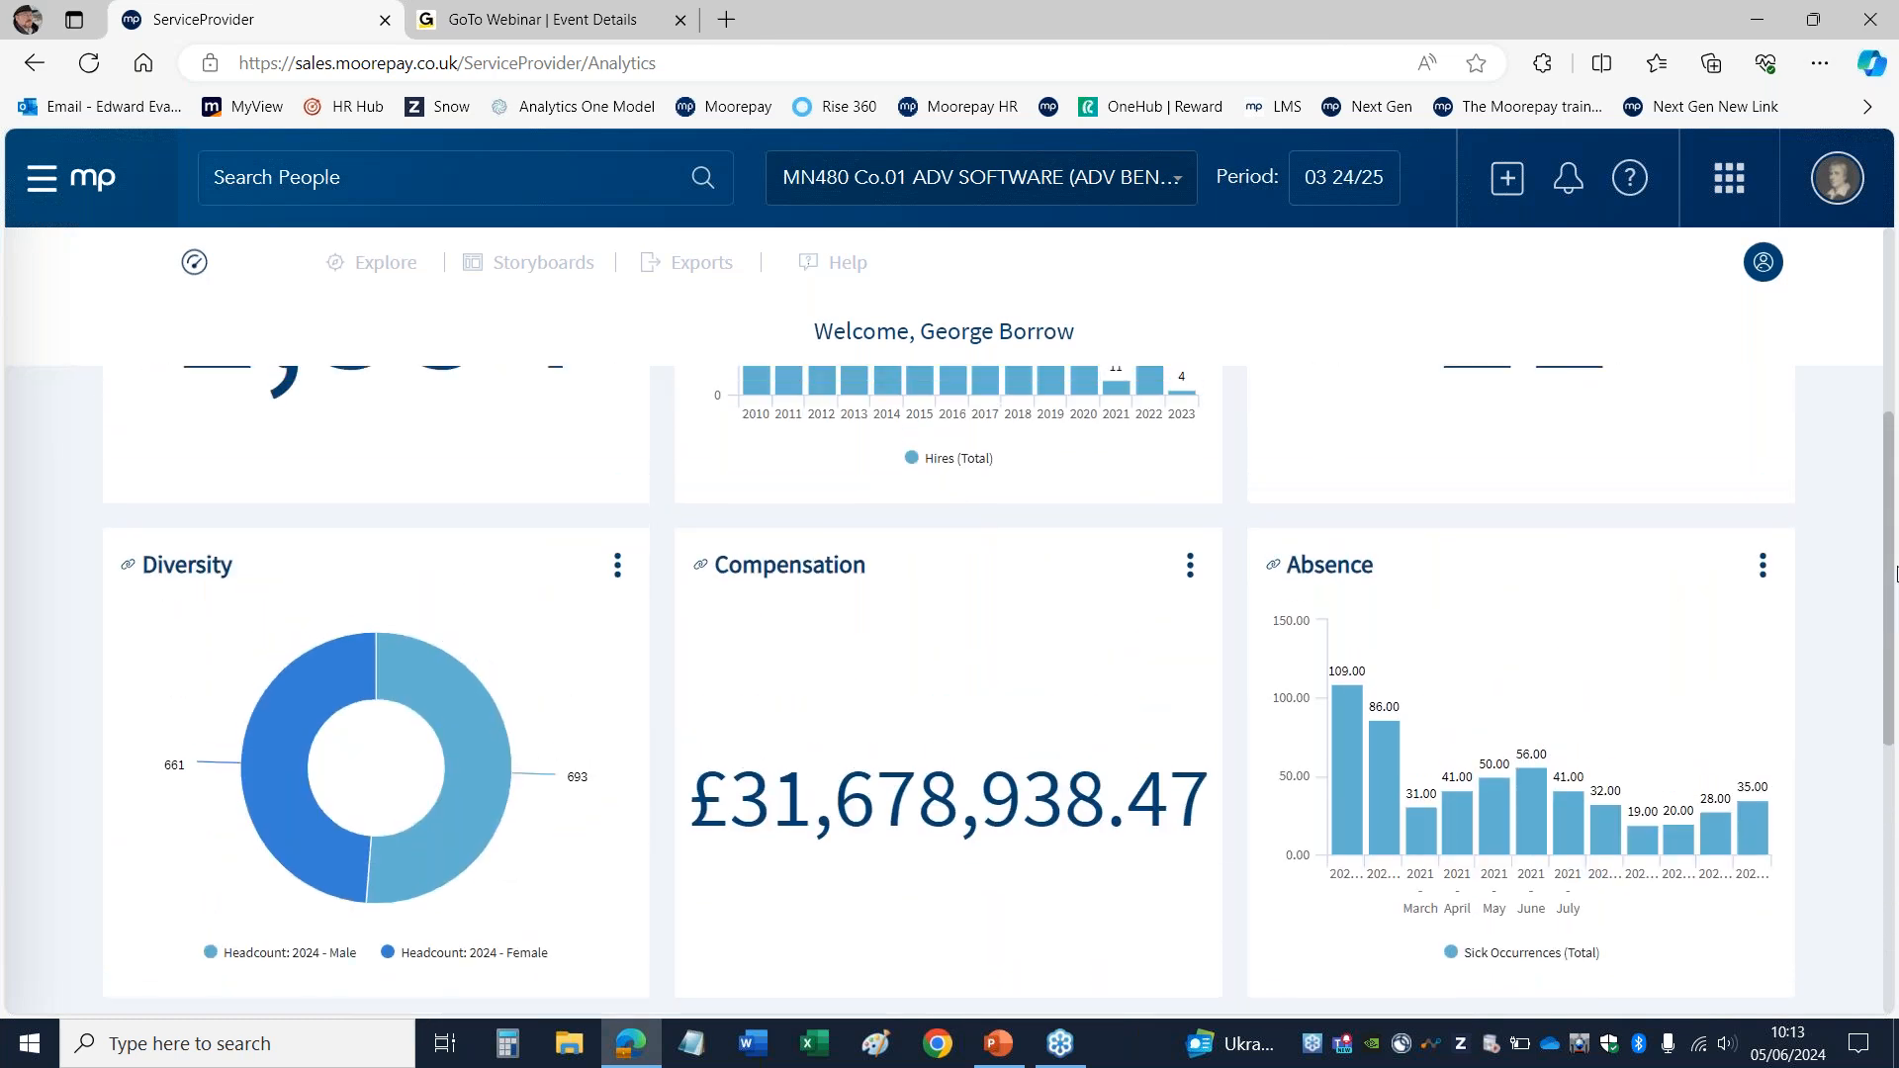
{"action": "mouse_move", "coordinate": [1412, 824]}
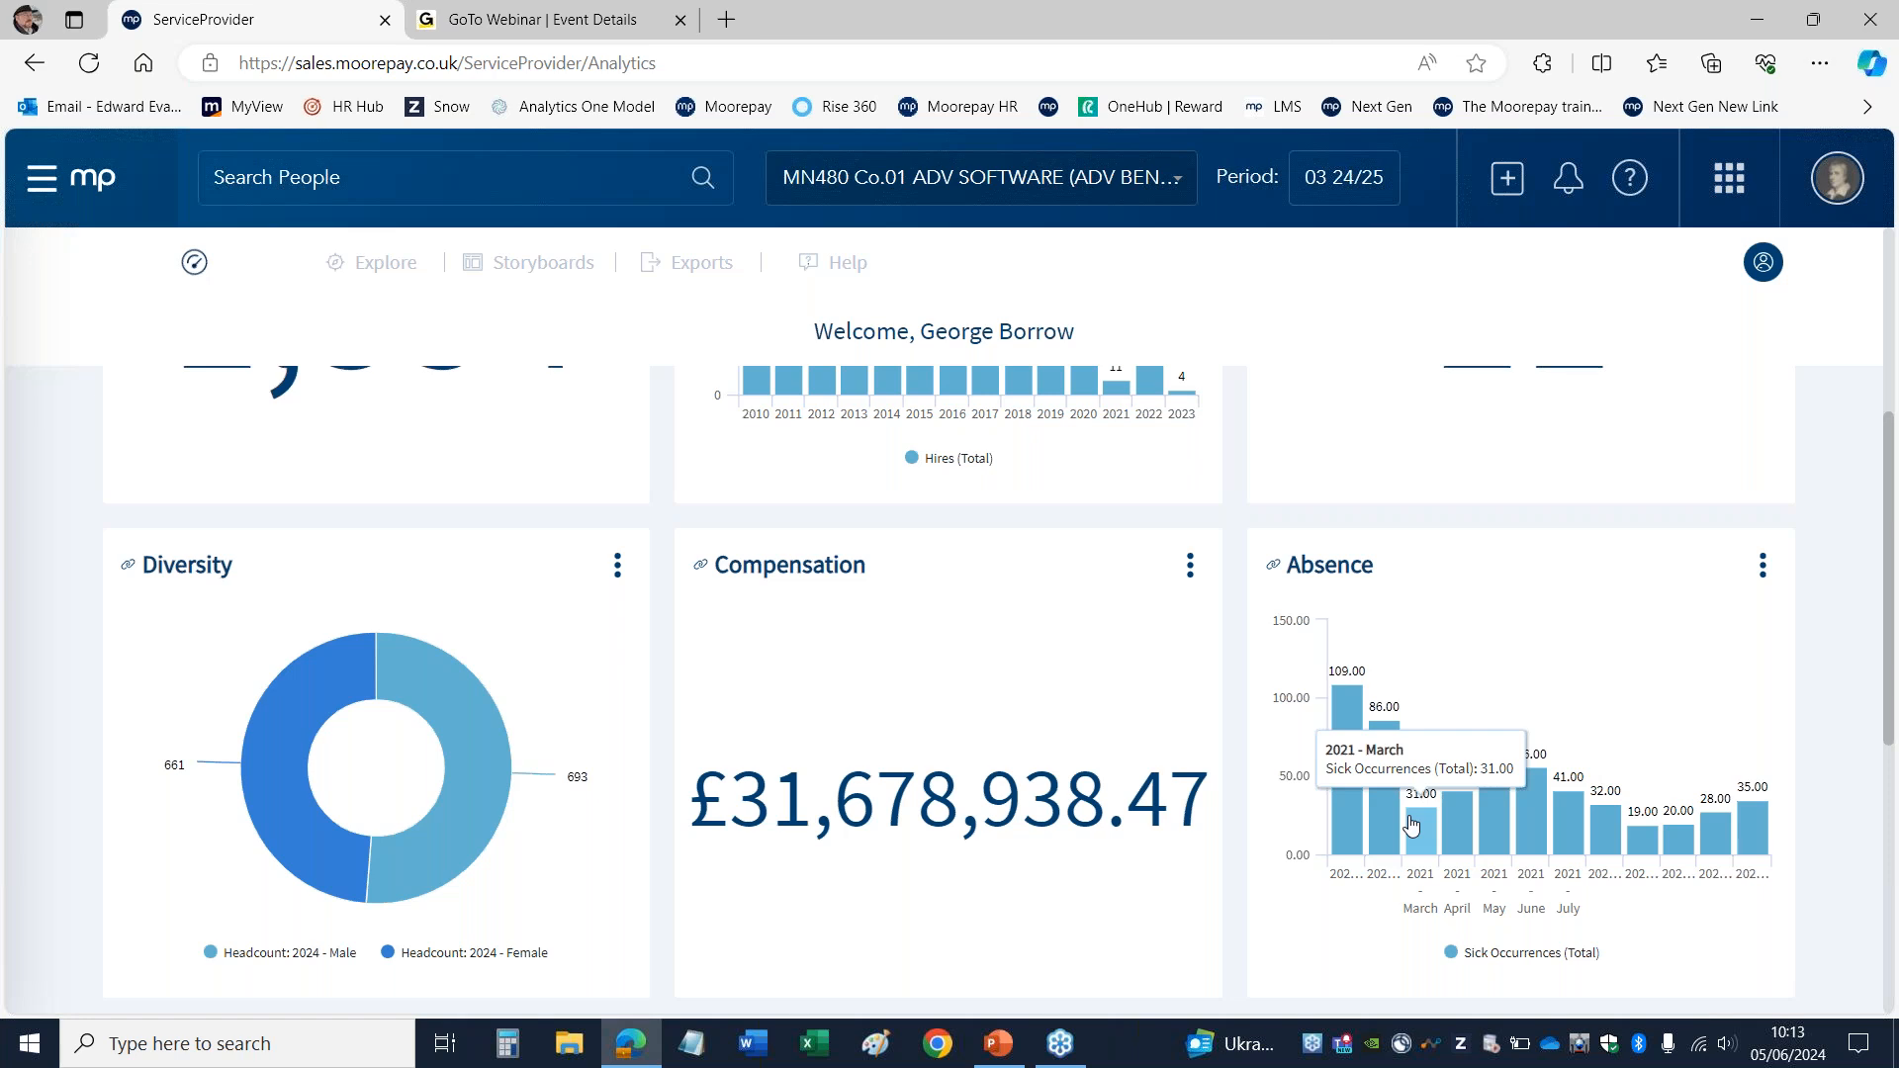
{"action": "left_click_drag", "start_coordinate": [1892, 691], "coordinate": [1891, 687]}
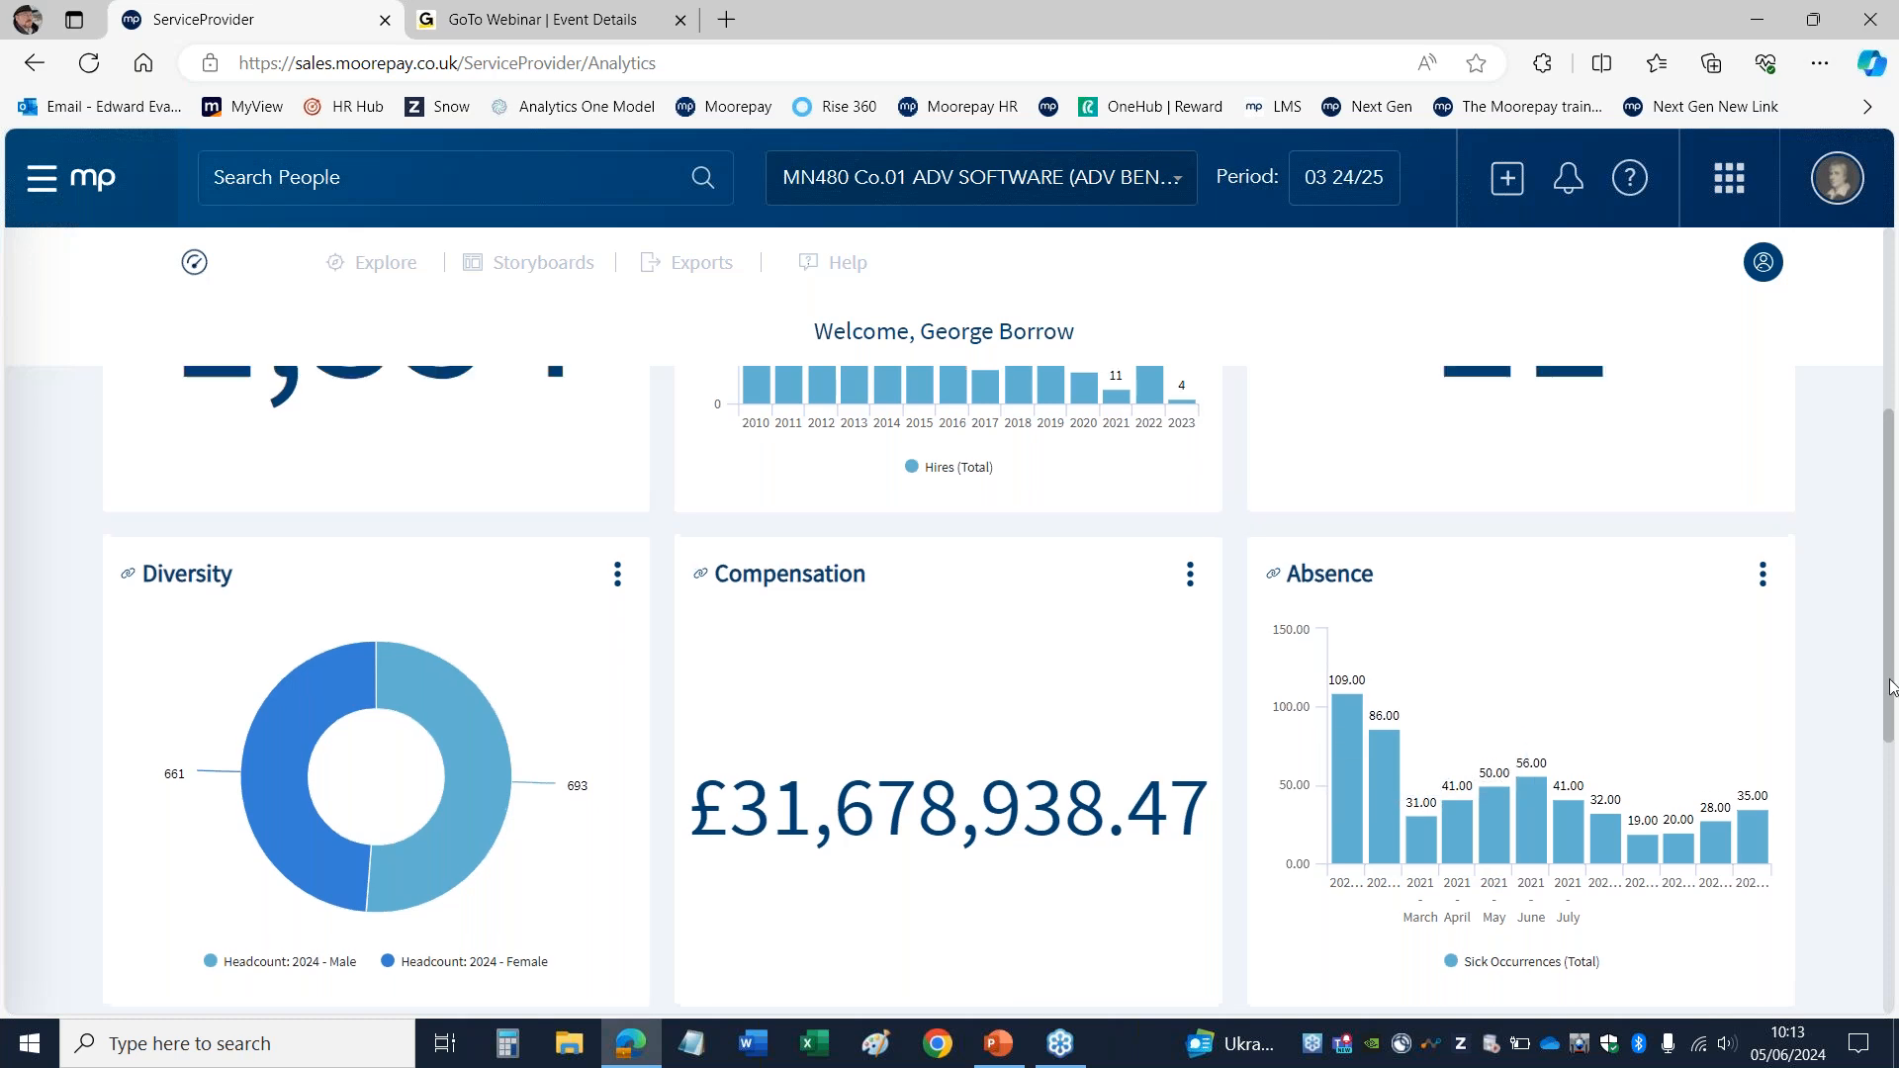
{"action": "mouse_move", "coordinate": [475, 792]}
{"action": "left_click_drag", "start_coordinate": [1889, 636], "coordinate": [1883, 452]}
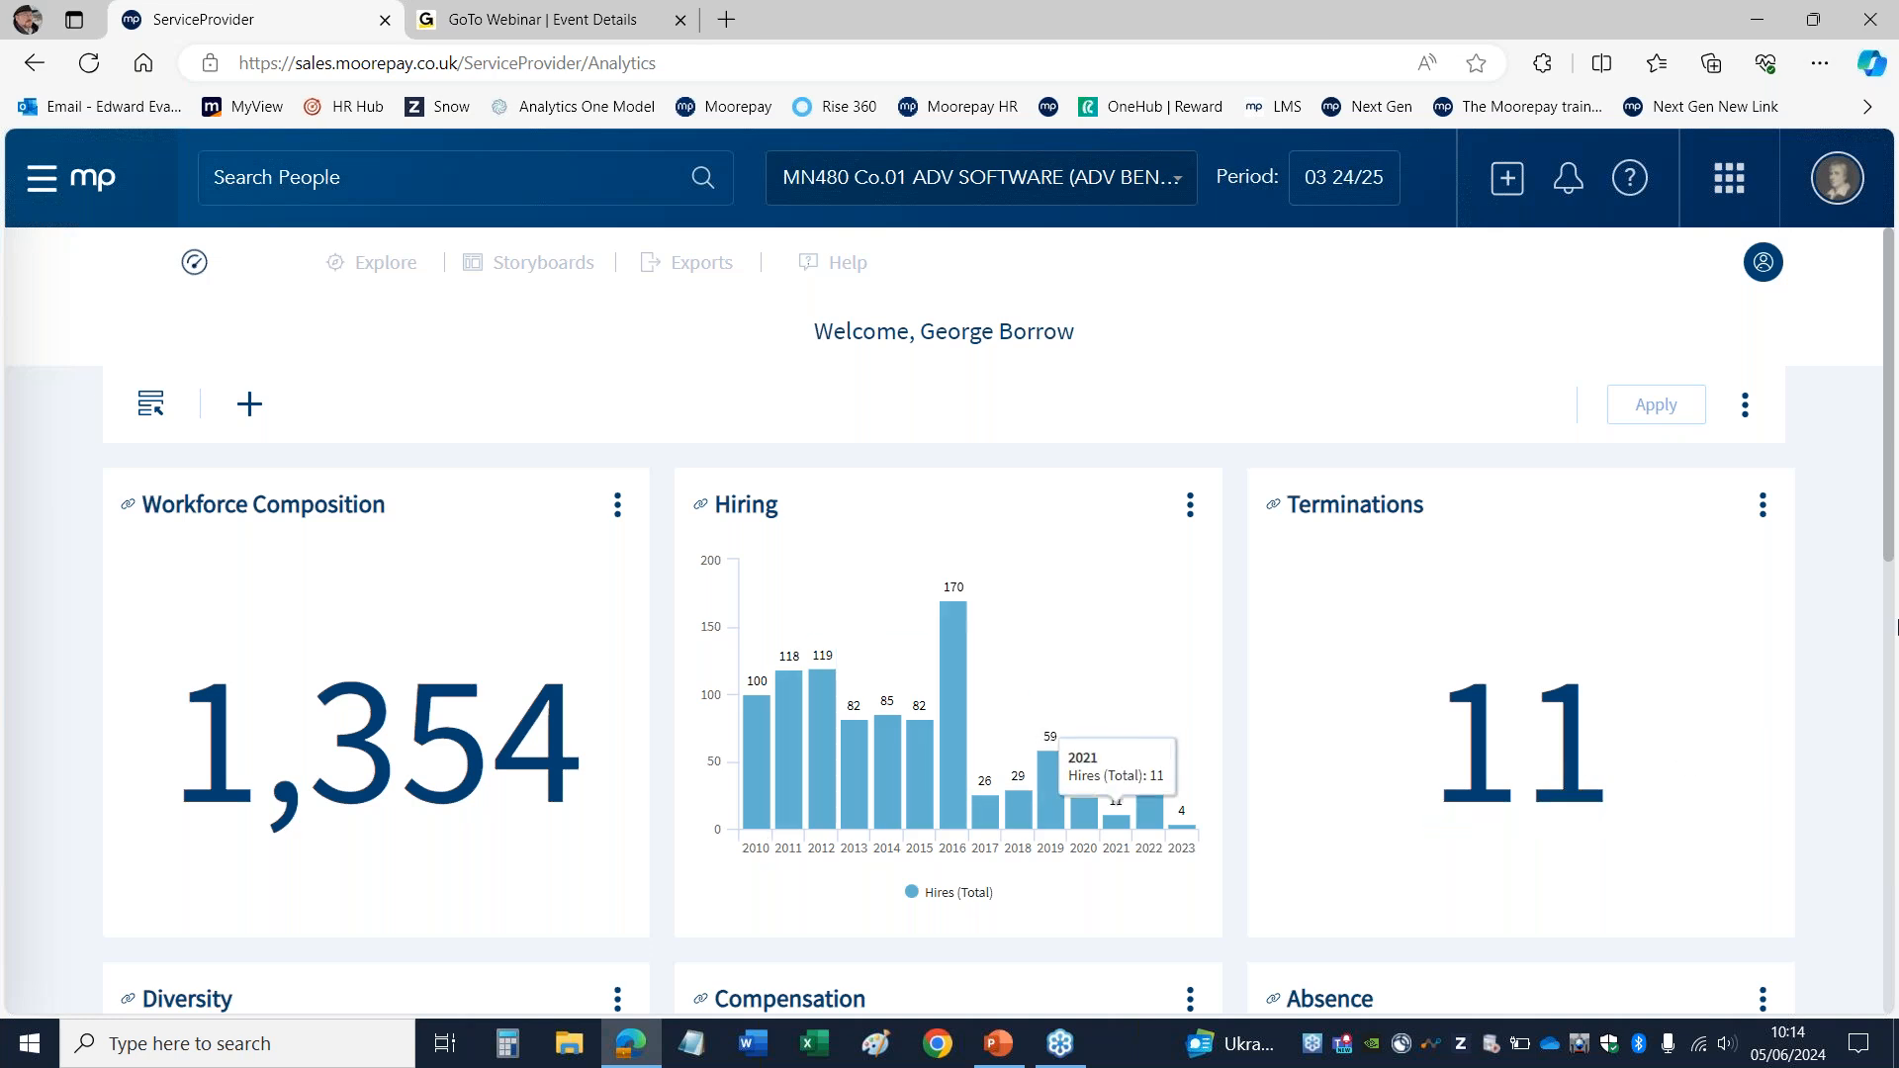
{"action": "scroll", "coordinate": [1890, 527], "scroll_direction": "down", "scroll_amount": 2}
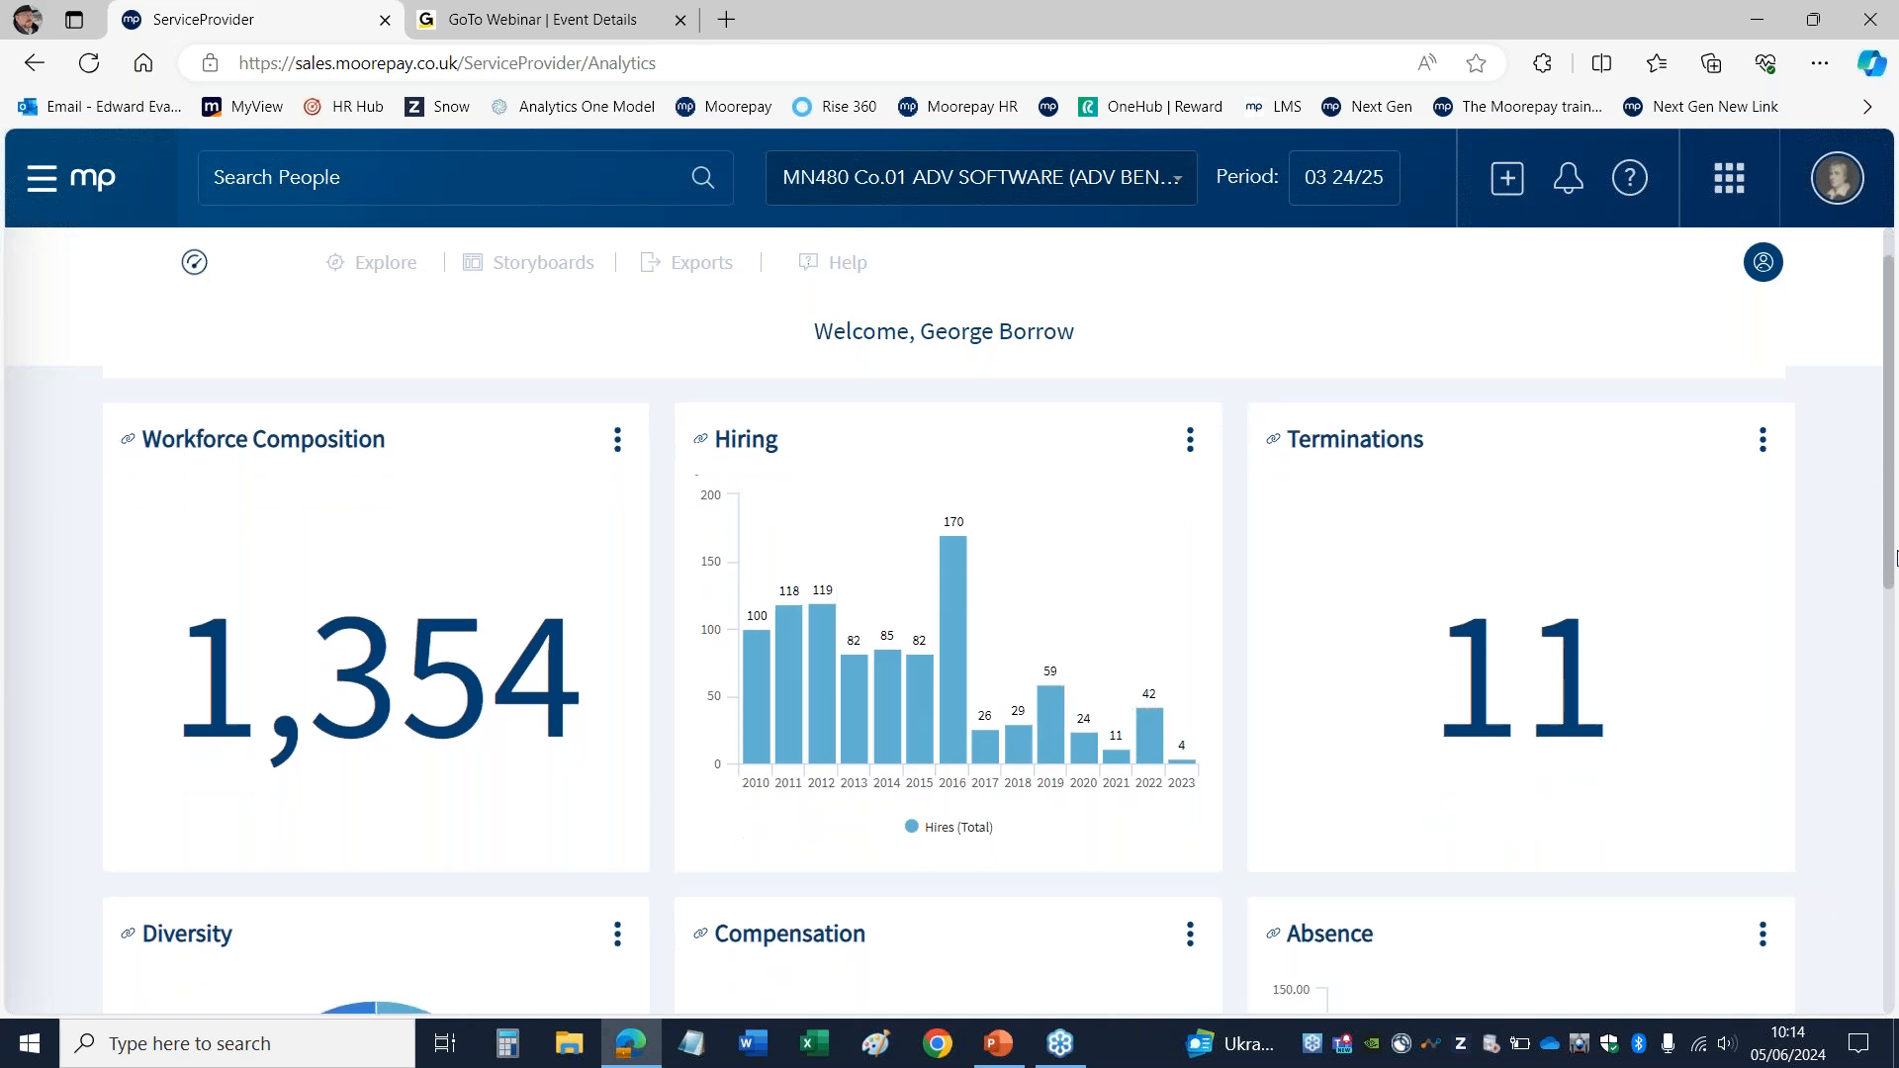
{"action": "left_click_drag", "start_coordinate": [1892, 571], "coordinate": [1892, 489]}
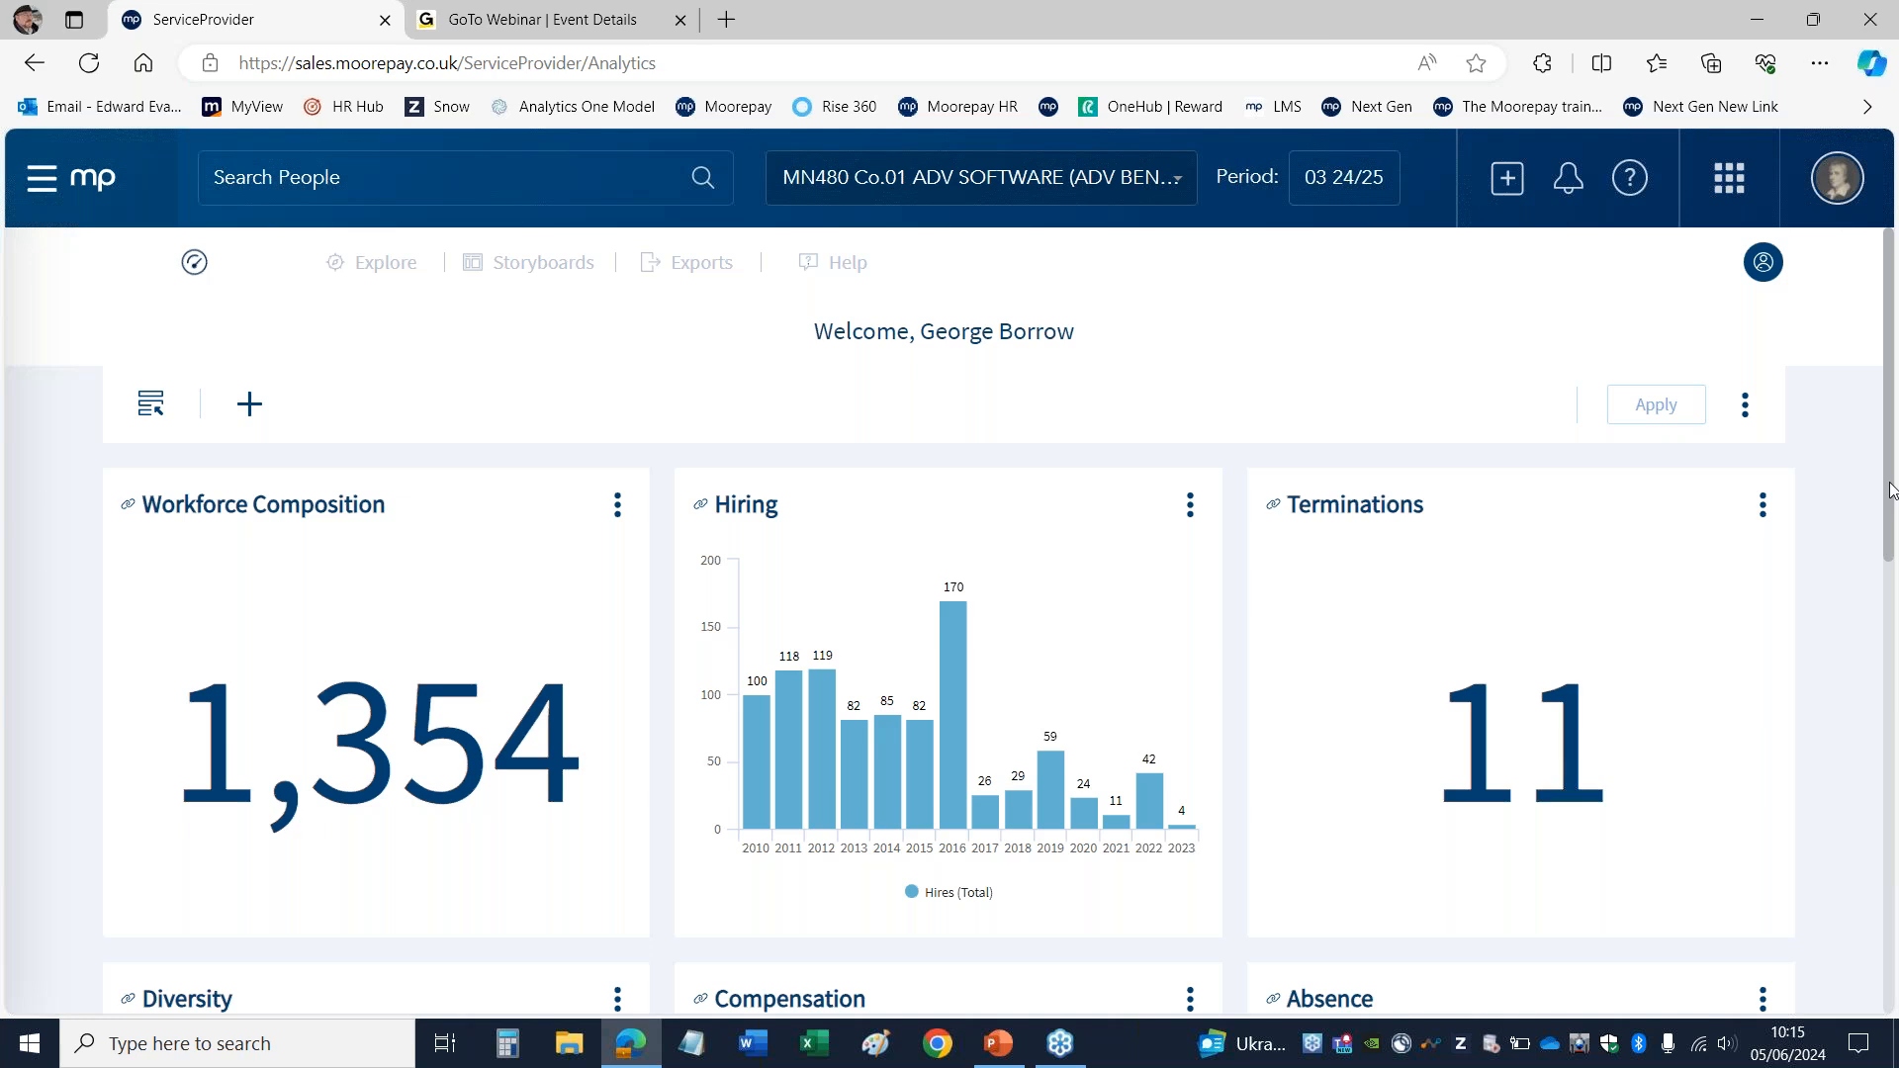
Step: Review the storyboards listed in the Storyboard Library, collapsing and re-expanding the Standard category
{"action": "left_click_drag", "start_coordinate": [1891, 490], "coordinate": [1895, 927]}
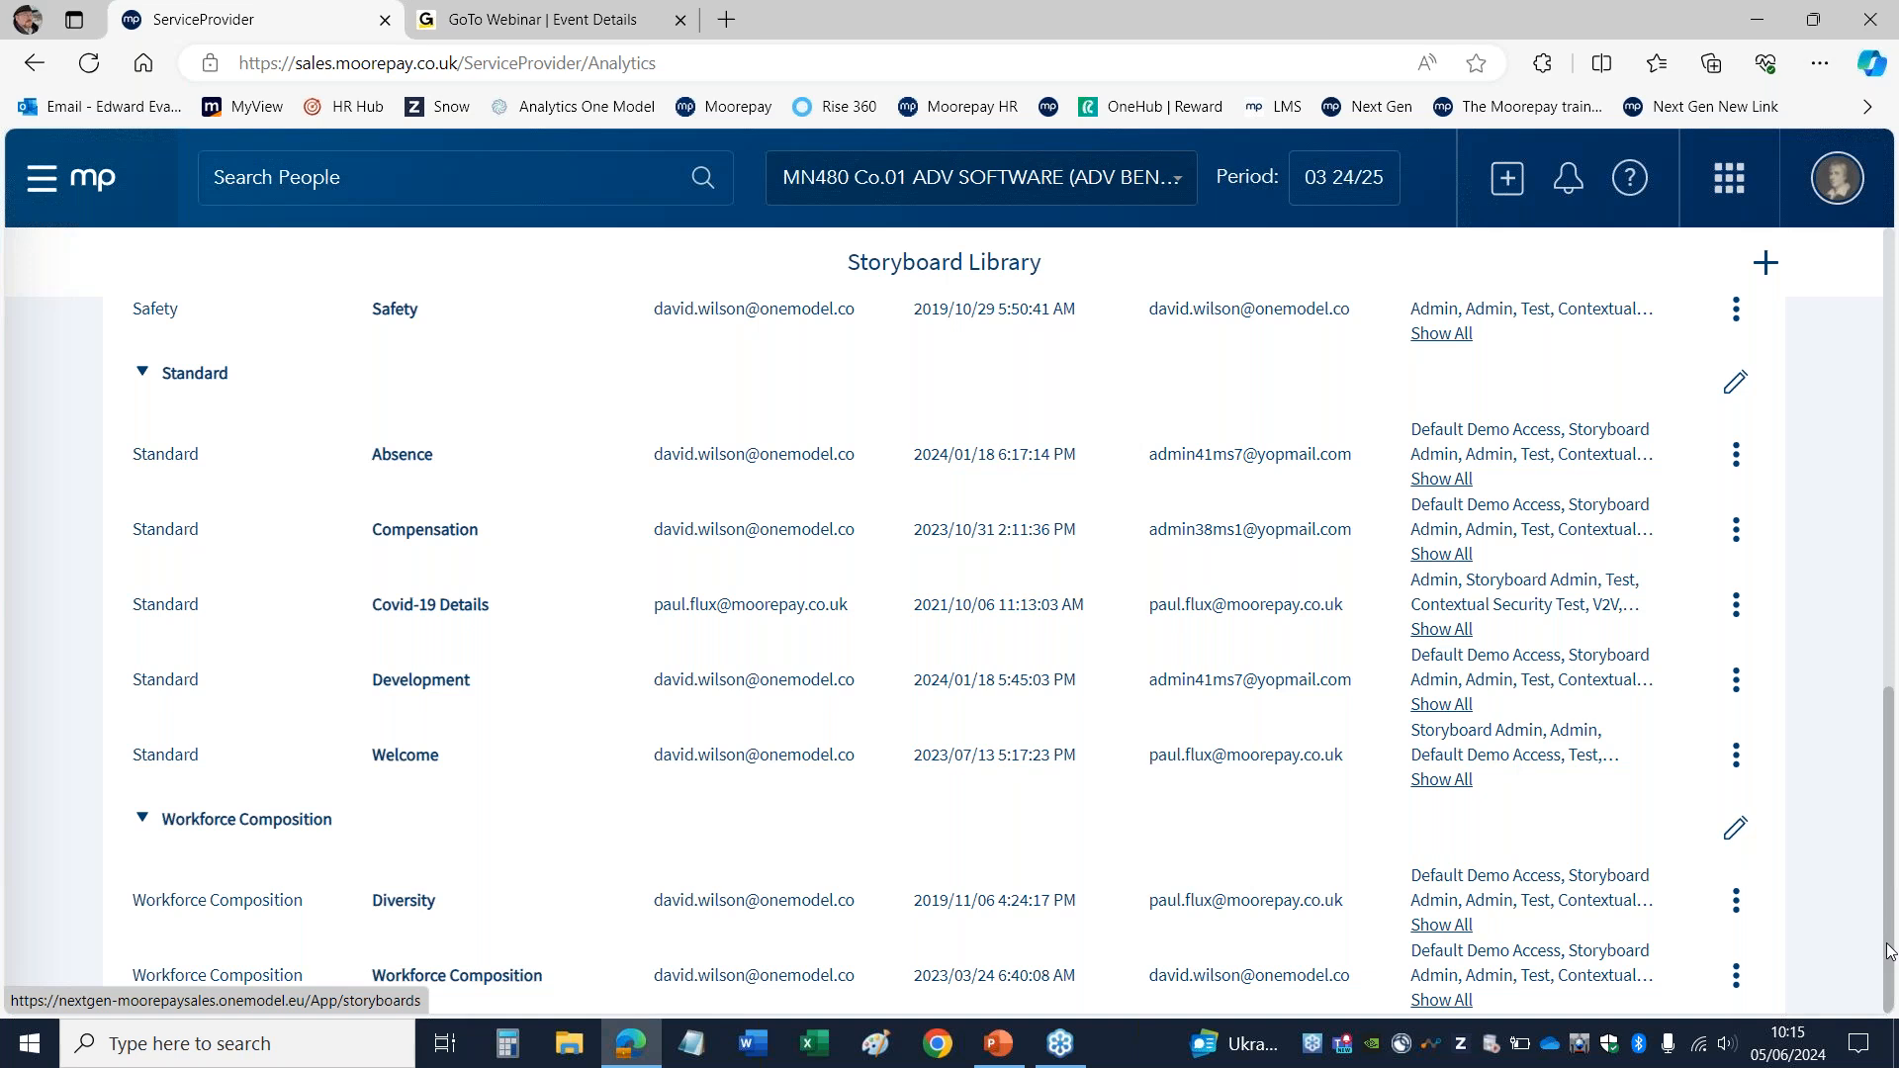
{"action": "left_click_drag", "start_coordinate": [1892, 915], "coordinate": [1878, 752]}
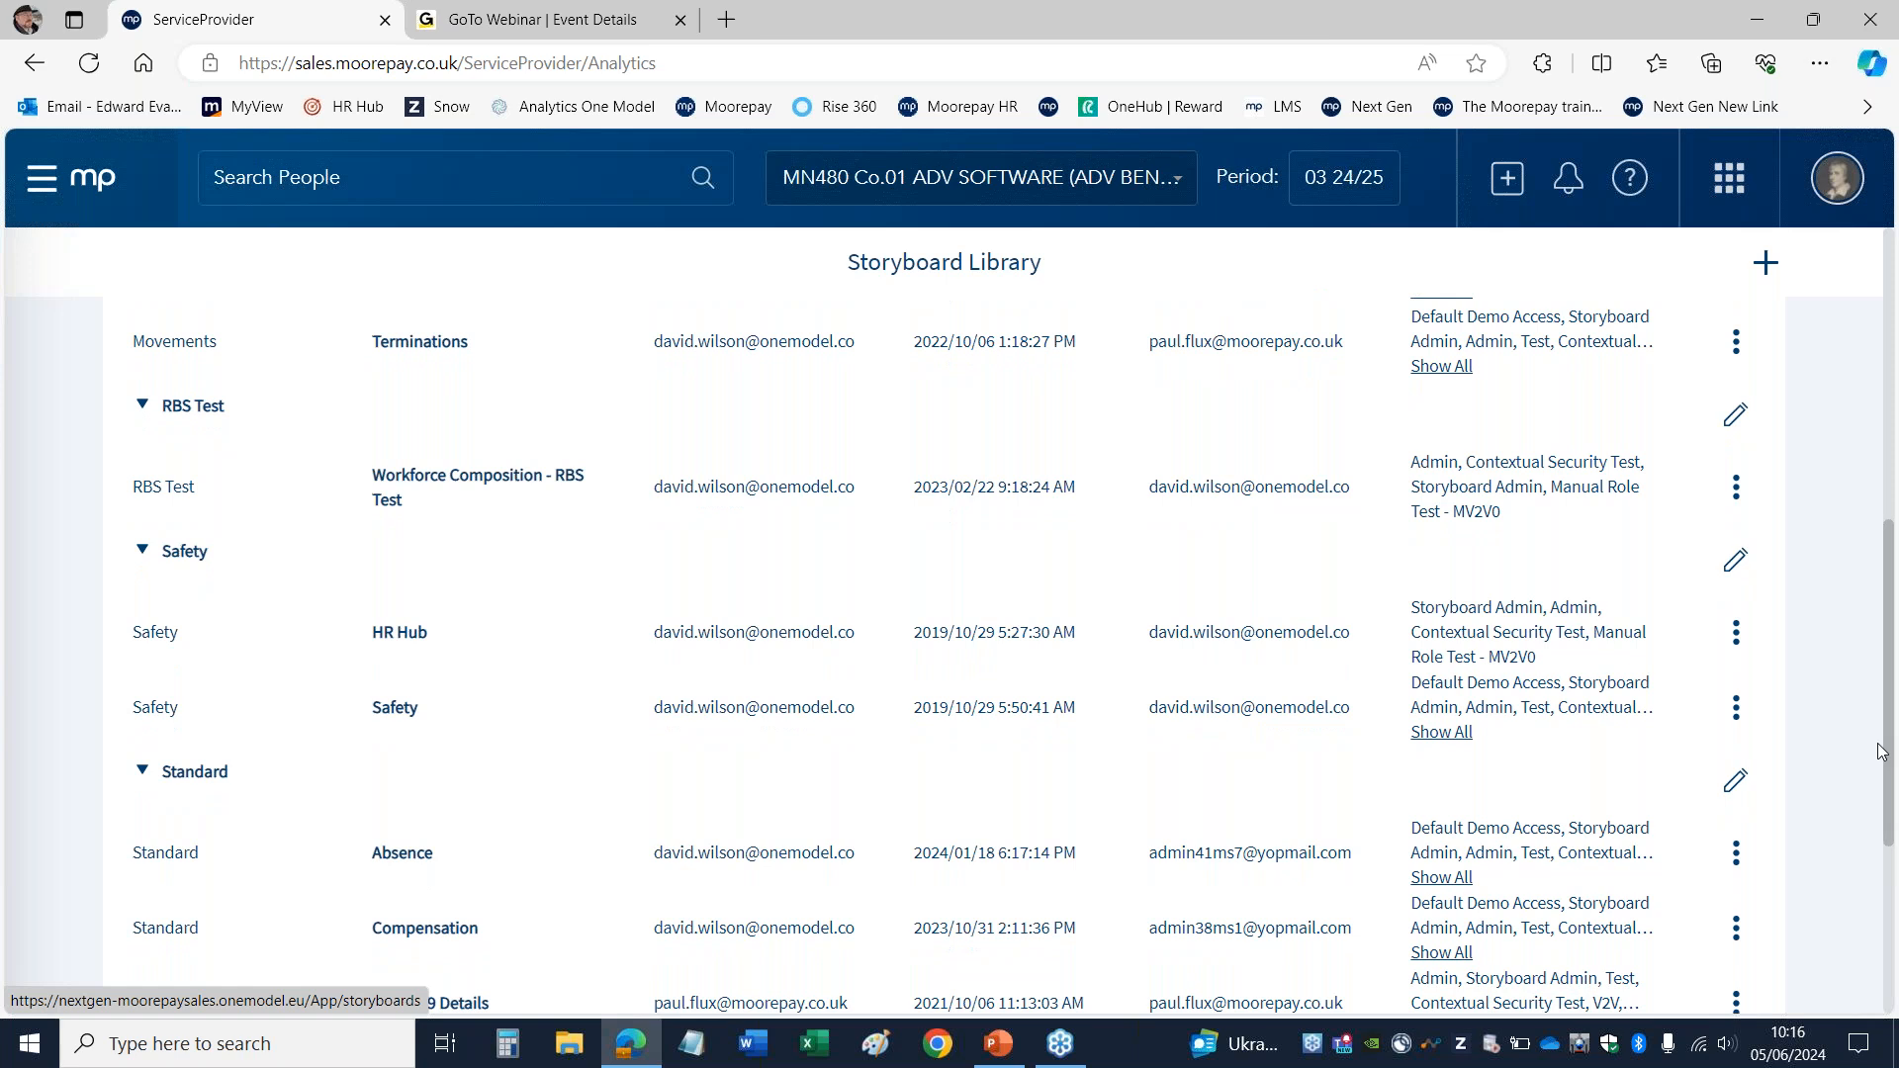
{"action": "scroll", "coordinate": [1879, 751], "scroll_direction": "down", "scroll_amount": 4}
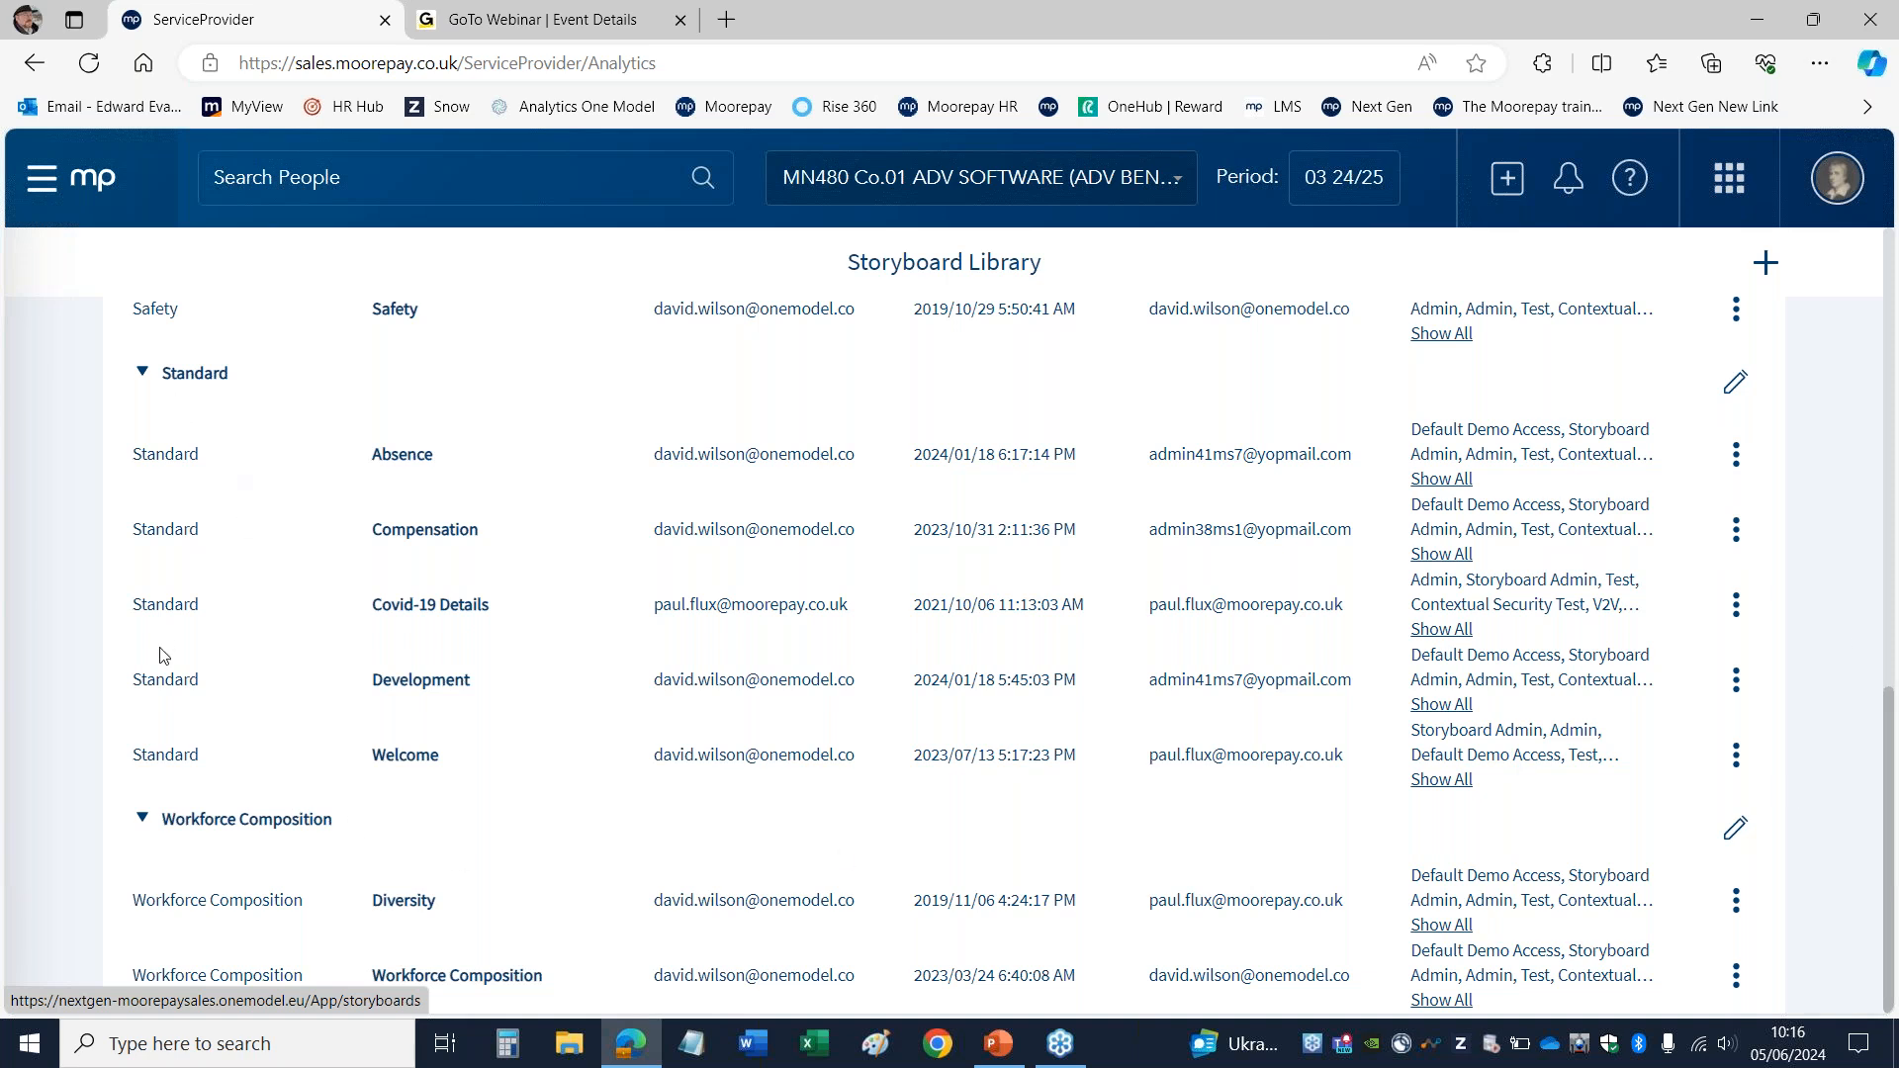
{"action": "left_click", "coordinate": [142, 376]}
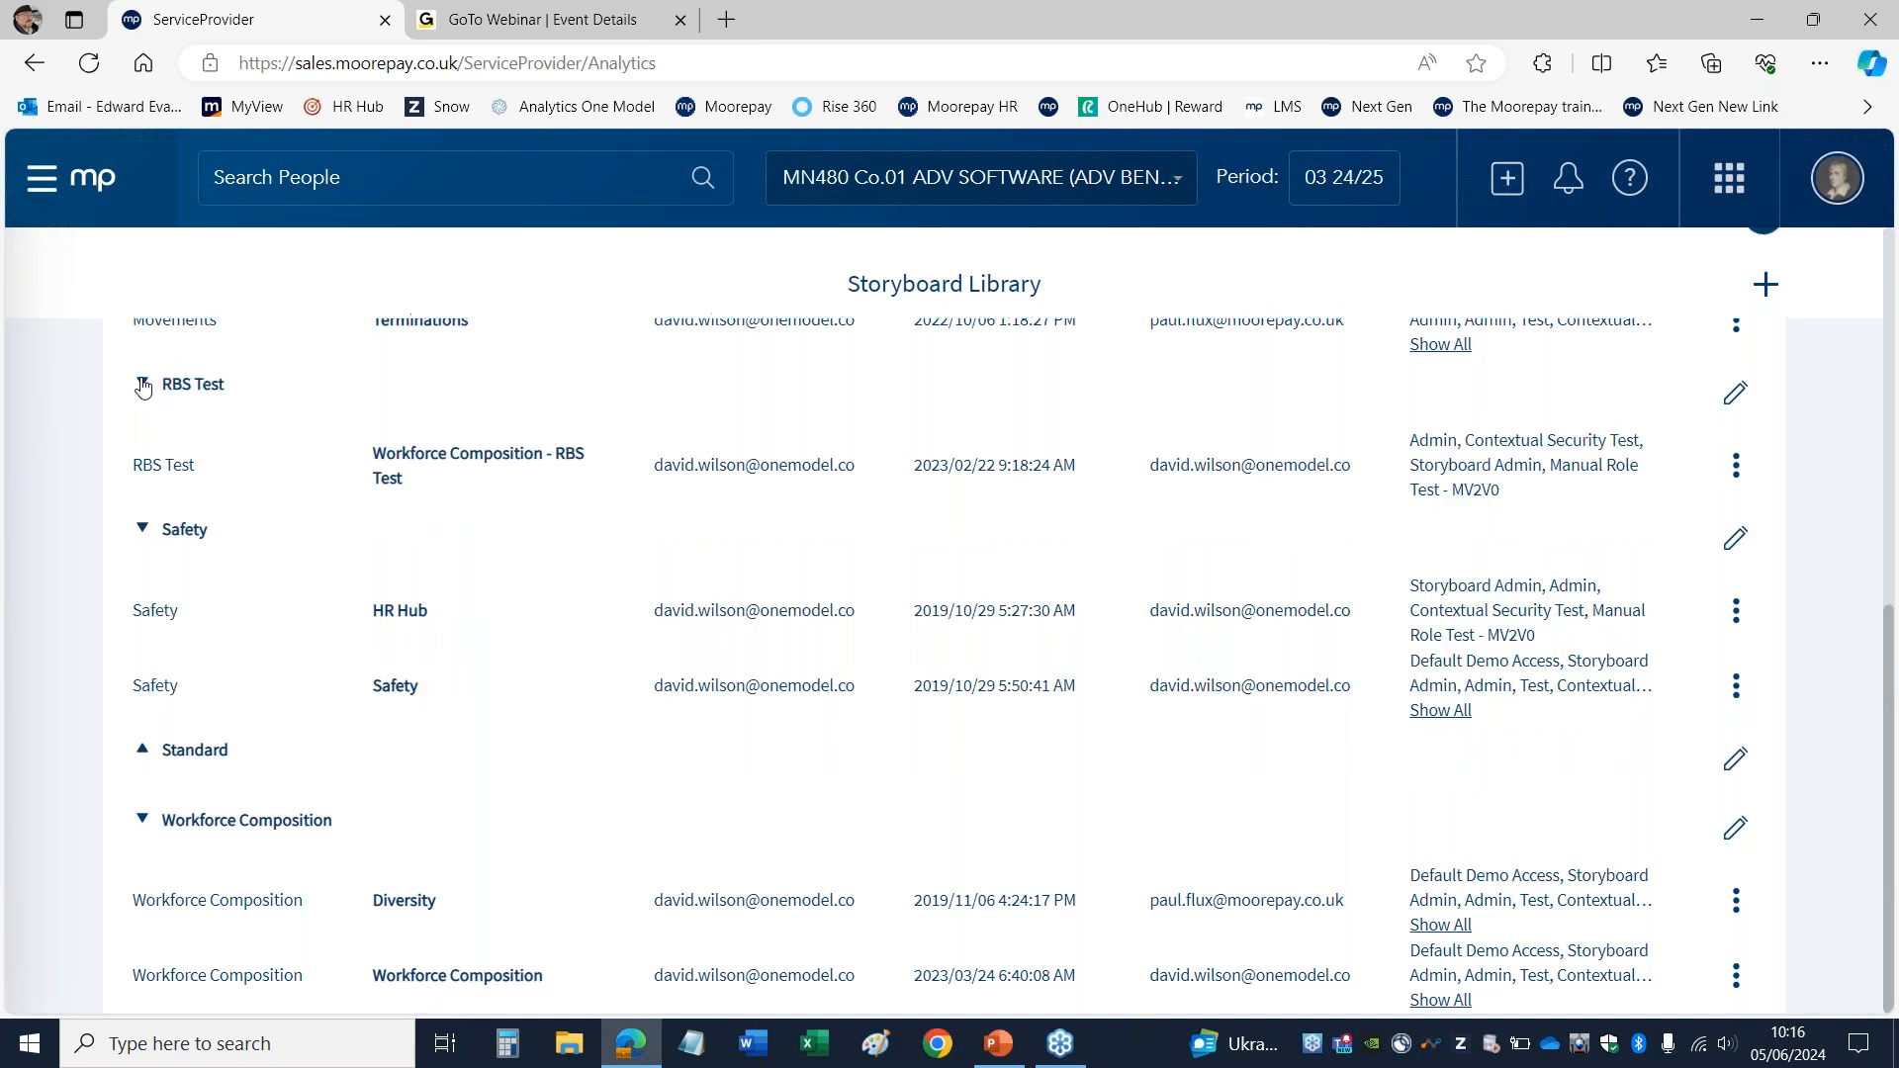
{"action": "left_click", "coordinate": [143, 750]}
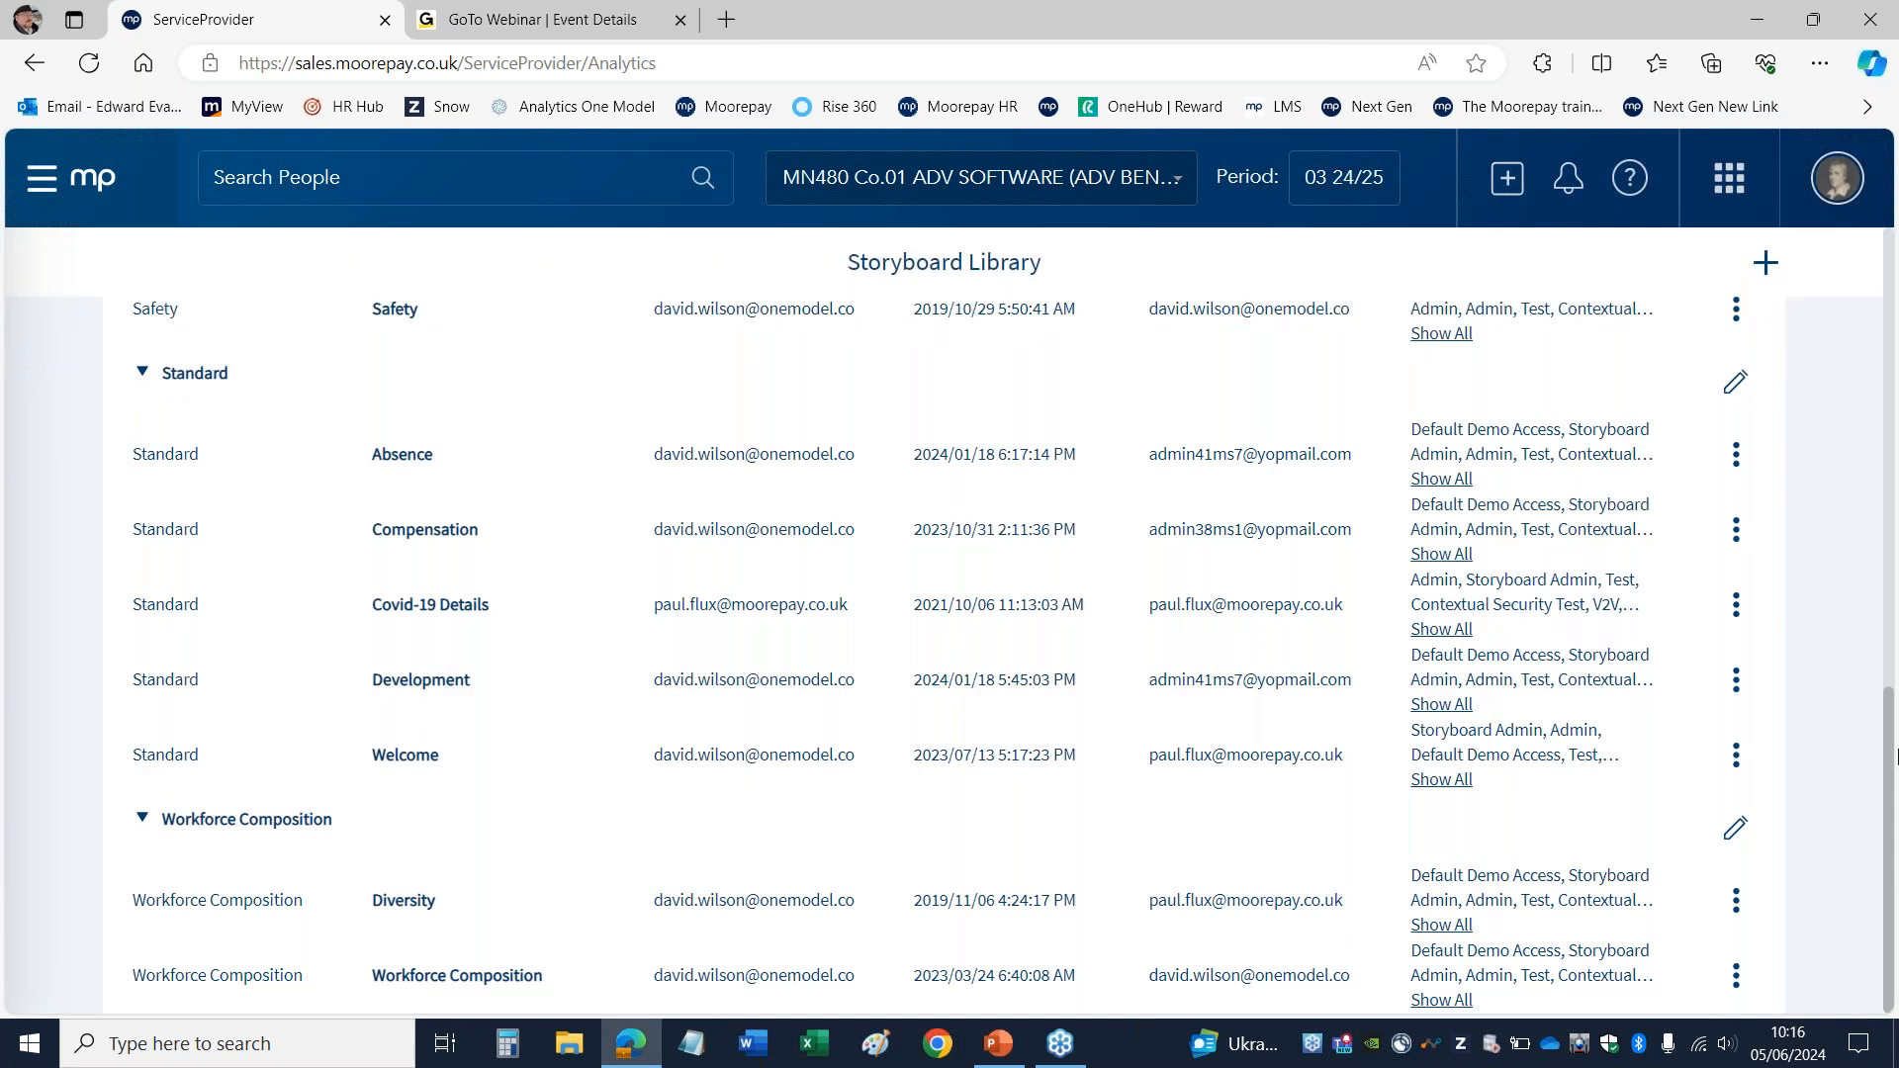
{"action": "left_click_drag", "start_coordinate": [1882, 831], "coordinate": [1890, 247]}
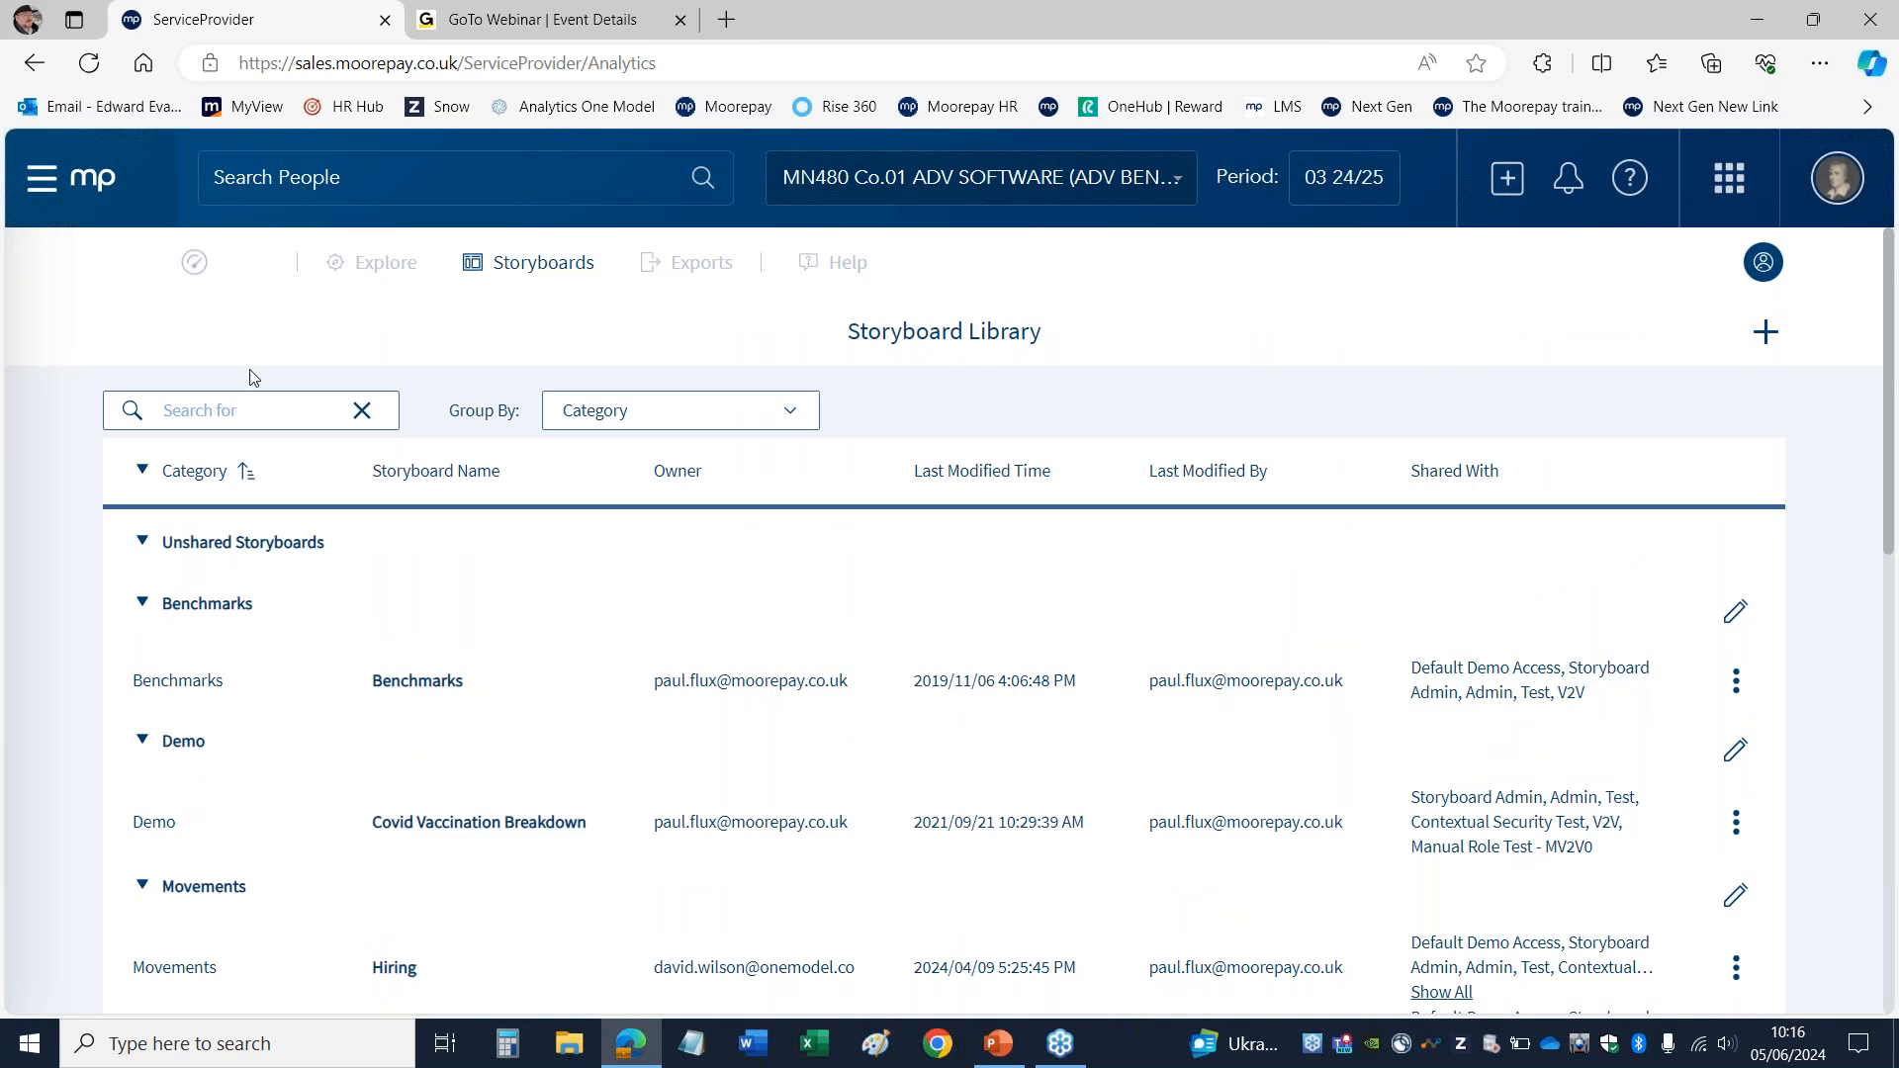
Step: Return to the welcome dashboard and look over its tiles down to the Diversity, Compensation and Absence row
{"action": "left_click", "coordinate": [200, 282]}
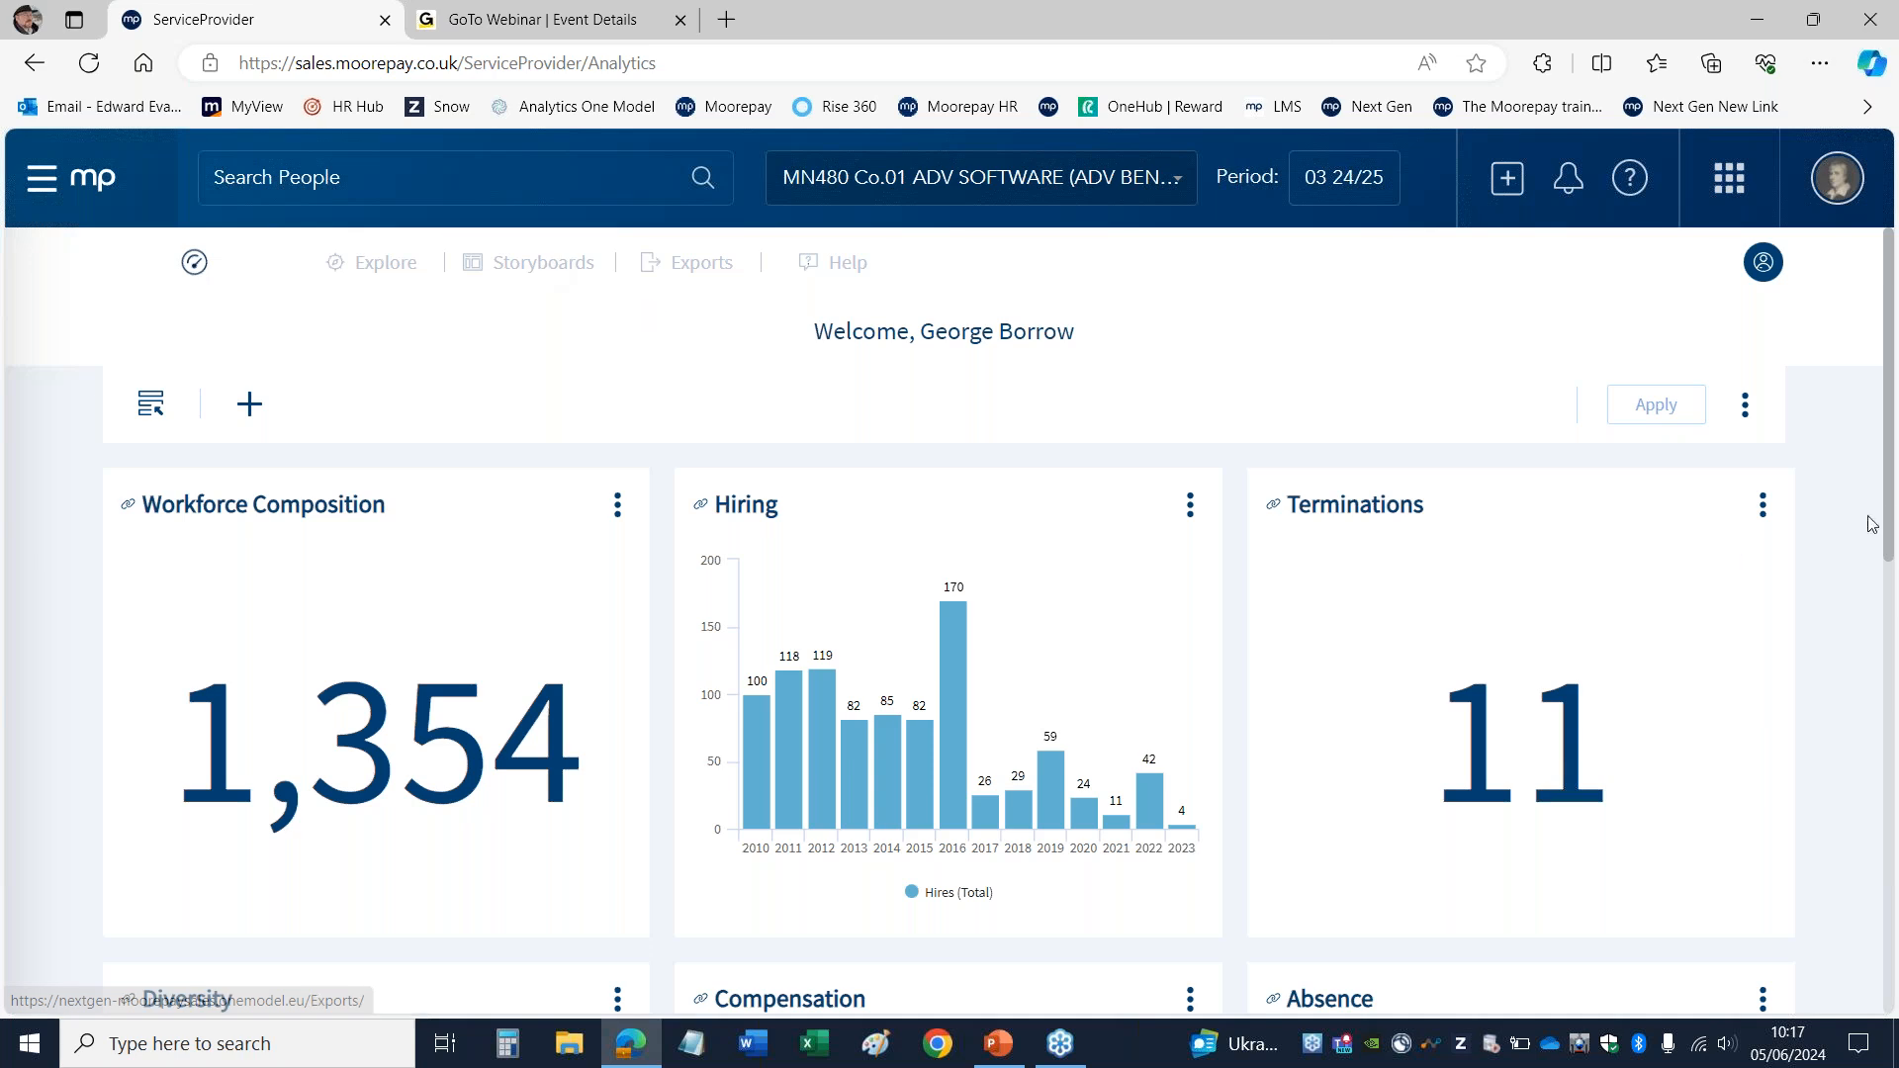
{"action": "left_click_drag", "start_coordinate": [1890, 481], "coordinate": [1890, 541]}
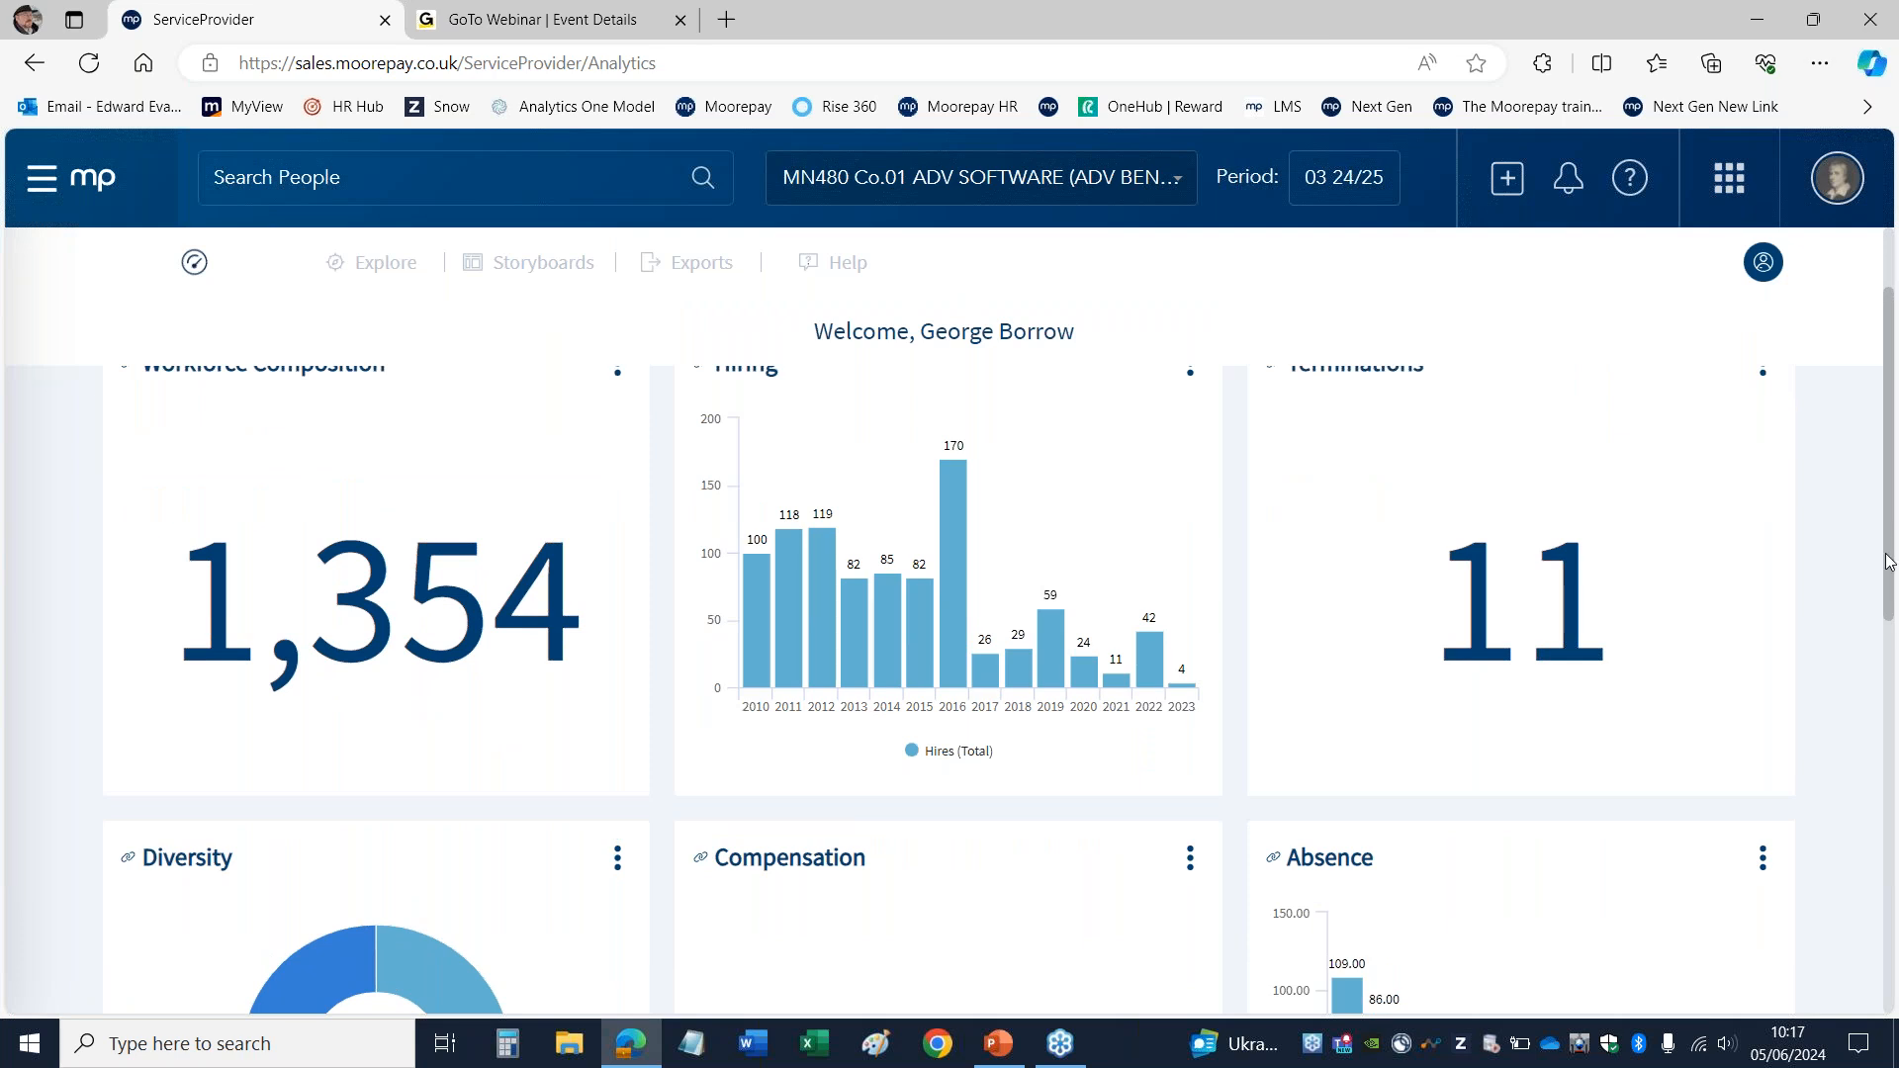
{"action": "scroll", "coordinate": [1888, 549], "scroll_direction": "up", "scroll_amount": 1}
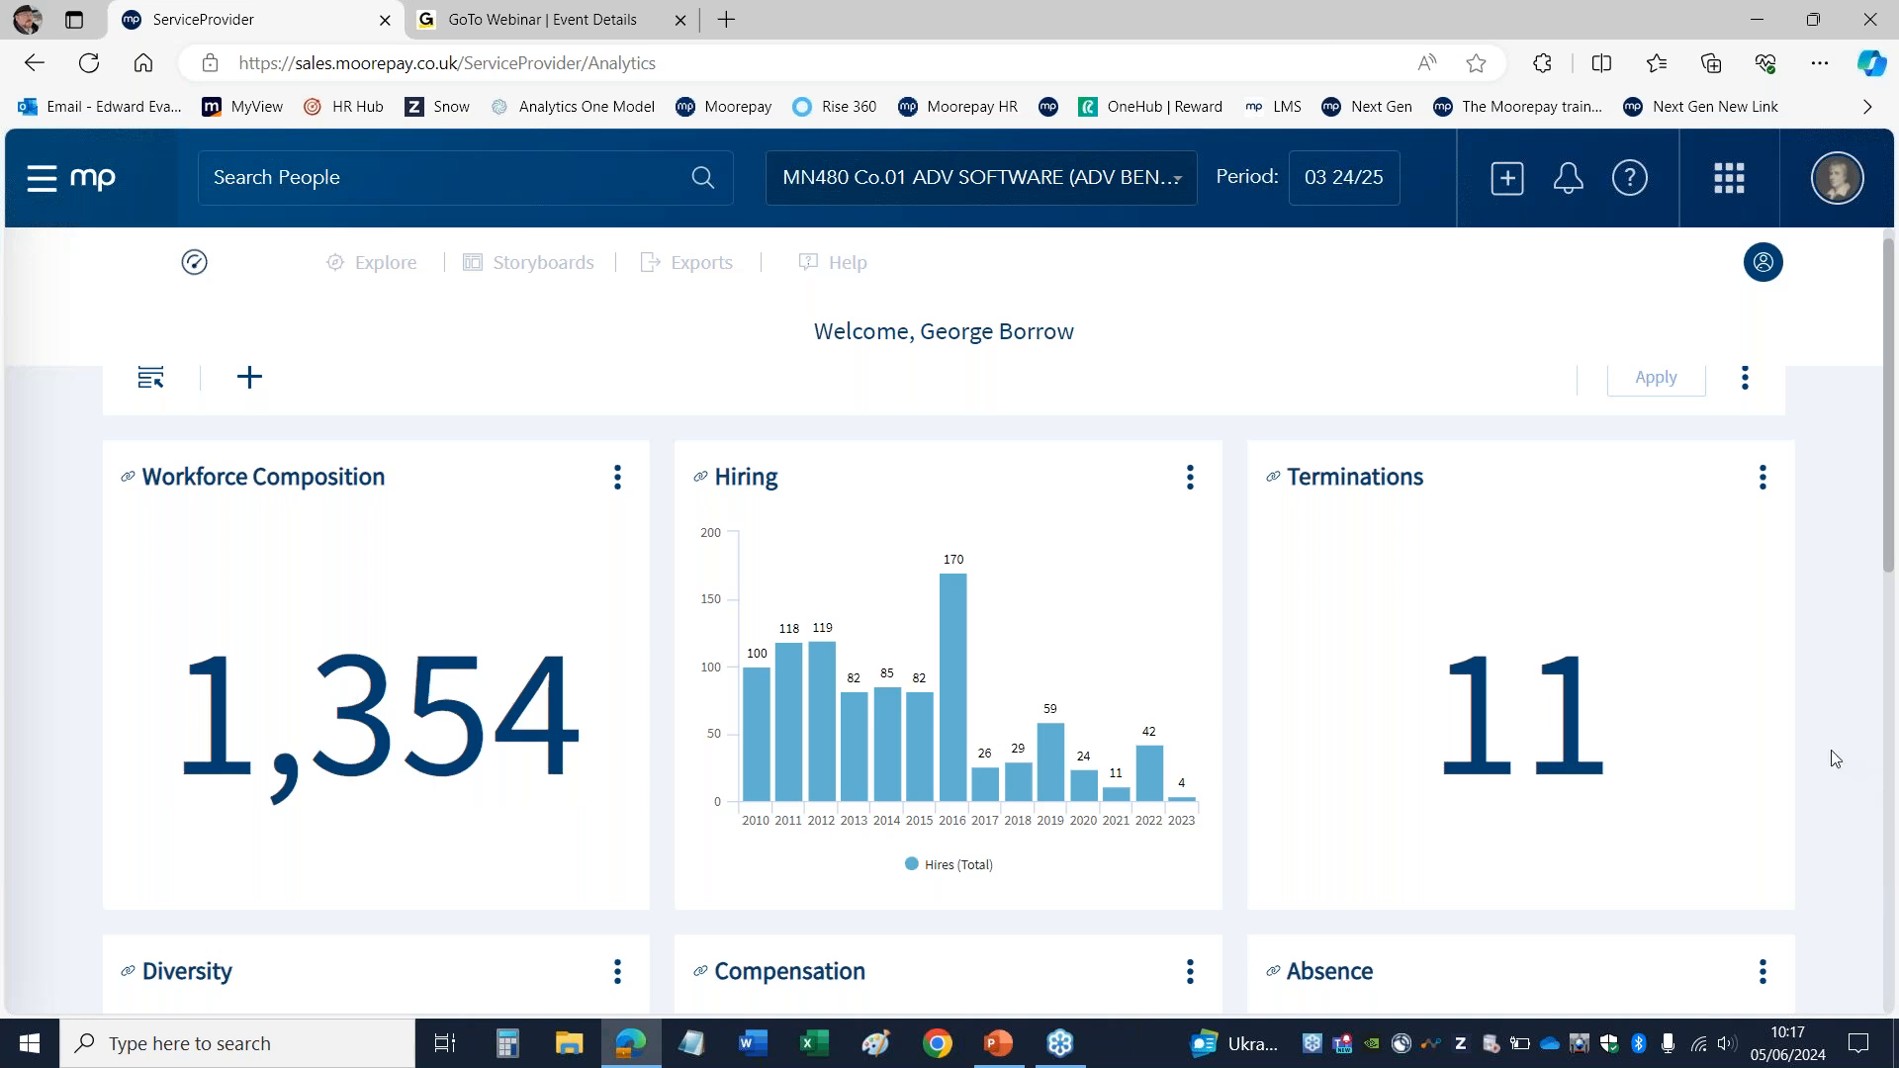
{"action": "left_click_drag", "start_coordinate": [1880, 535], "coordinate": [1895, 758]}
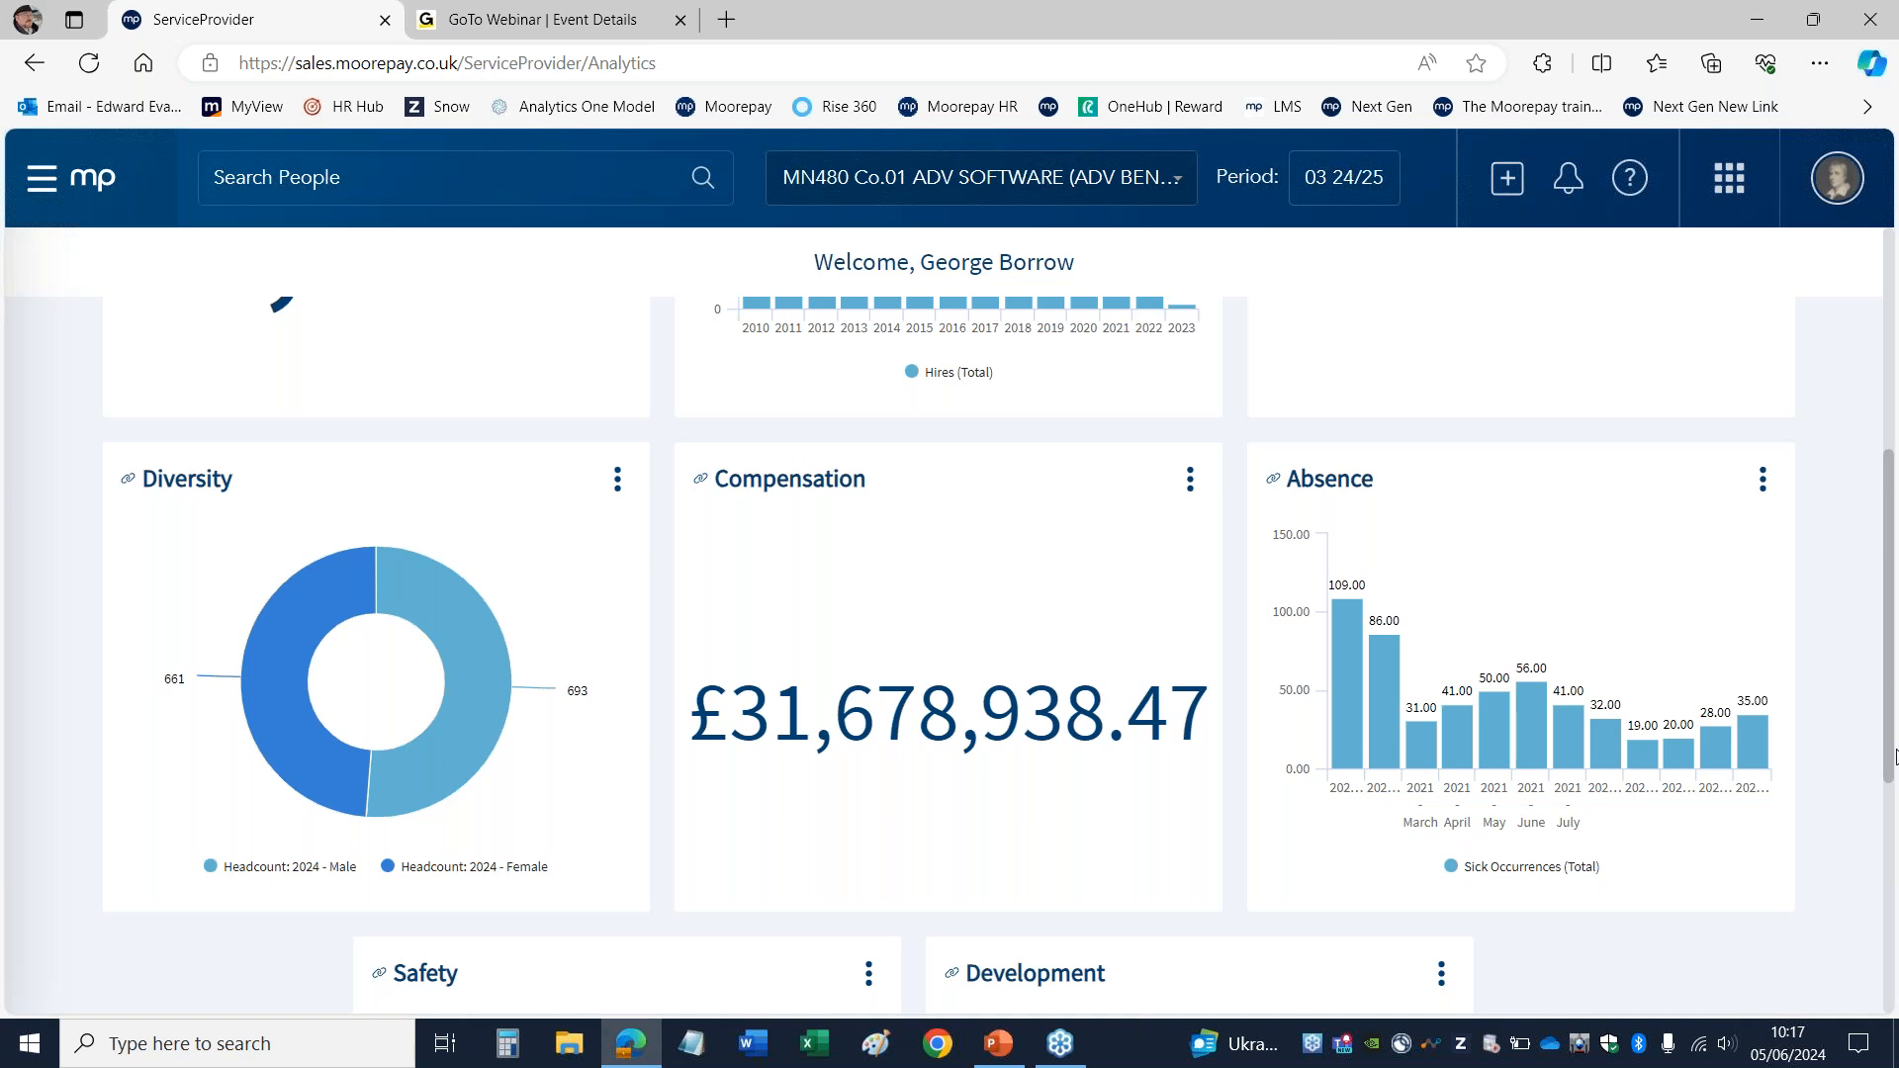
{"action": "left_click_drag", "start_coordinate": [1895, 758], "coordinate": [1896, 526]}
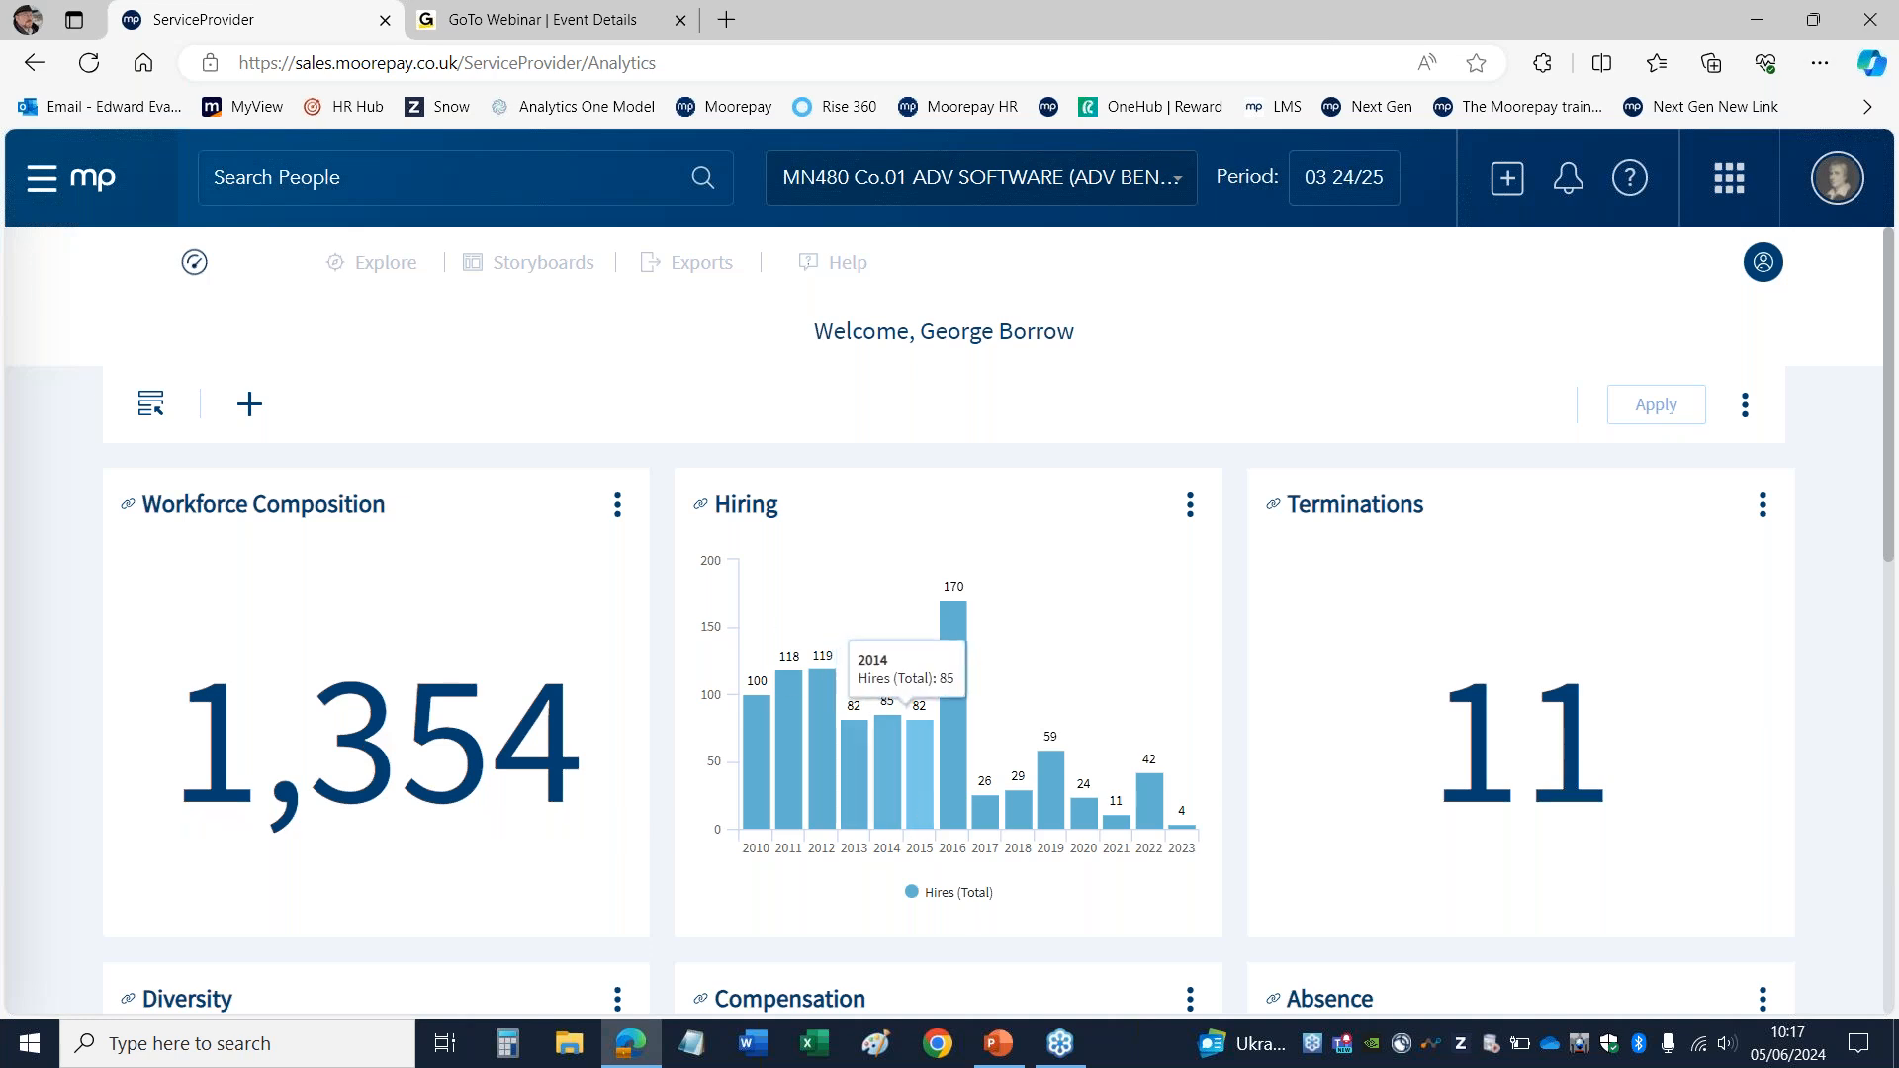
{"action": "mouse_move", "coordinate": [892, 781]}
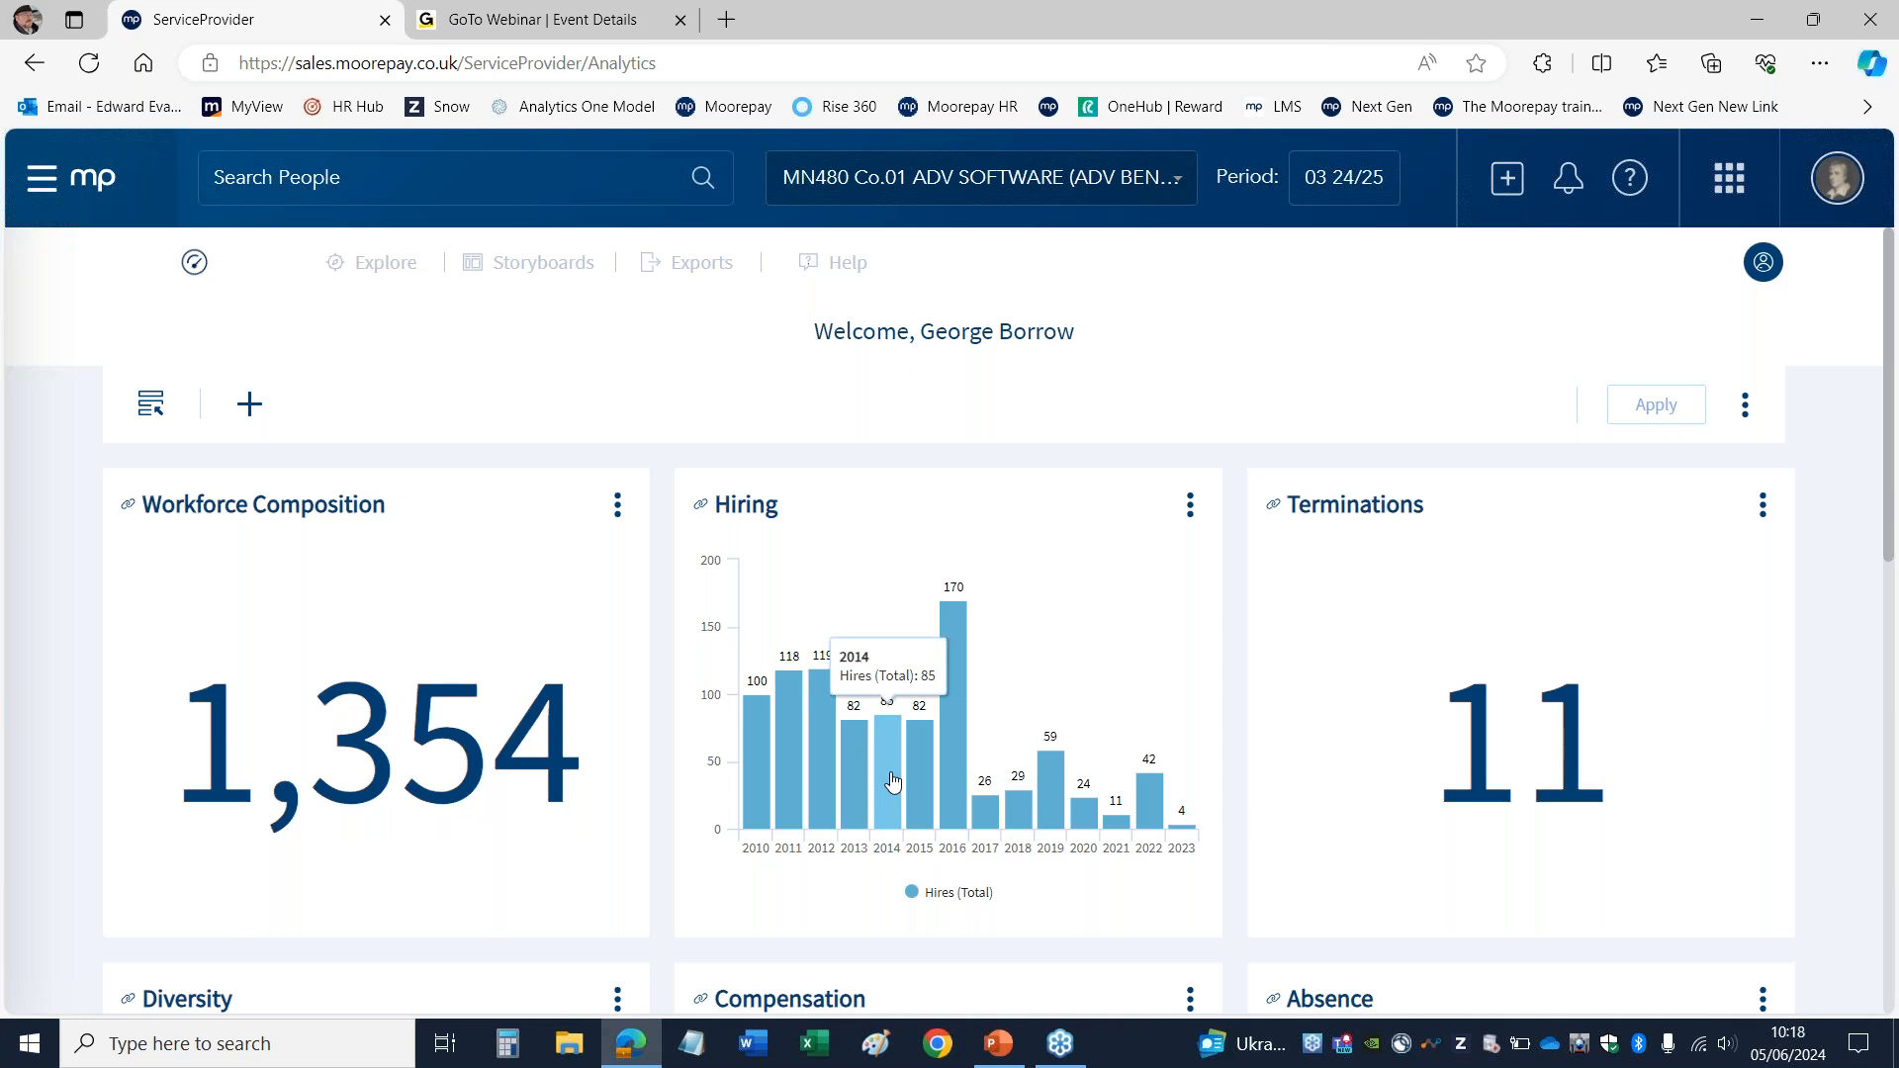
Step: View the employee drillthrough behind the Terminations figure, then close it
{"action": "left_click", "coordinate": [1488, 756]}
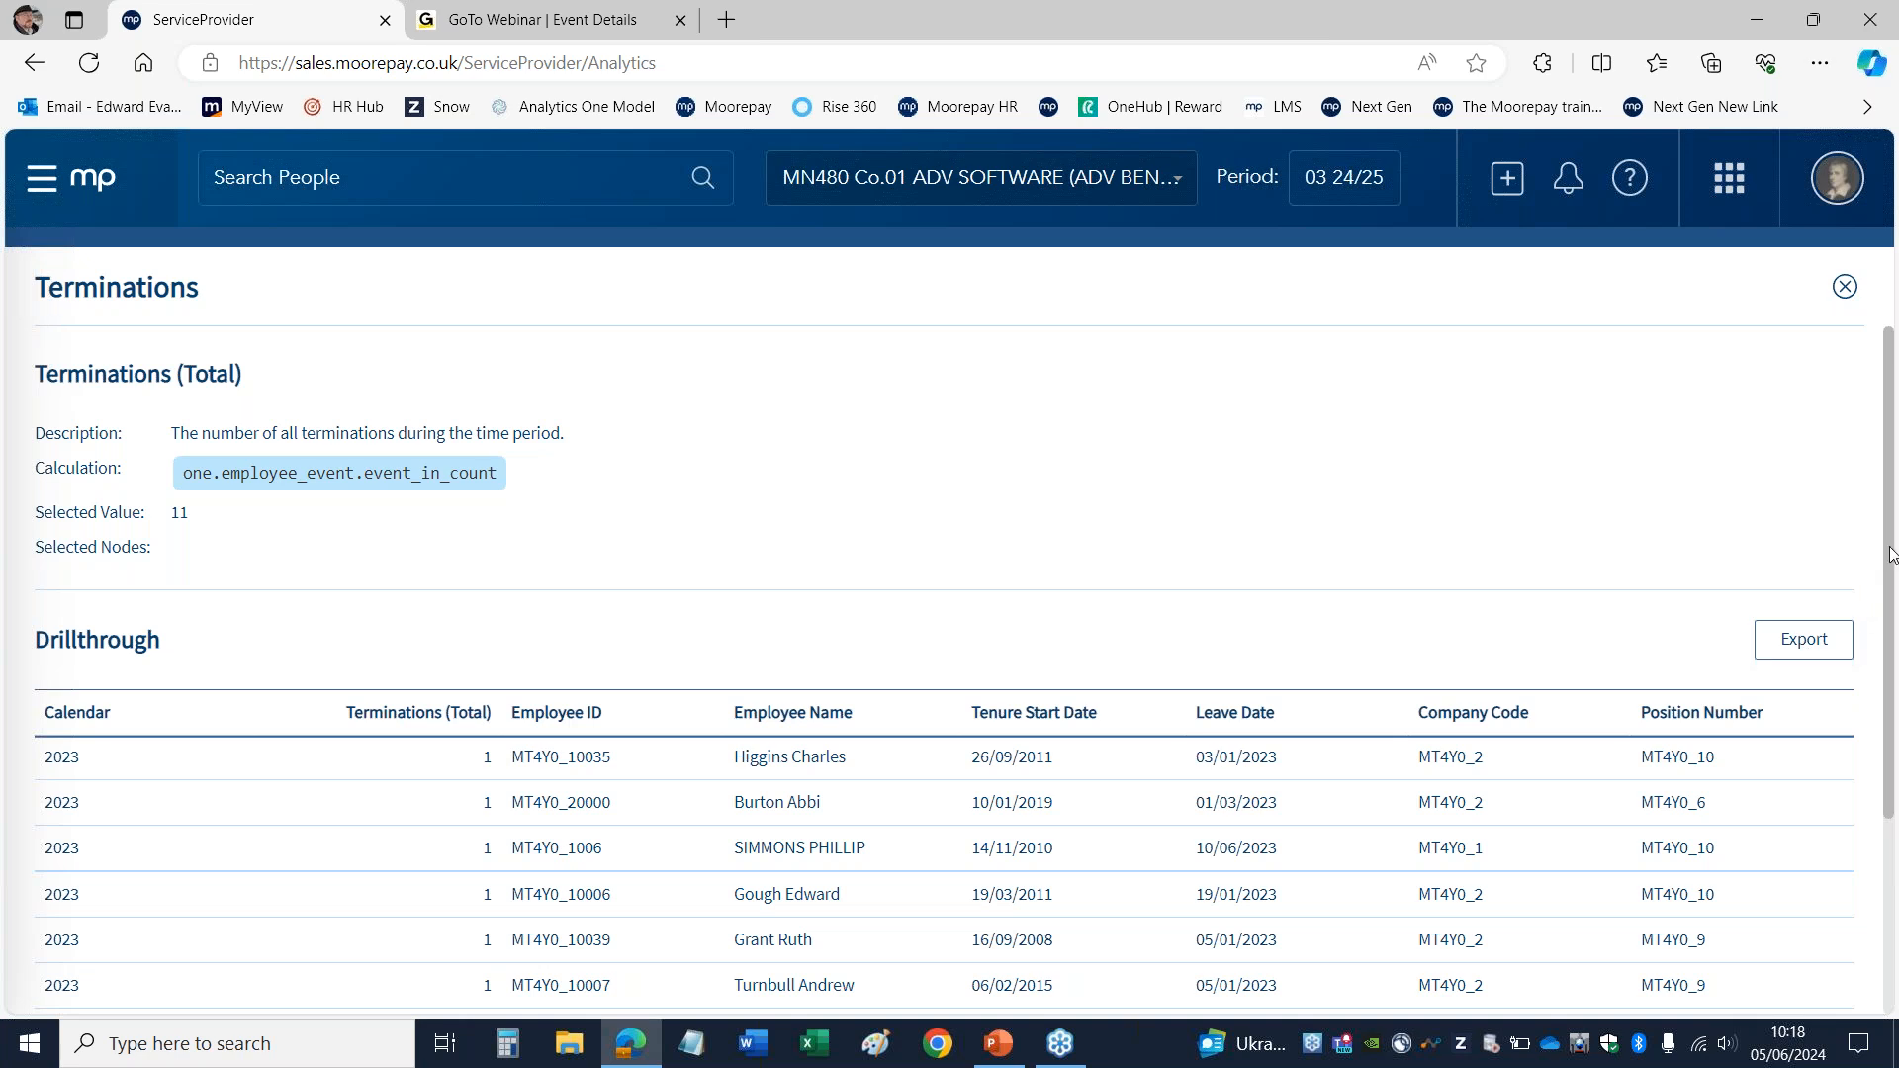
{"action": "left_click_drag", "start_coordinate": [1892, 551], "coordinate": [1894, 910]}
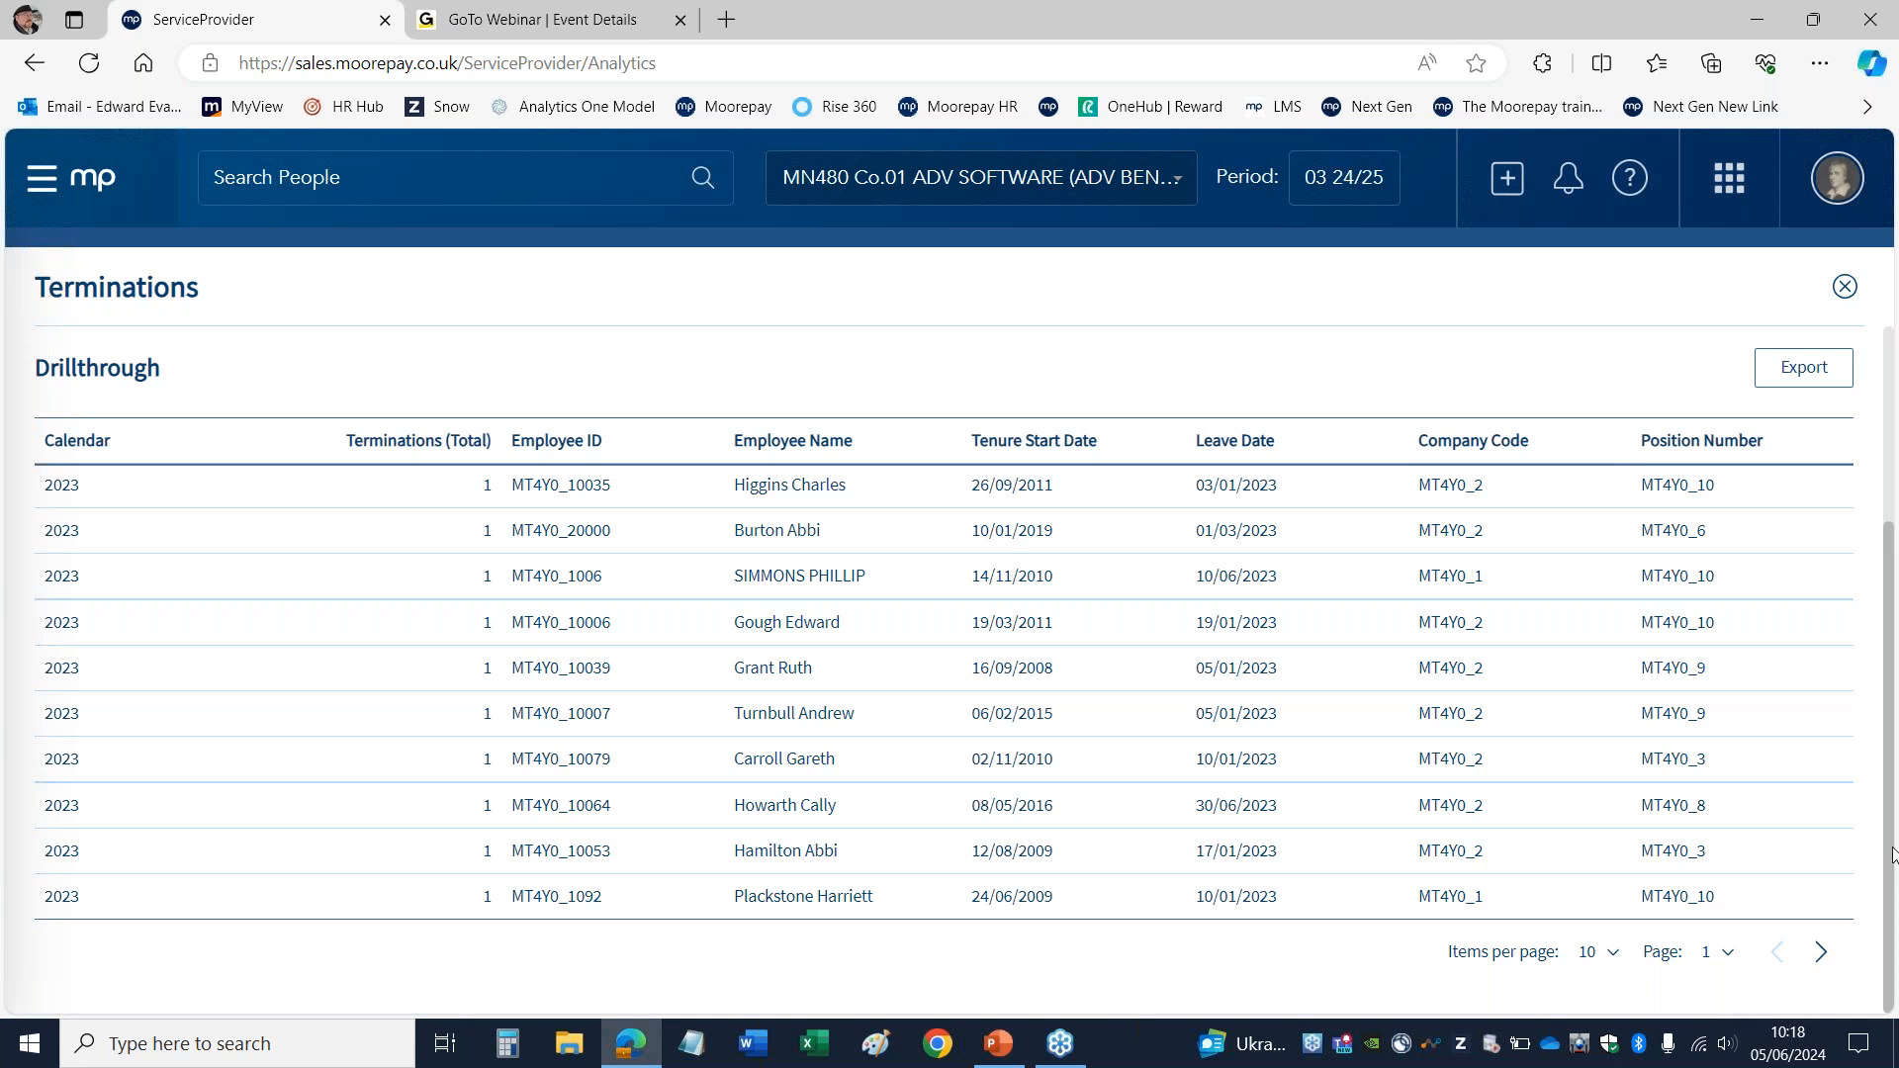
{"action": "scroll", "coordinate": [1841, 643], "scroll_direction": "up", "scroll_amount": 3}
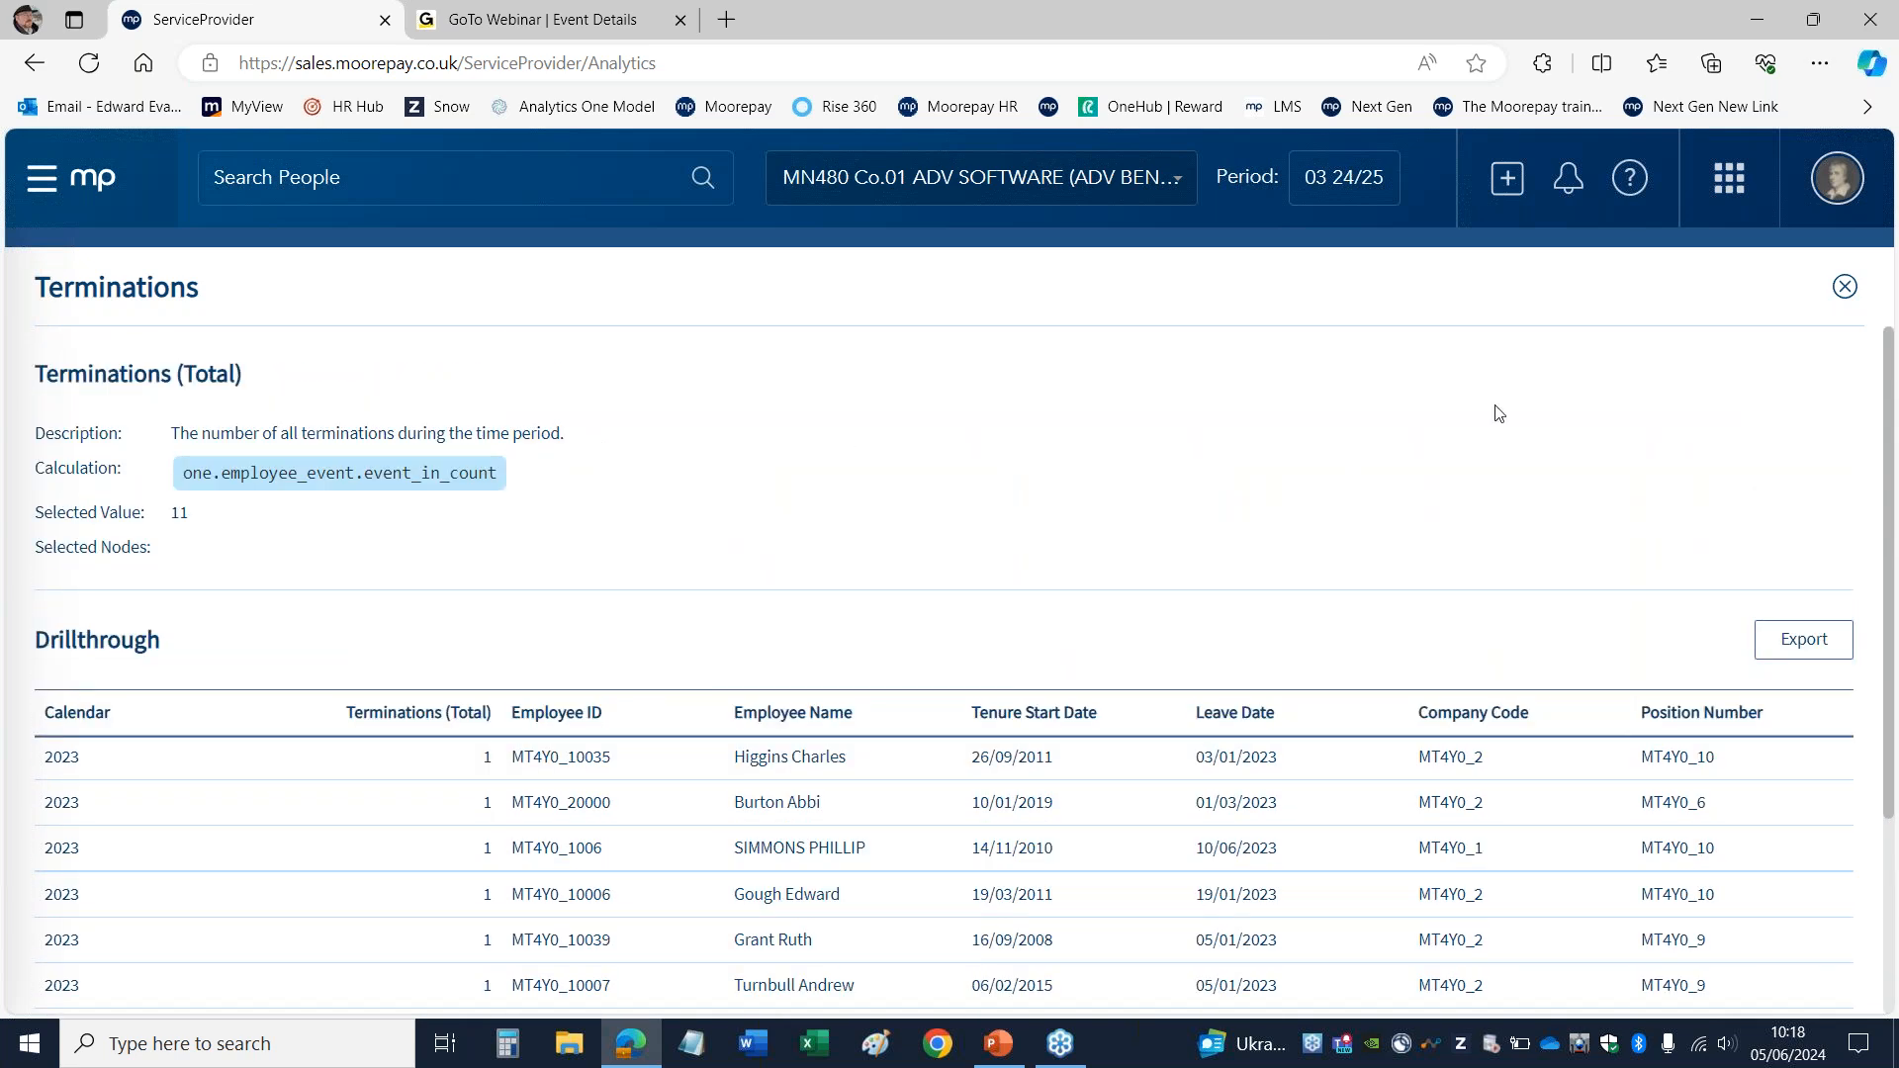
{"action": "left_click", "coordinate": [1845, 289]}
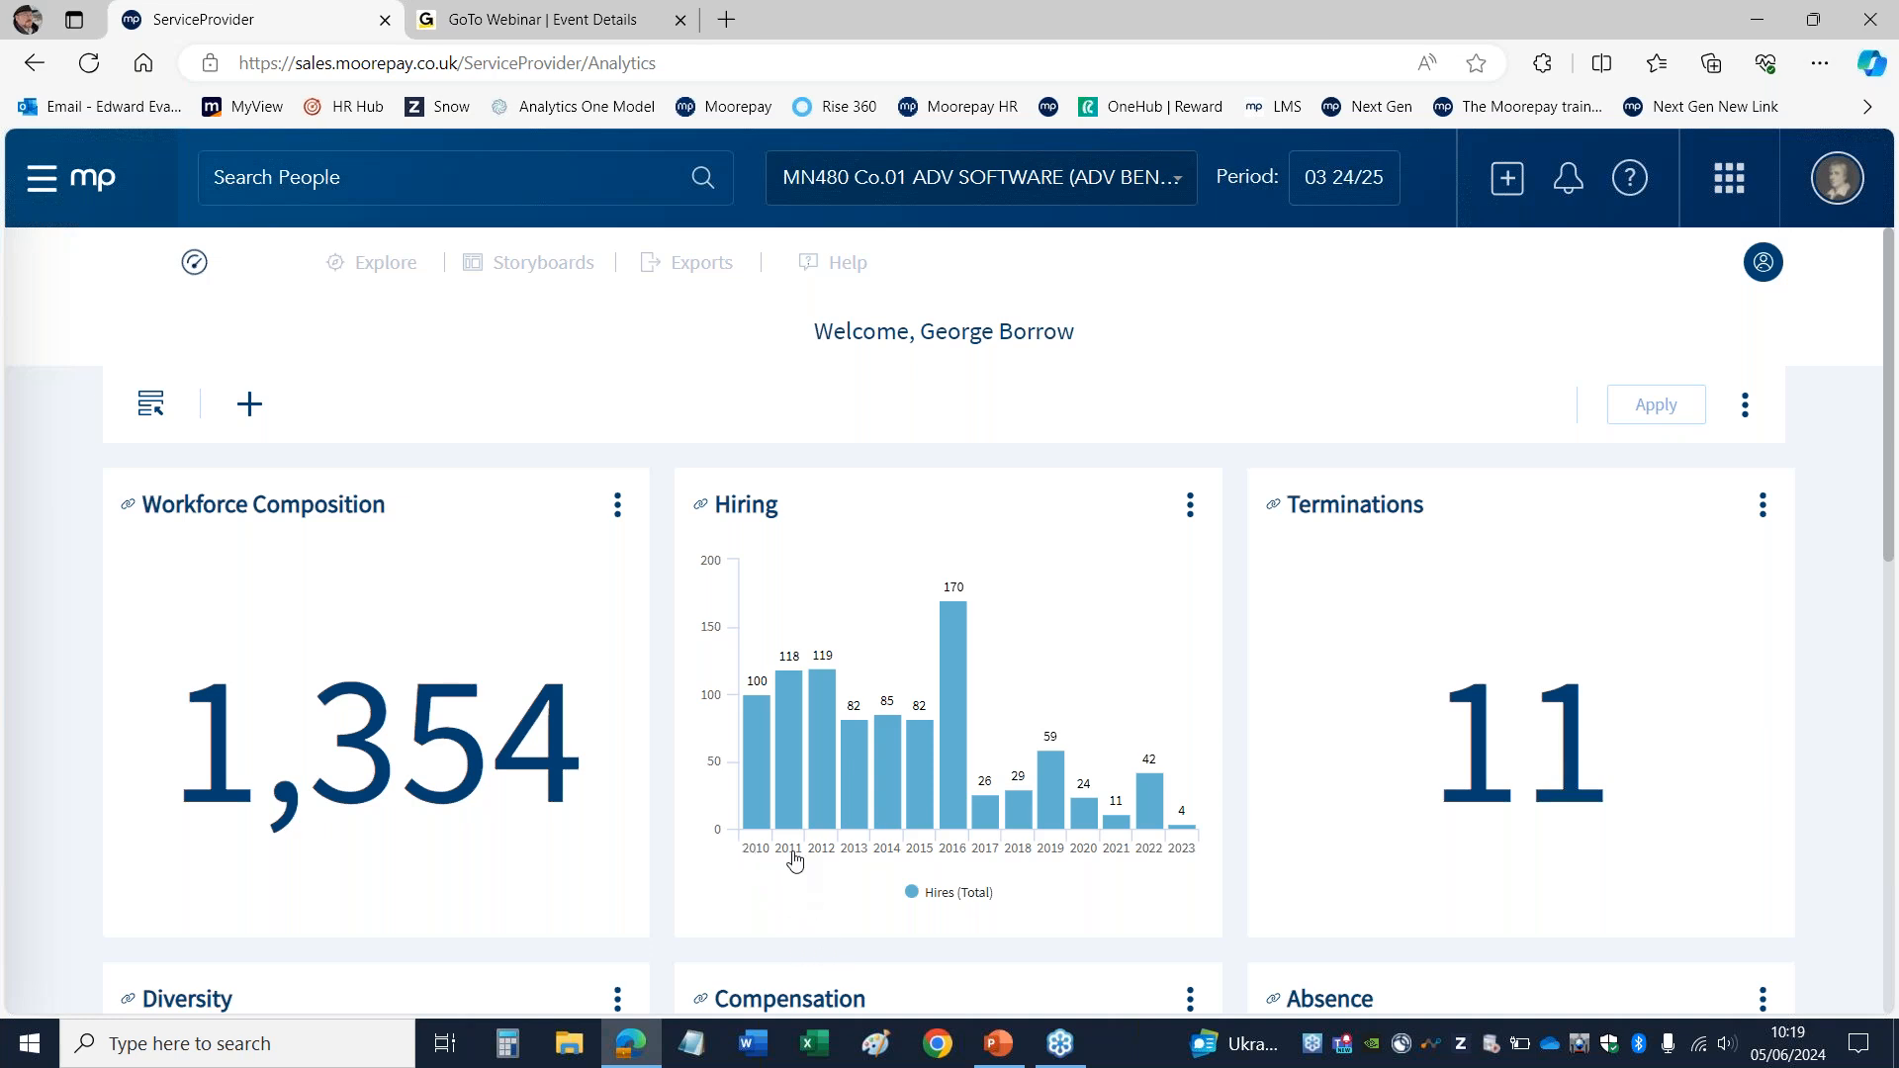
Step: Drill the Hiring chart down to 2011 and its Quarter 2 months, then restore the yearly view
{"action": "left_click", "coordinate": [794, 857]}
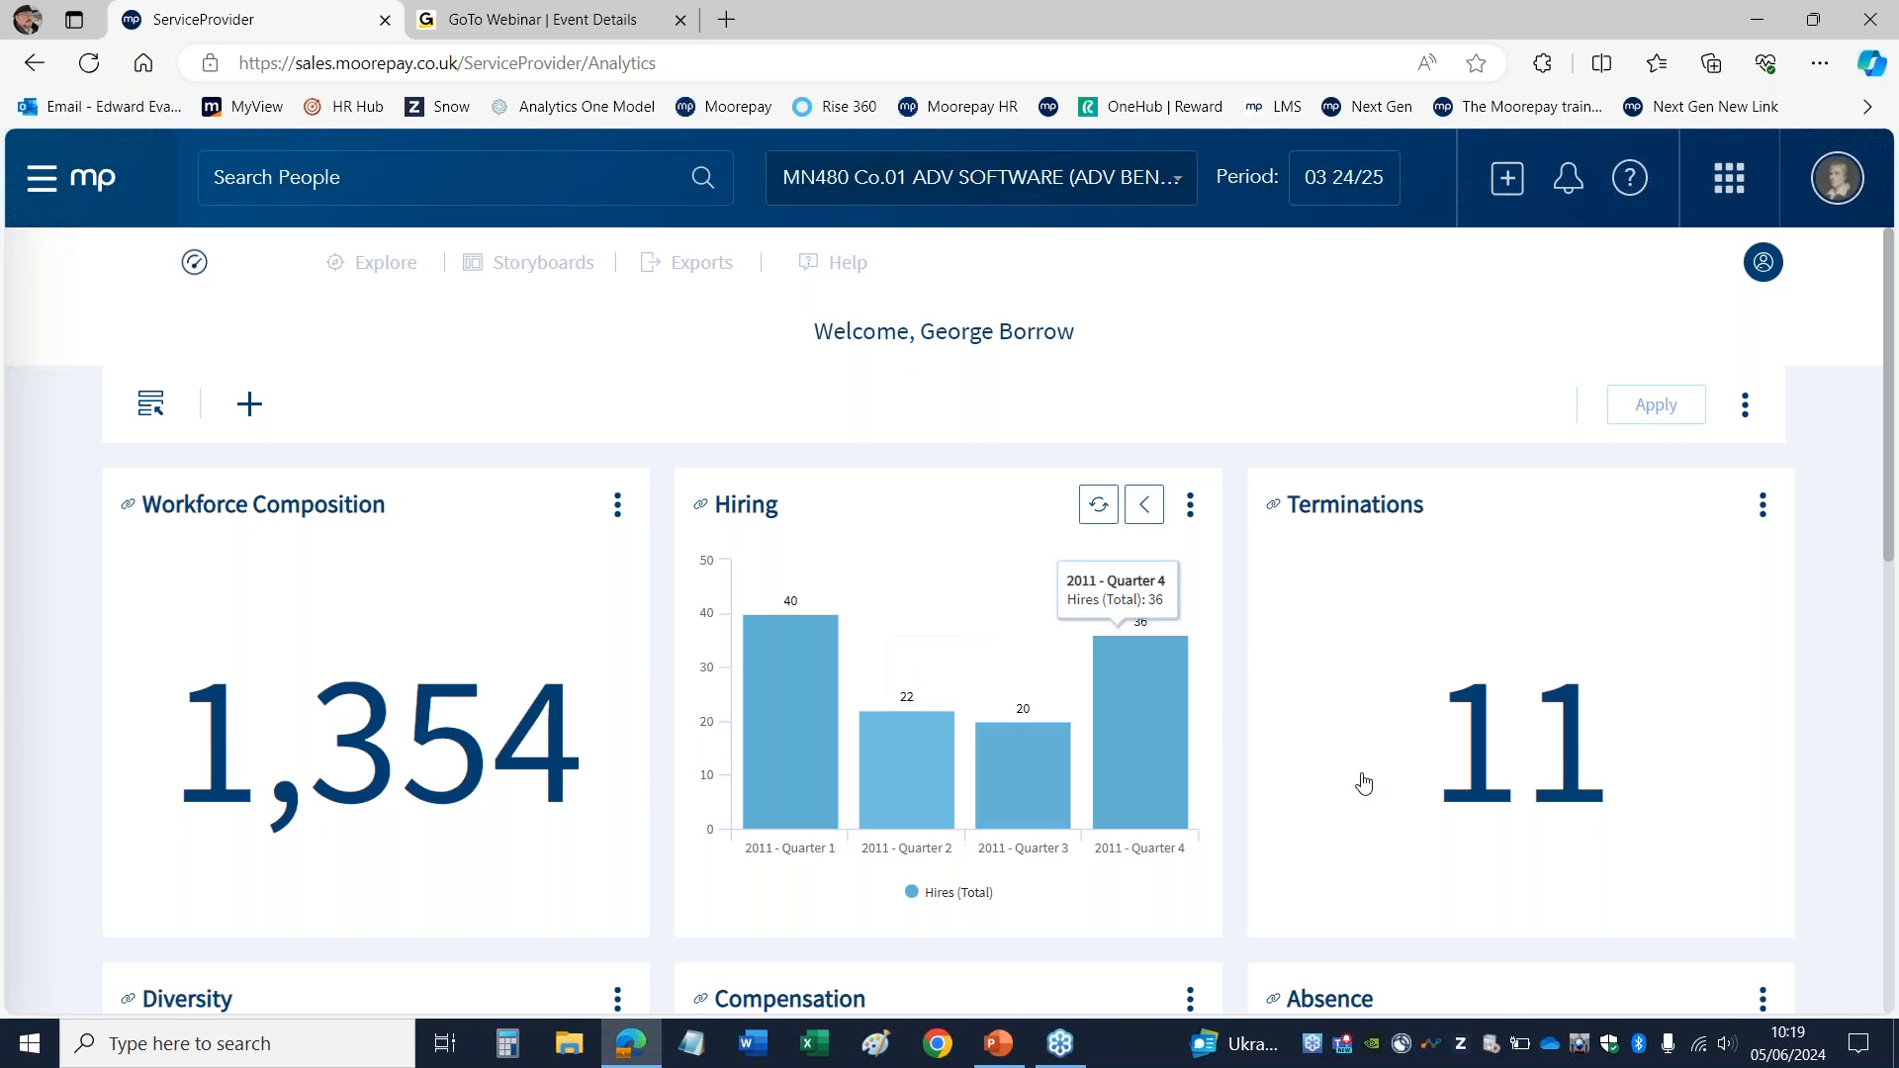
{"action": "left_click", "coordinate": [917, 857]}
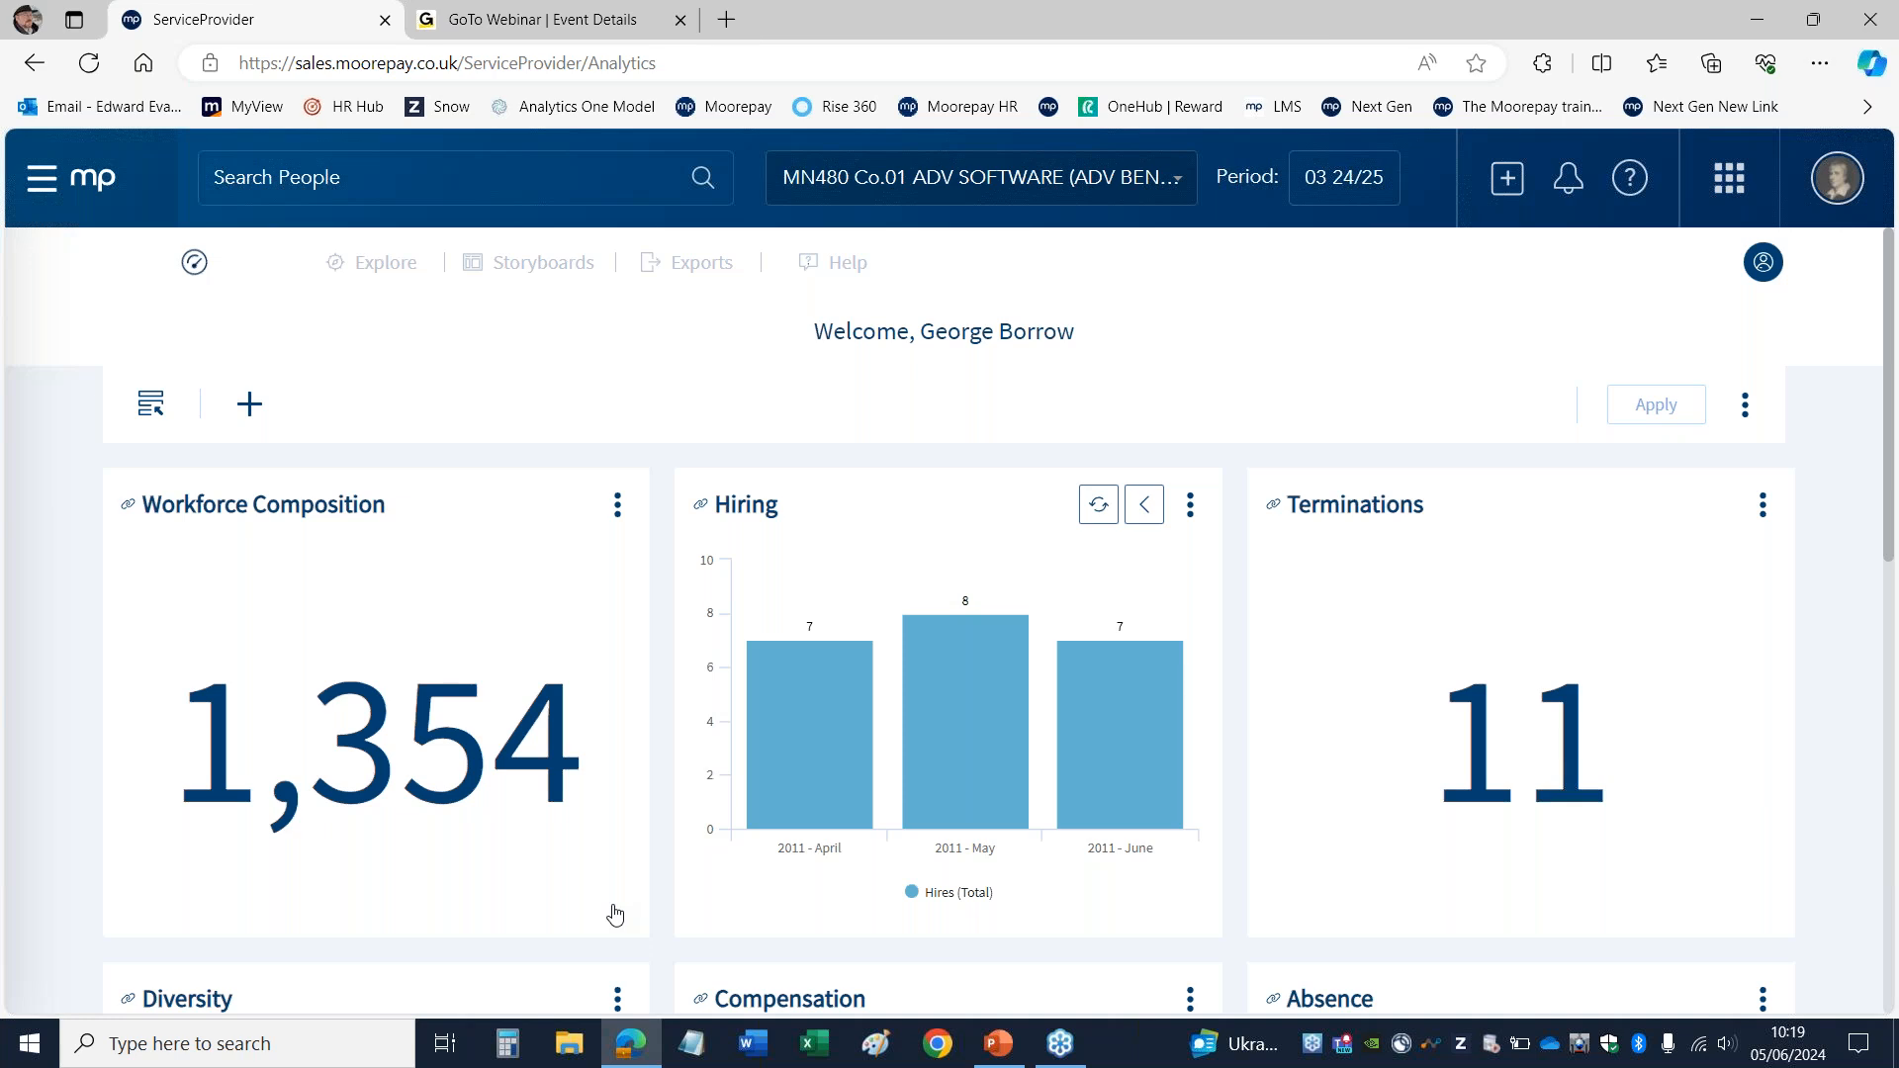
{"action": "left_click", "coordinate": [1146, 509]}
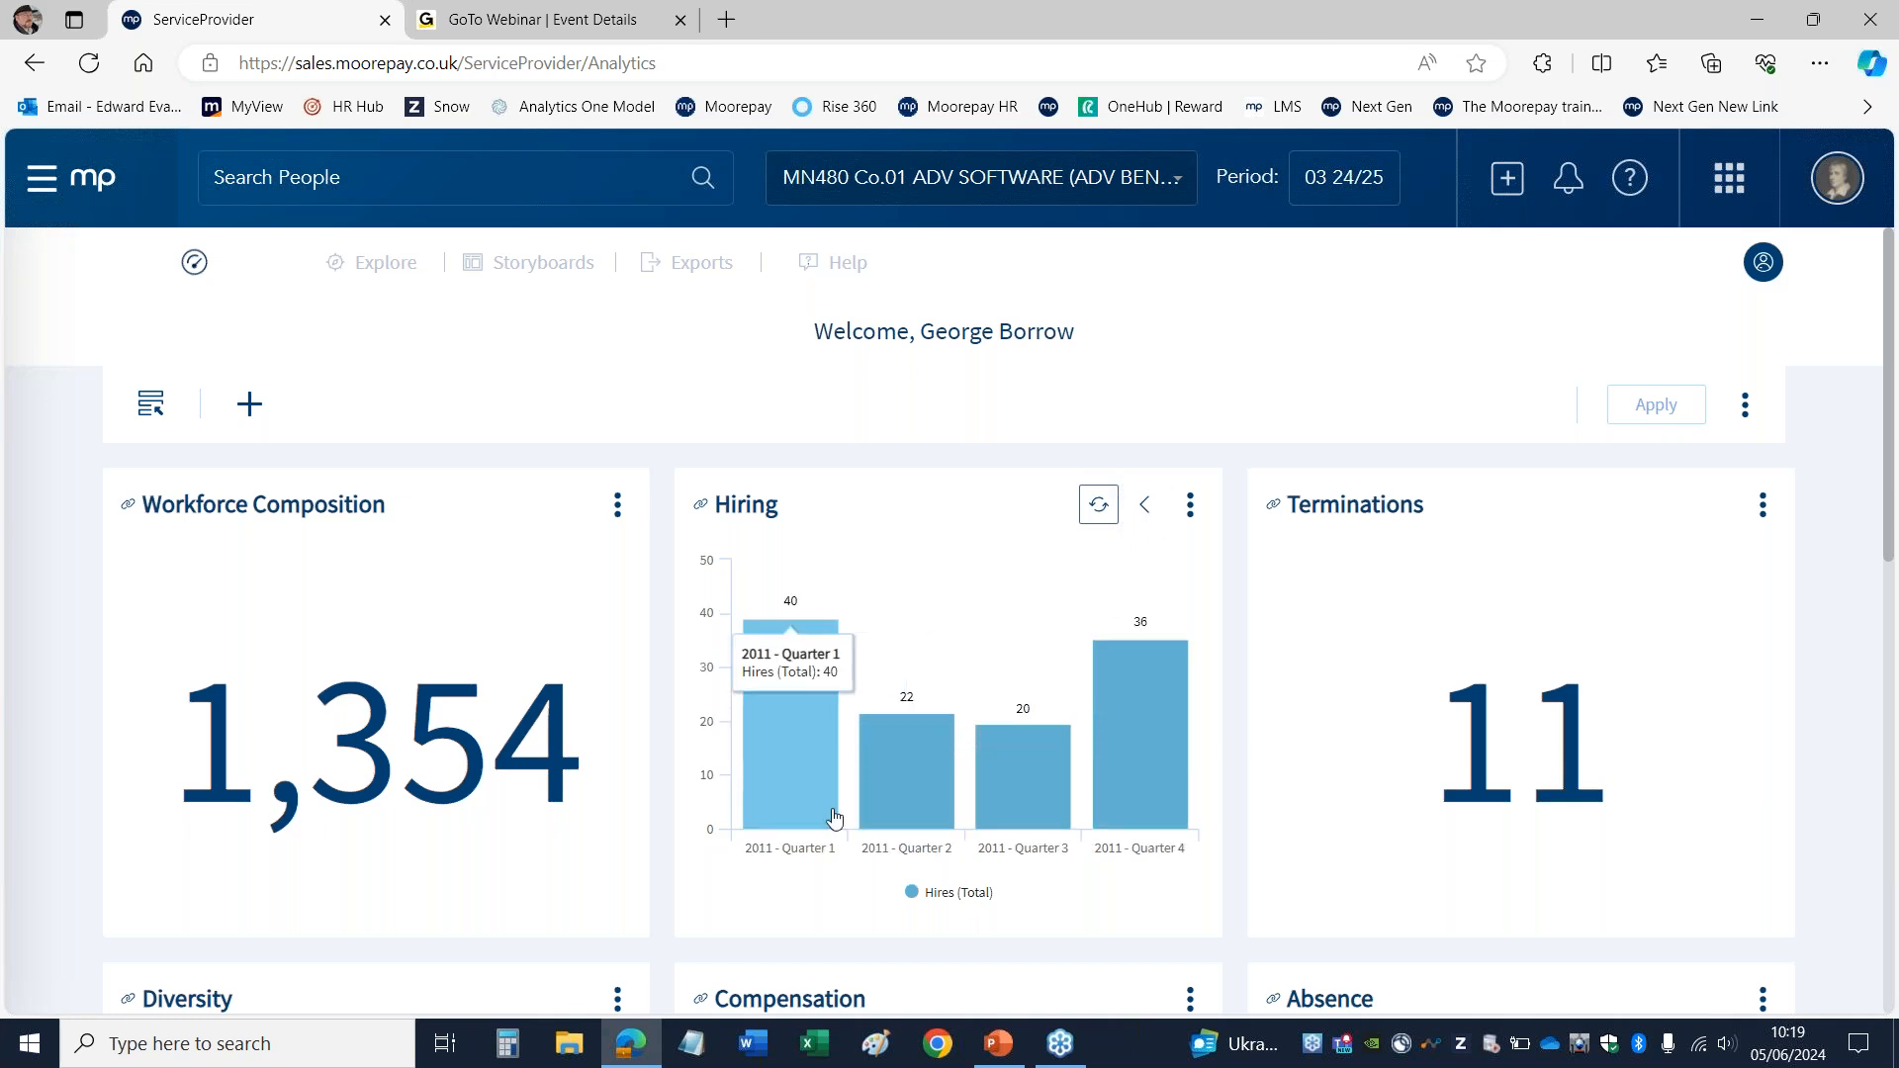
{"action": "left_click", "coordinate": [1100, 509]}
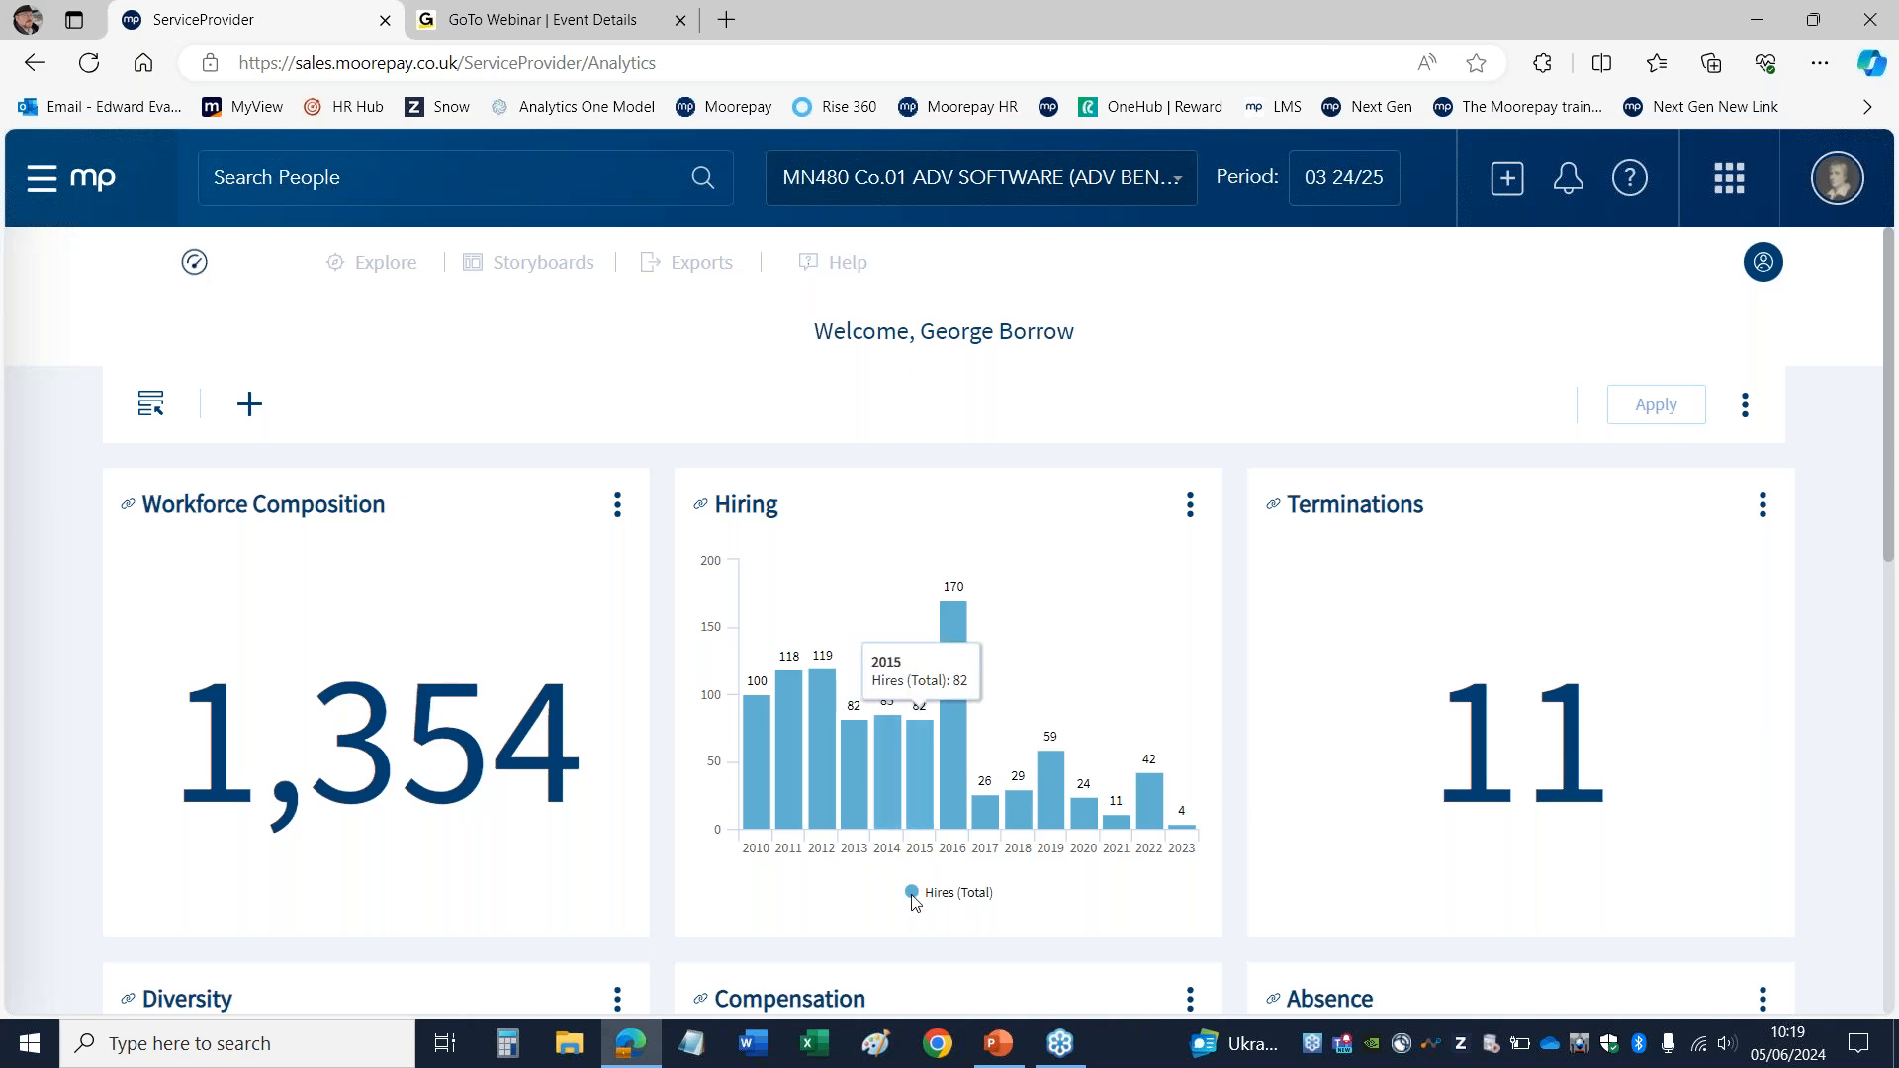
Step: View the employee drillthrough behind the 2014 hires in the Hiring chart, then close it
{"action": "mouse_move", "coordinate": [898, 777]}
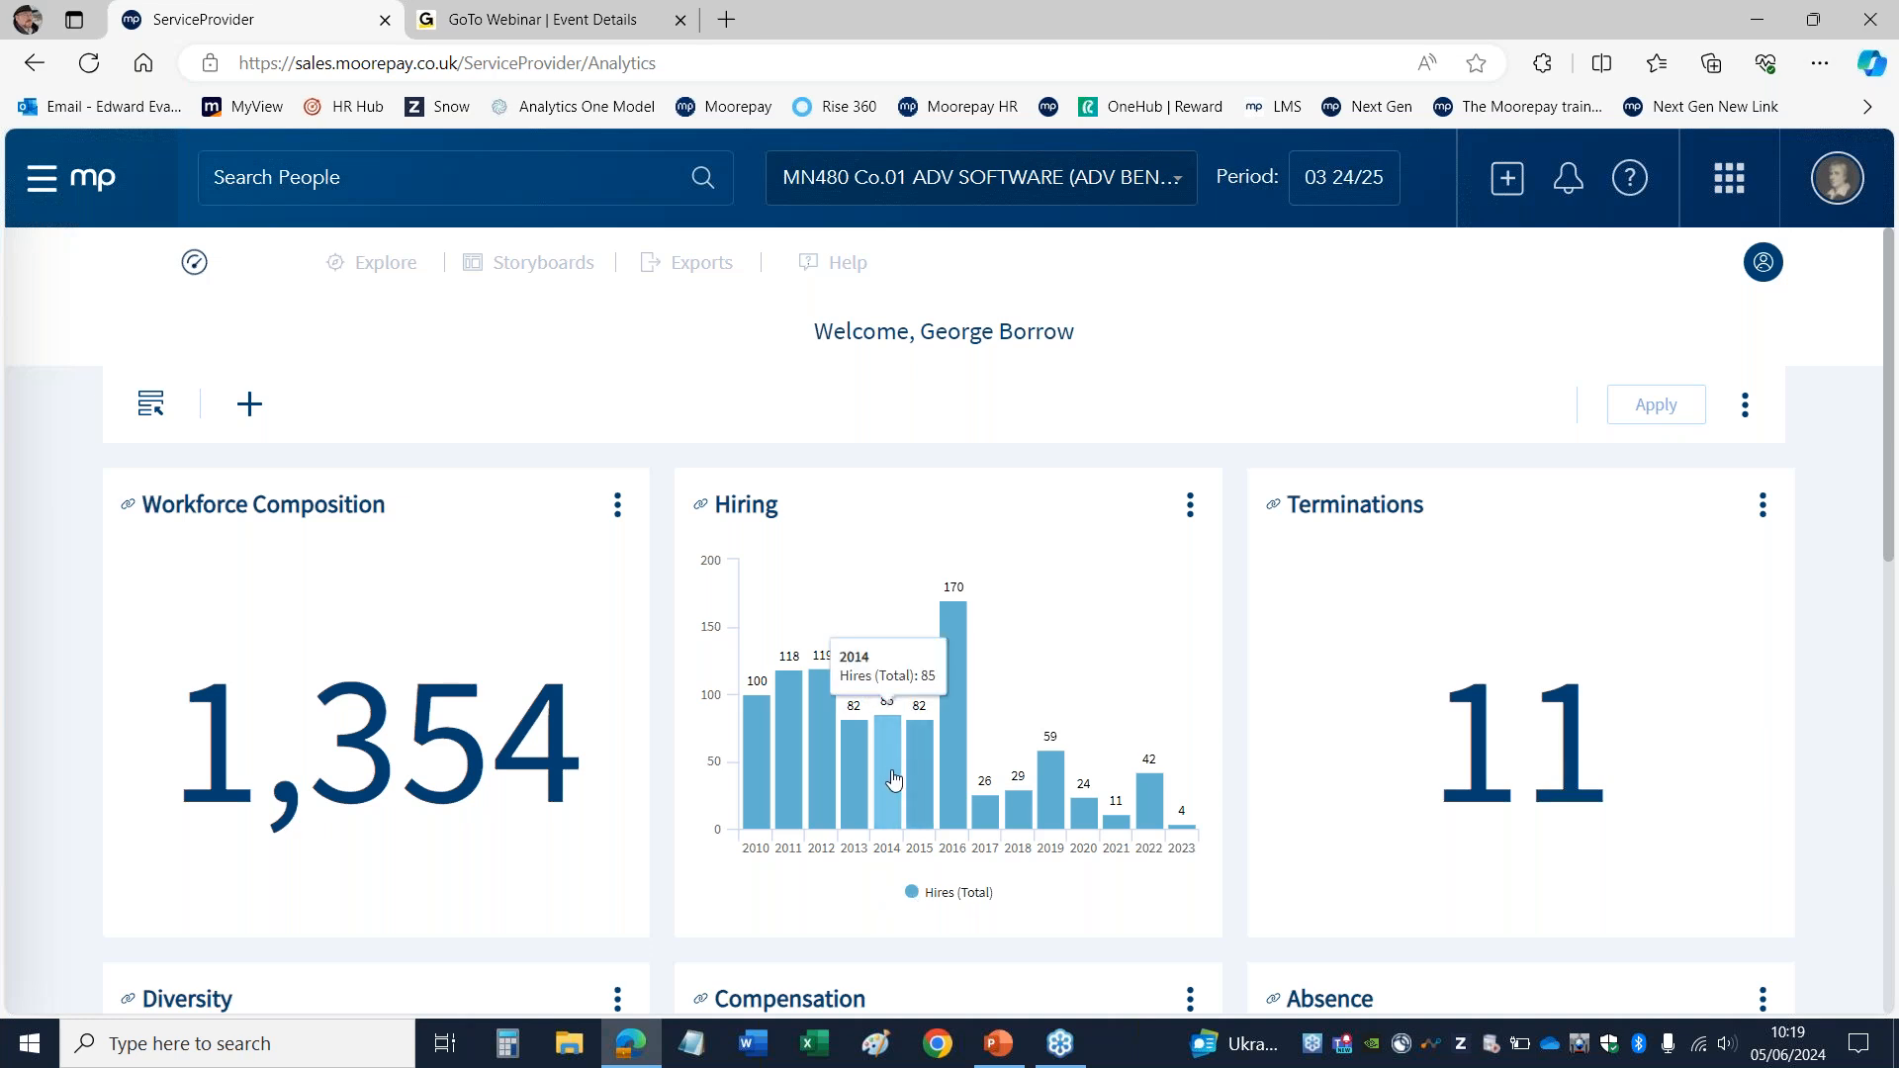
{"action": "mouse_move", "coordinate": [962, 786]}
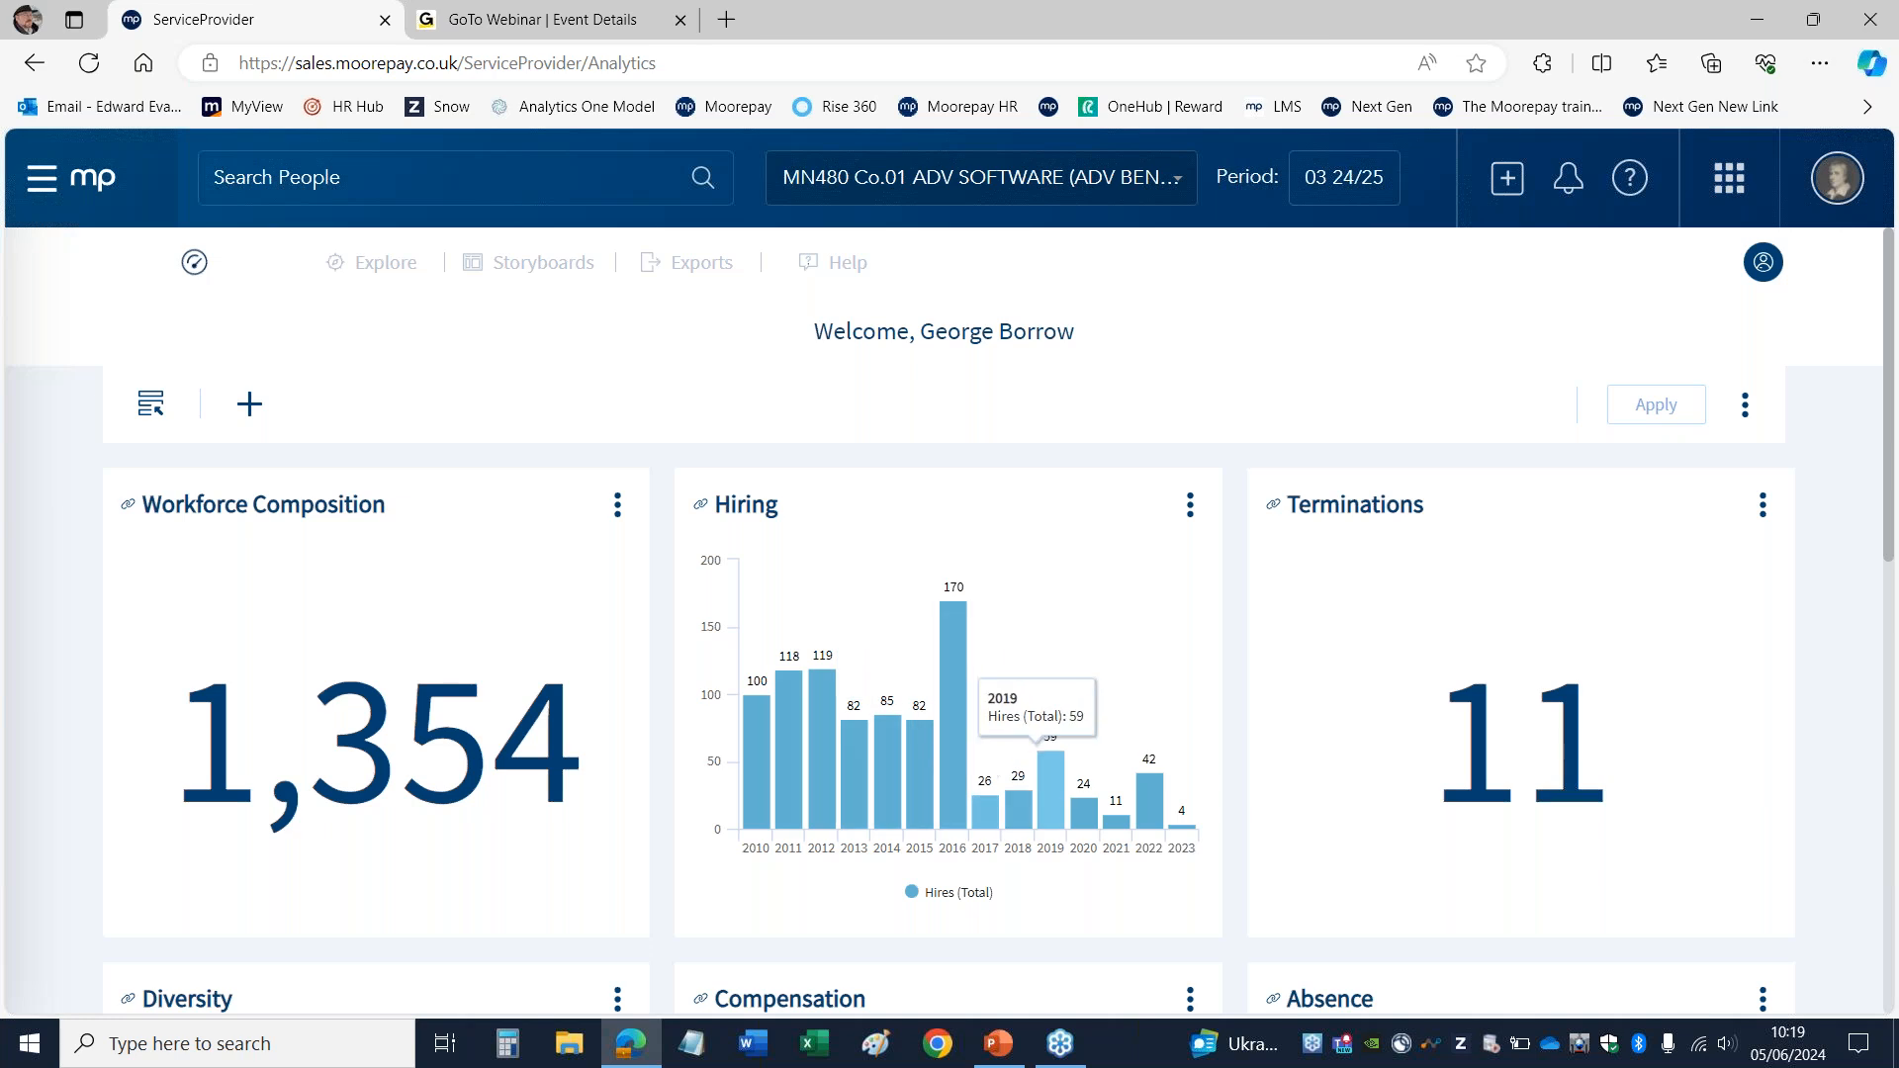
{"action": "left_click", "coordinate": [882, 787]}
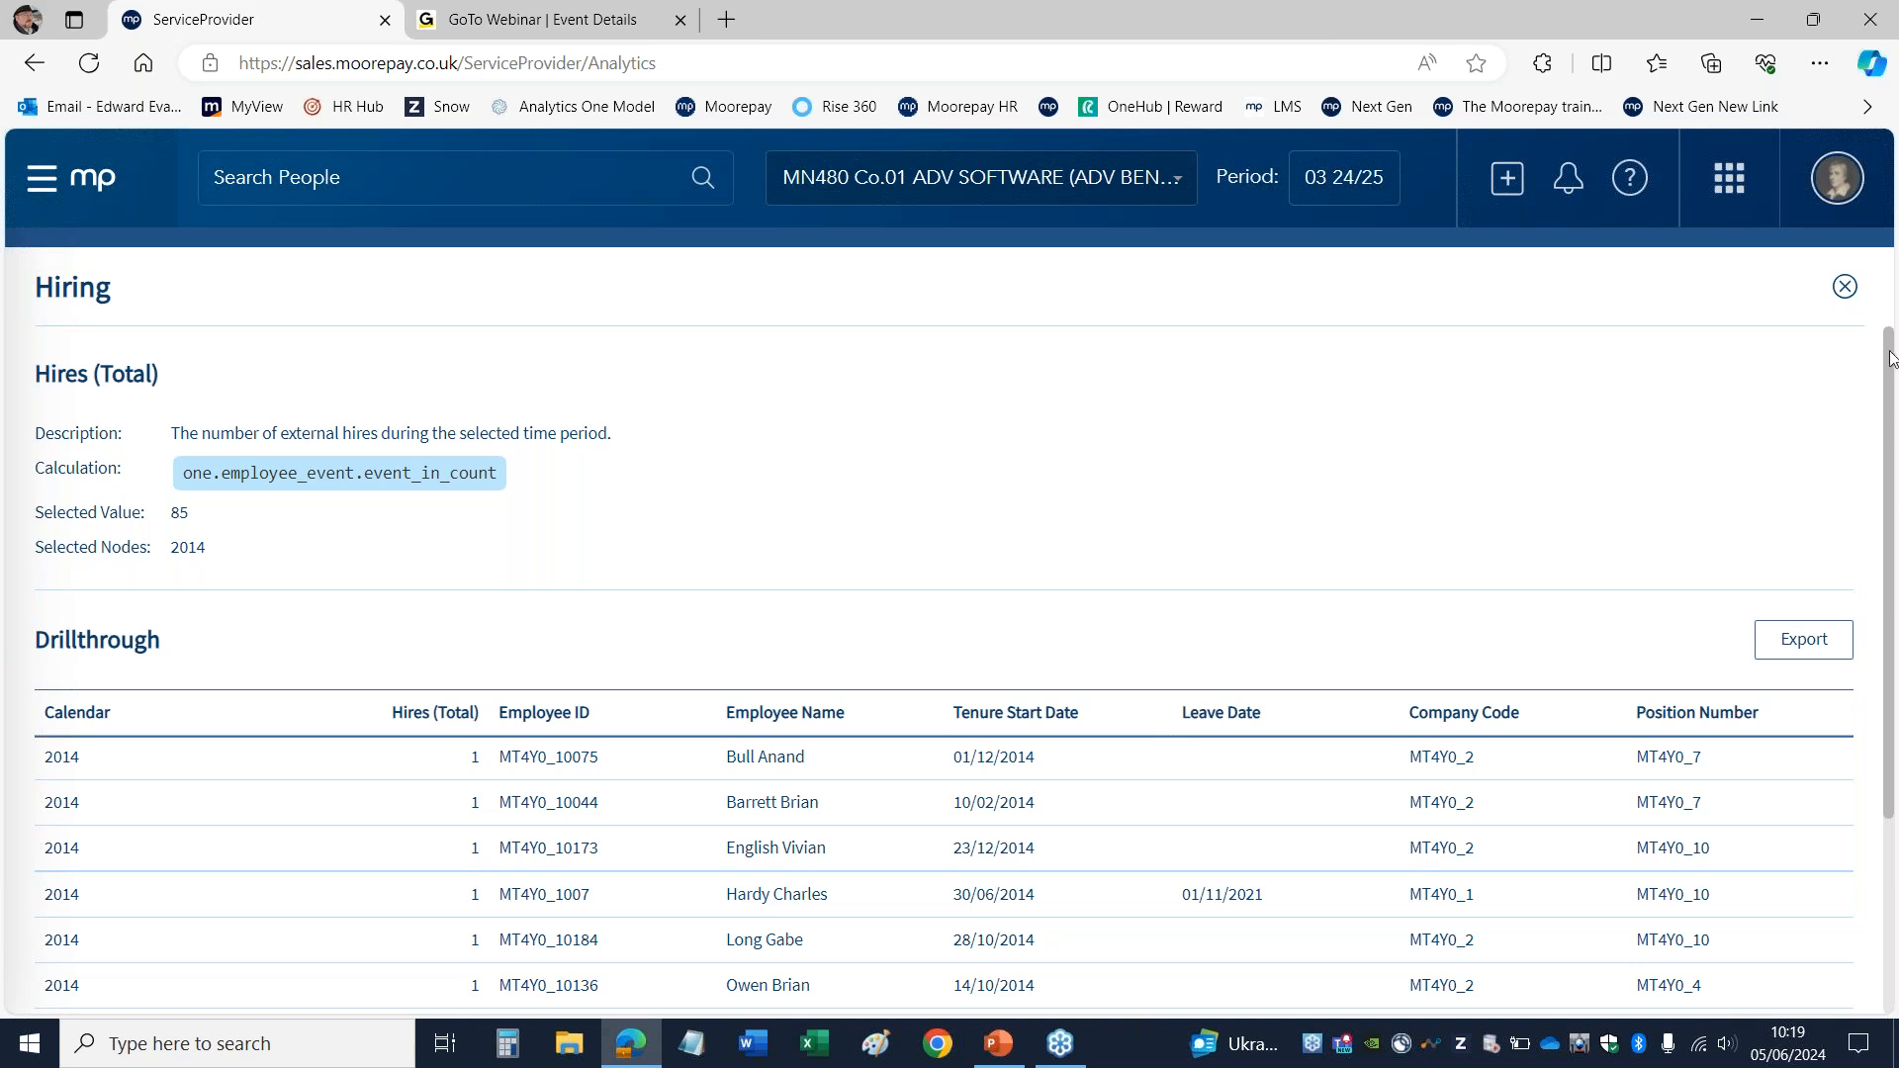
{"action": "scroll", "coordinate": [1892, 520], "scroll_direction": "down", "scroll_amount": 3}
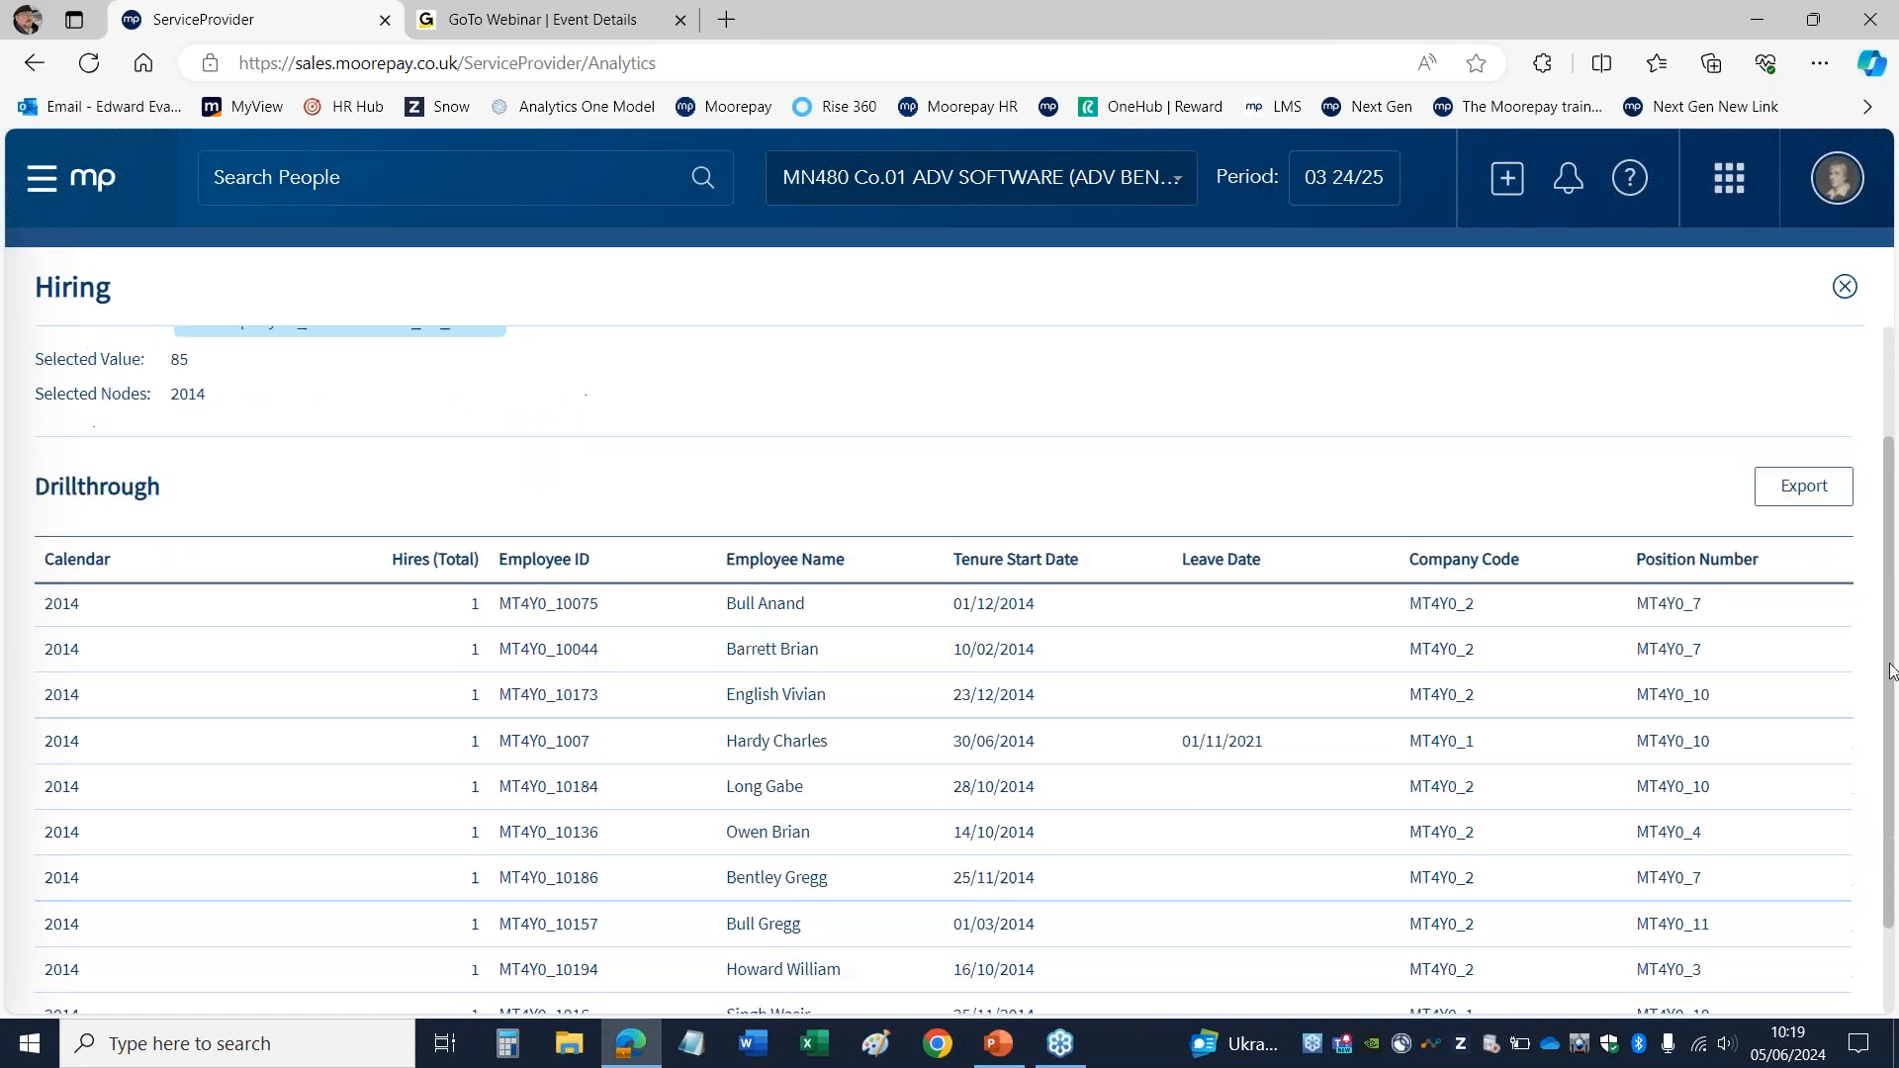
{"action": "scroll", "coordinate": [1880, 554], "scroll_direction": "up", "scroll_amount": 3}
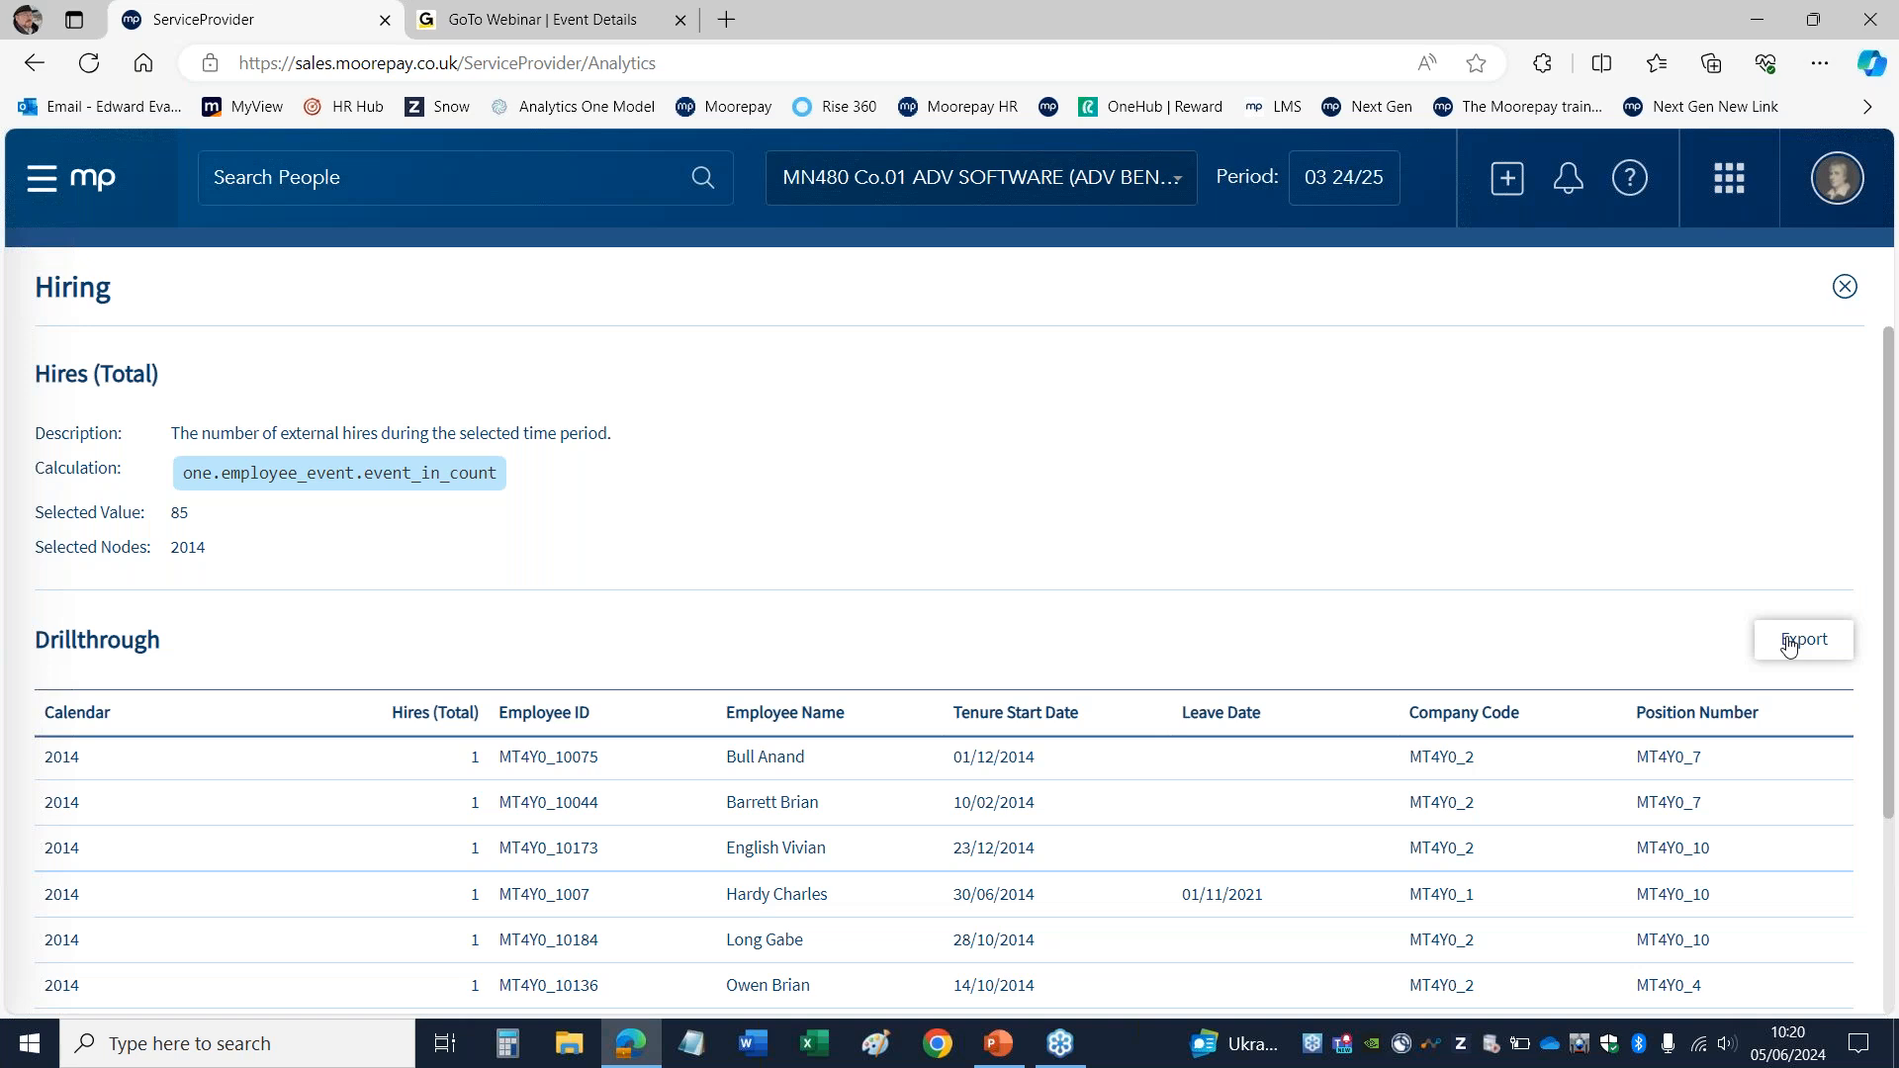
{"action": "left_click", "coordinate": [1842, 287]}
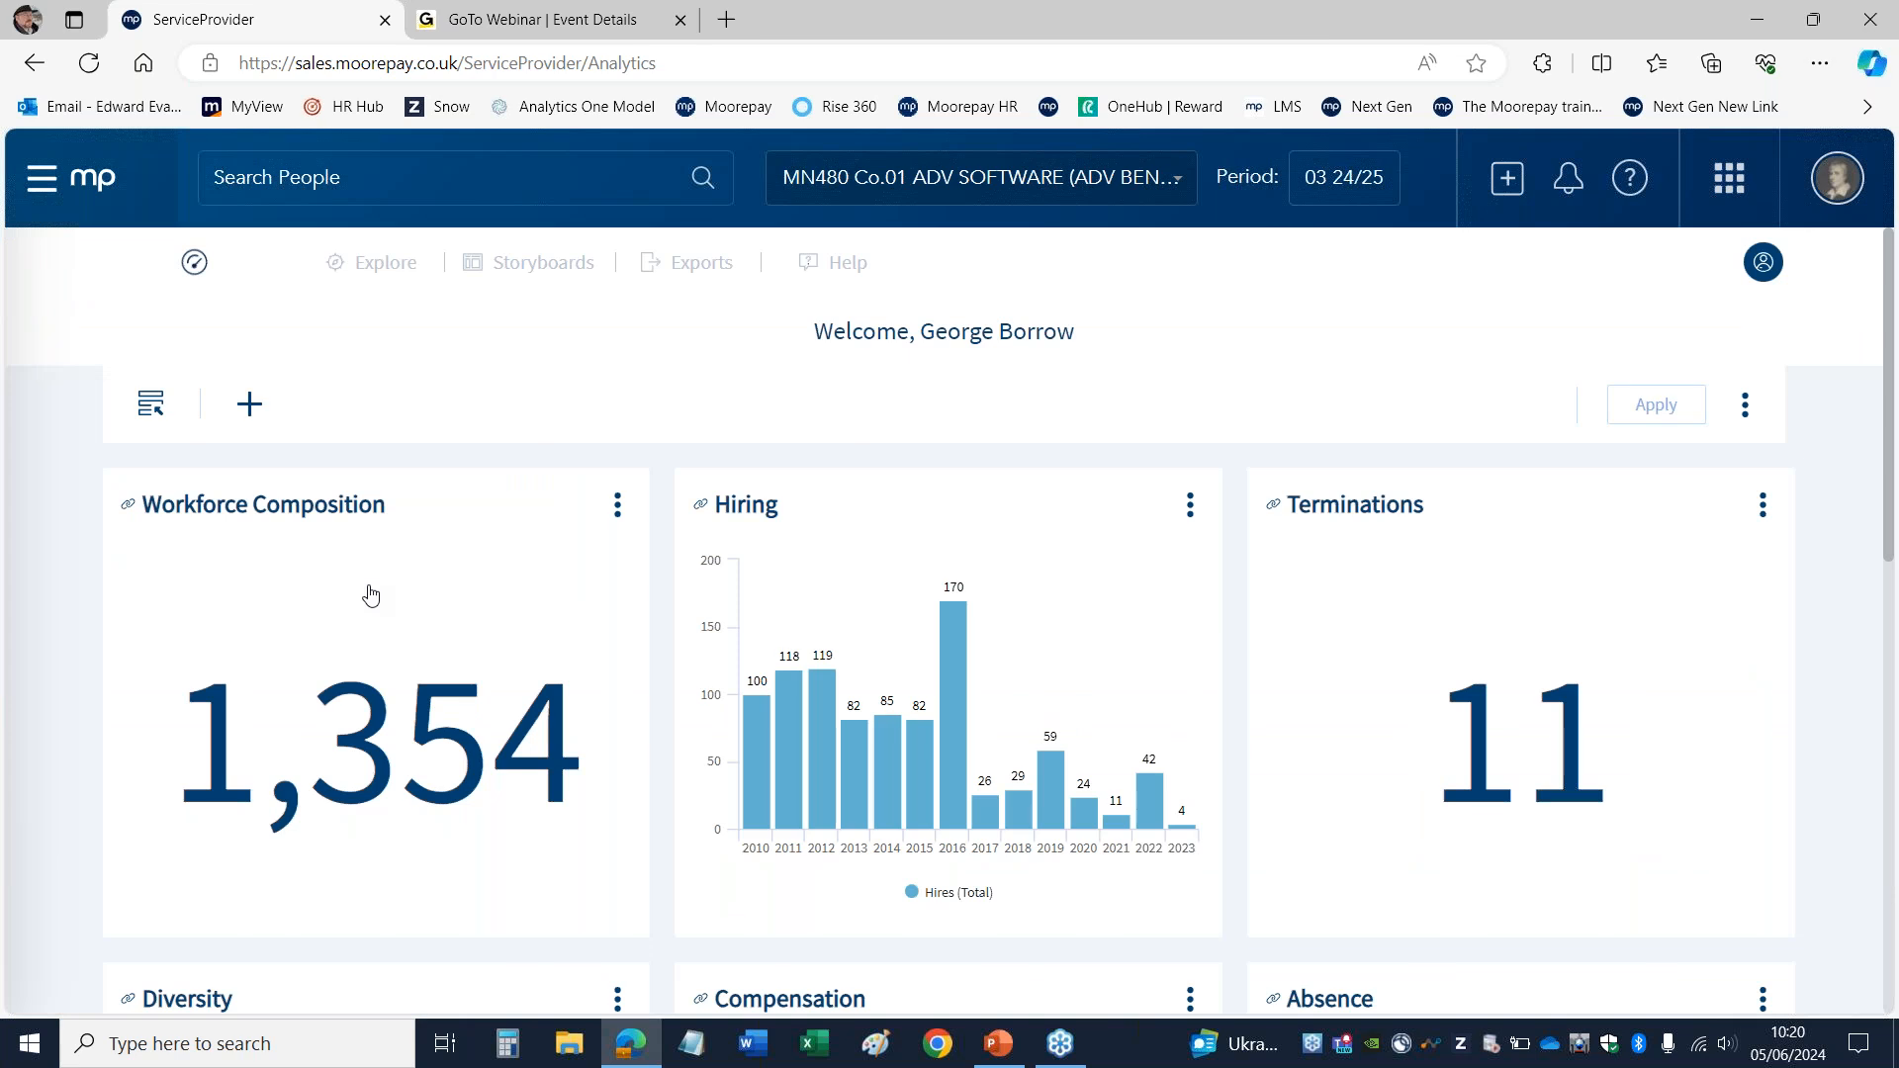
Step: Export the Hiring chart as an image, view the downloaded chart (6).png, and close the viewer
{"action": "left_click", "coordinate": [1190, 505]}
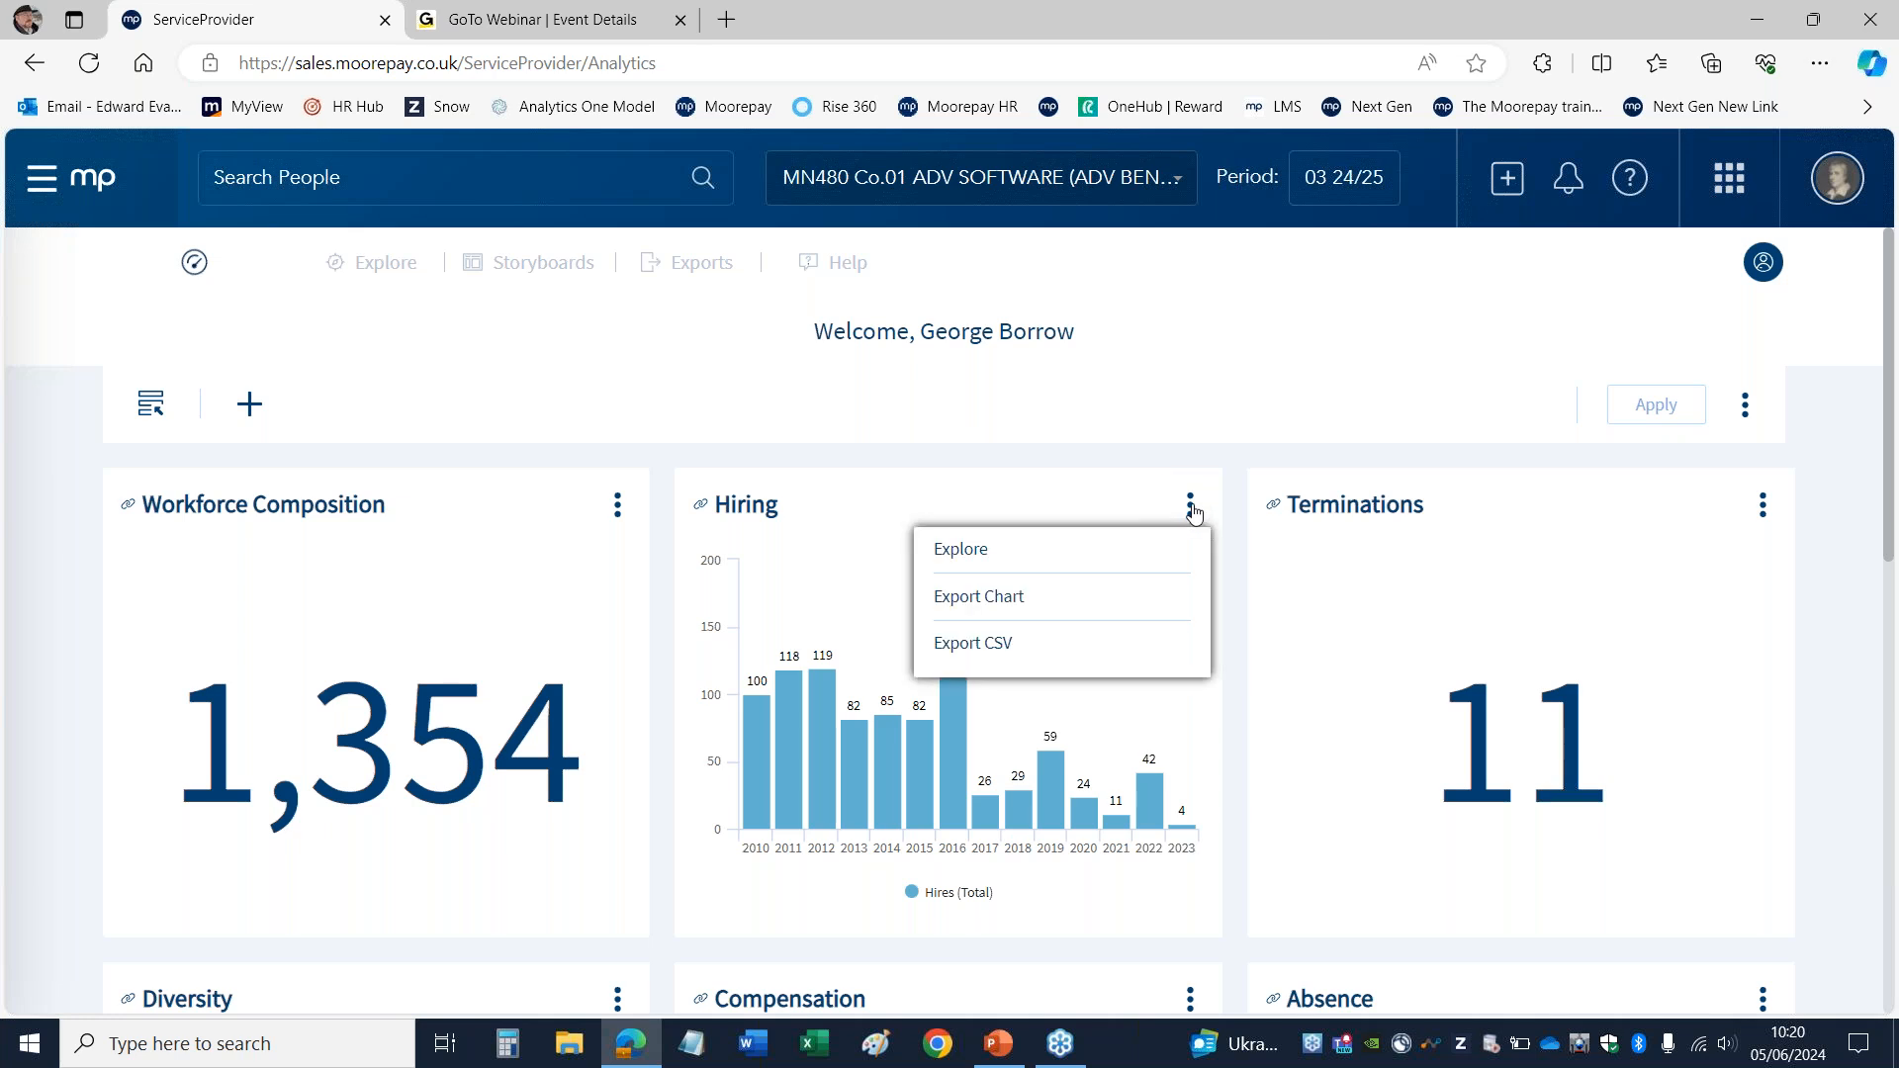
{"action": "left_click", "coordinate": [954, 619]}
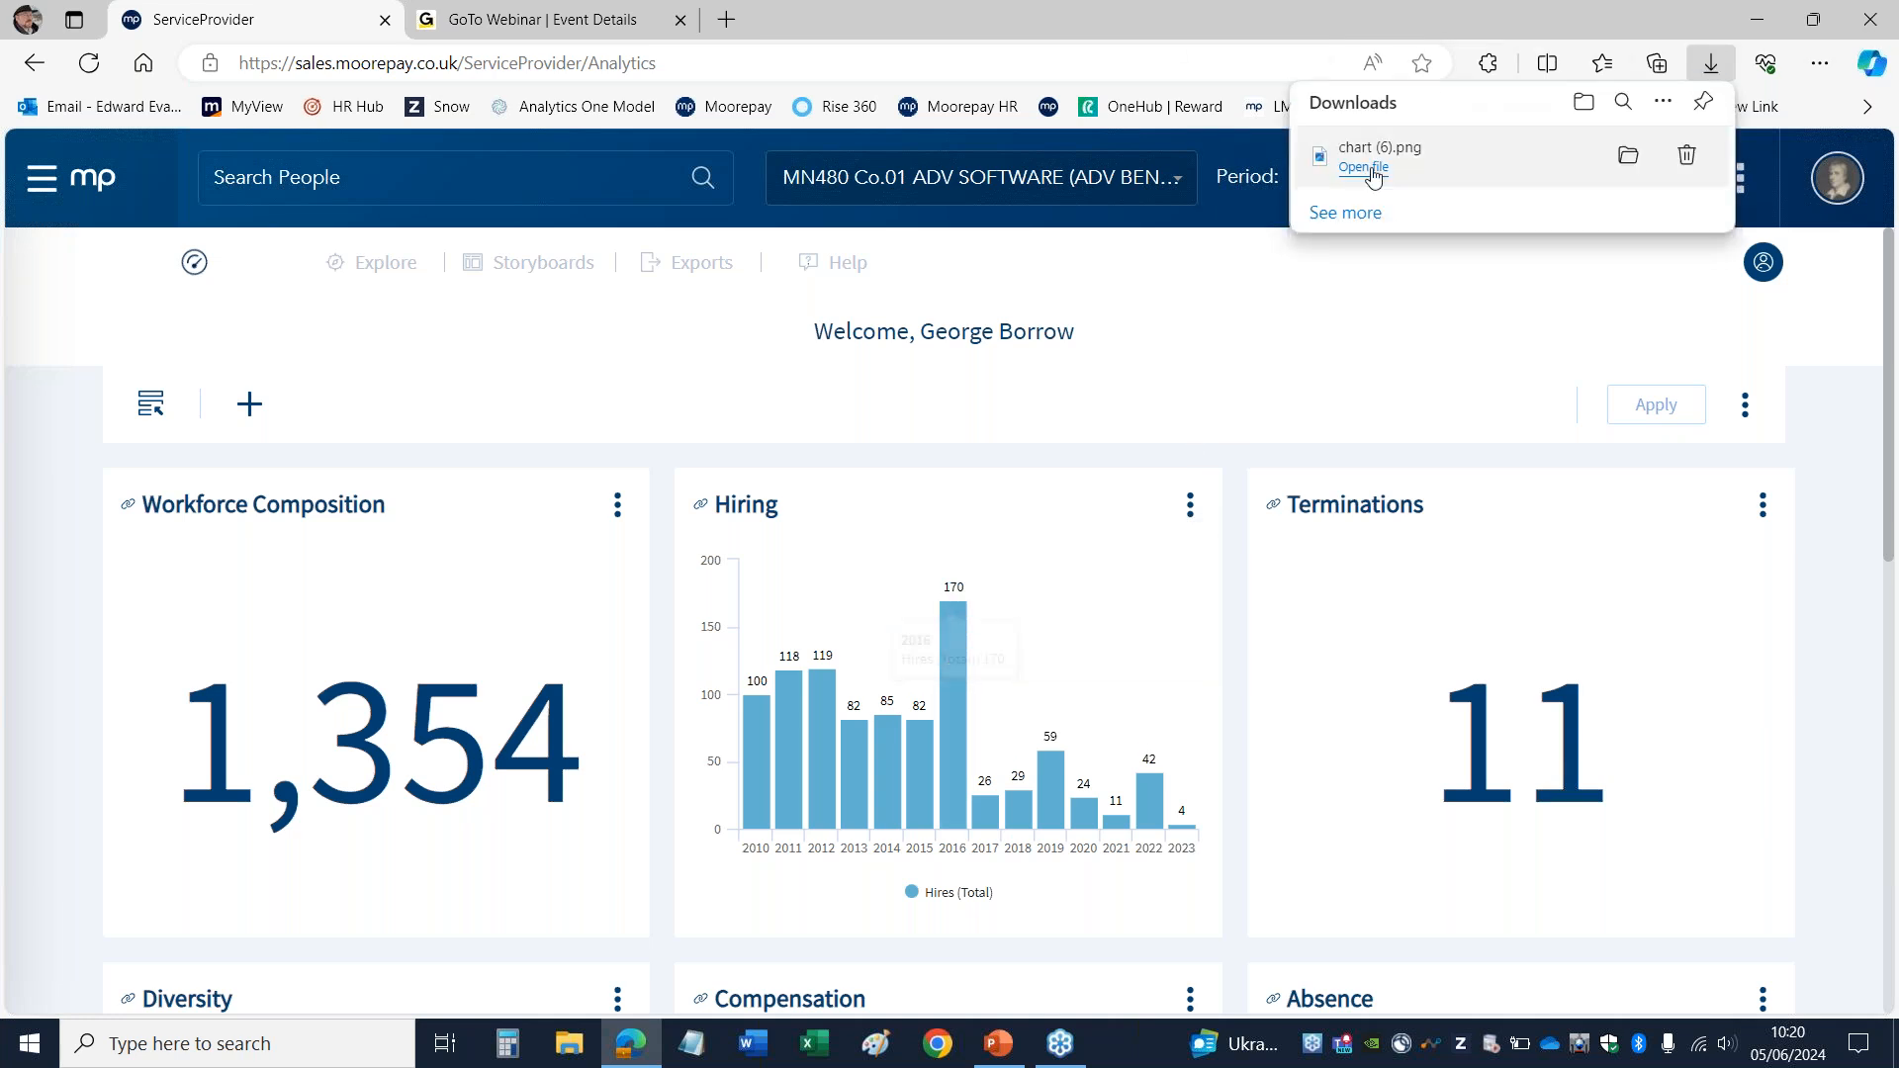
{"action": "left_click", "coordinate": [1352, 163]}
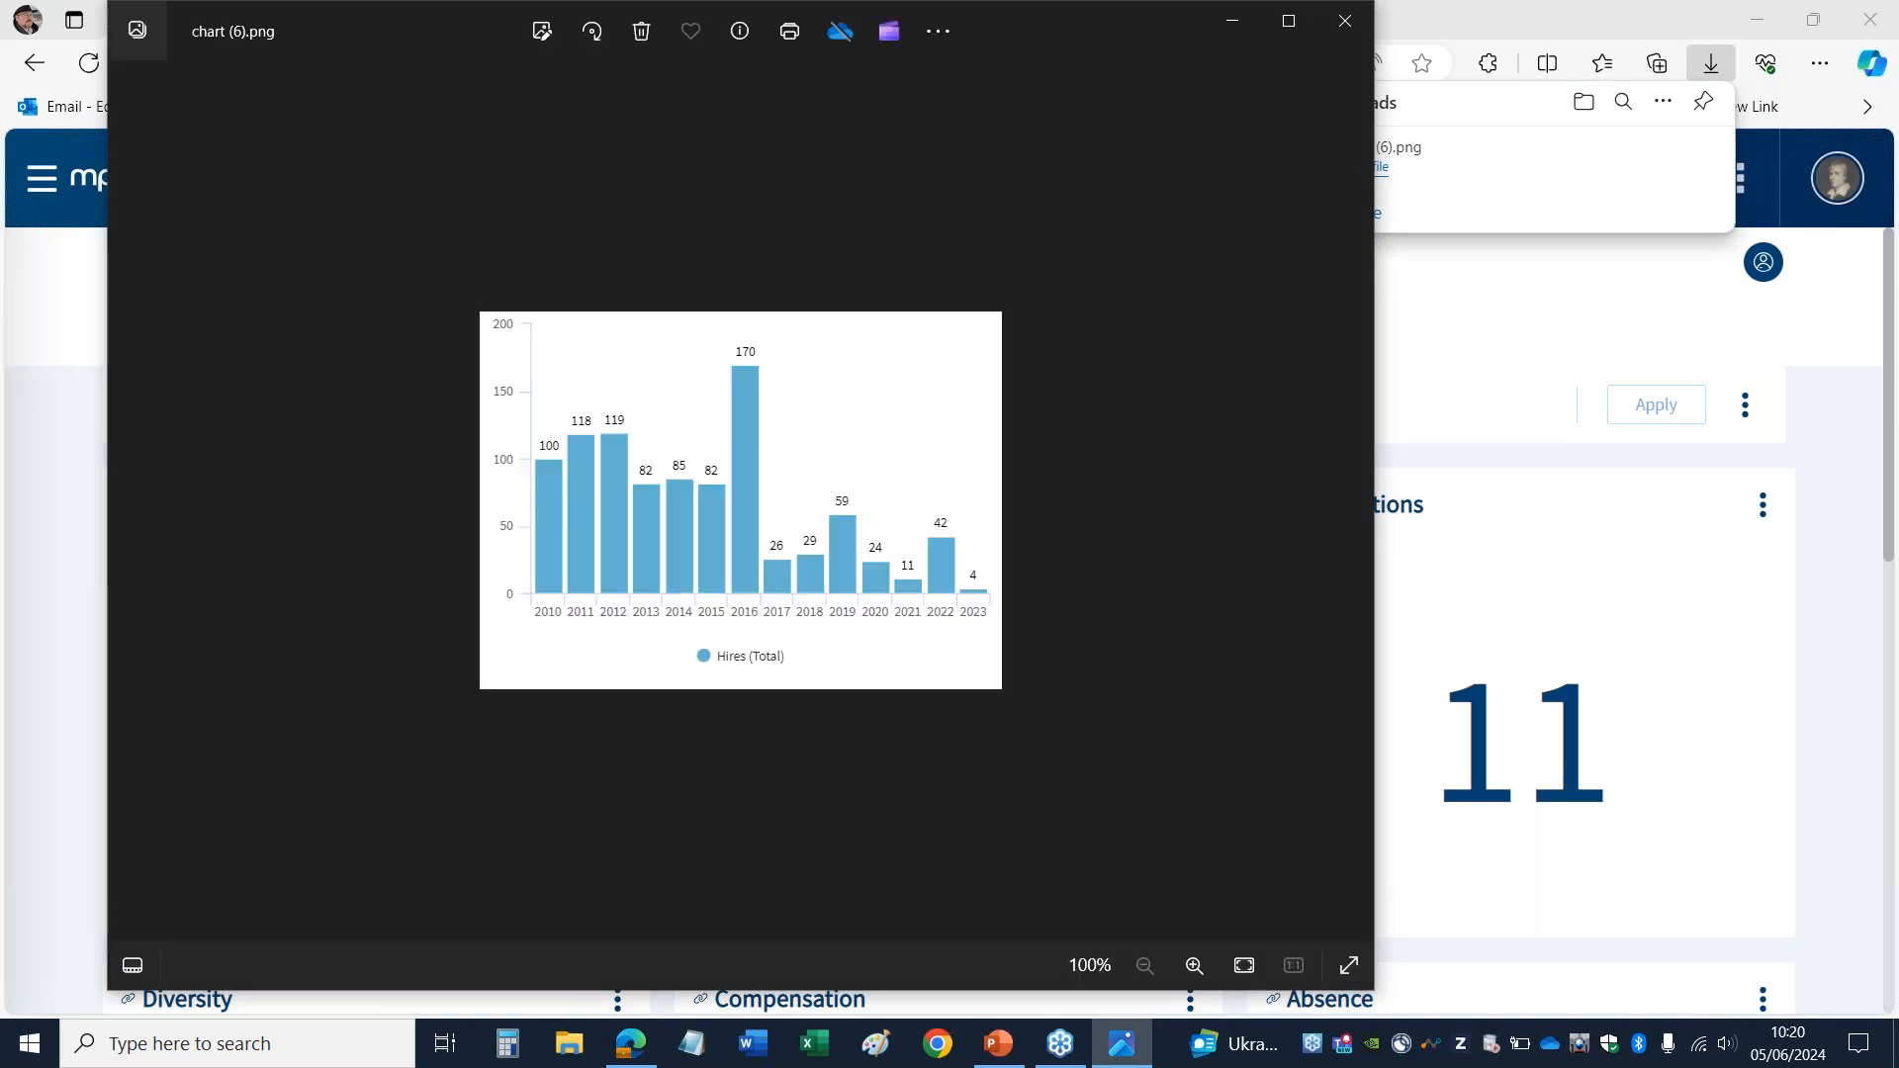
{"action": "left_click", "coordinate": [1341, 22]}
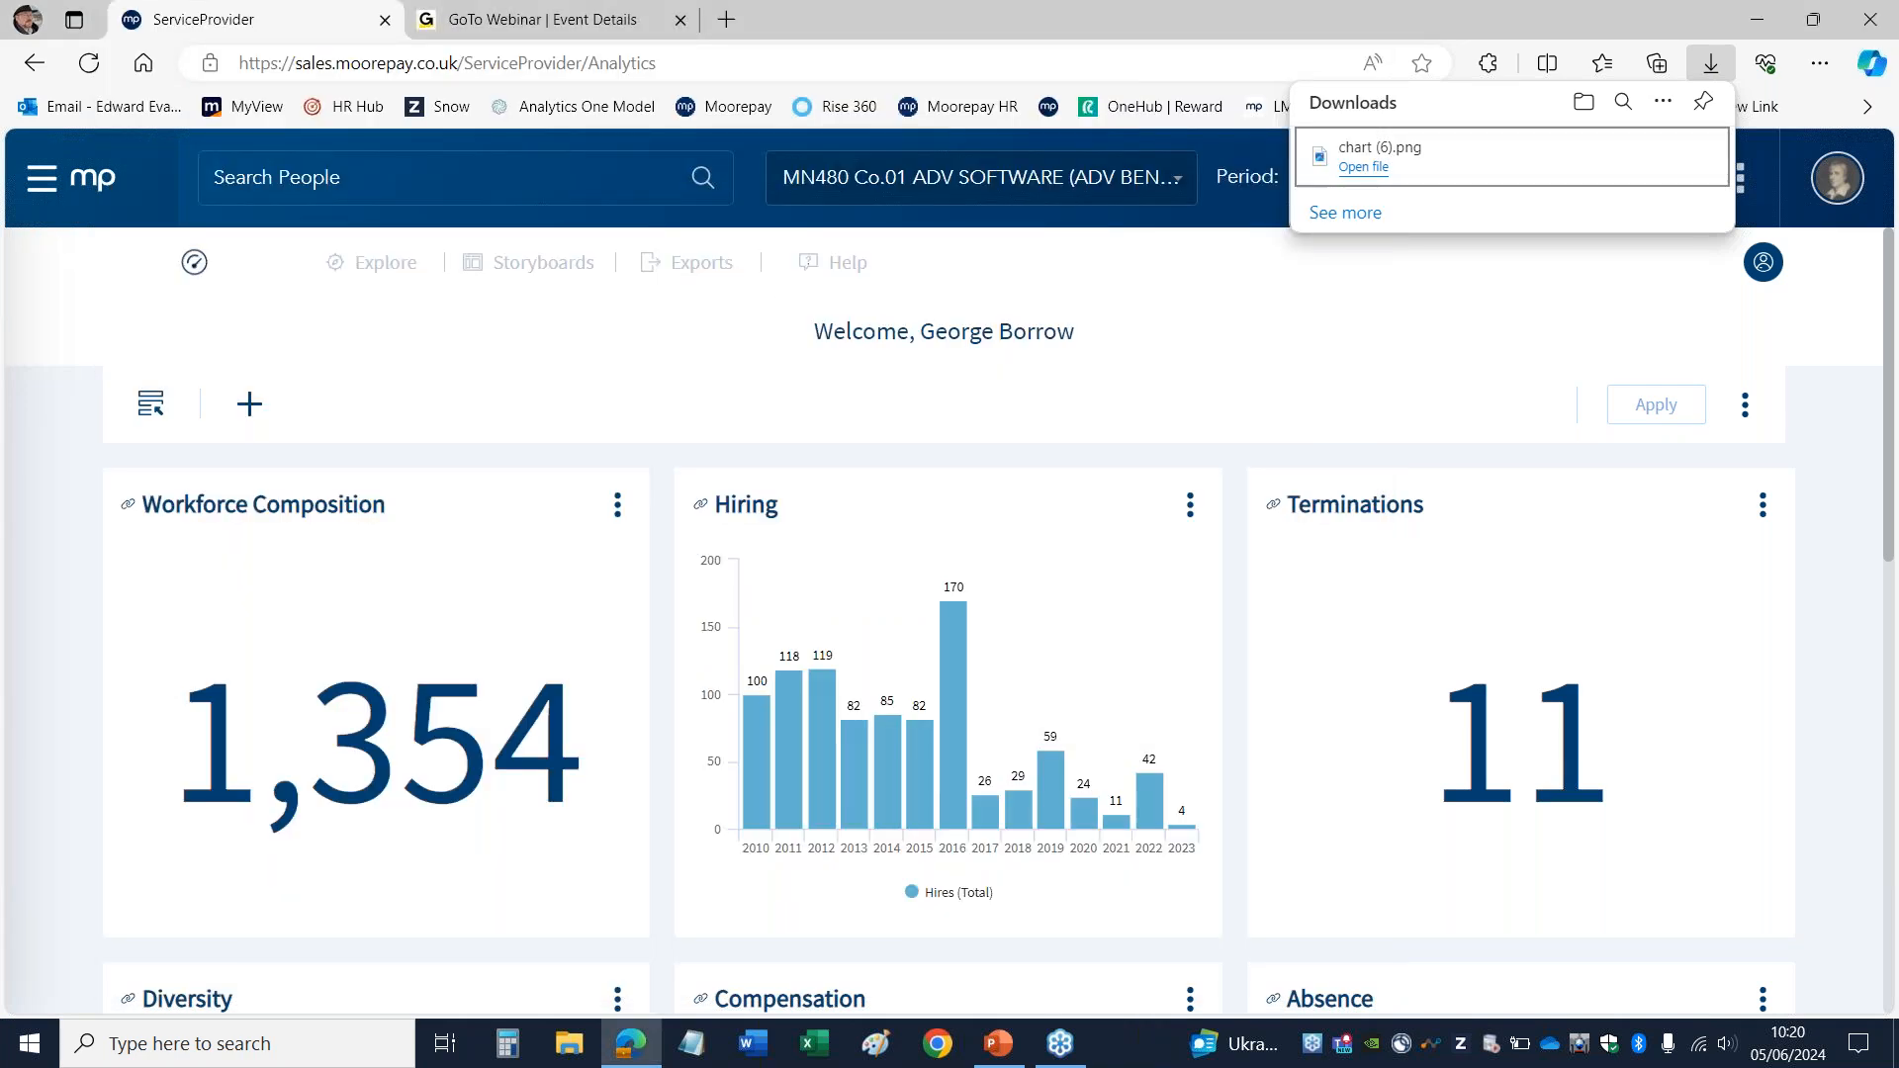
Step: Export the Hiring tile's data as CSV and reopen the Analytics app
{"action": "left_click", "coordinate": [1188, 510]}
{"action": "left_click", "coordinate": [951, 644]}
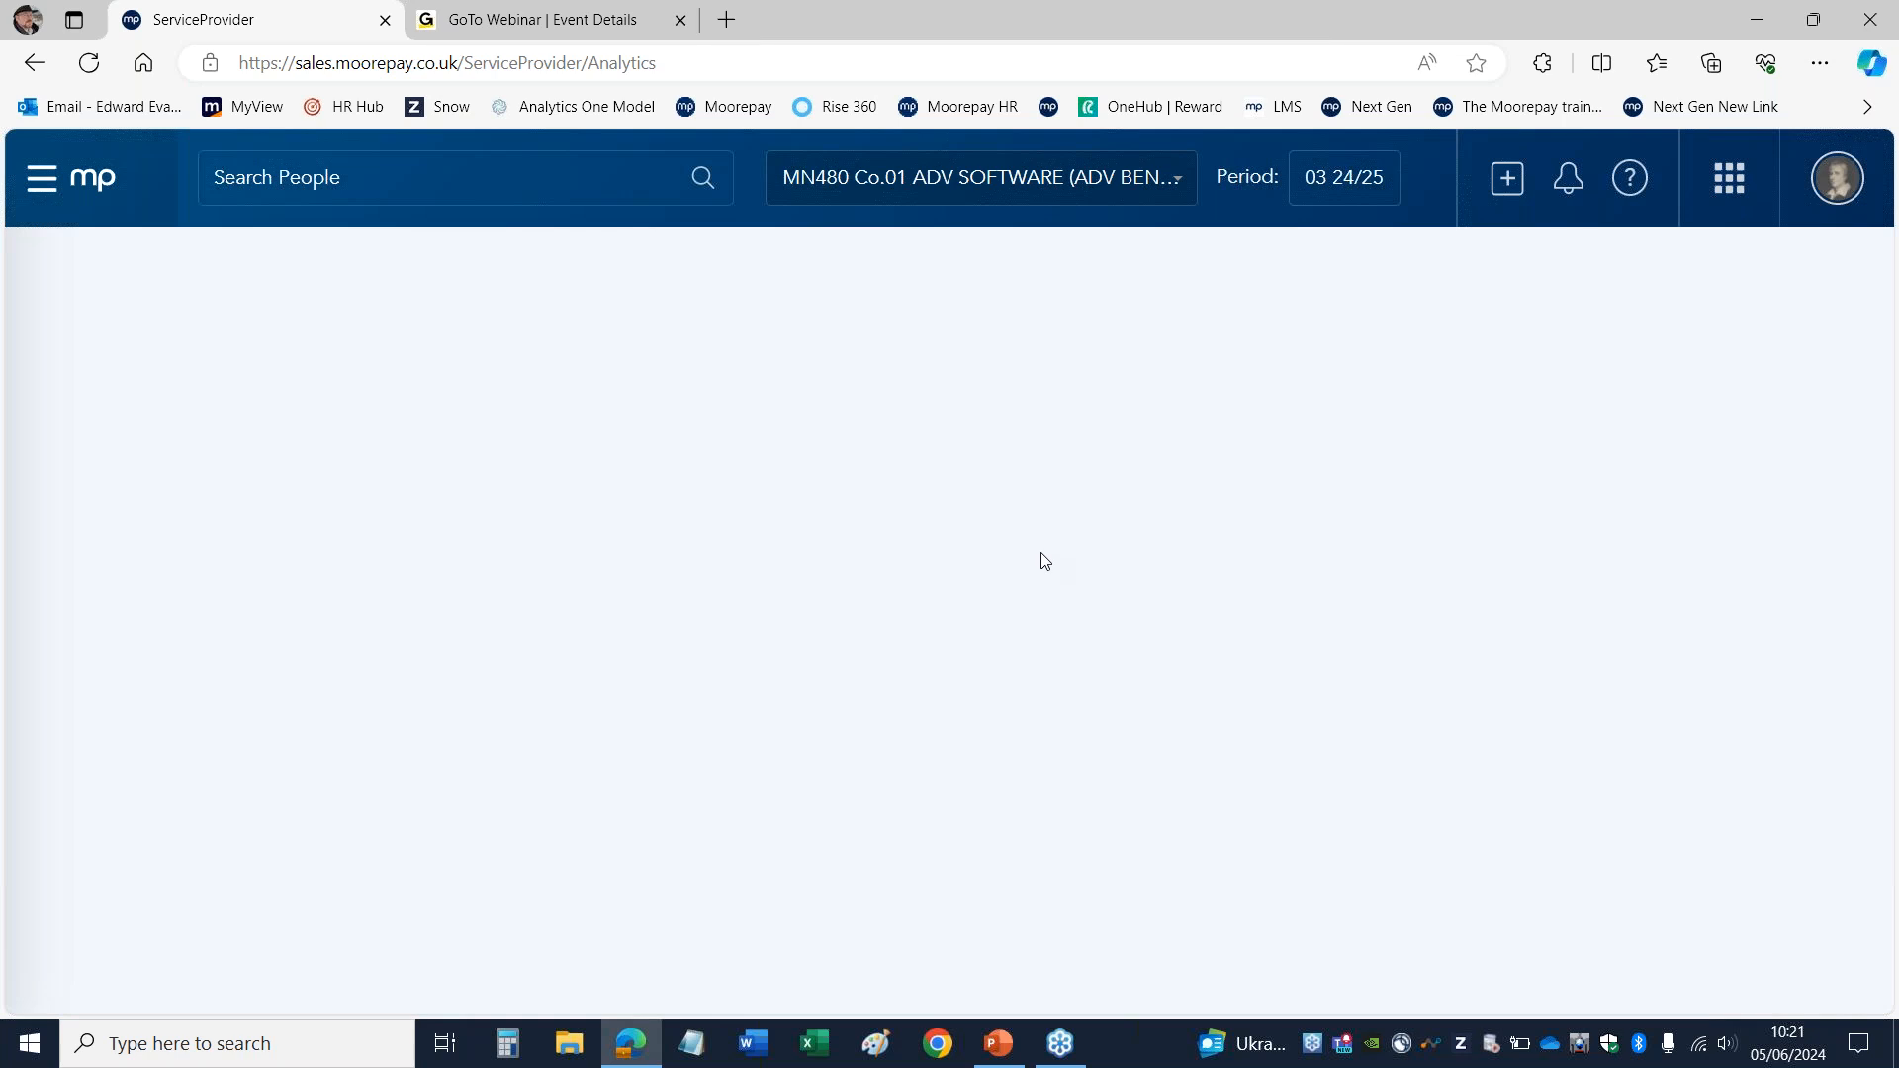
{"action": "left_click", "coordinate": [1730, 186]}
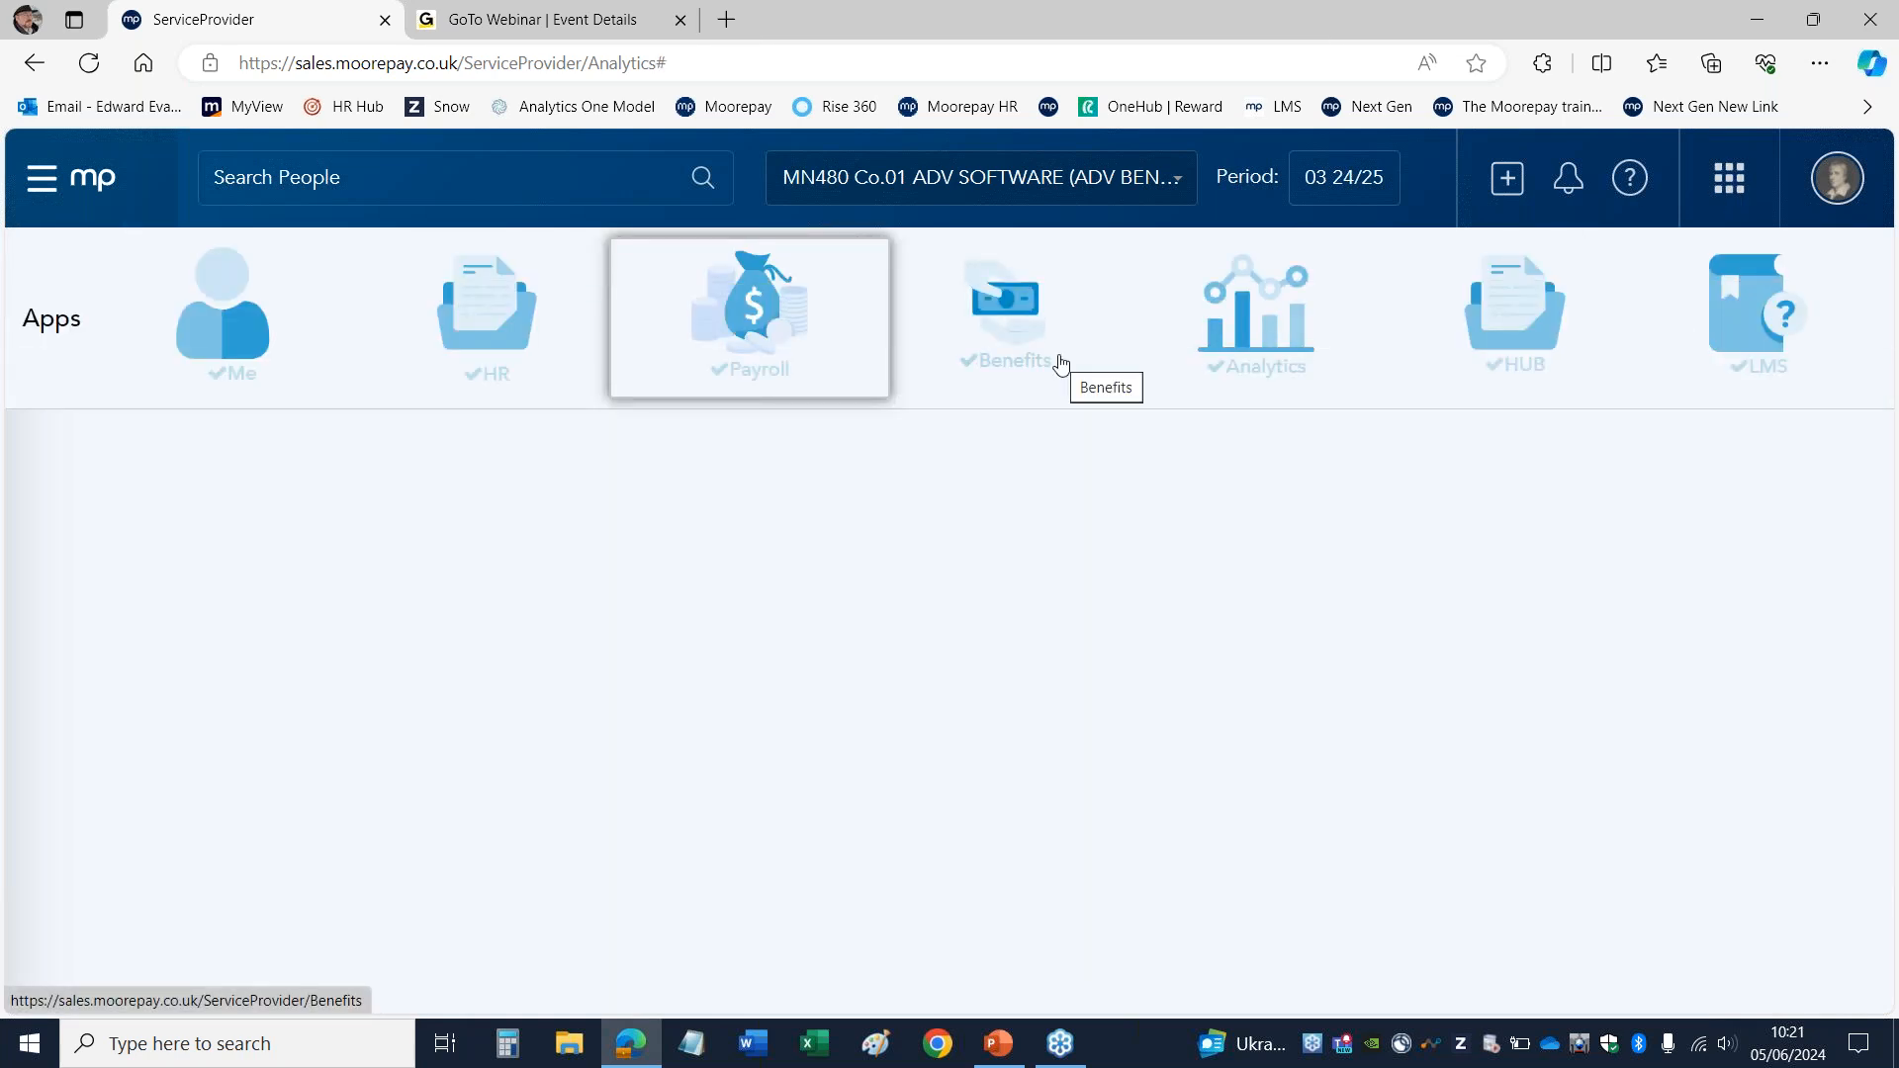
{"action": "left_click", "coordinate": [1273, 334]}
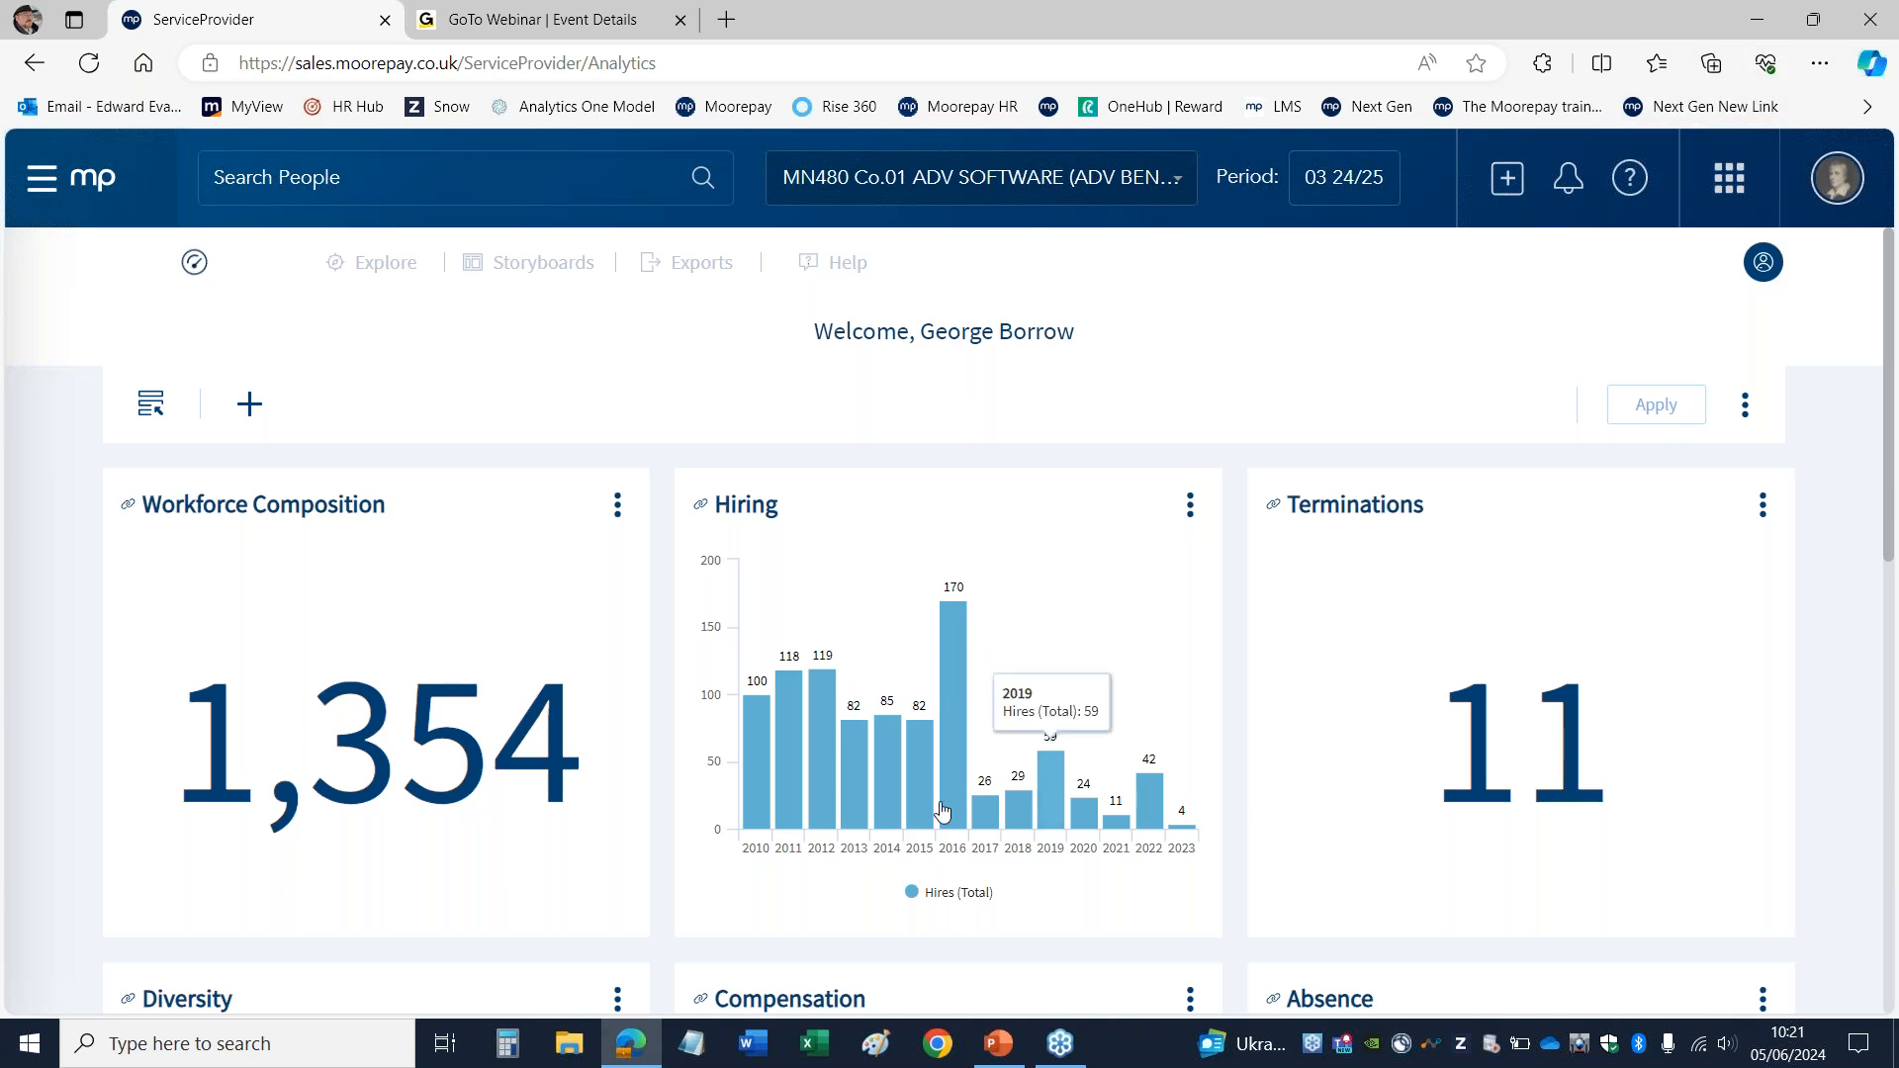
Step: Run the Hiring tile's CSV export a second time and return to the Analytics dashboard
{"action": "left_click", "coordinate": [1190, 504]}
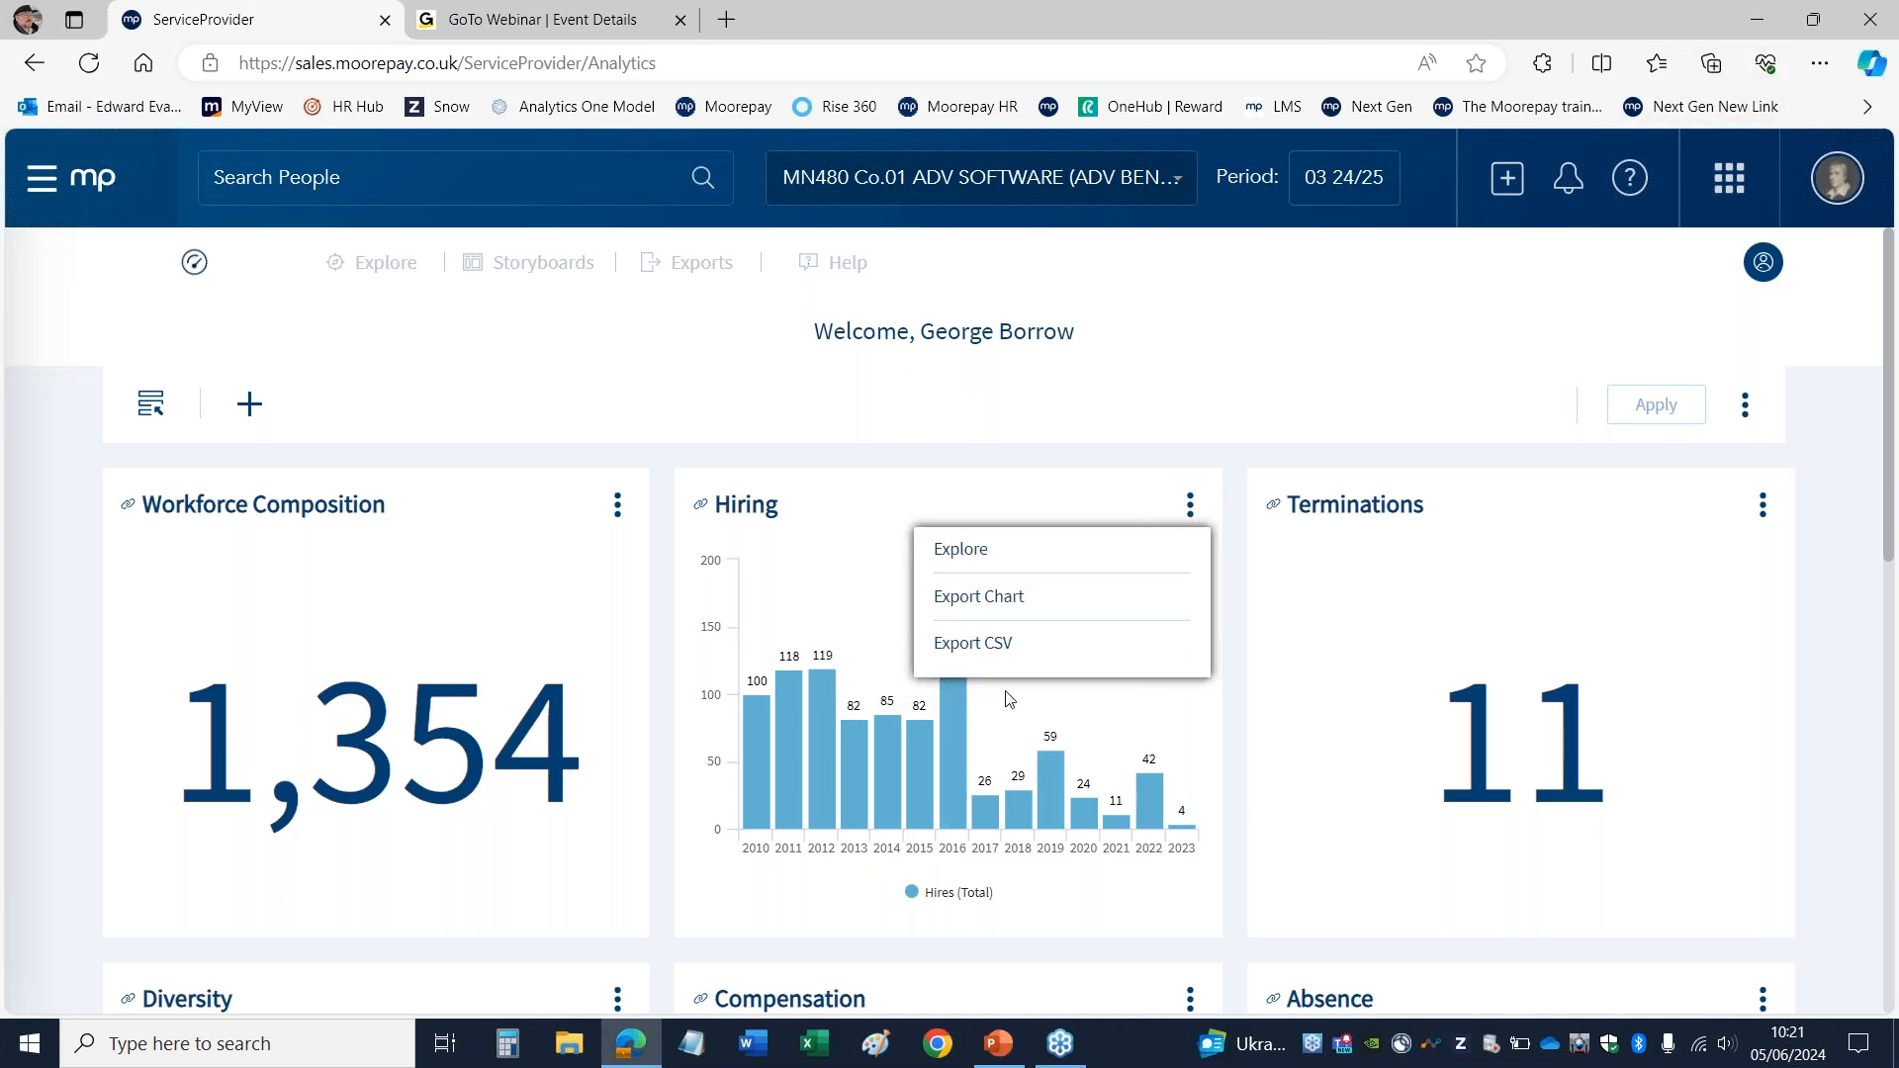
{"action": "left_click", "coordinate": [953, 645]}
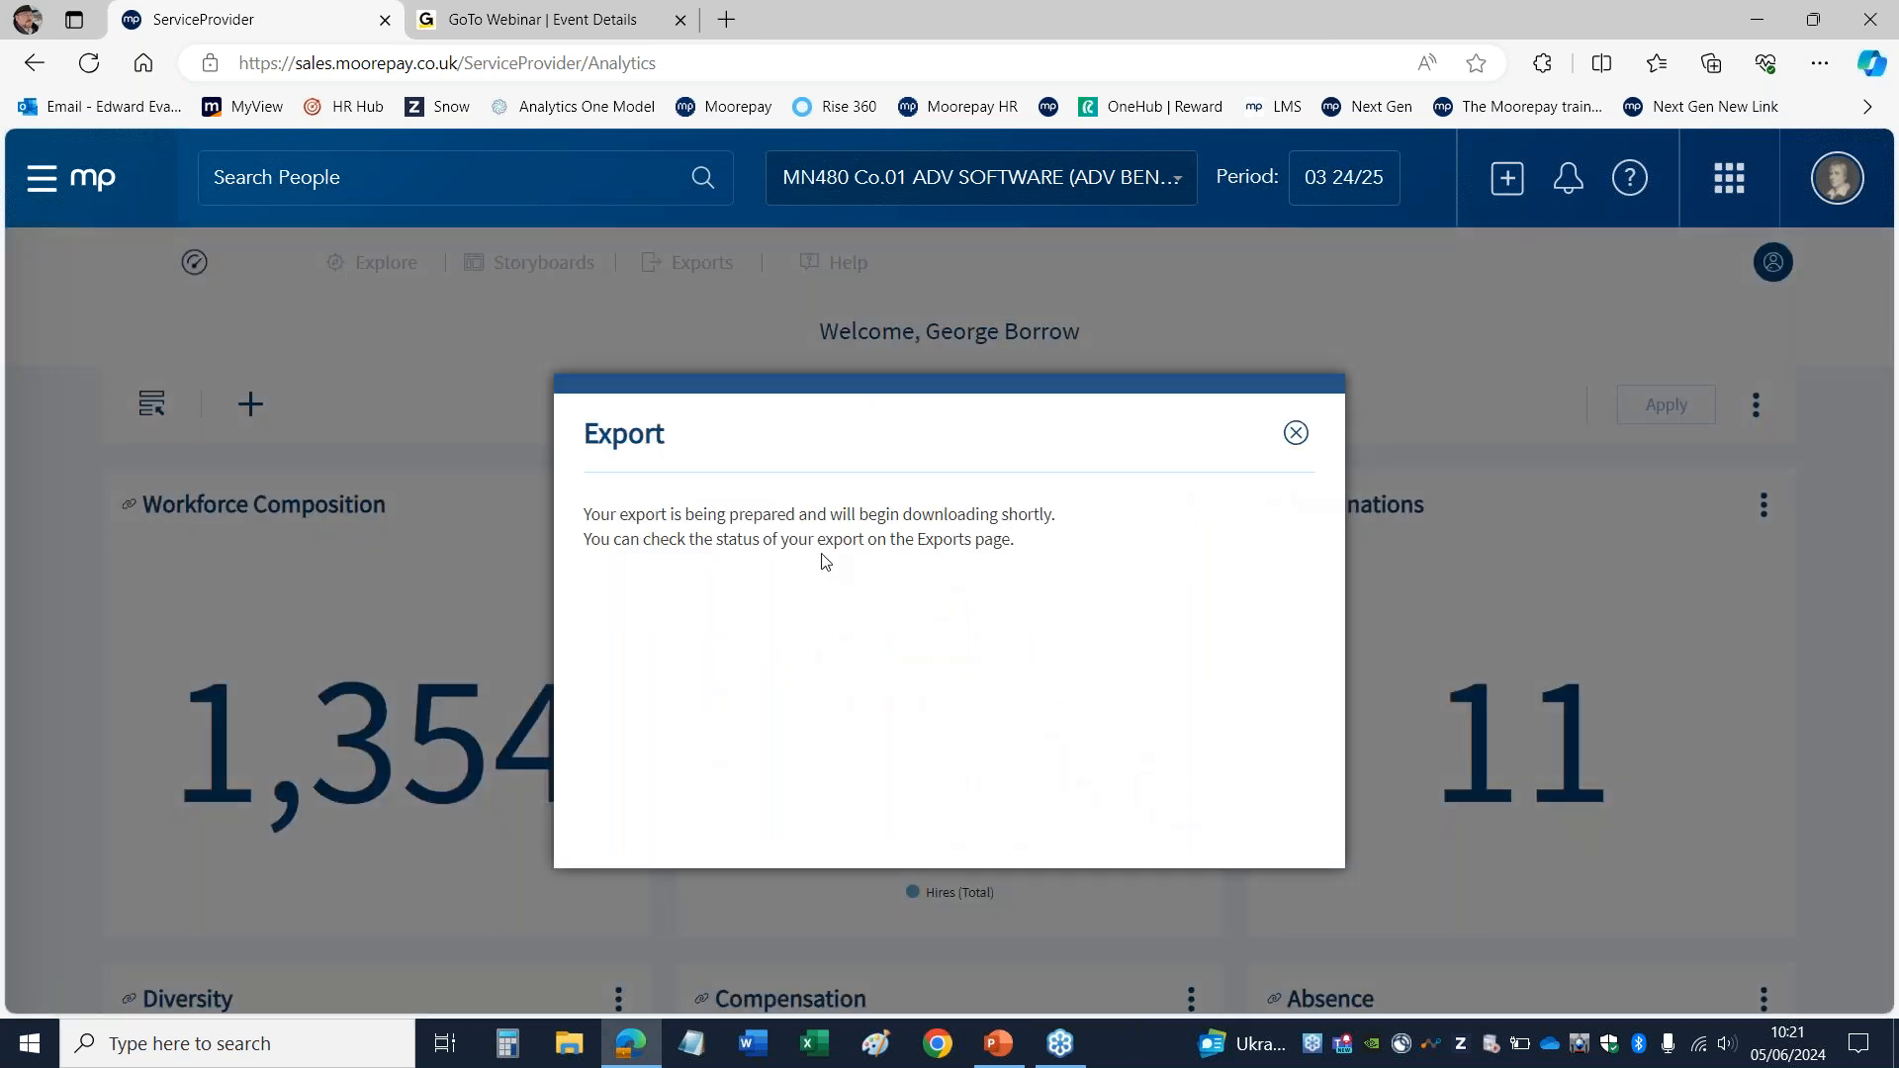
{"action": "left_click_drag", "start_coordinate": [917, 539], "coordinate": [978, 539]}
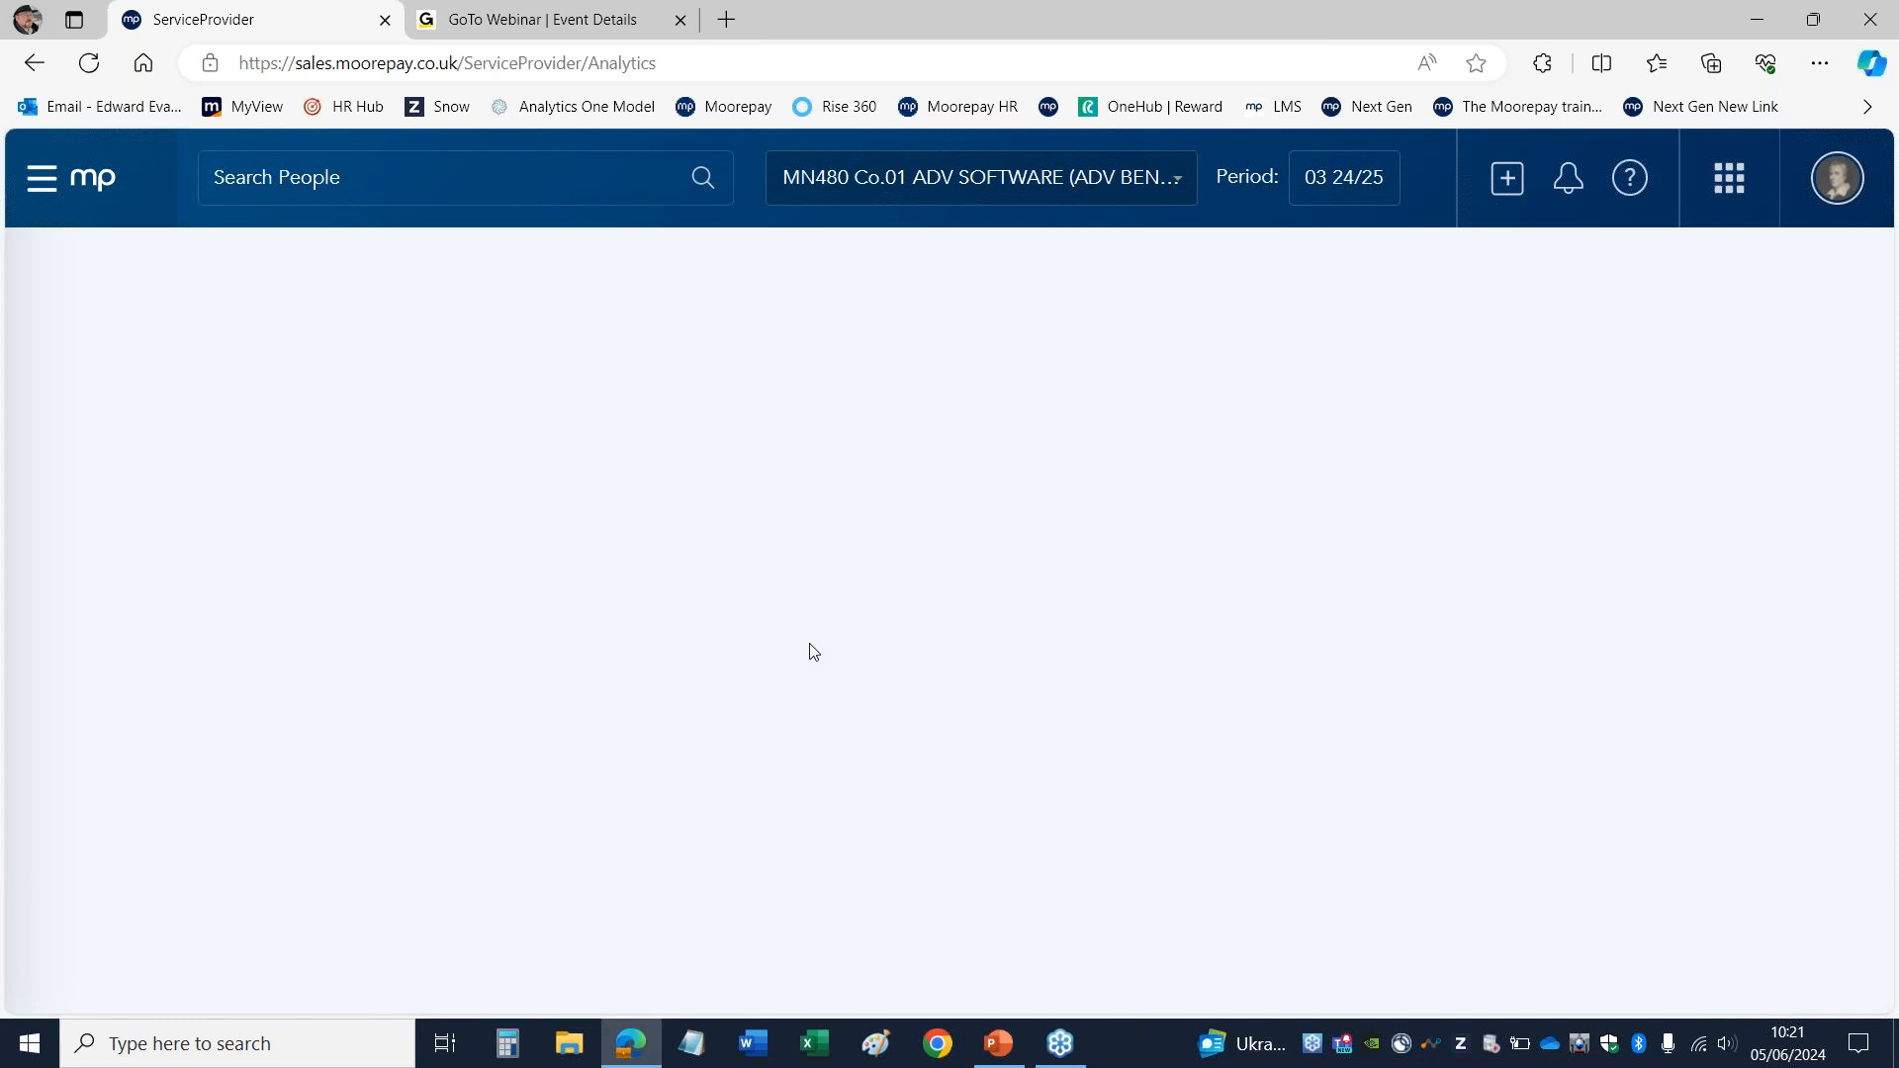
{"action": "left_click", "coordinate": [1729, 178]}
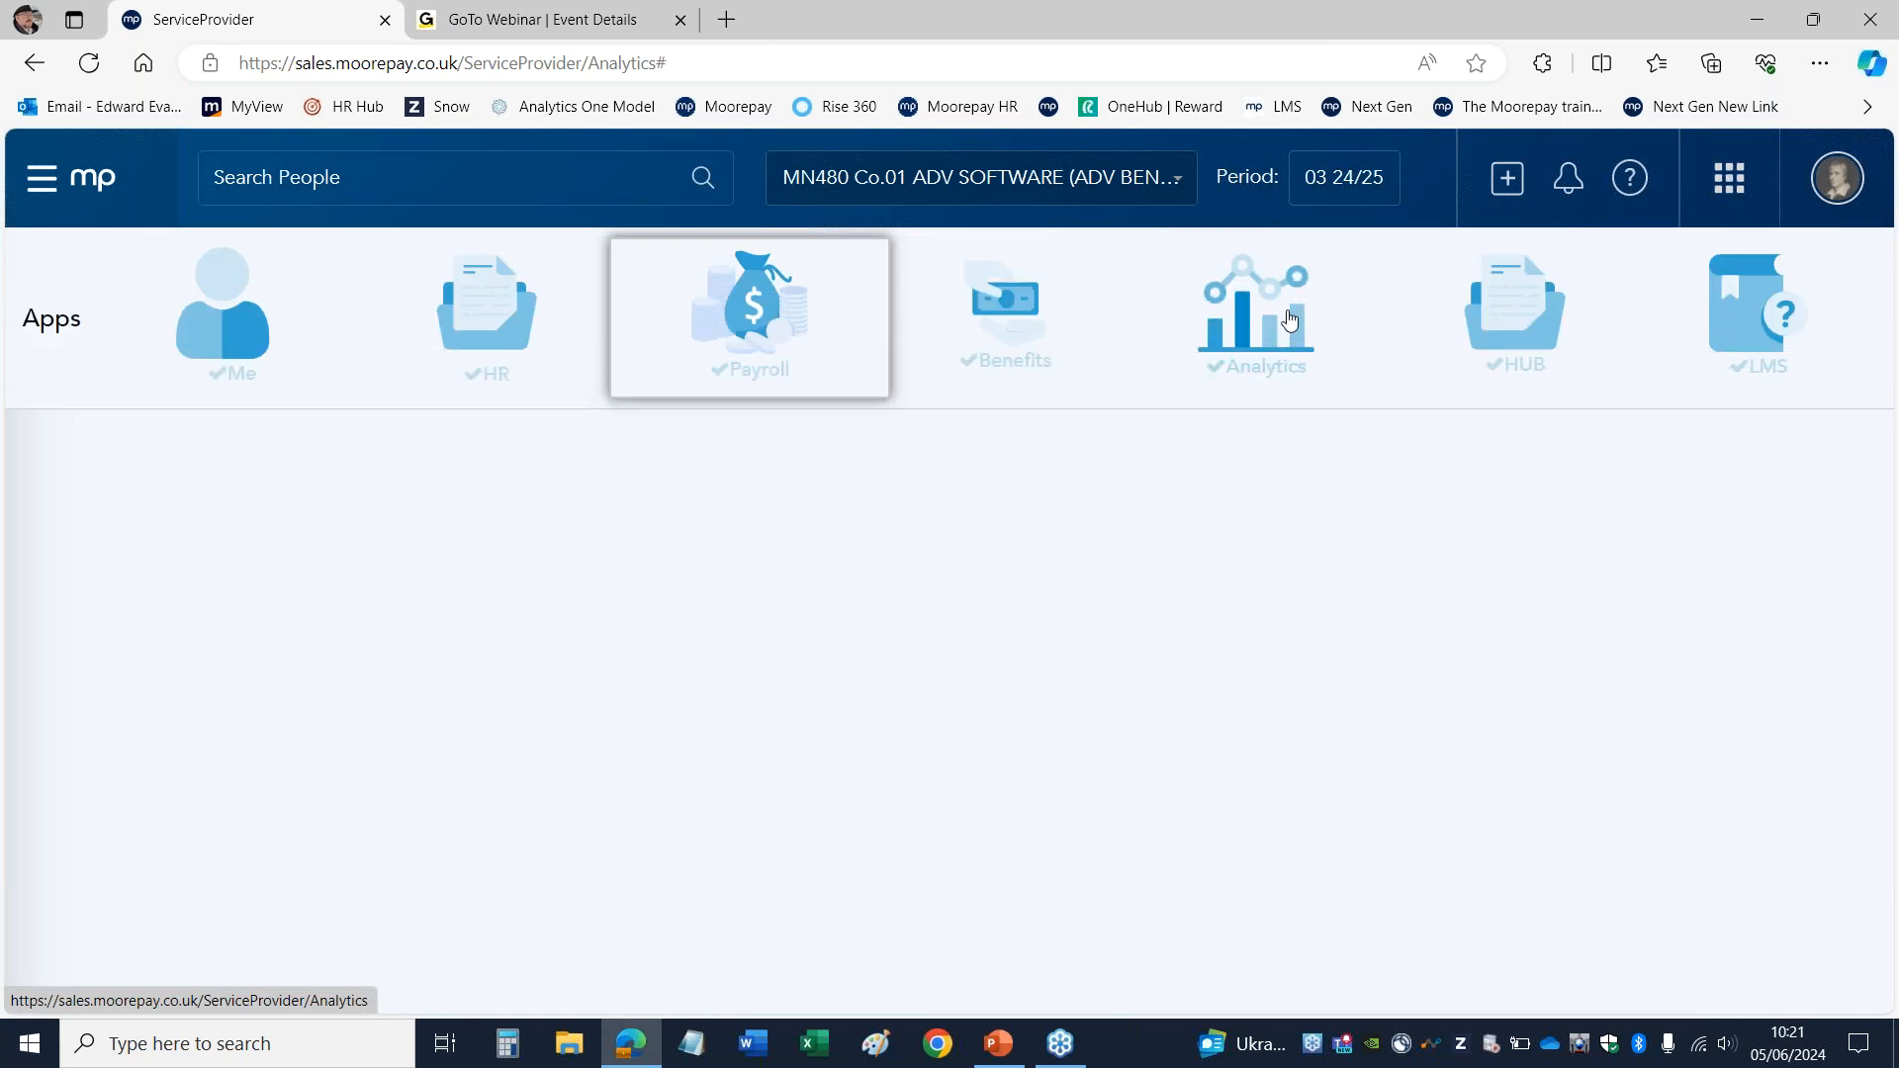
{"action": "left_click", "coordinate": [1290, 318]}
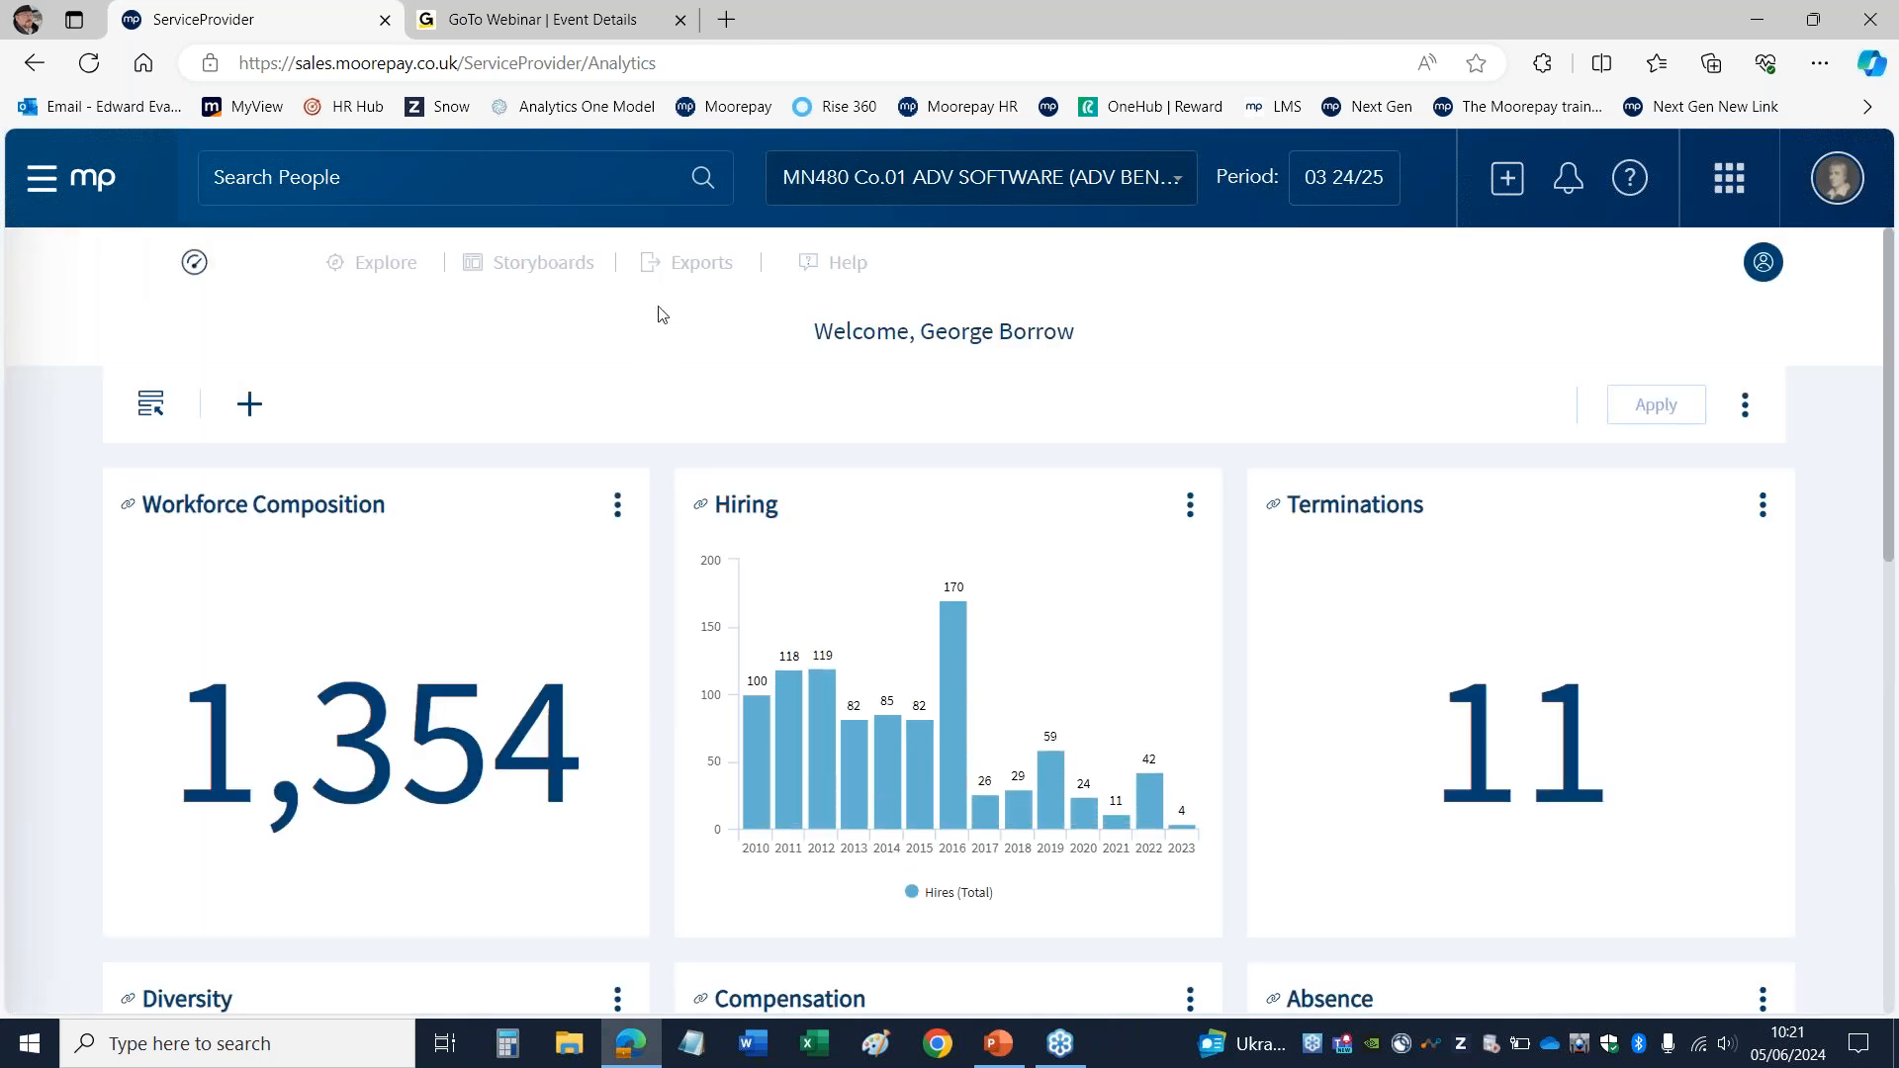
Step: Download the newest Hiring export CSV from the Exports page, then reopen Analytics
{"action": "left_click", "coordinate": [689, 281]}
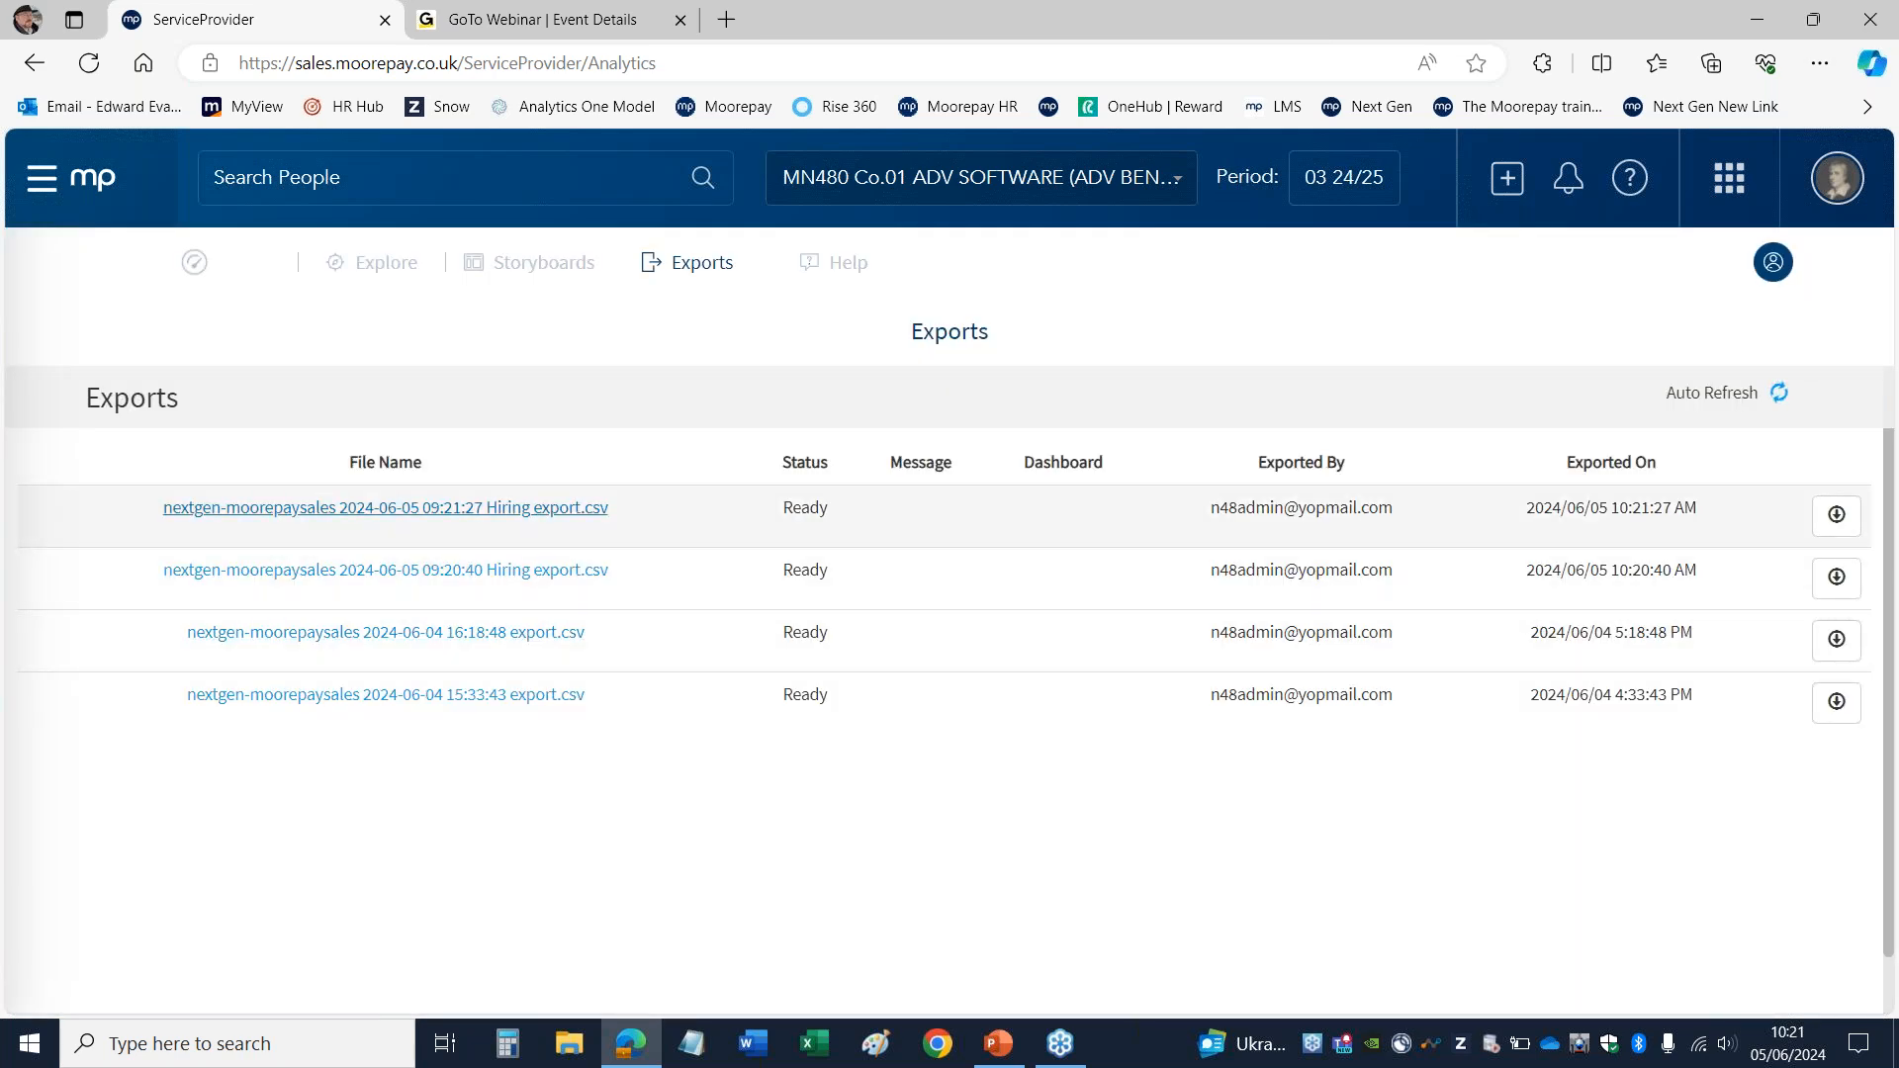
{"action": "left_click", "coordinate": [364, 513]}
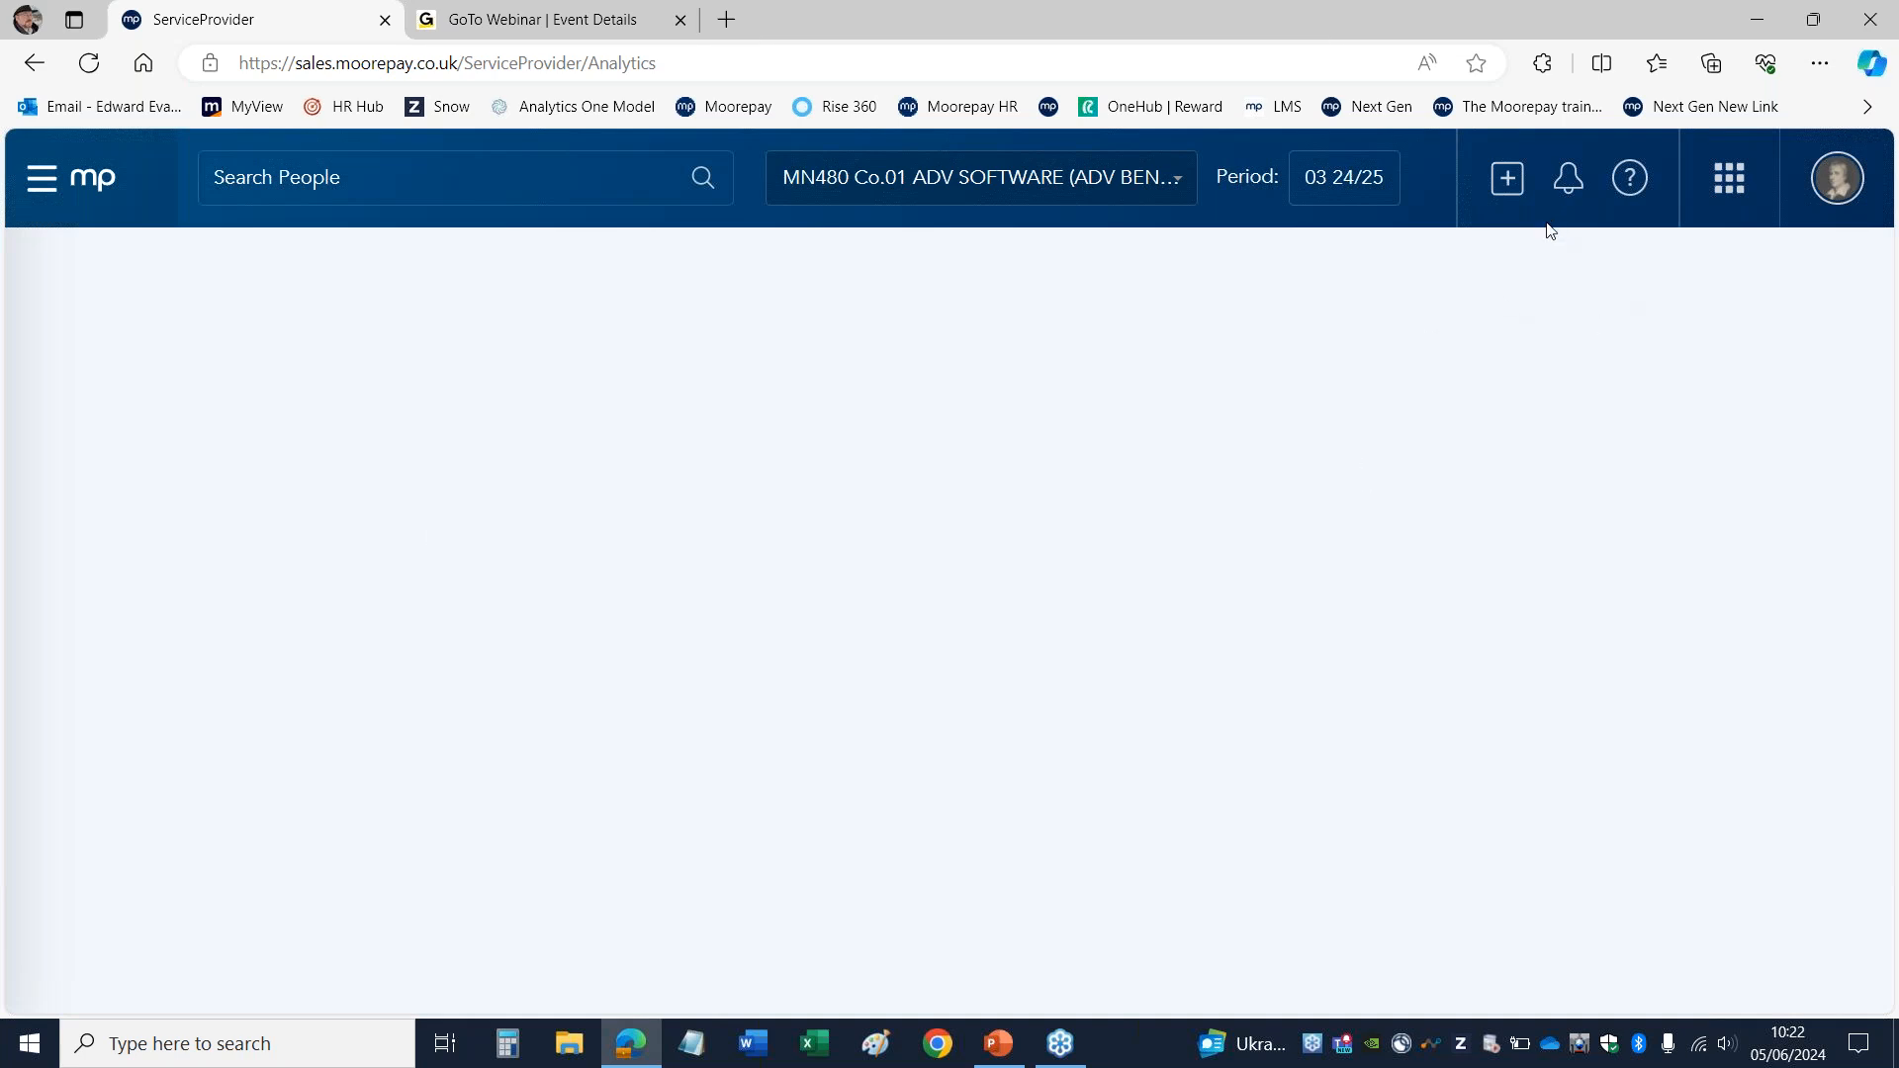
{"action": "left_click", "coordinate": [1731, 176]}
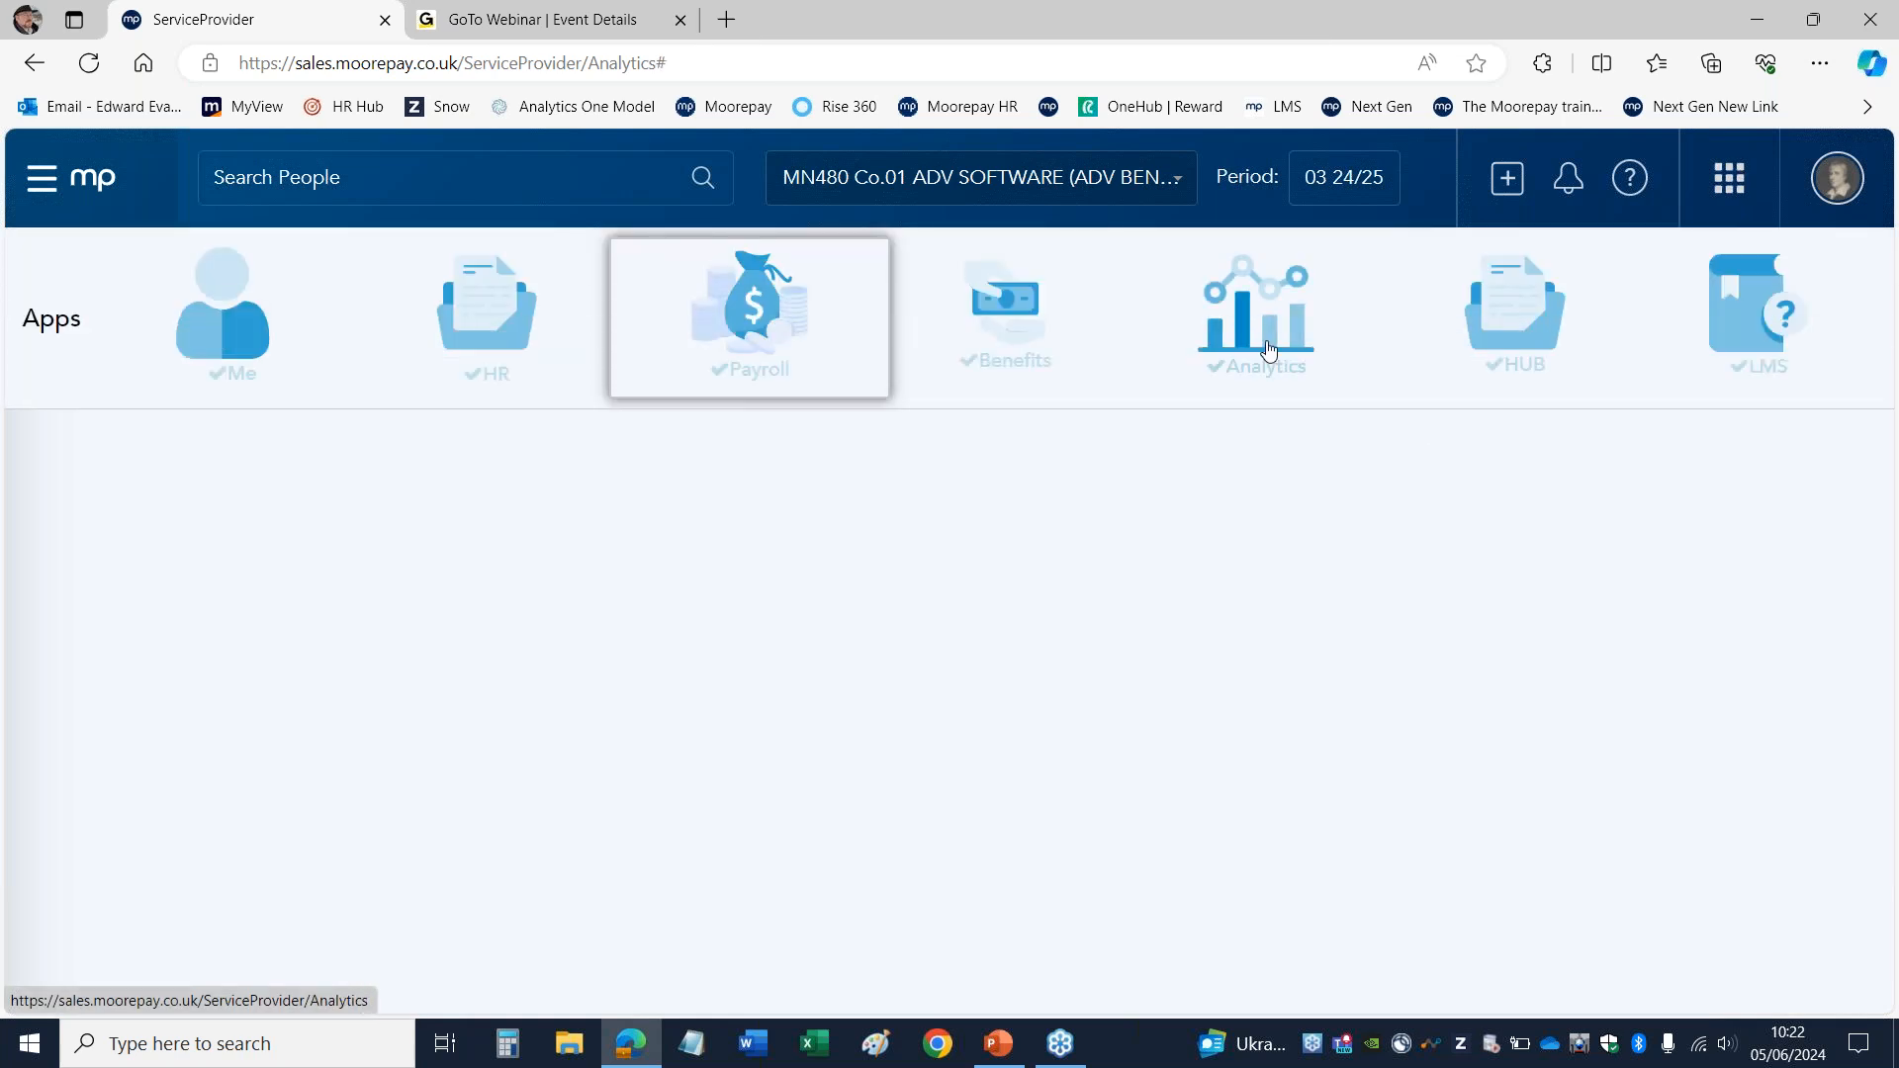
{"action": "left_click", "coordinate": [1269, 346]}
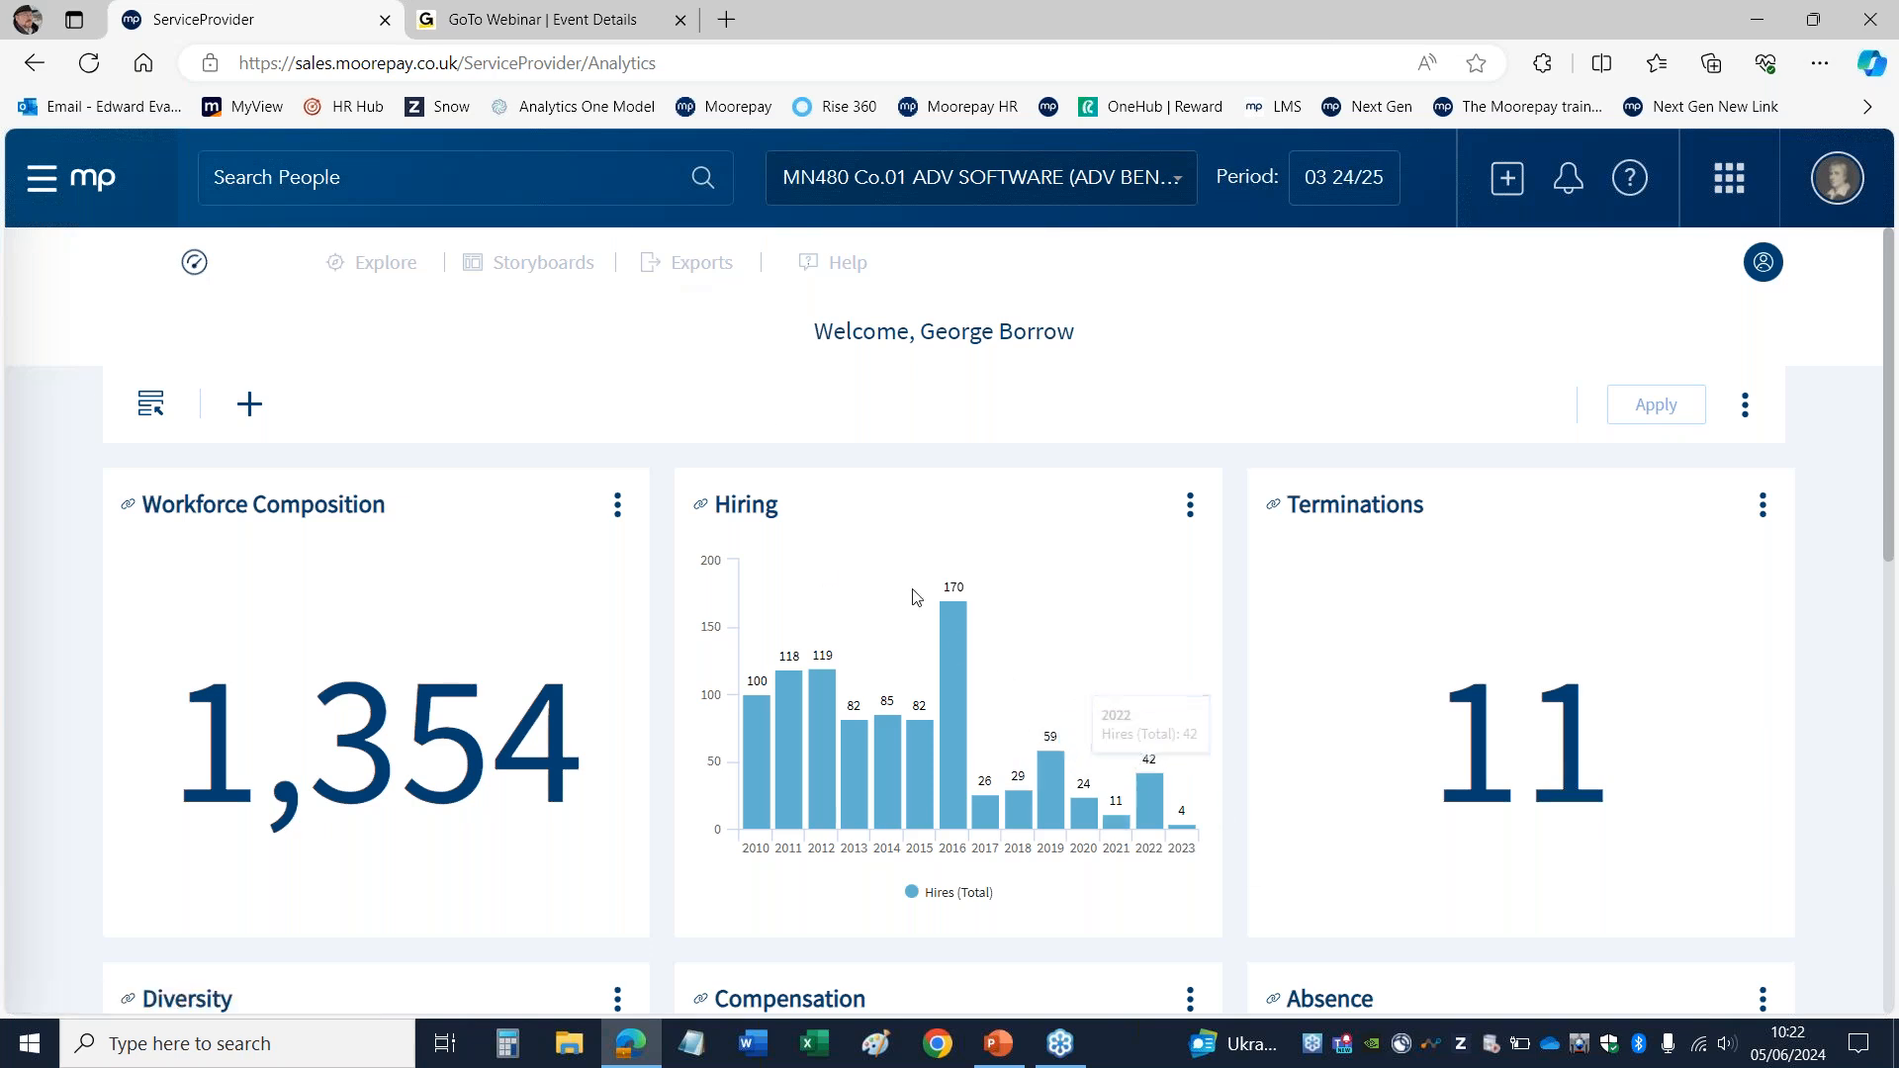
Step: Open the Hiring chart in Explore to examine its query settings, then return to the welcome dashboard
{"action": "left_click", "coordinate": [1192, 508]}
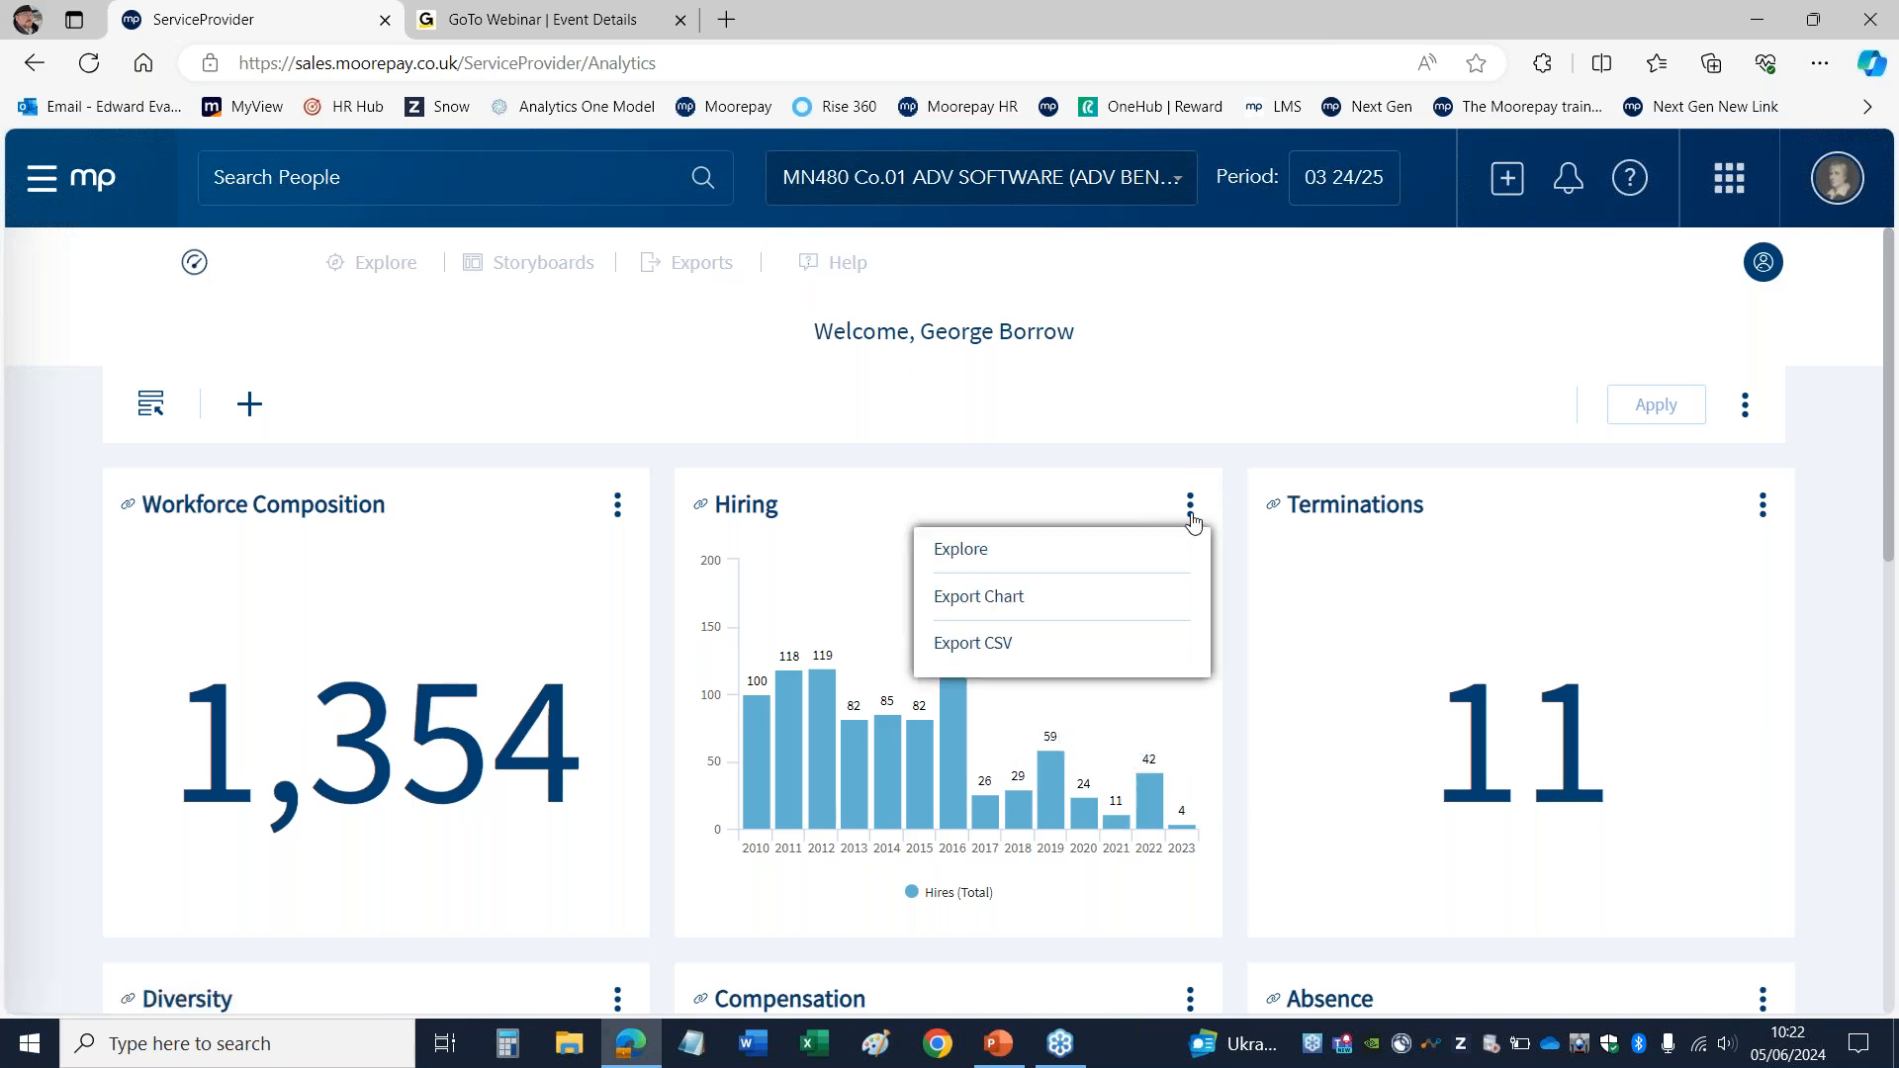
{"action": "left_click", "coordinate": [961, 552]}
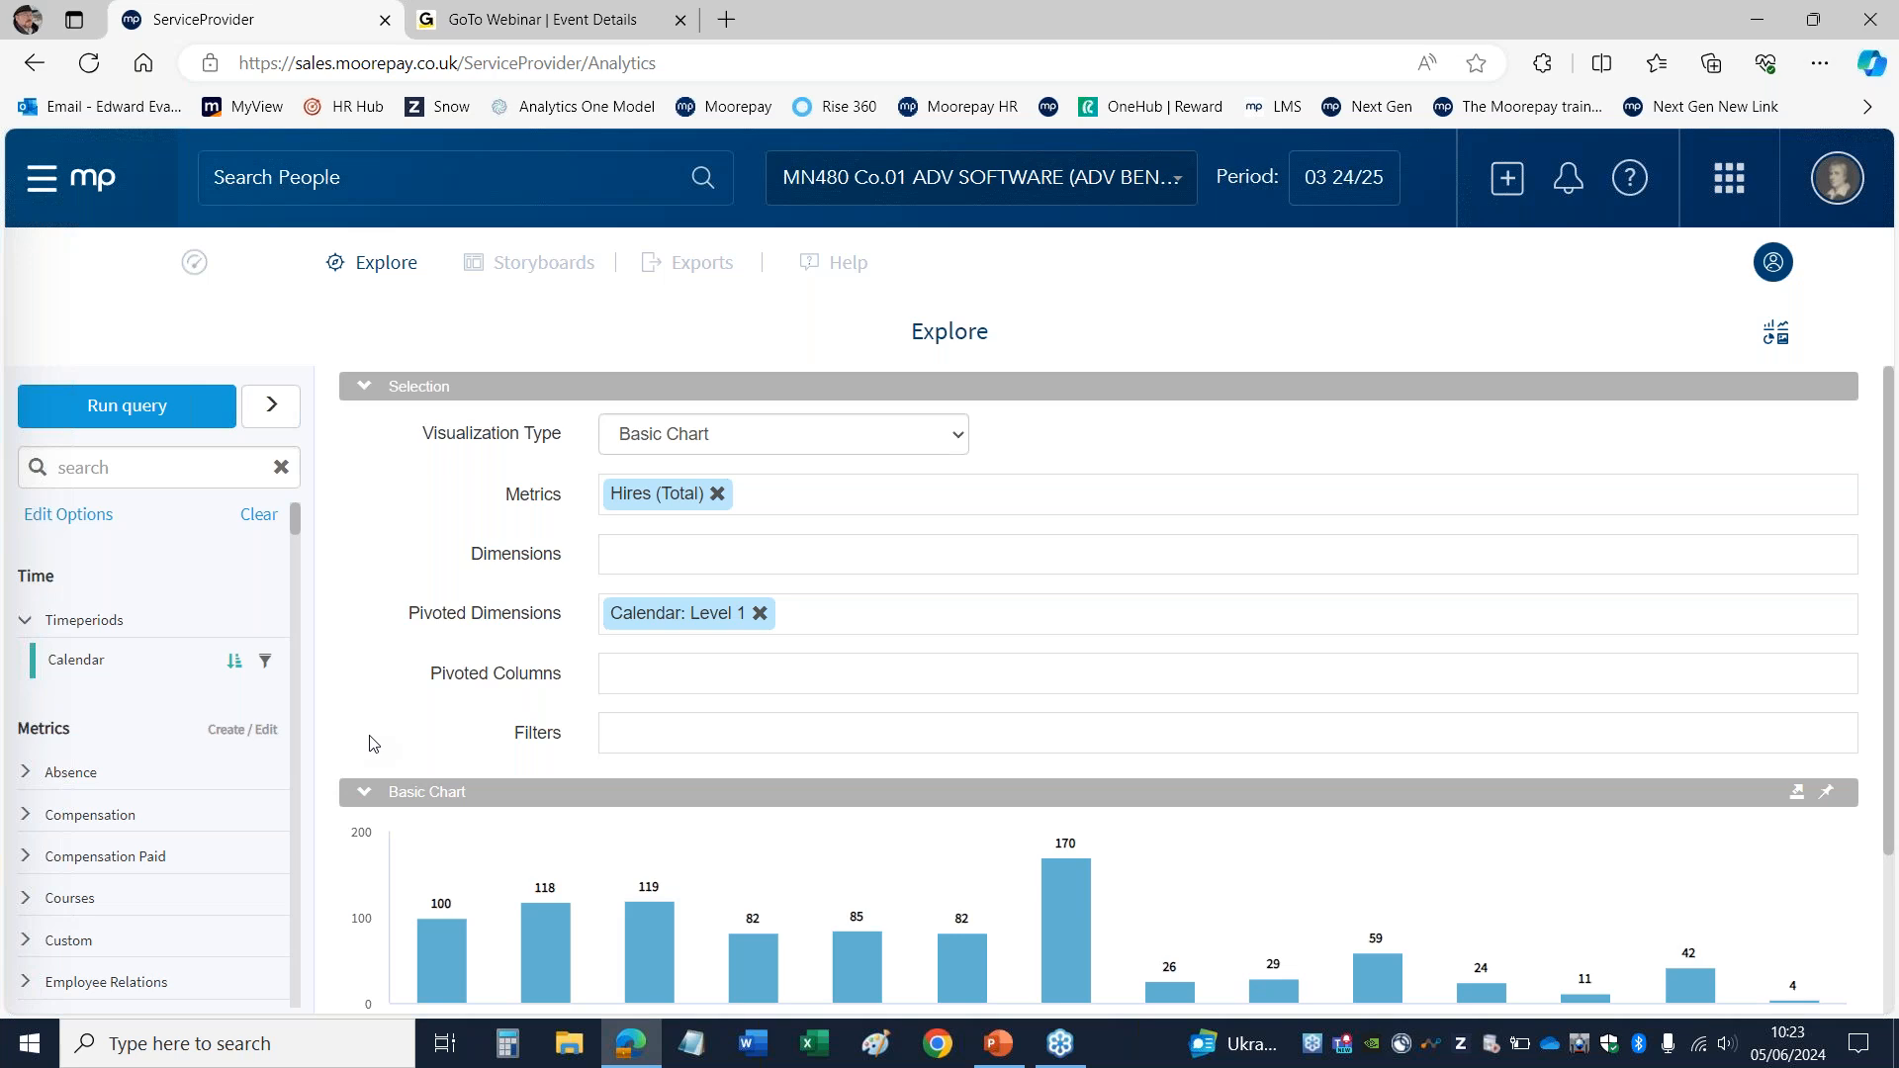
{"action": "mouse_move", "coordinate": [294, 525]}
{"action": "left_mouse_down"}
{"action": "mouse_move", "coordinate": [291, 543]}
{"action": "mouse_move", "coordinate": [287, 509]}
{"action": "left_mouse_up"}
{"action": "left_click", "coordinate": [195, 263]}
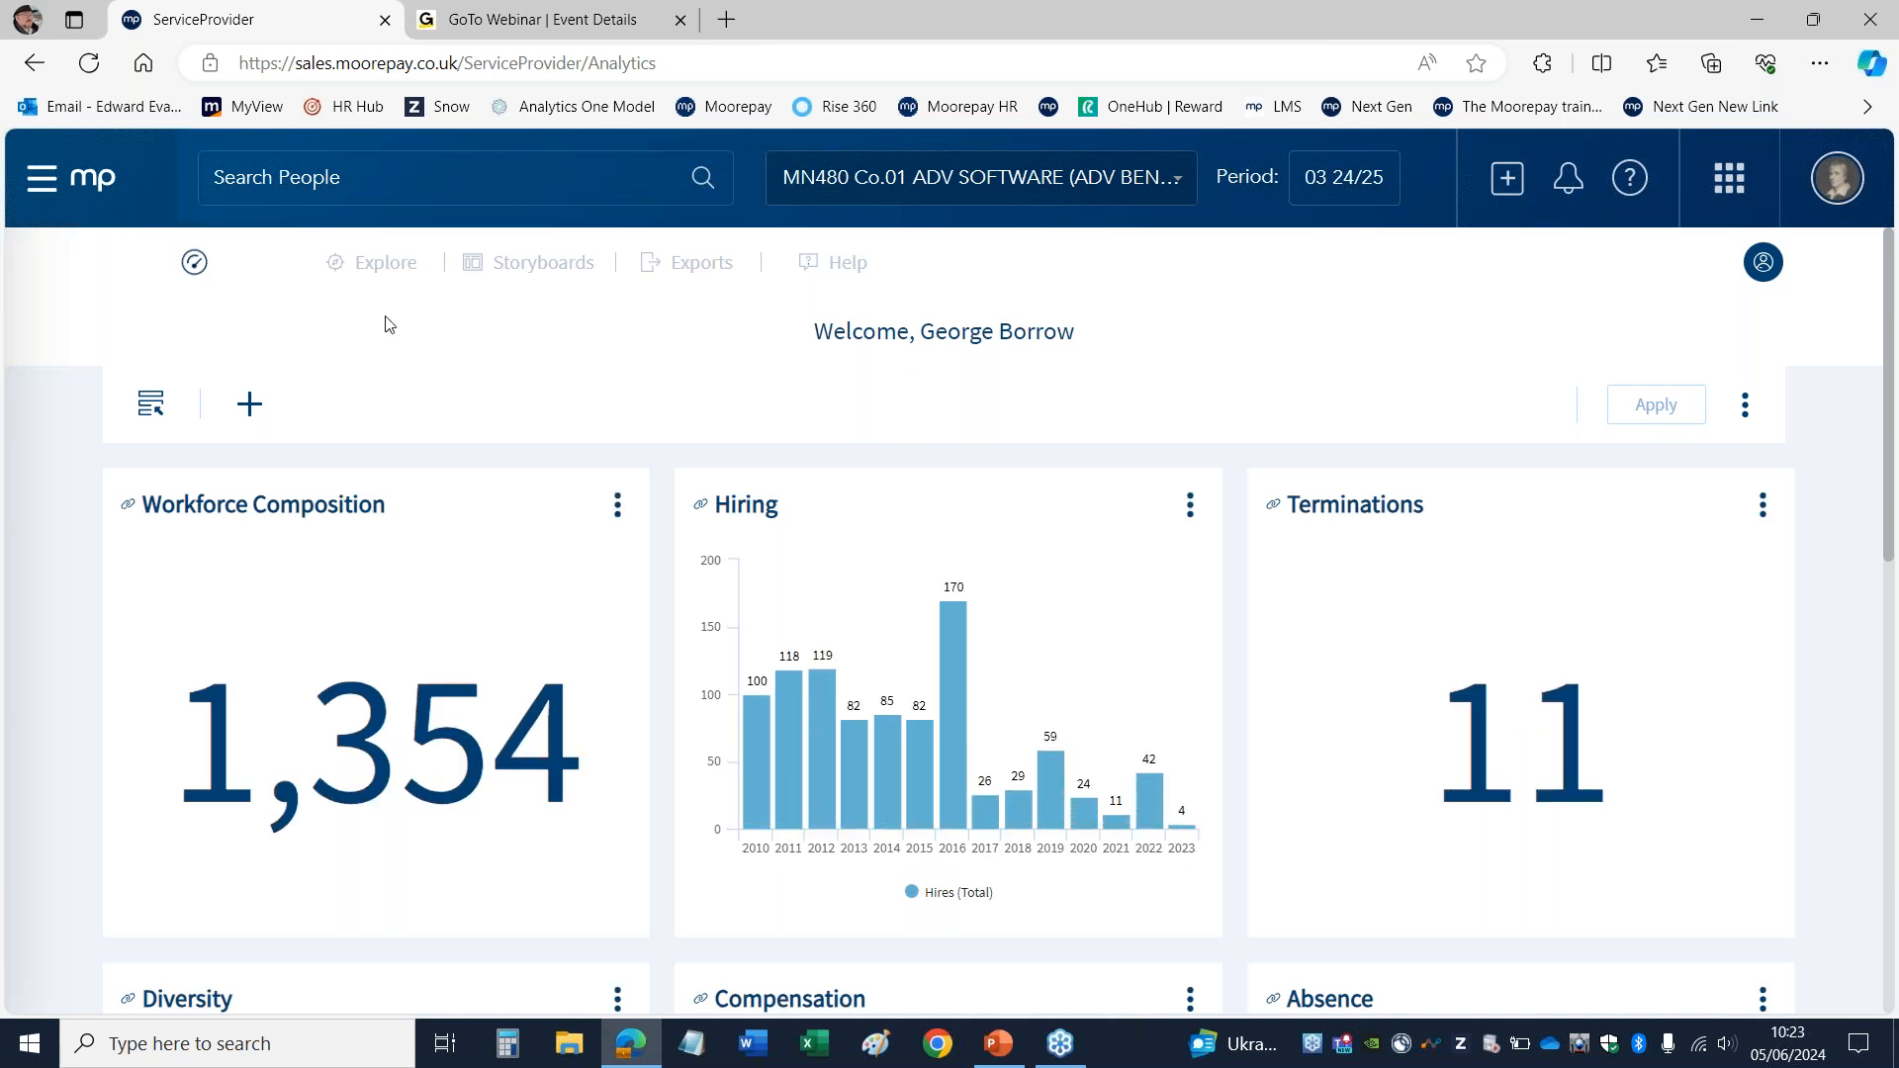
Step: Check the Hiring tile's options, then open the linked Hiring storyboard and look over its tiles
{"action": "left_click", "coordinate": [1190, 506]}
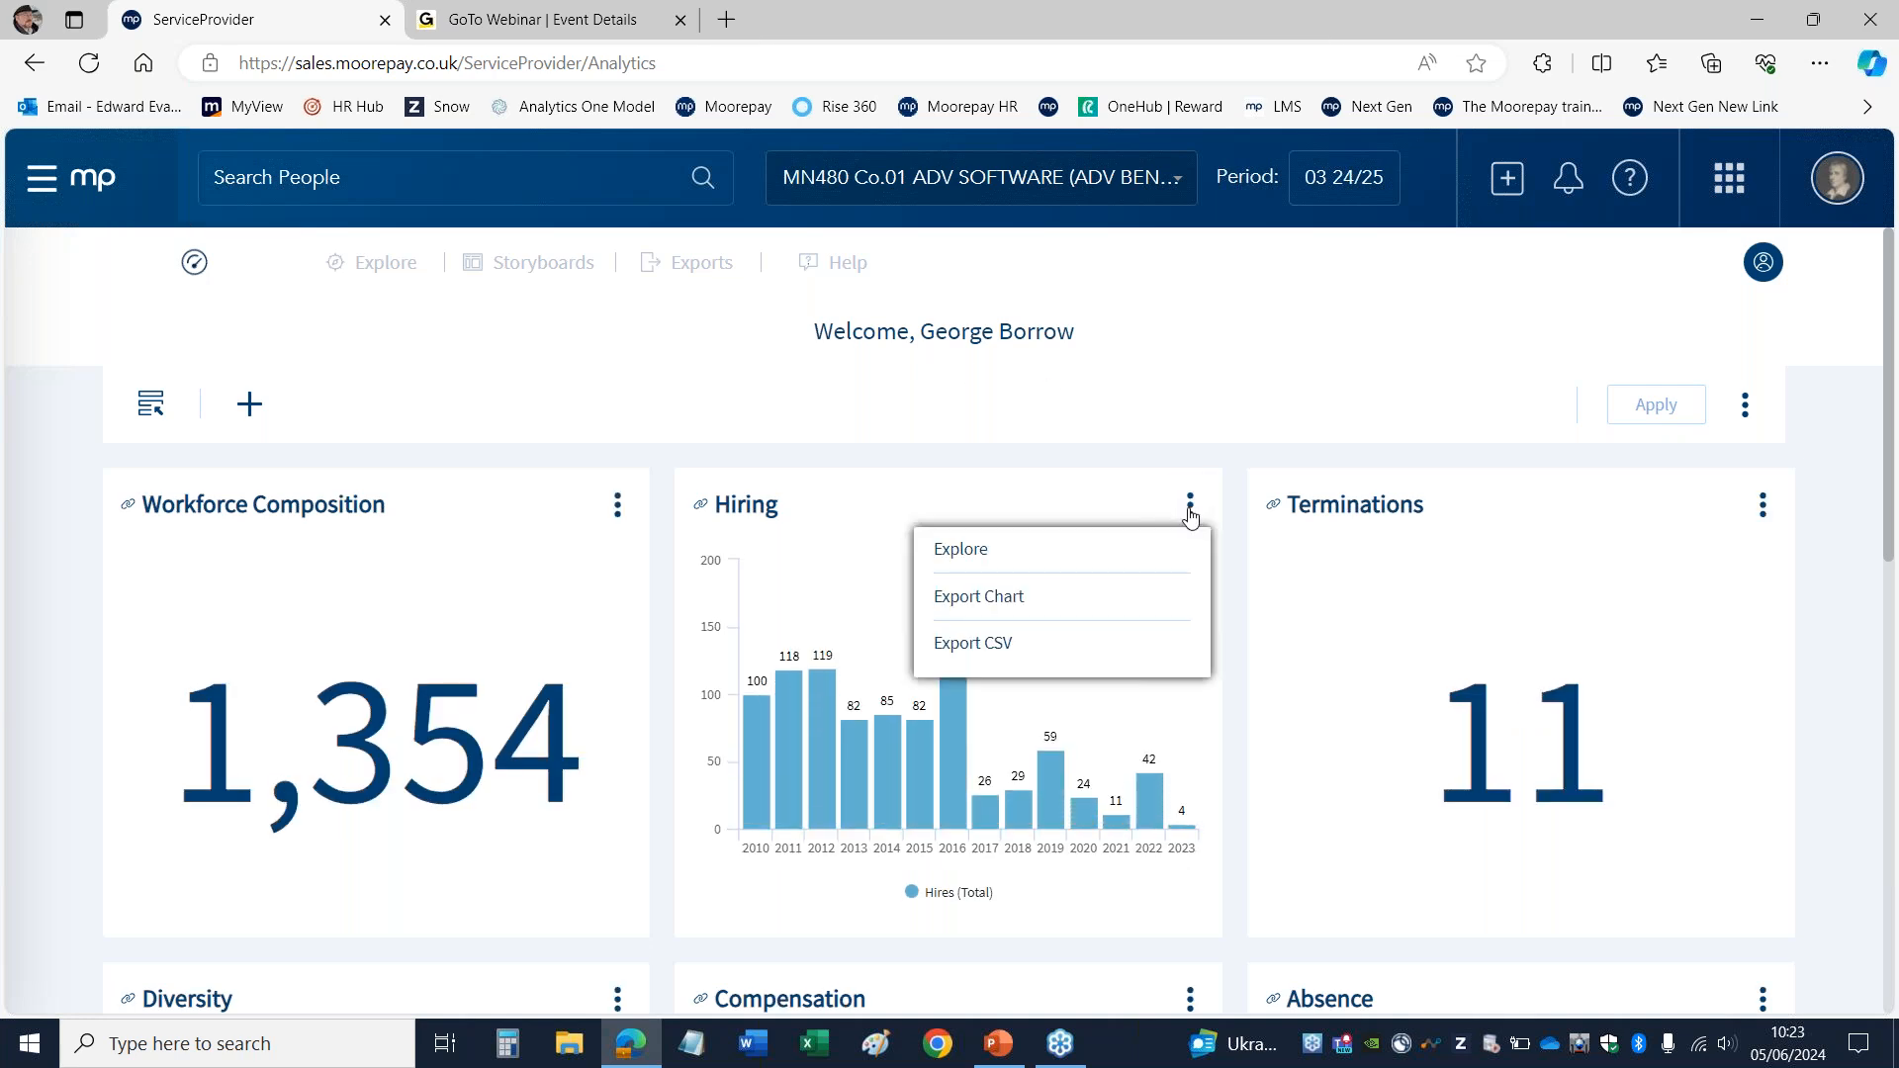
{"action": "left_click", "coordinate": [1190, 507]}
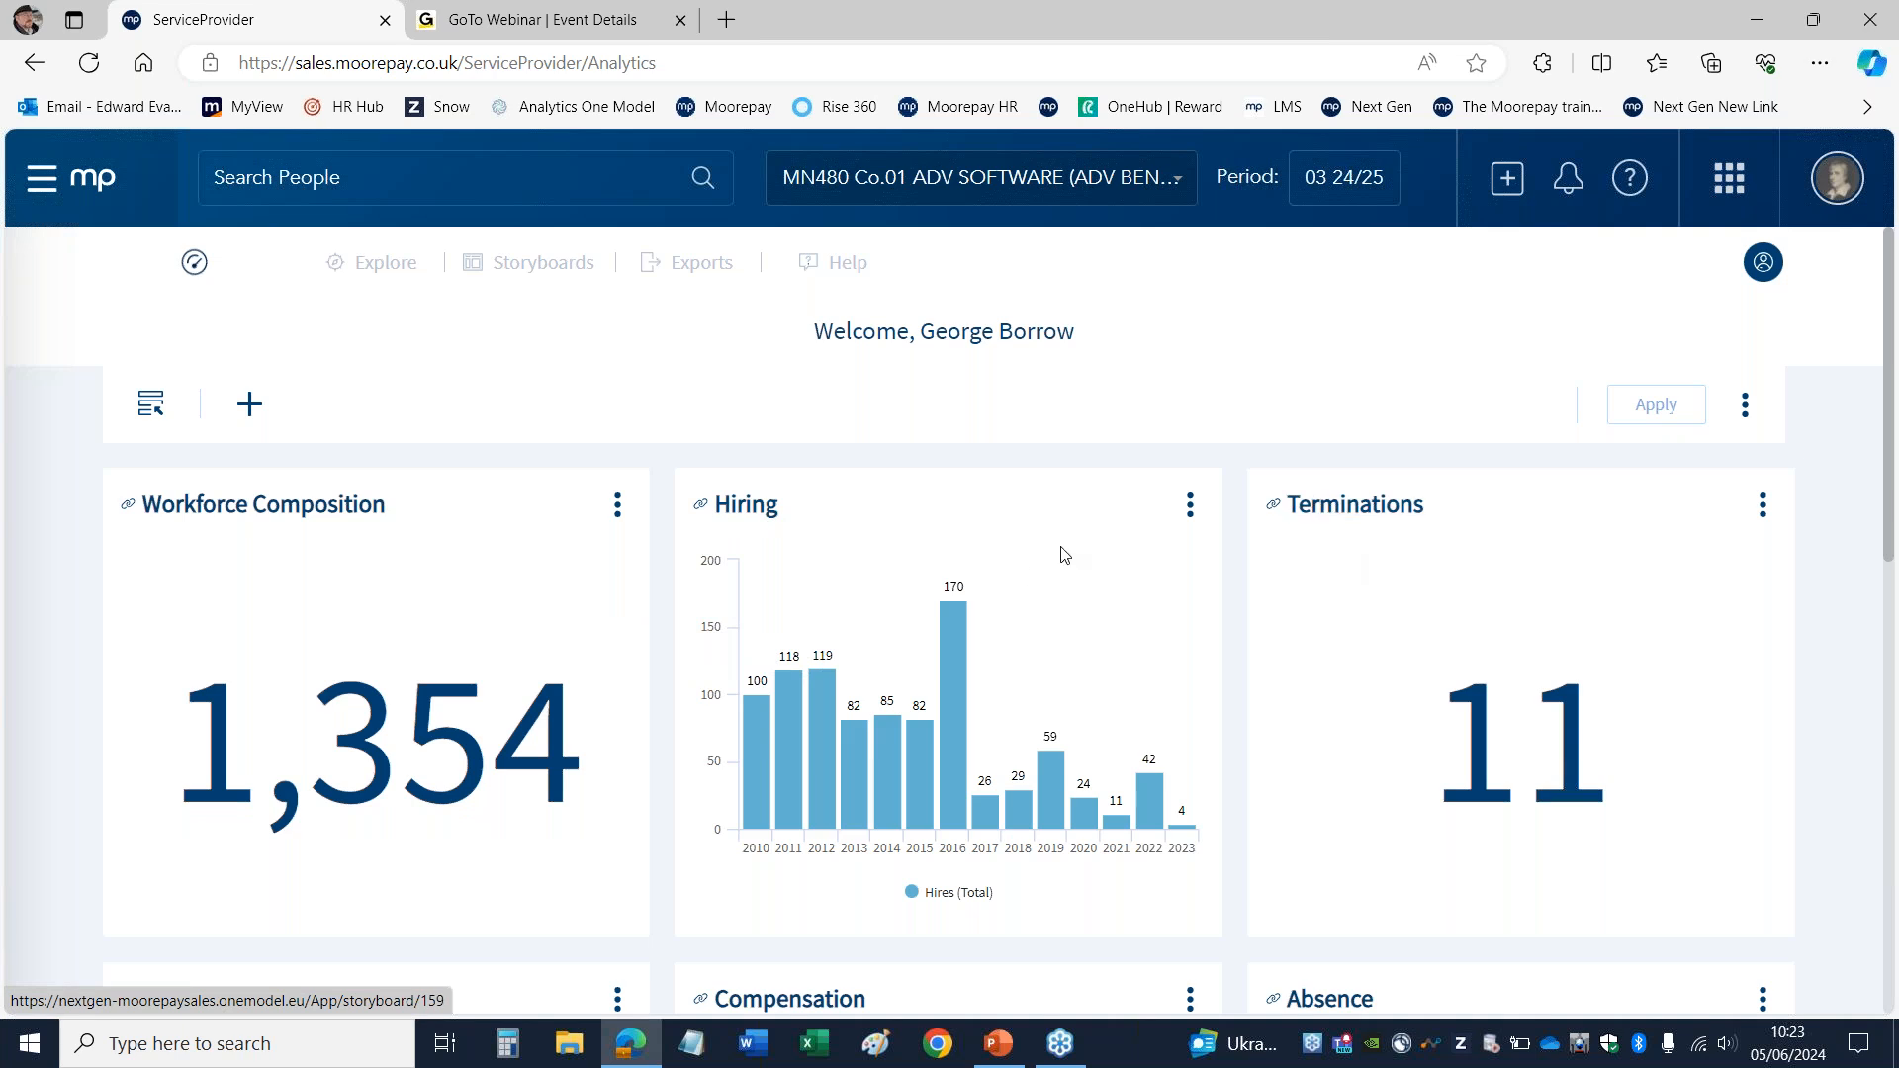
{"action": "left_click", "coordinate": [734, 510]}
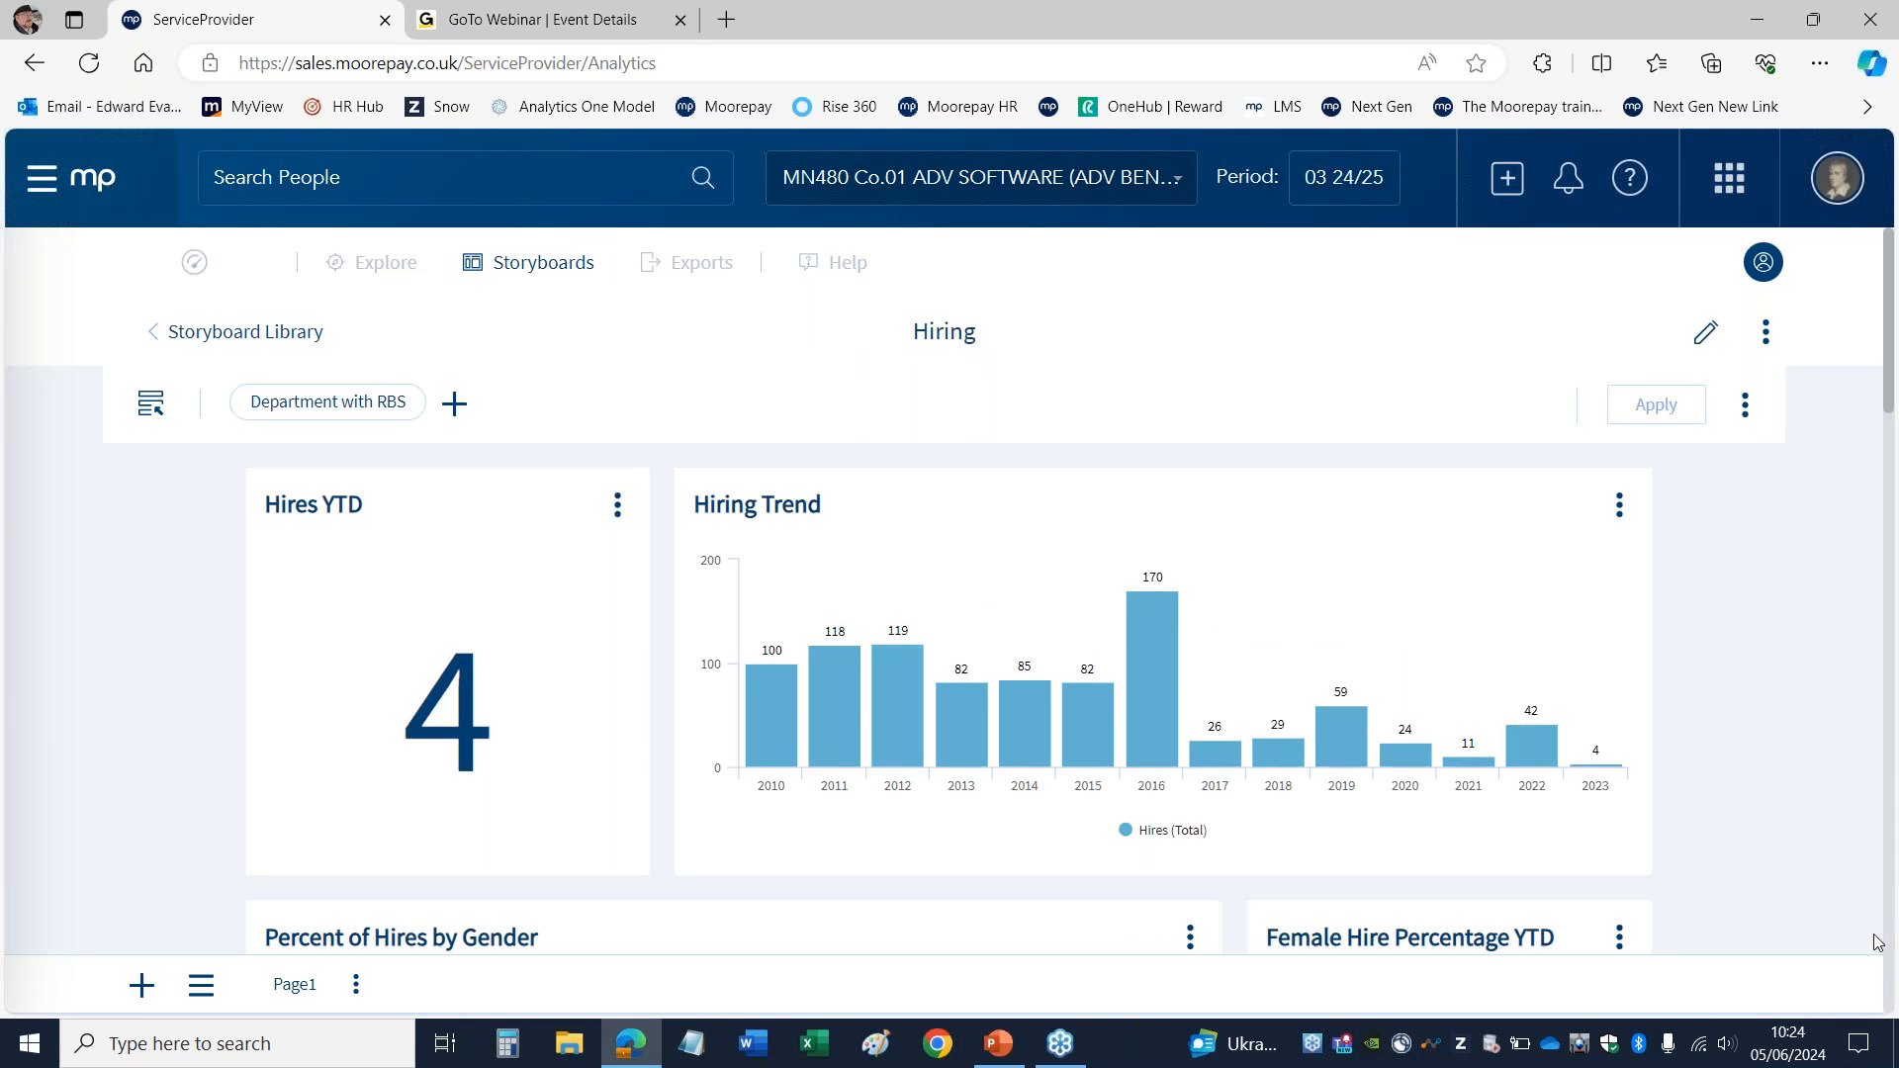
{"action": "left_click", "coordinate": [1867, 62]}
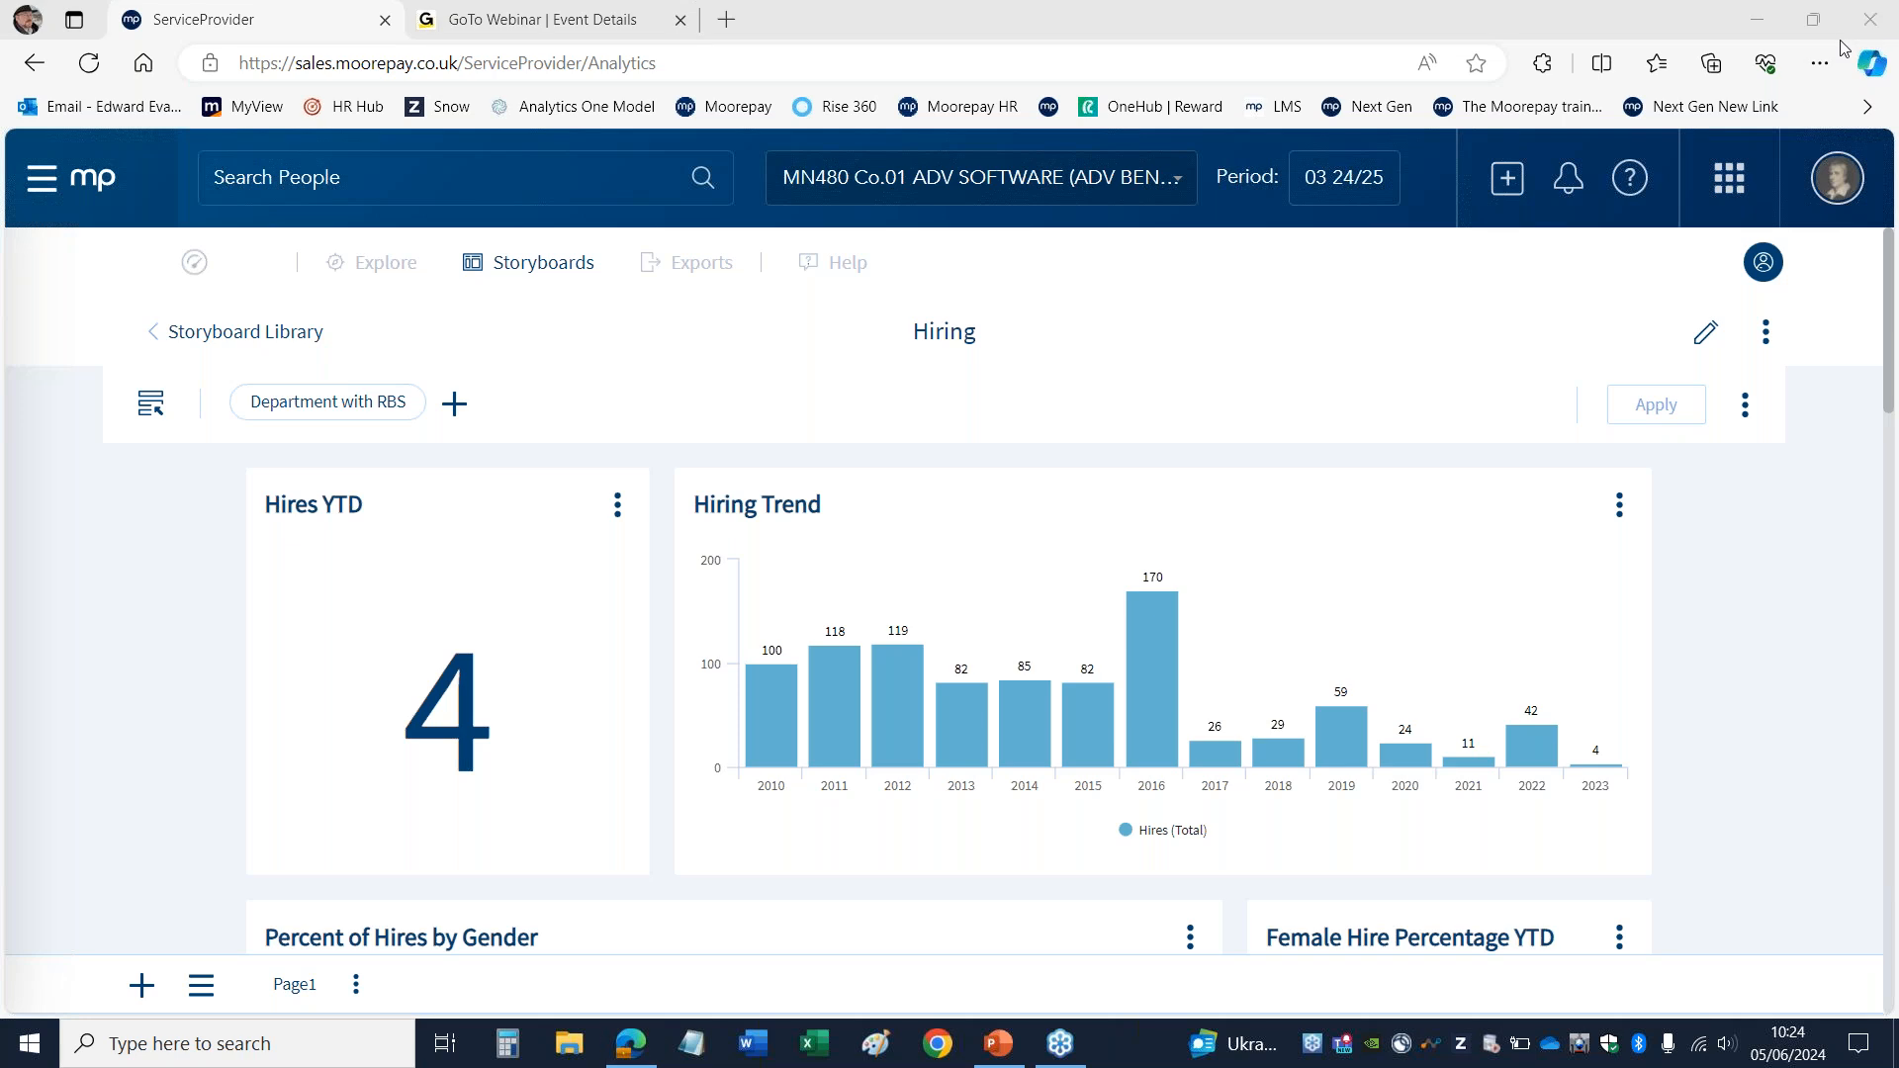
{"action": "left_click", "coordinate": [1891, 277]}
{"action": "scroll", "coordinate": [1888, 277], "scroll_direction": "down", "scroll_amount": 4}
{"action": "scroll", "coordinate": [1885, 277], "scroll_direction": "up", "scroll_amount": 3}
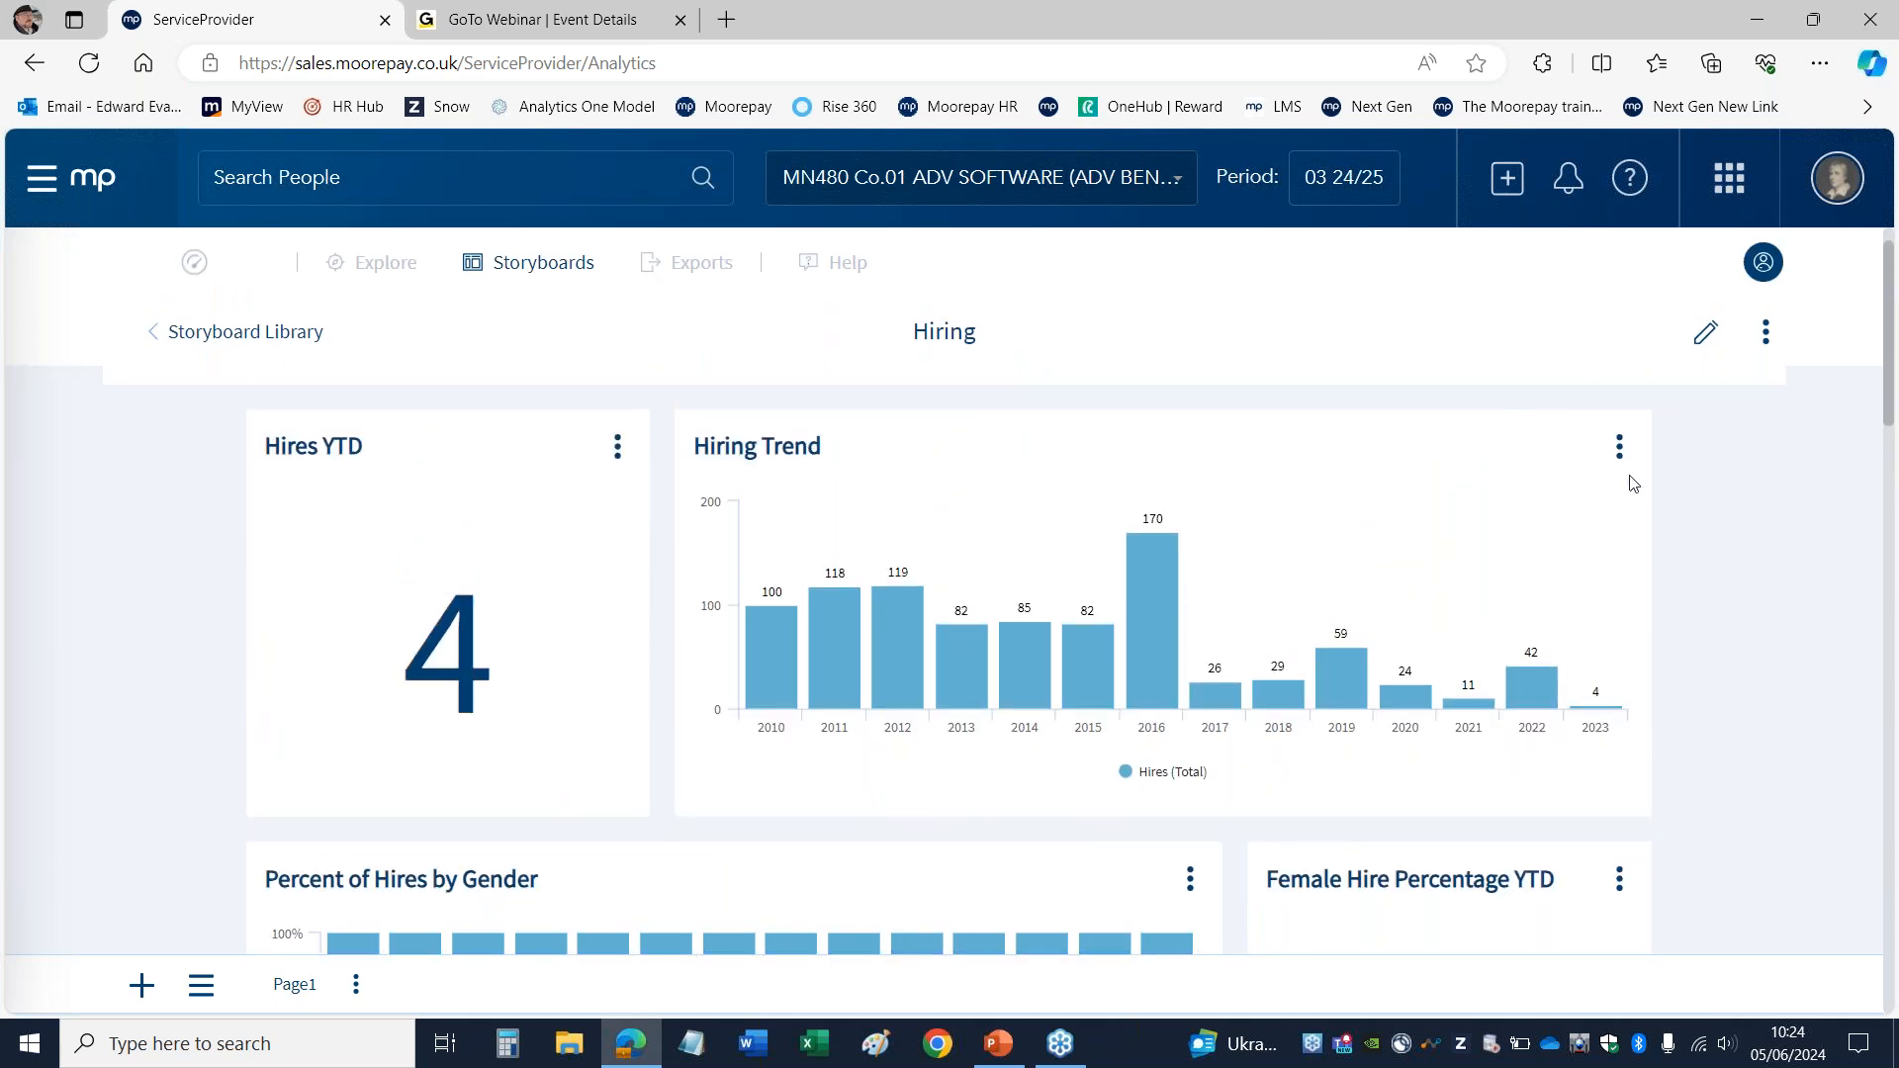
Step: Check the Hiring Trend tile's options, then drill its chart down to 2012 and its Quarter 2 months
{"action": "left_click", "coordinate": [1623, 449]}
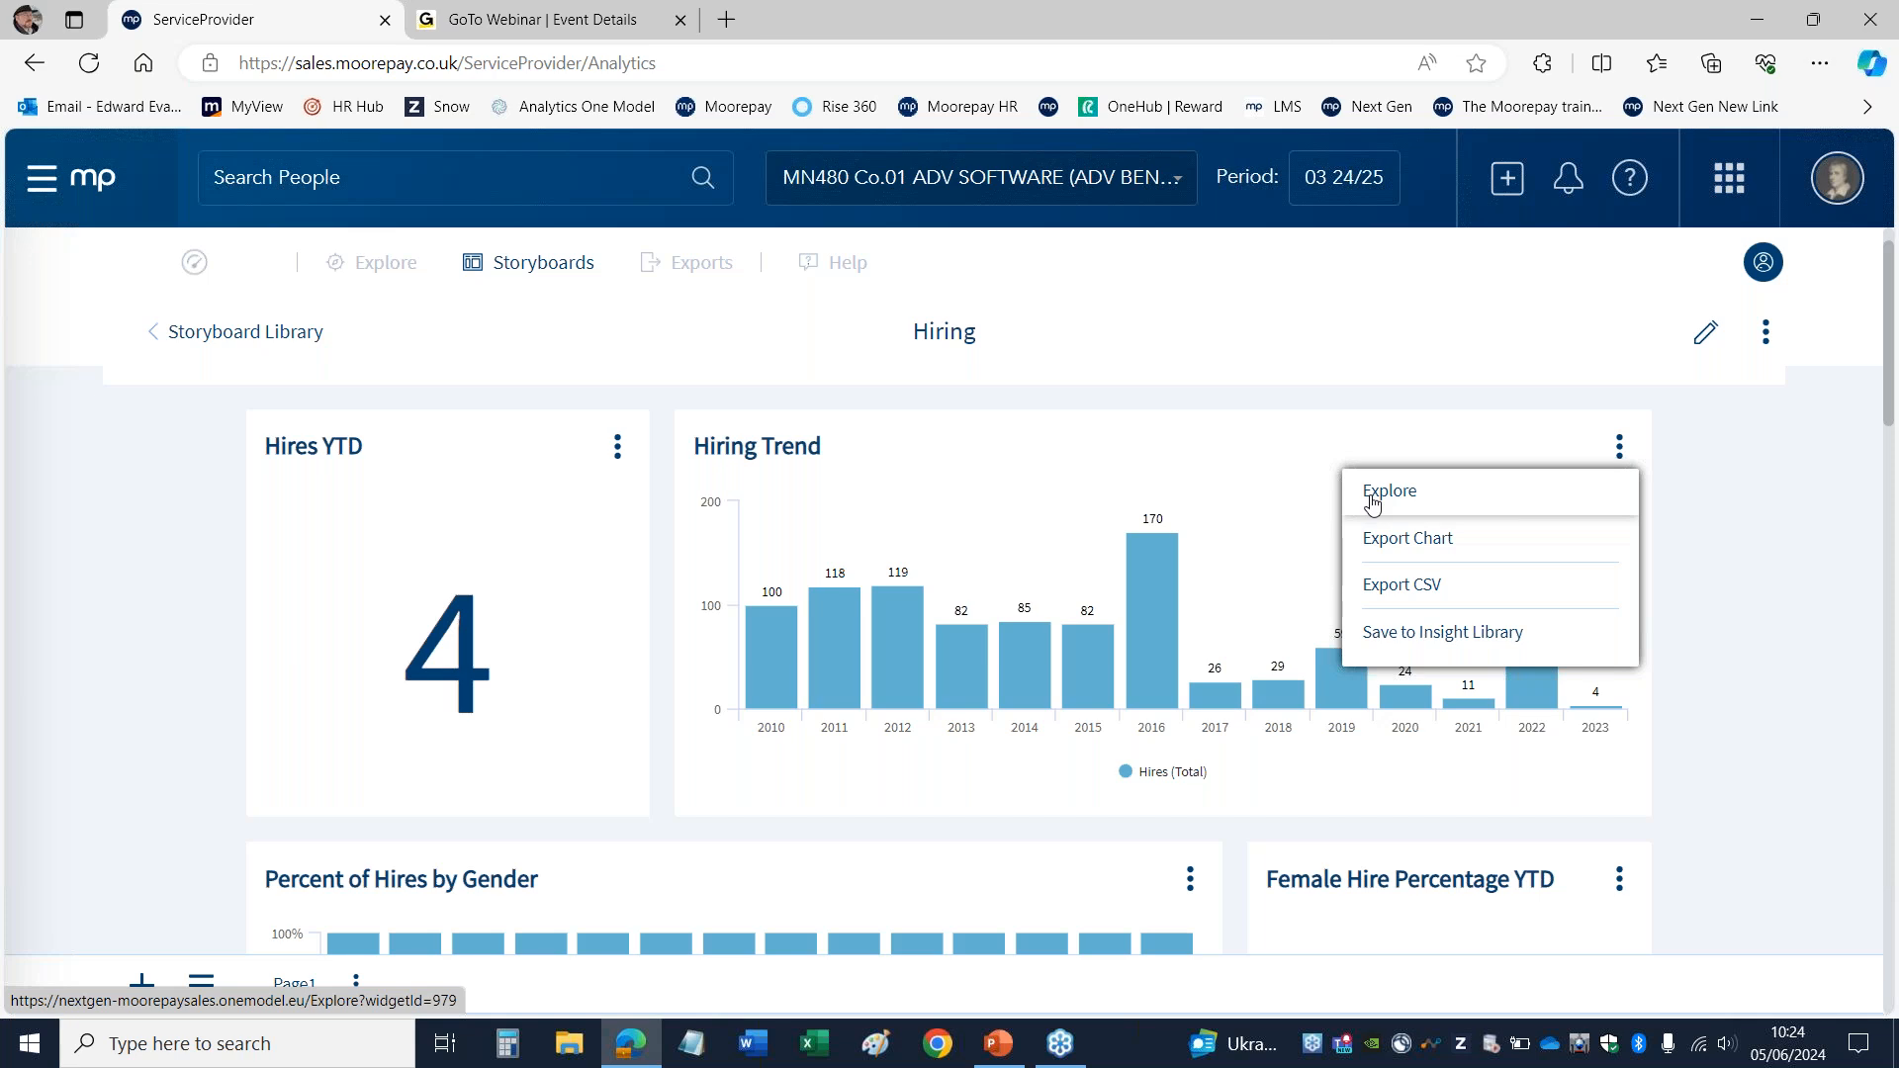
{"action": "left_click", "coordinate": [1271, 314]}
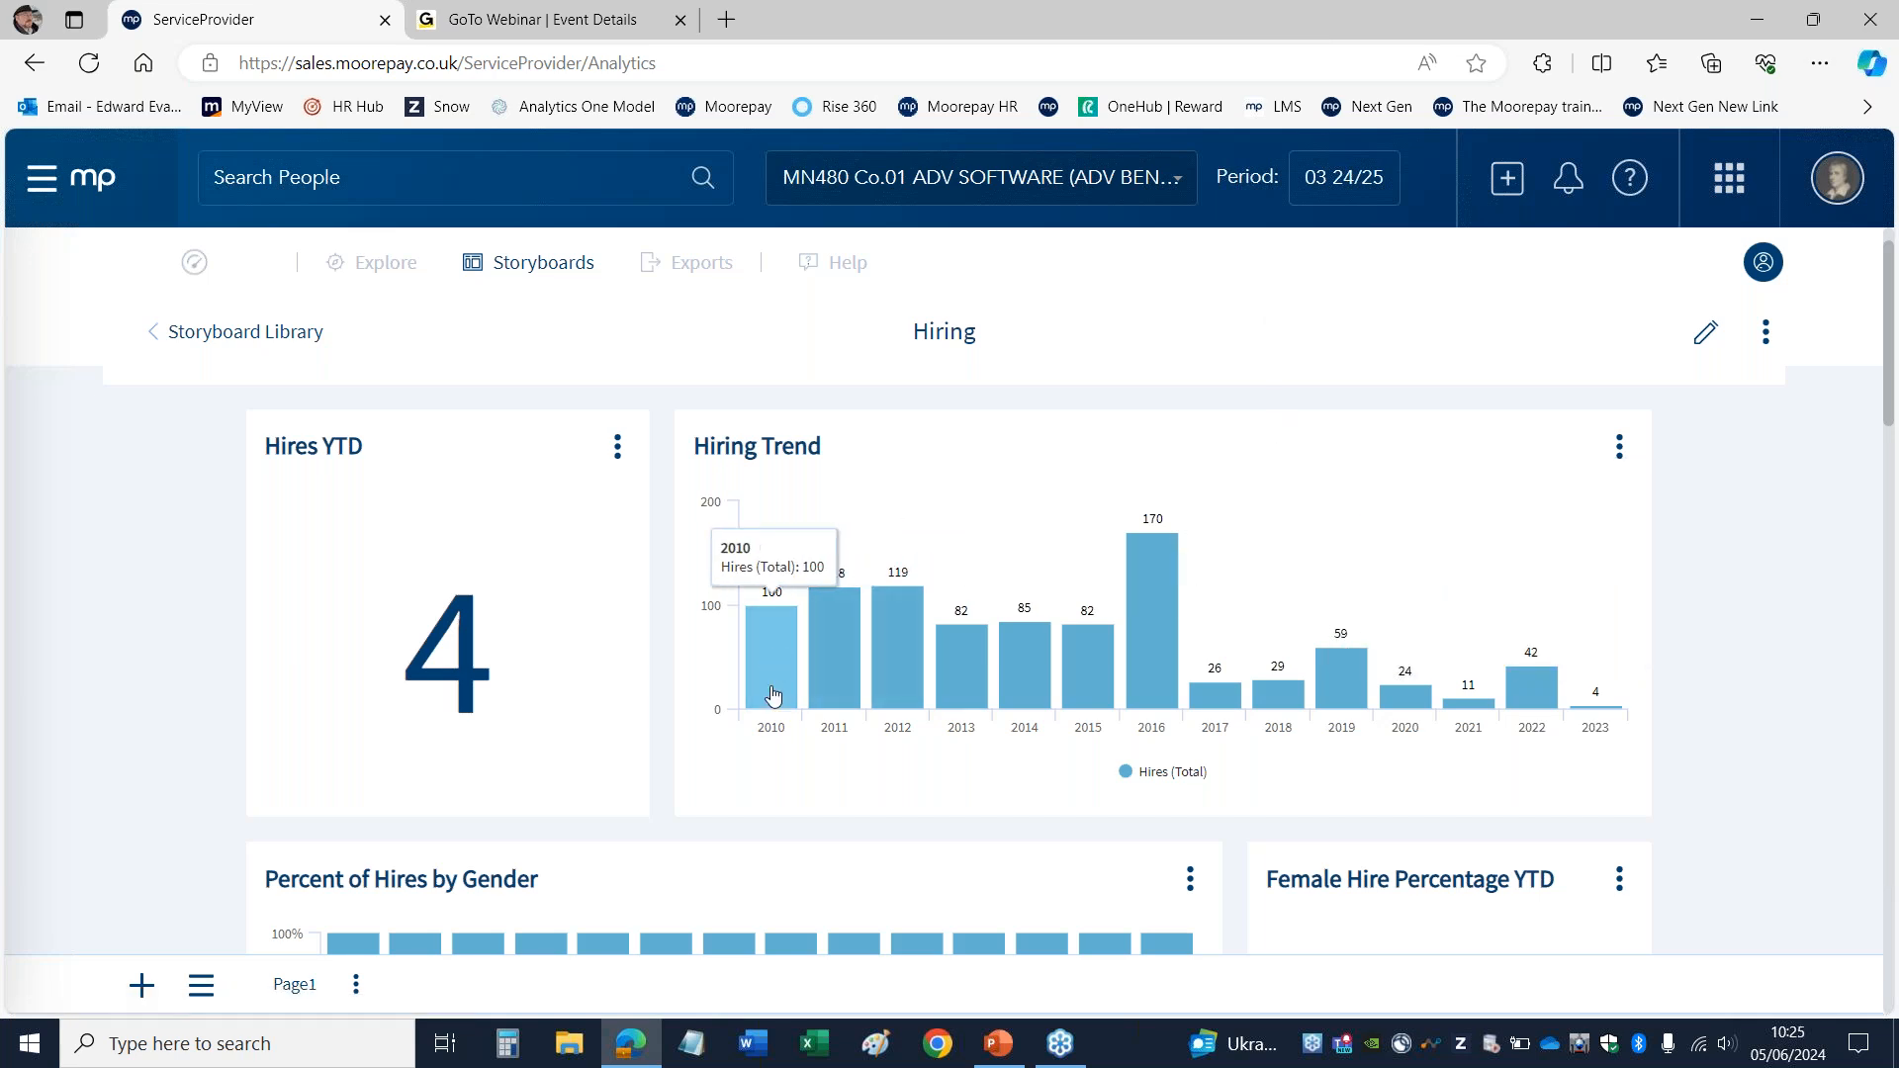
{"action": "left_click", "coordinate": [899, 735]}
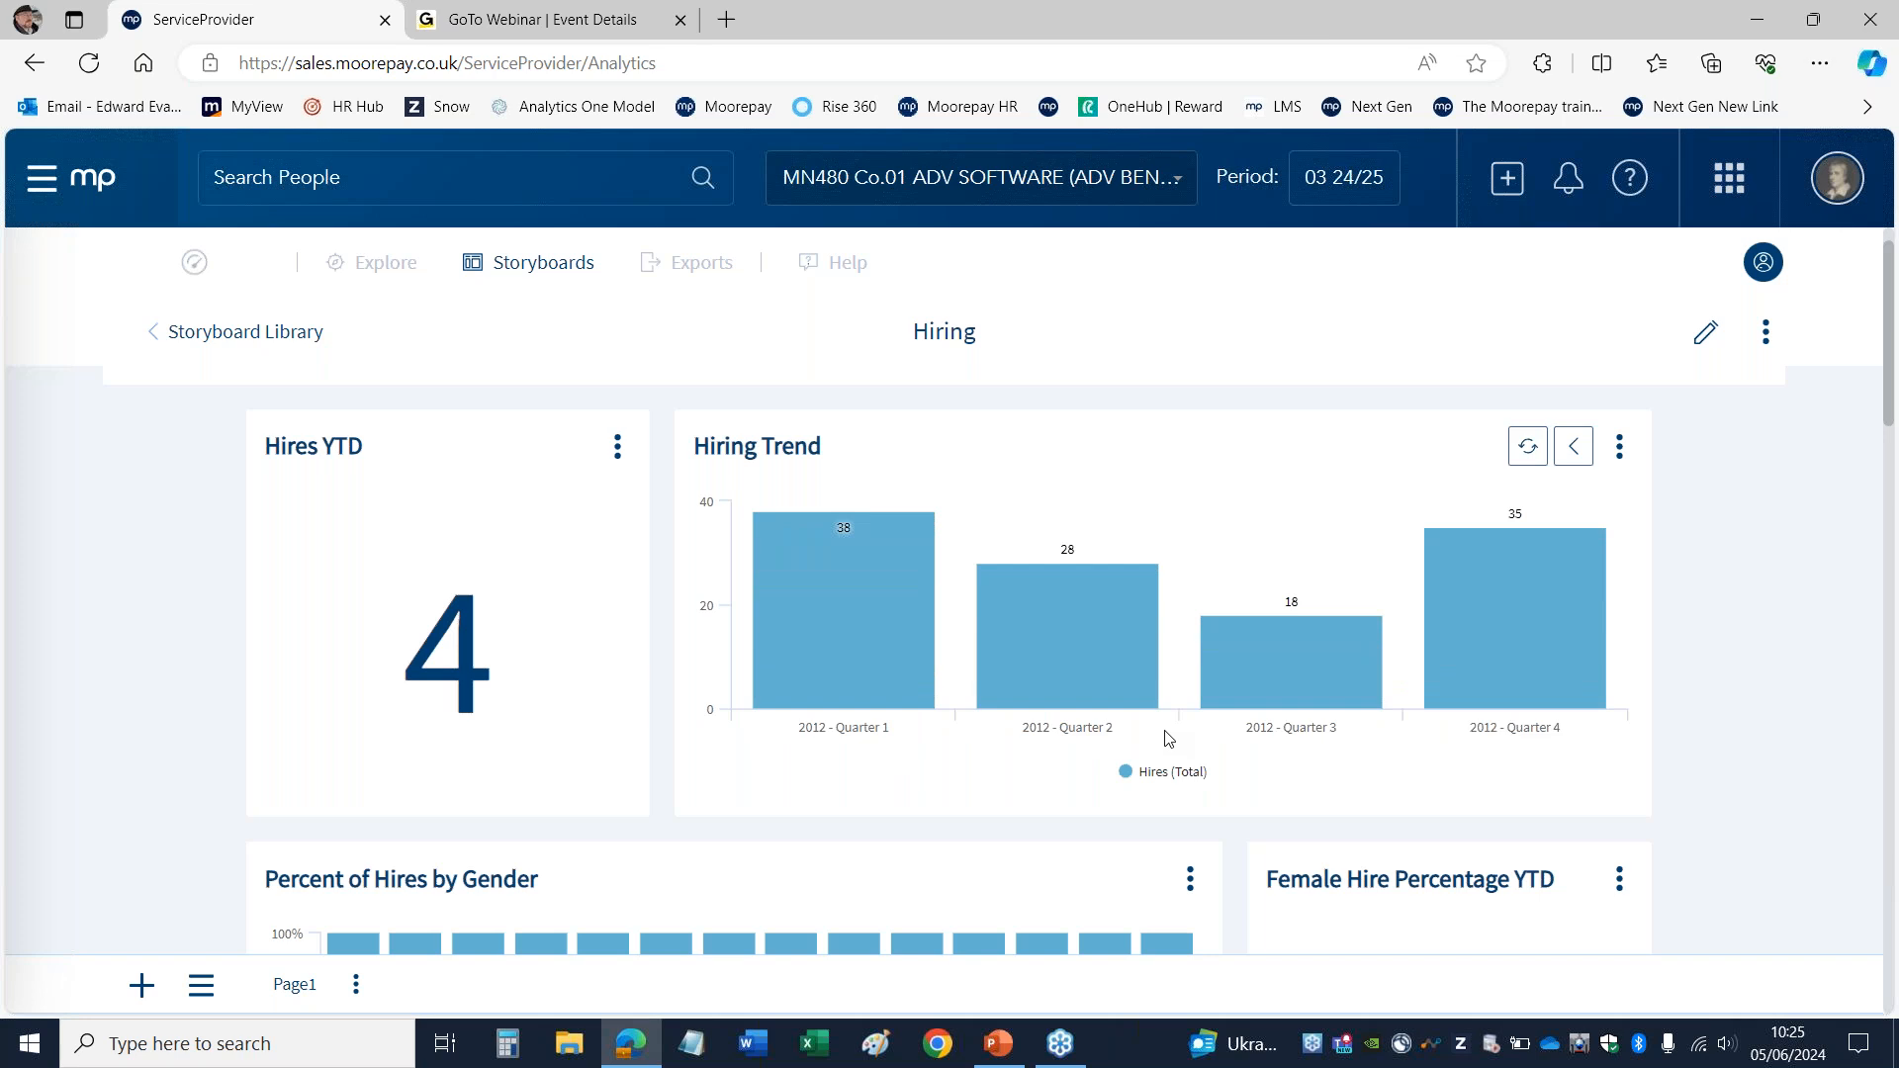
{"action": "left_click", "coordinate": [1080, 740]}
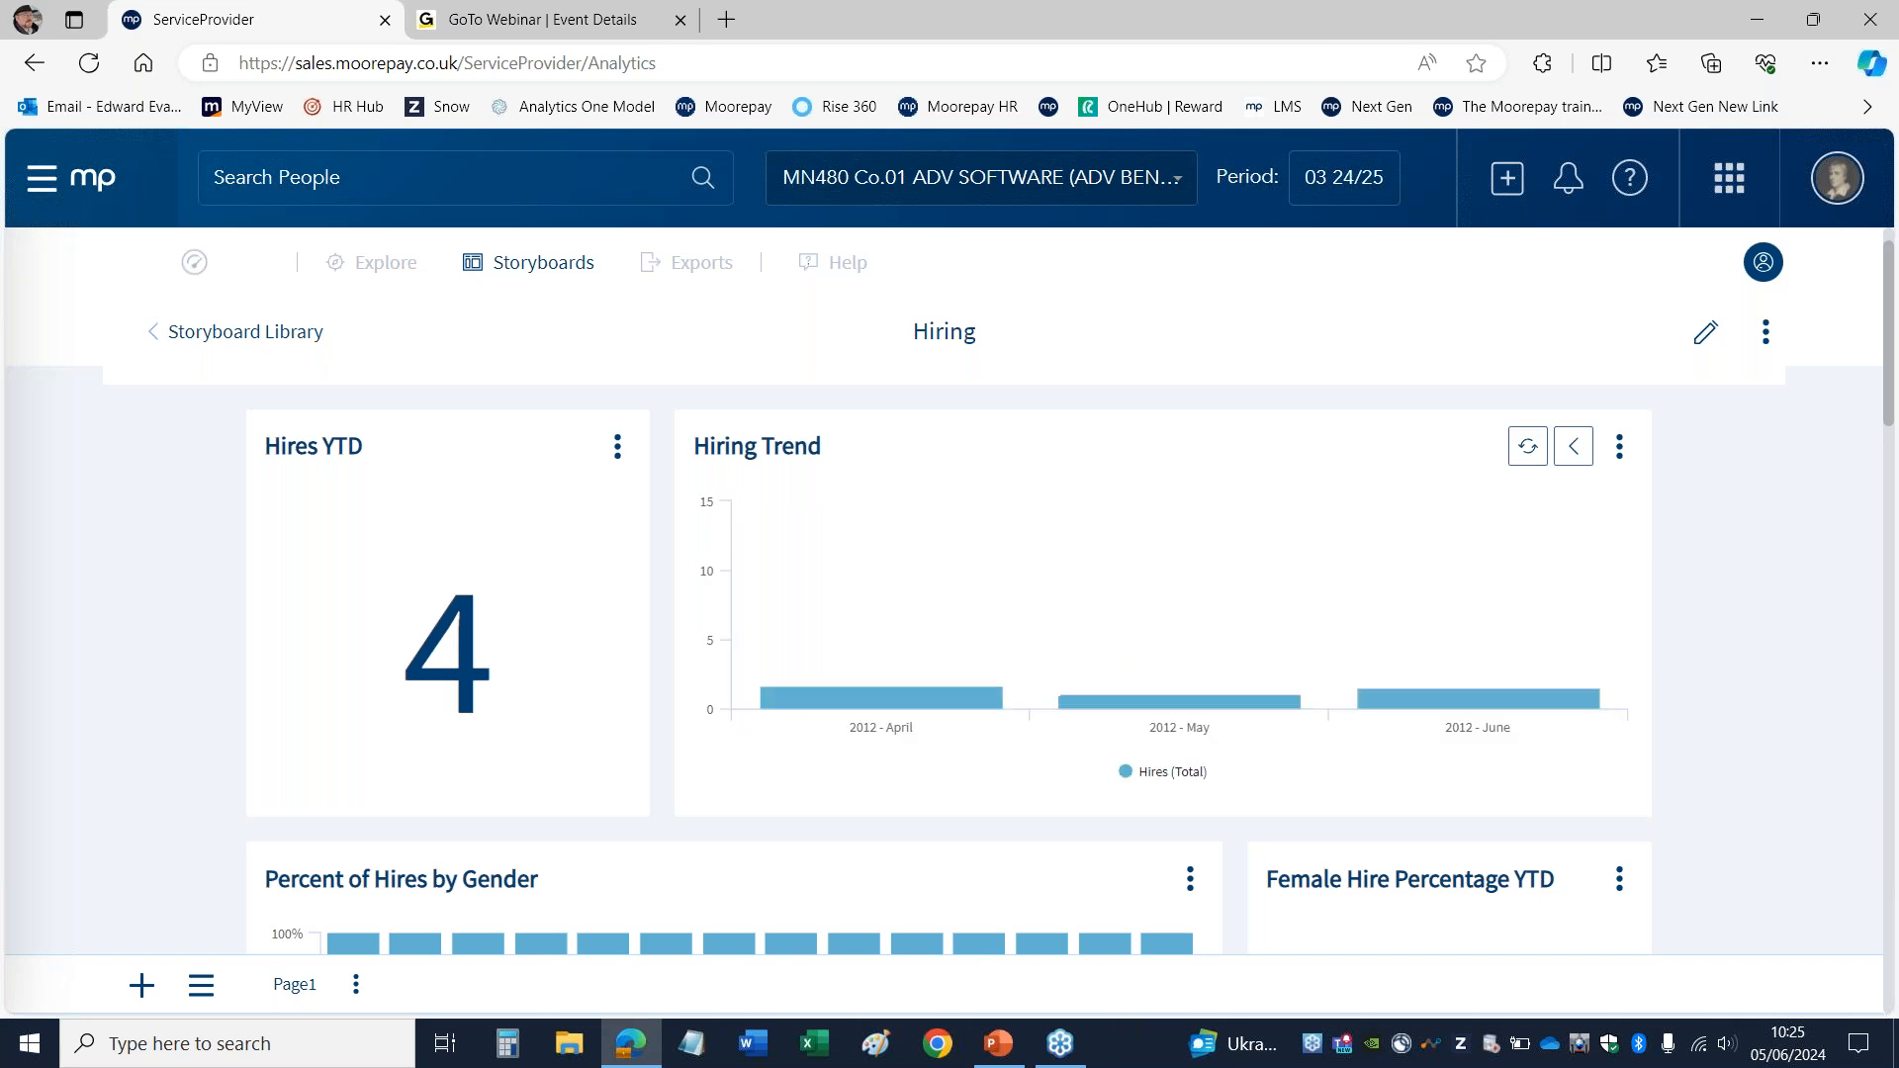
{"action": "mouse_move", "coordinate": [1161, 655]}
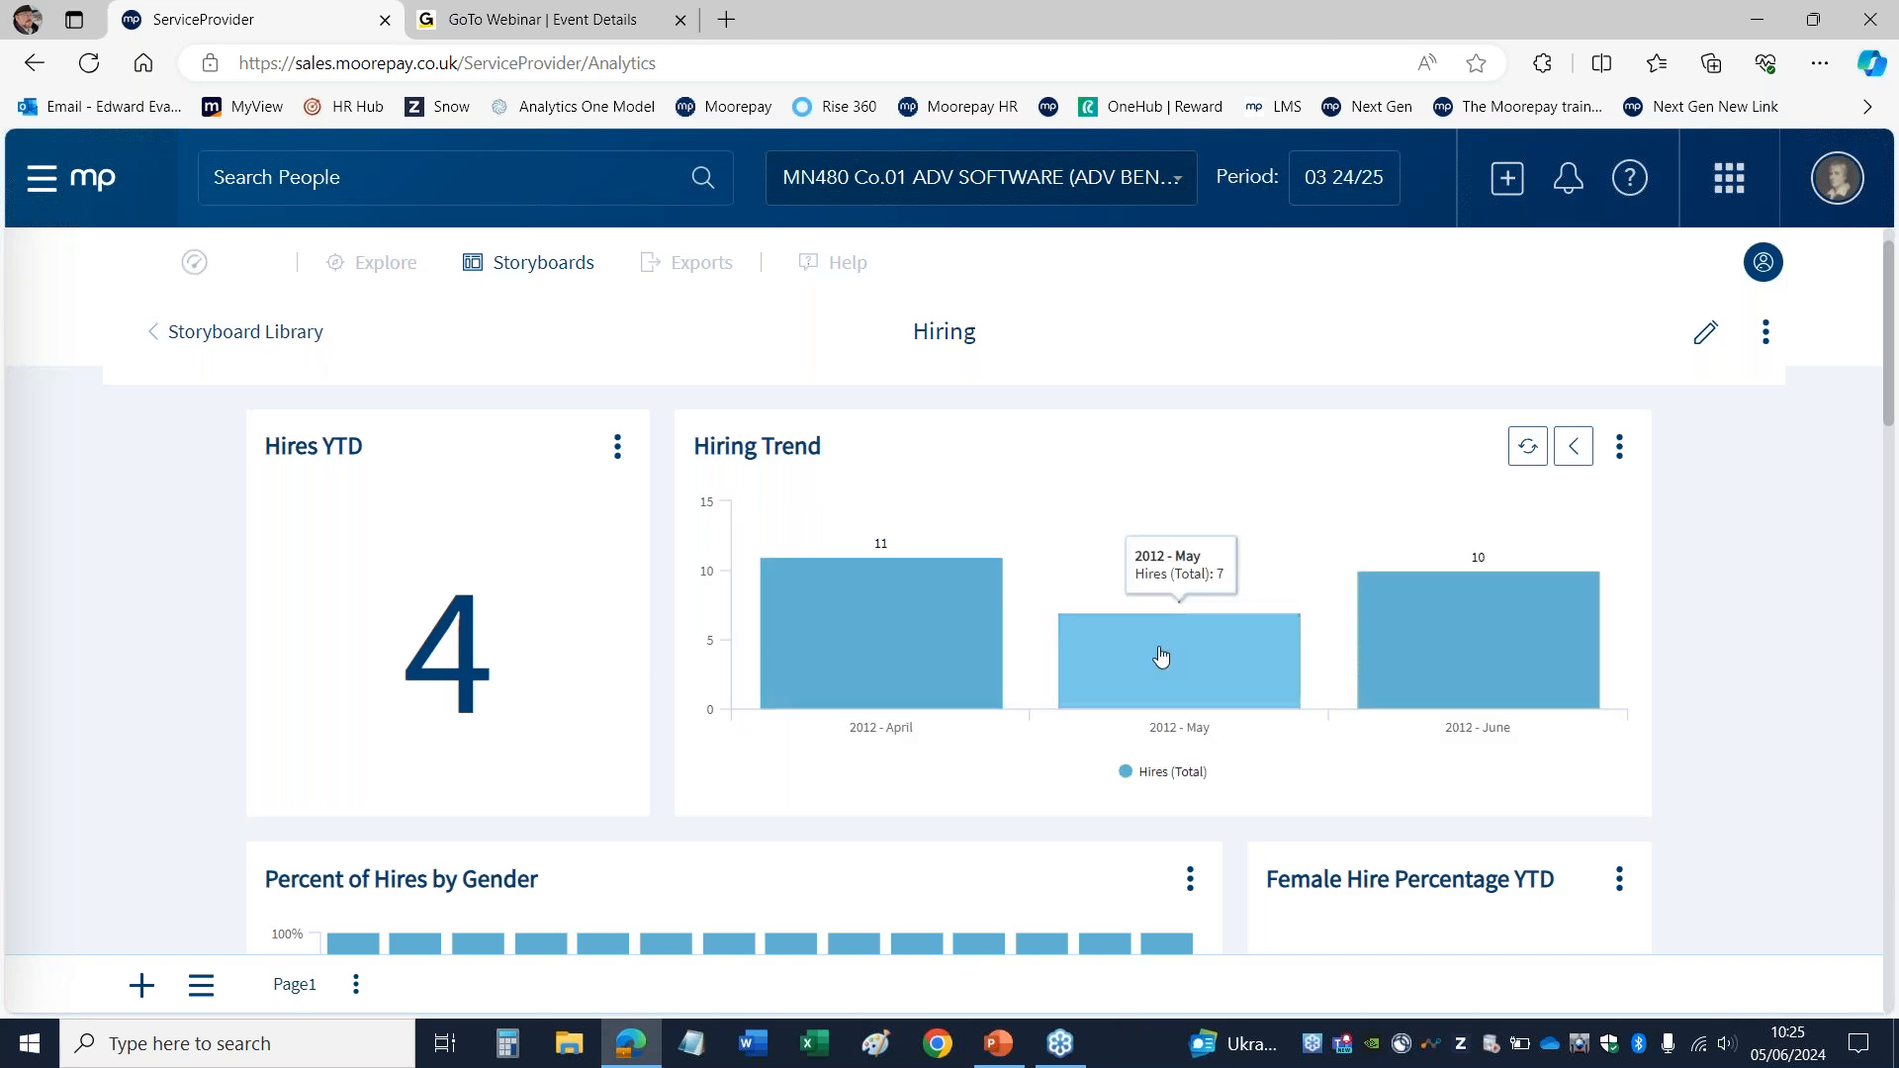
Step: Reset the Hiring Trend chart to its yearly view, then open and close the drillthrough details for 2012
{"action": "left_click", "coordinate": [1574, 446]}
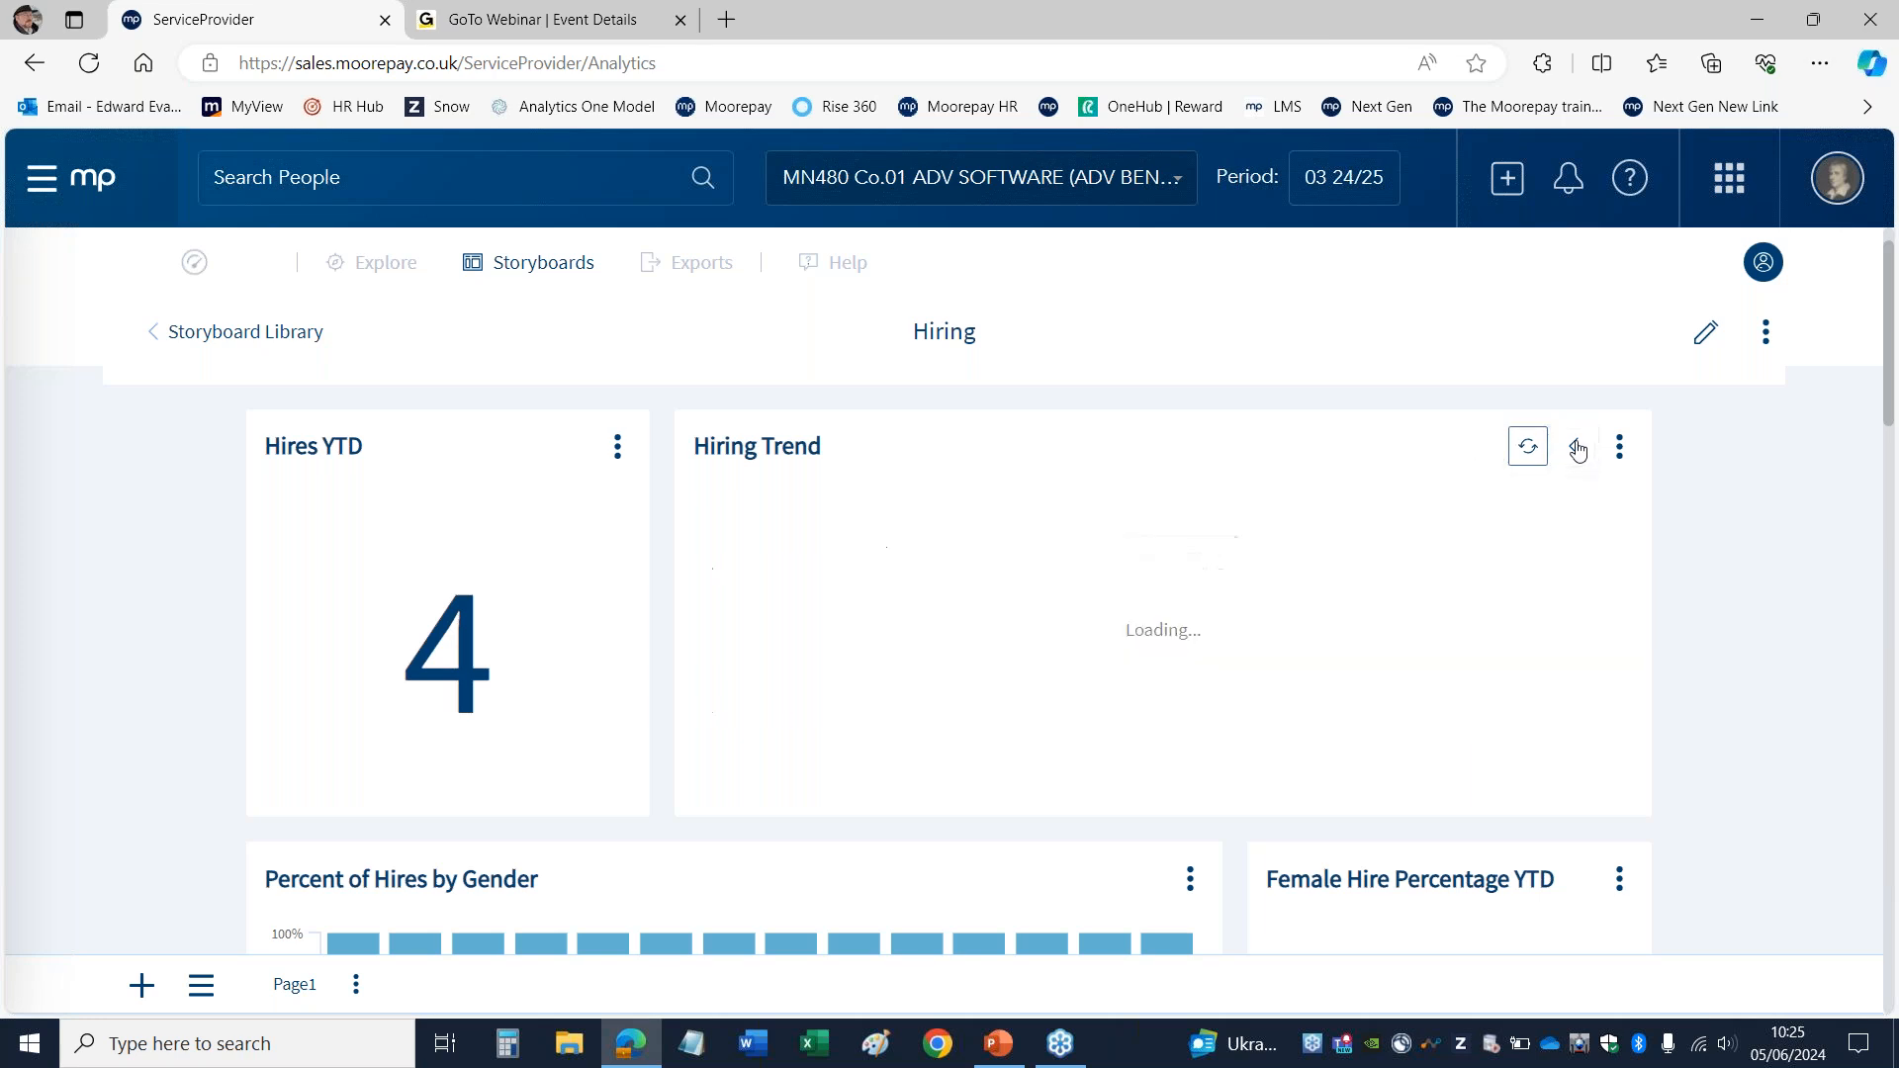
{"action": "left_click", "coordinate": [1525, 452]}
{"action": "mouse_move", "coordinate": [986, 648]}
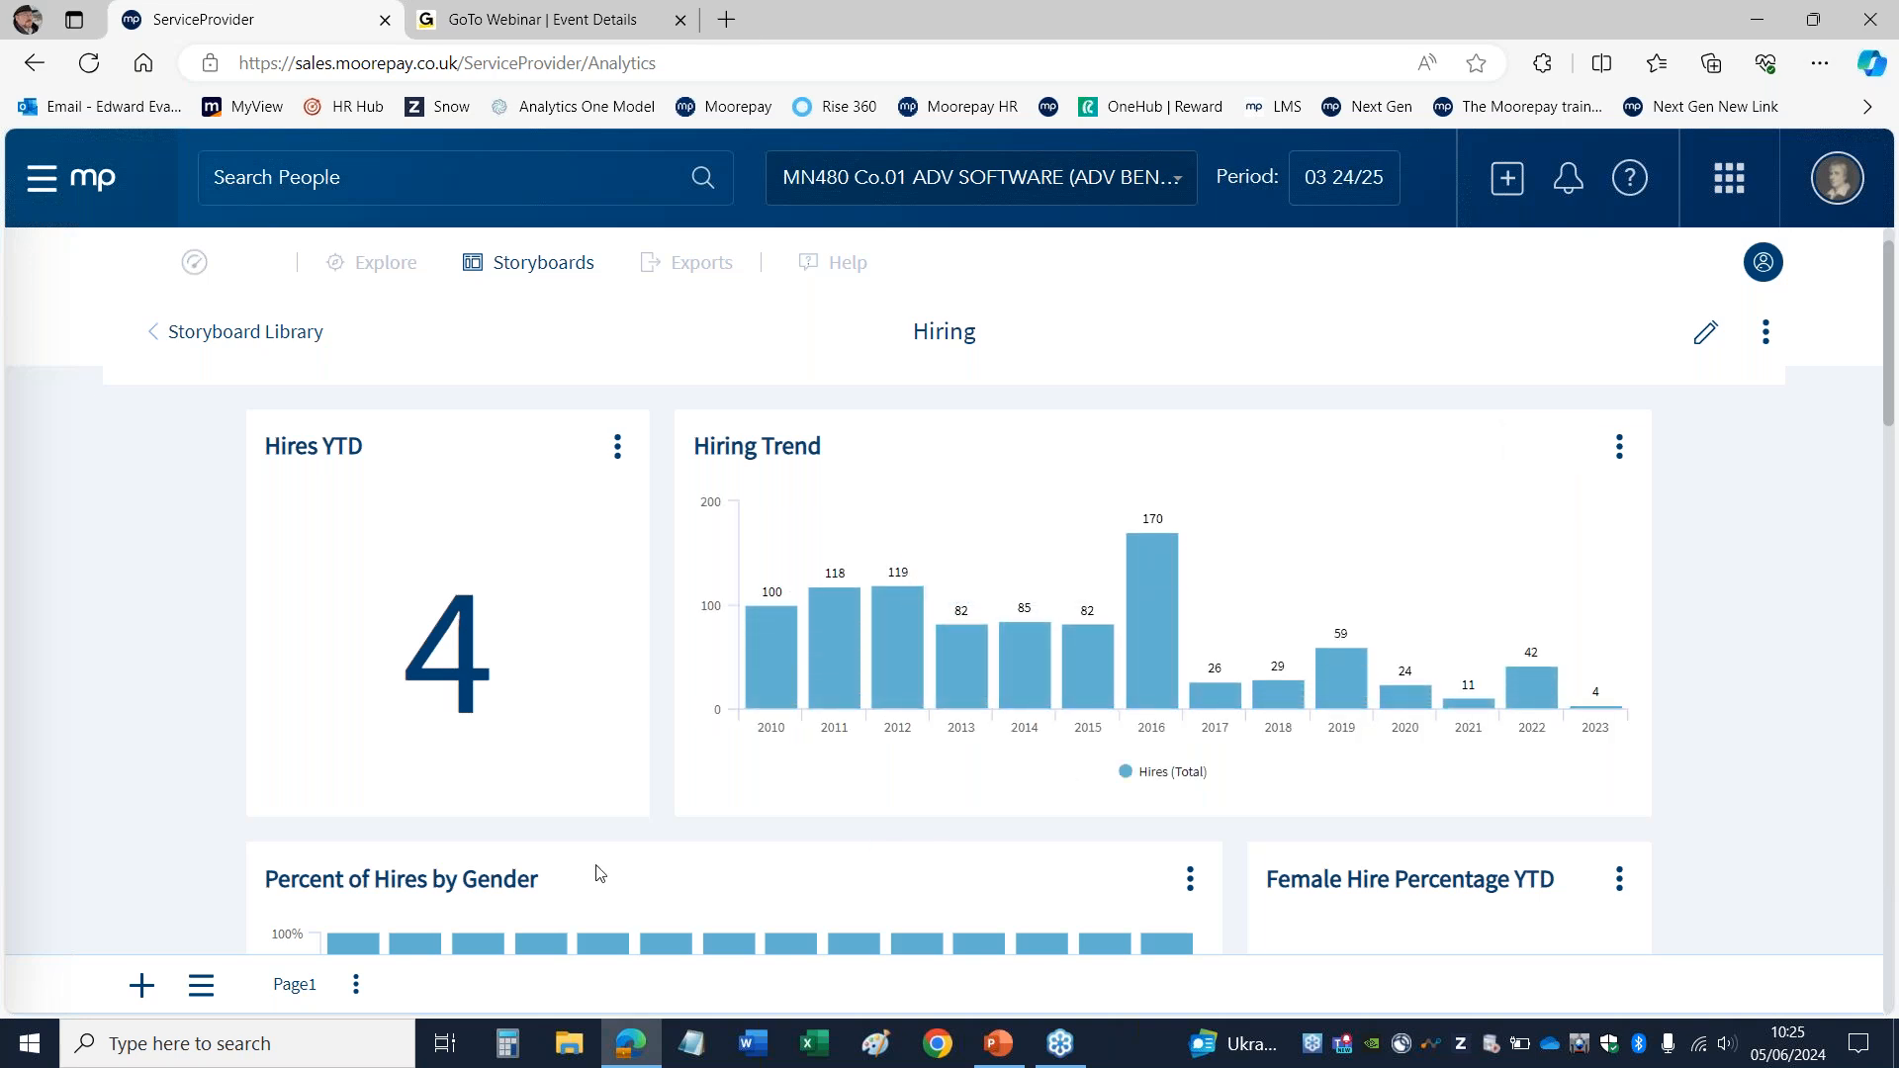
{"action": "mouse_move", "coordinate": [887, 650]}
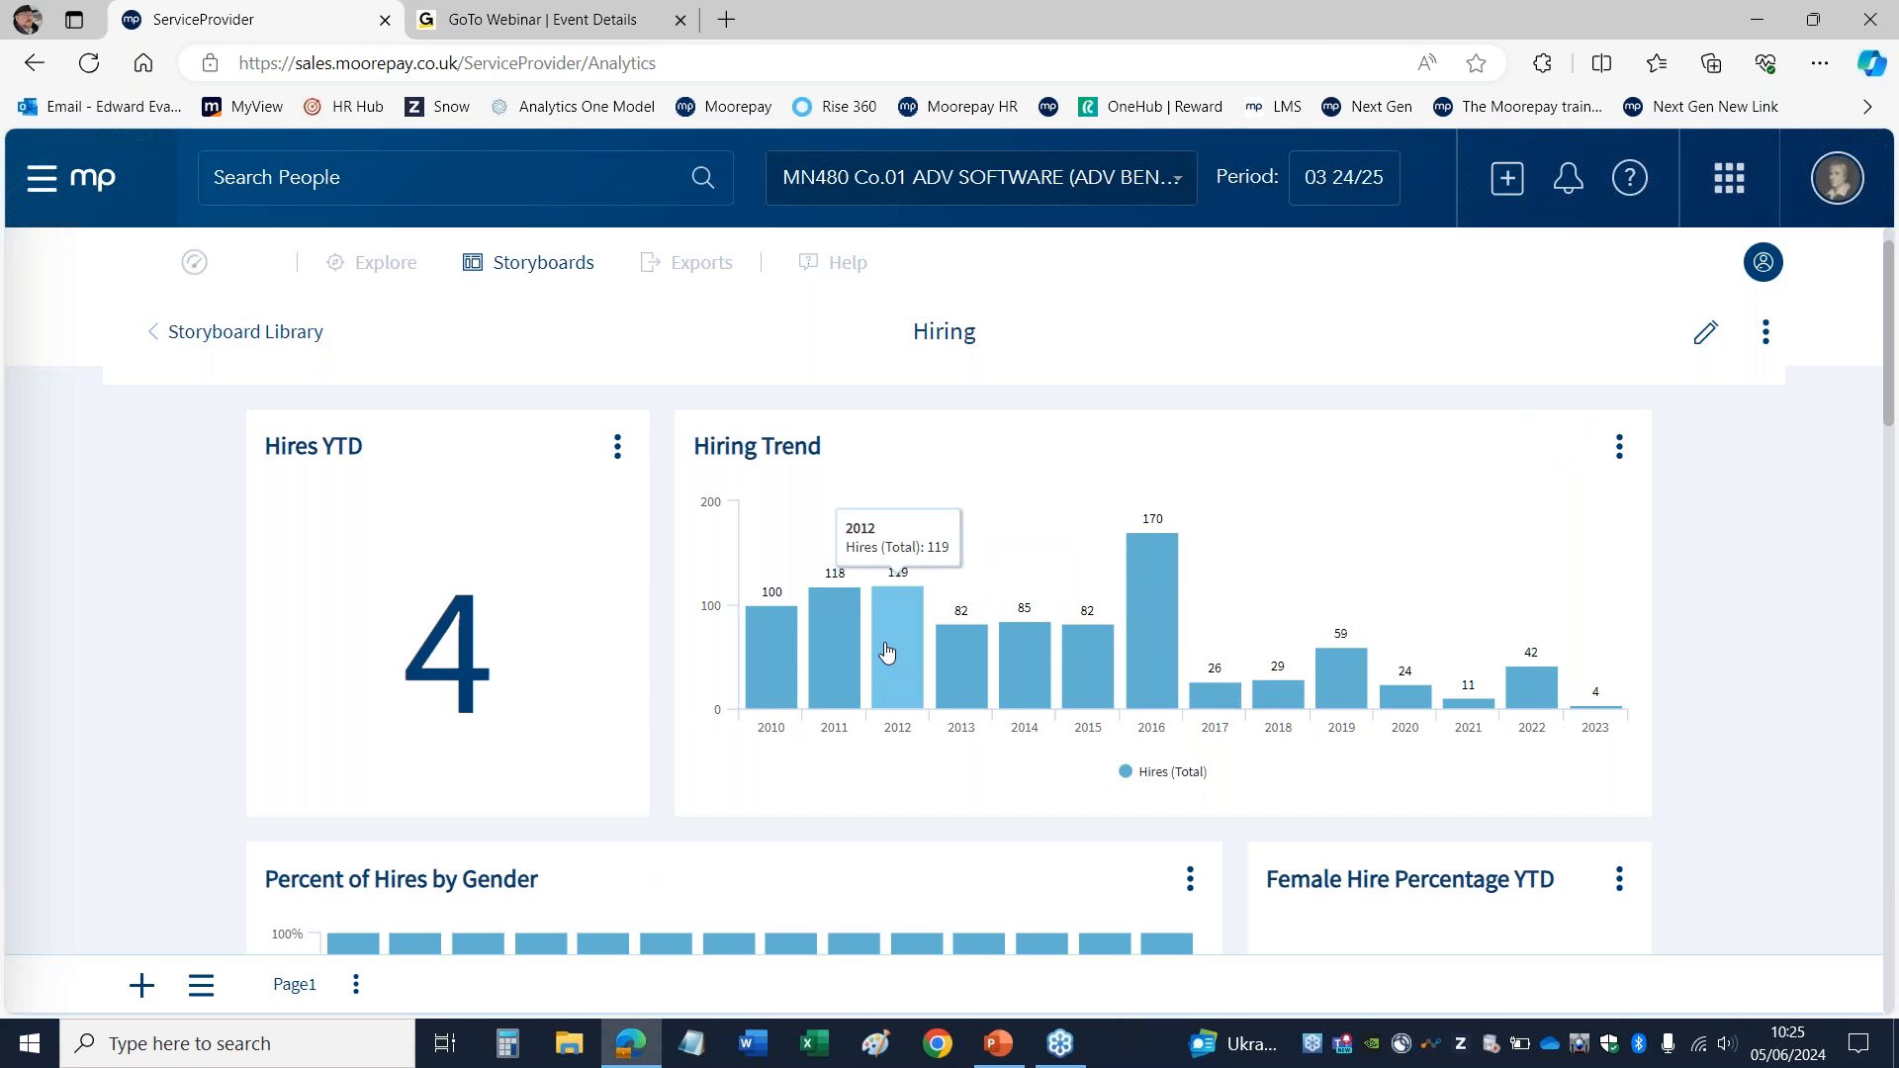
{"action": "left_click", "coordinate": [888, 650]}
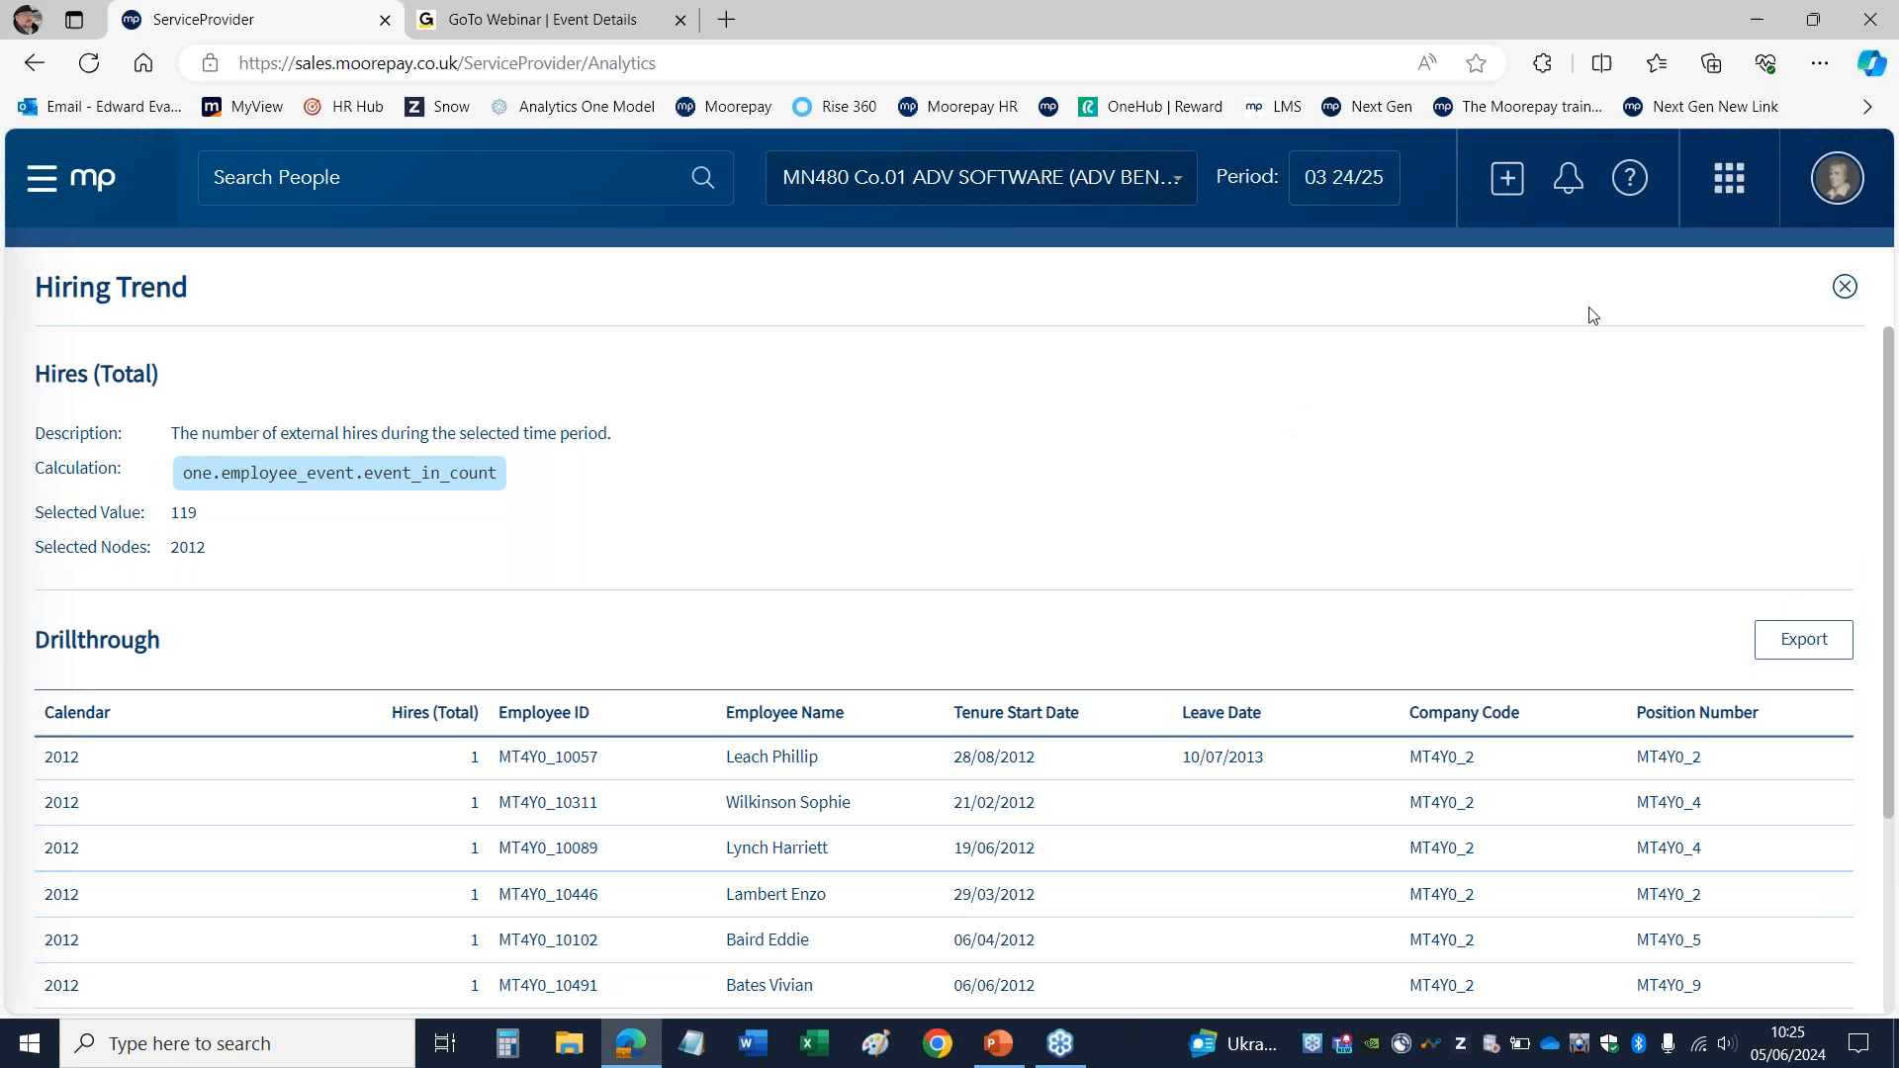
{"action": "left_click", "coordinate": [1842, 288]}
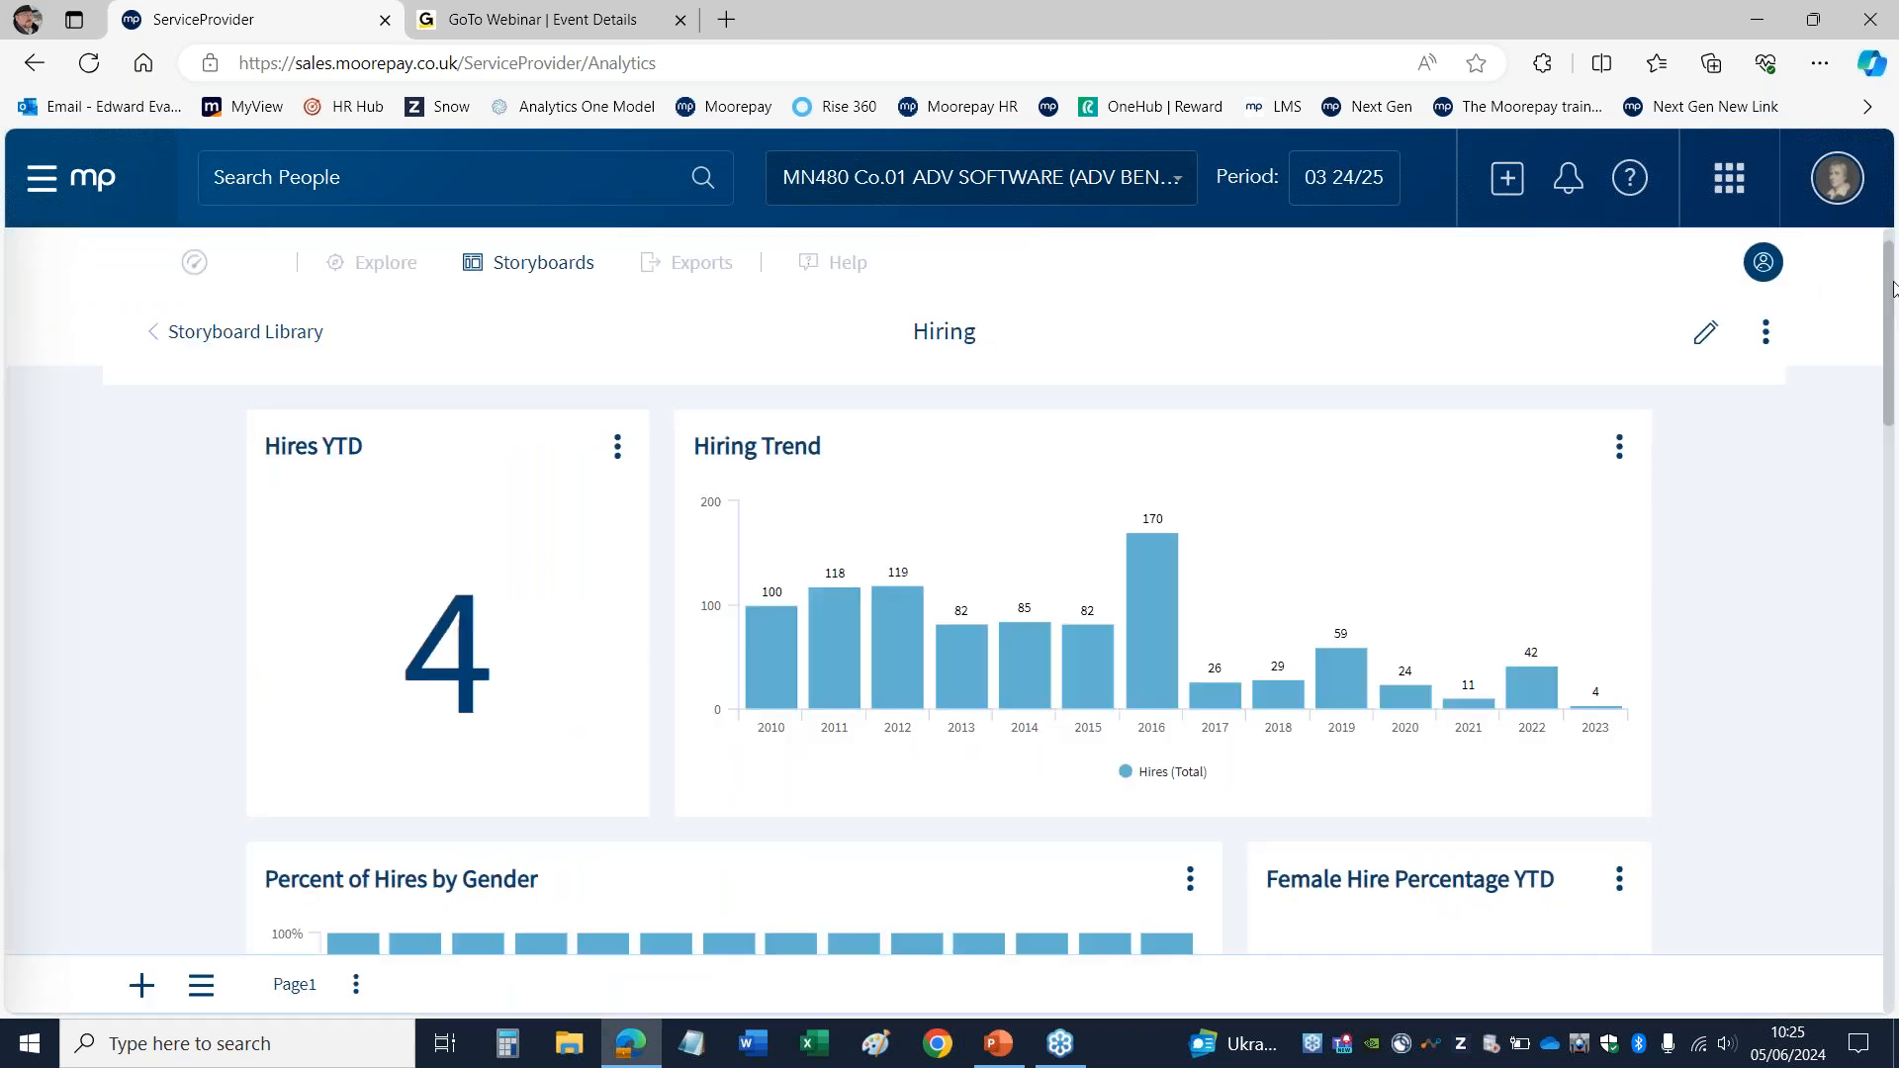
Step: Look over the gender tiles on the Hiring storyboard and check the options of Percent of Hires by Gender
{"action": "left_click_drag", "start_coordinate": [1894, 288], "coordinate": [1894, 411]}
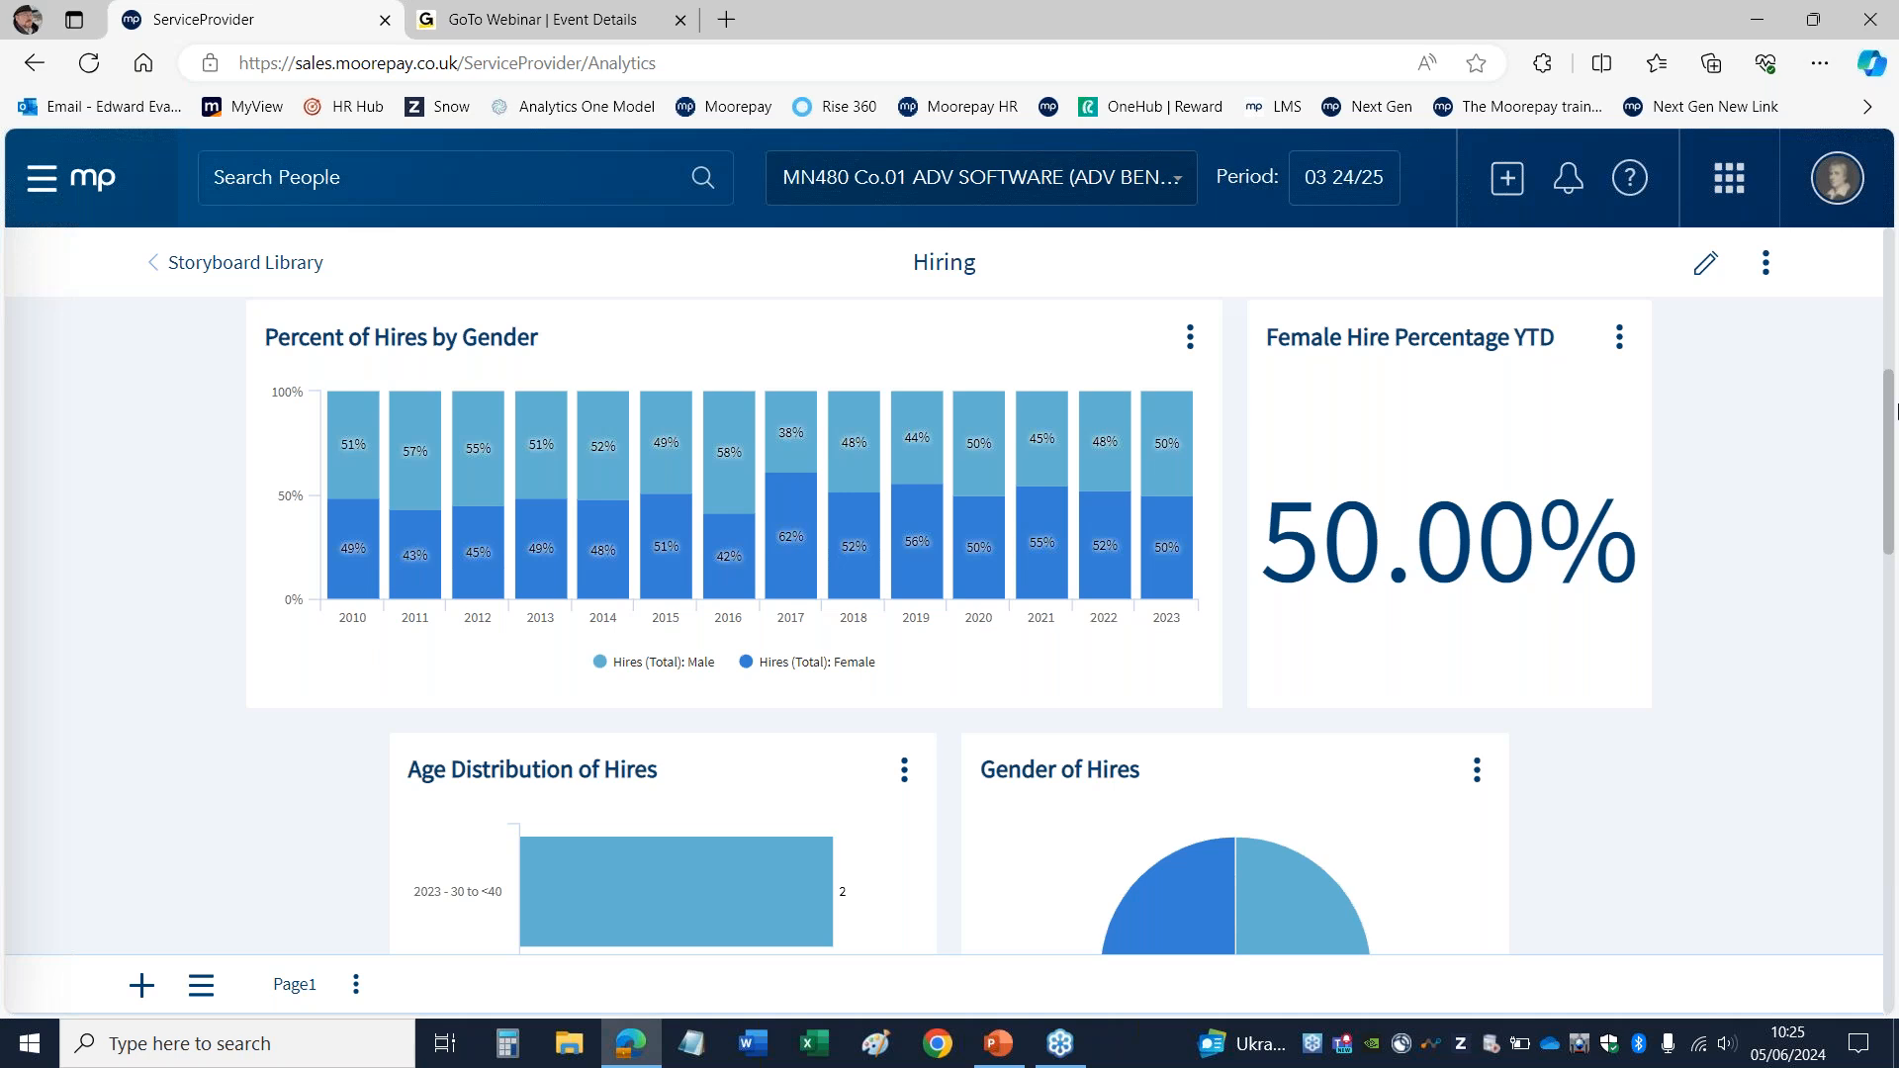
{"action": "mouse_move", "coordinate": [1898, 424]}
{"action": "left_mouse_down"}
{"action": "mouse_move", "coordinate": [1897, 449]}
{"action": "mouse_move", "coordinate": [1885, 302]}
{"action": "mouse_move", "coordinate": [1873, 402]}
{"action": "left_mouse_up"}
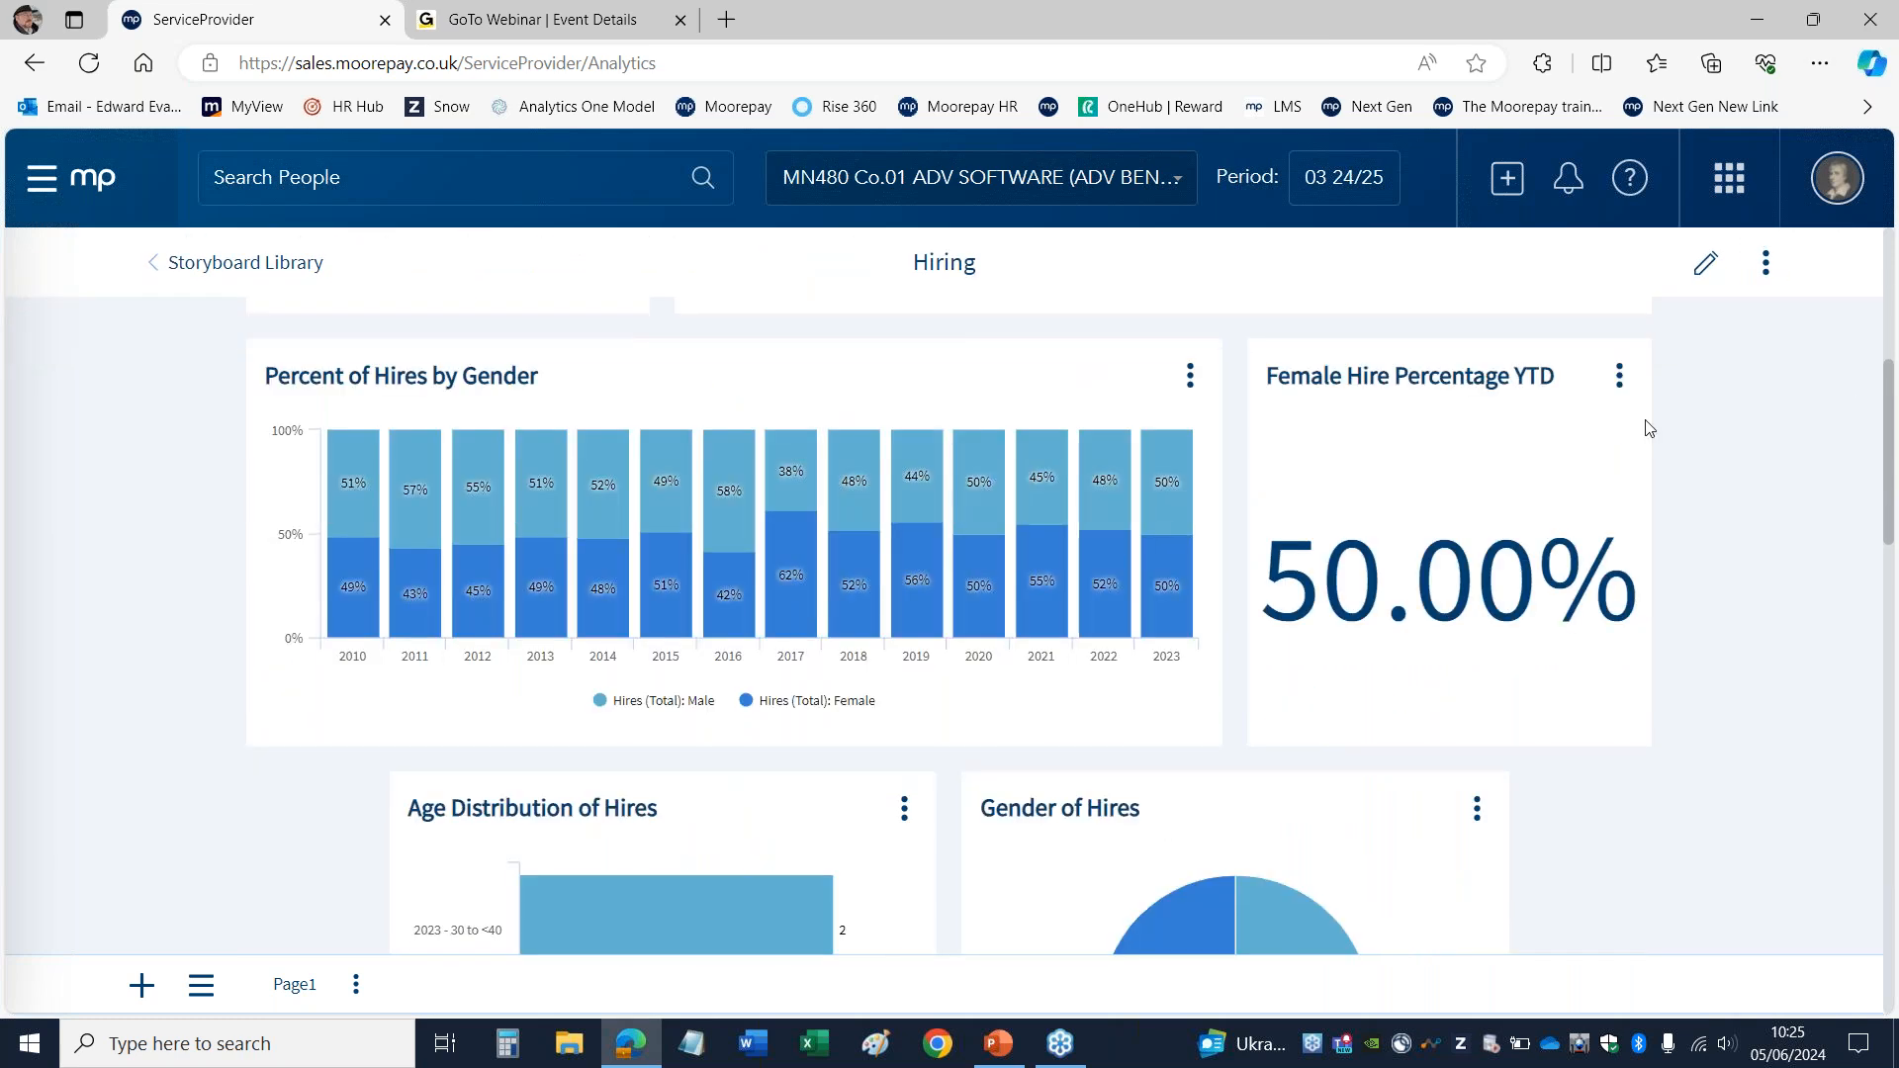
{"action": "left_click", "coordinate": [1192, 377]}
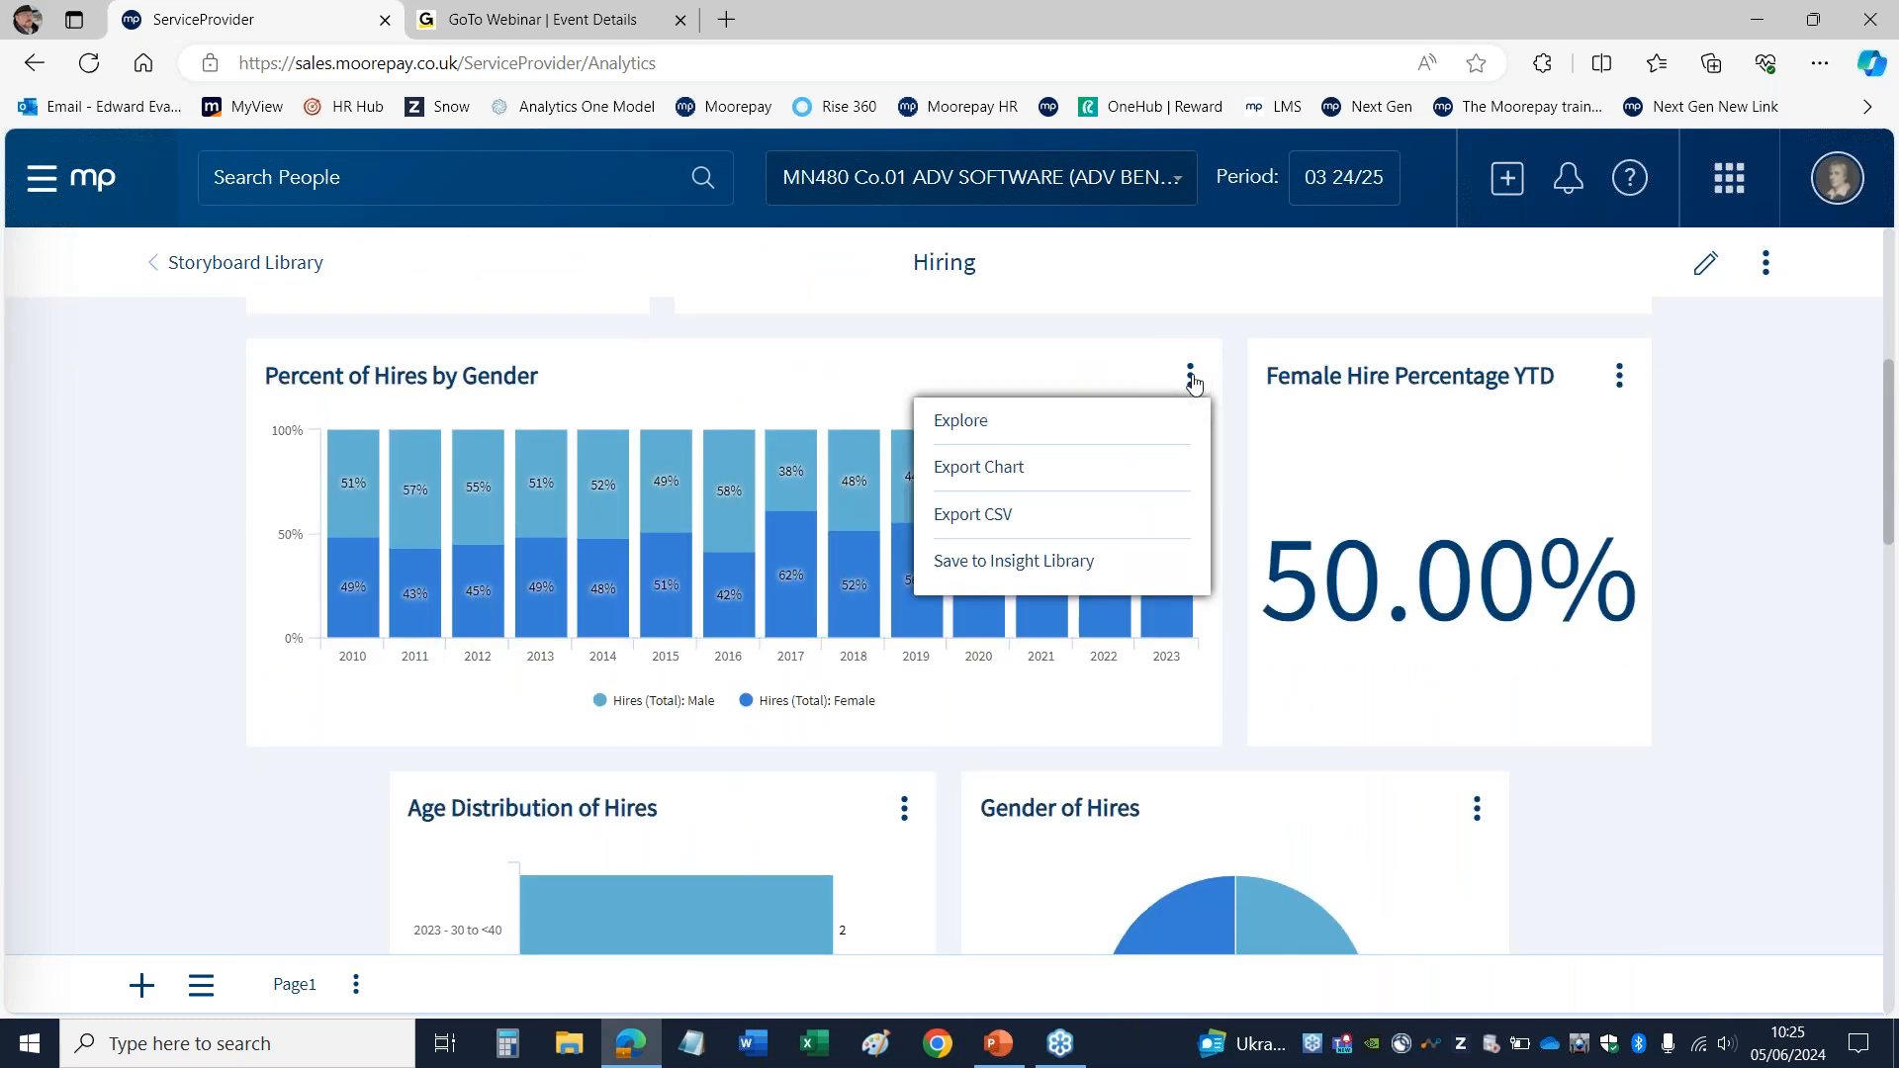
{"action": "left_click", "coordinate": [1192, 379]}
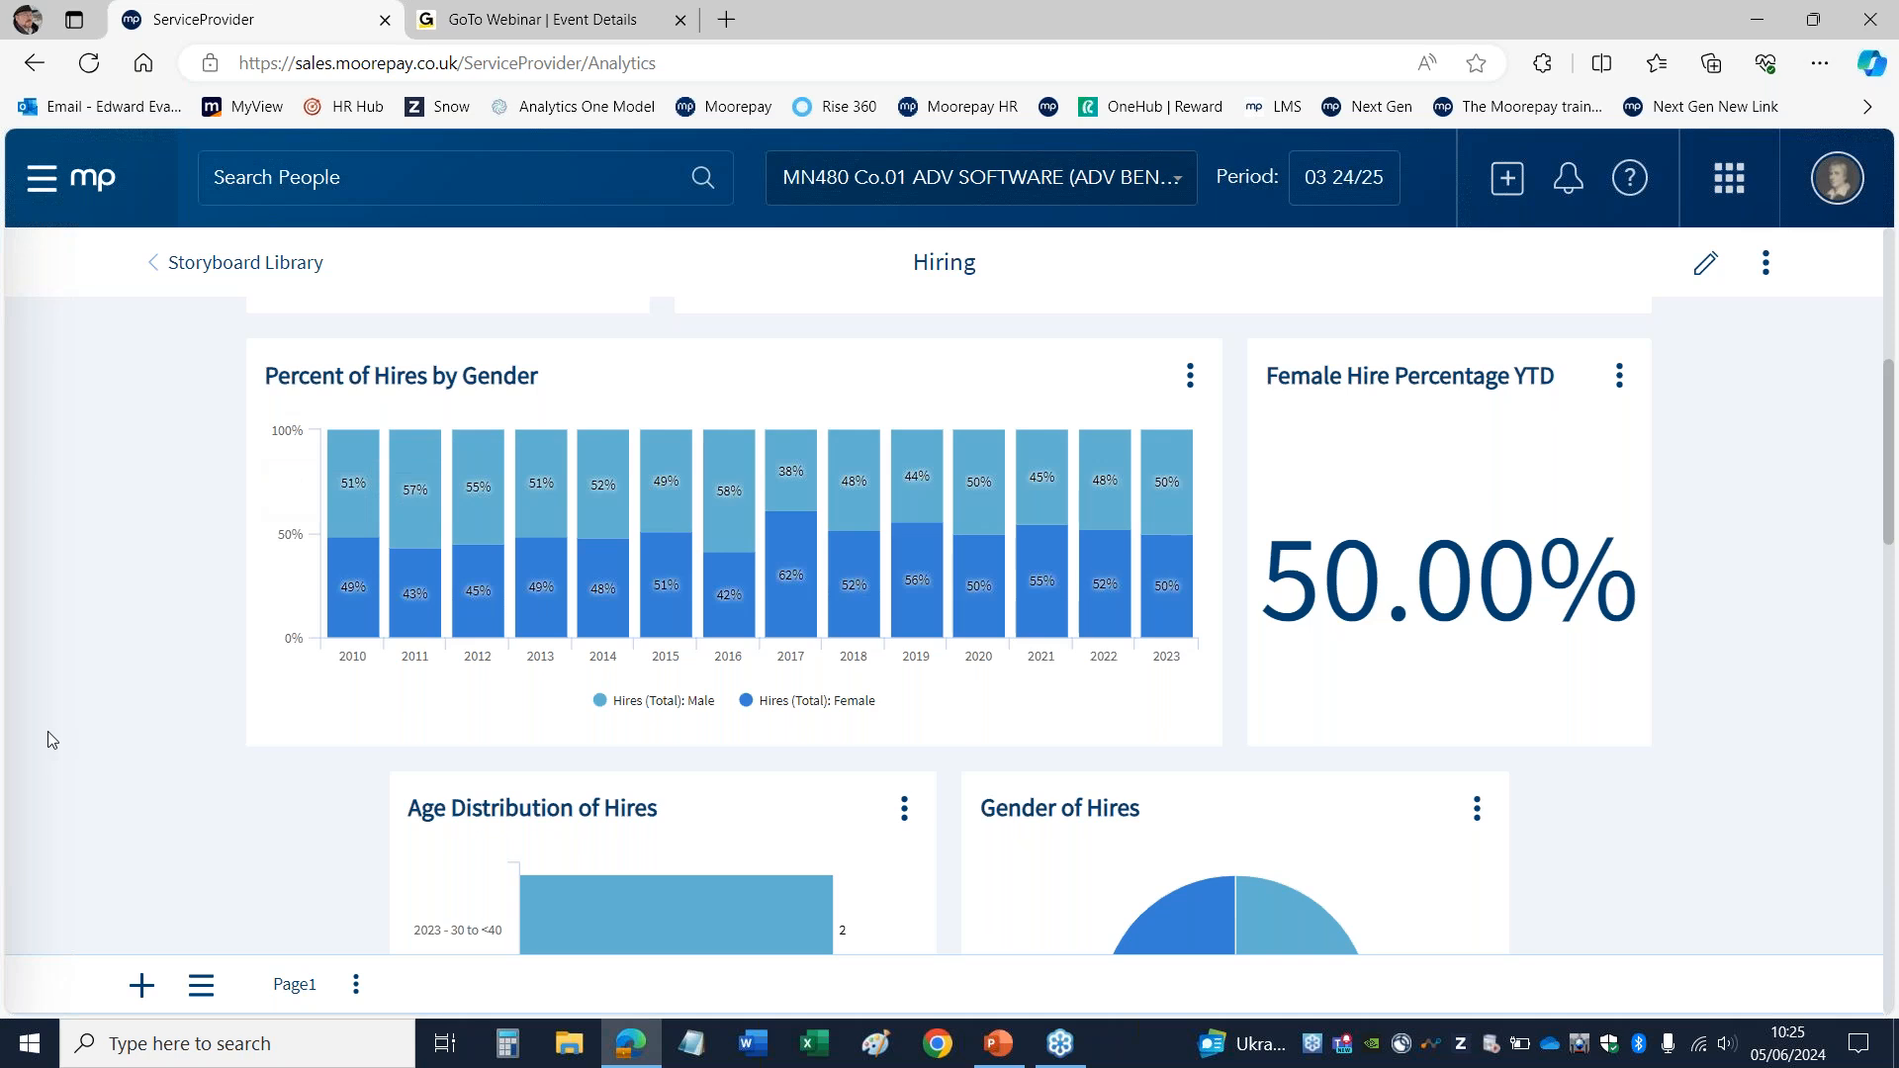
Step: Return to the welcome dashboard and open the linked Terminations storyboard to view its trend charts
{"action": "left_click", "coordinate": [198, 262]}
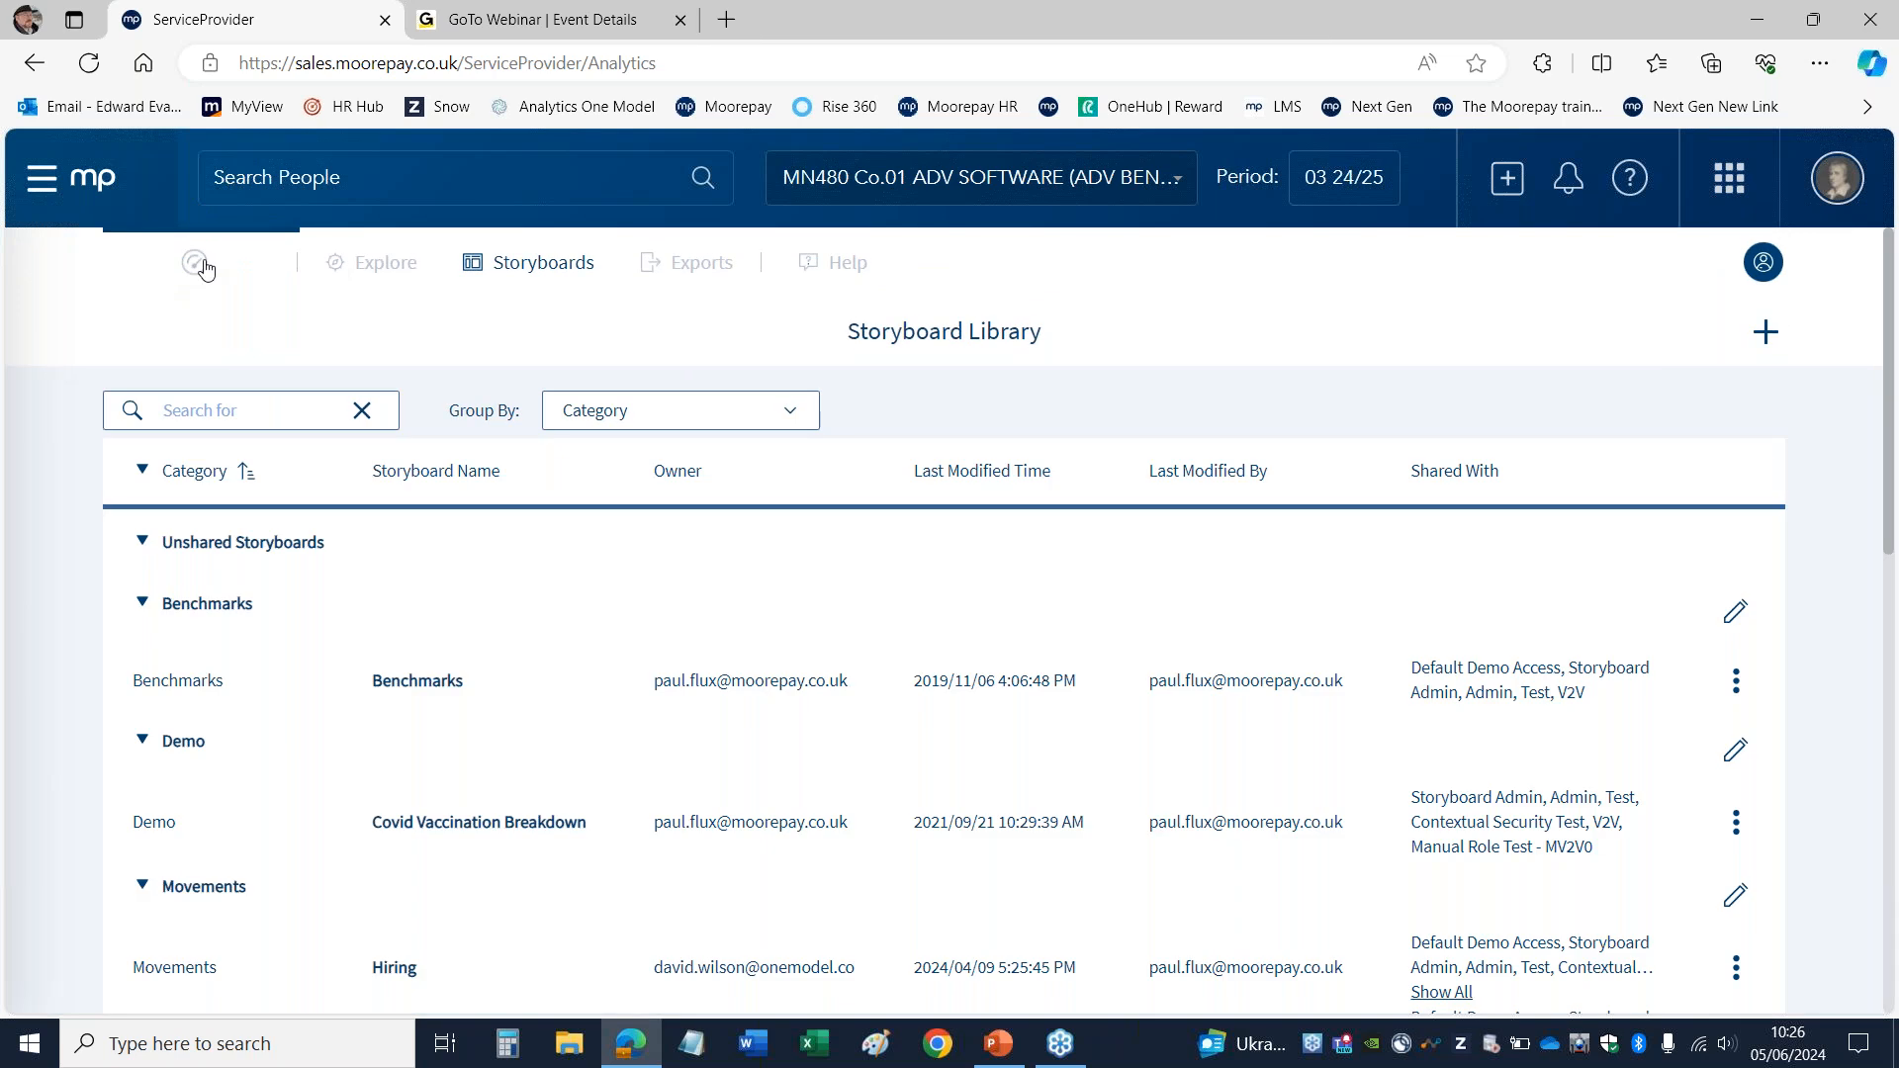
{"action": "left_click", "coordinate": [194, 262]}
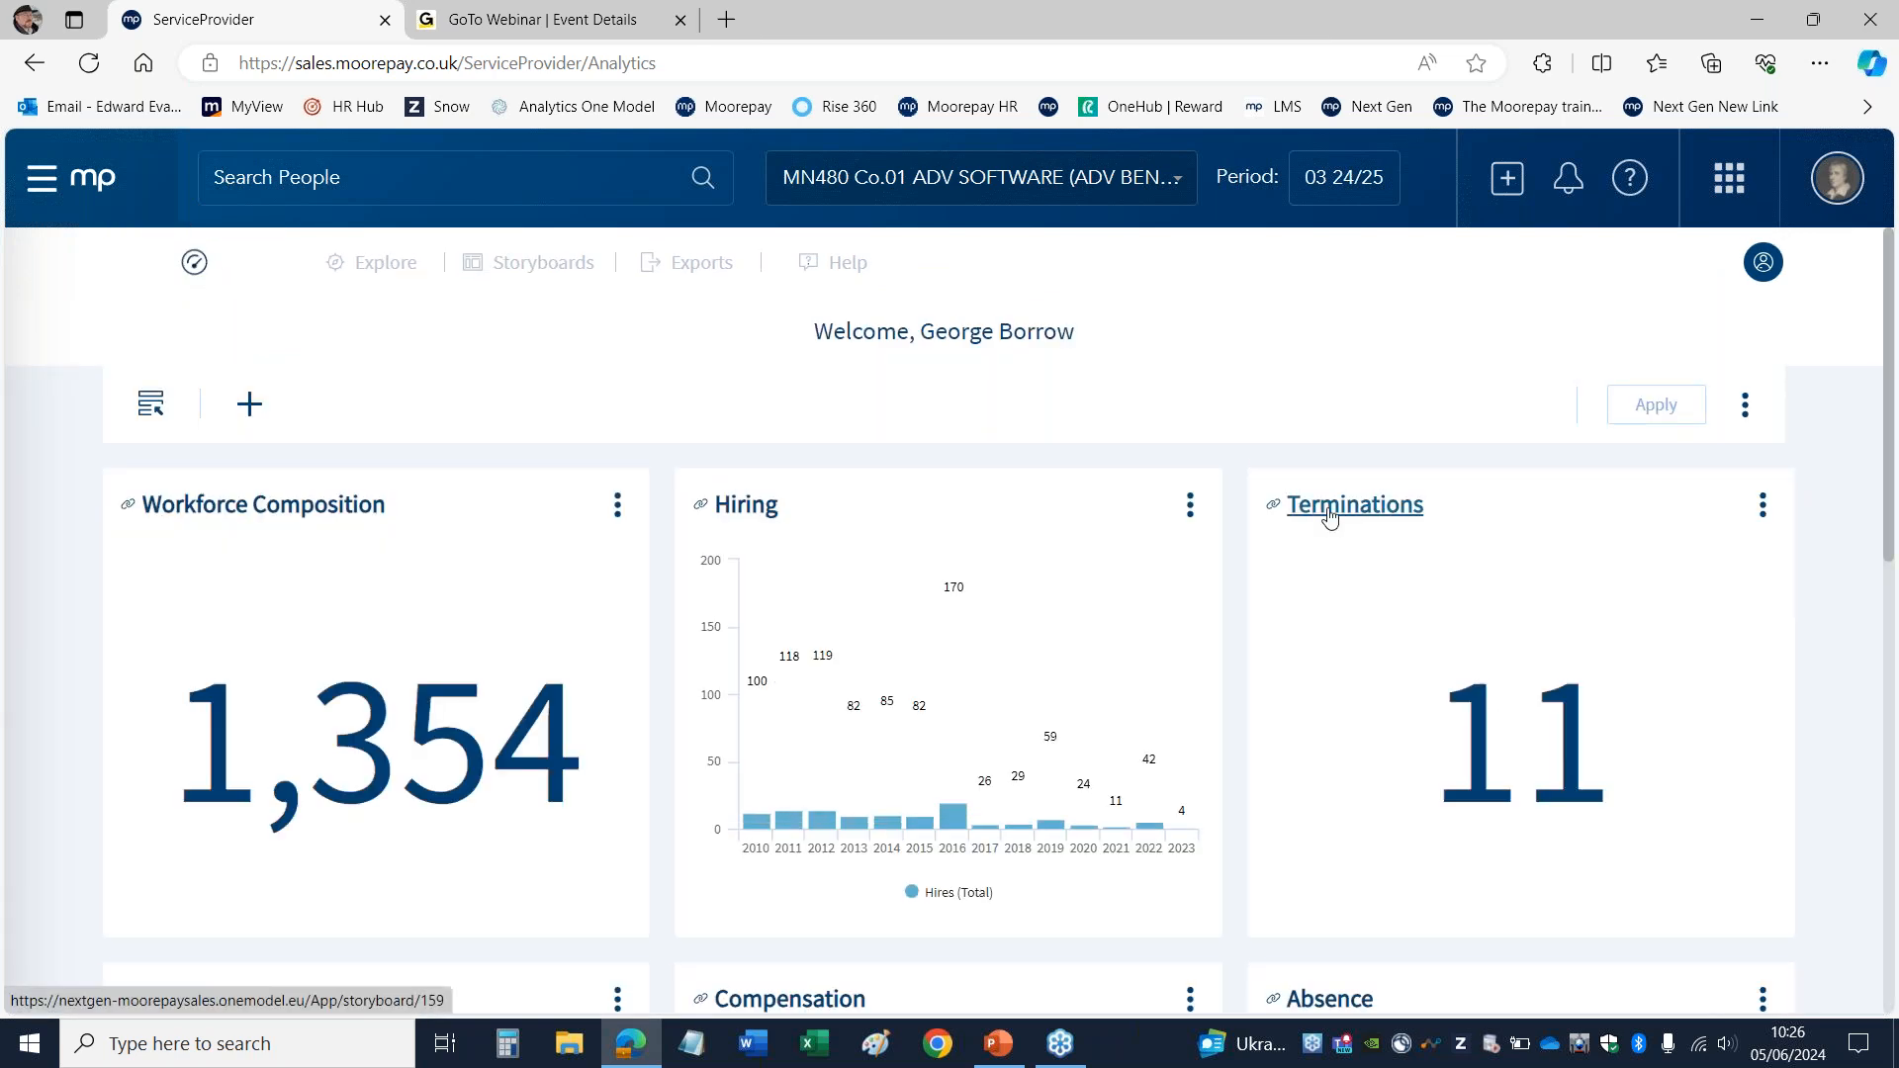
{"action": "left_click", "coordinate": [1327, 512]}
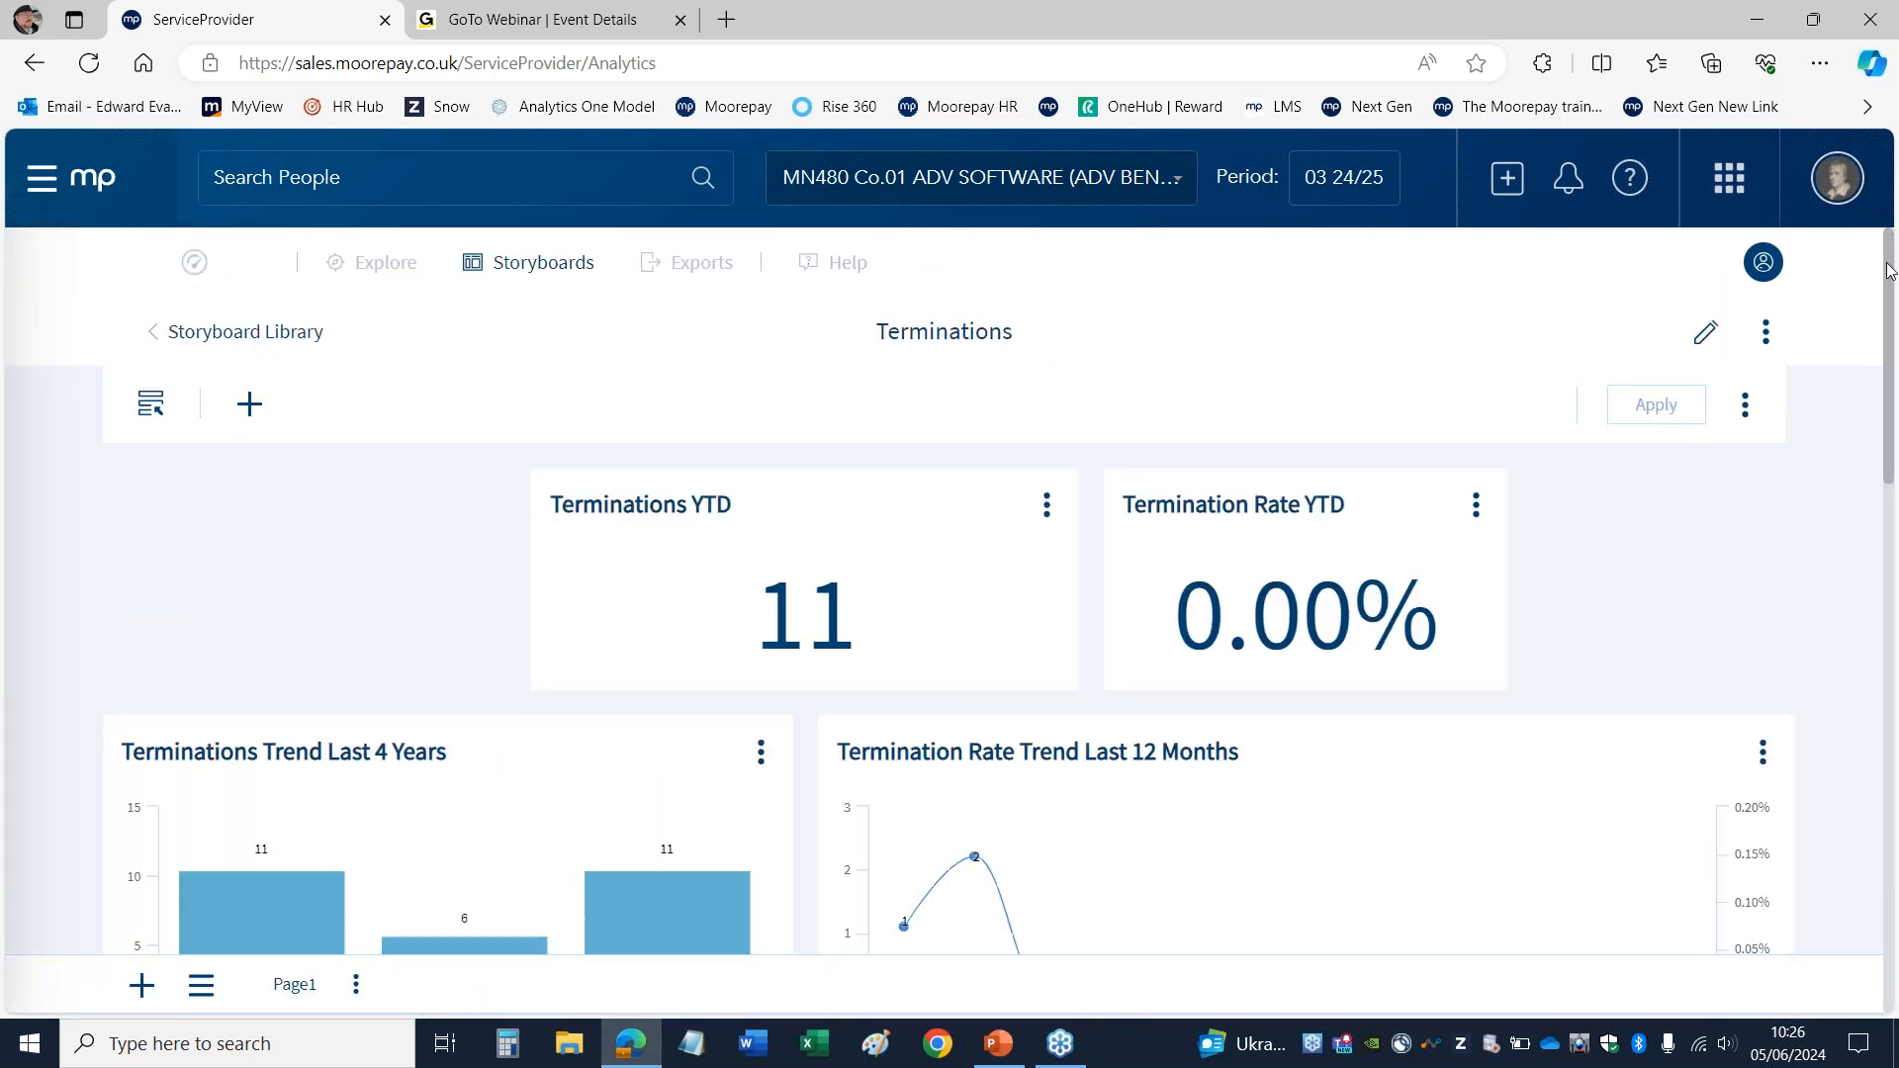
{"action": "left_click_drag", "start_coordinate": [1889, 273], "coordinate": [1890, 389]}
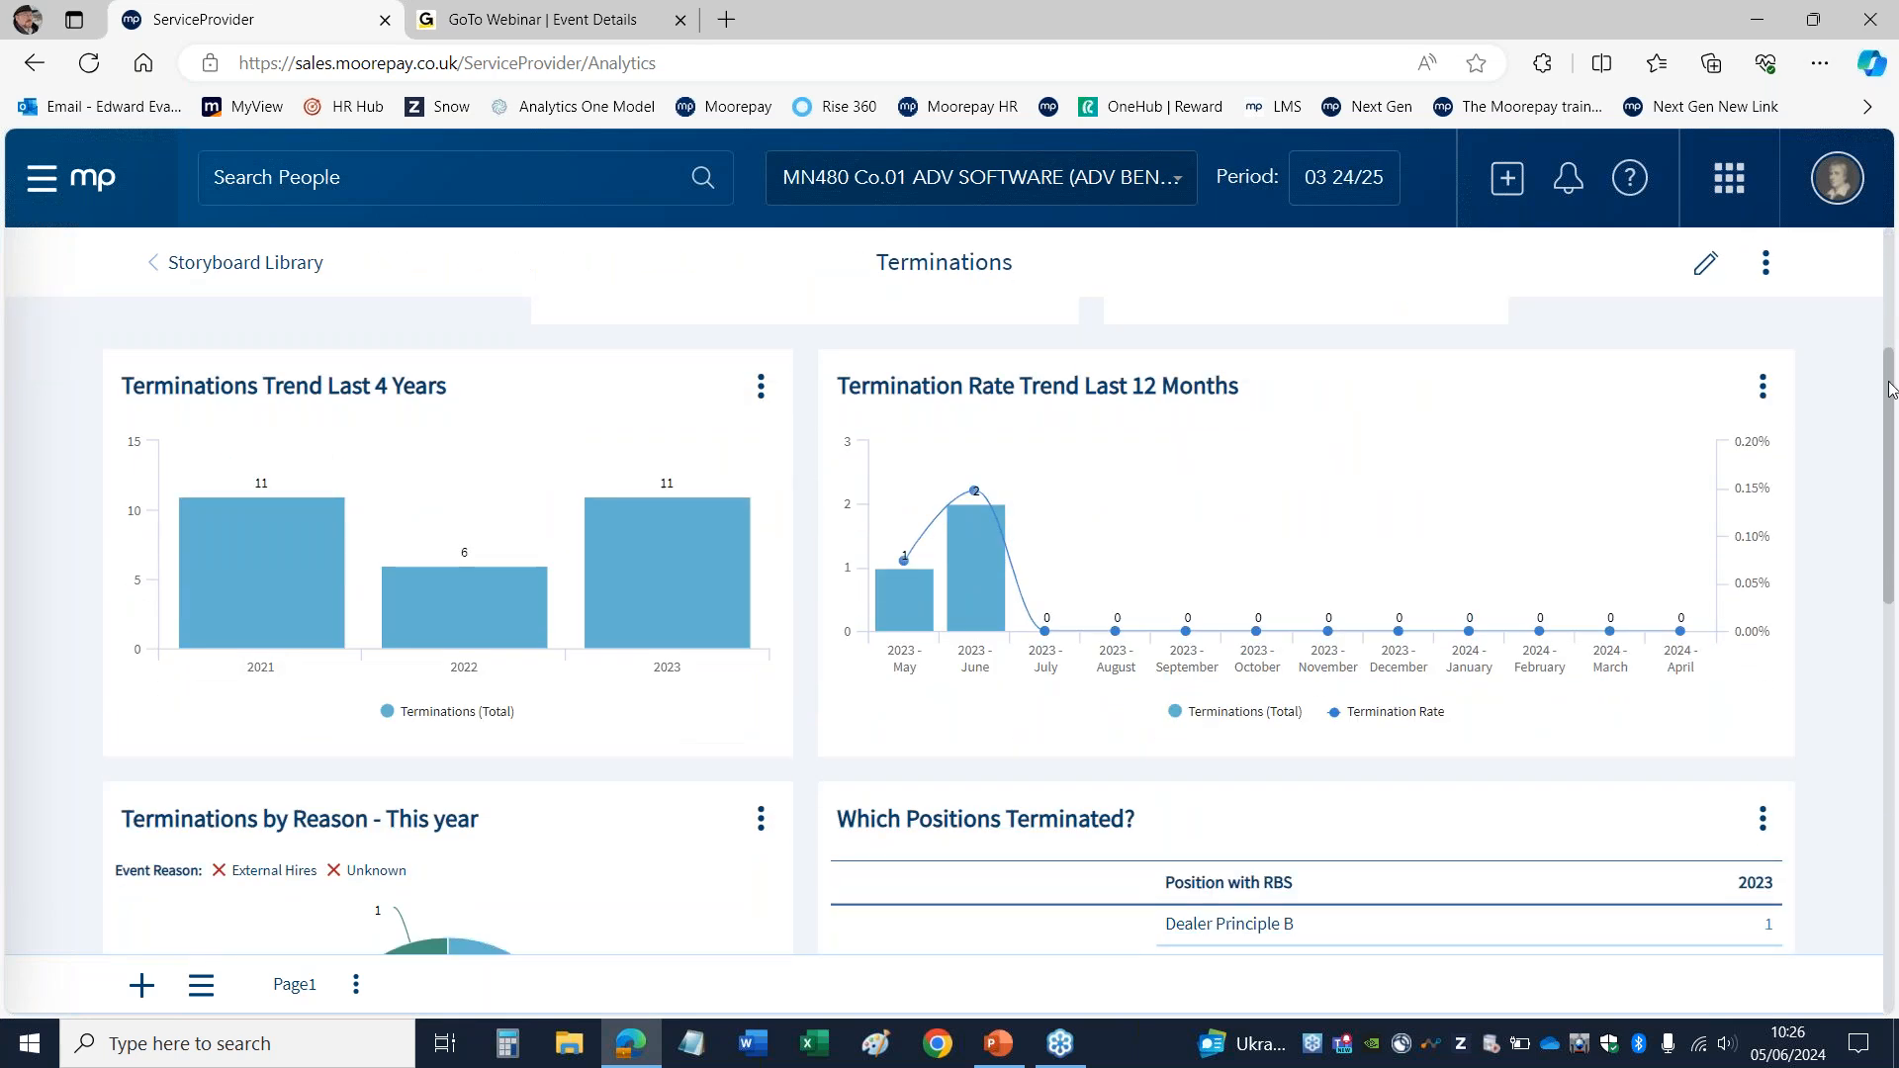
Step: Drill Terminations Trend Last 4 Years into 2021's quarters, then view and close the Terminations by Reason drillthrough for DISMISSED
{"action": "left_click", "coordinate": [263, 673]}
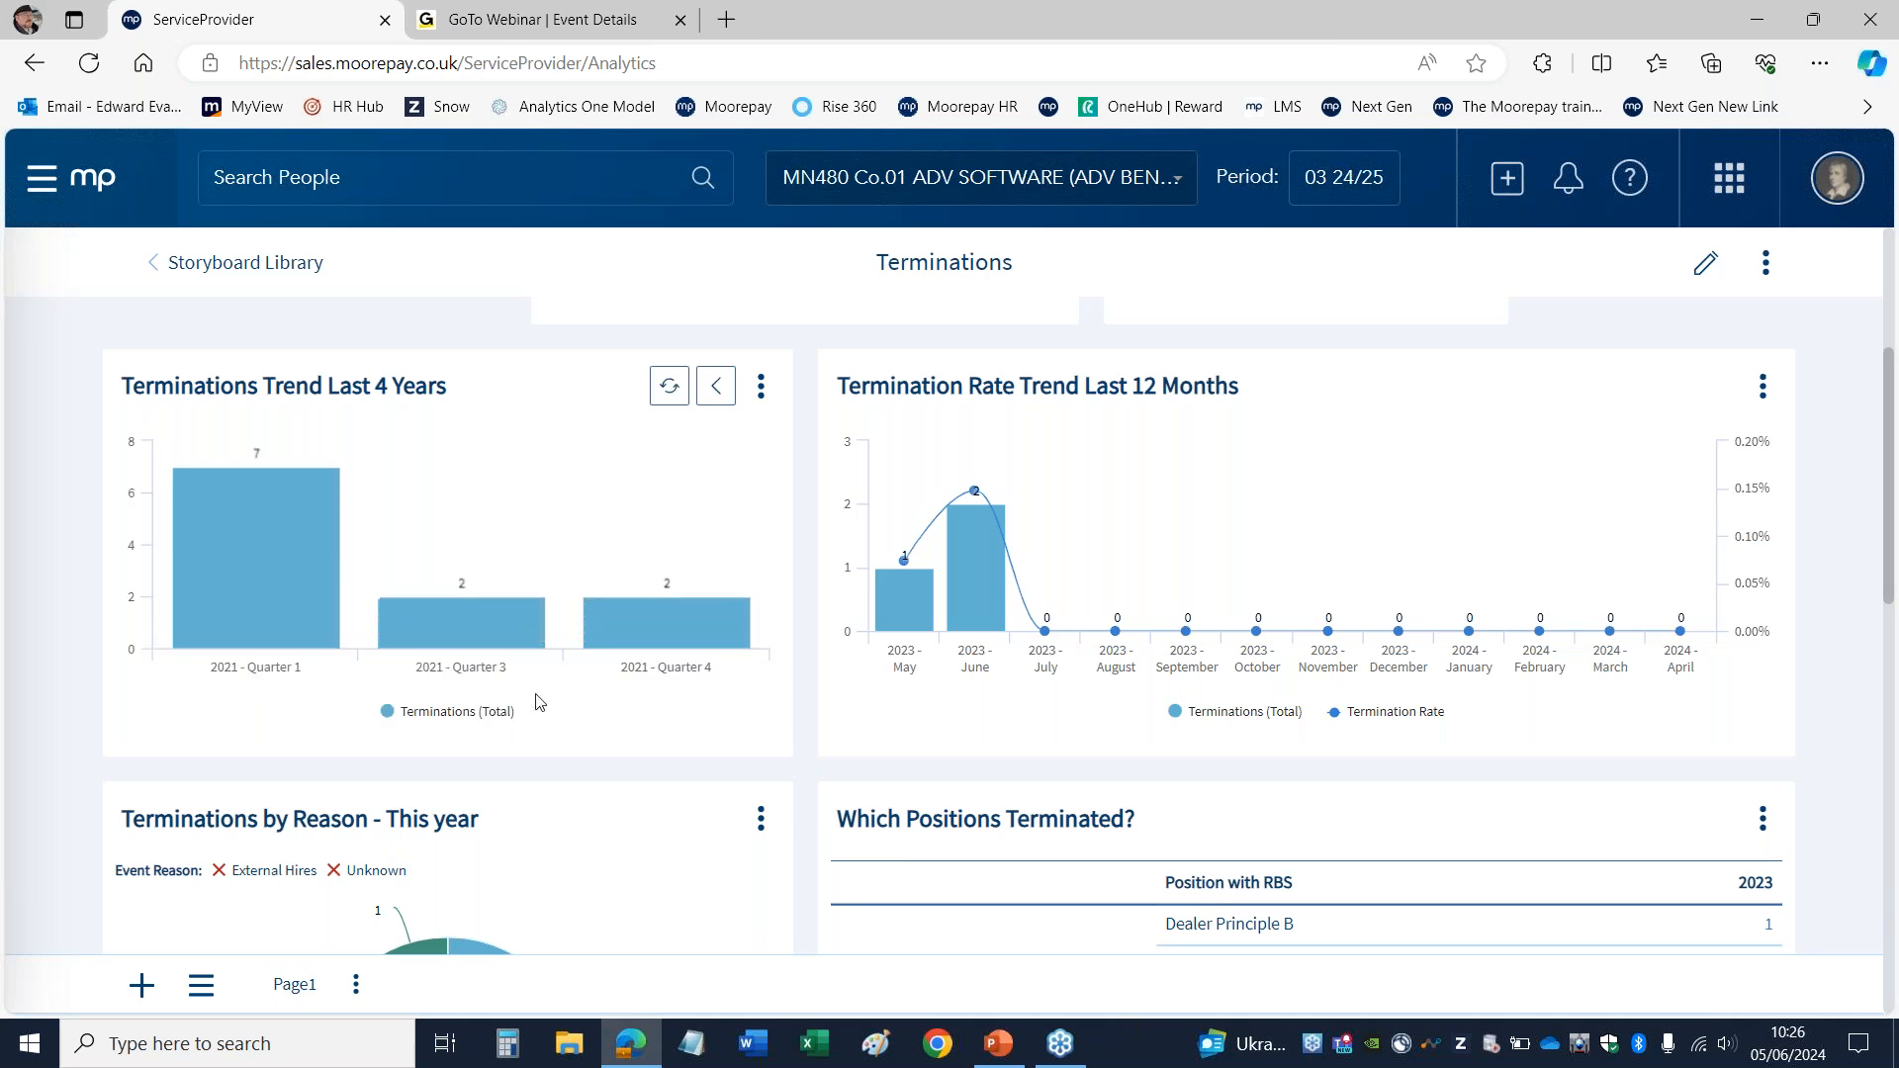
{"action": "left_click_drag", "start_coordinate": [1891, 377], "coordinate": [1866, 515]}
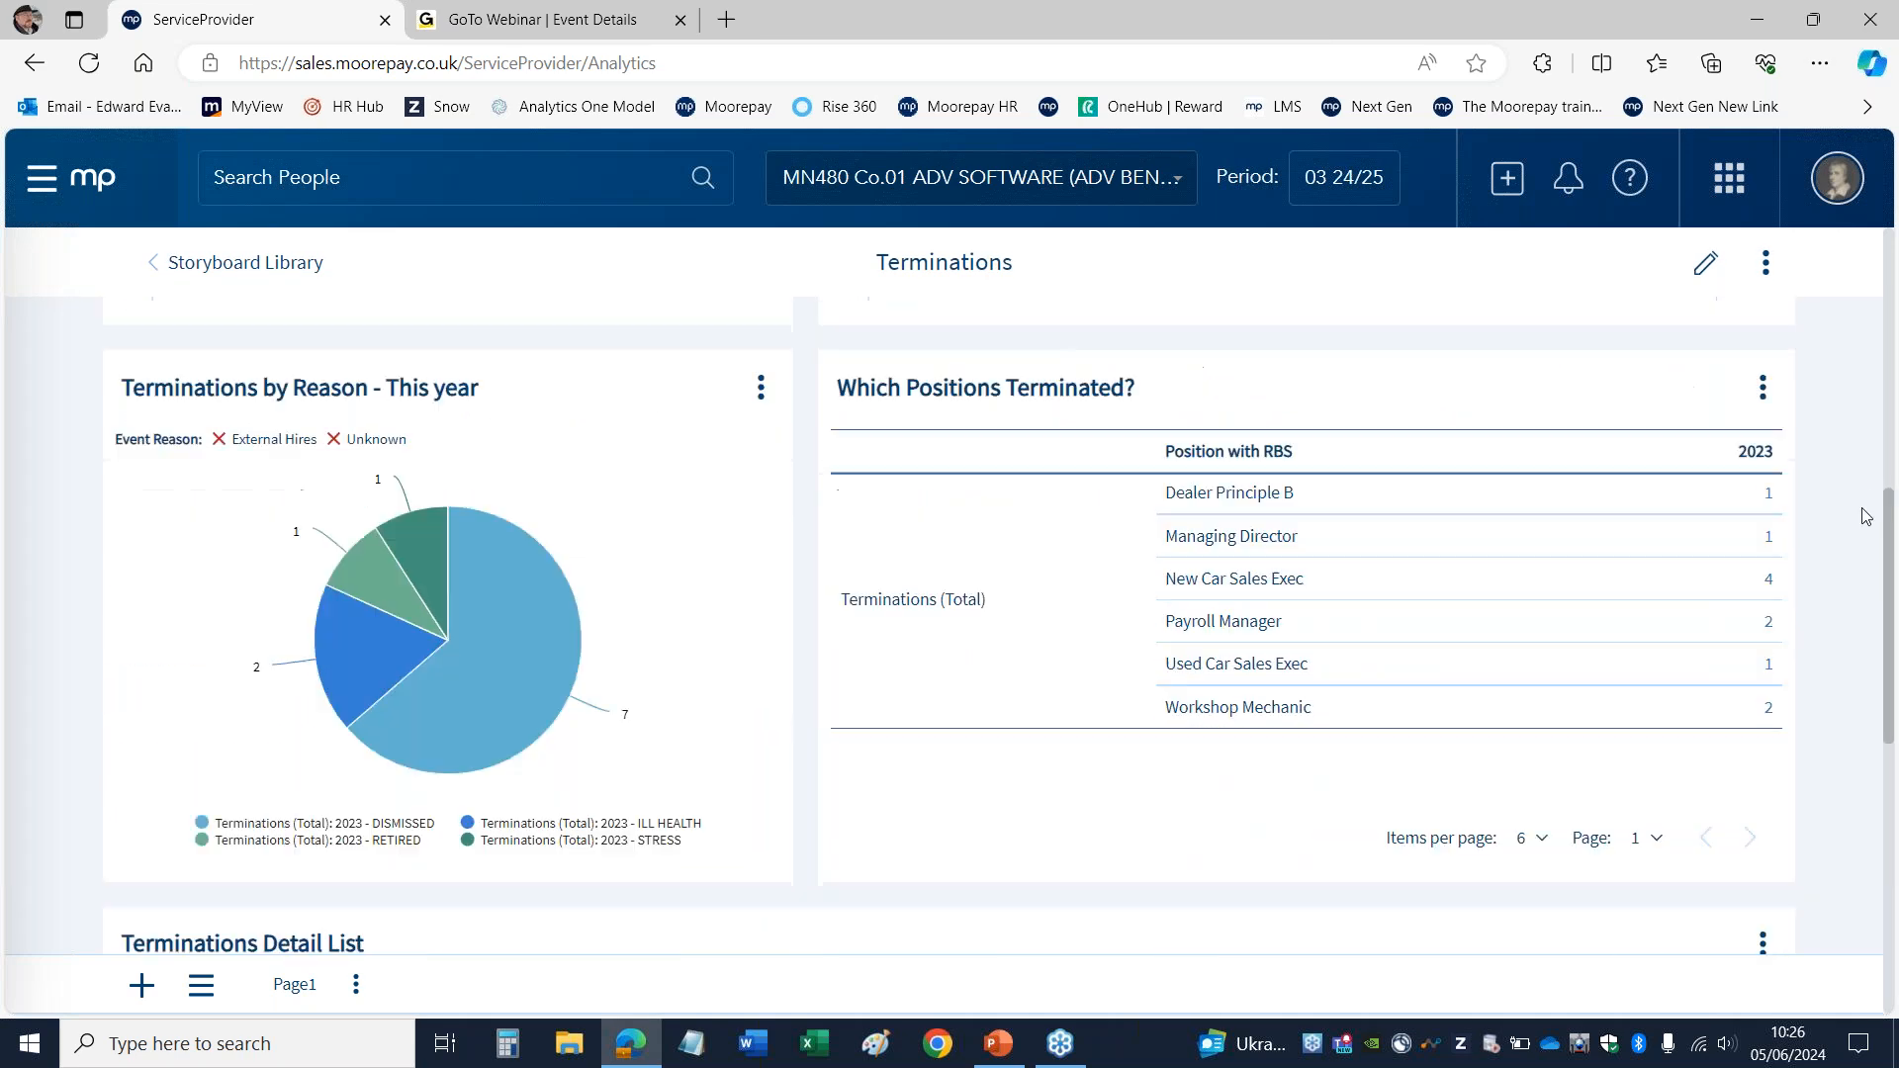
{"action": "mouse_move", "coordinate": [448, 698]}
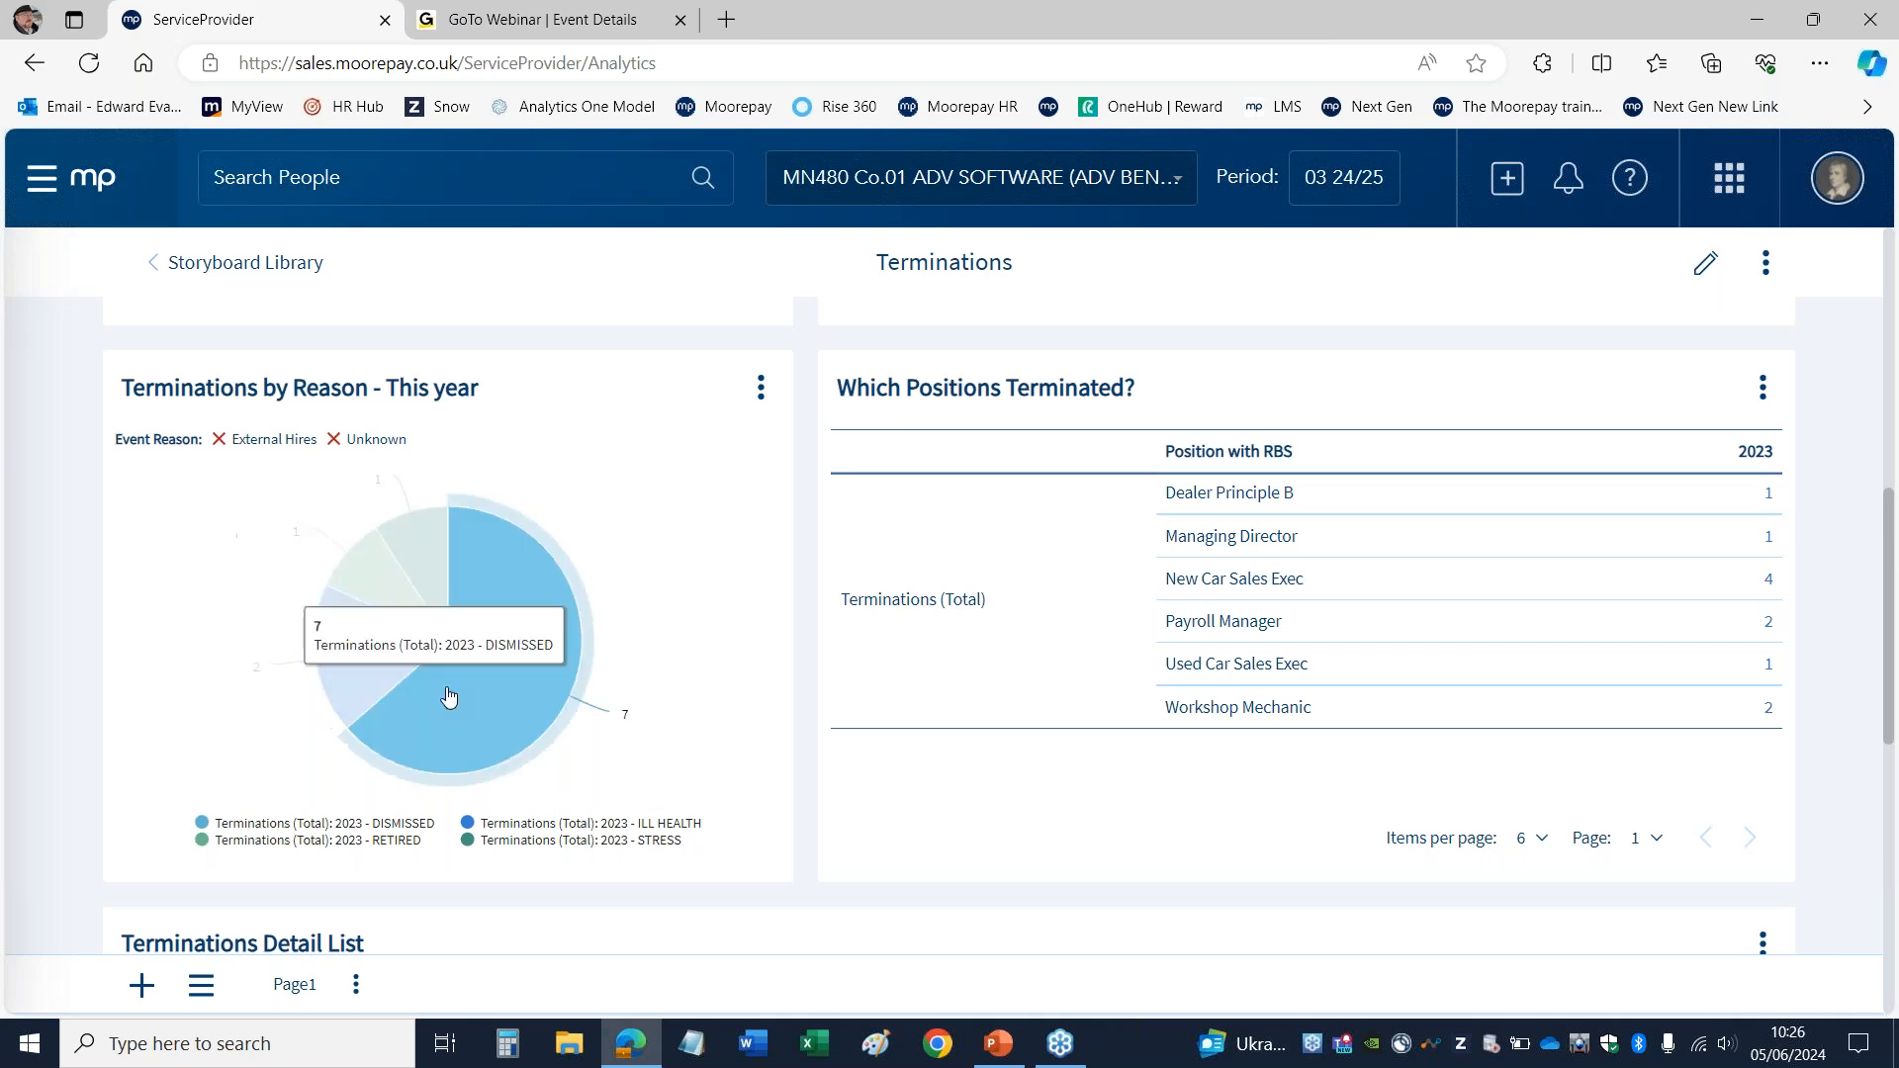
{"action": "left_click", "coordinate": [448, 697]}
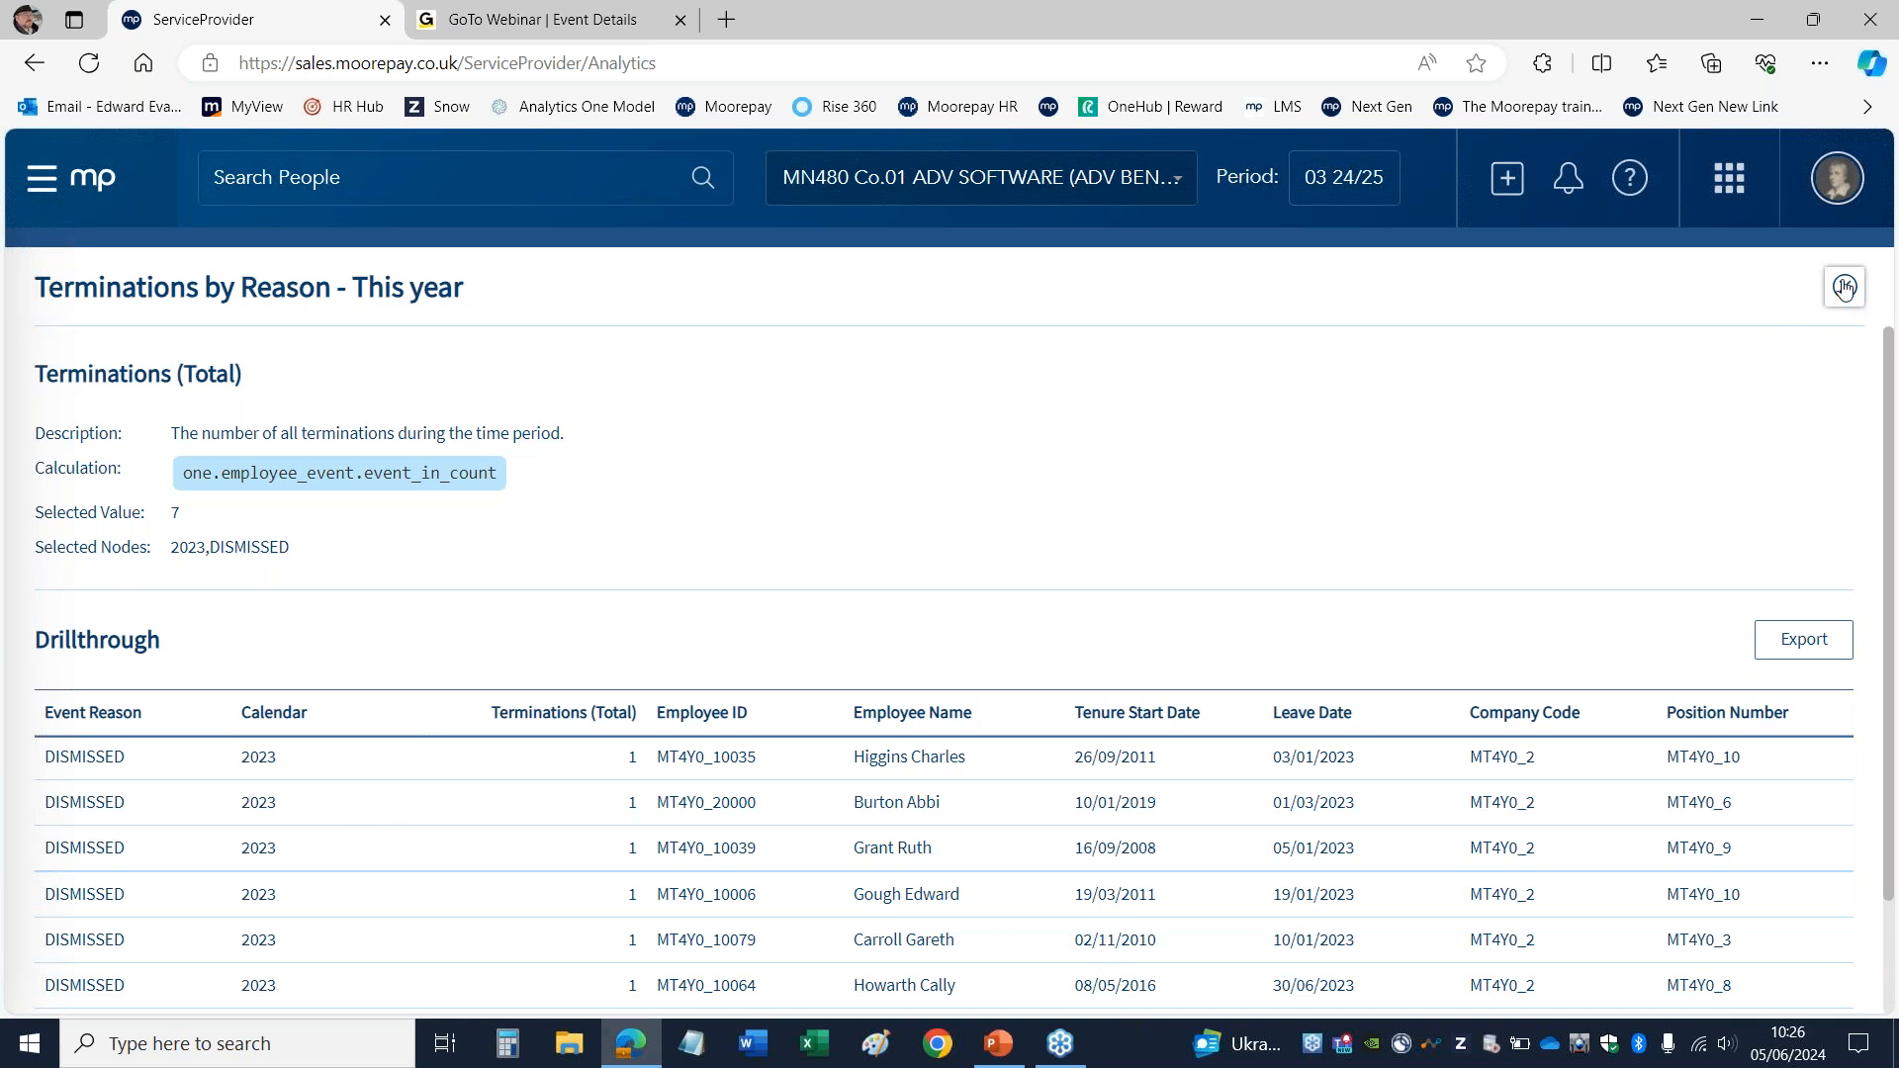
{"action": "left_click", "coordinate": [1846, 288]}
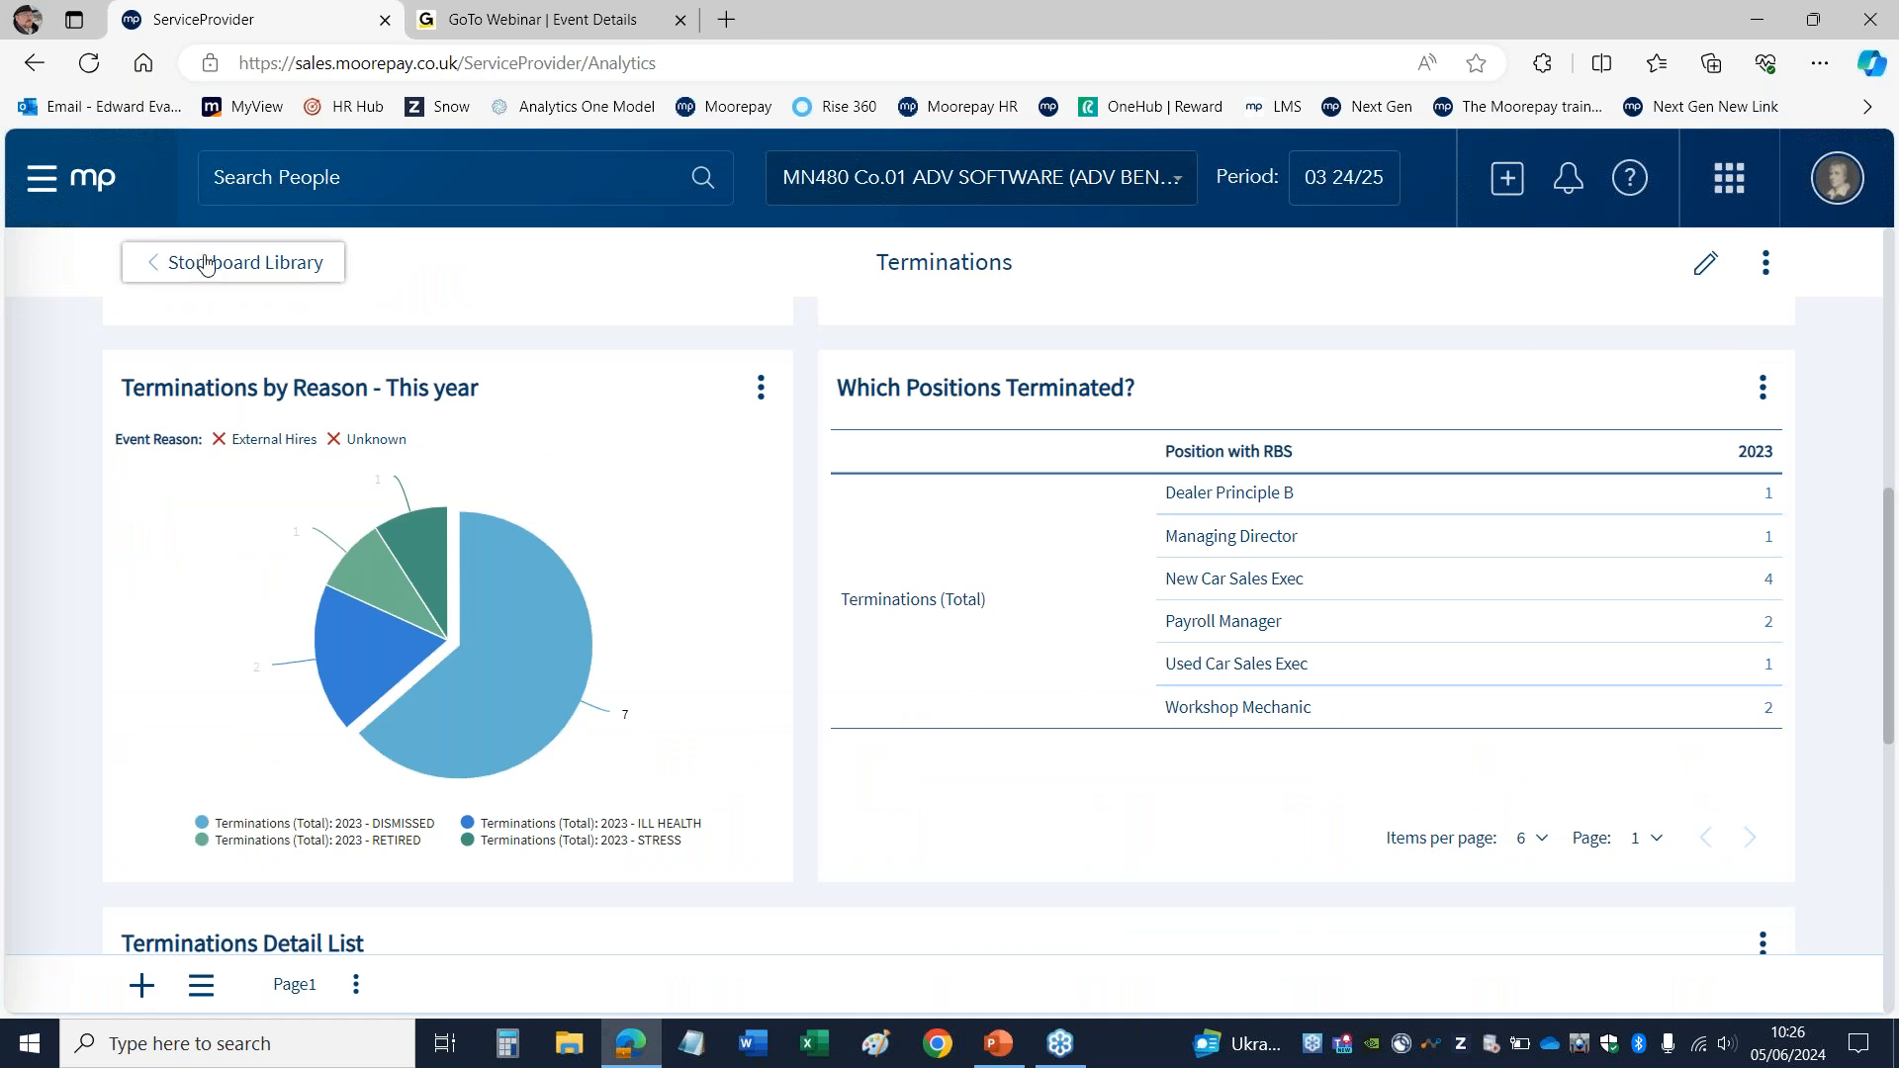
Step: Go back to the dashboard, reopen the Hiring storyboard and look through its tiles down to Positions Hired Into
{"action": "left_click", "coordinate": [208, 263]}
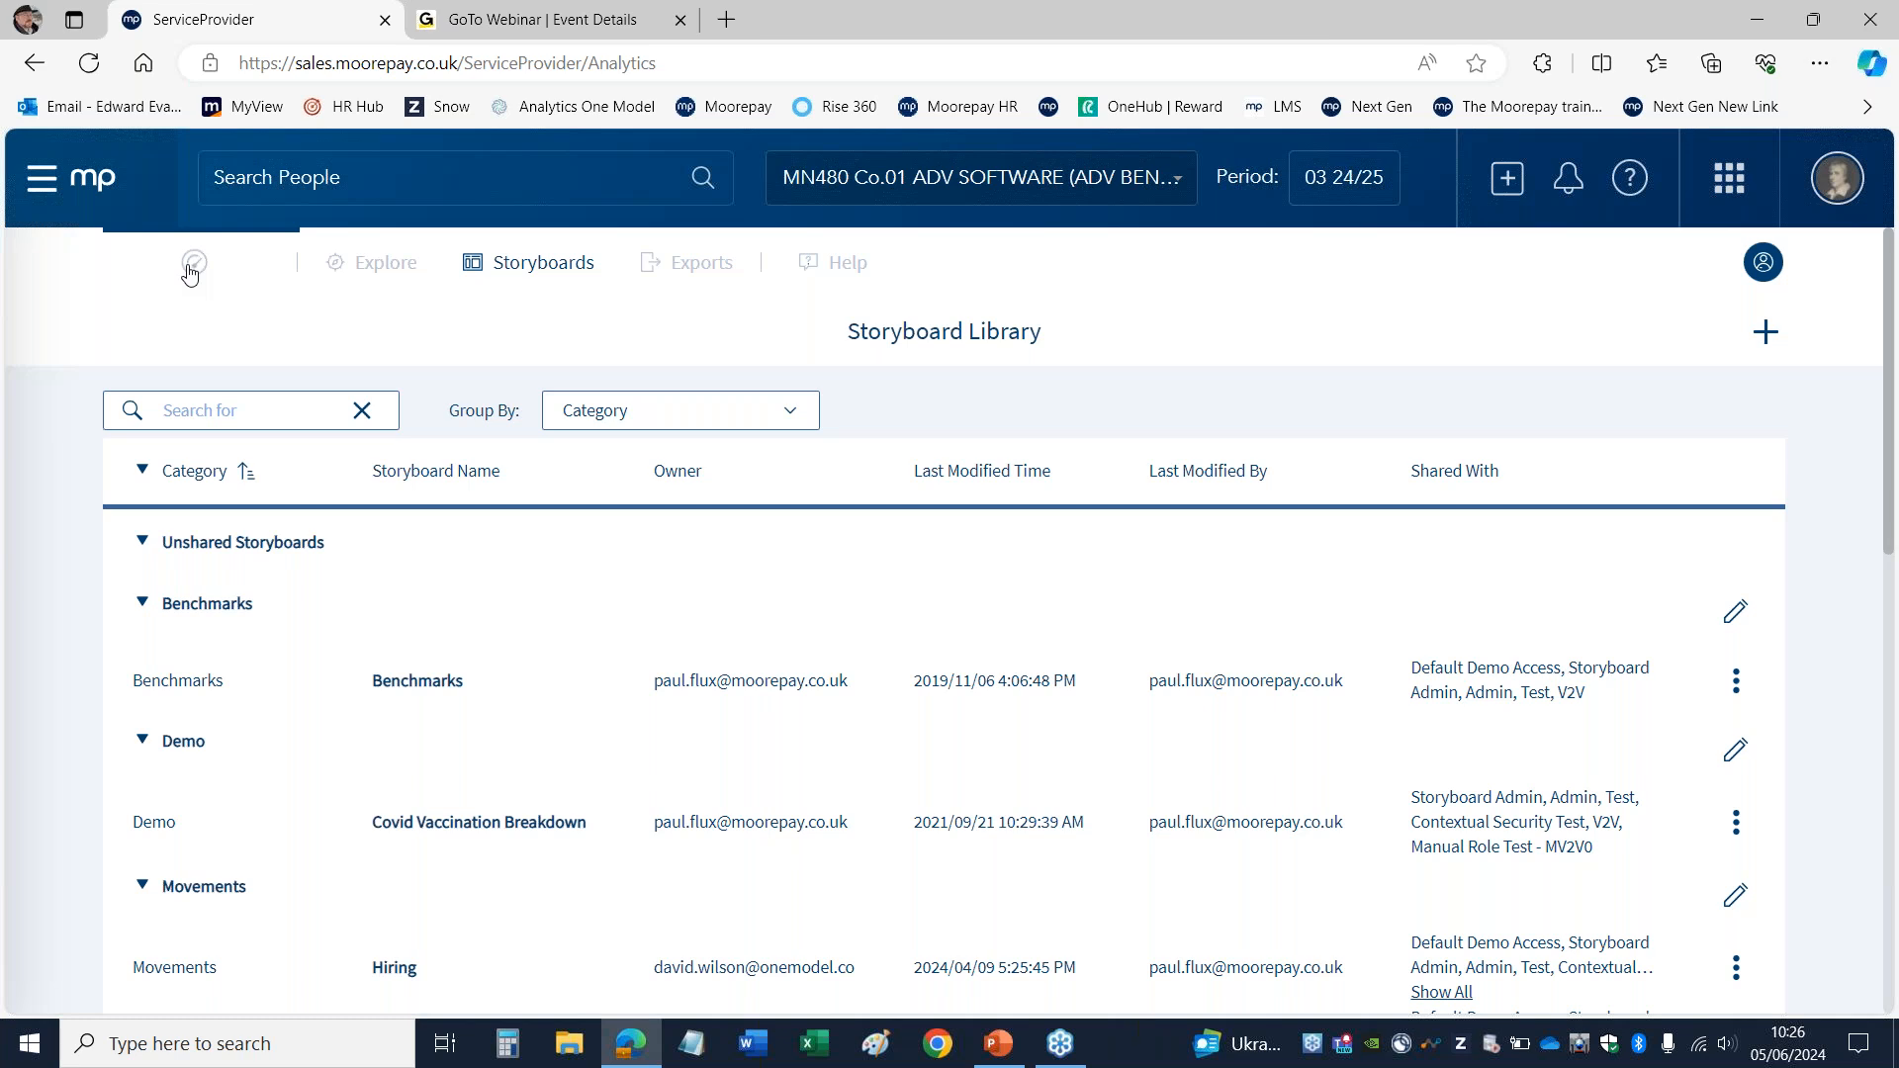
{"action": "left_click", "coordinate": [190, 265]}
{"action": "left_click", "coordinate": [719, 502]}
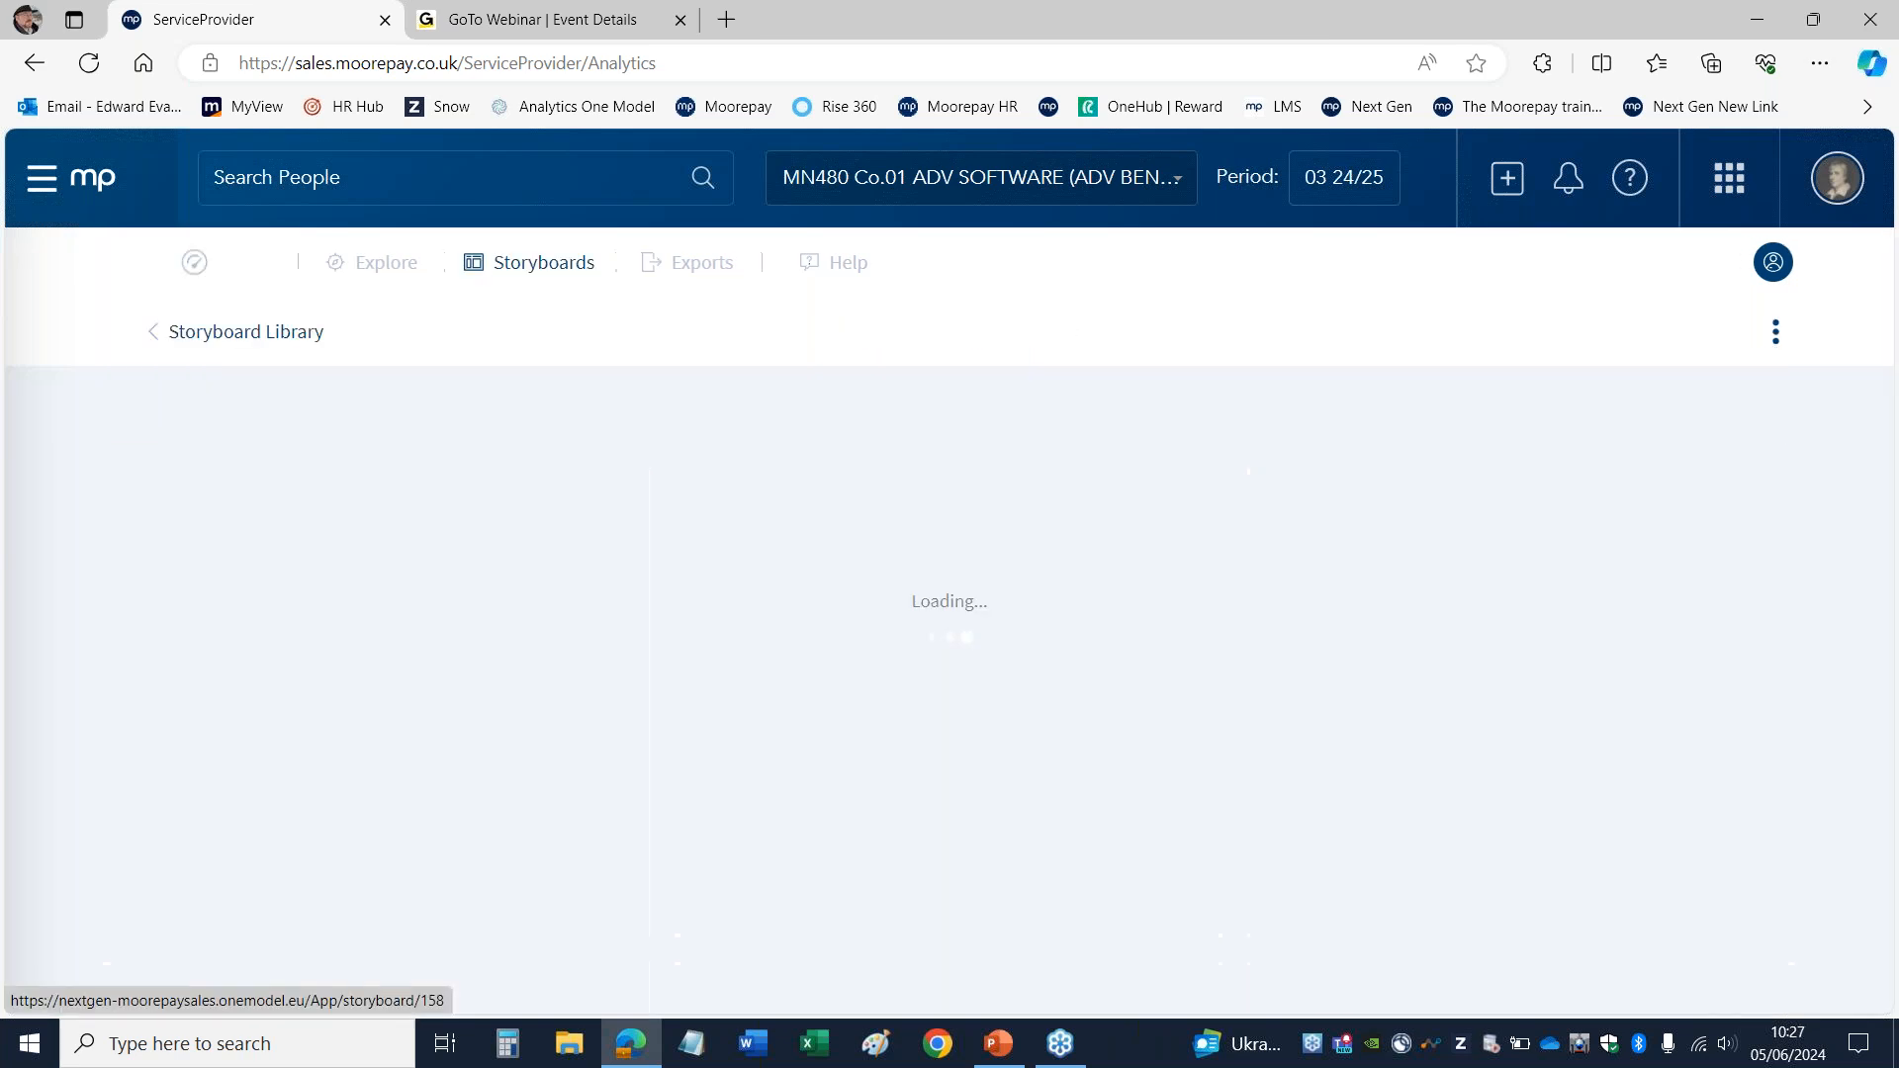
{"action": "scroll", "coordinate": [1896, 395], "scroll_direction": "down", "scroll_amount": 6}
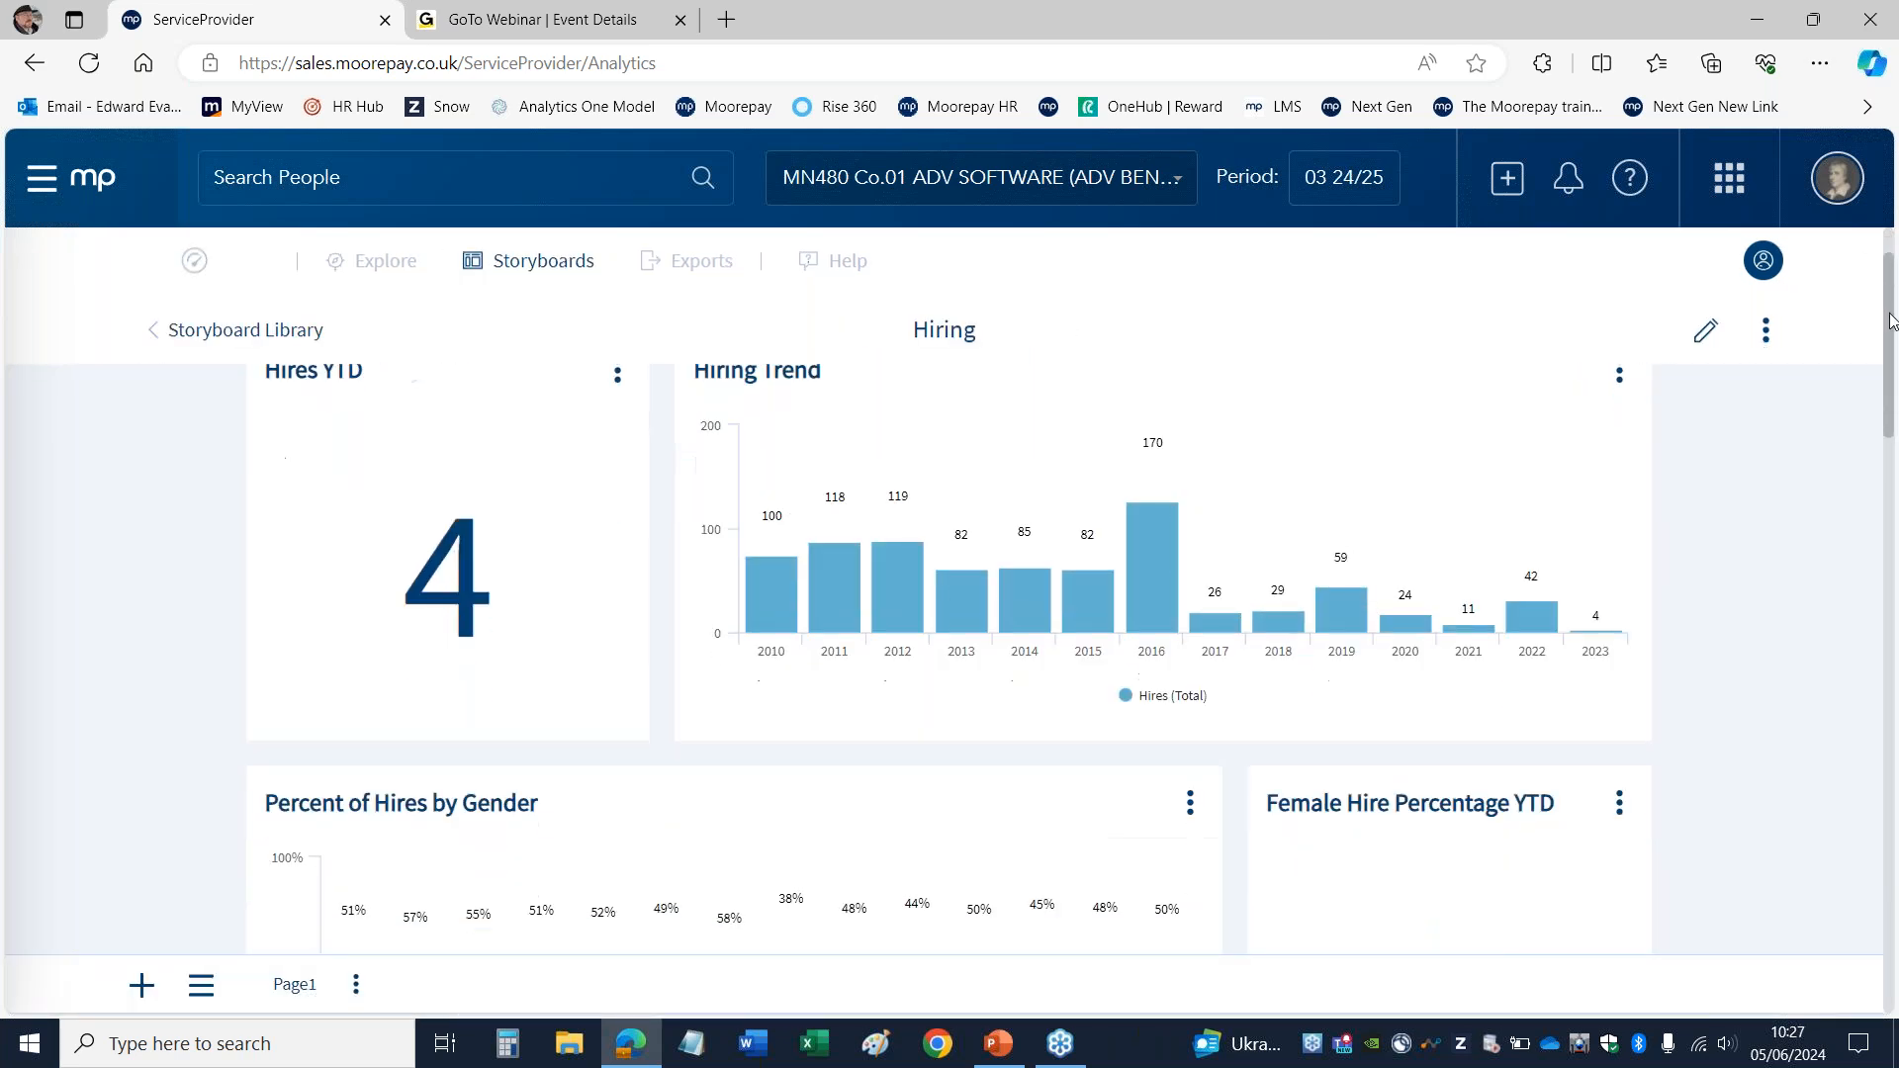
{"action": "left_click_drag", "start_coordinate": [1895, 445], "coordinate": [1895, 682]}
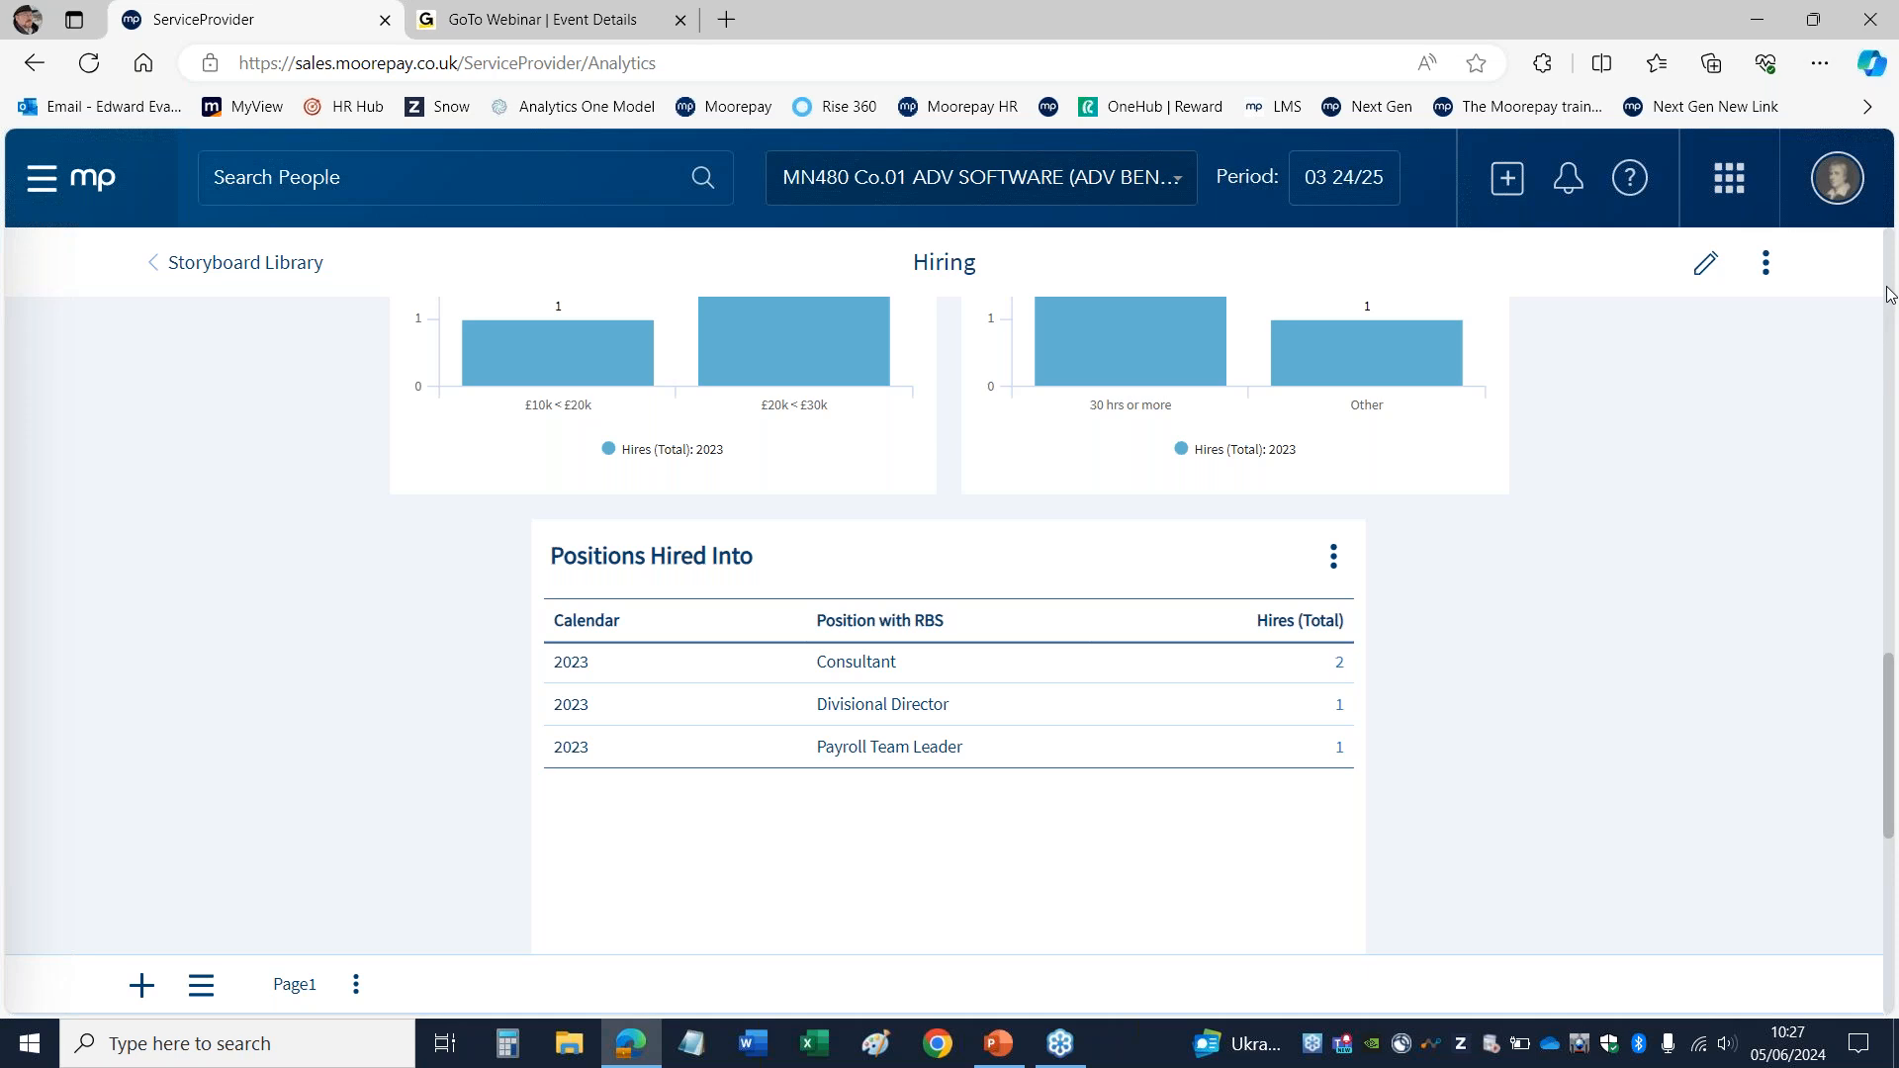
{"action": "scroll", "coordinate": [1890, 293], "scroll_direction": "up", "scroll_amount": 6}
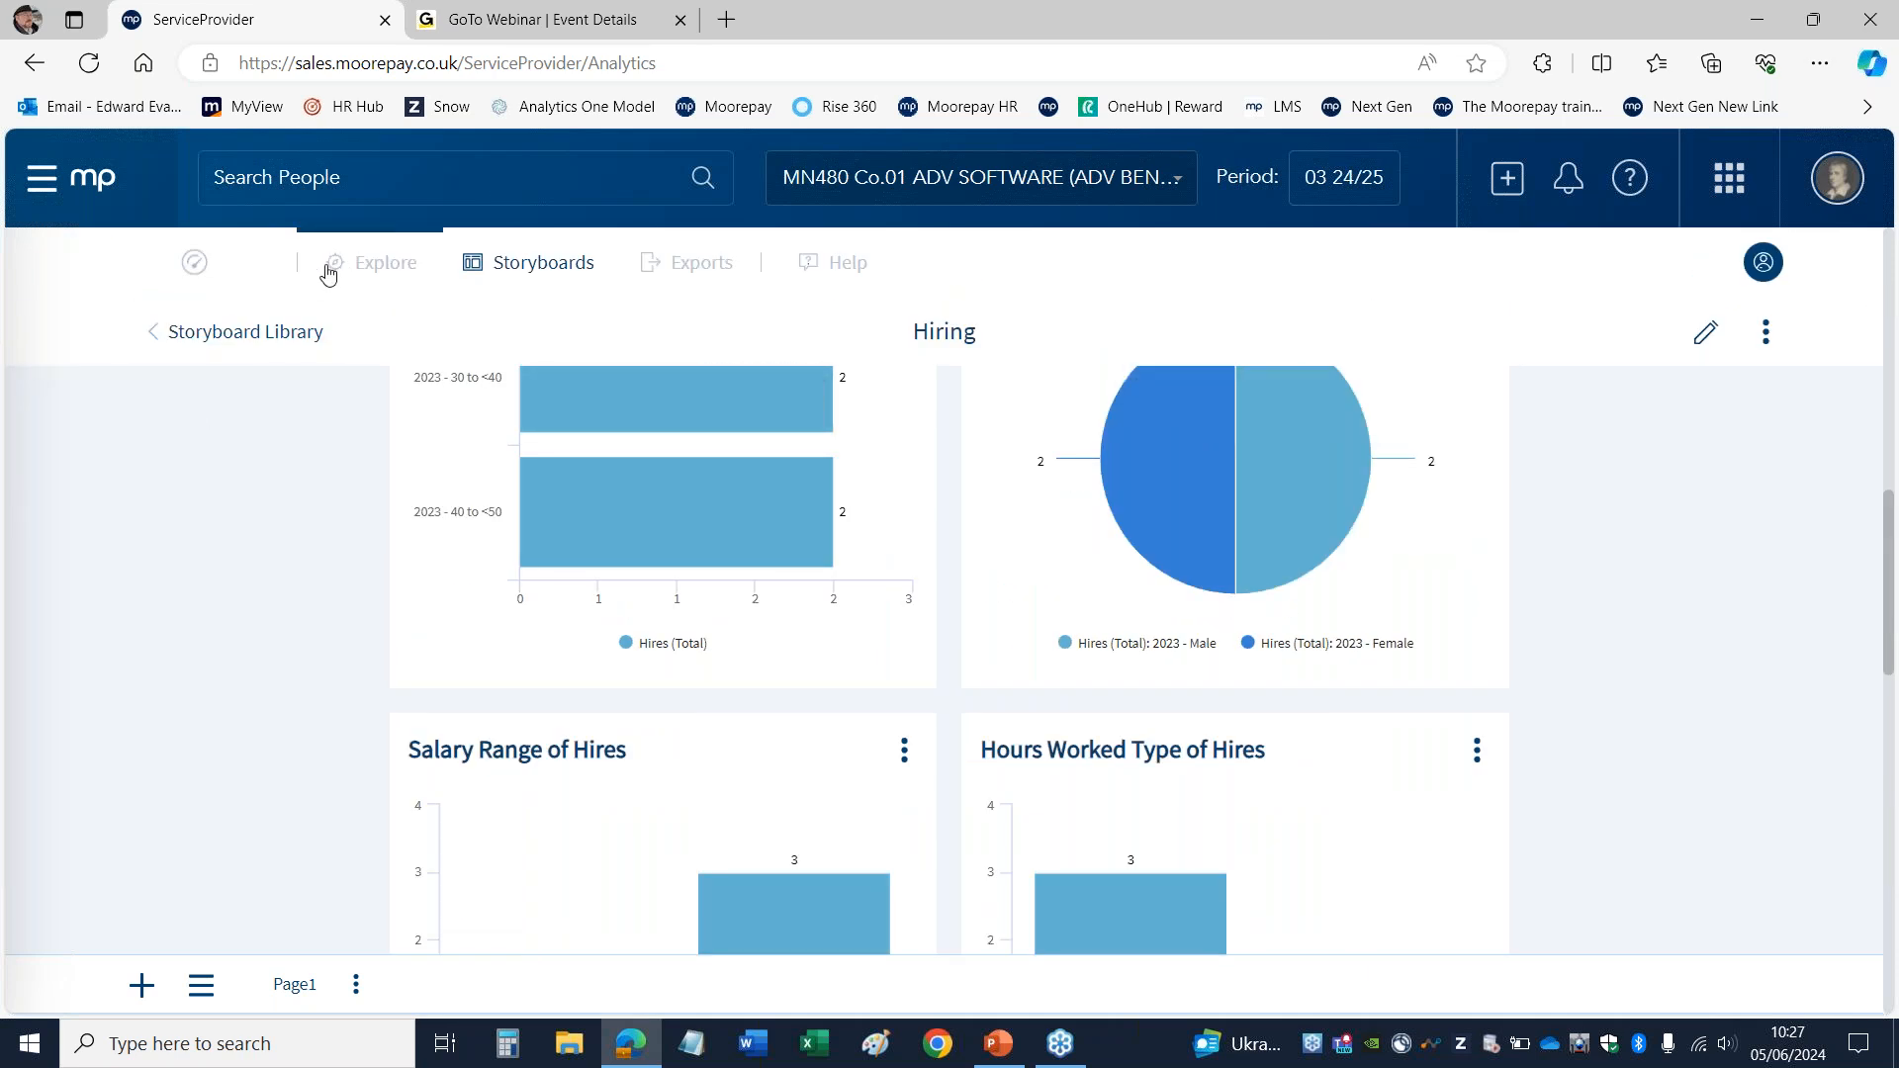
Step: Return to the welcome dashboard and look over all of its tiles
{"action": "left_click", "coordinate": [178, 267]}
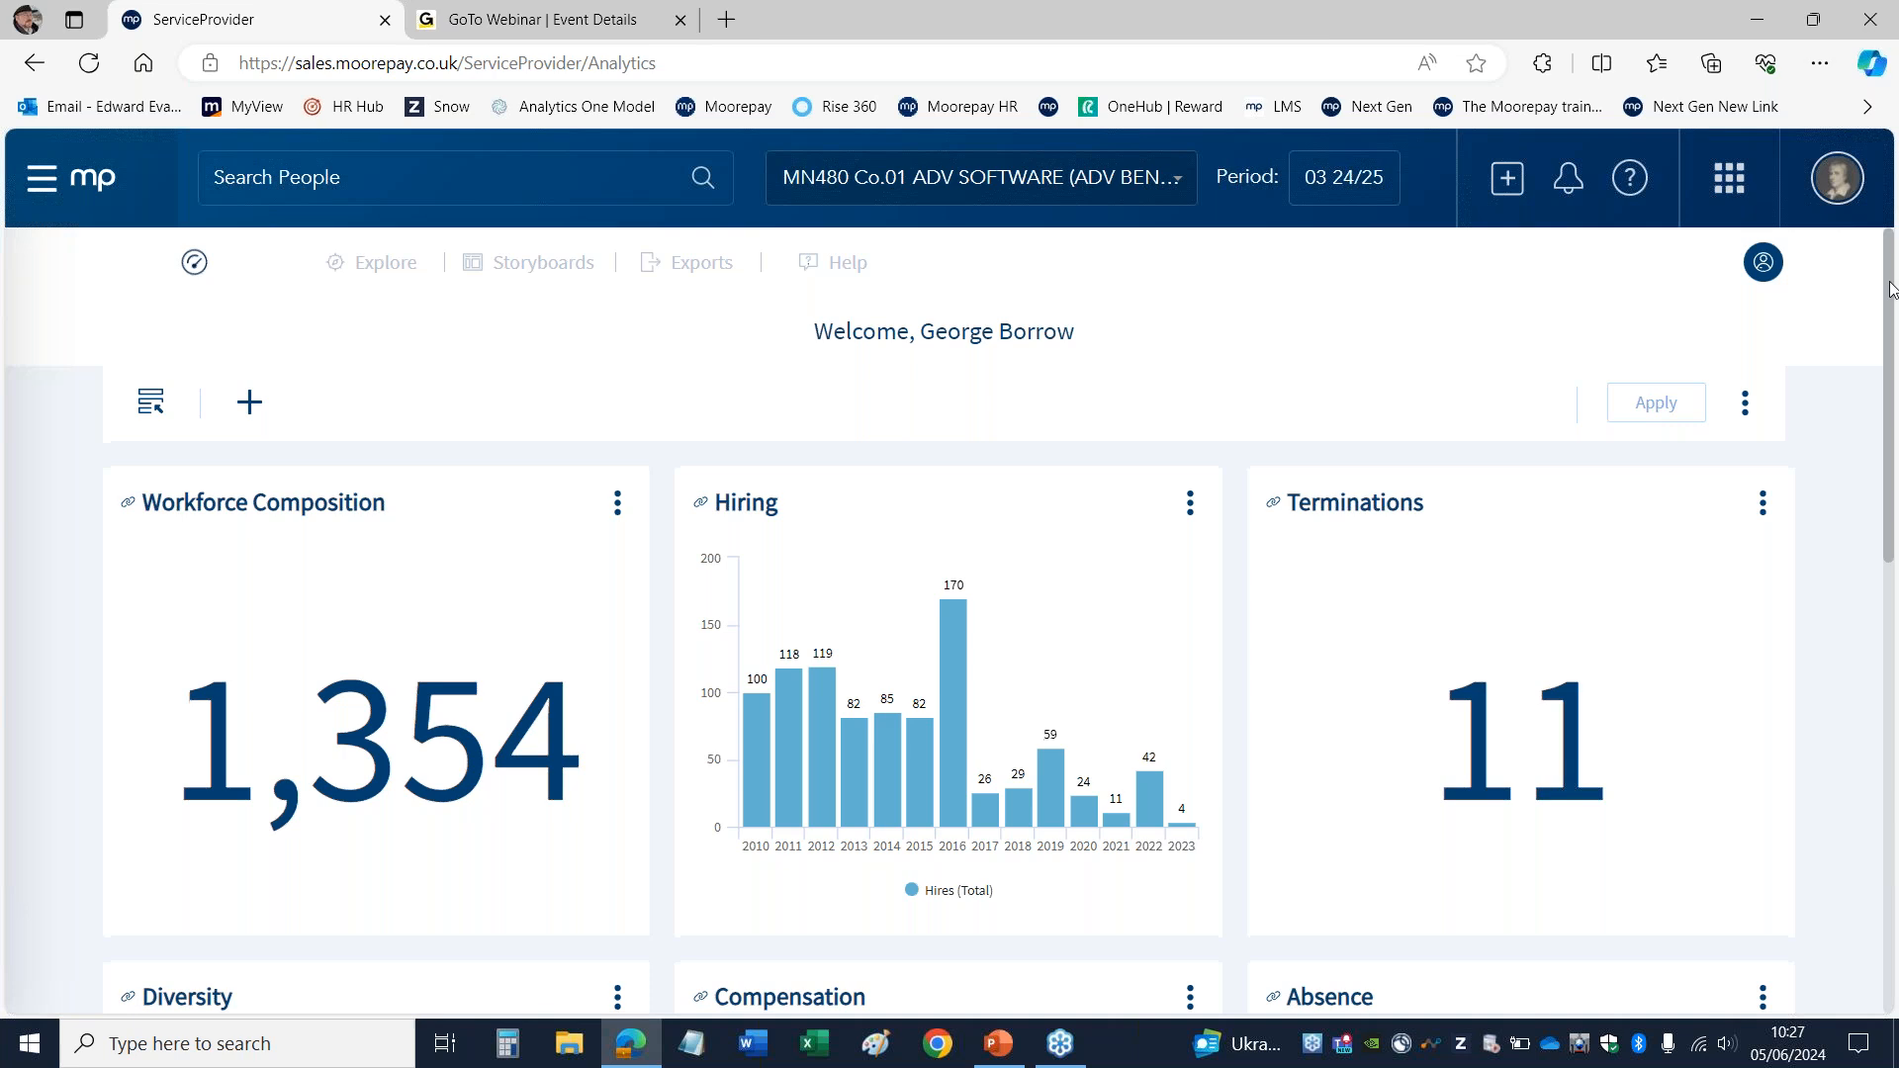
{"action": "scroll", "coordinate": [1895, 426], "scroll_direction": "down", "scroll_amount": 10}
{"action": "scroll", "coordinate": [1895, 590], "scroll_direction": "up", "scroll_amount": 10}
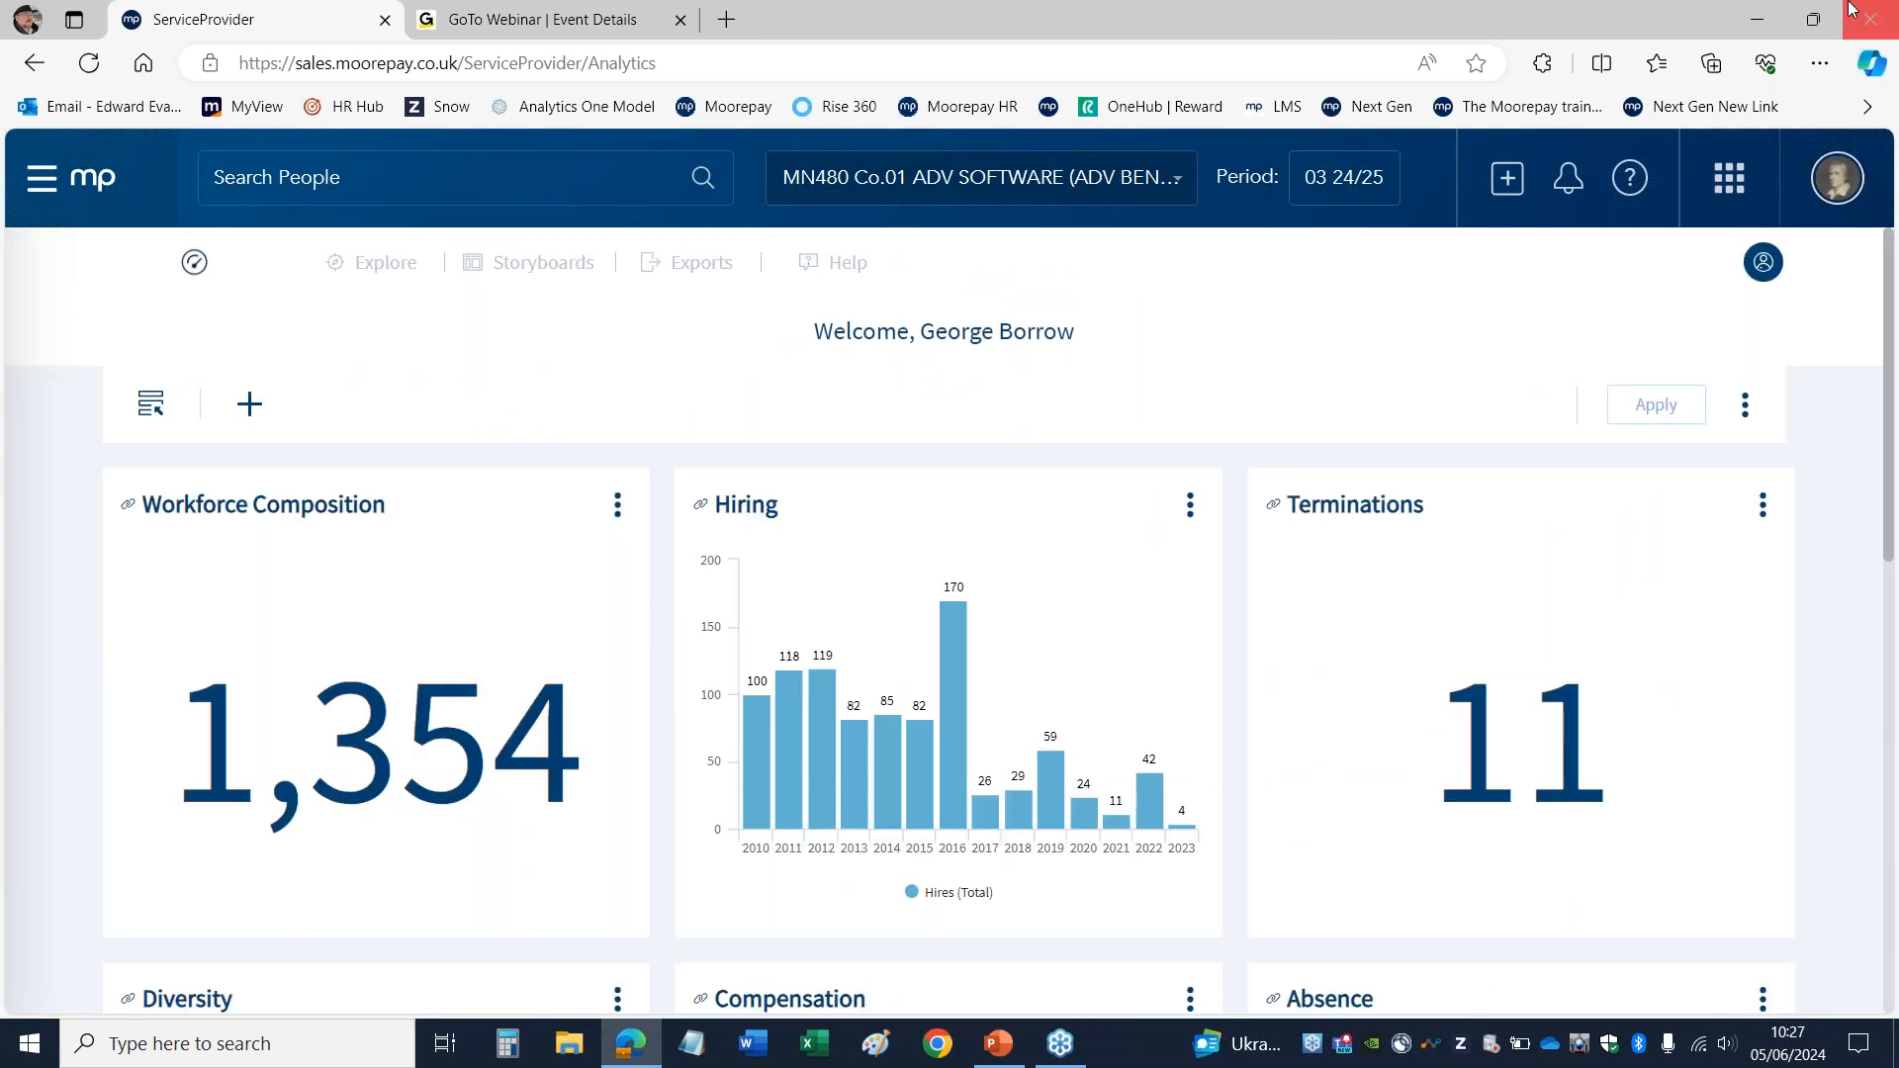
Step: Browse the Storyboard Library, and open and close the settings of the Absence storyboard in the Standard category
{"action": "left_click", "coordinate": [490, 265]}
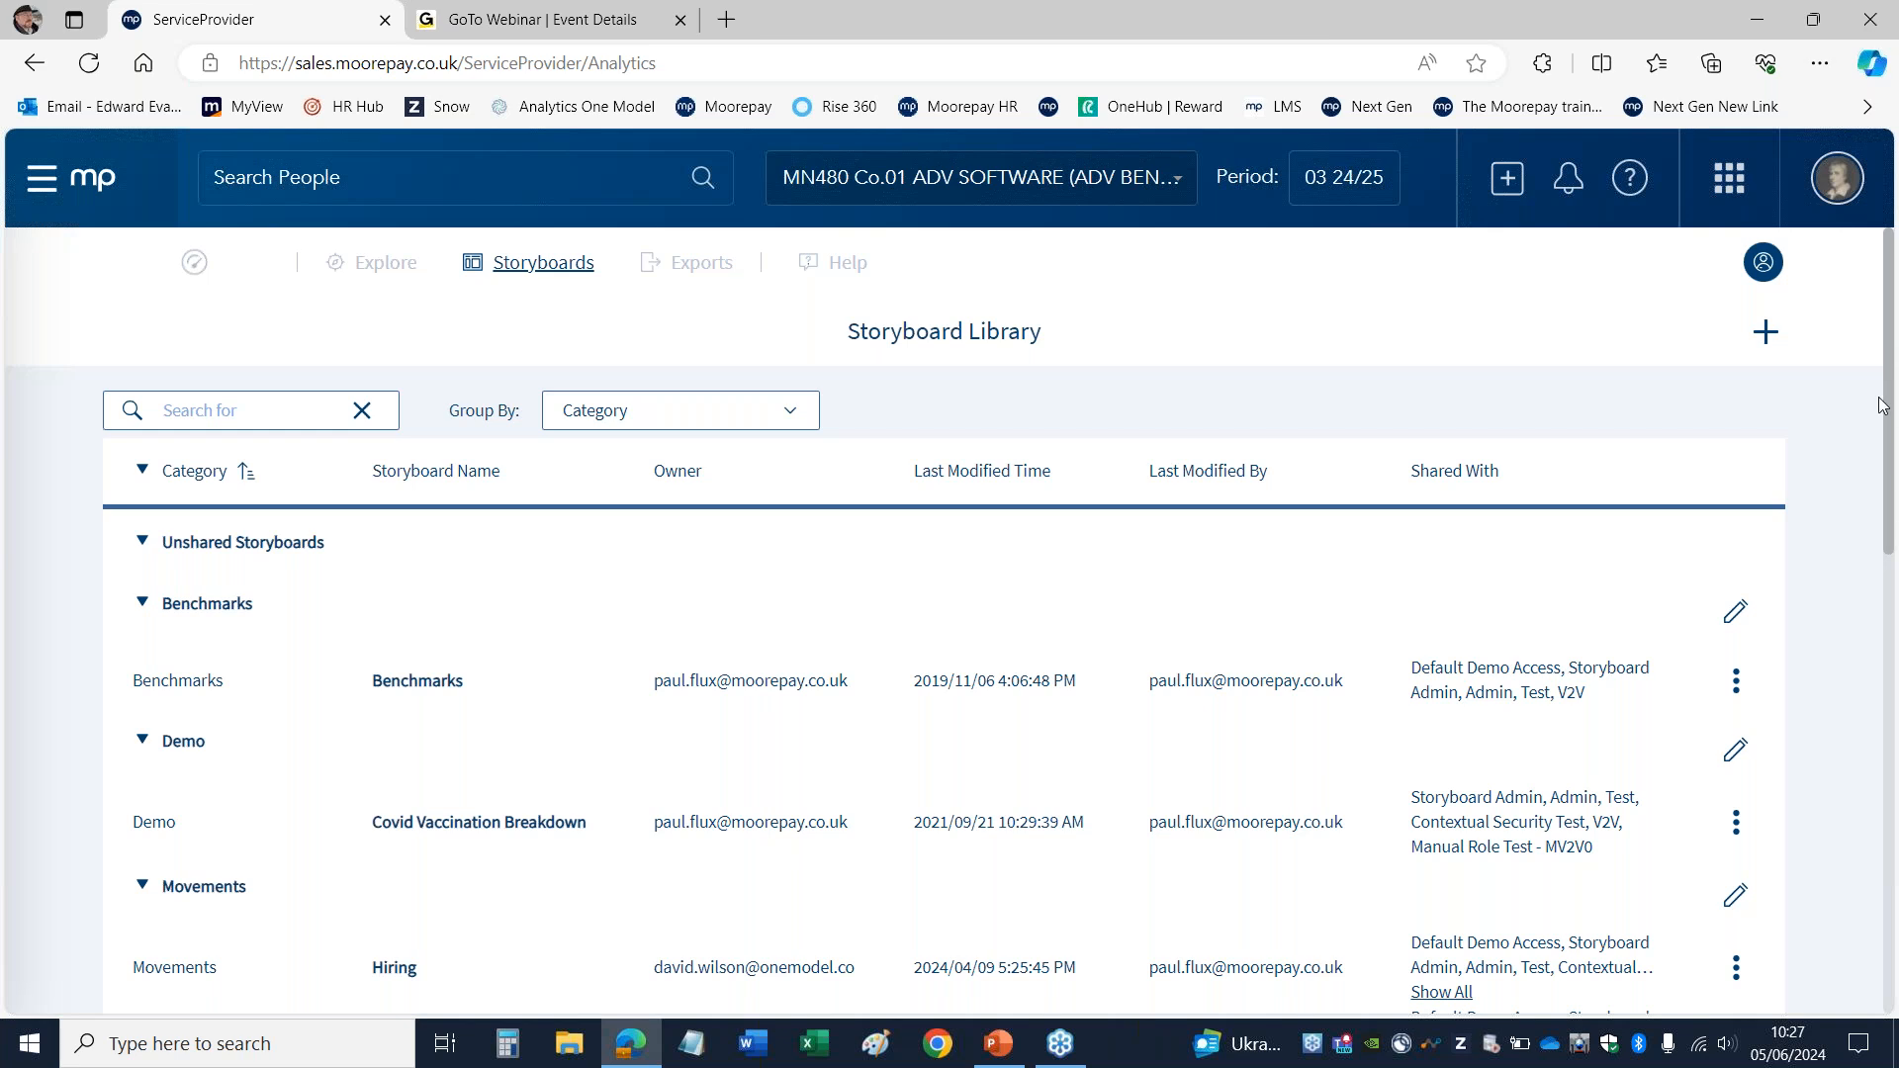
{"action": "scroll", "coordinate": [1893, 979], "scroll_direction": "down", "scroll_amount": 15}
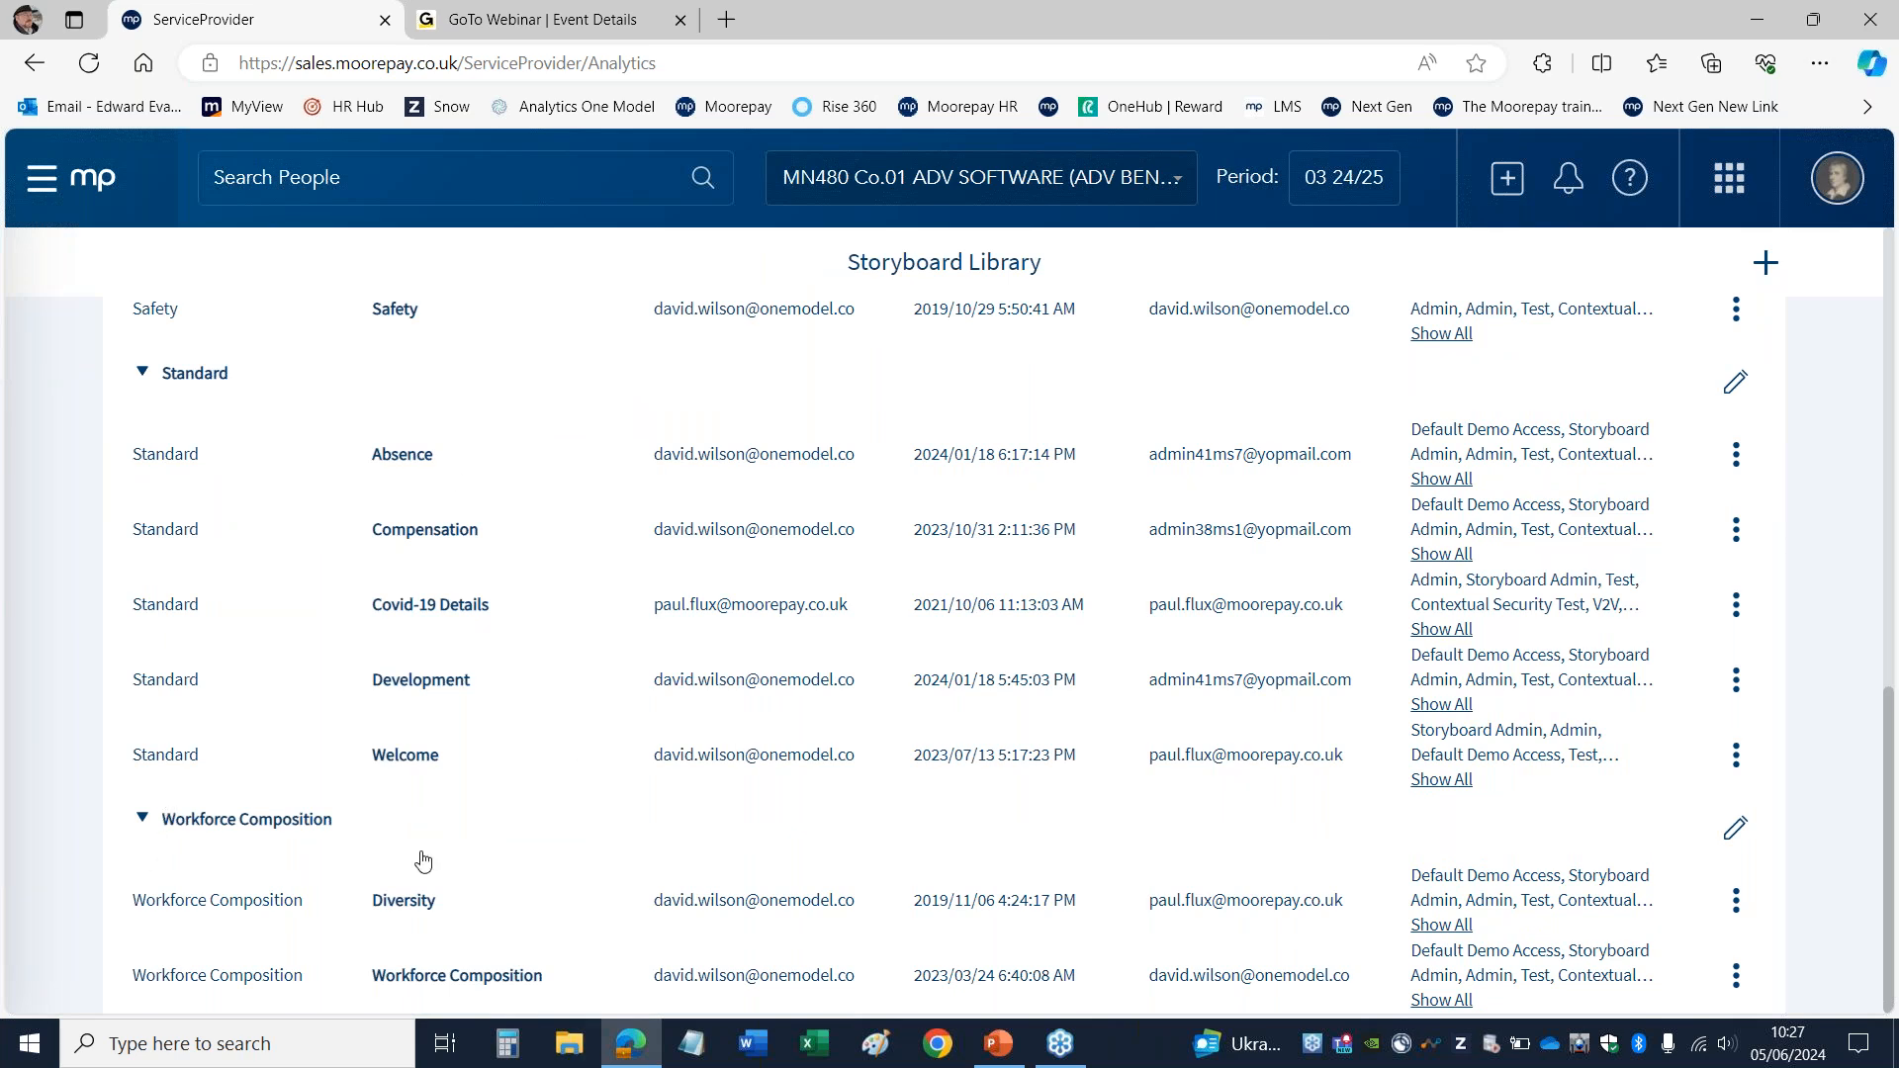
{"action": "left_click", "coordinate": [1735, 456]}
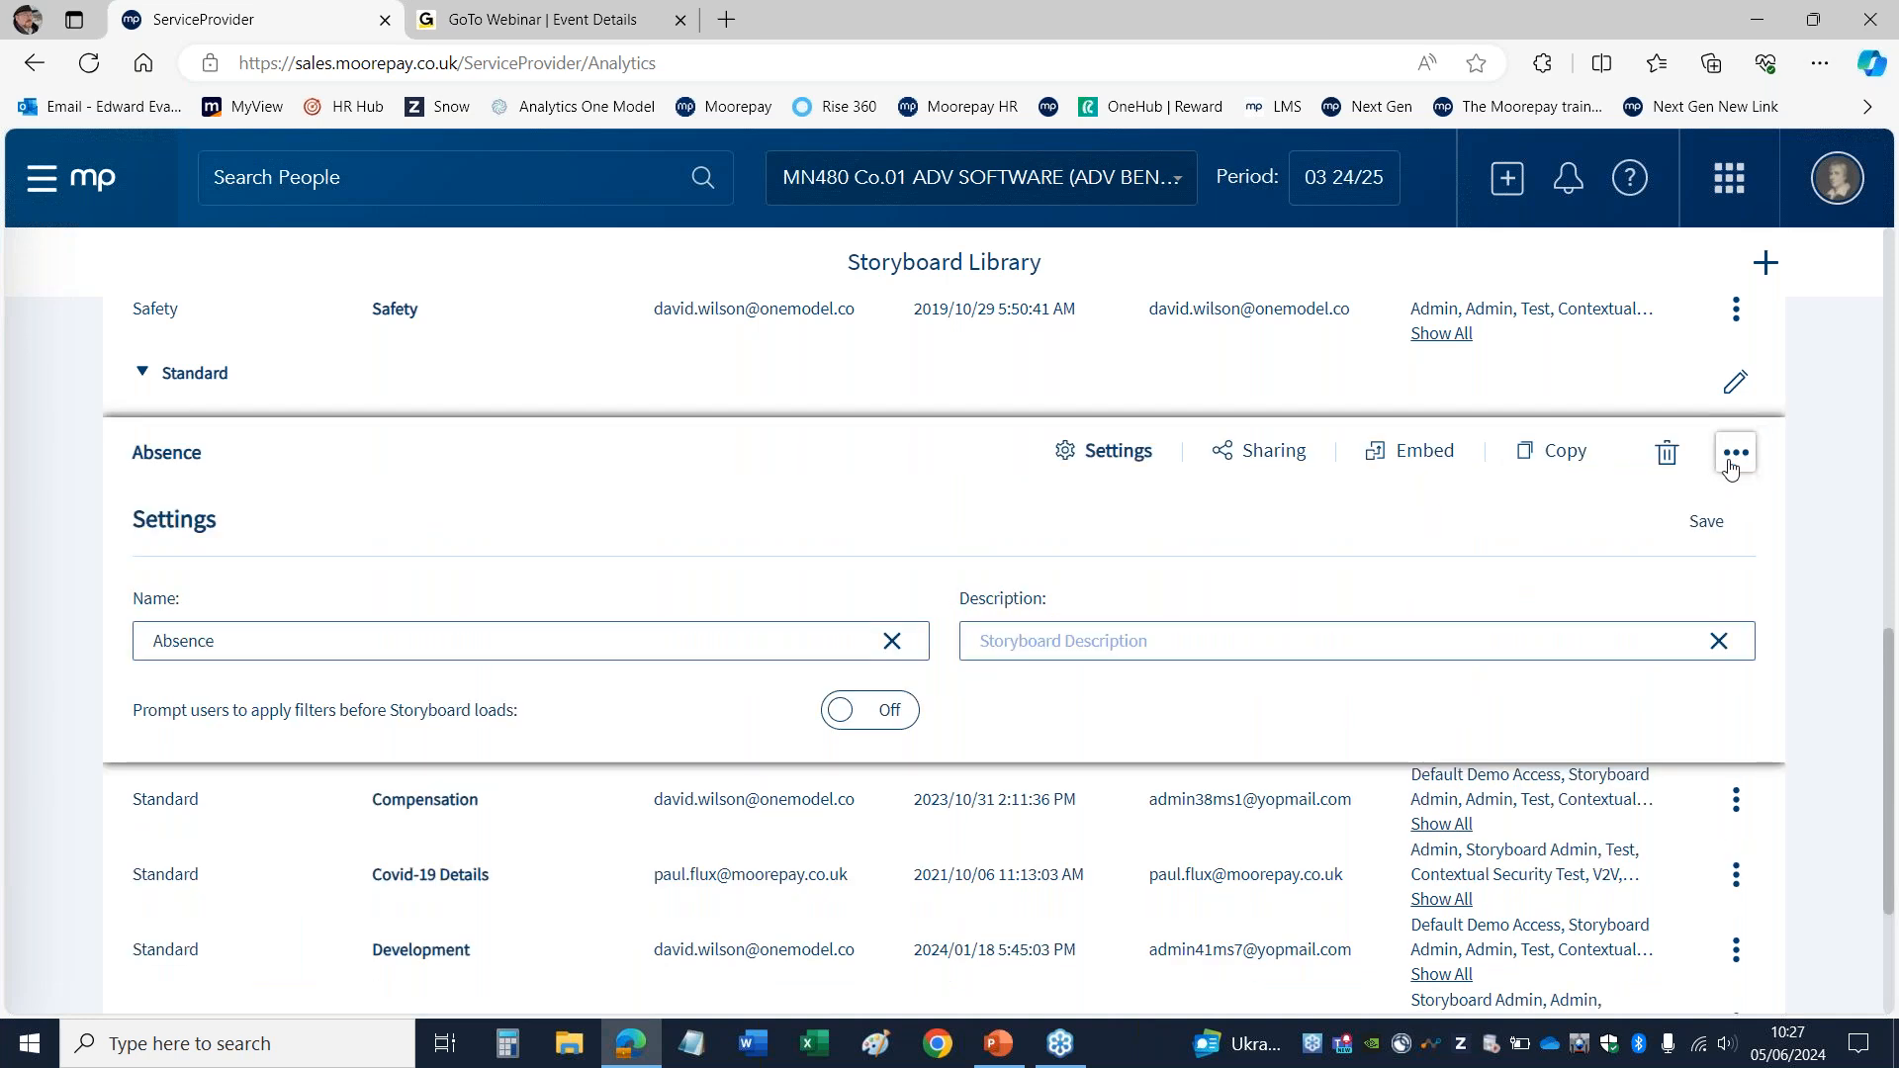
{"action": "left_click", "coordinate": [1734, 455]}
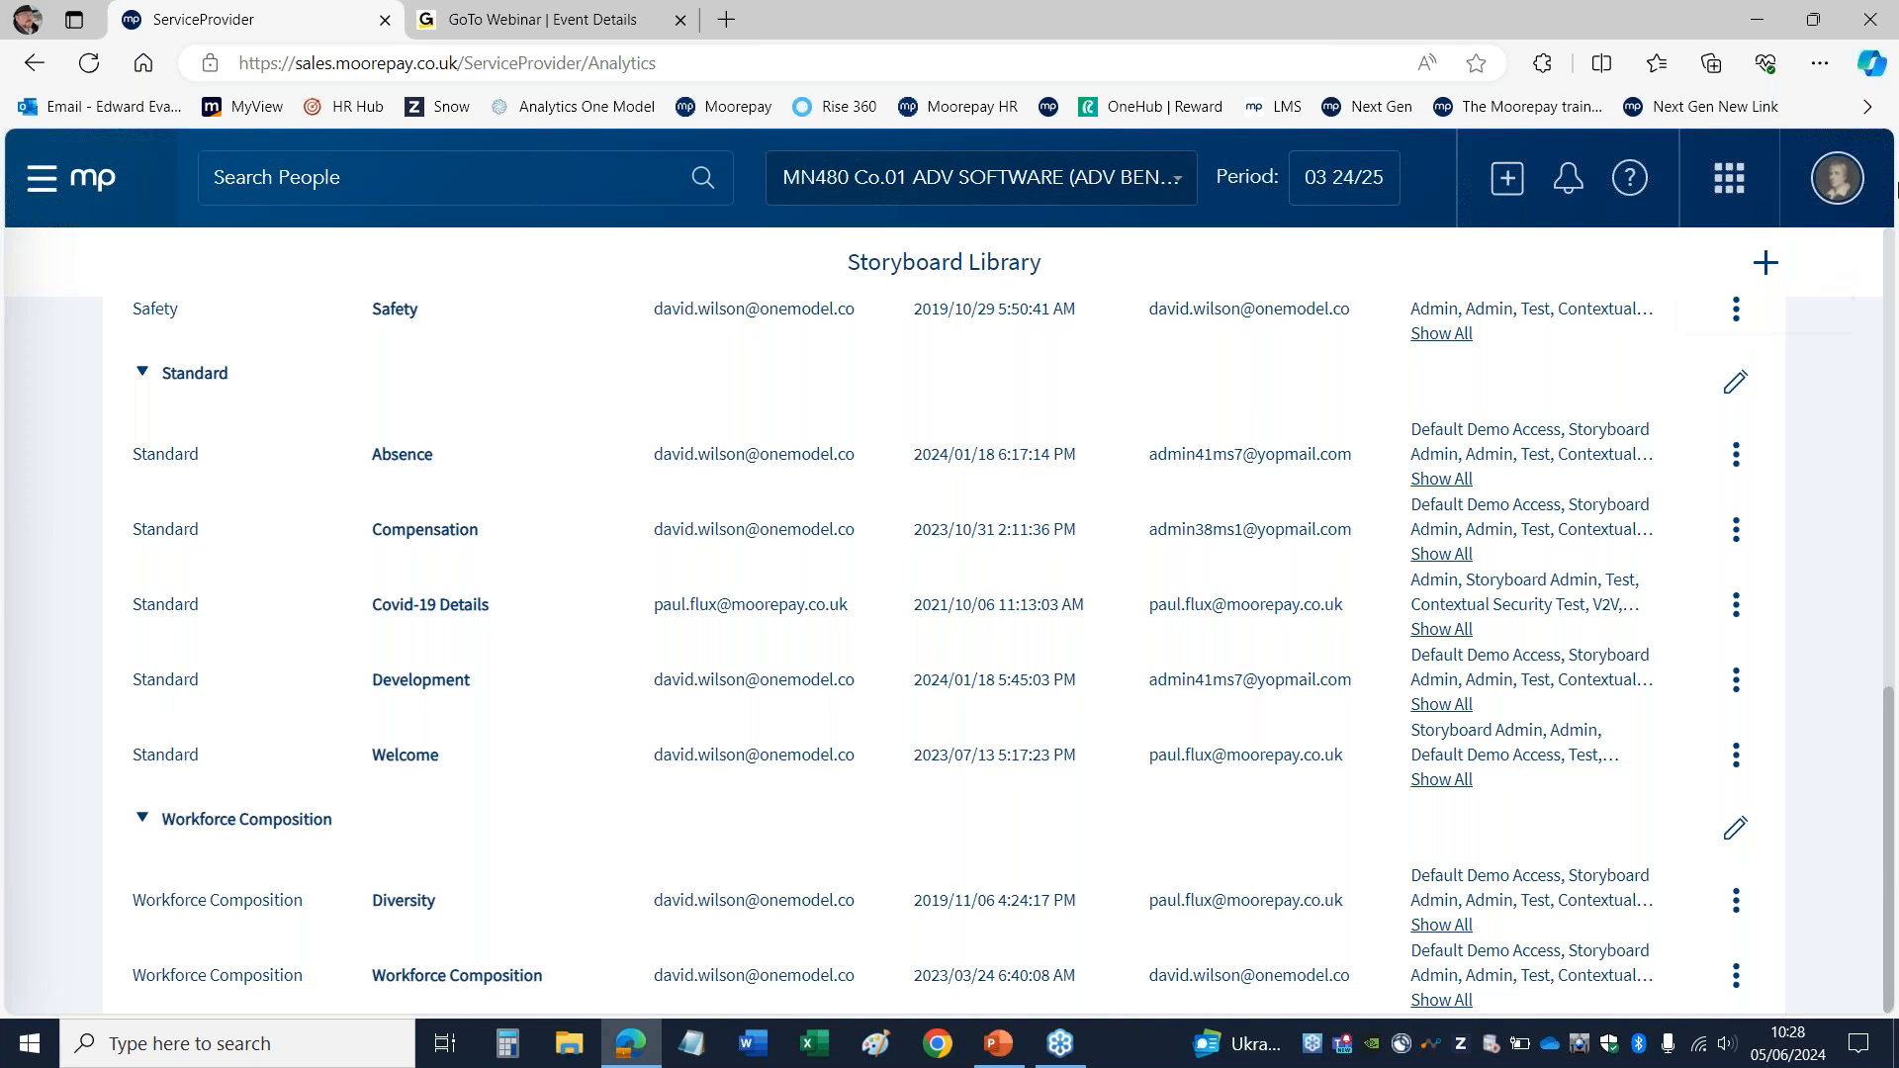
{"action": "scroll", "coordinate": [1855, 265], "scroll_direction": "up", "scroll_amount": 10}
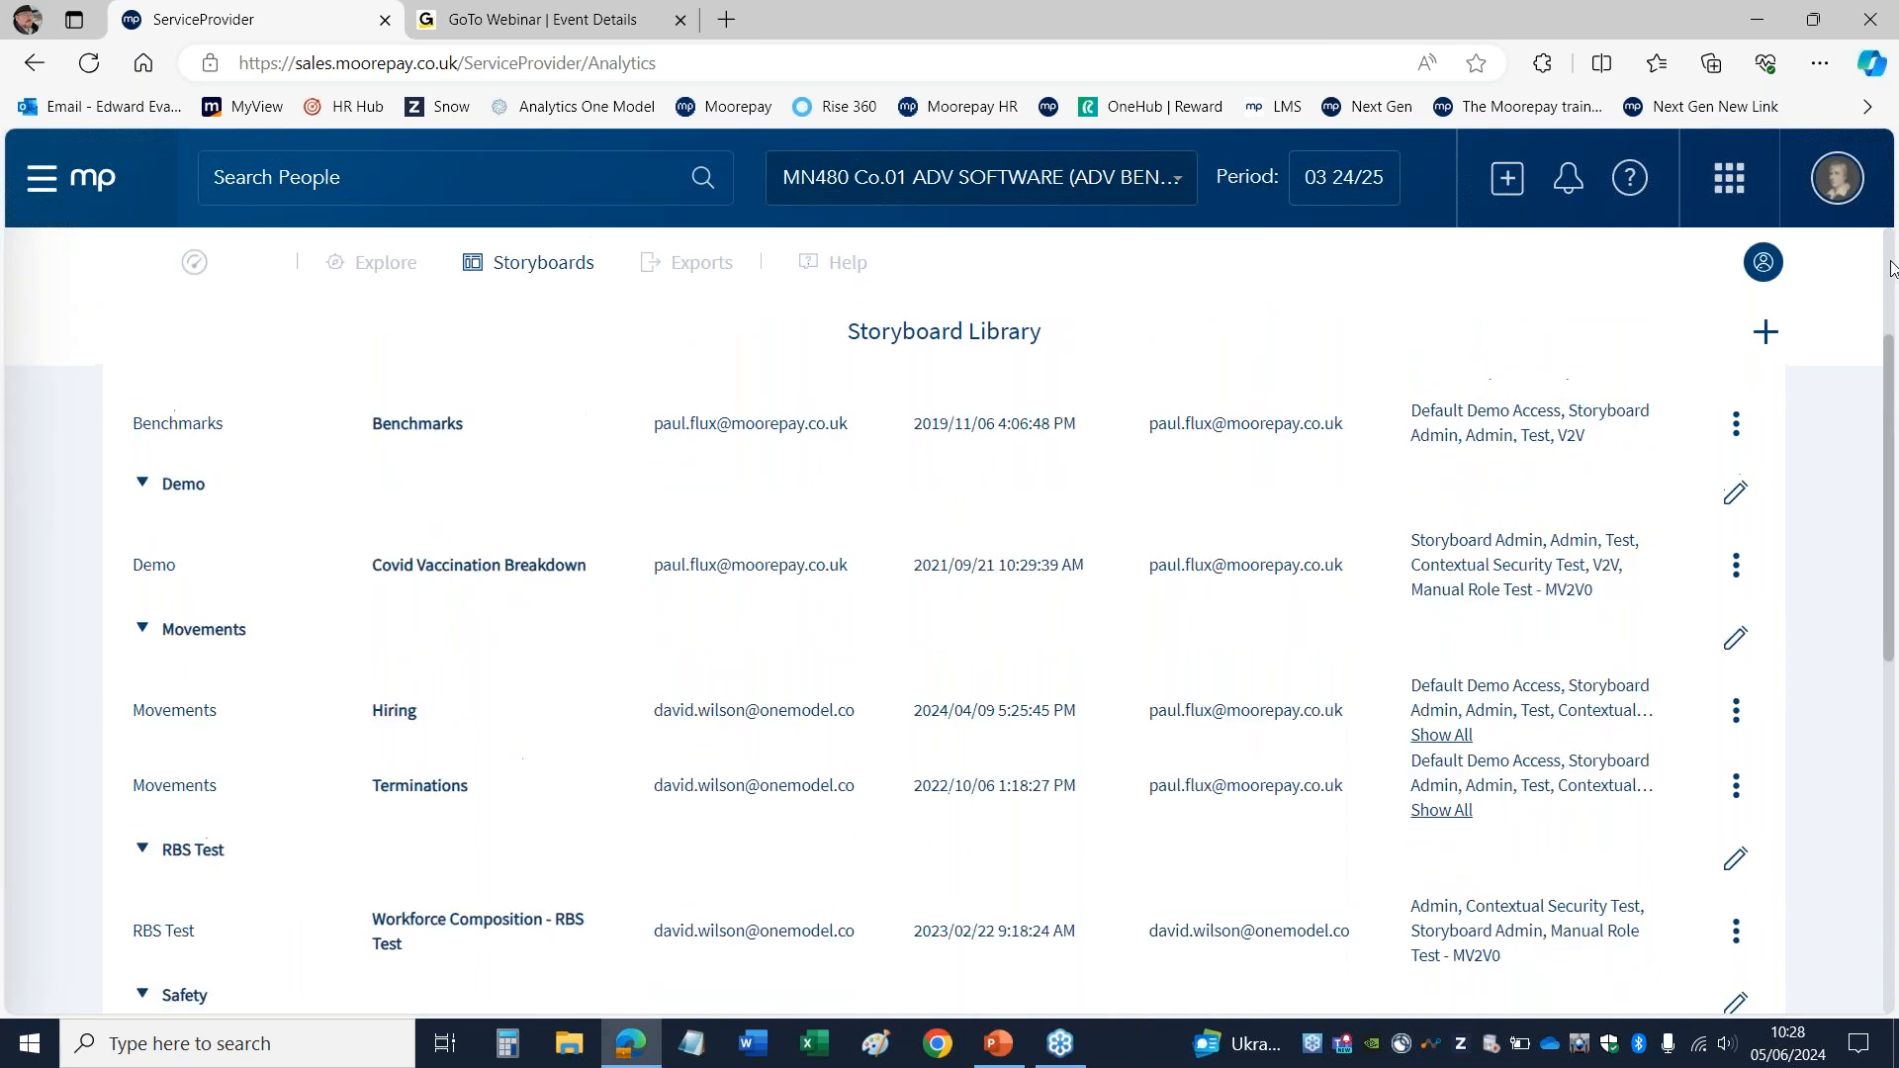
Step: Leave the Storyboard Library for Explore, review the visualization types and choose Basic Chart
{"action": "left_click", "coordinate": [222, 279]}
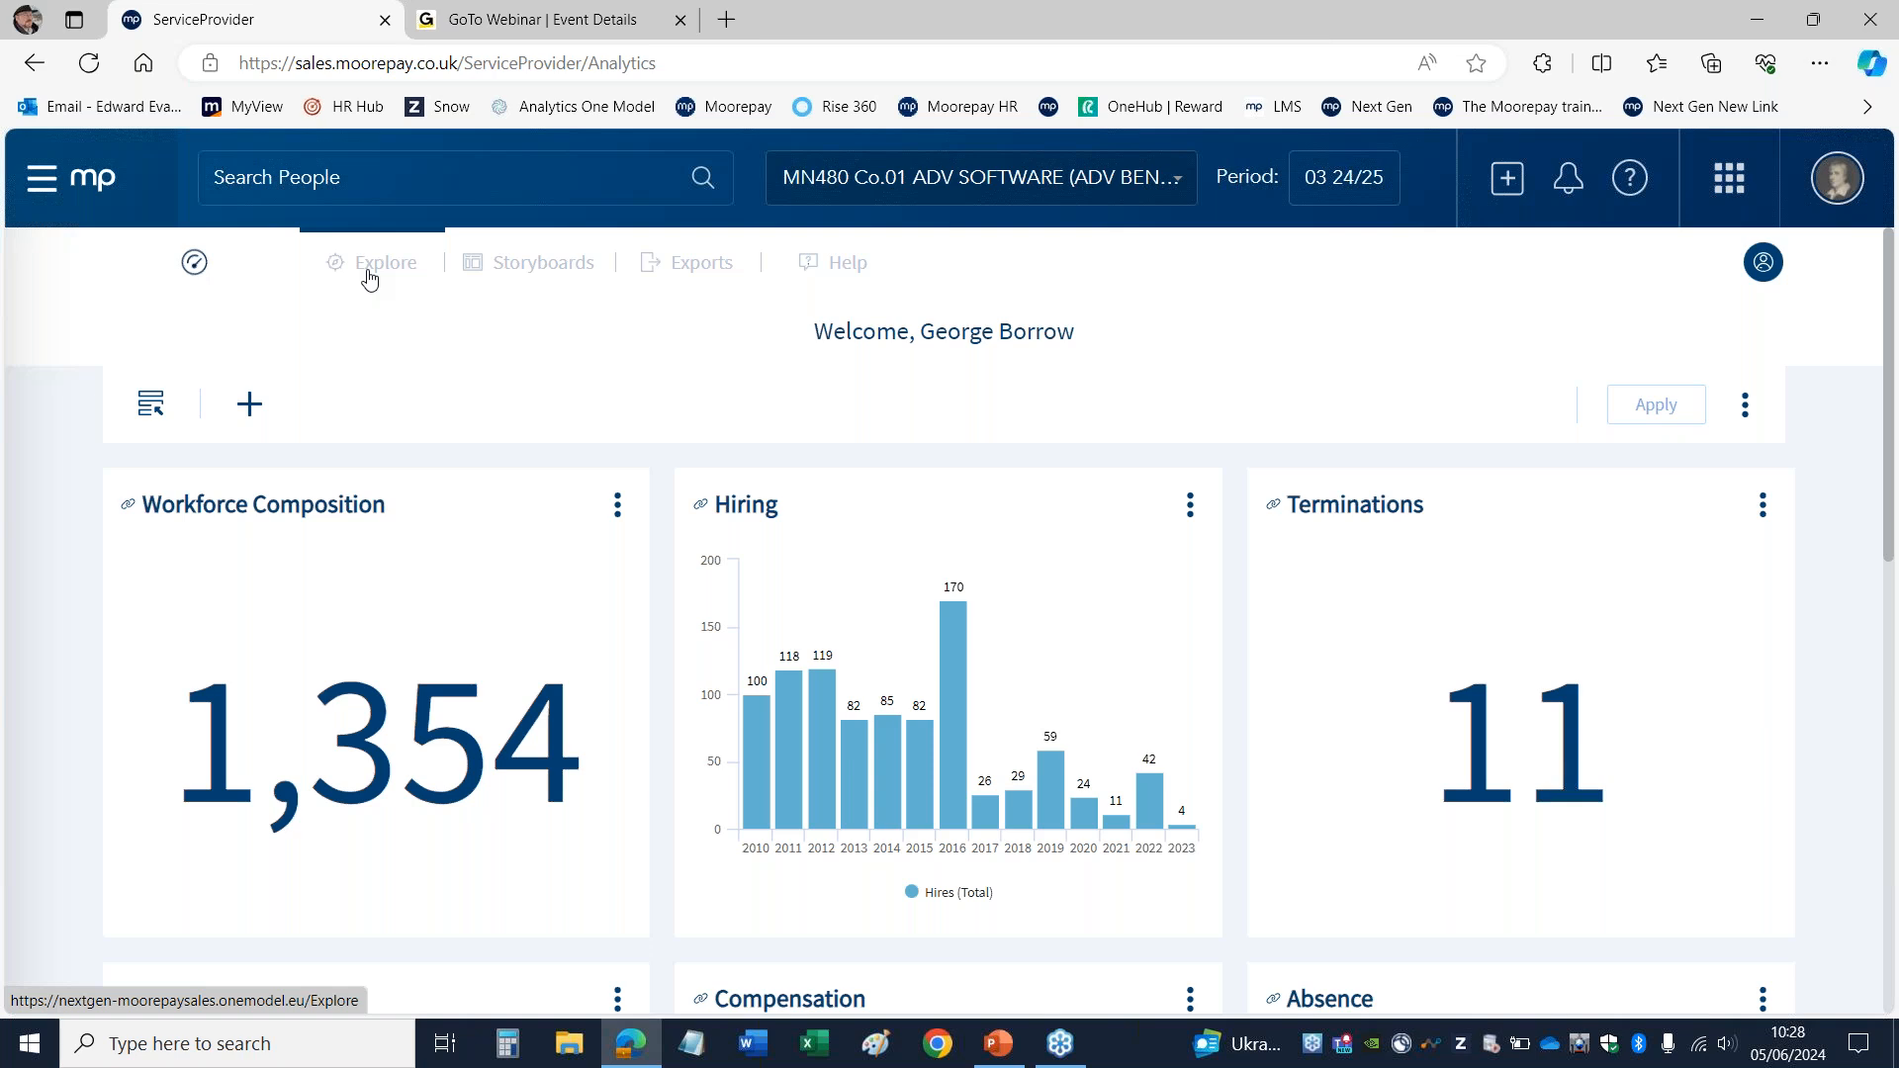
{"action": "left_click", "coordinate": [368, 278]}
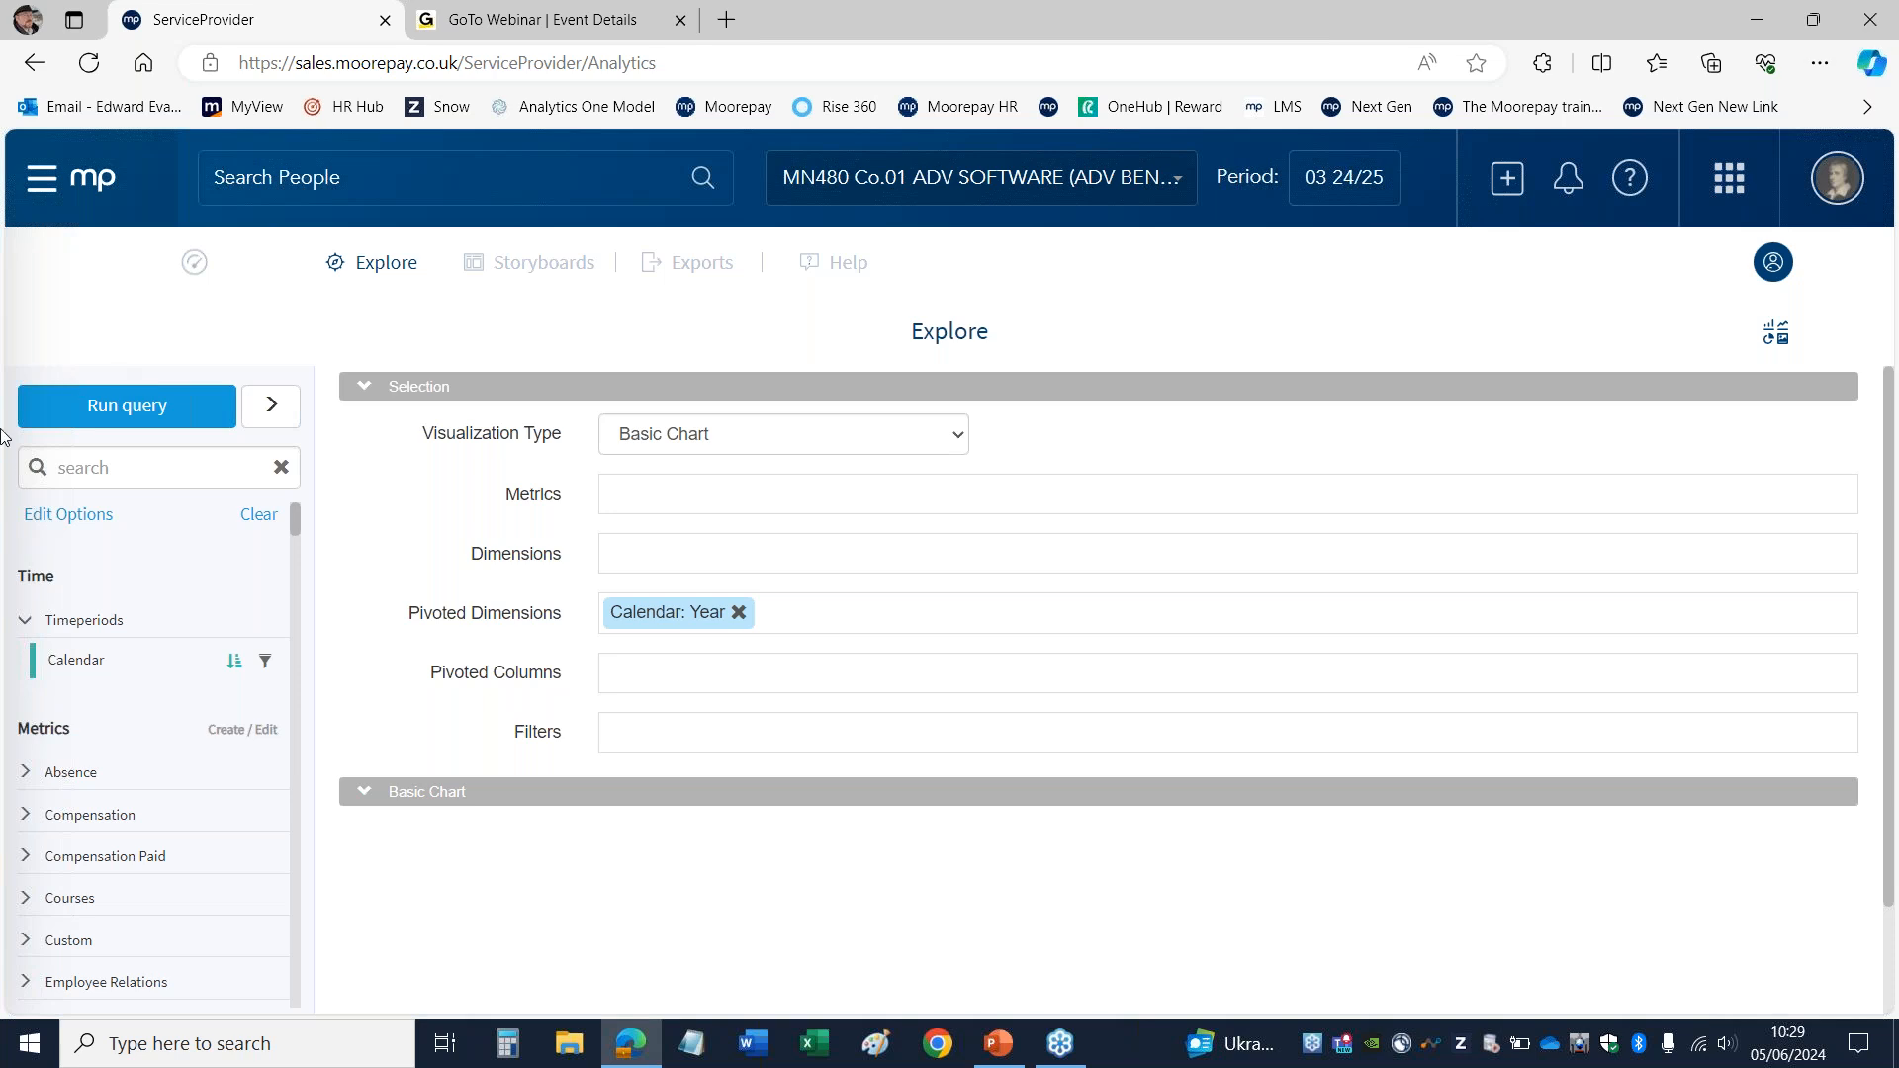
{"action": "left_click", "coordinate": [684, 448]}
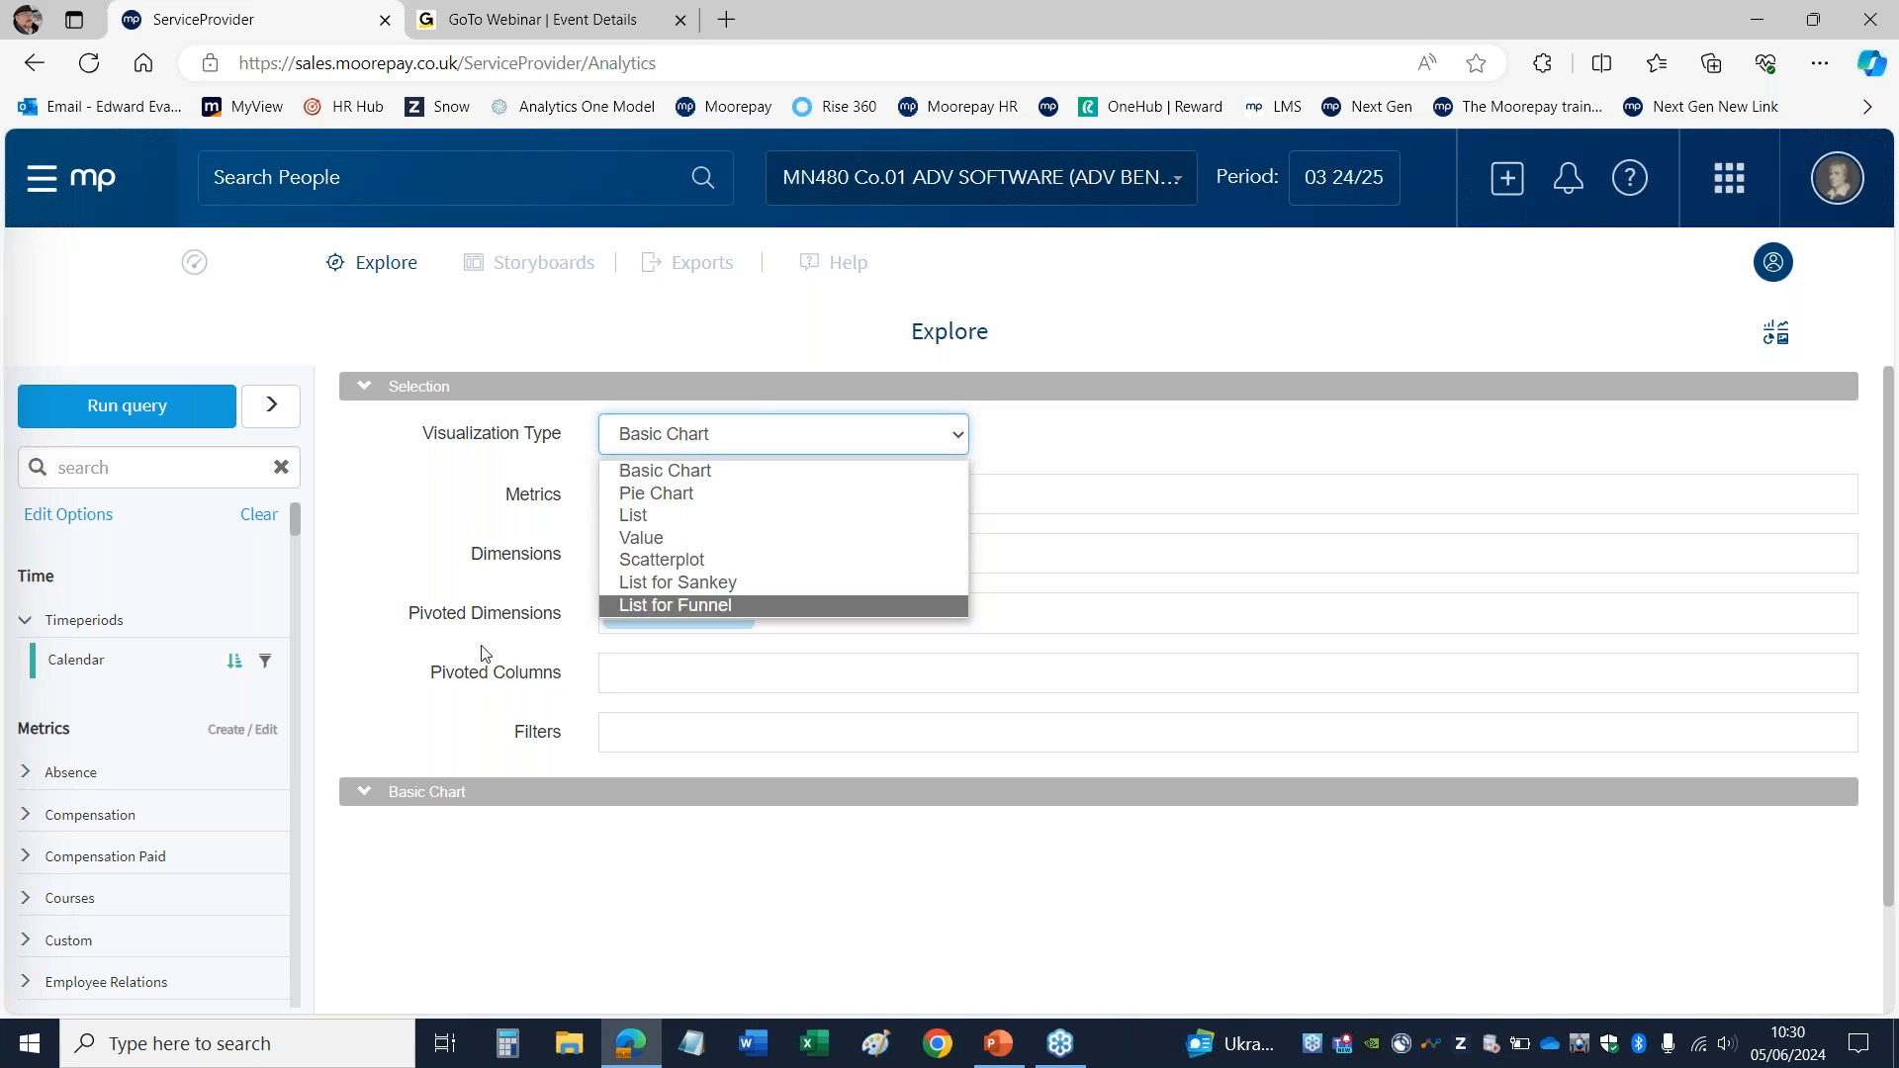
{"action": "left_click", "coordinate": [329, 340]}
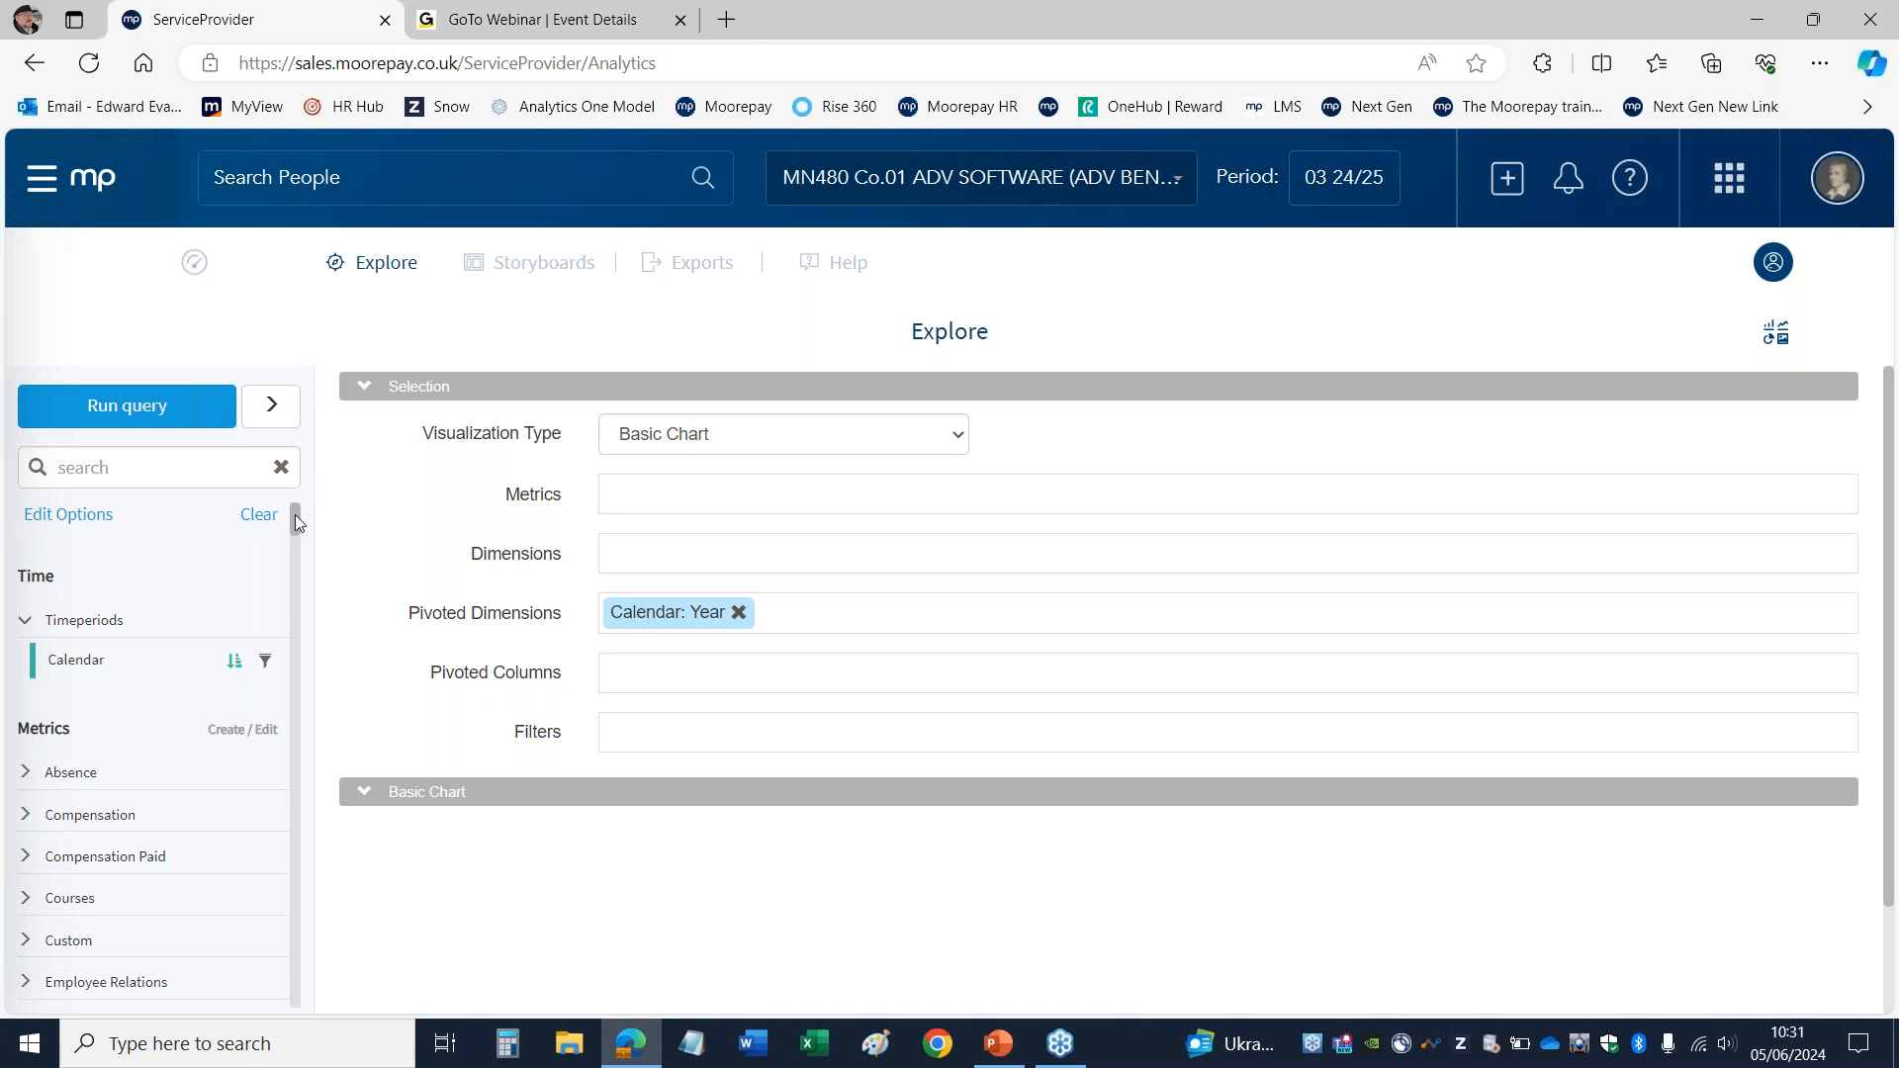
{"action": "left_click", "coordinate": [642, 438]}
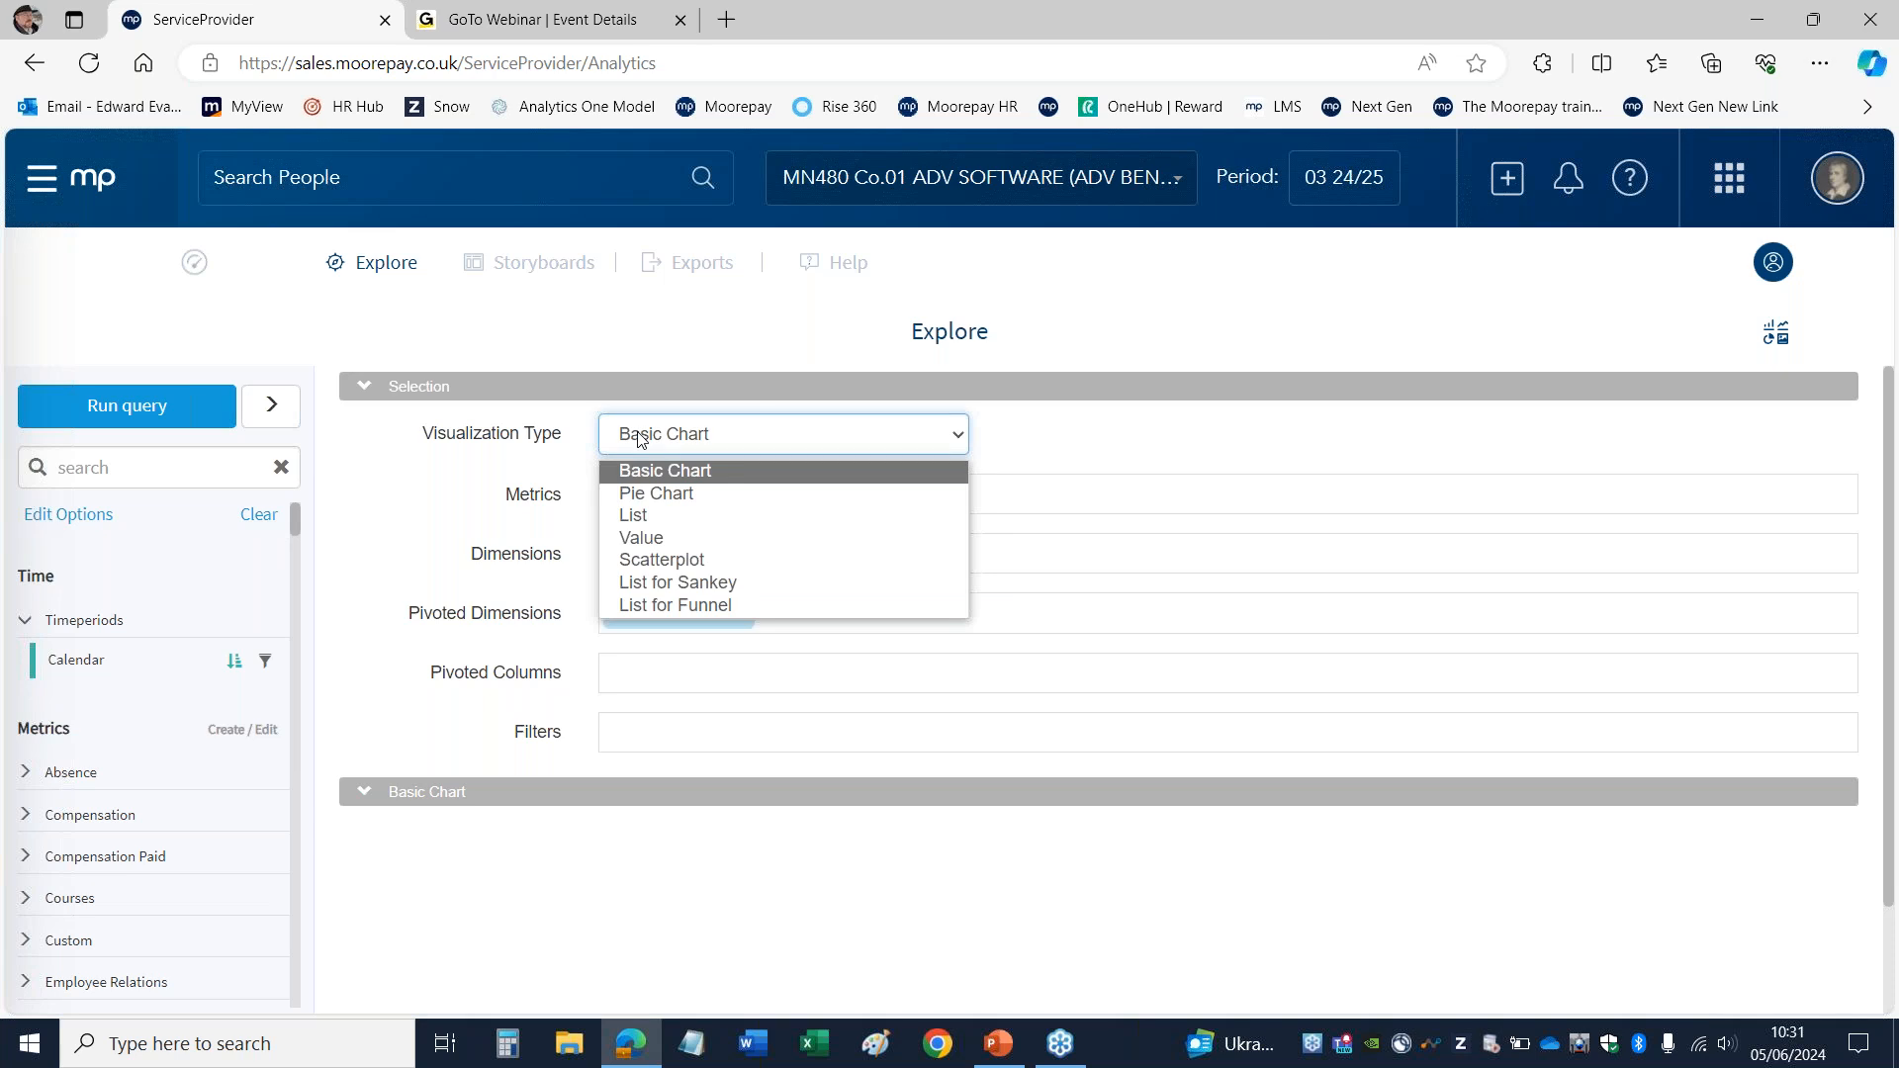
{"action": "left_click", "coordinate": [627, 468]}
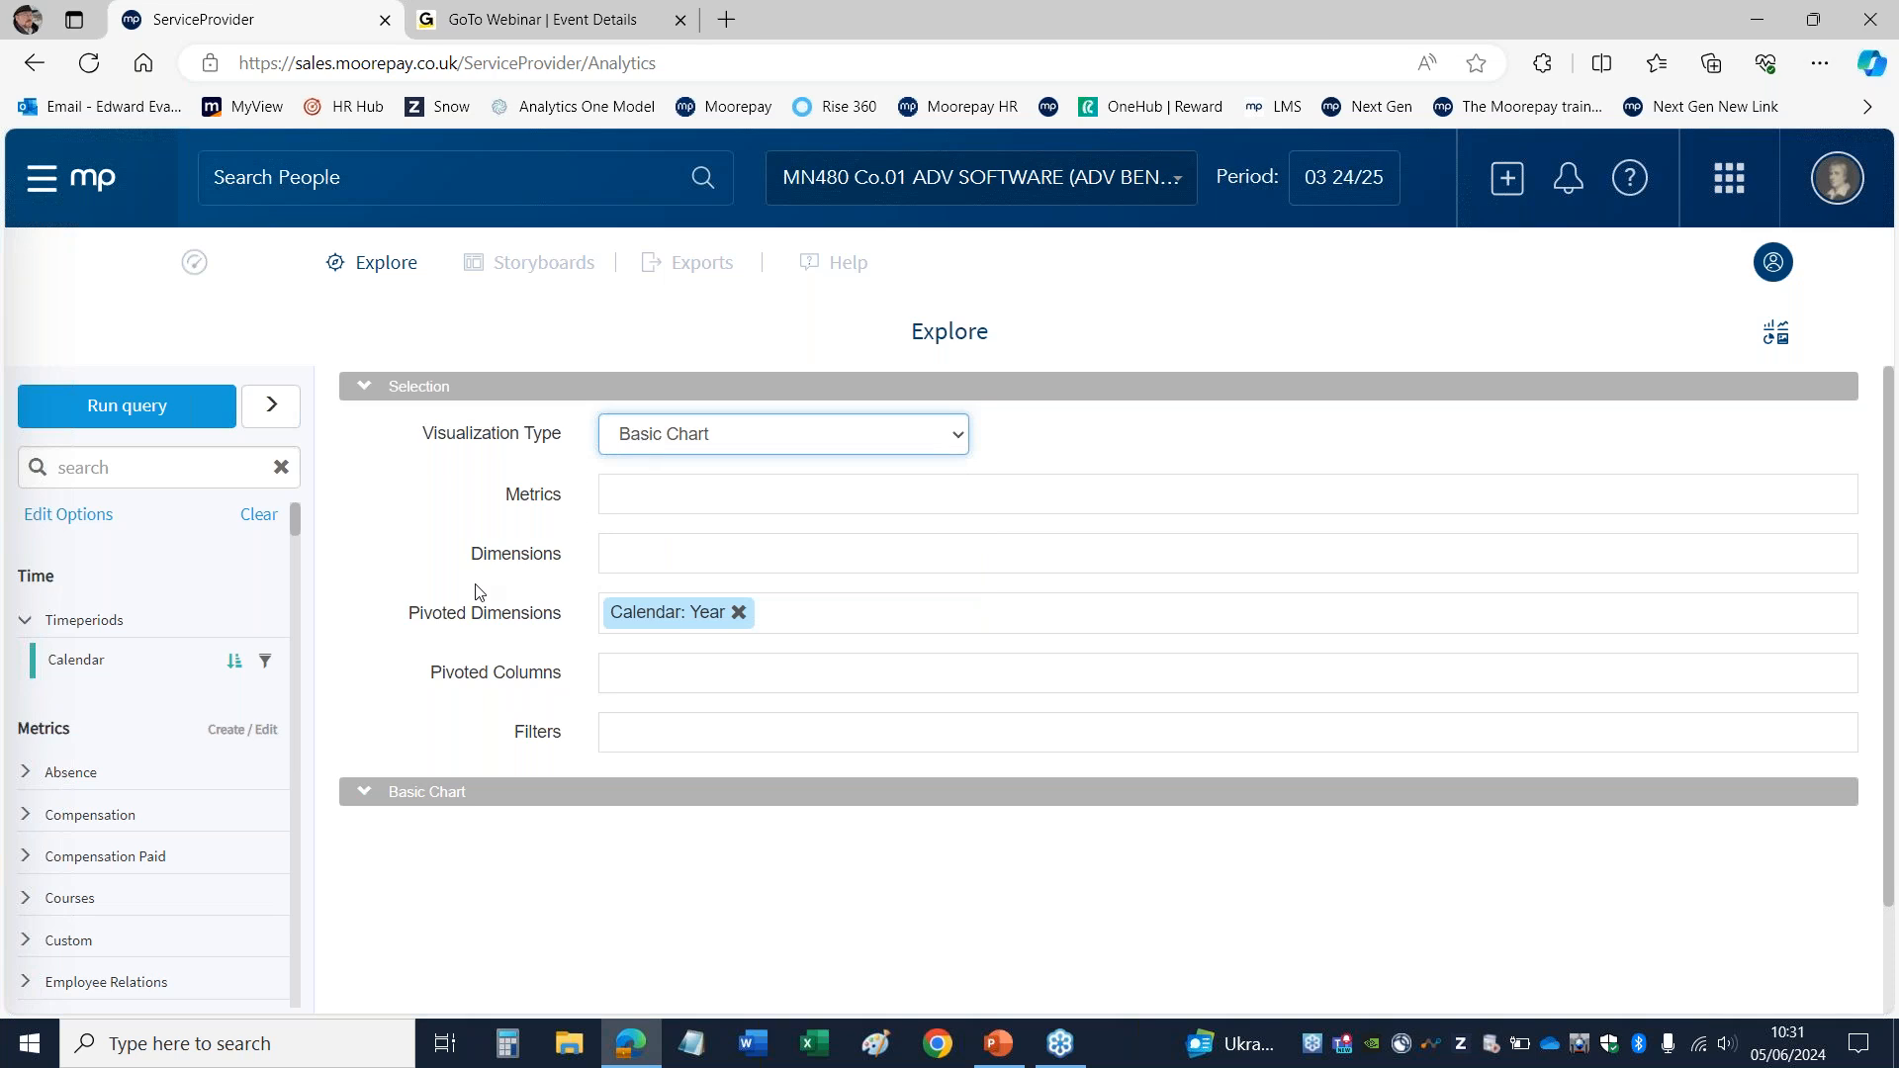
Step: Open the Calendar dimension's options and examine the year nodes, expanding and collapsing the quarters of 2011
{"action": "left_click", "coordinate": [668, 615]}
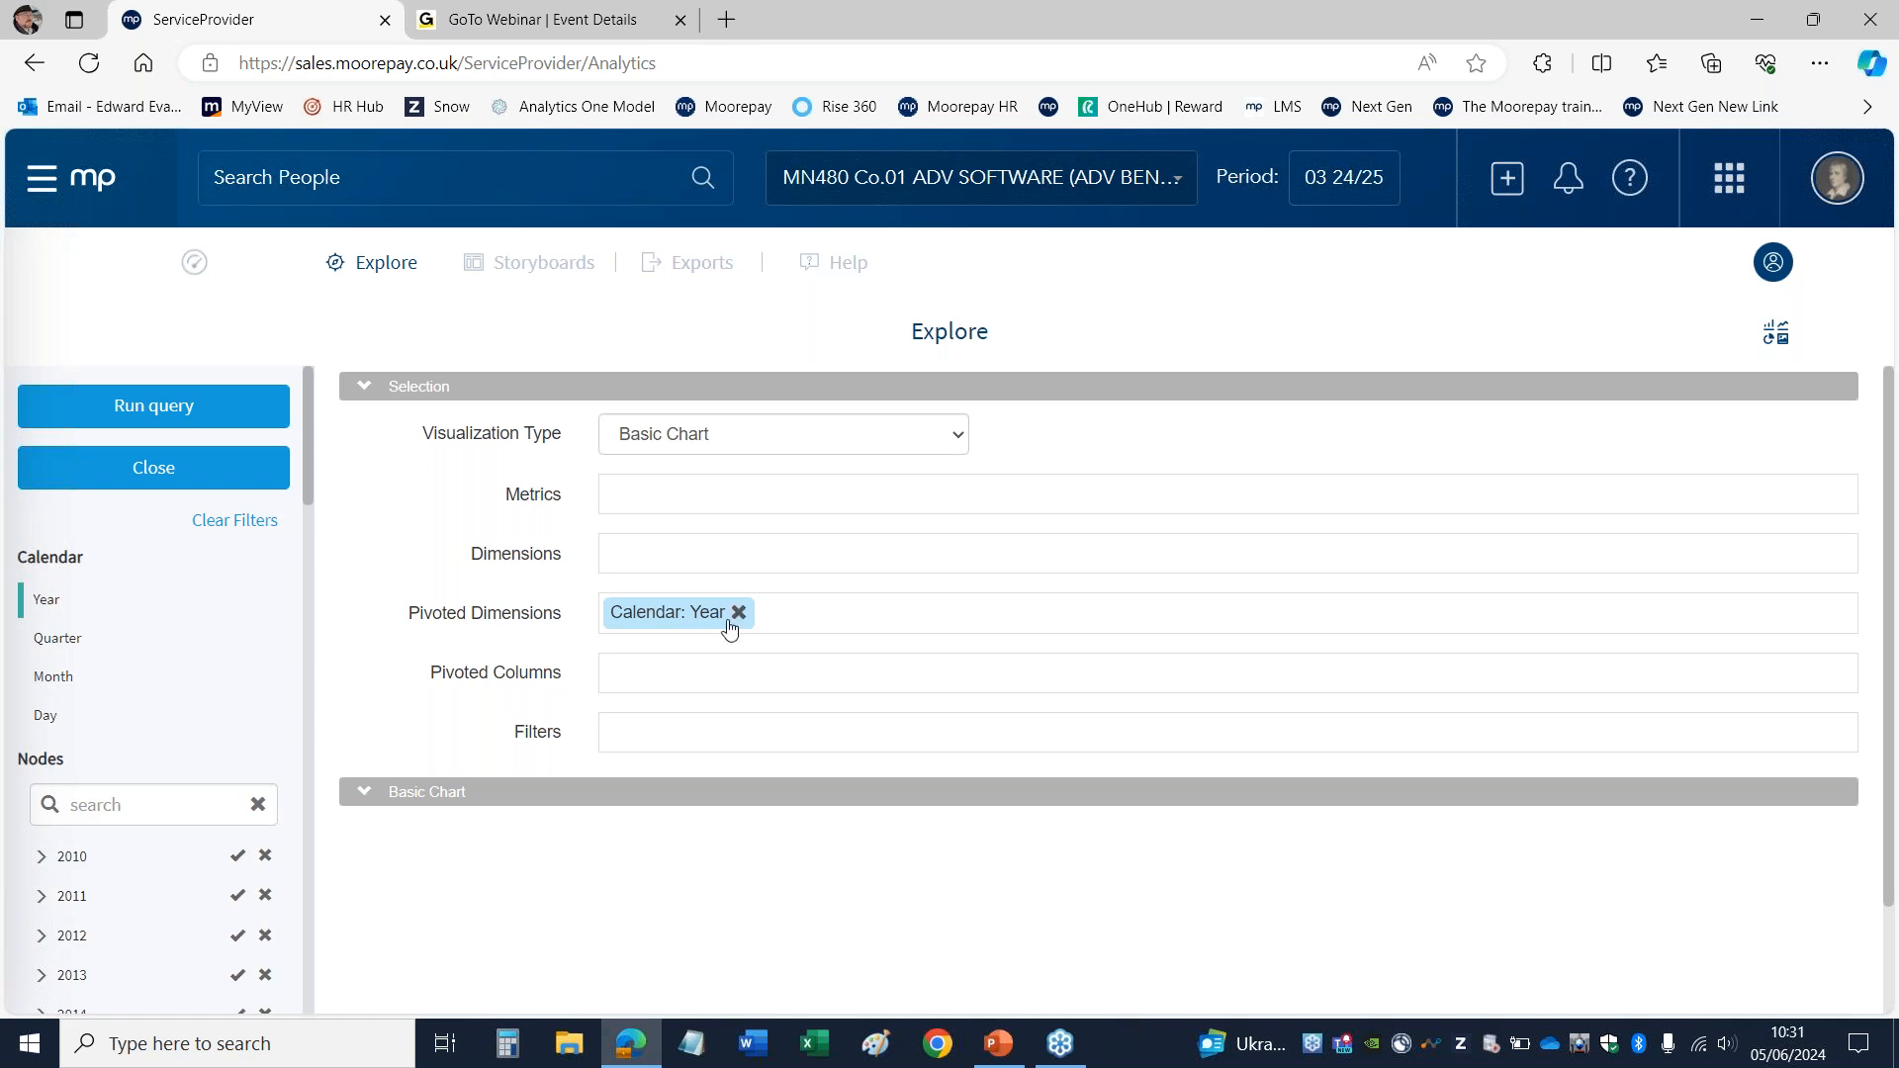
{"action": "left_click", "coordinate": [139, 473]}
{"action": "left_click", "coordinate": [648, 626]}
{"action": "left_click_drag", "start_coordinate": [310, 423], "coordinate": [336, 519]}
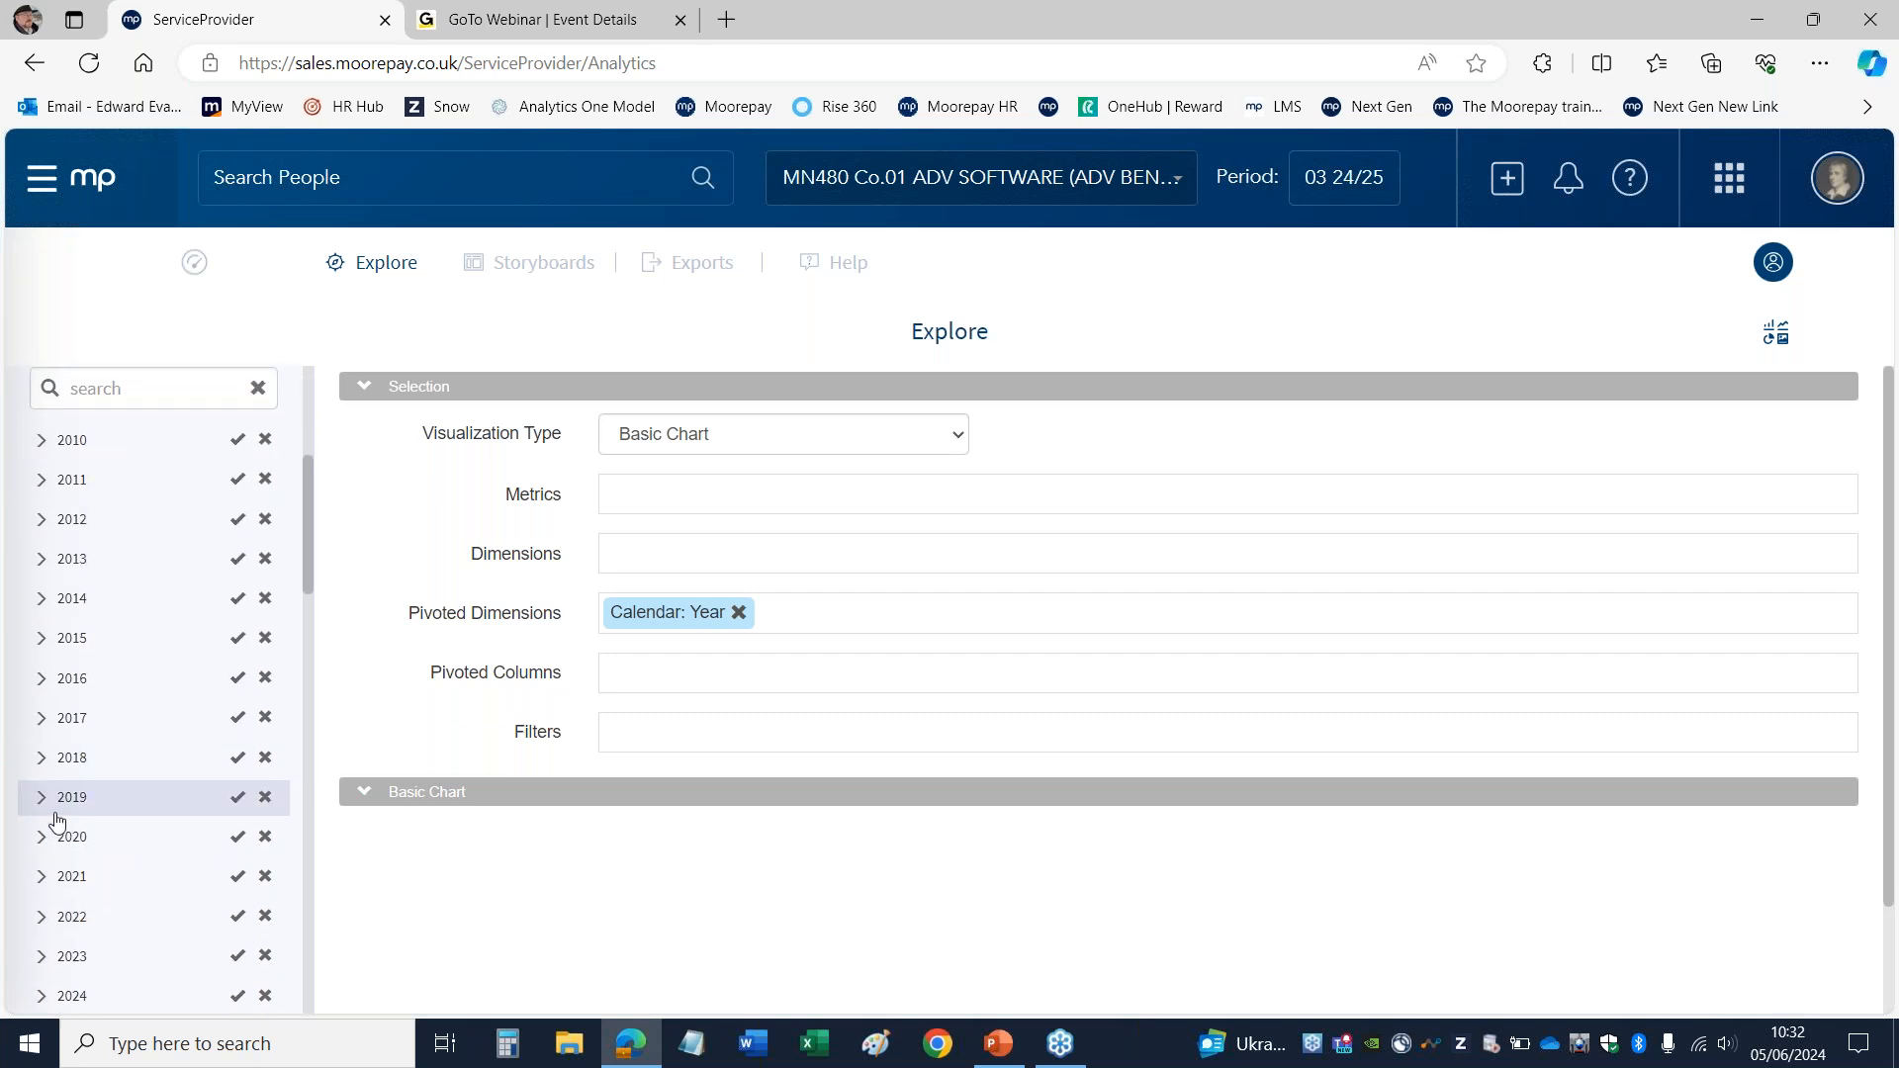
{"action": "left_click_drag", "start_coordinate": [307, 477], "coordinate": [306, 485]}
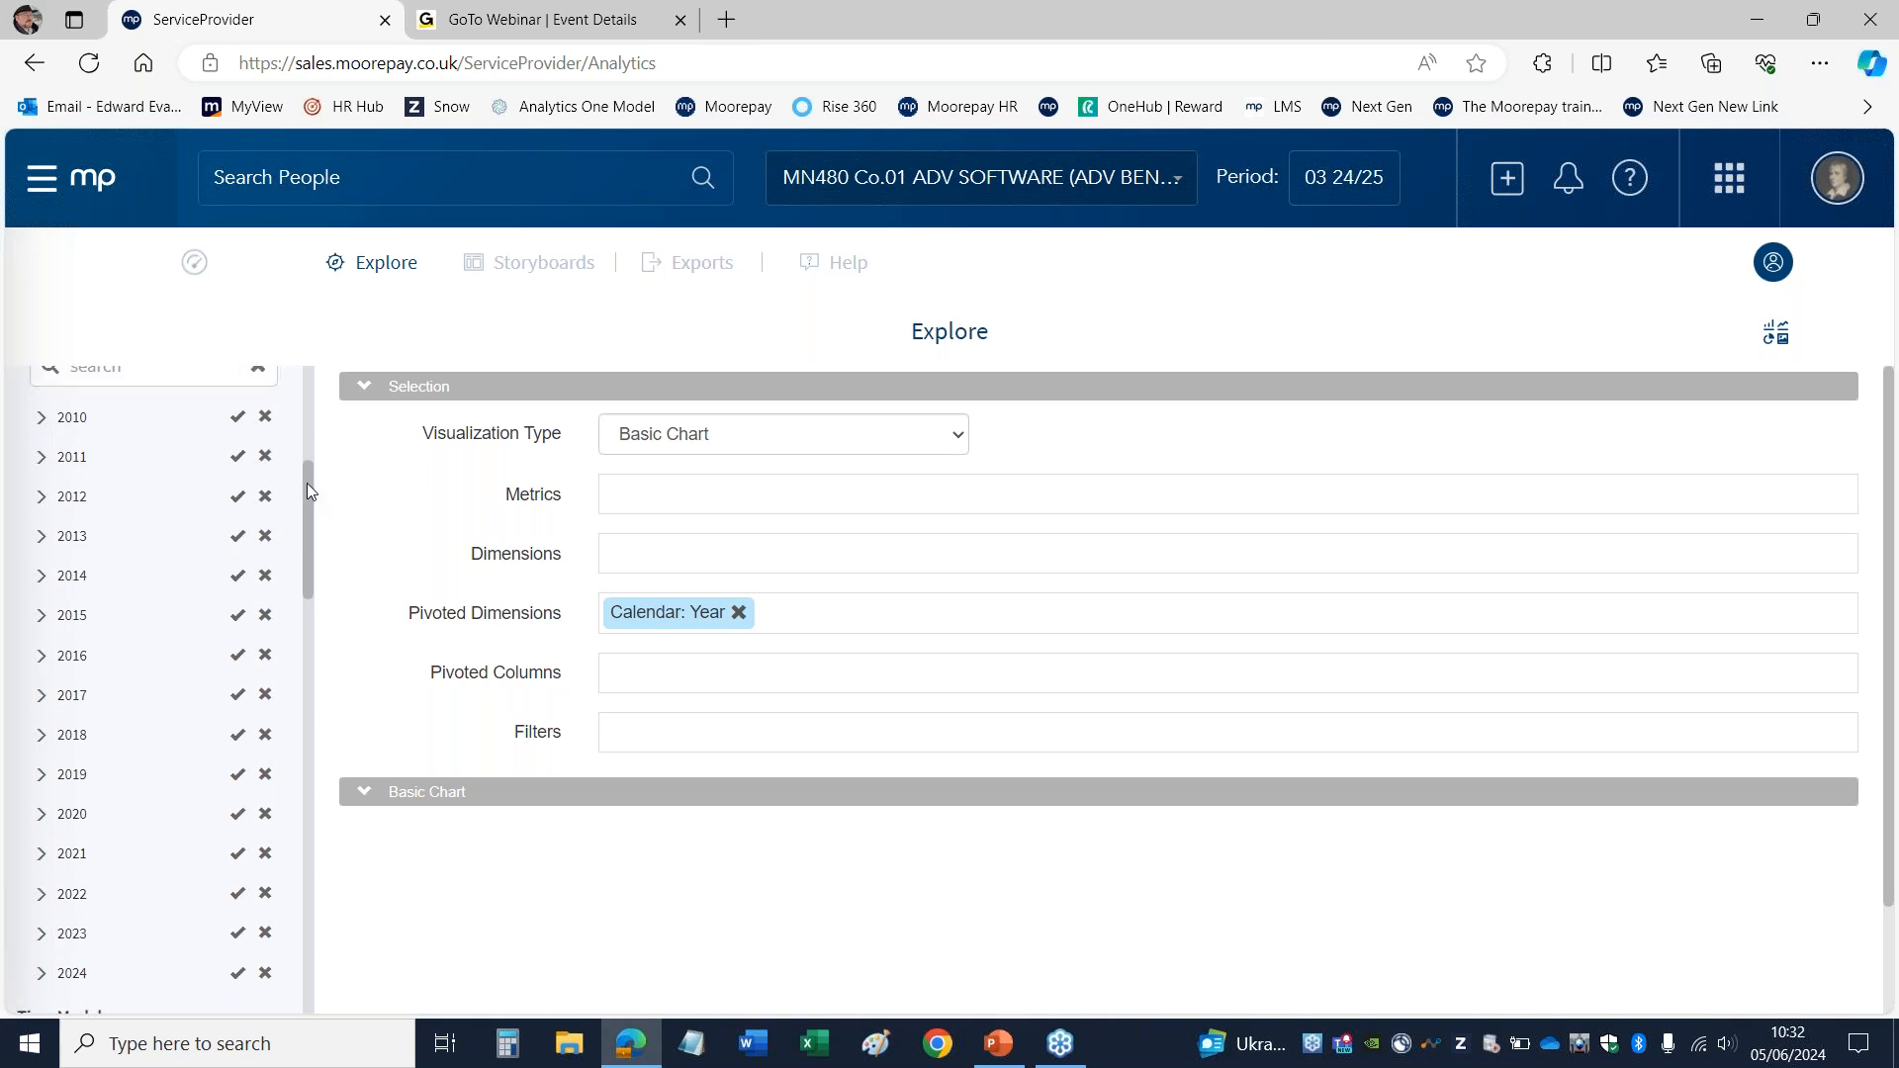
{"action": "left_click", "coordinate": [43, 458]}
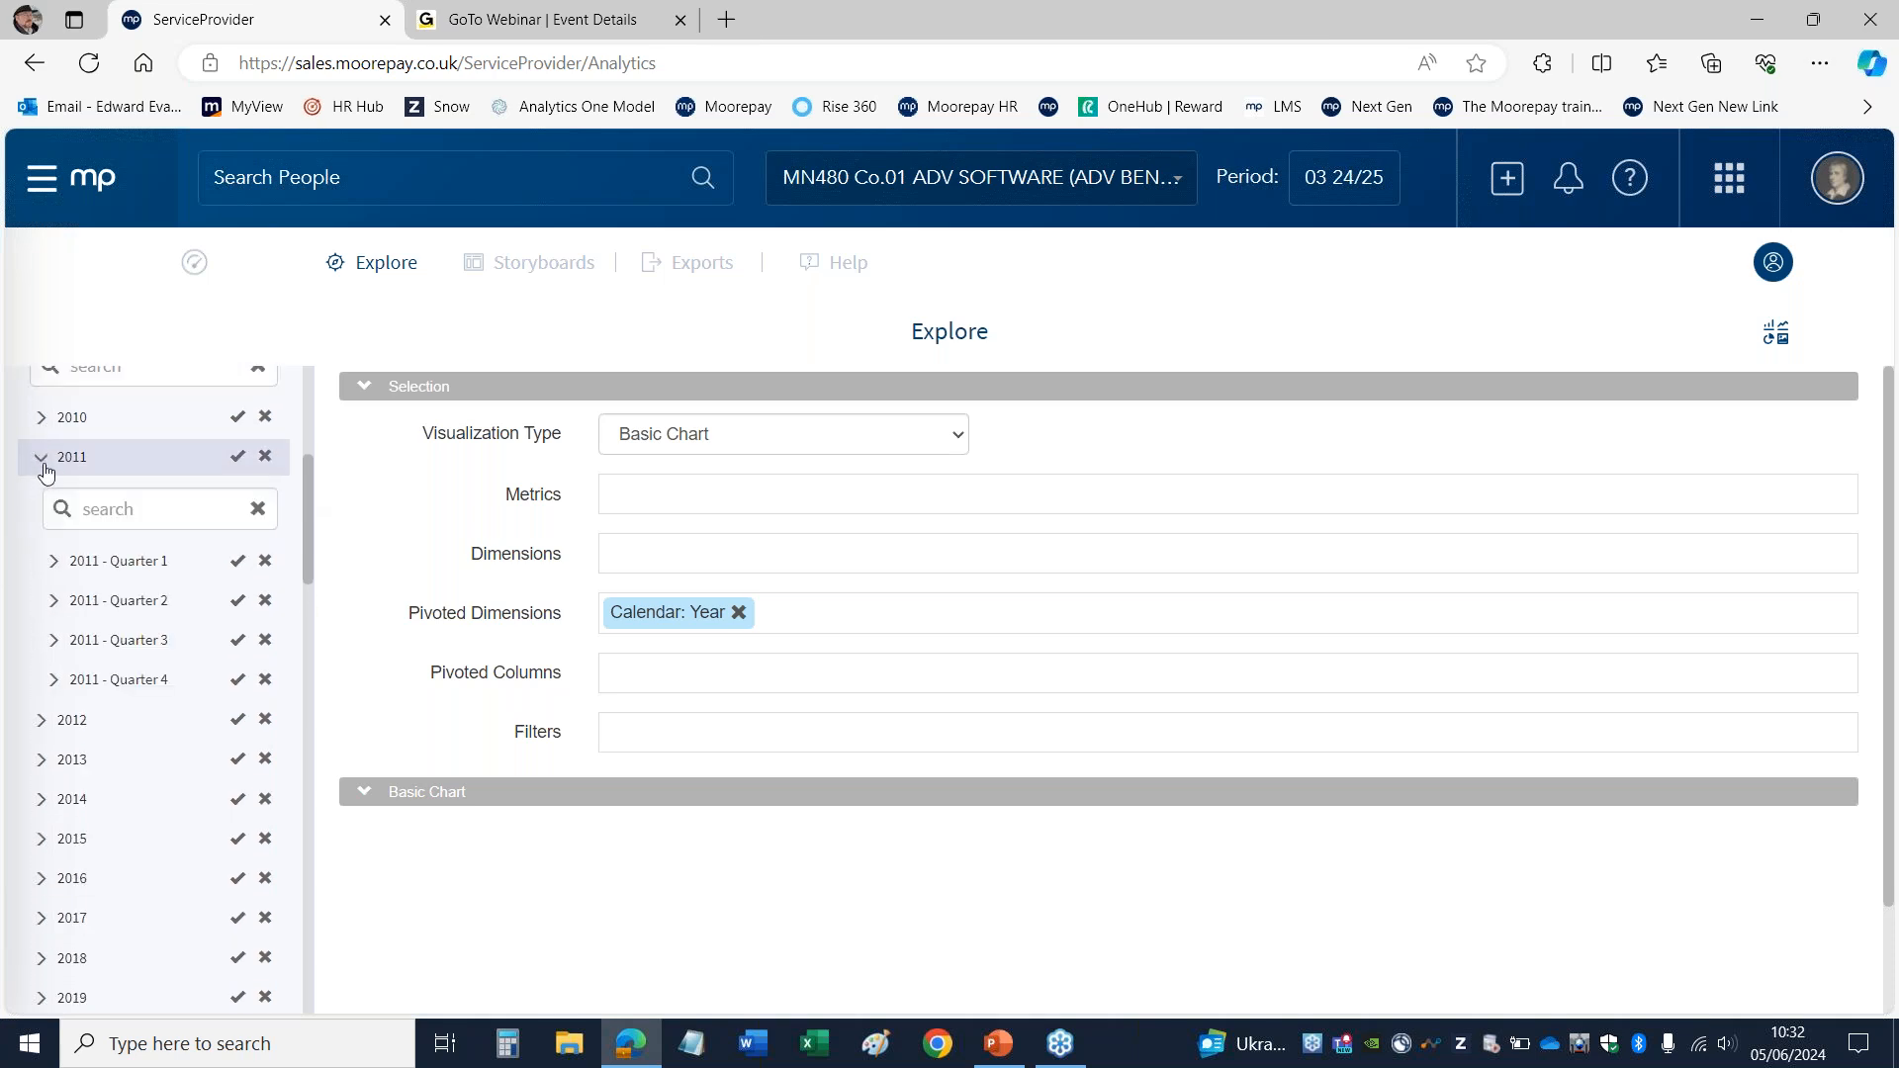
{"action": "left_click", "coordinate": [42, 458]}
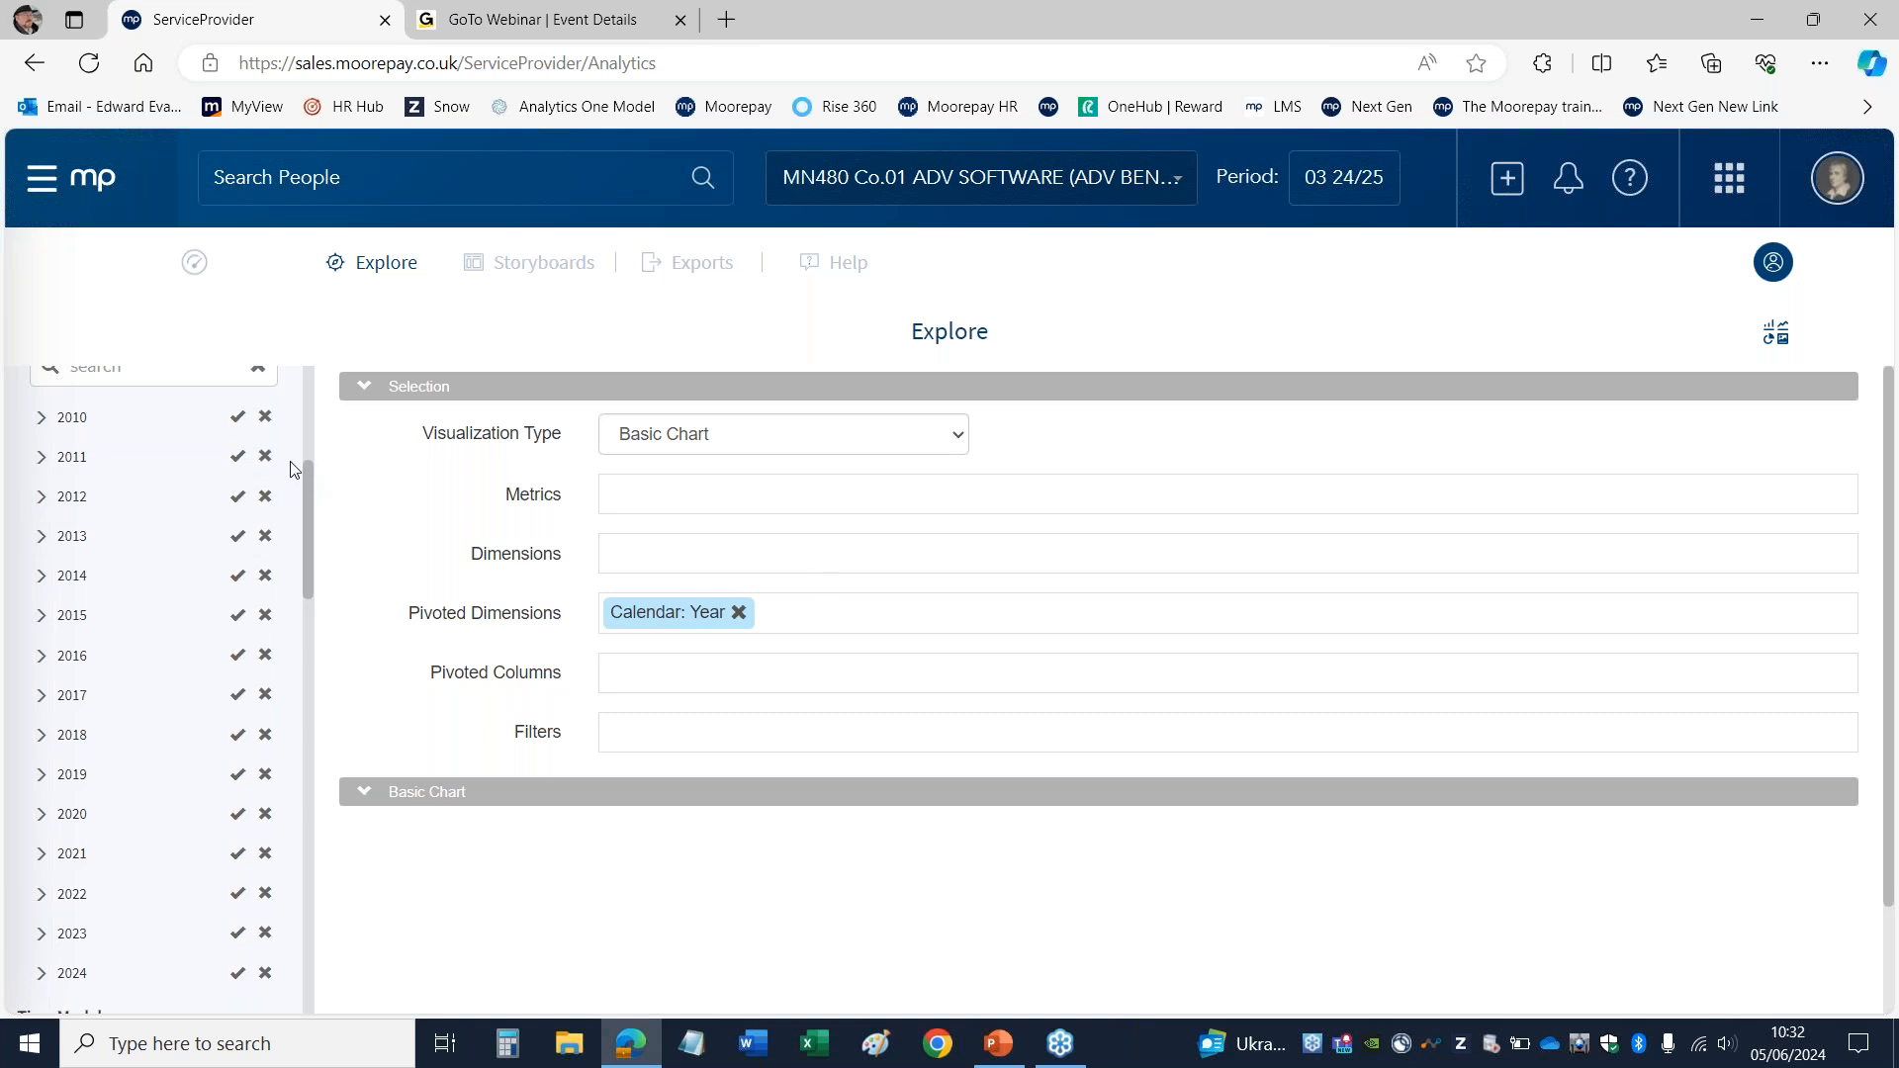
Step: Apply the This Year (Current) time model to the pivoted Calendar dimension and close its options
{"action": "left_click_drag", "start_coordinate": [302, 483], "coordinate": [309, 625]}
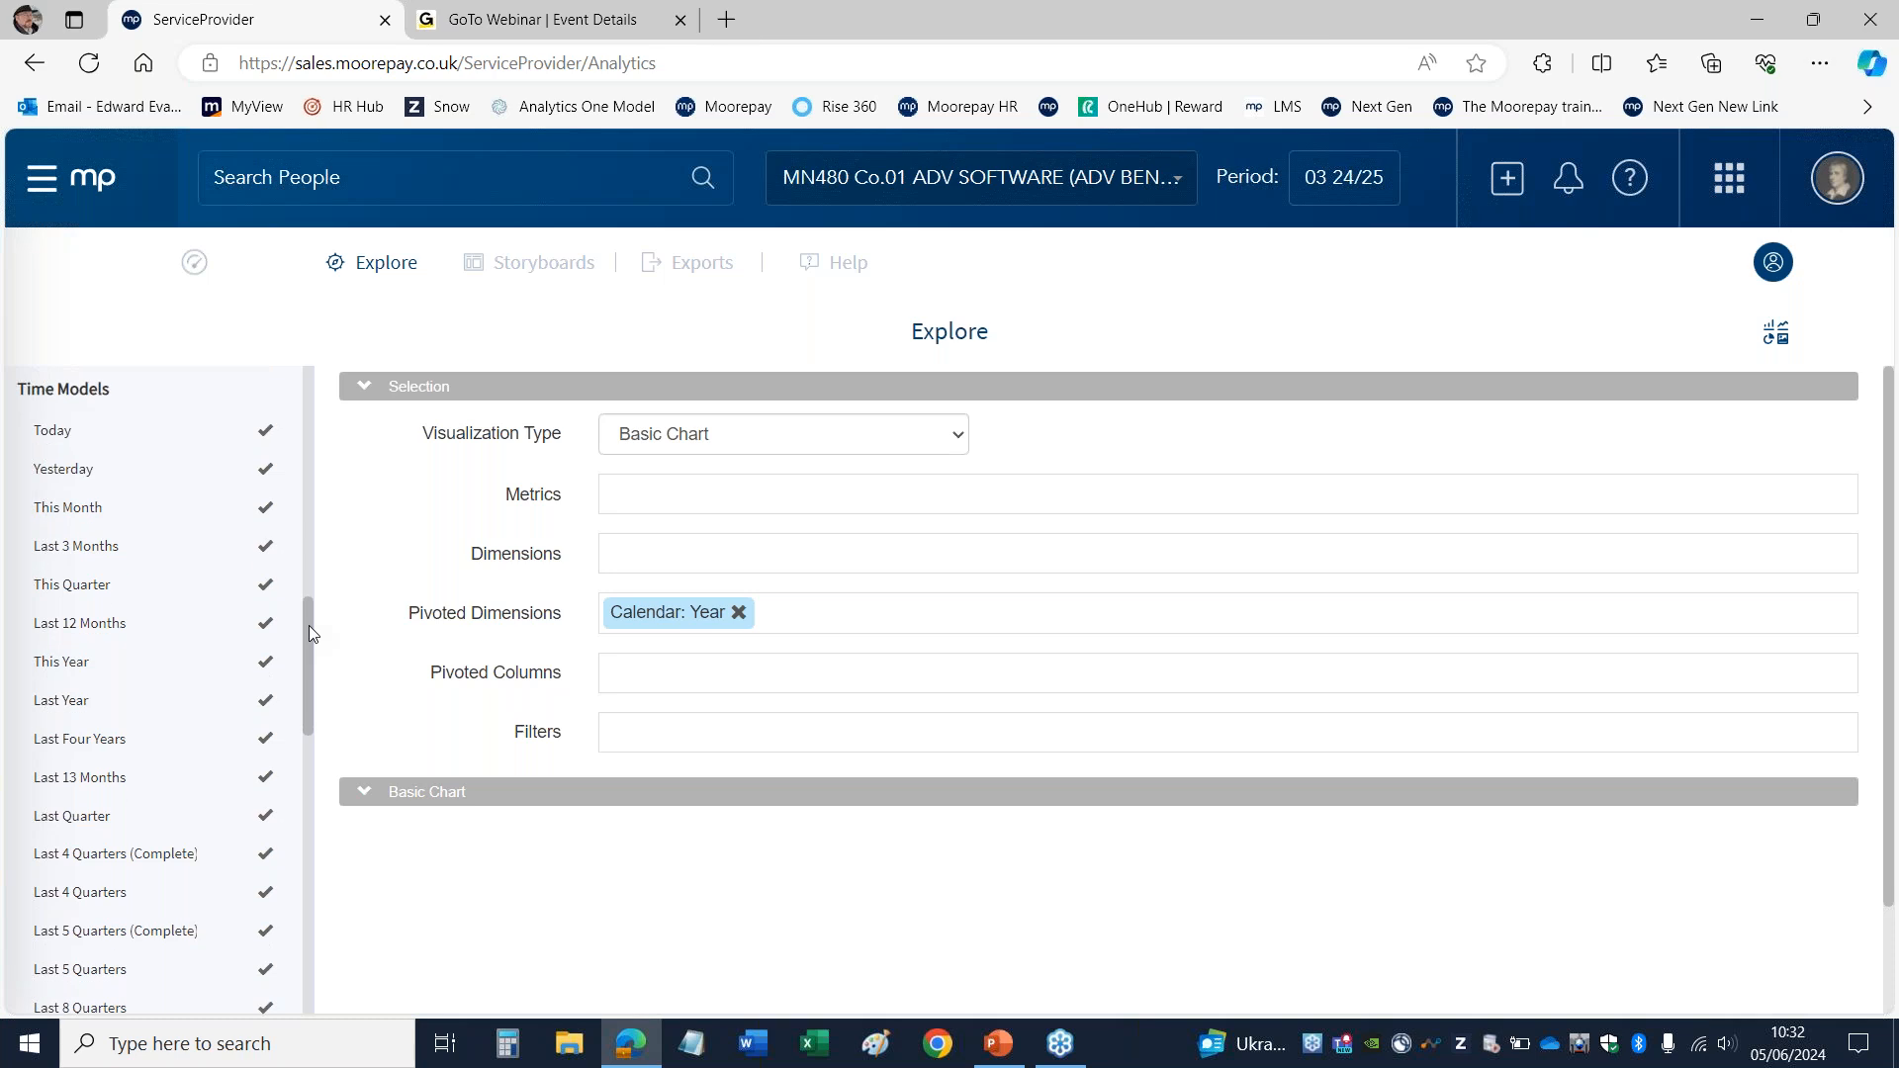
{"action": "left_click_drag", "start_coordinate": [309, 626], "coordinate": [307, 787]}
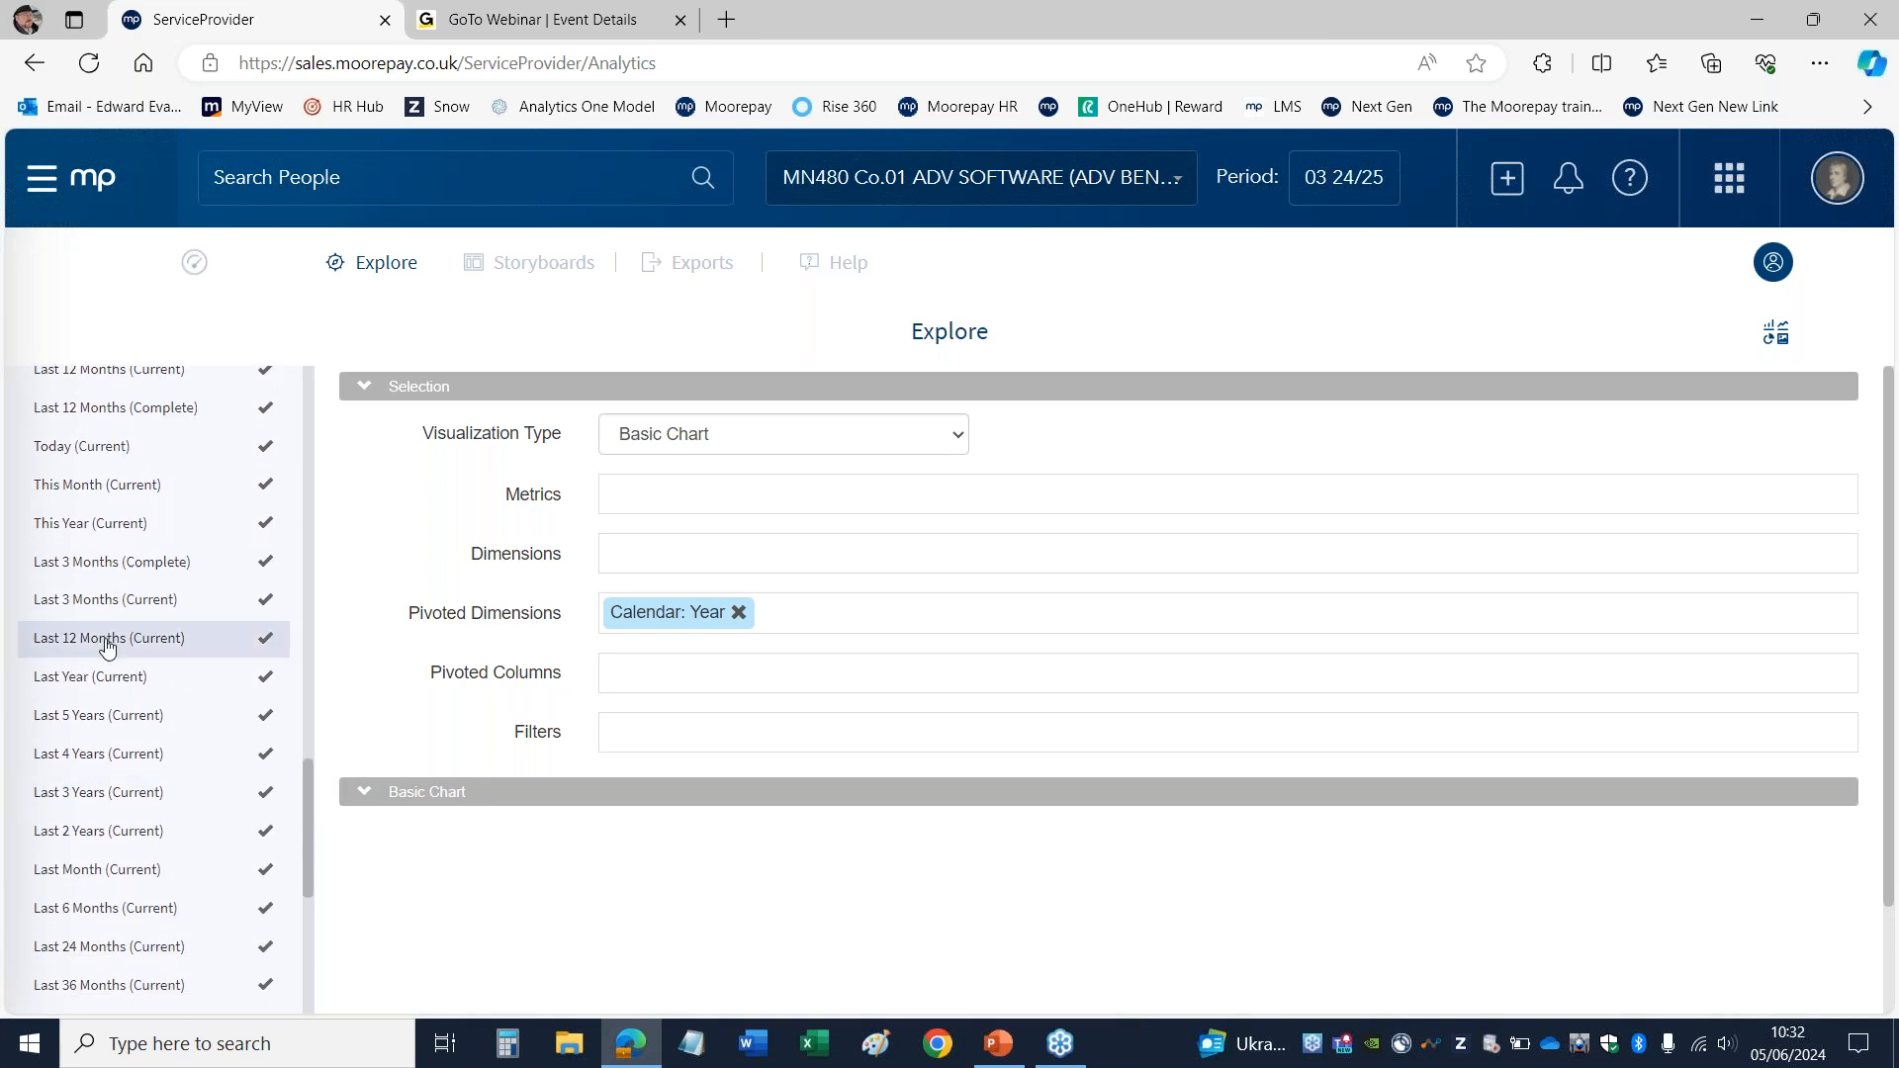
{"action": "left_click", "coordinate": [106, 532]}
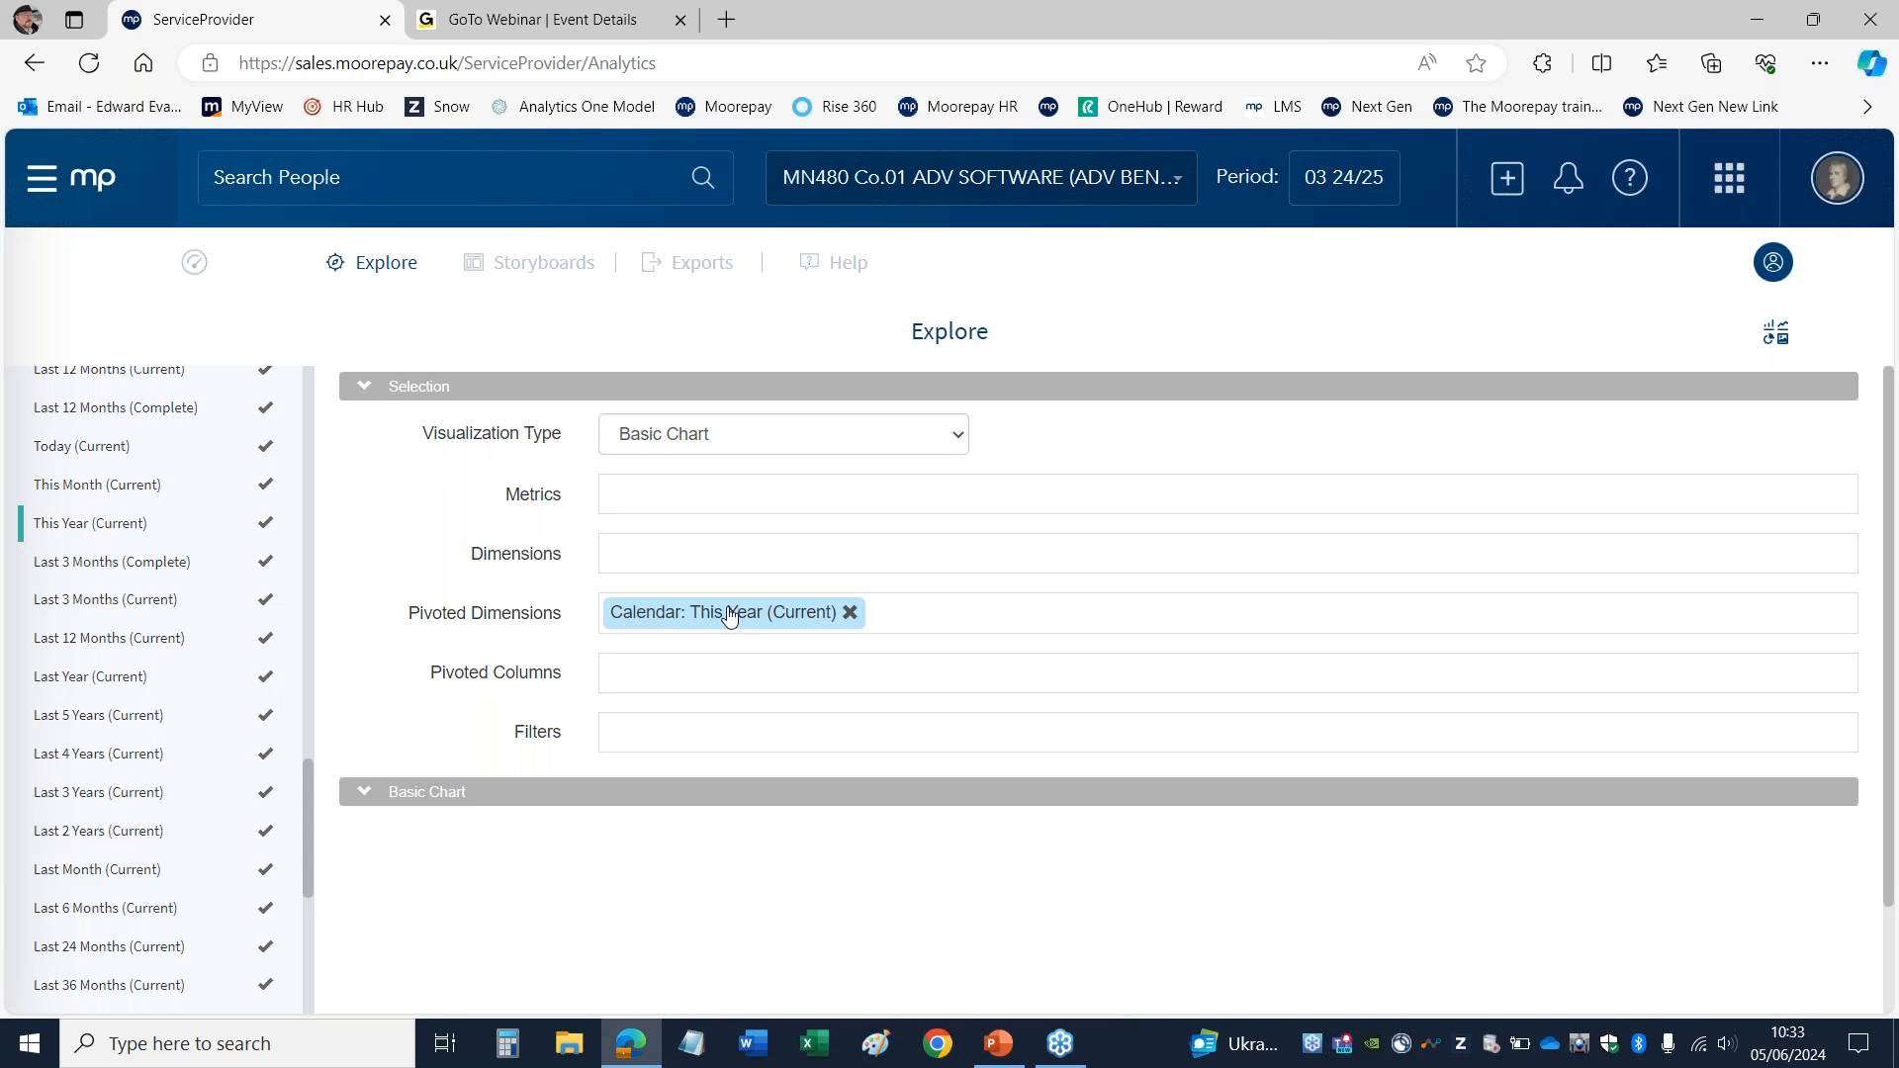
{"action": "left_click_drag", "start_coordinate": [310, 828], "coordinate": [291, 386]}
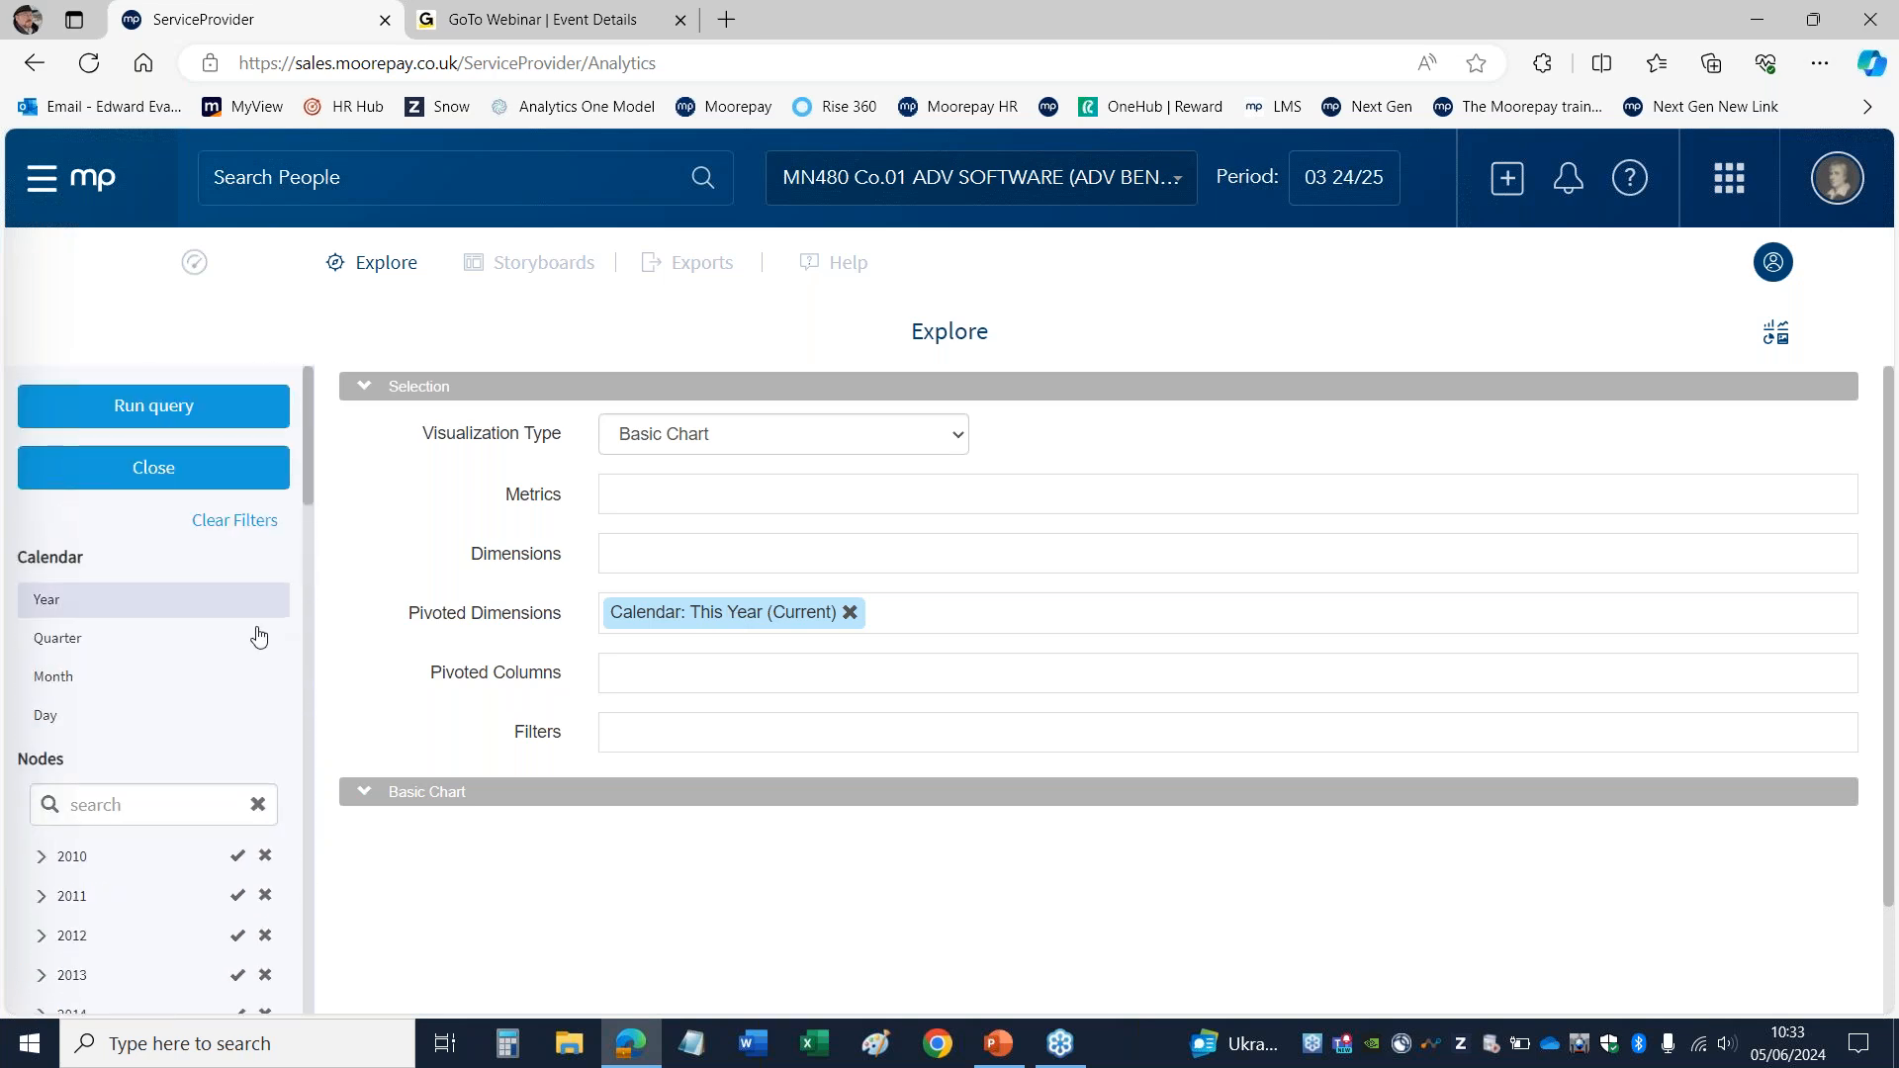
{"action": "left_click", "coordinate": [134, 469]}
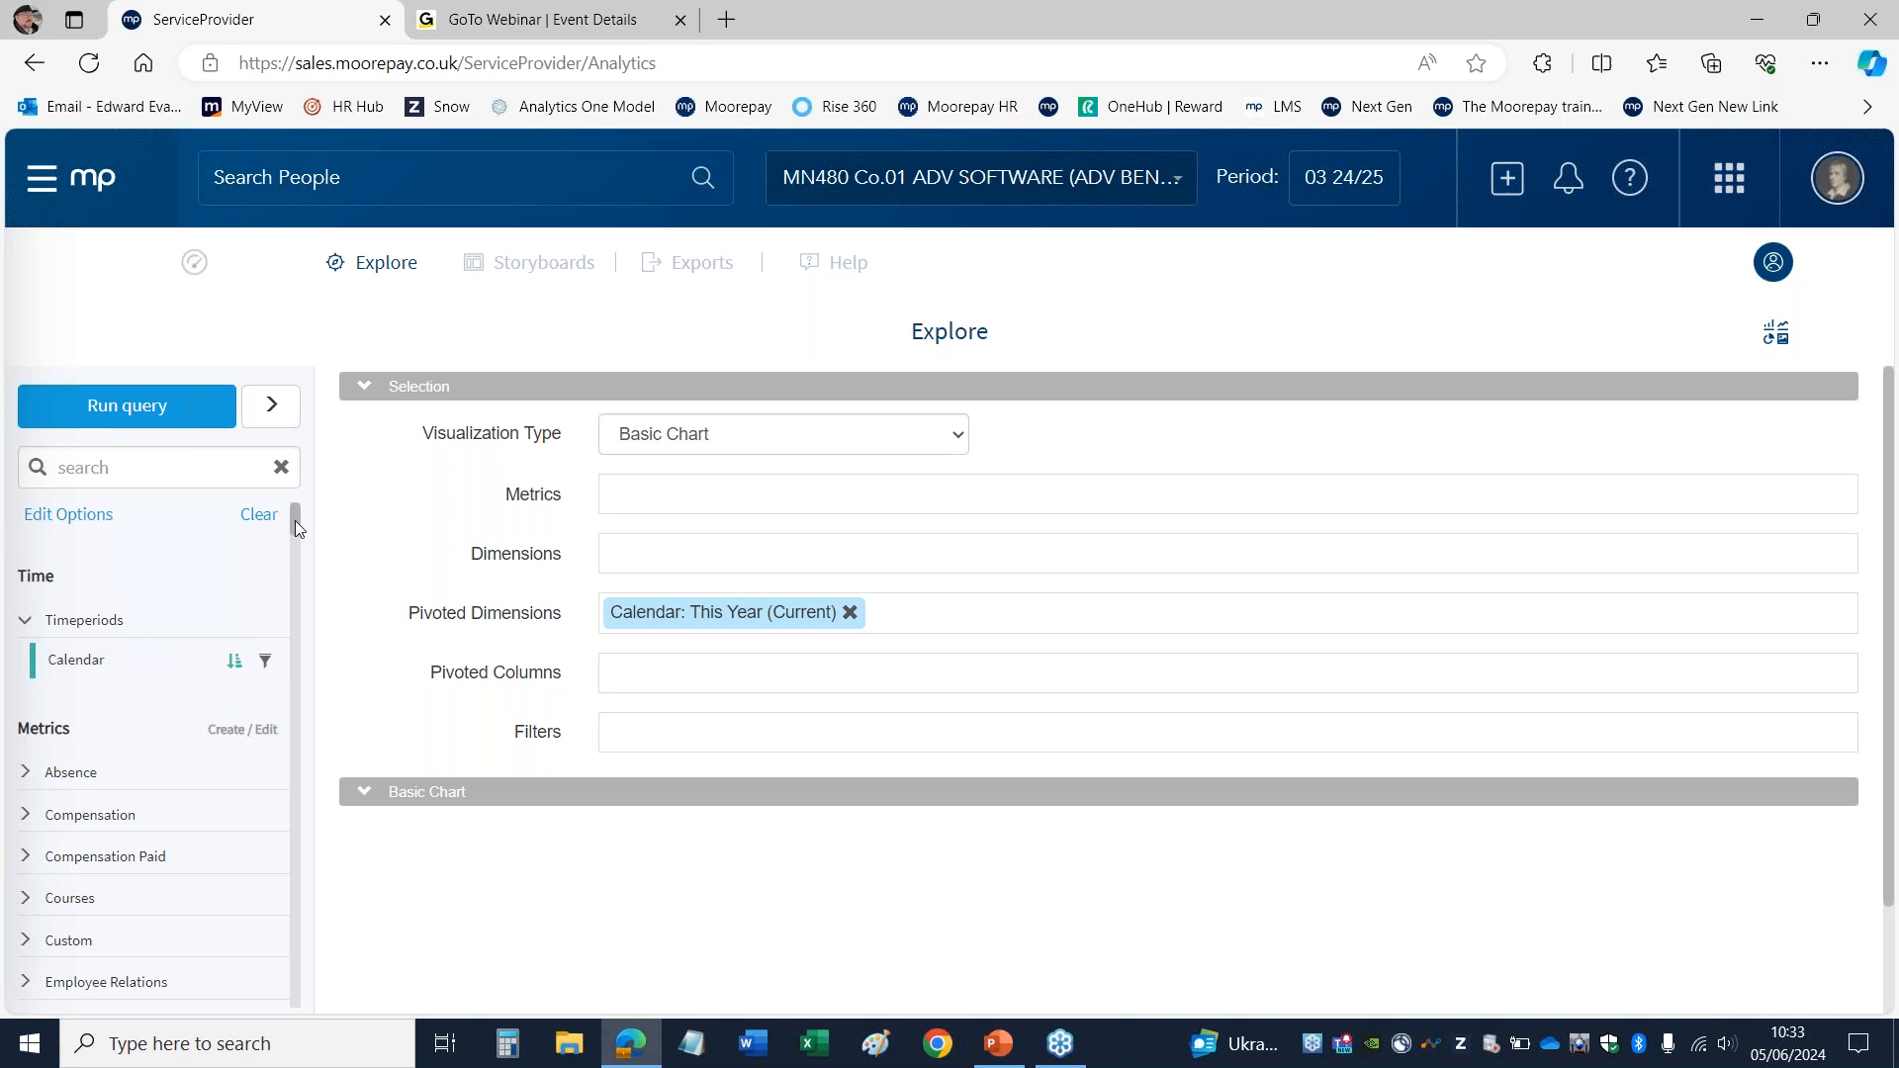
Step: Browse the input metrics in the Absence and Compensation groups, collapsing each group after viewing it
{"action": "left_click_drag", "start_coordinate": [295, 519], "coordinate": [292, 537]}
{"action": "scroll", "coordinate": [292, 536], "scroll_direction": "up", "scroll_amount": 1}
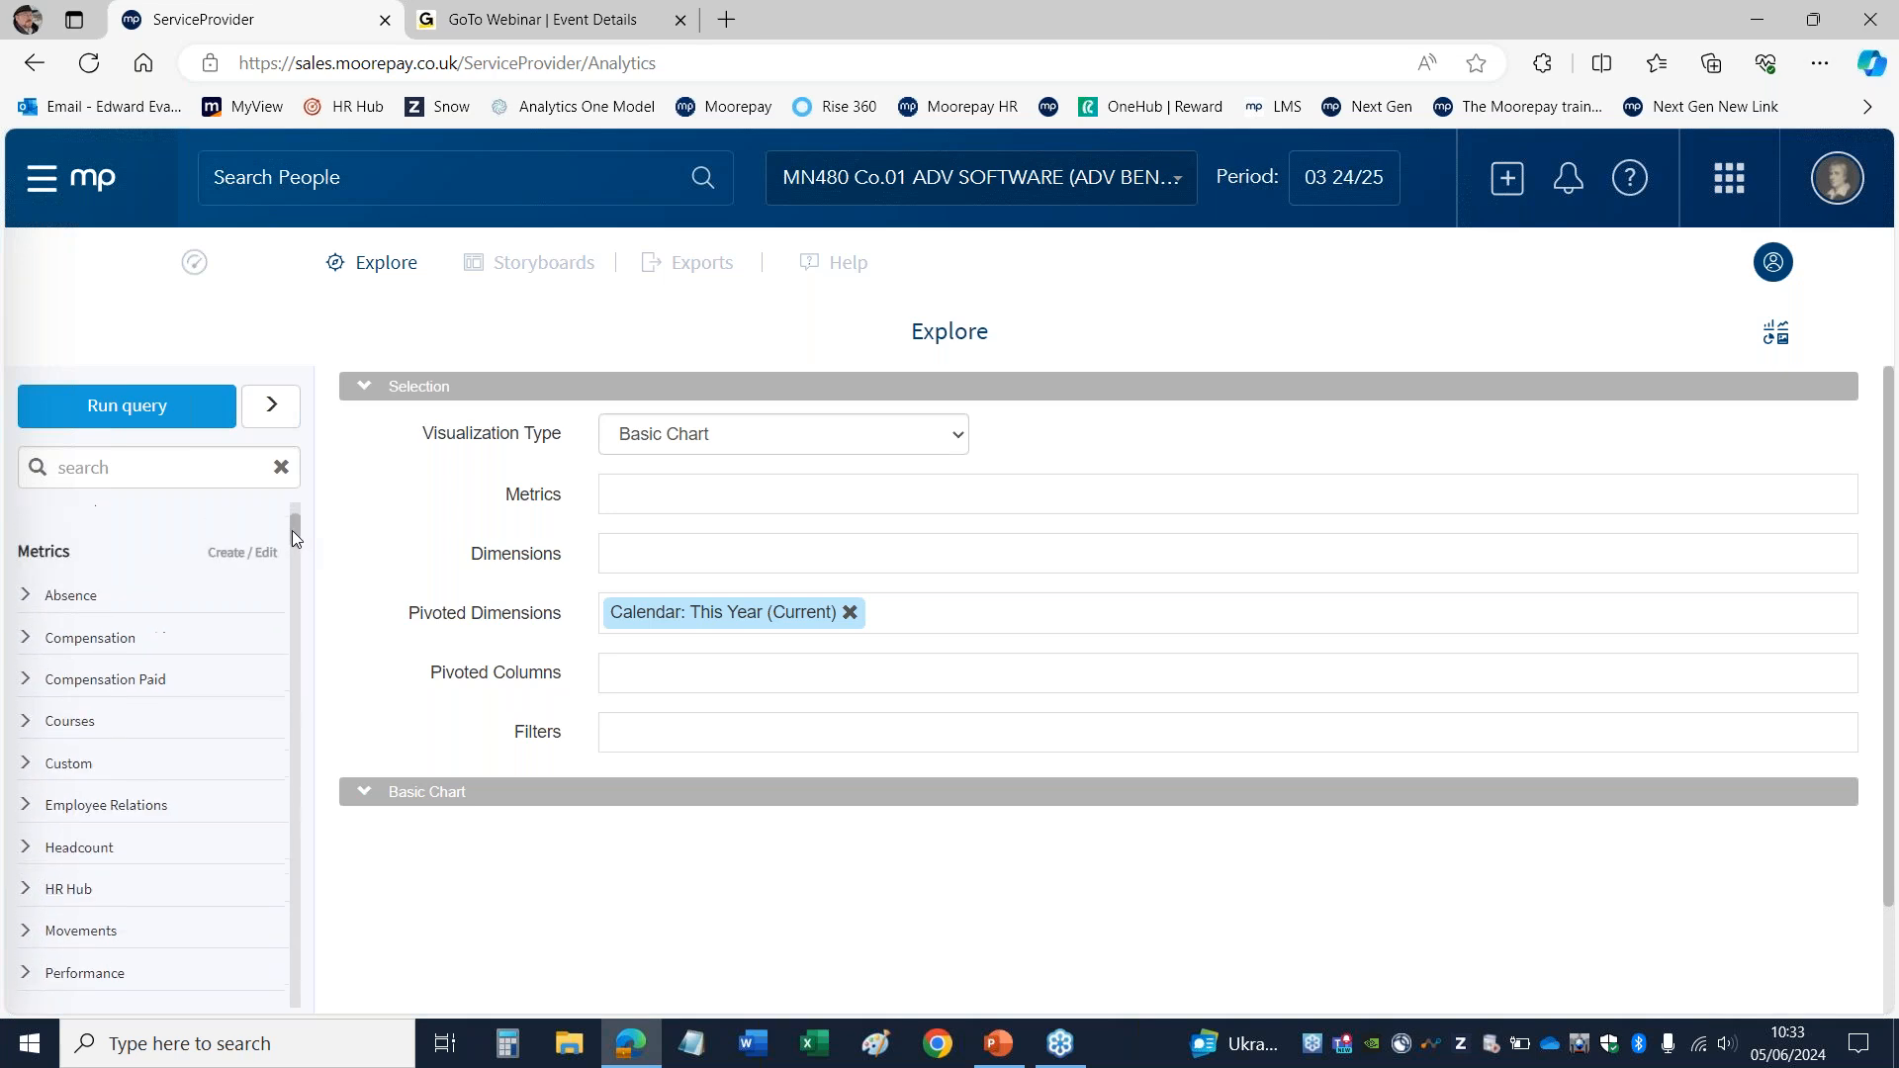
{"action": "left_click", "coordinate": [27, 598]}
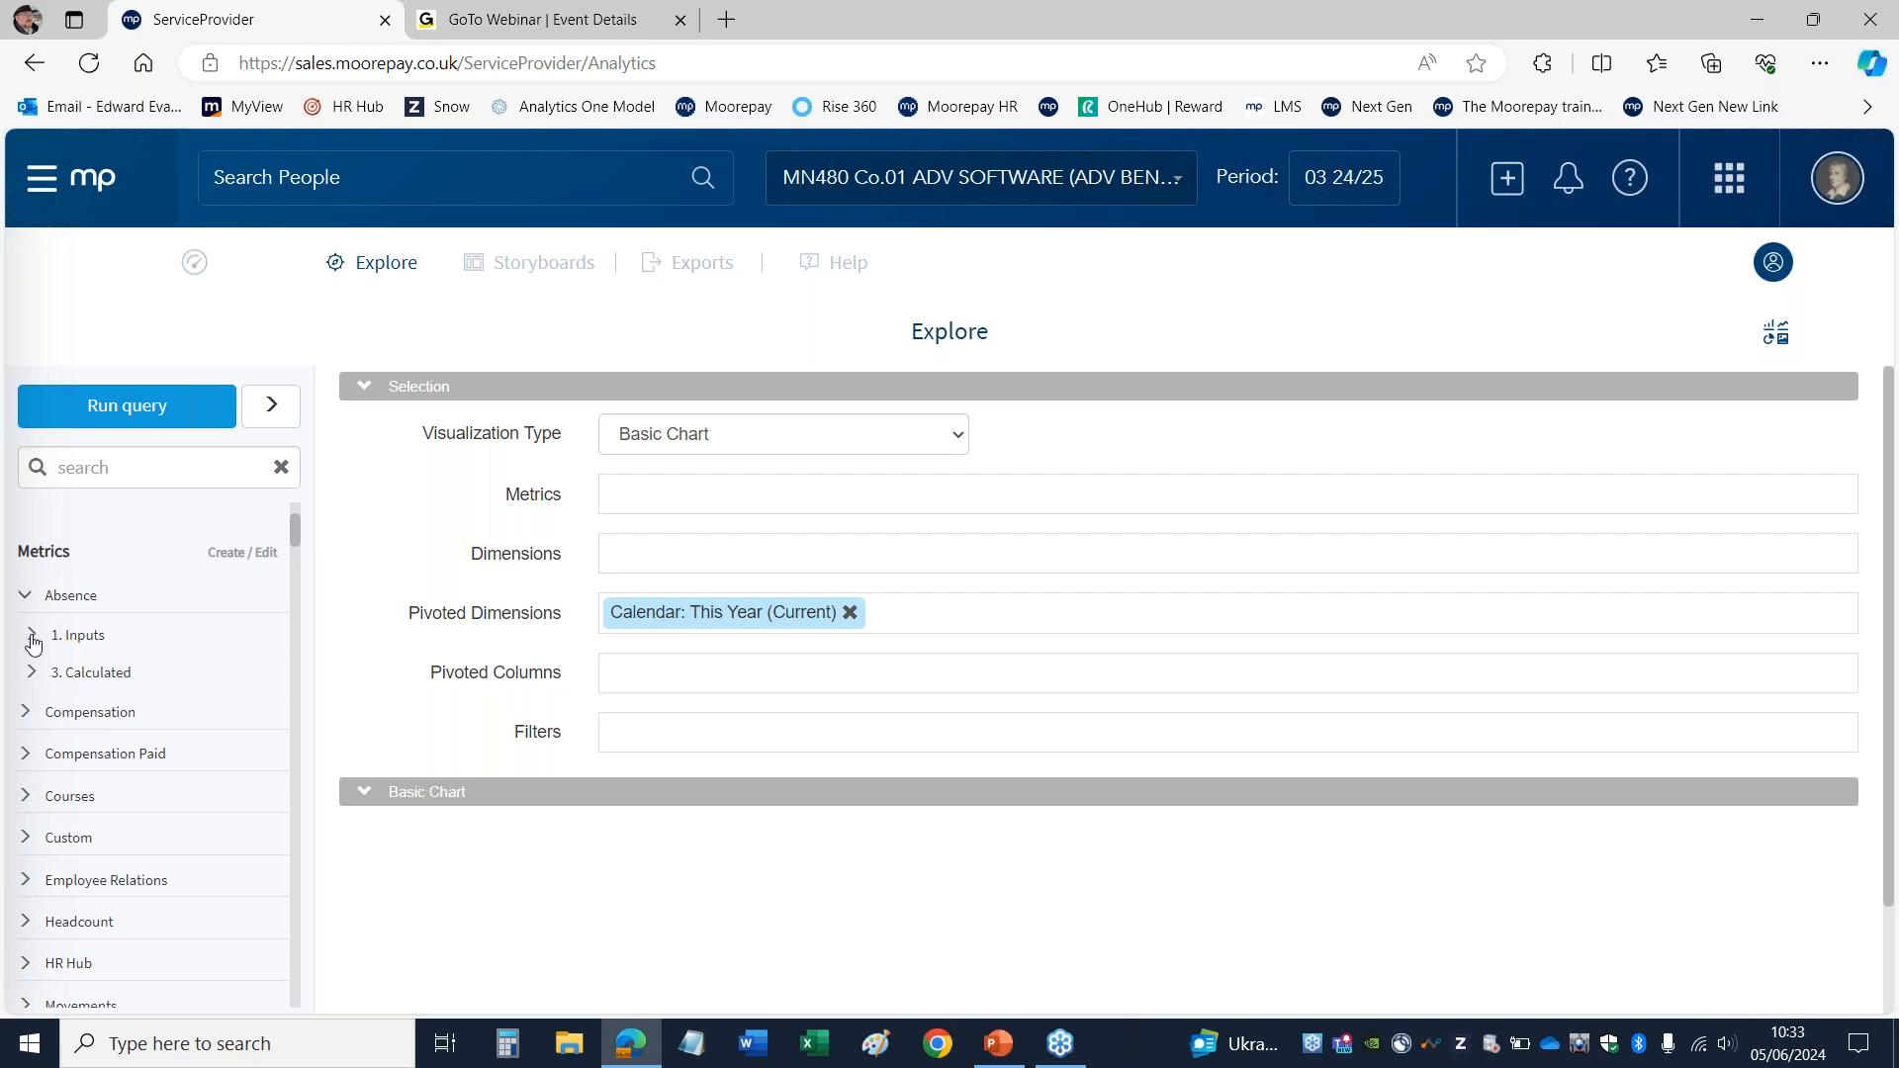
{"action": "left_click", "coordinate": [33, 637]}
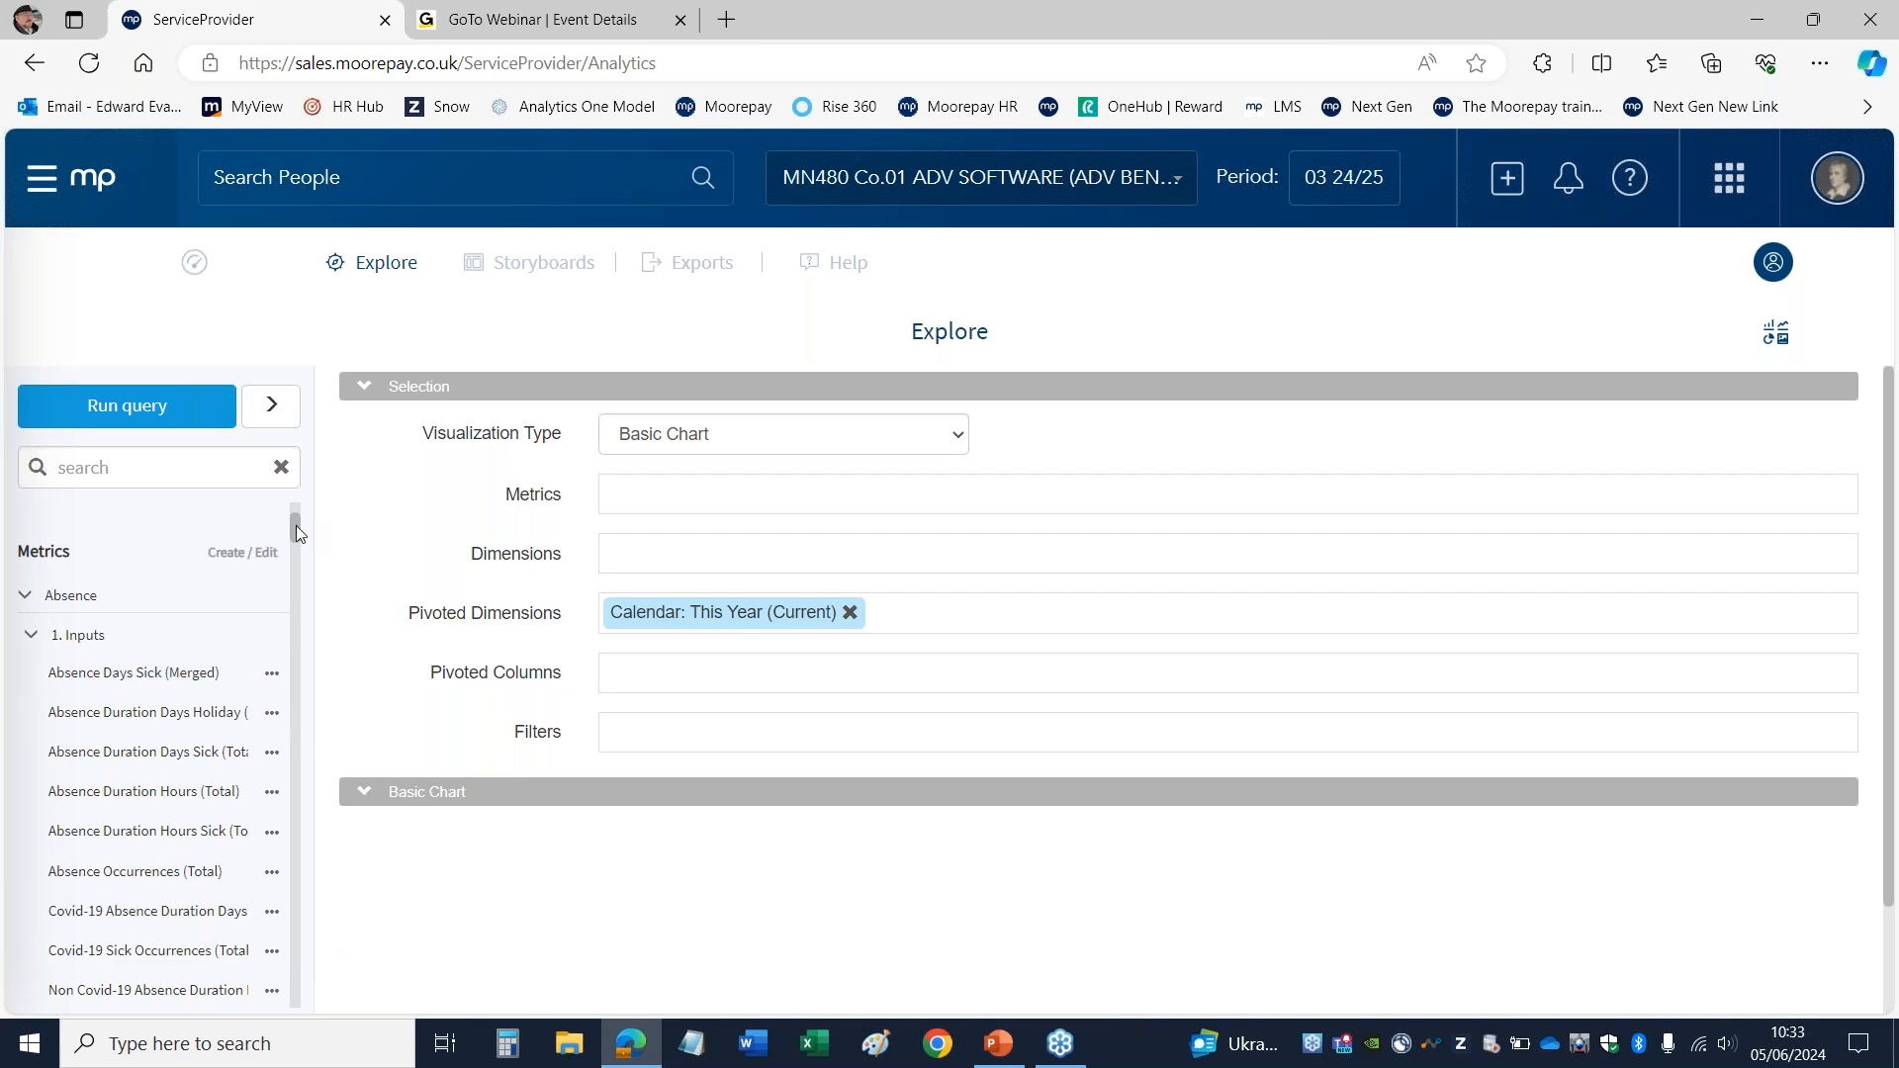
{"action": "left_click_drag", "start_coordinate": [295, 528], "coordinate": [297, 512]}
{"action": "left_click", "coordinate": [30, 714]}
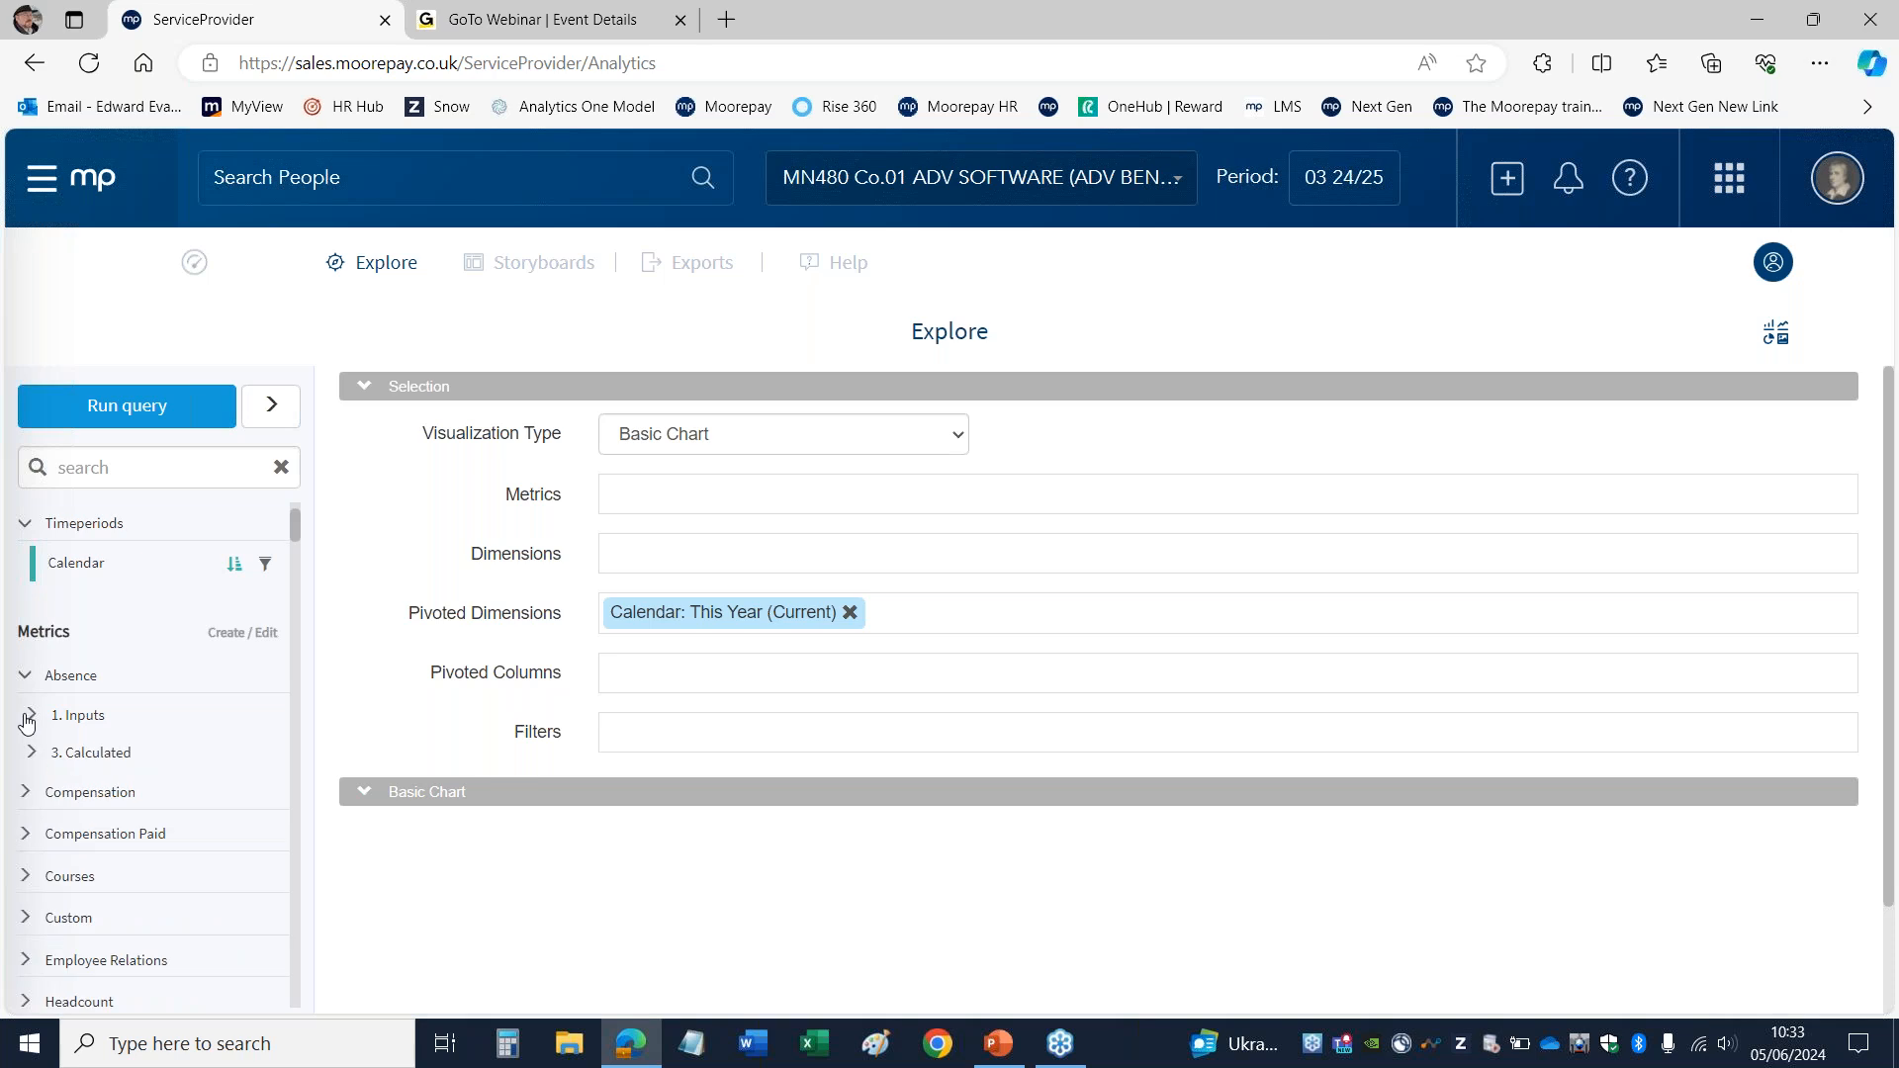
{"action": "left_click", "coordinate": [25, 676]}
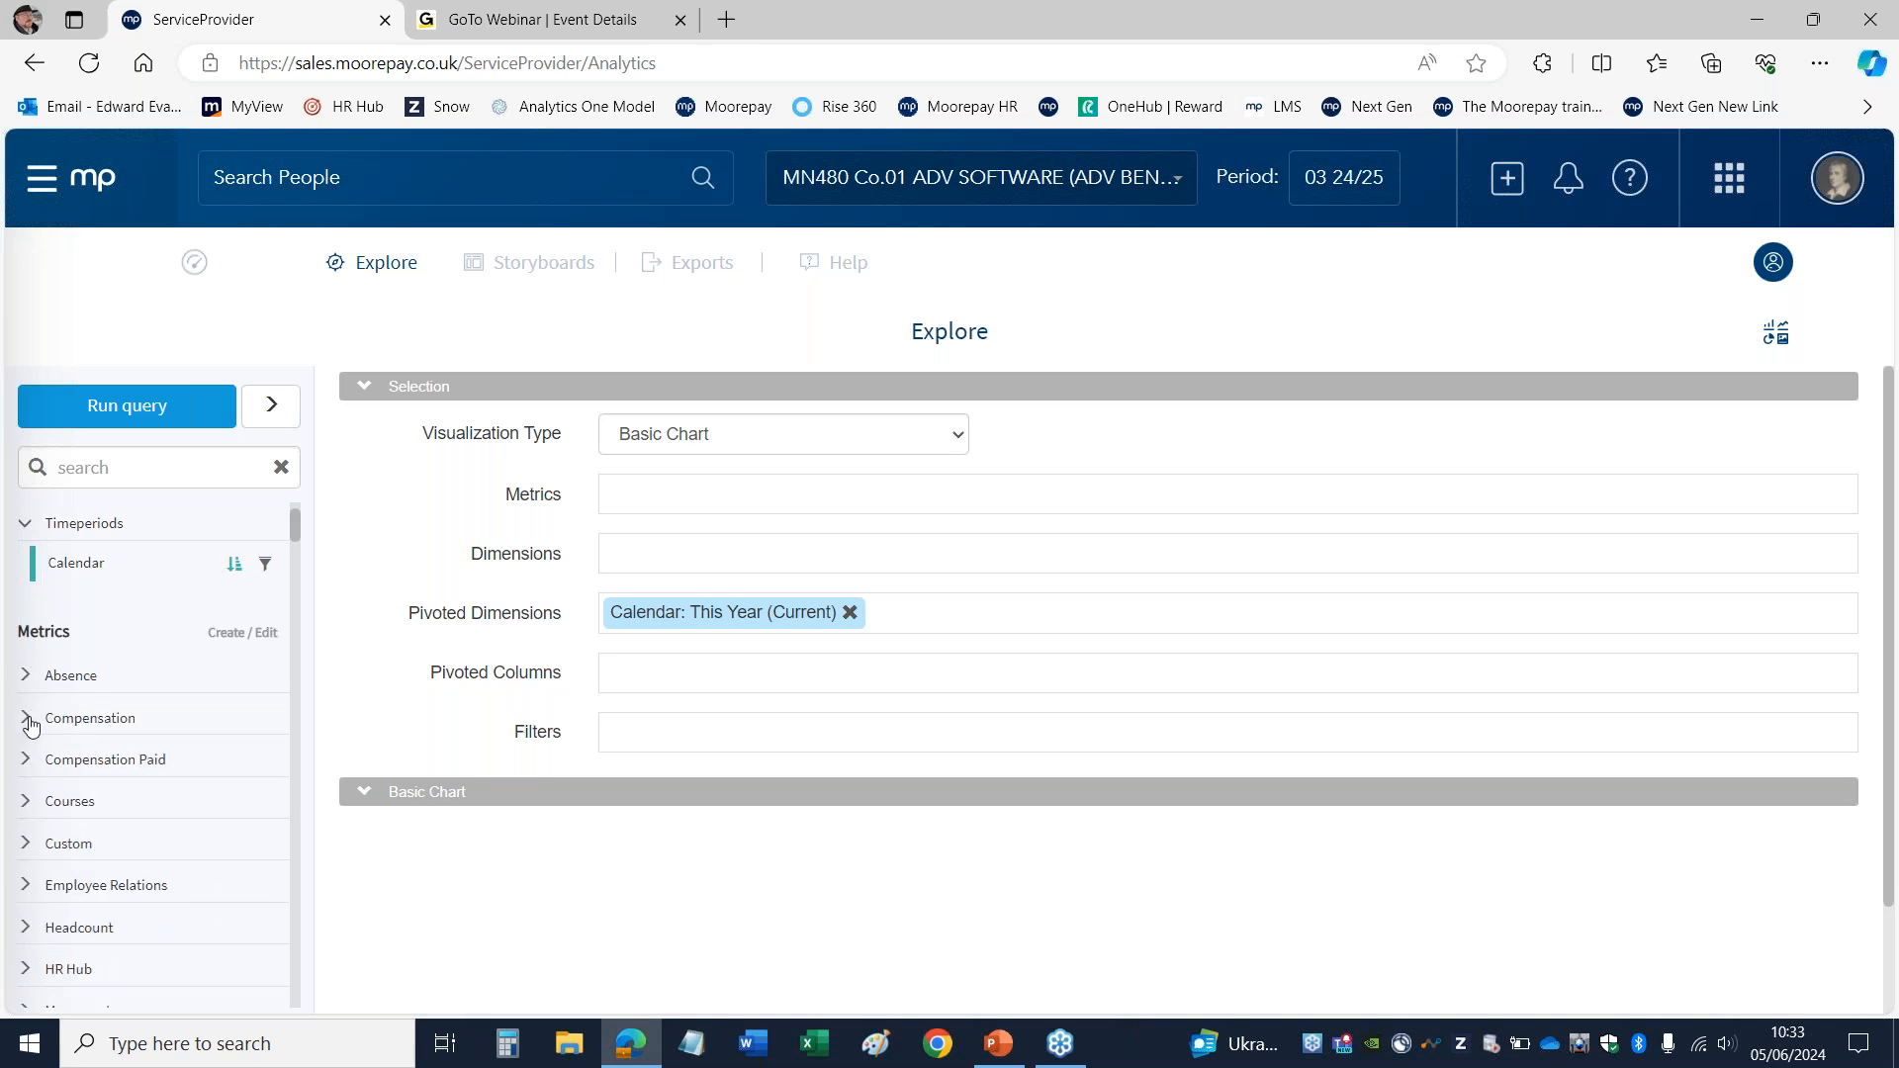
{"action": "left_click", "coordinate": [30, 724]}
{"action": "left_click", "coordinate": [31, 758]}
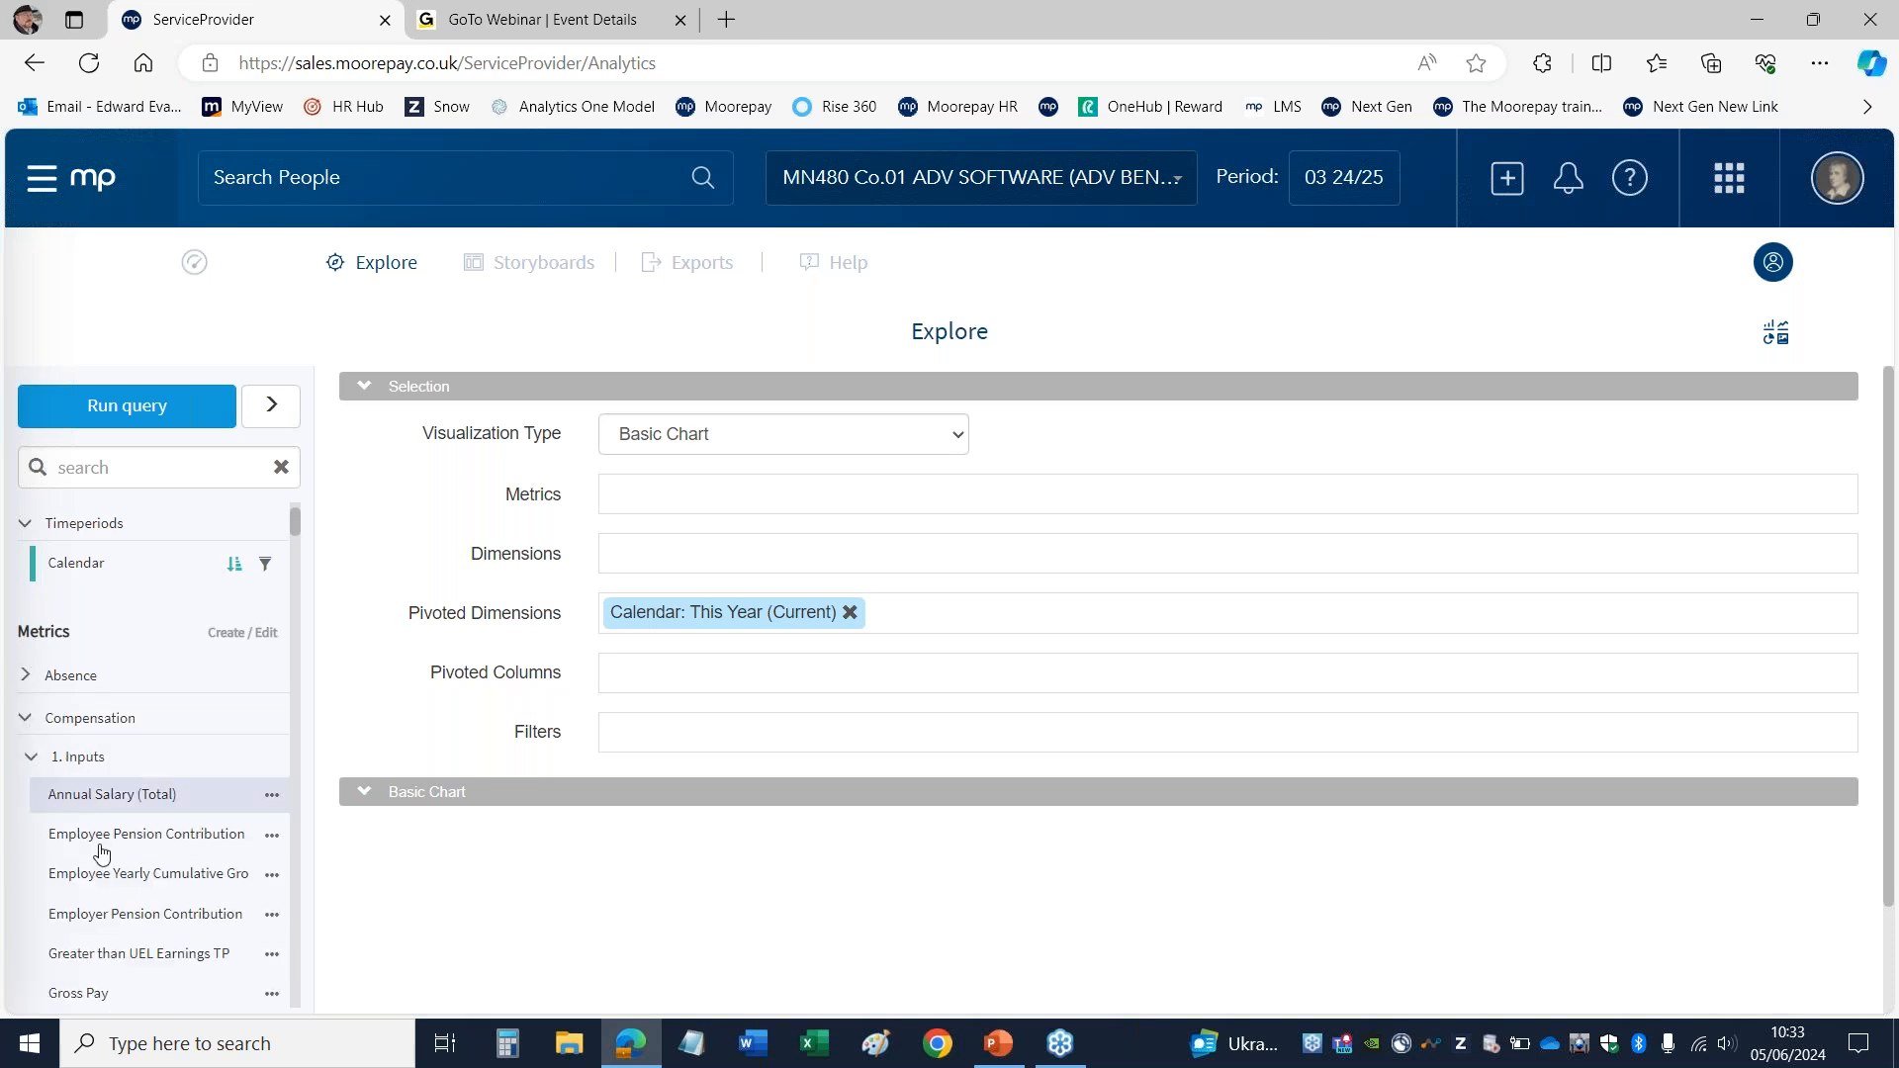
{"action": "mouse_move", "coordinate": [299, 528]}
{"action": "left_mouse_down"}
{"action": "mouse_move", "coordinate": [289, 574]}
{"action": "mouse_move", "coordinate": [293, 513]}
{"action": "left_mouse_up"}
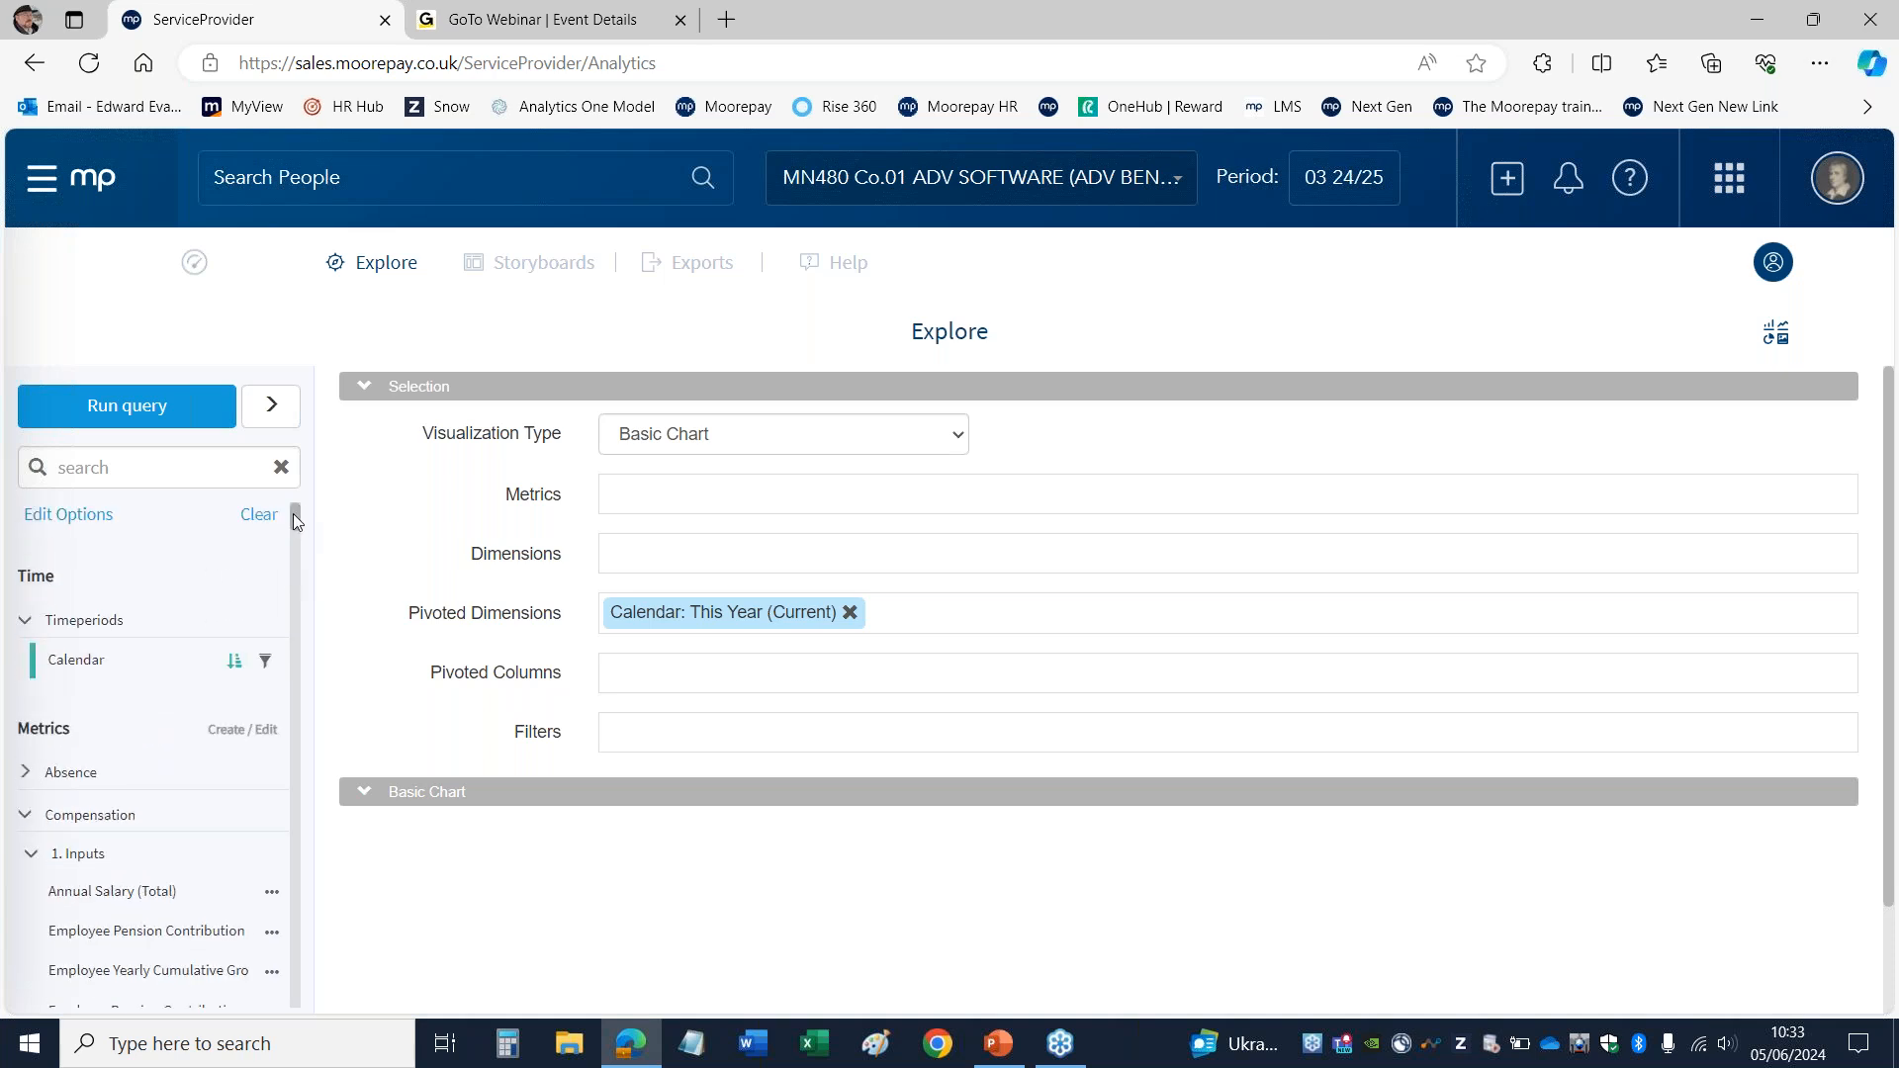
{"action": "left_click", "coordinate": [27, 814]}
{"action": "left_click_drag", "start_coordinate": [297, 519], "coordinate": [294, 536]}
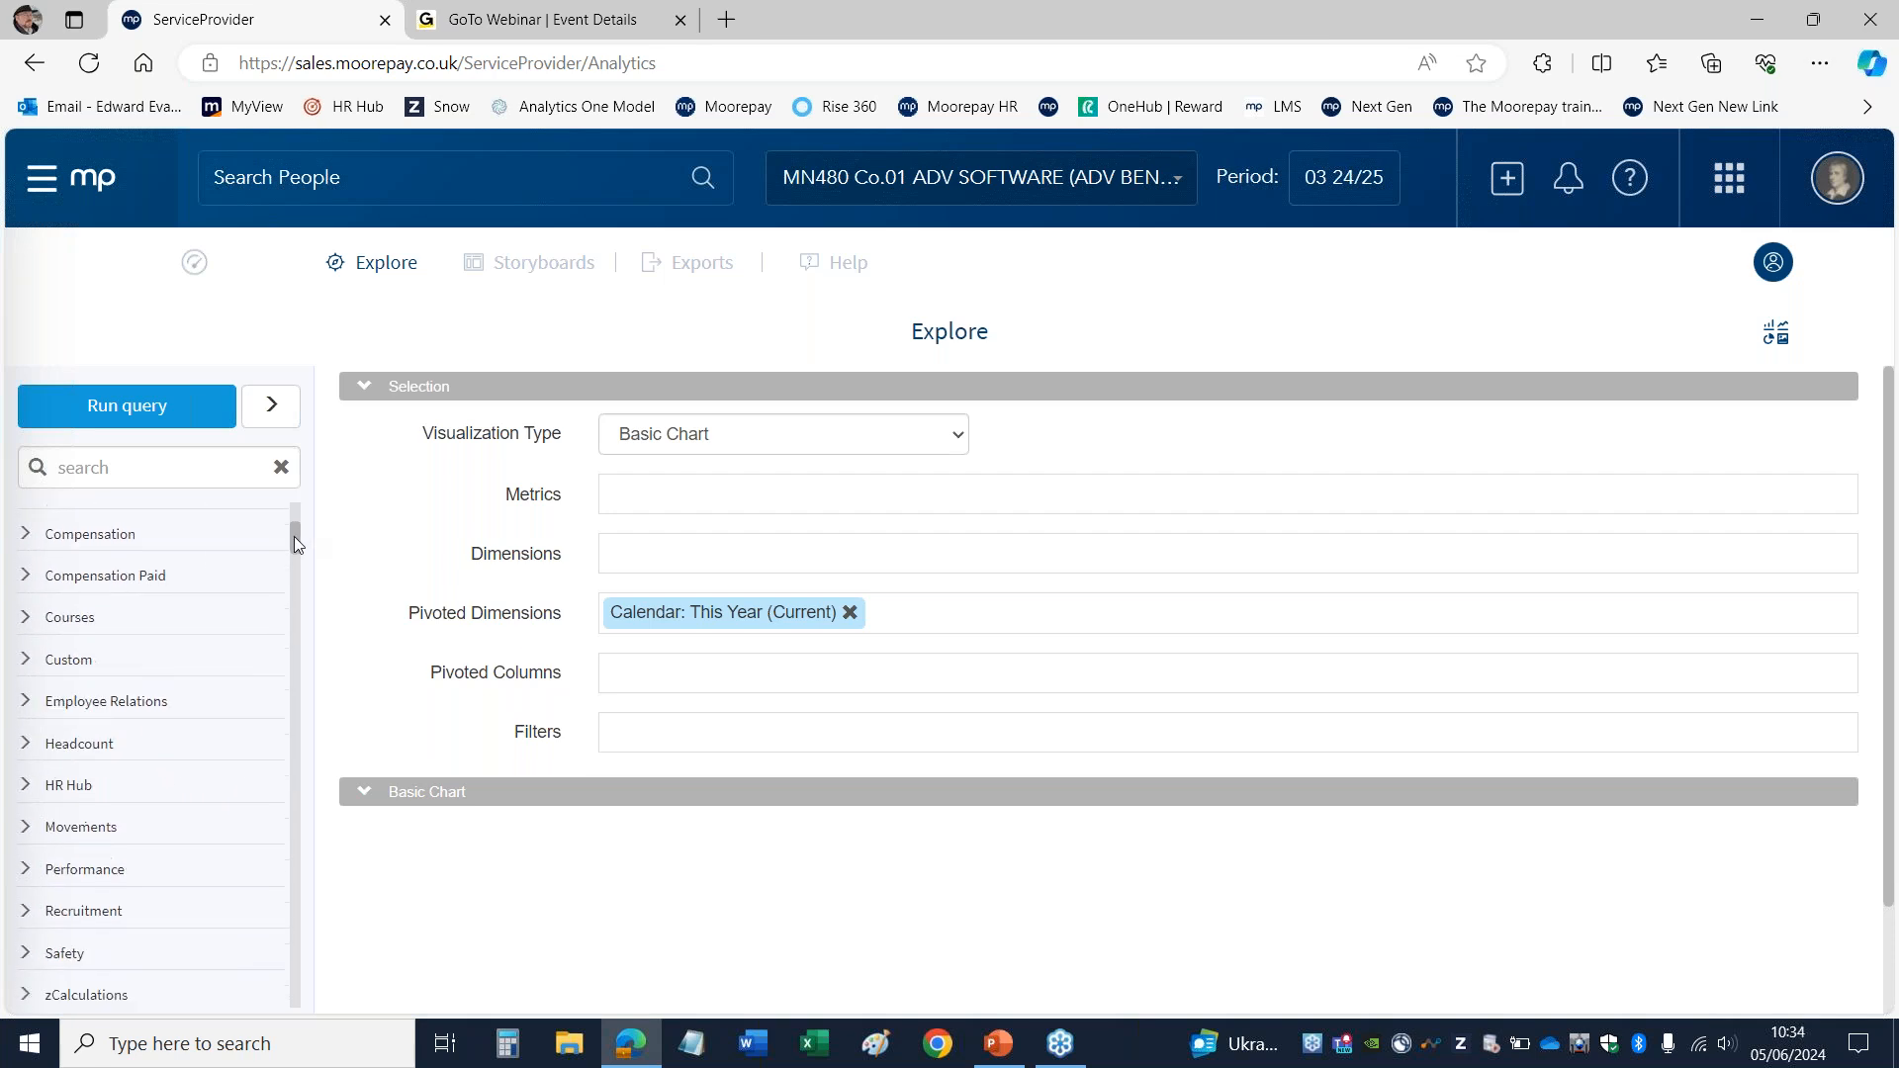
Step: Examine the Employee Relations input metrics, then recheck the Compensation and Absence groups and collapse them
{"action": "left_click", "coordinate": [25, 707]}
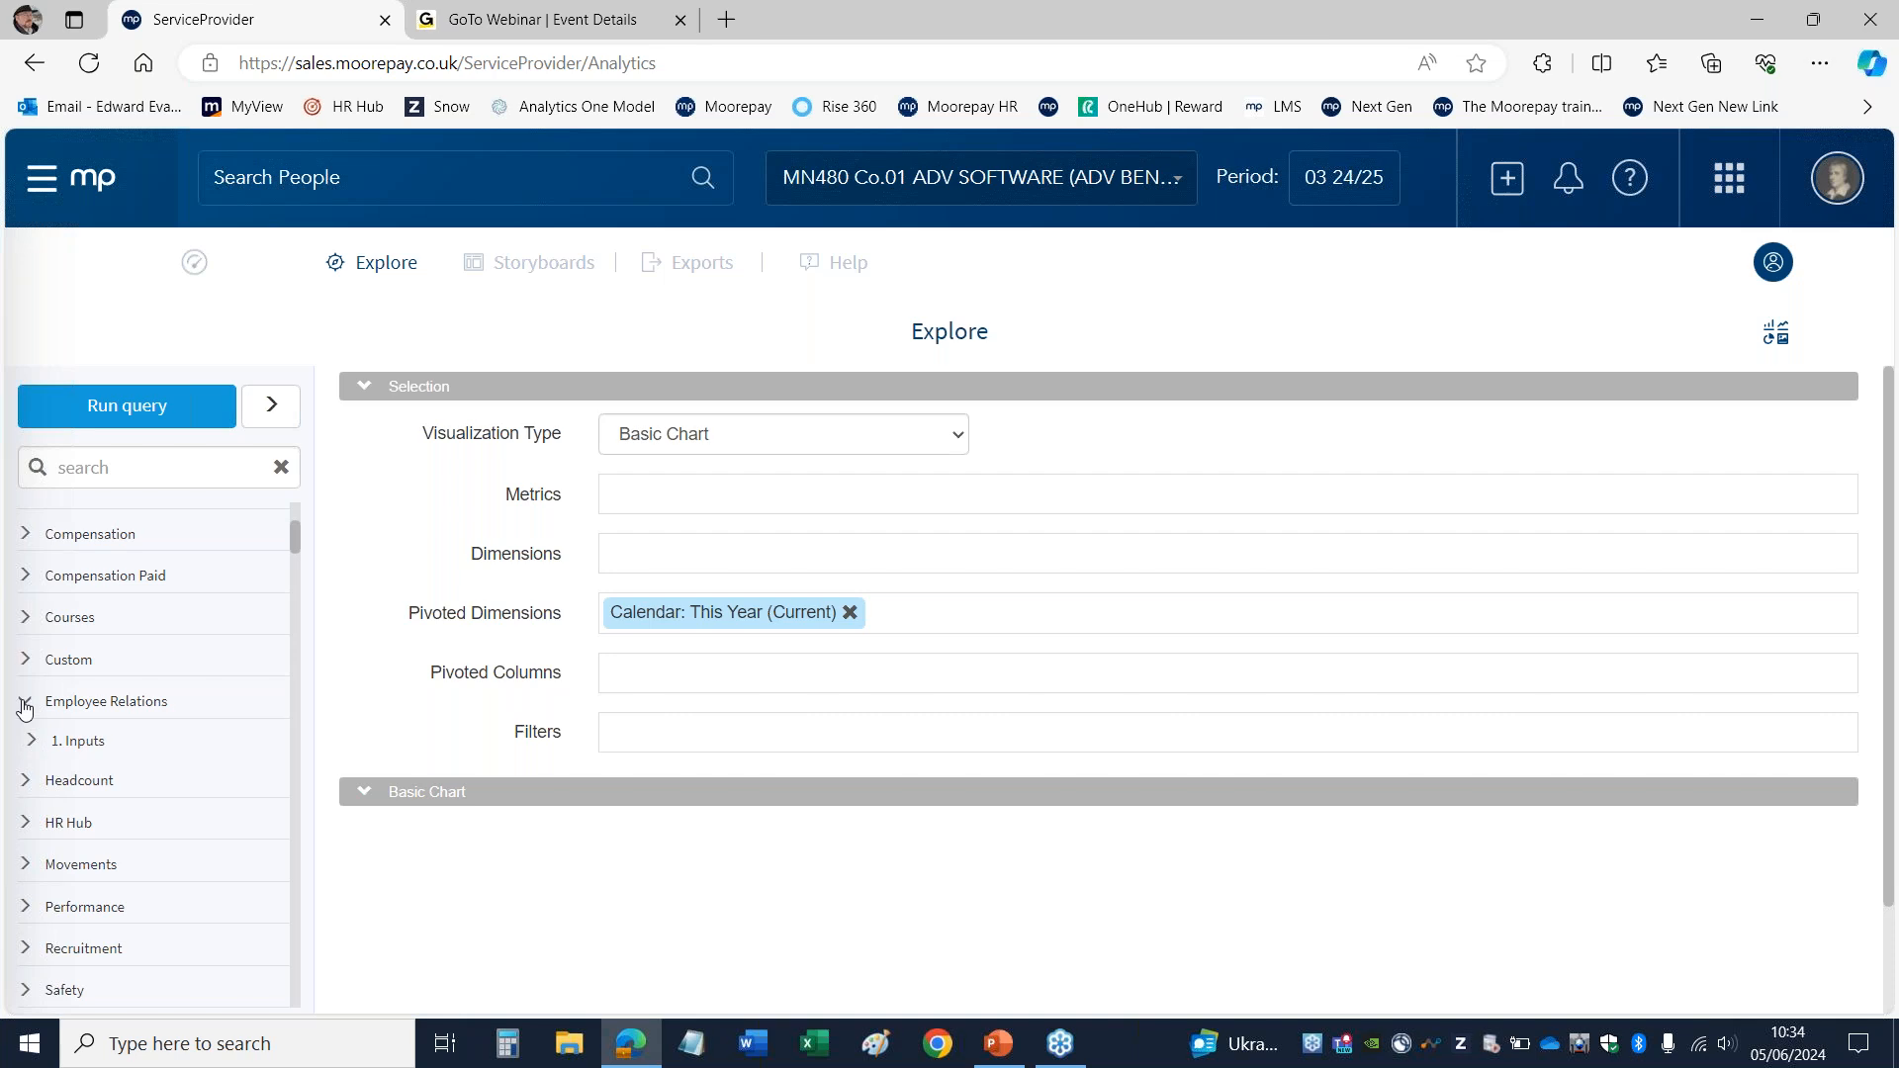
{"action": "left_click", "coordinate": [27, 747]}
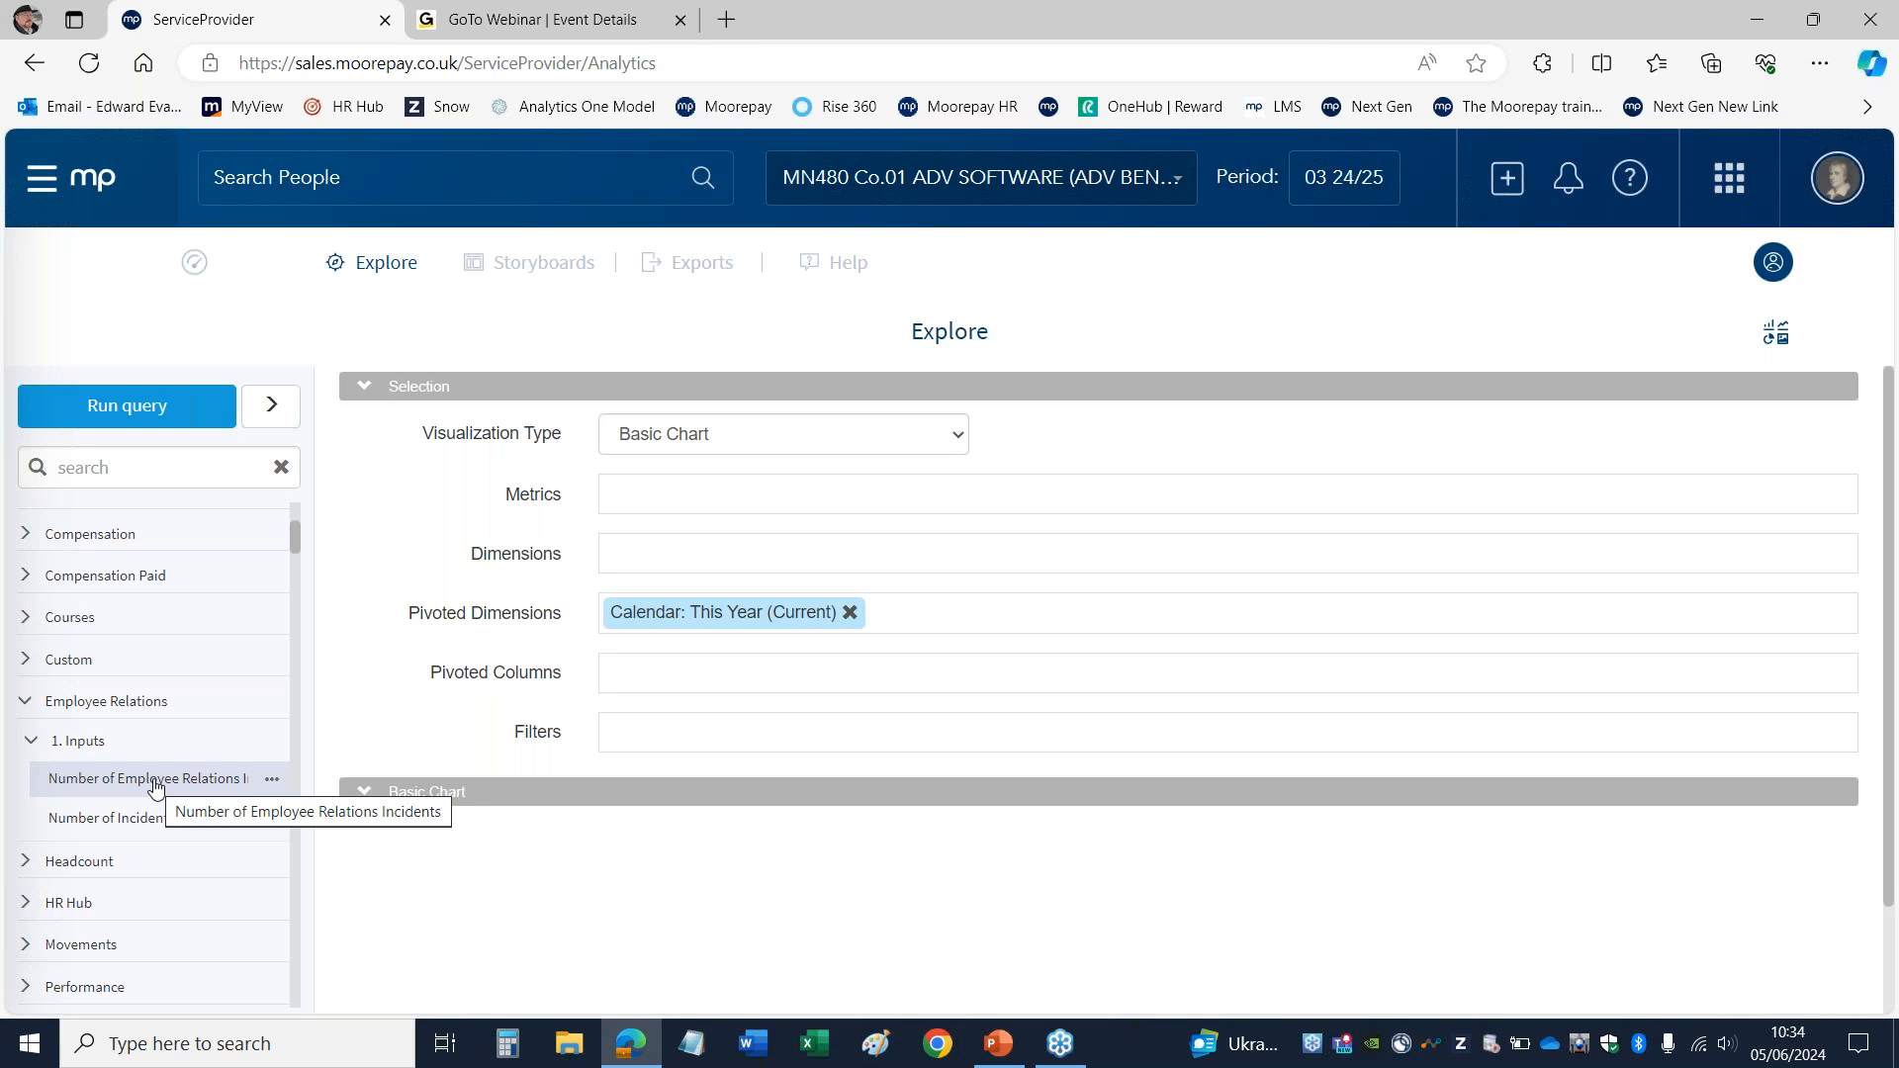
{"action": "left_click", "coordinate": [30, 741]}
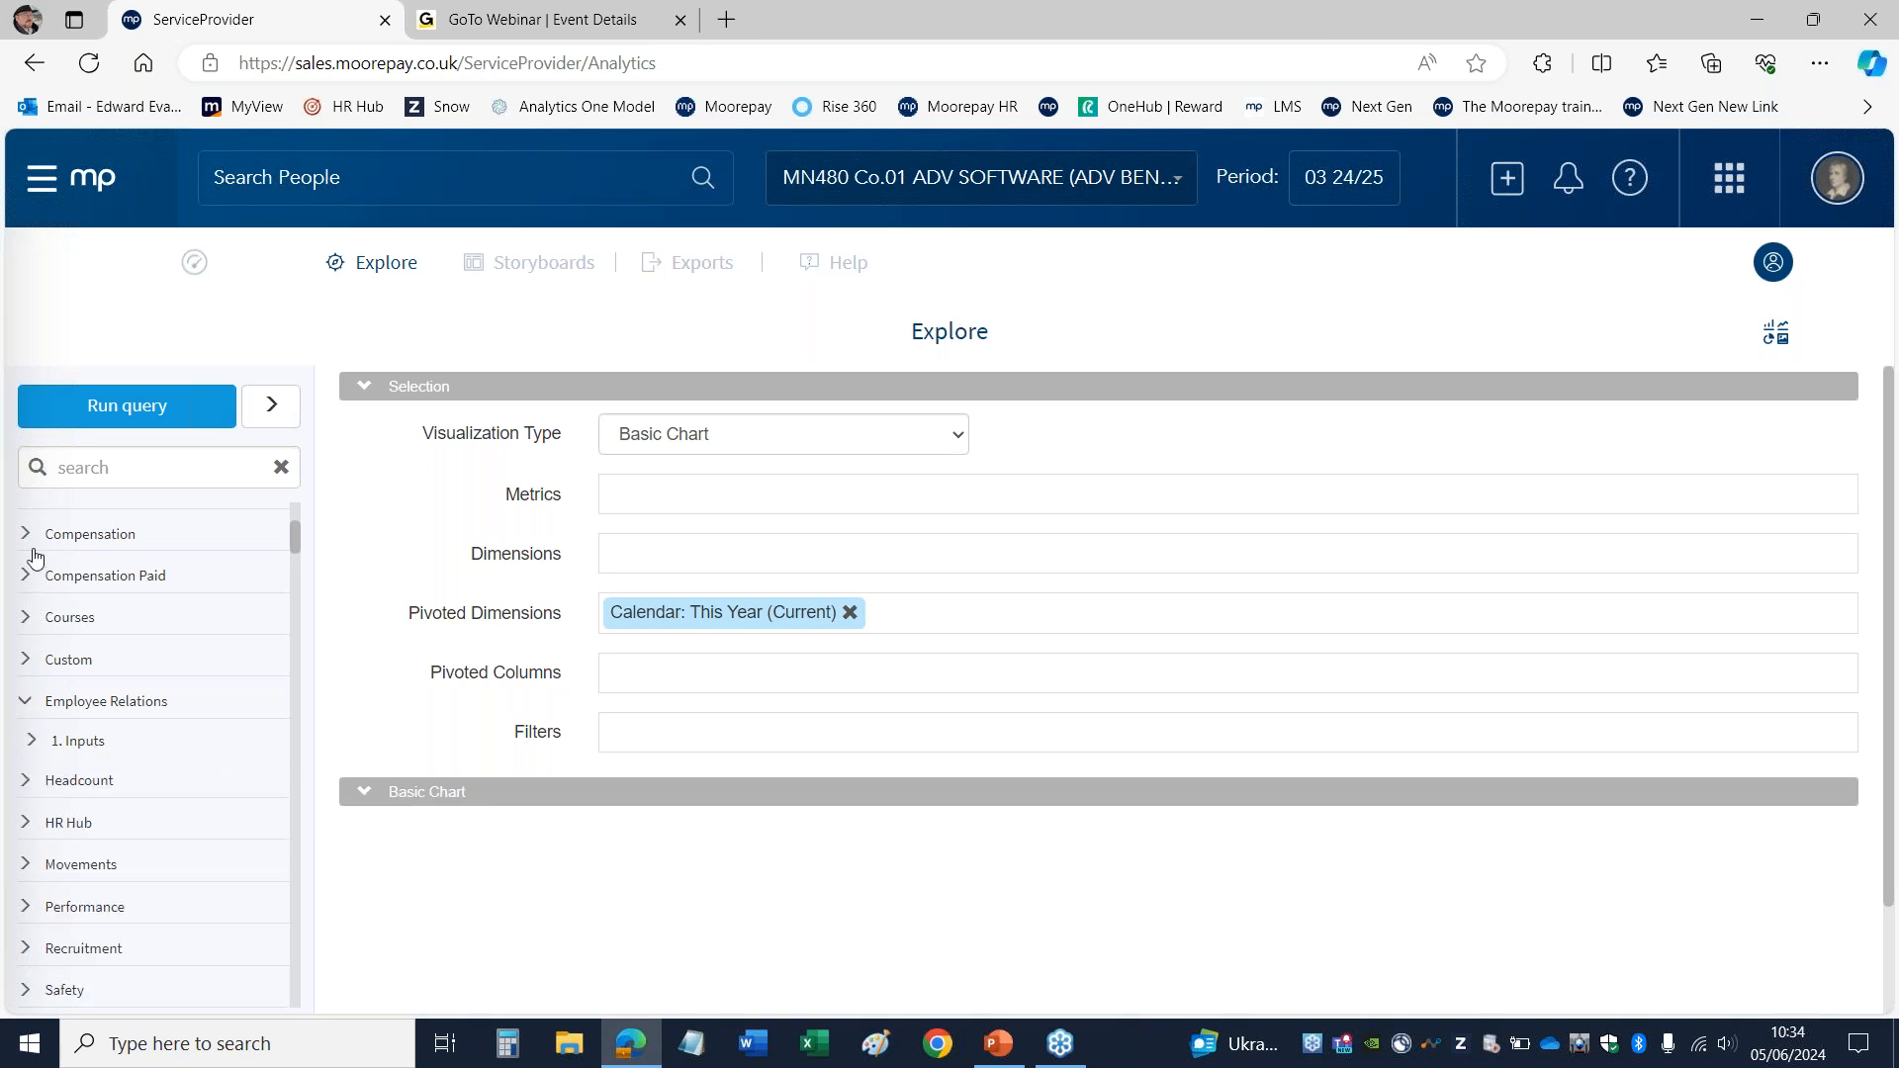
{"action": "left_click", "coordinate": [23, 706]}
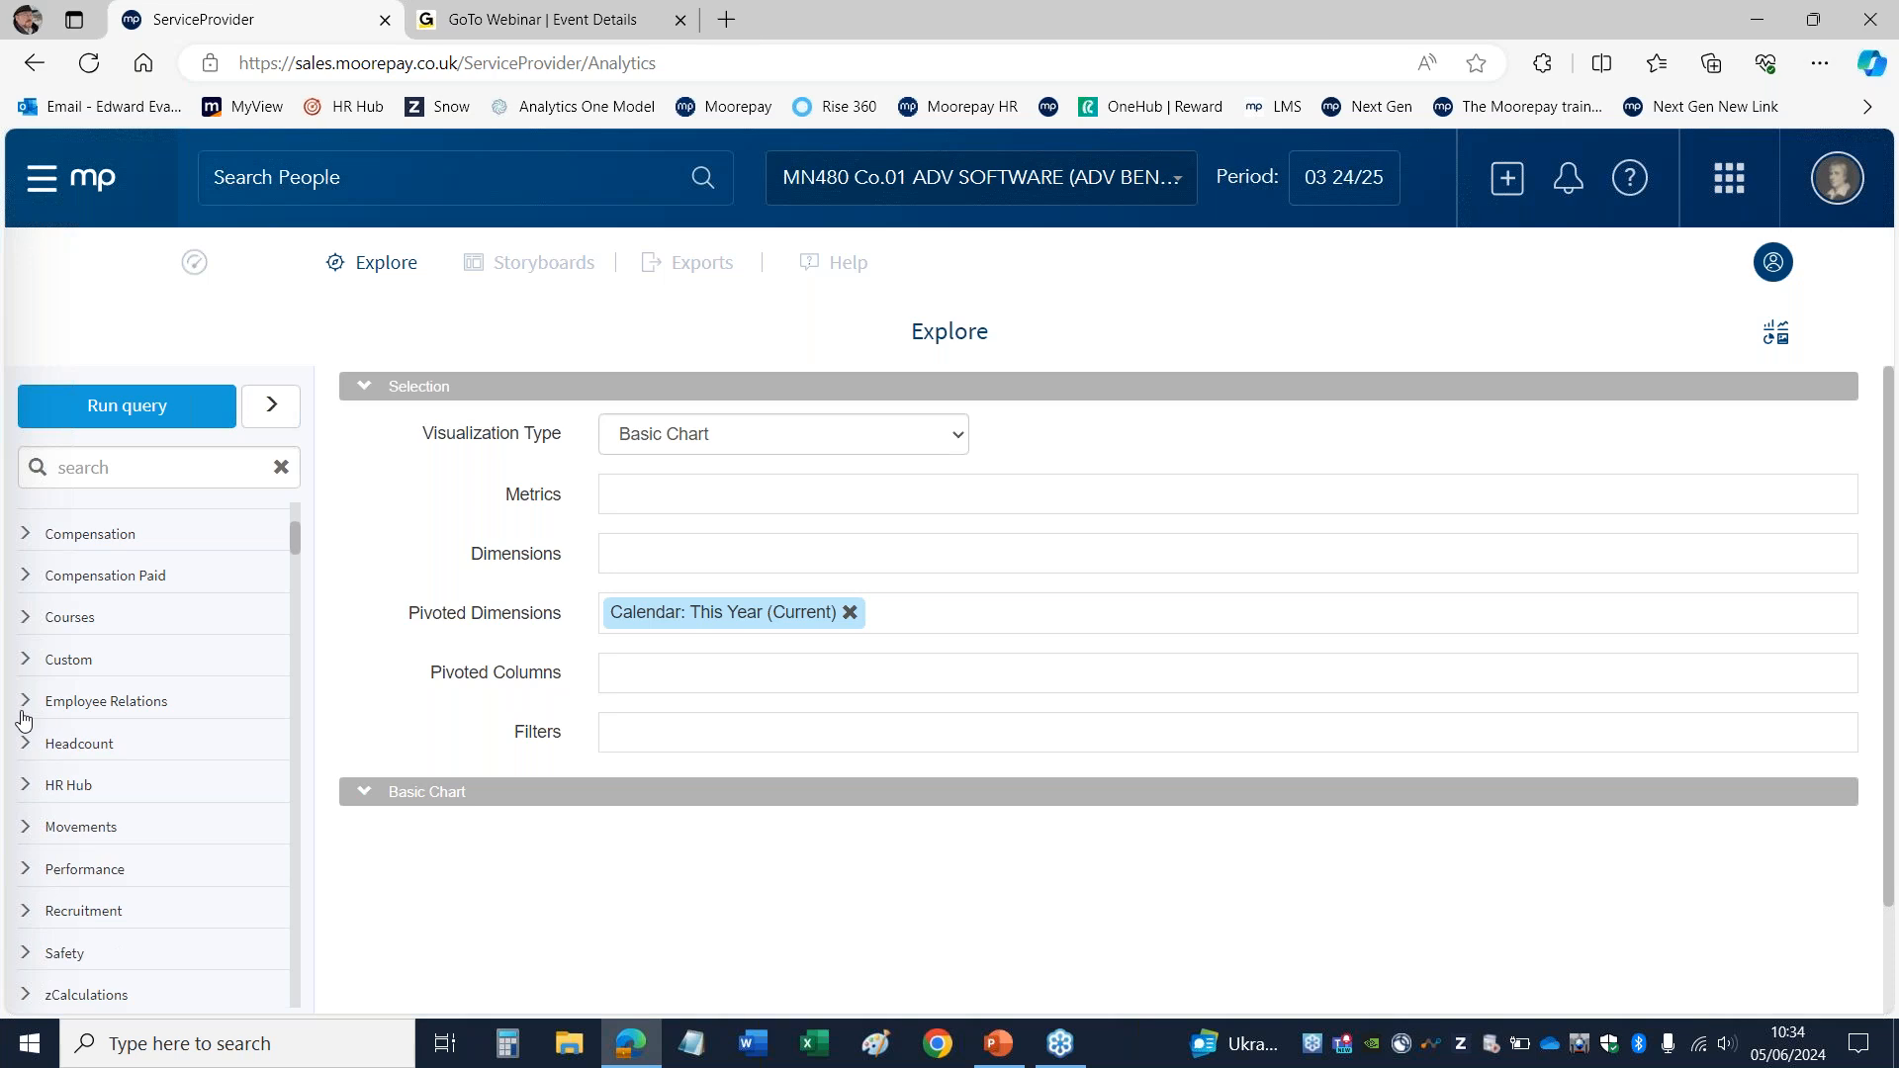
{"action": "left_click", "coordinate": [27, 539]}
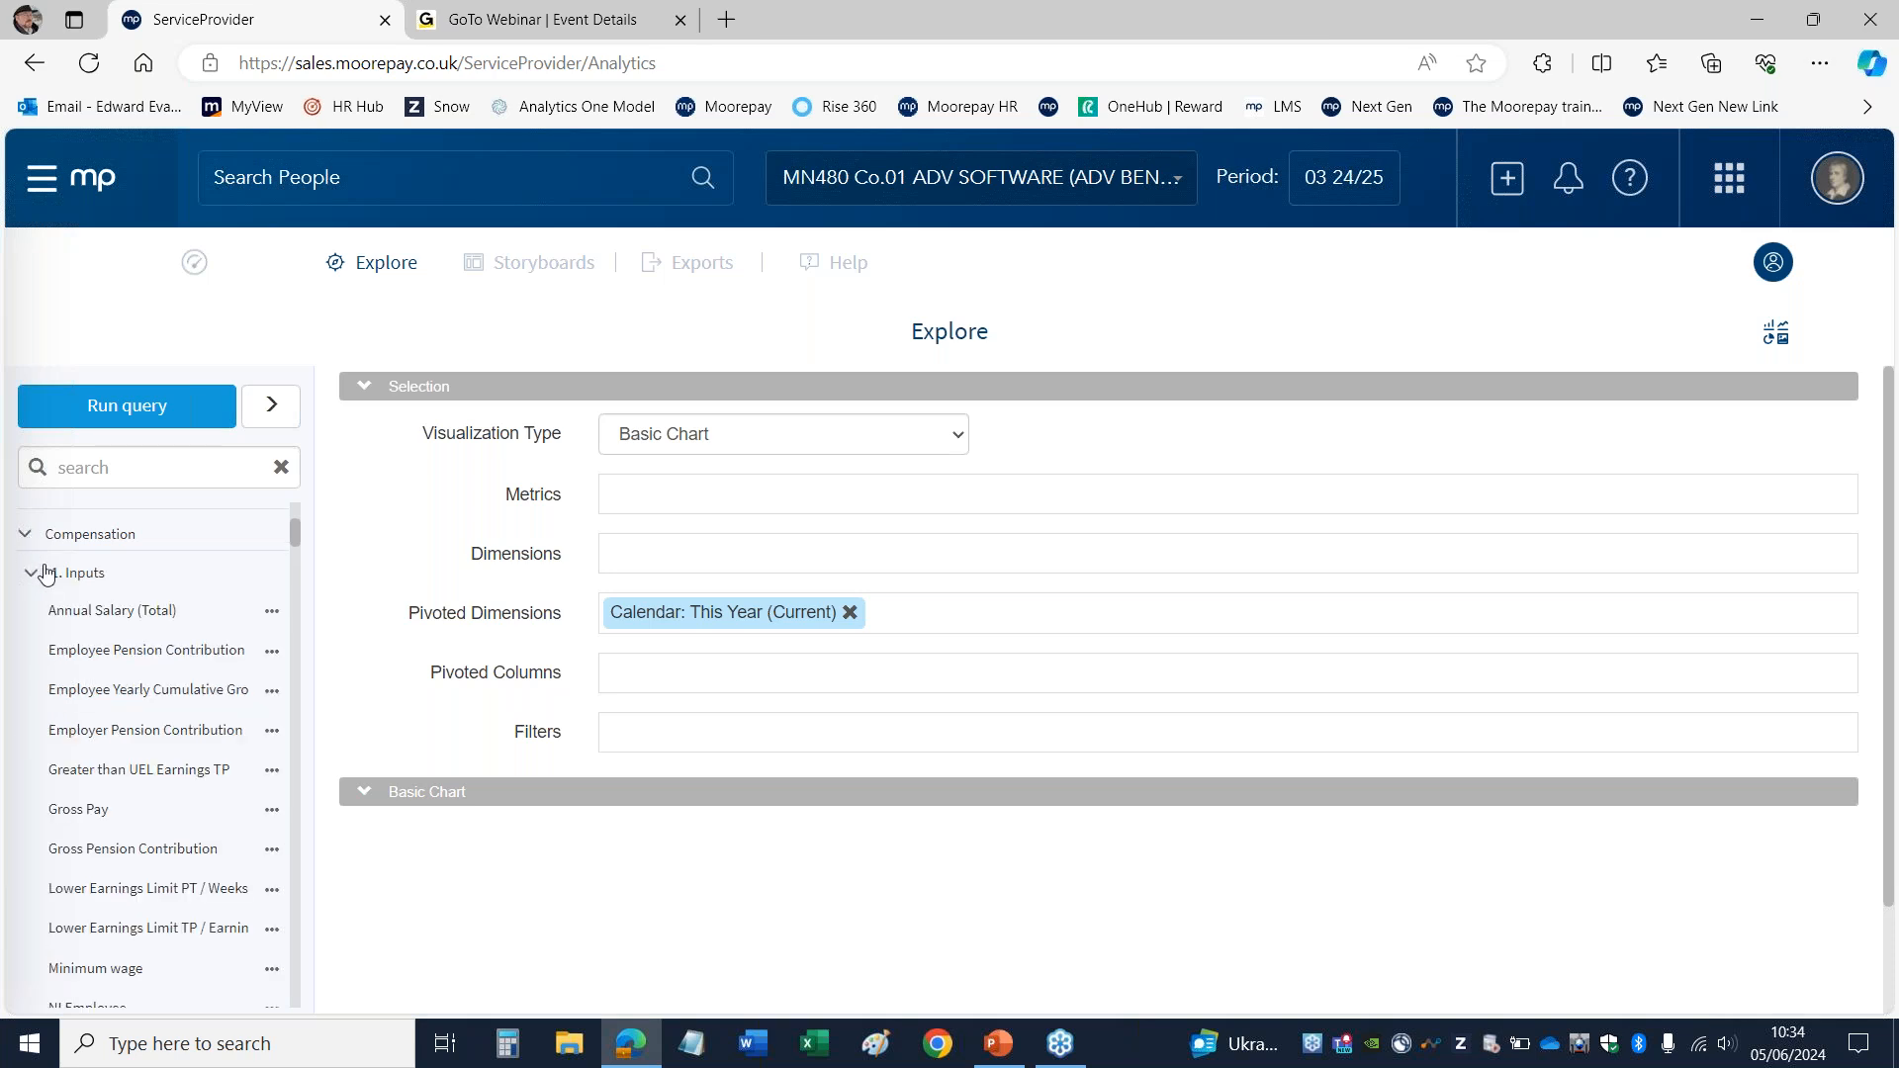
{"action": "left_click", "coordinate": [26, 536]}
{"action": "left_click_drag", "start_coordinate": [293, 536], "coordinate": [293, 512]}
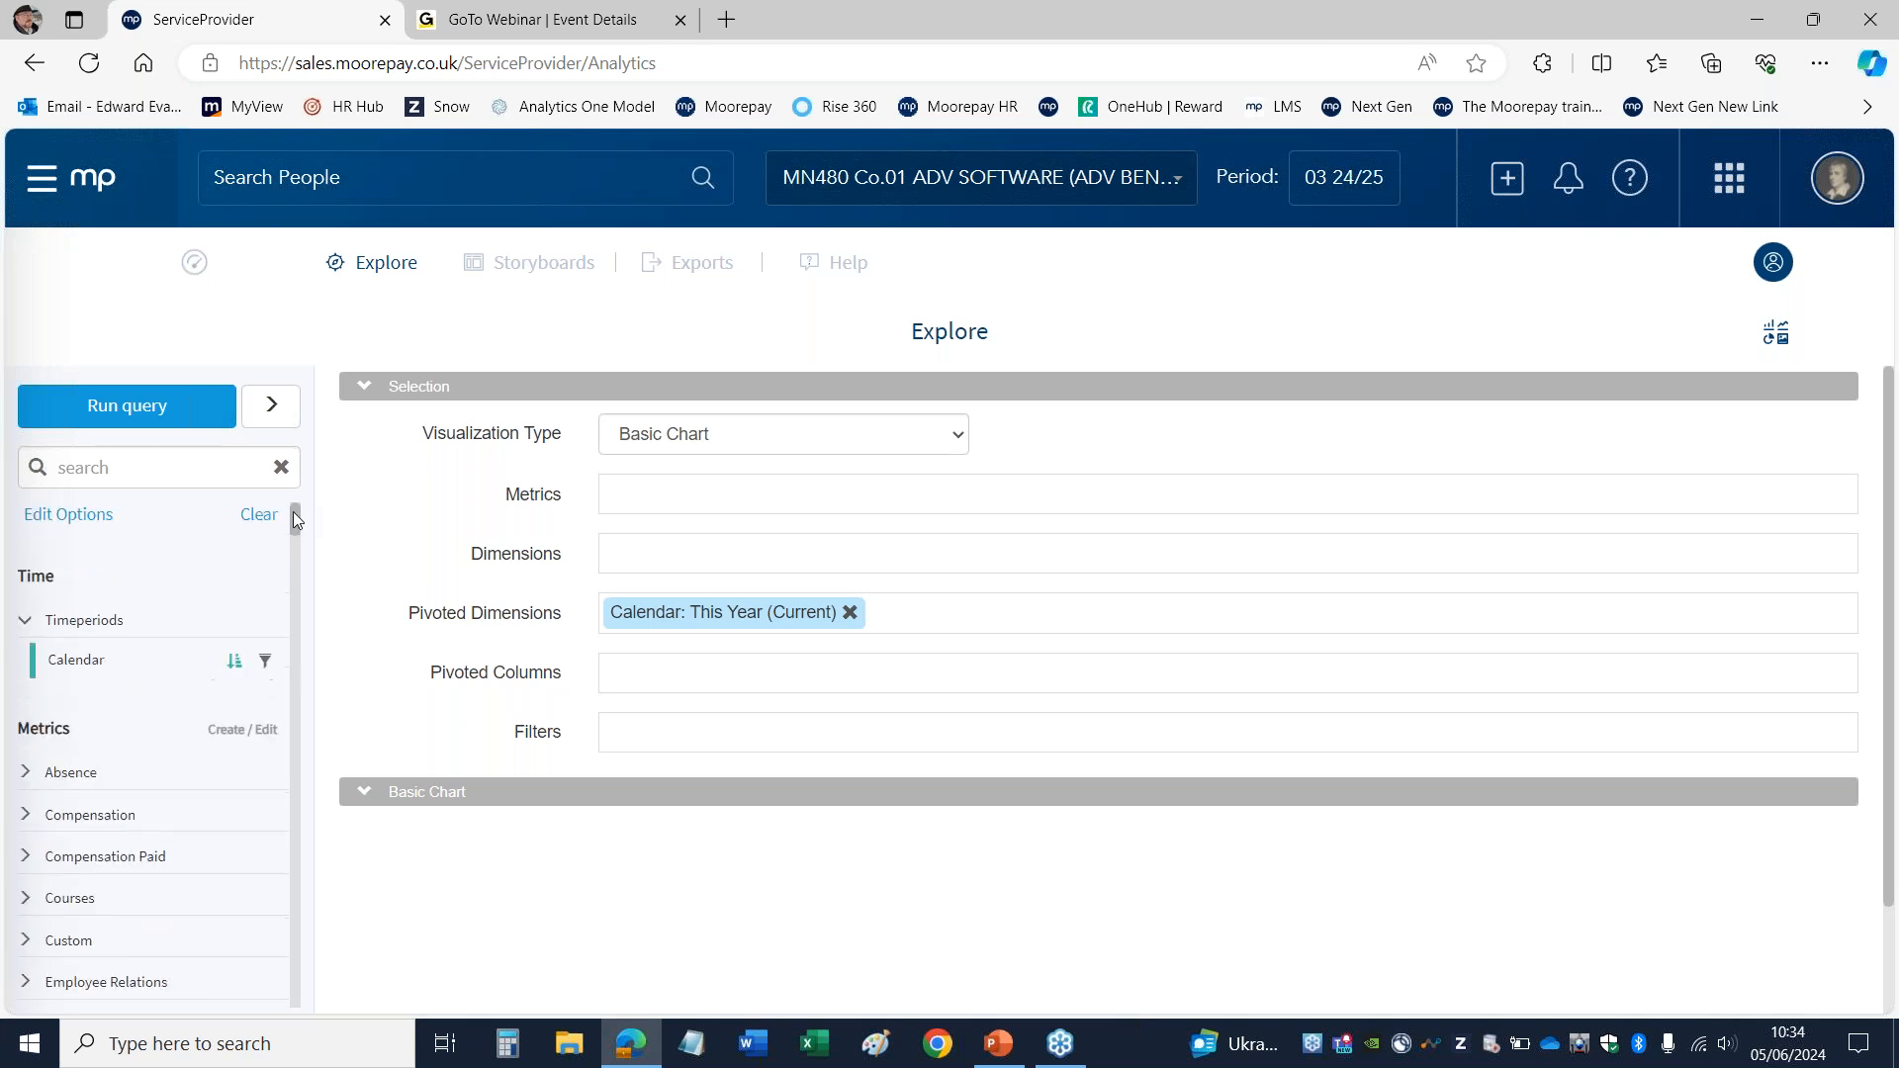
{"action": "left_click", "coordinate": [23, 773]}
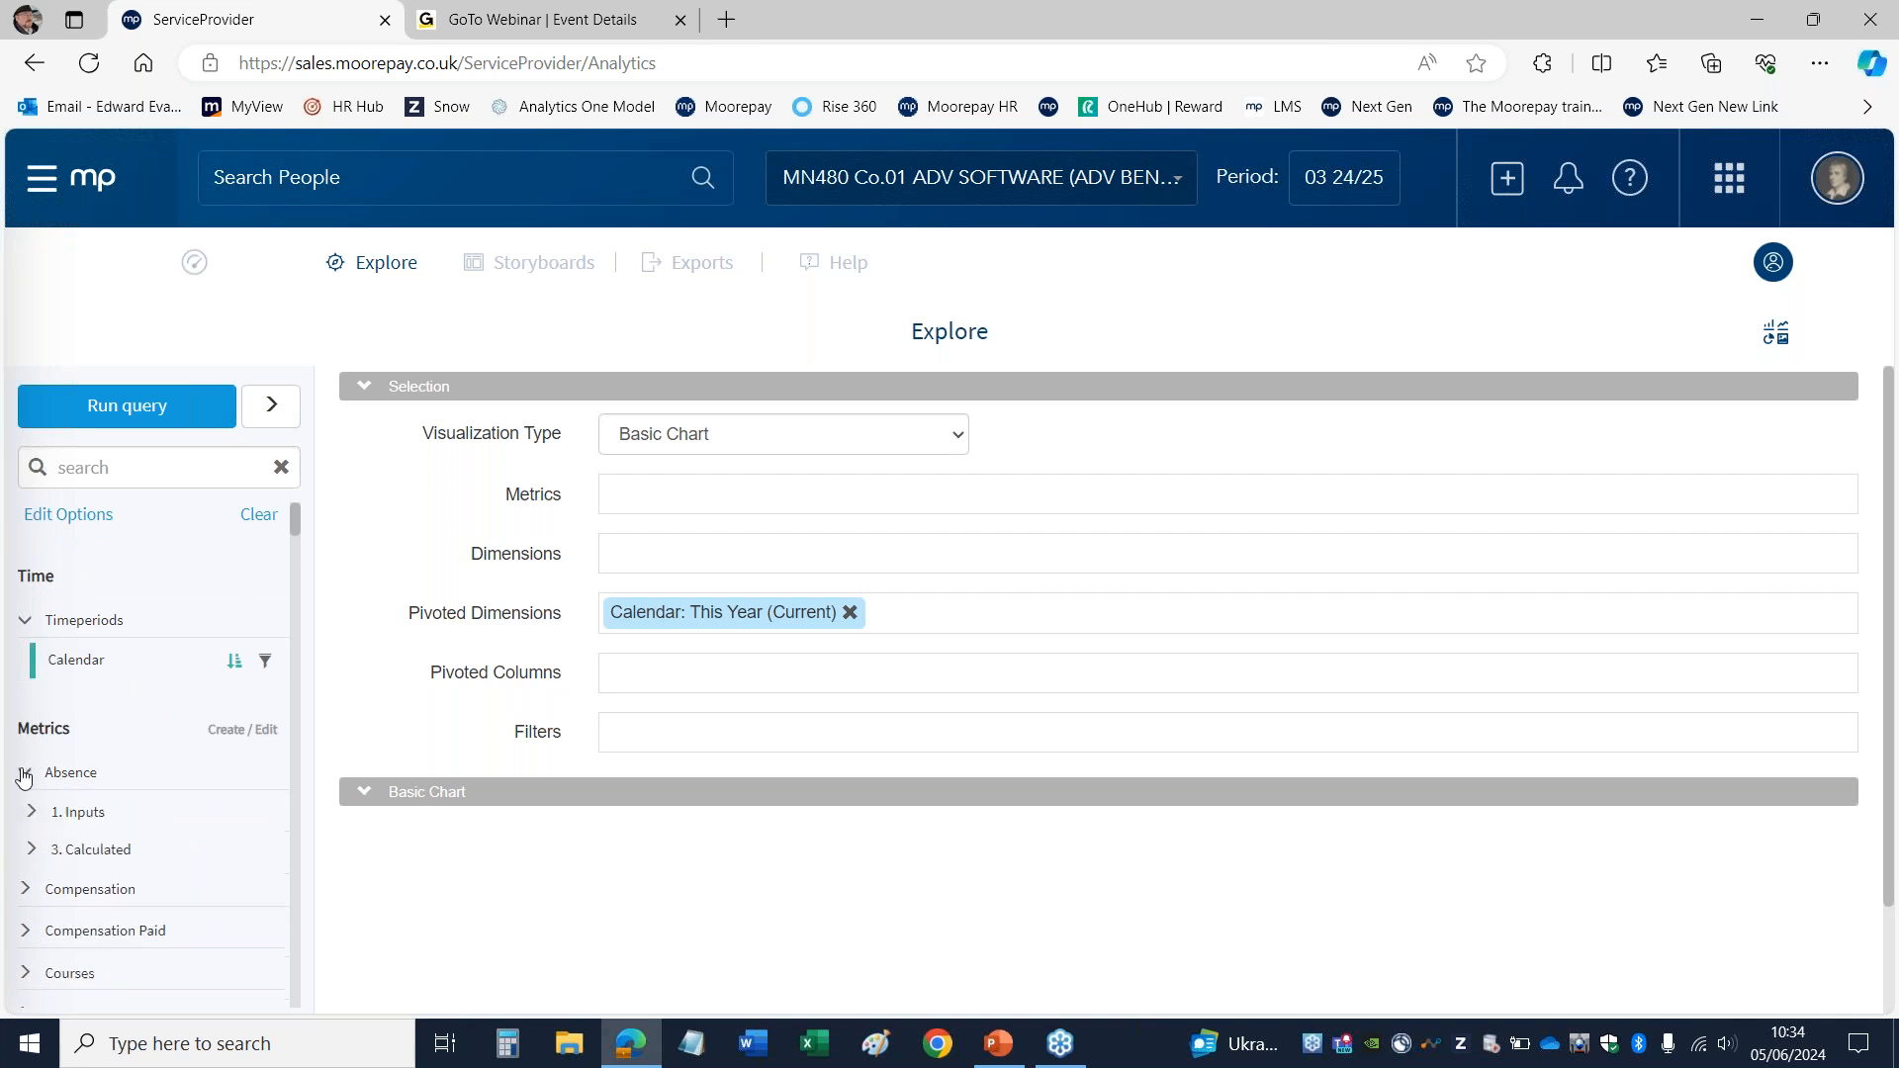
{"action": "left_click", "coordinate": [24, 773]}
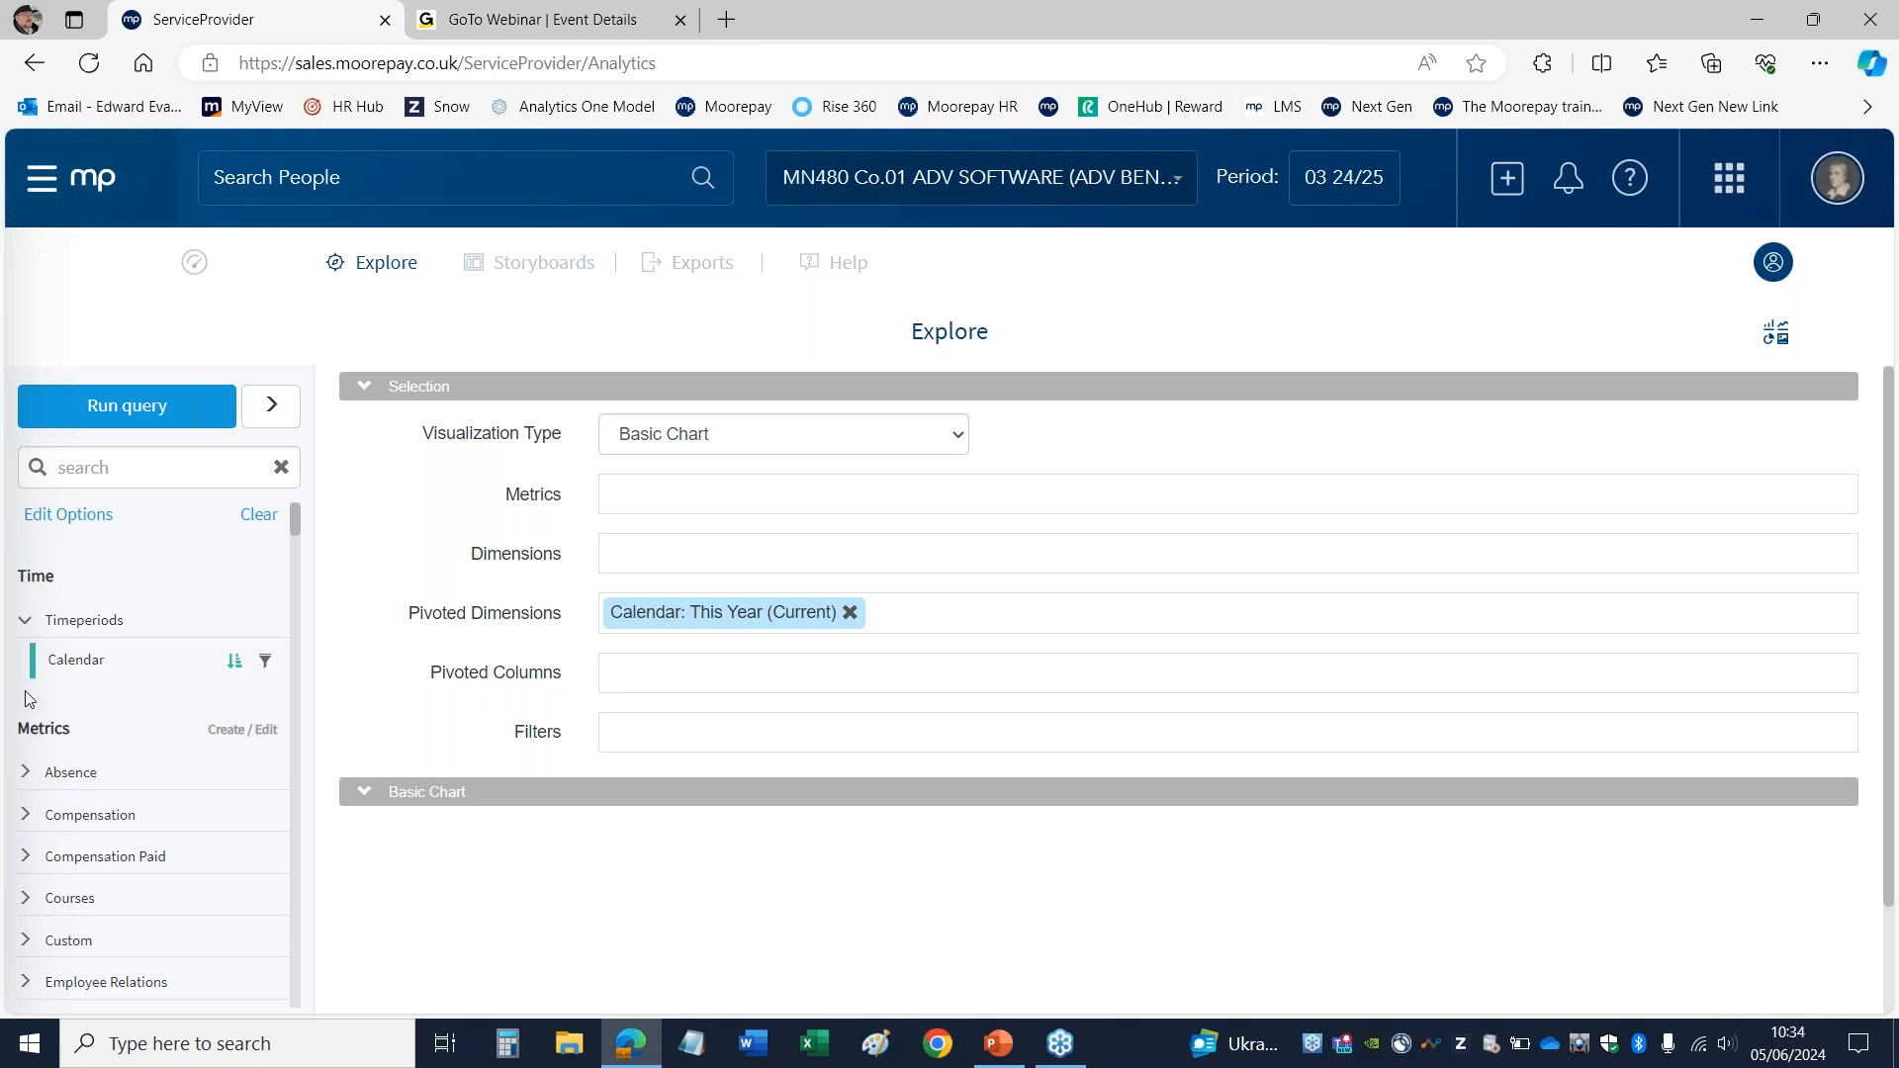
Step: Search the query fields for "termi" and add Terminations (Total) as the metric
{"action": "mouse_move", "coordinate": [299, 509]}
{"action": "left_mouse_down"}
{"action": "mouse_move", "coordinate": [295, 558]}
{"action": "mouse_move", "coordinate": [288, 497]}
{"action": "left_mouse_up"}
{"action": "left_click", "coordinate": [84, 467]}
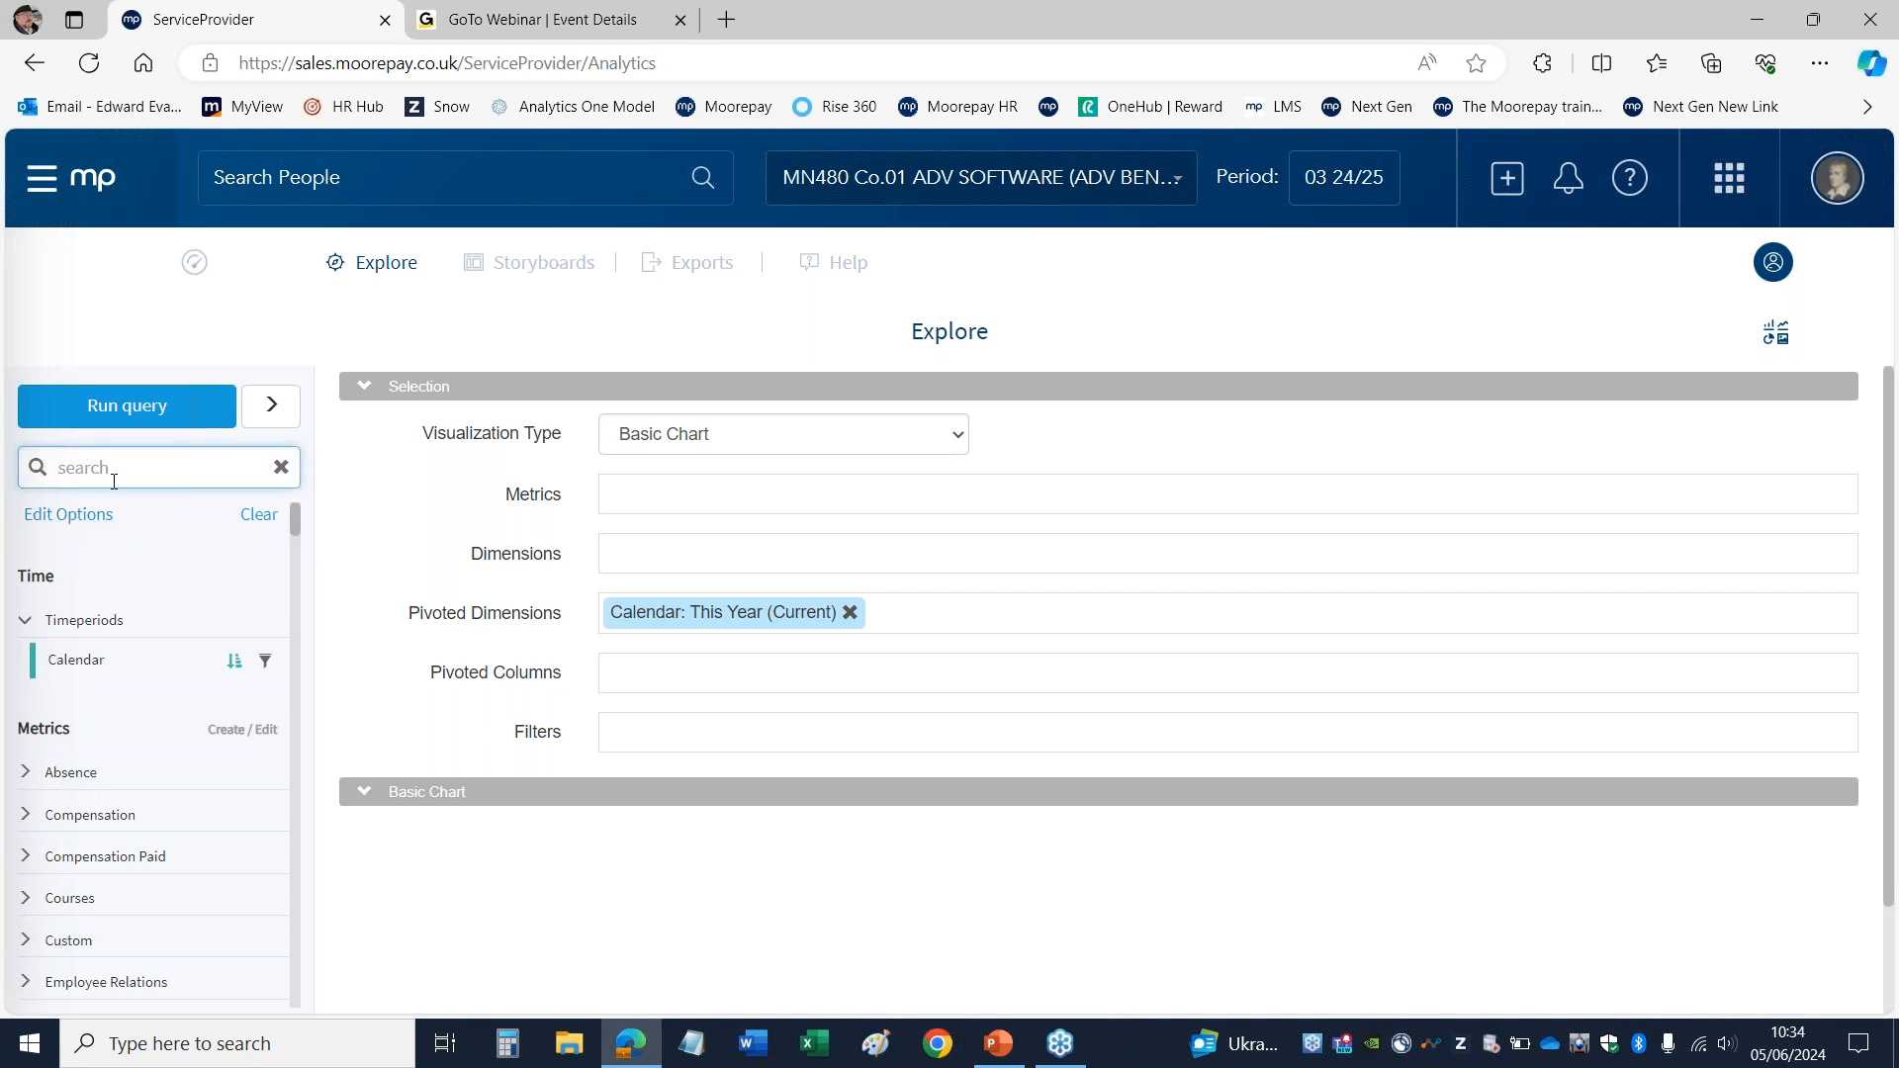
{"action": "type", "text": "termi"}
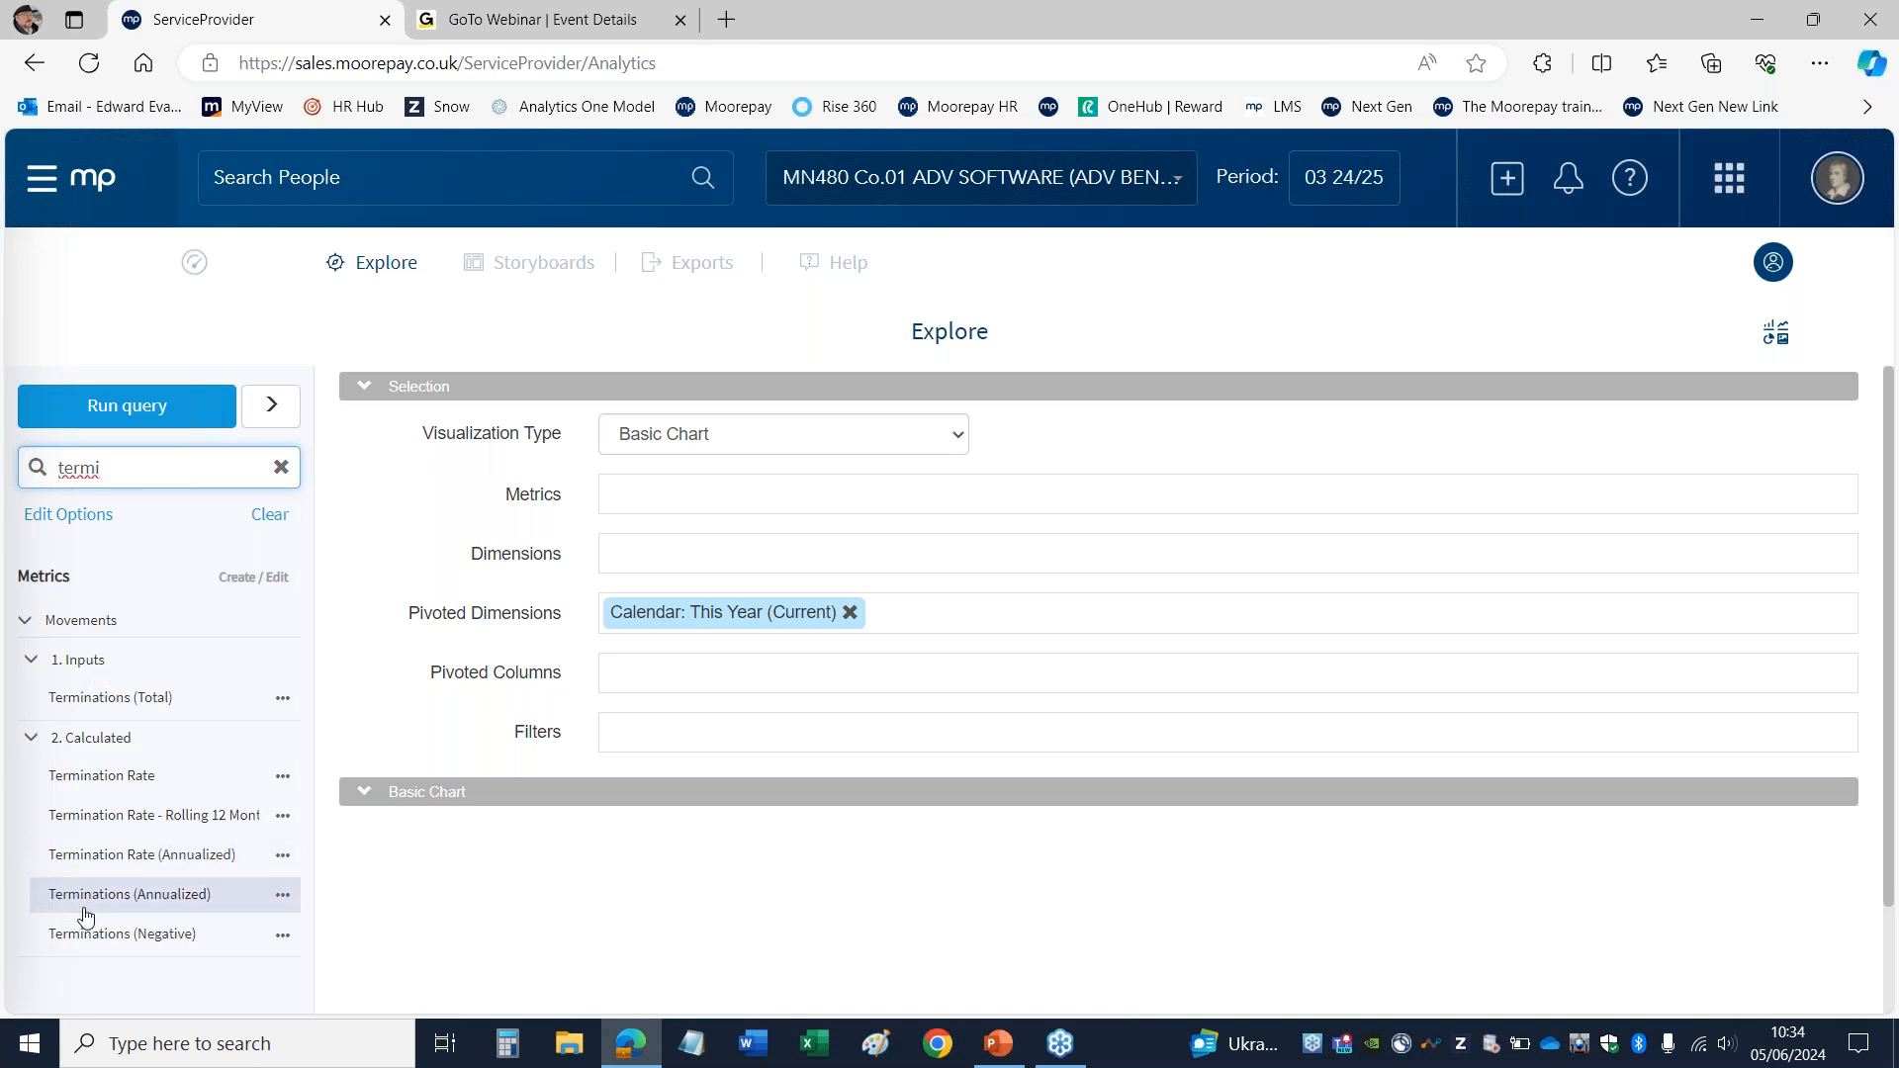
{"action": "left_click", "coordinate": [106, 699]}
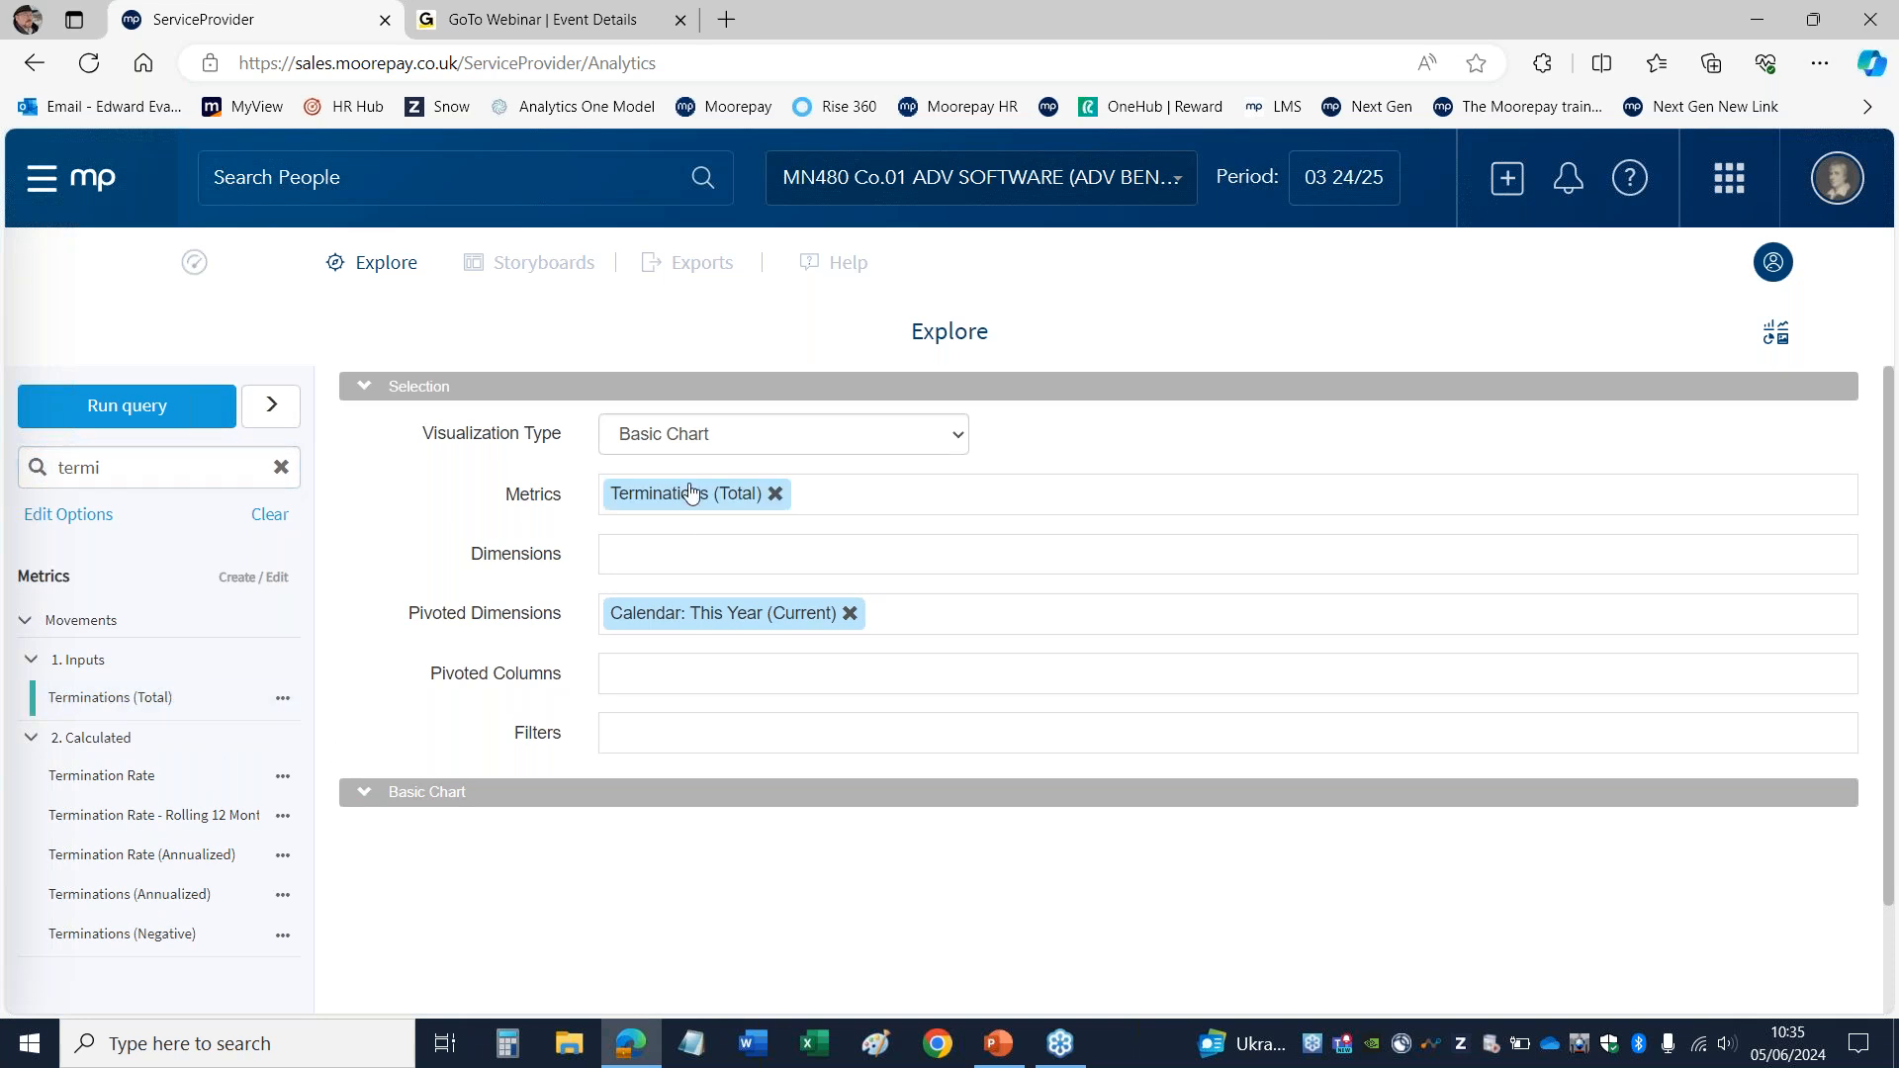
Step: Review the series type choices in the Terminations (Total) metric's options, then close the options
{"action": "left_click", "coordinate": [71, 706]}
{"action": "left_click", "coordinate": [71, 705]}
{"action": "left_click", "coordinate": [673, 500]}
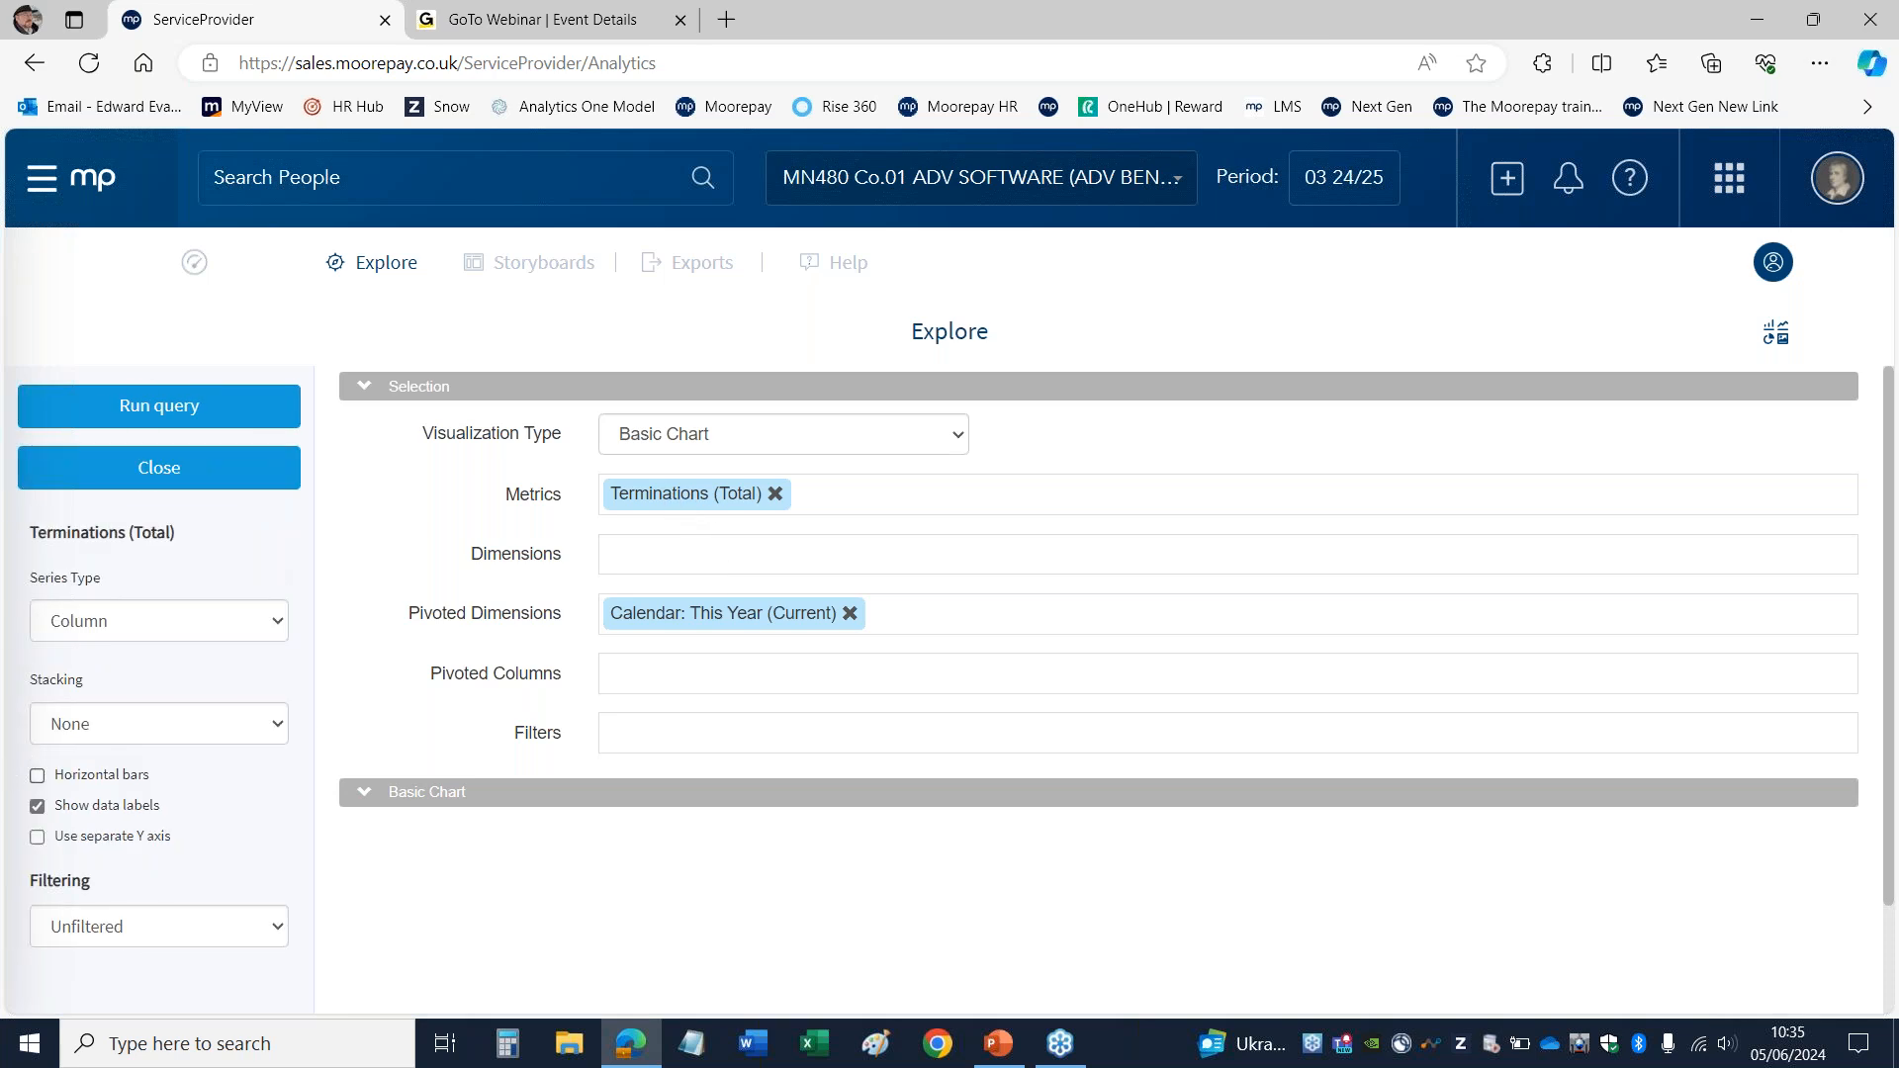
{"action": "left_click", "coordinate": [73, 630]}
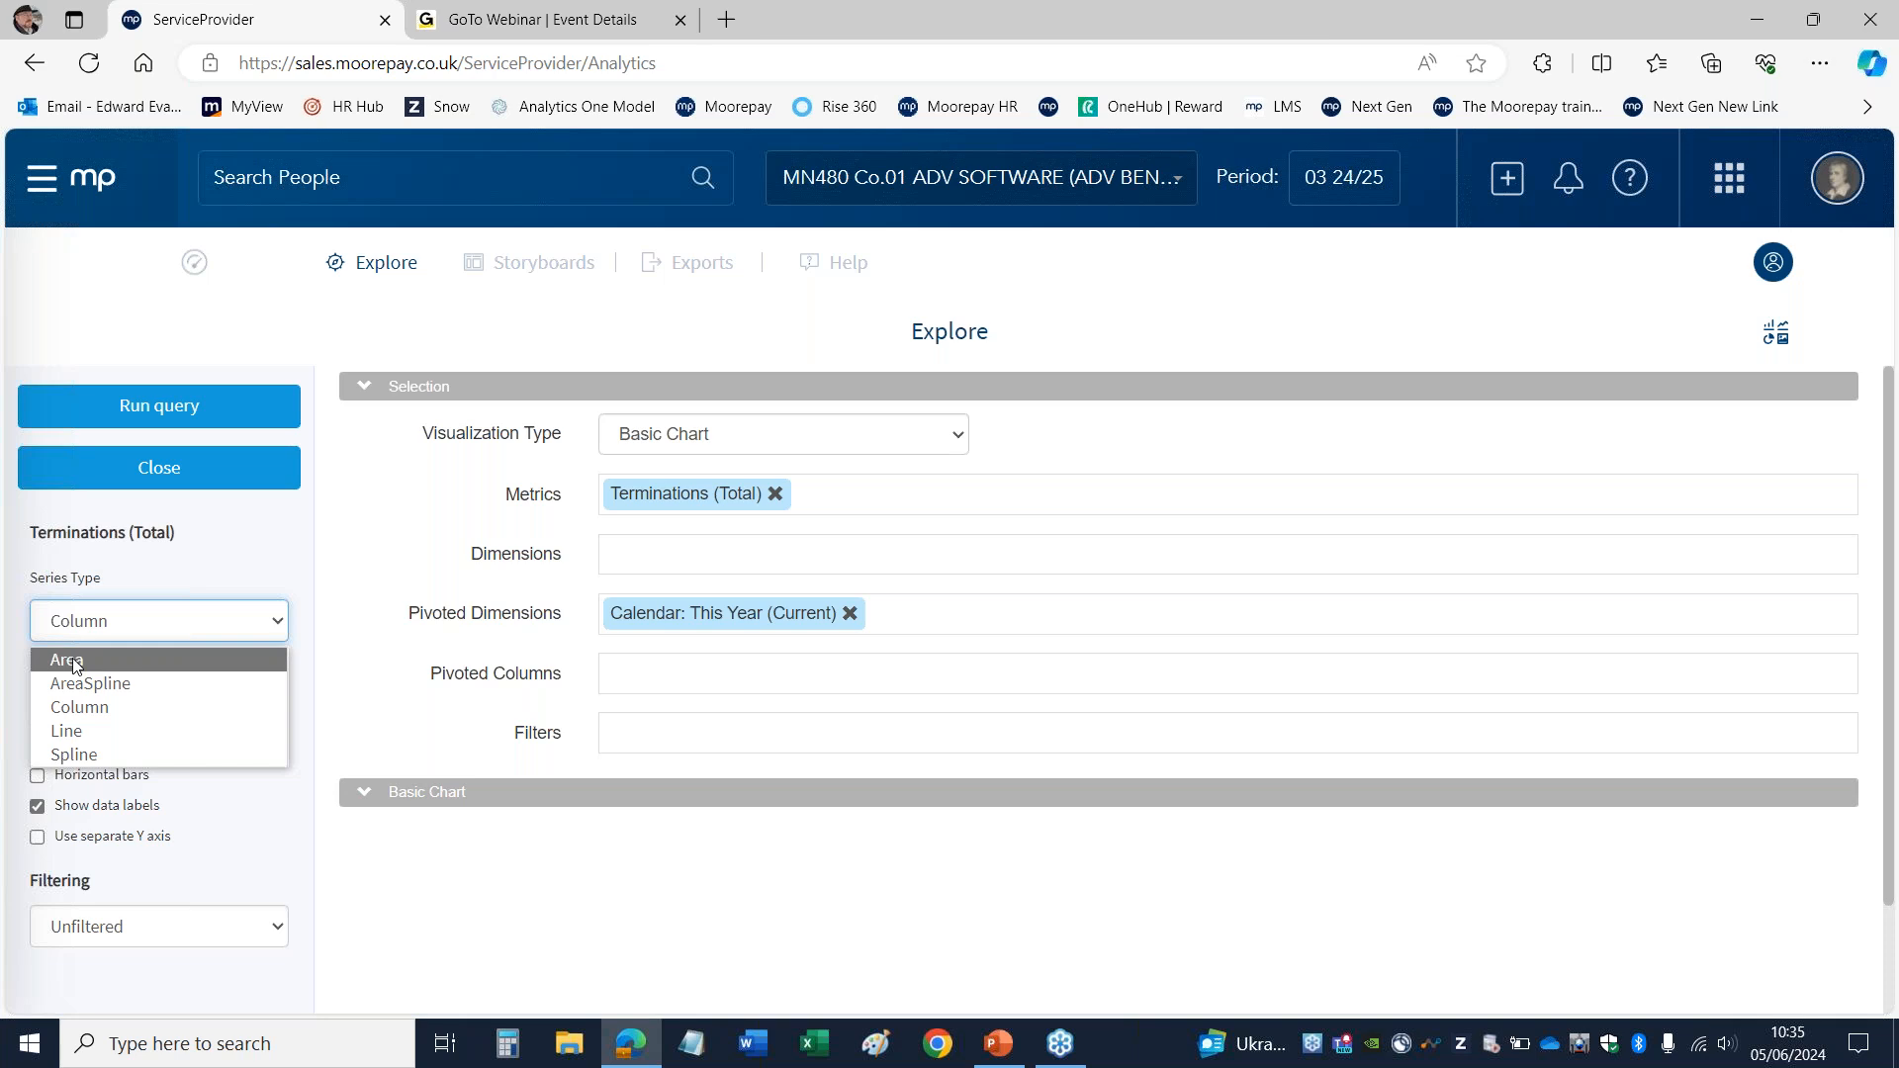
{"action": "left_click", "coordinate": [203, 574]}
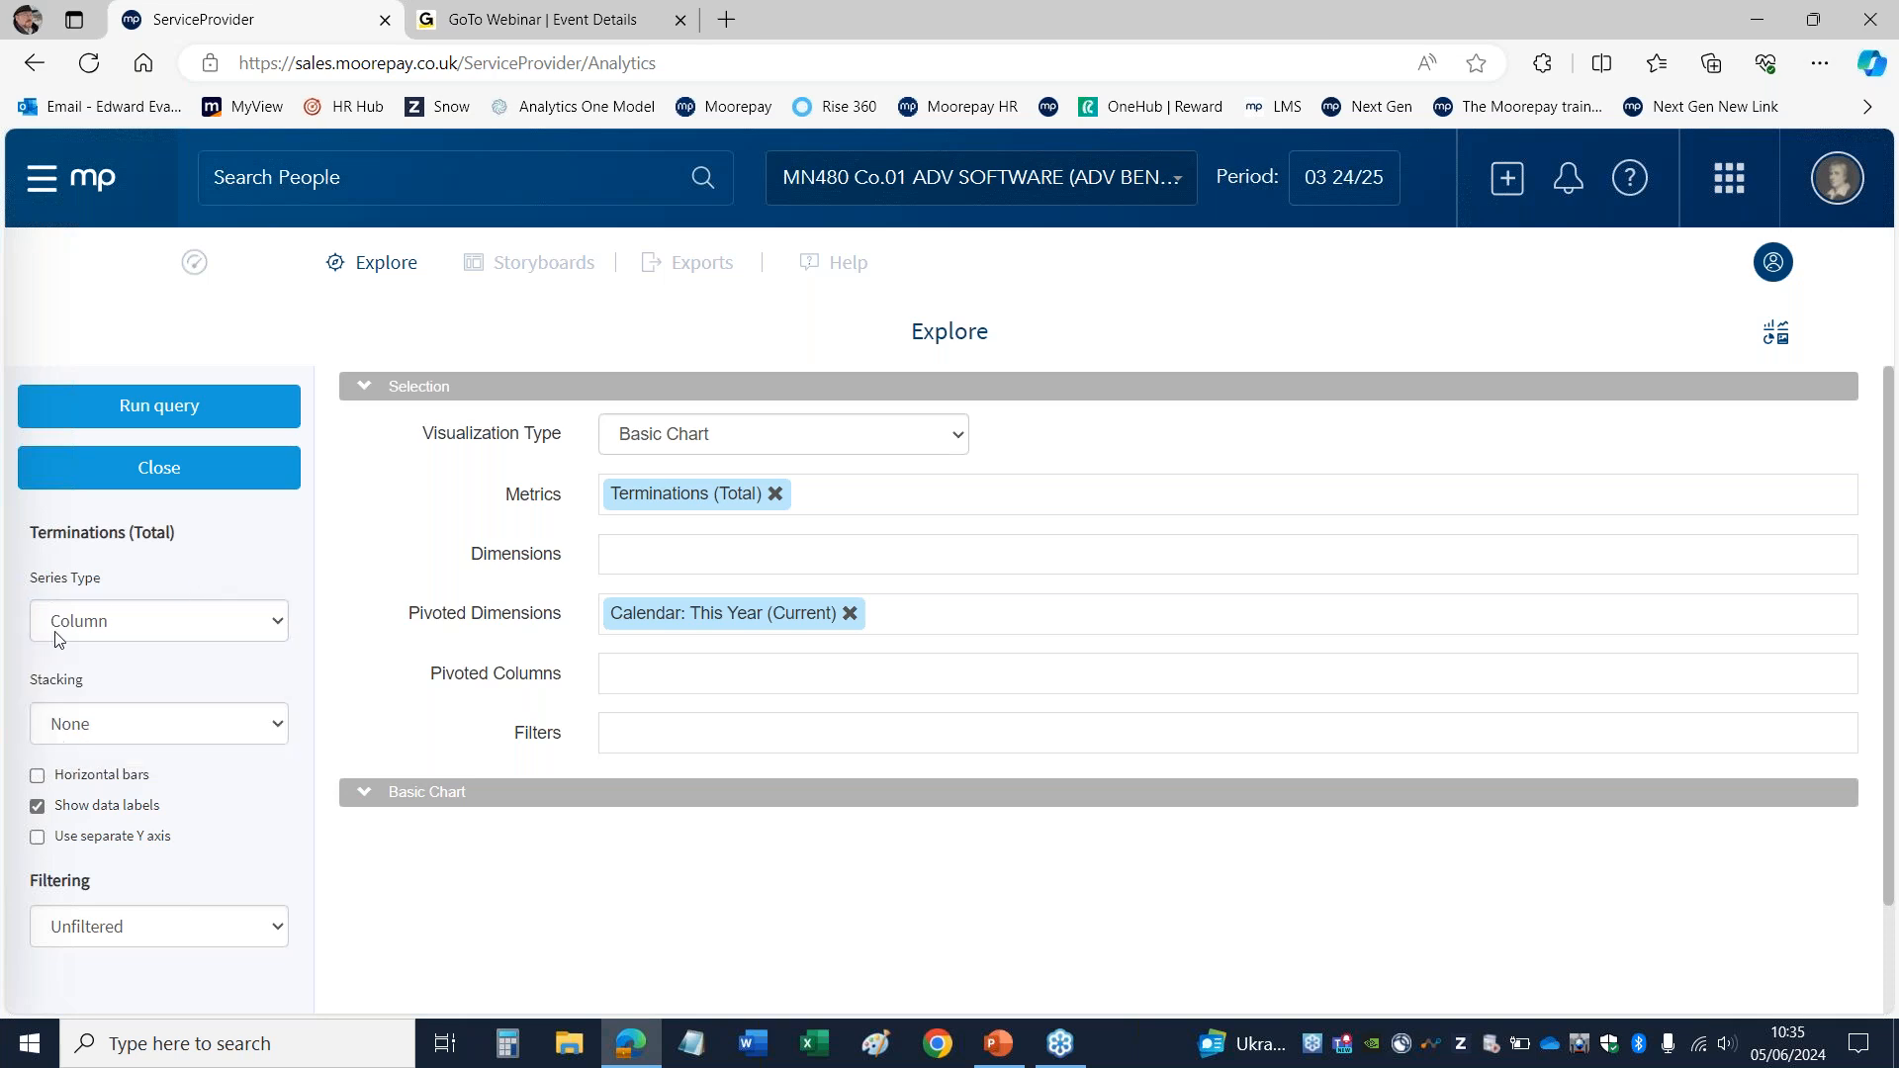
{"action": "left_click", "coordinate": [56, 637]}
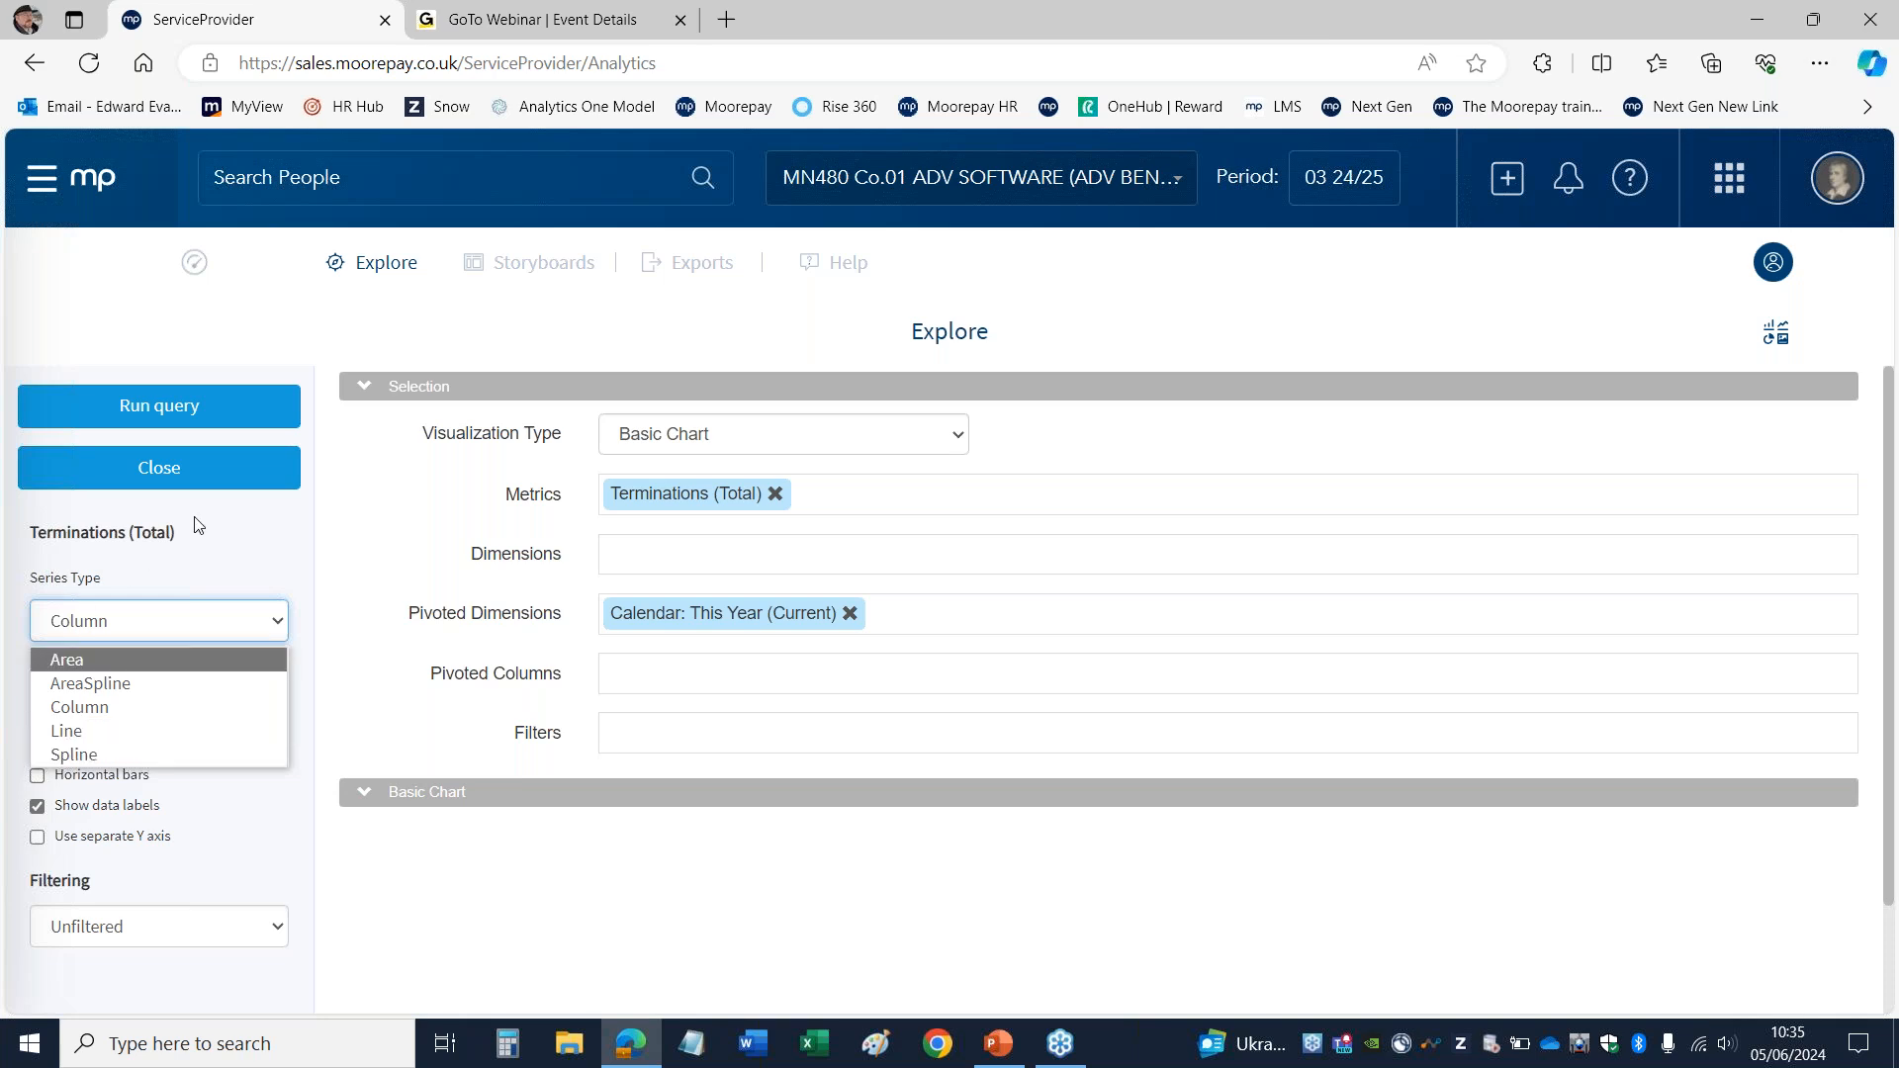
{"action": "left_click", "coordinate": [164, 478]}
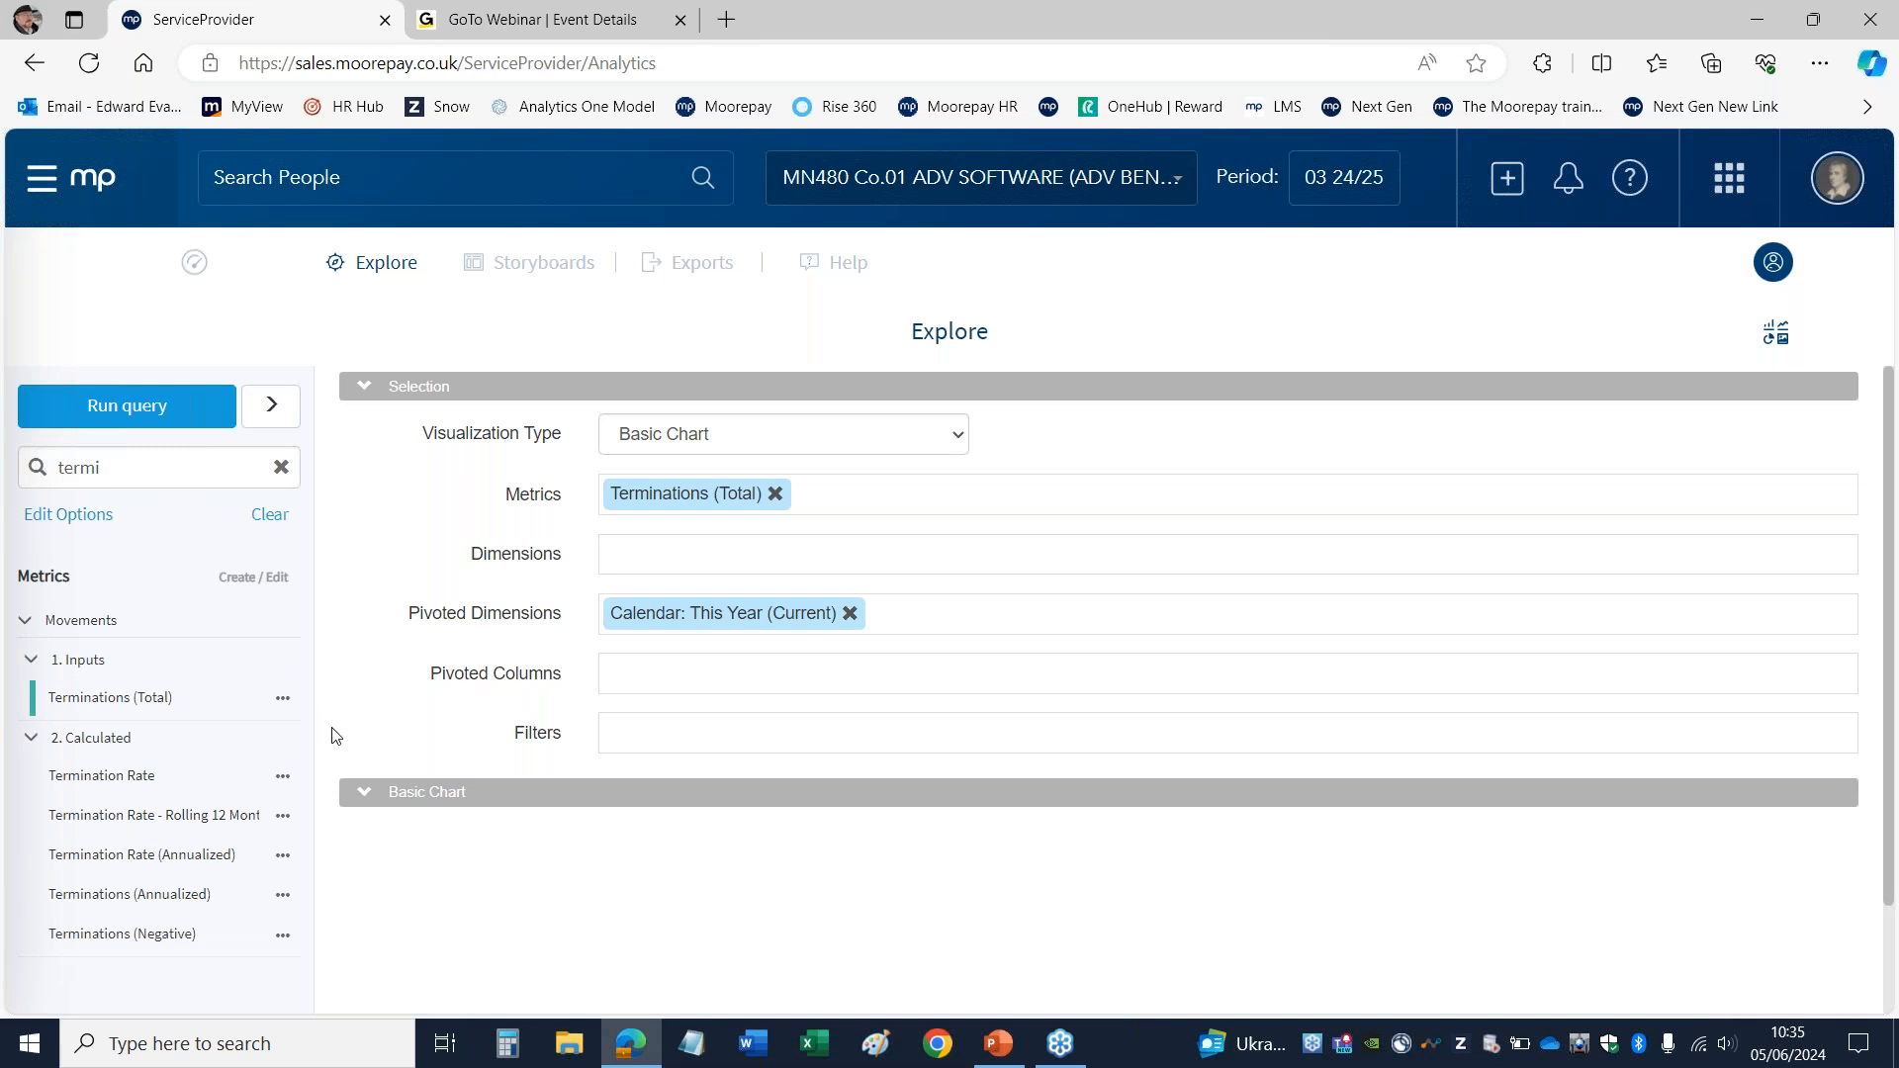
Step: Collapse and re-expand the Movements metrics group, then clear the query field search
{"action": "left_click", "coordinate": [143, 461]}
{"action": "key", "text": "ctrl+a"}
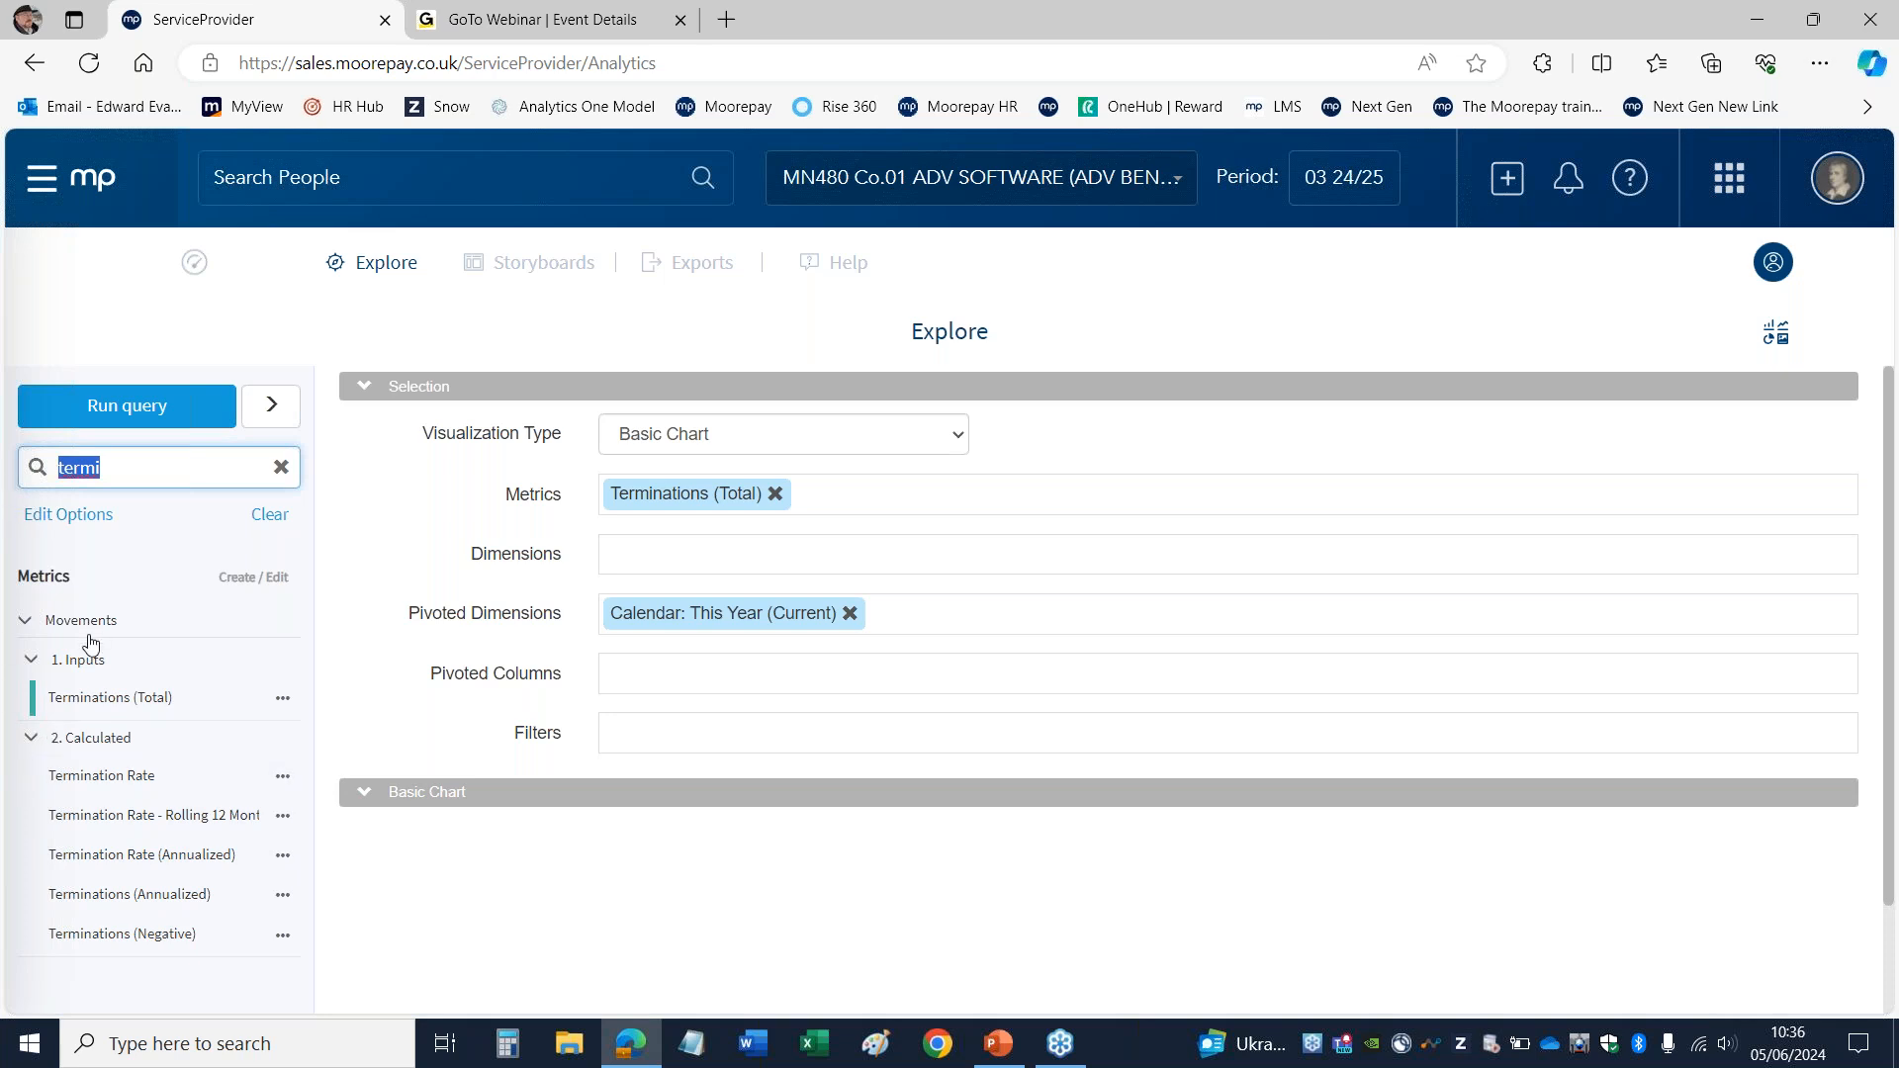
{"action": "left_click", "coordinate": [26, 623]}
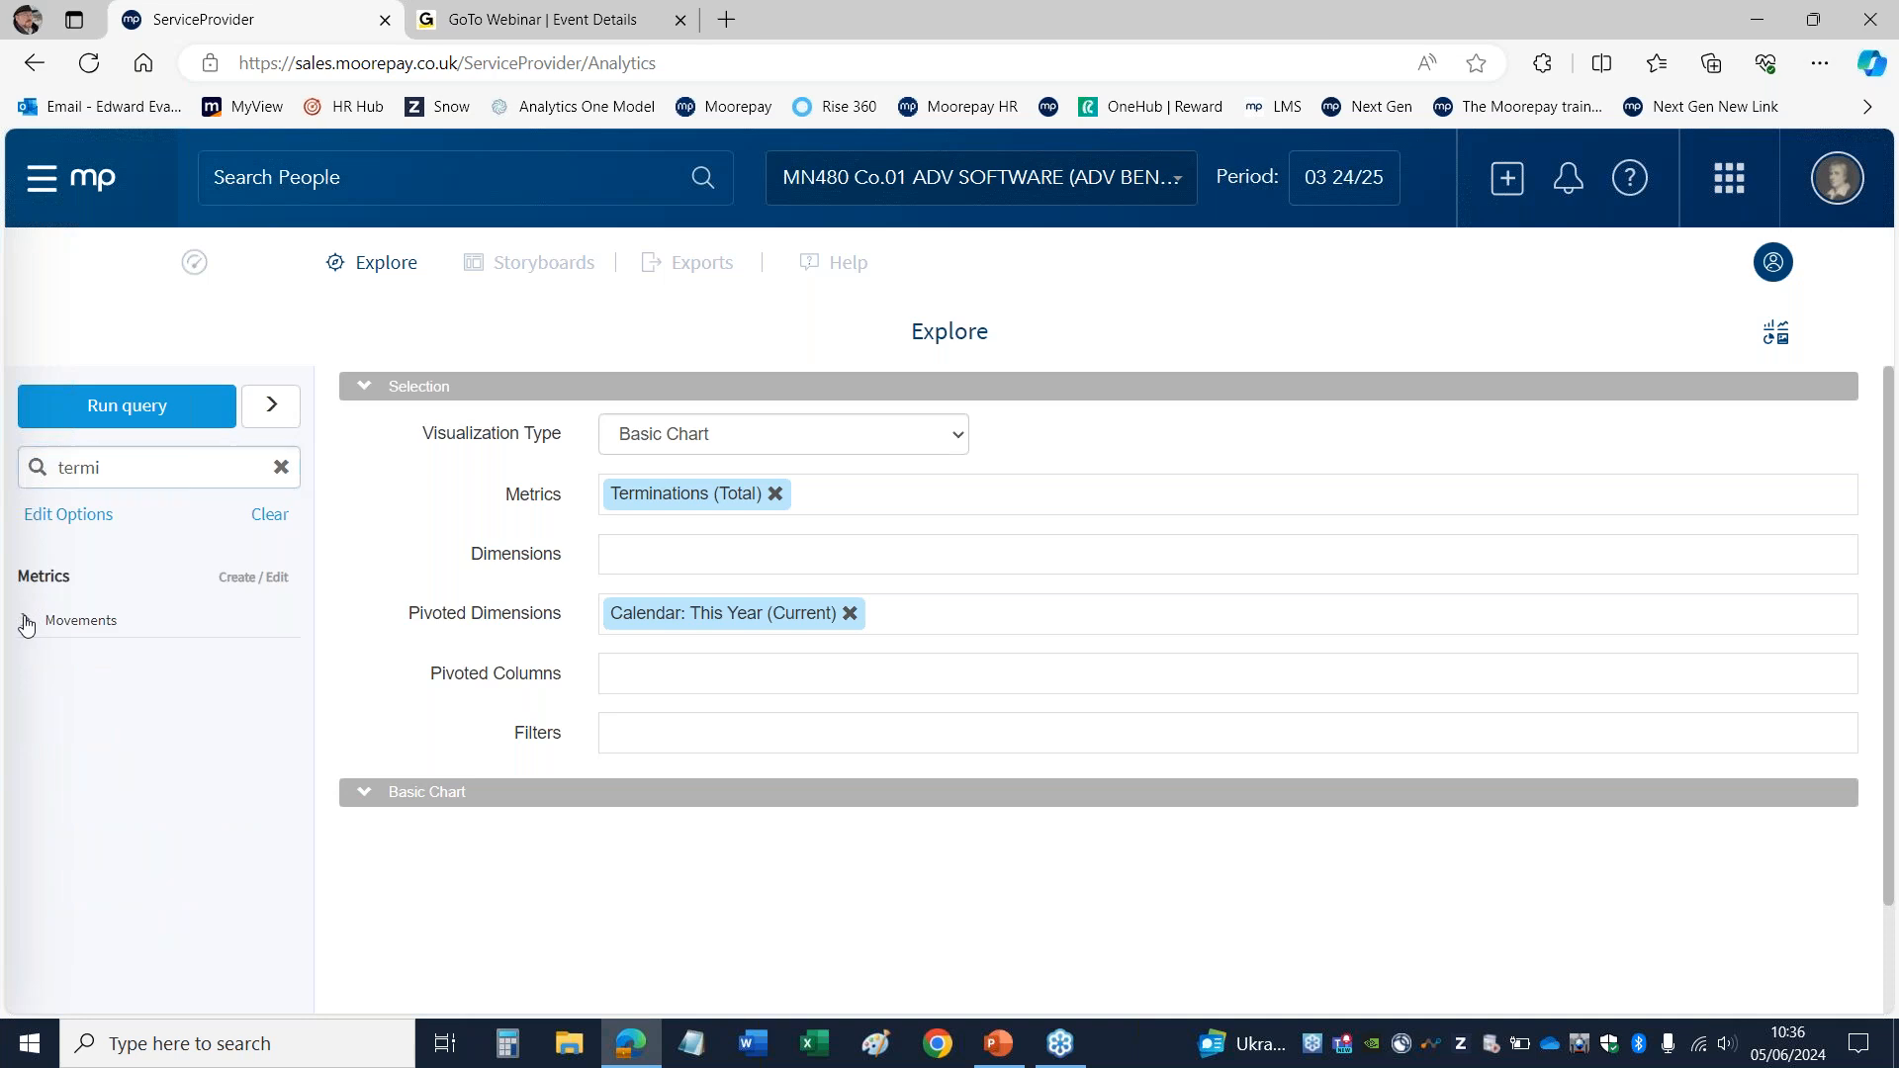
{"action": "left_click", "coordinate": [24, 629]}
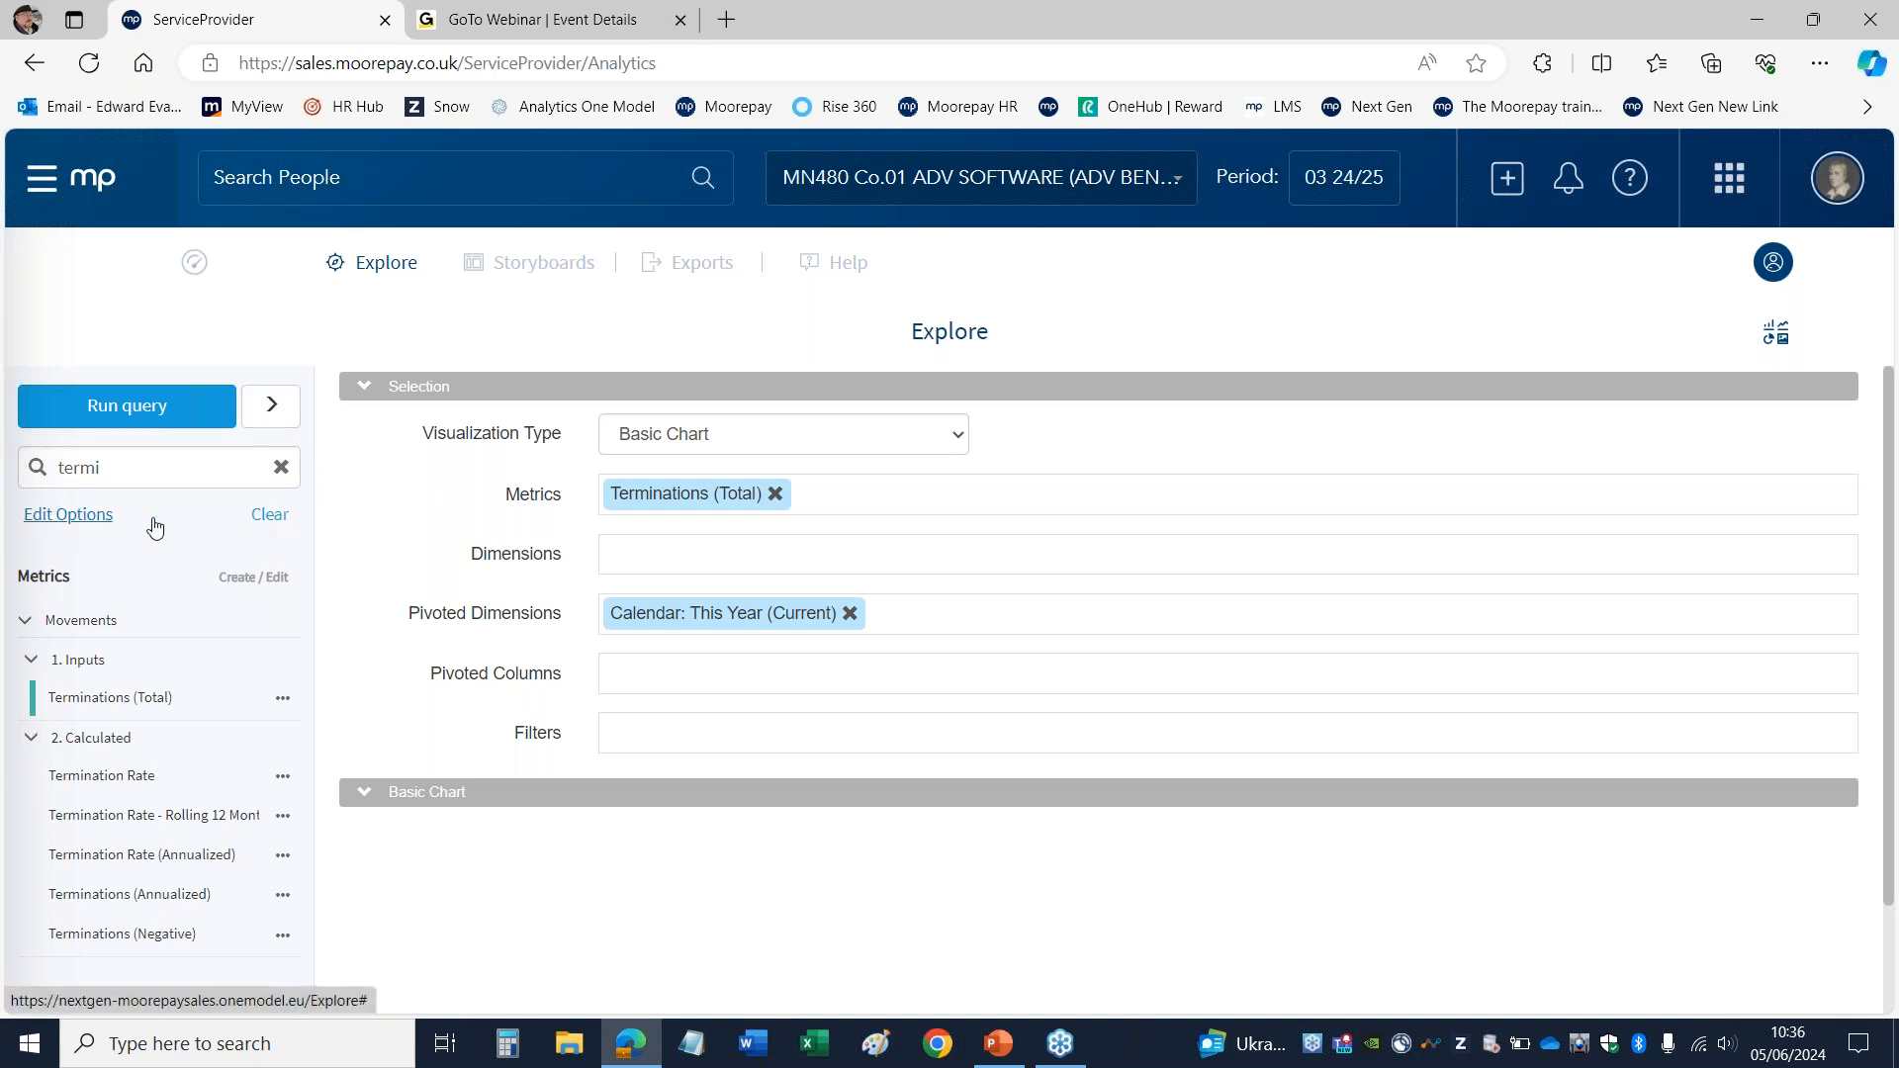
{"action": "left_click", "coordinate": [281, 468]}
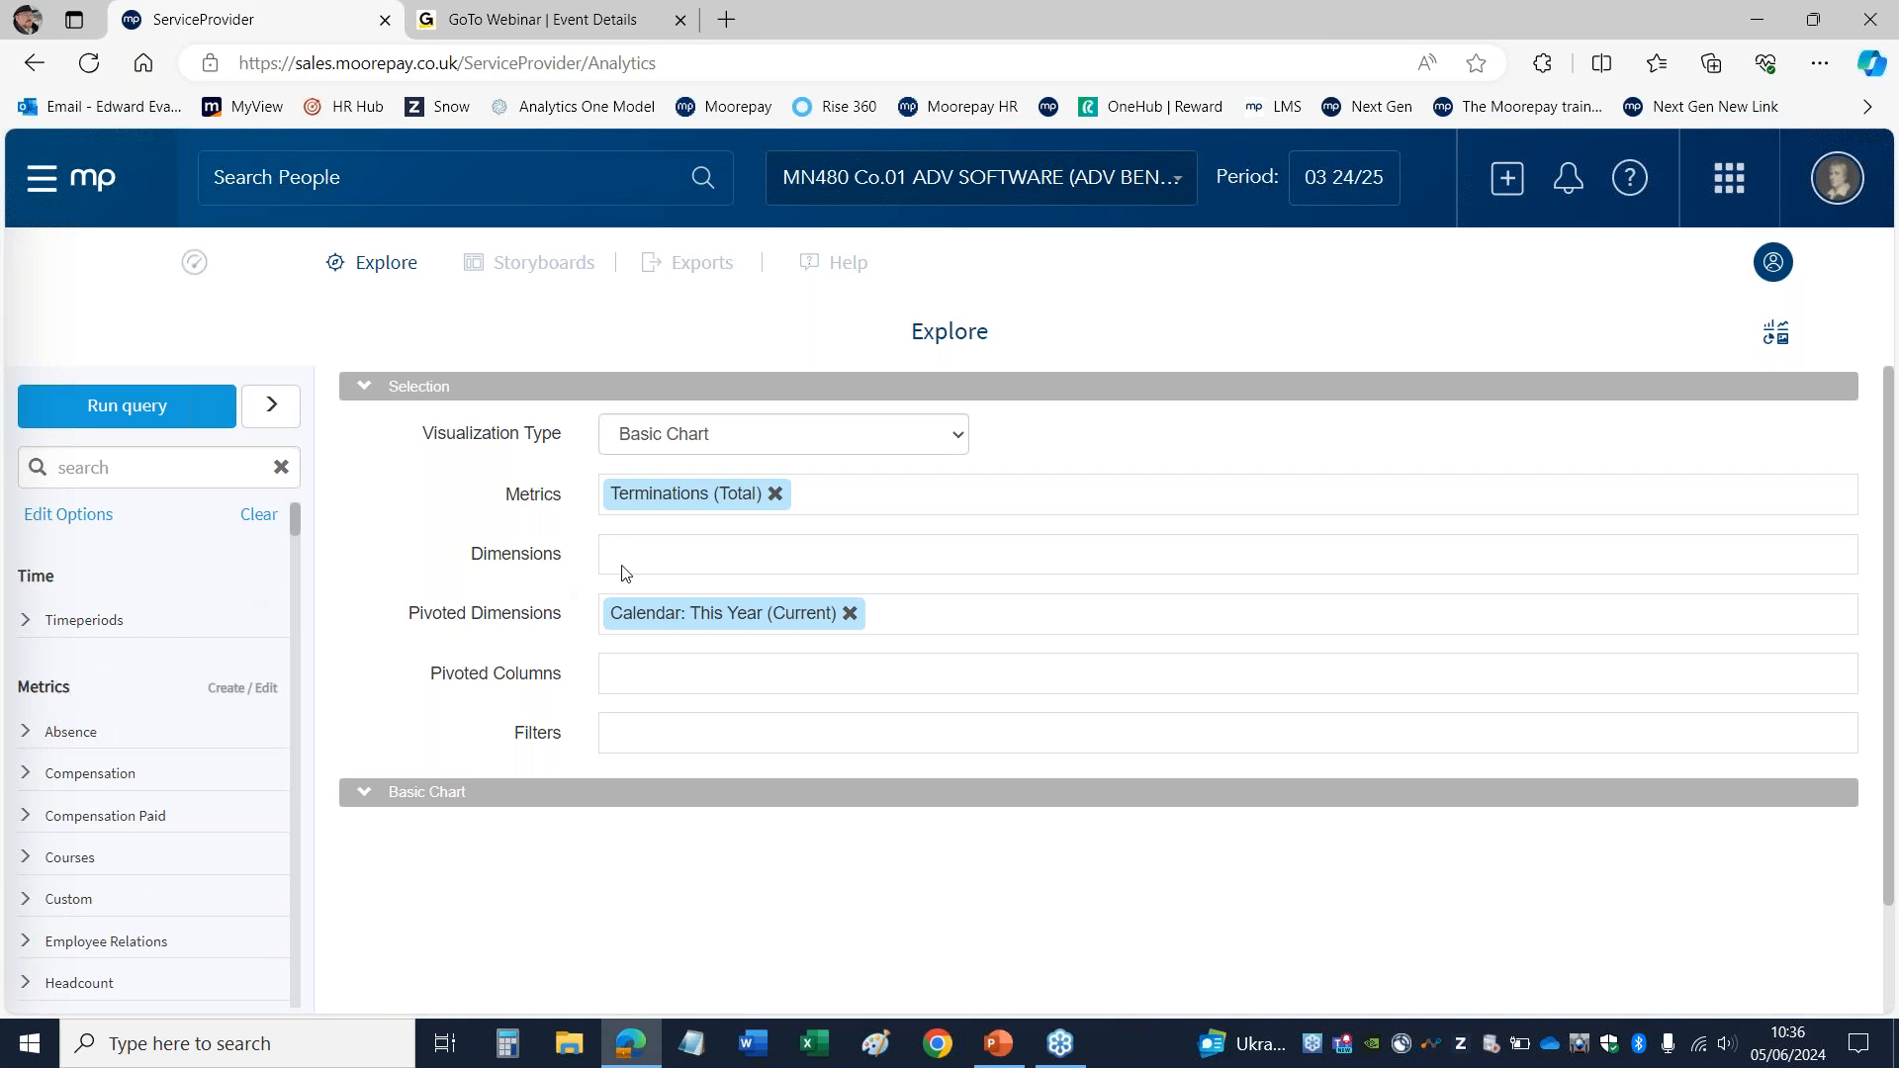
Step: Add Age from the Biographic dimensions, review its levels and nodes, and remove it from the query
{"action": "left_click_drag", "start_coordinate": [299, 521], "coordinate": [294, 580]}
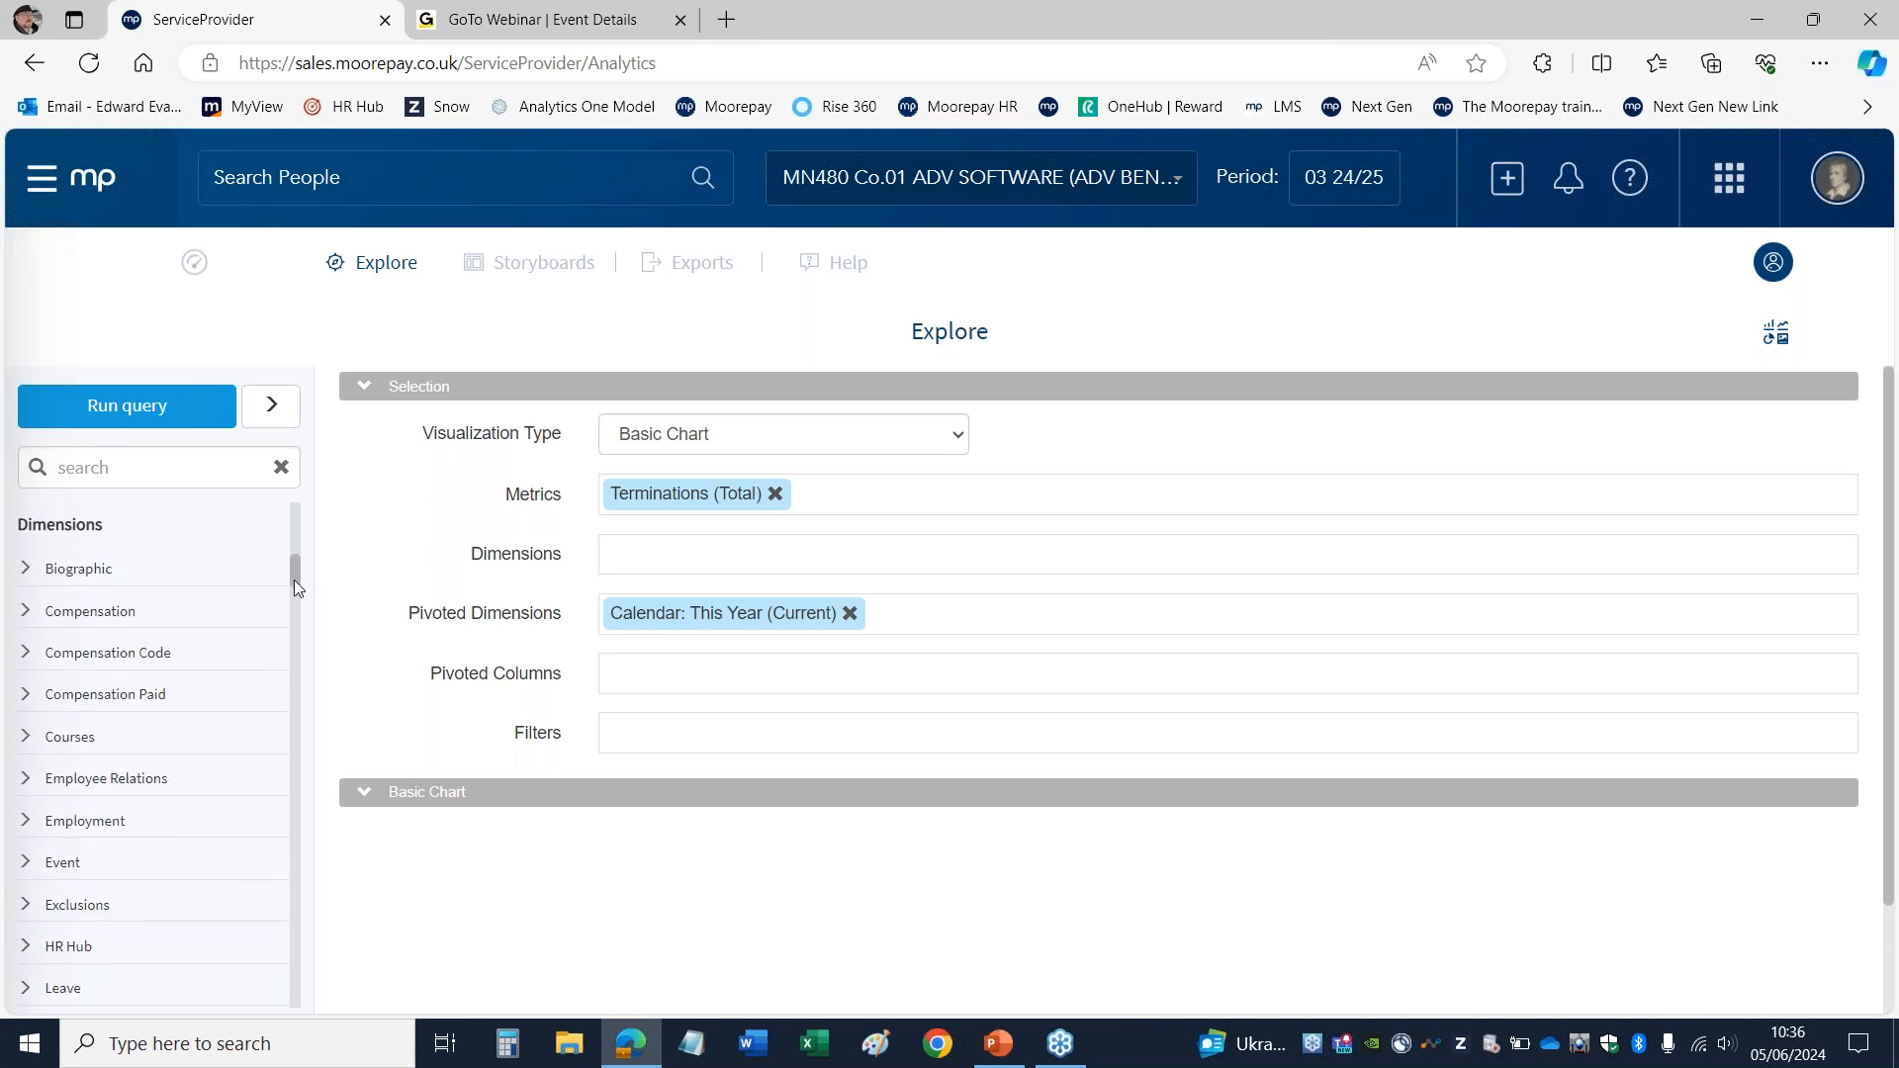
{"action": "left_click", "coordinate": [26, 570]}
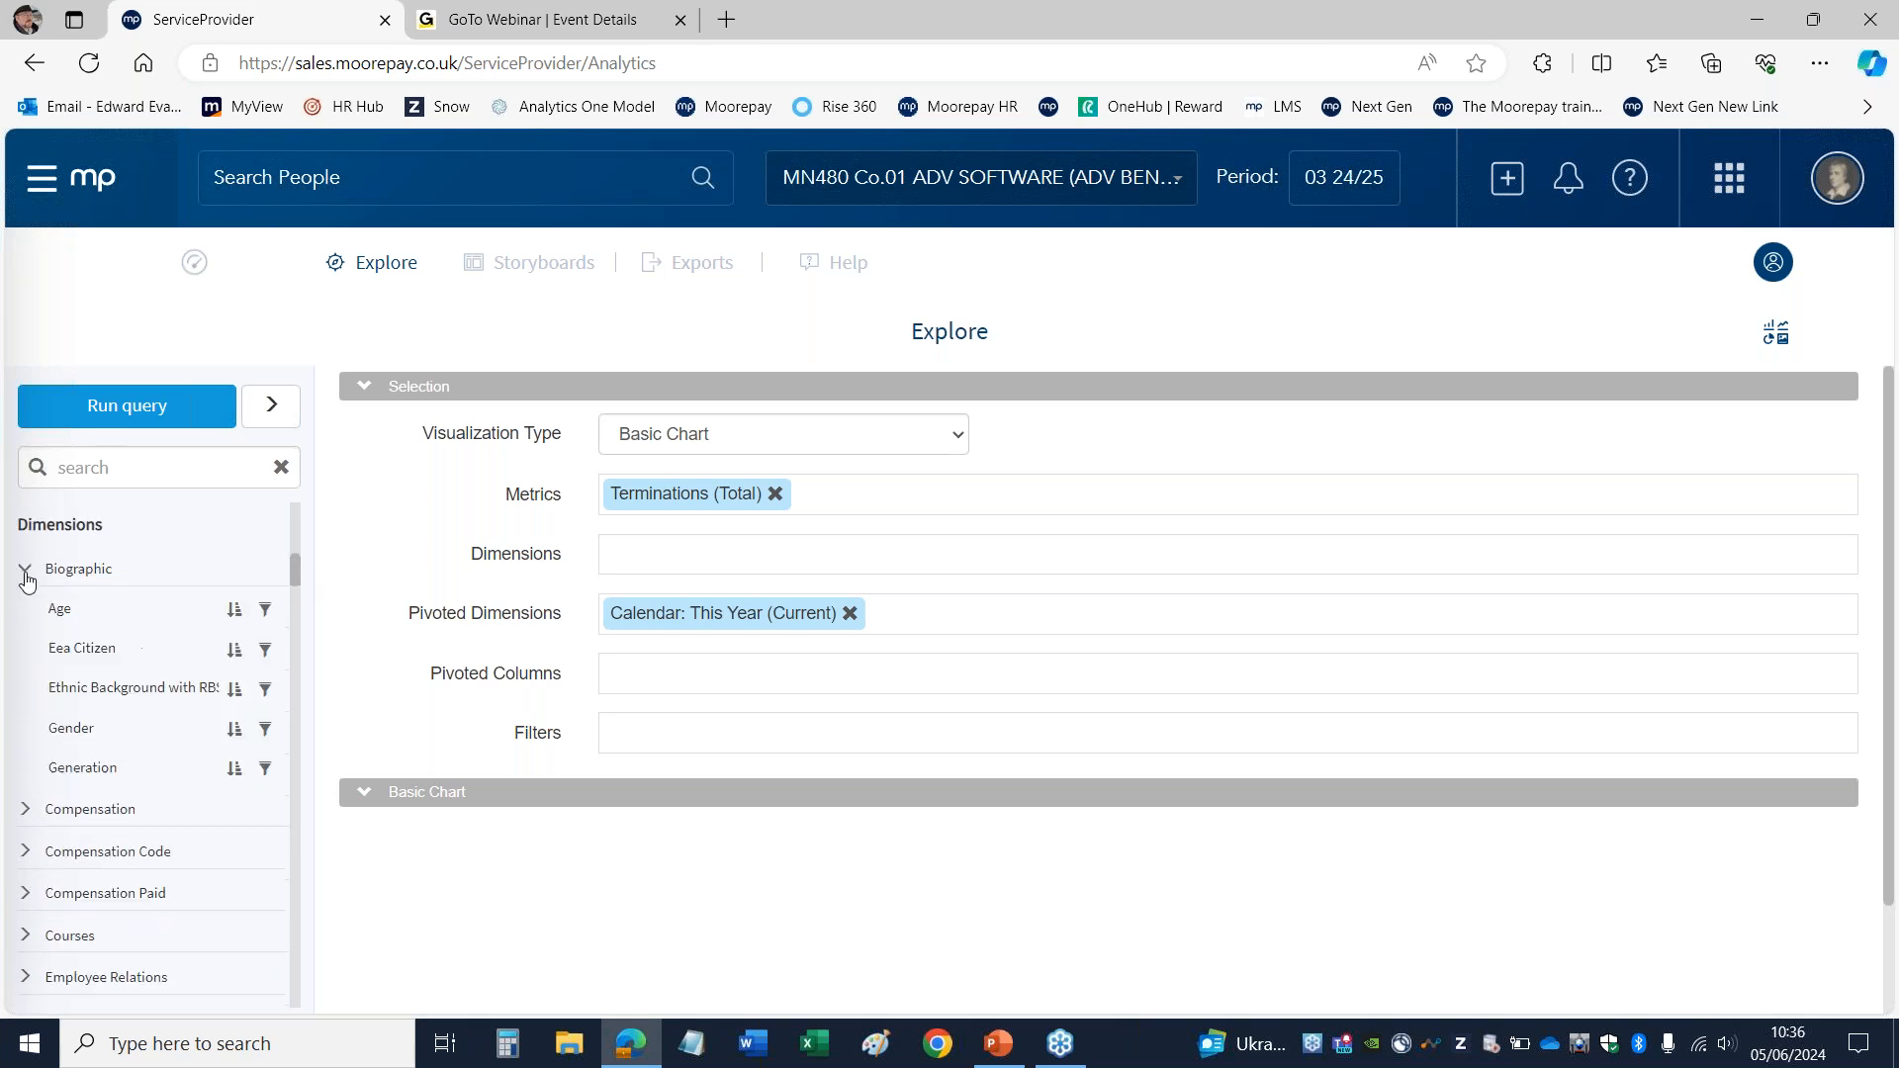
{"action": "left_click", "coordinate": [79, 624]}
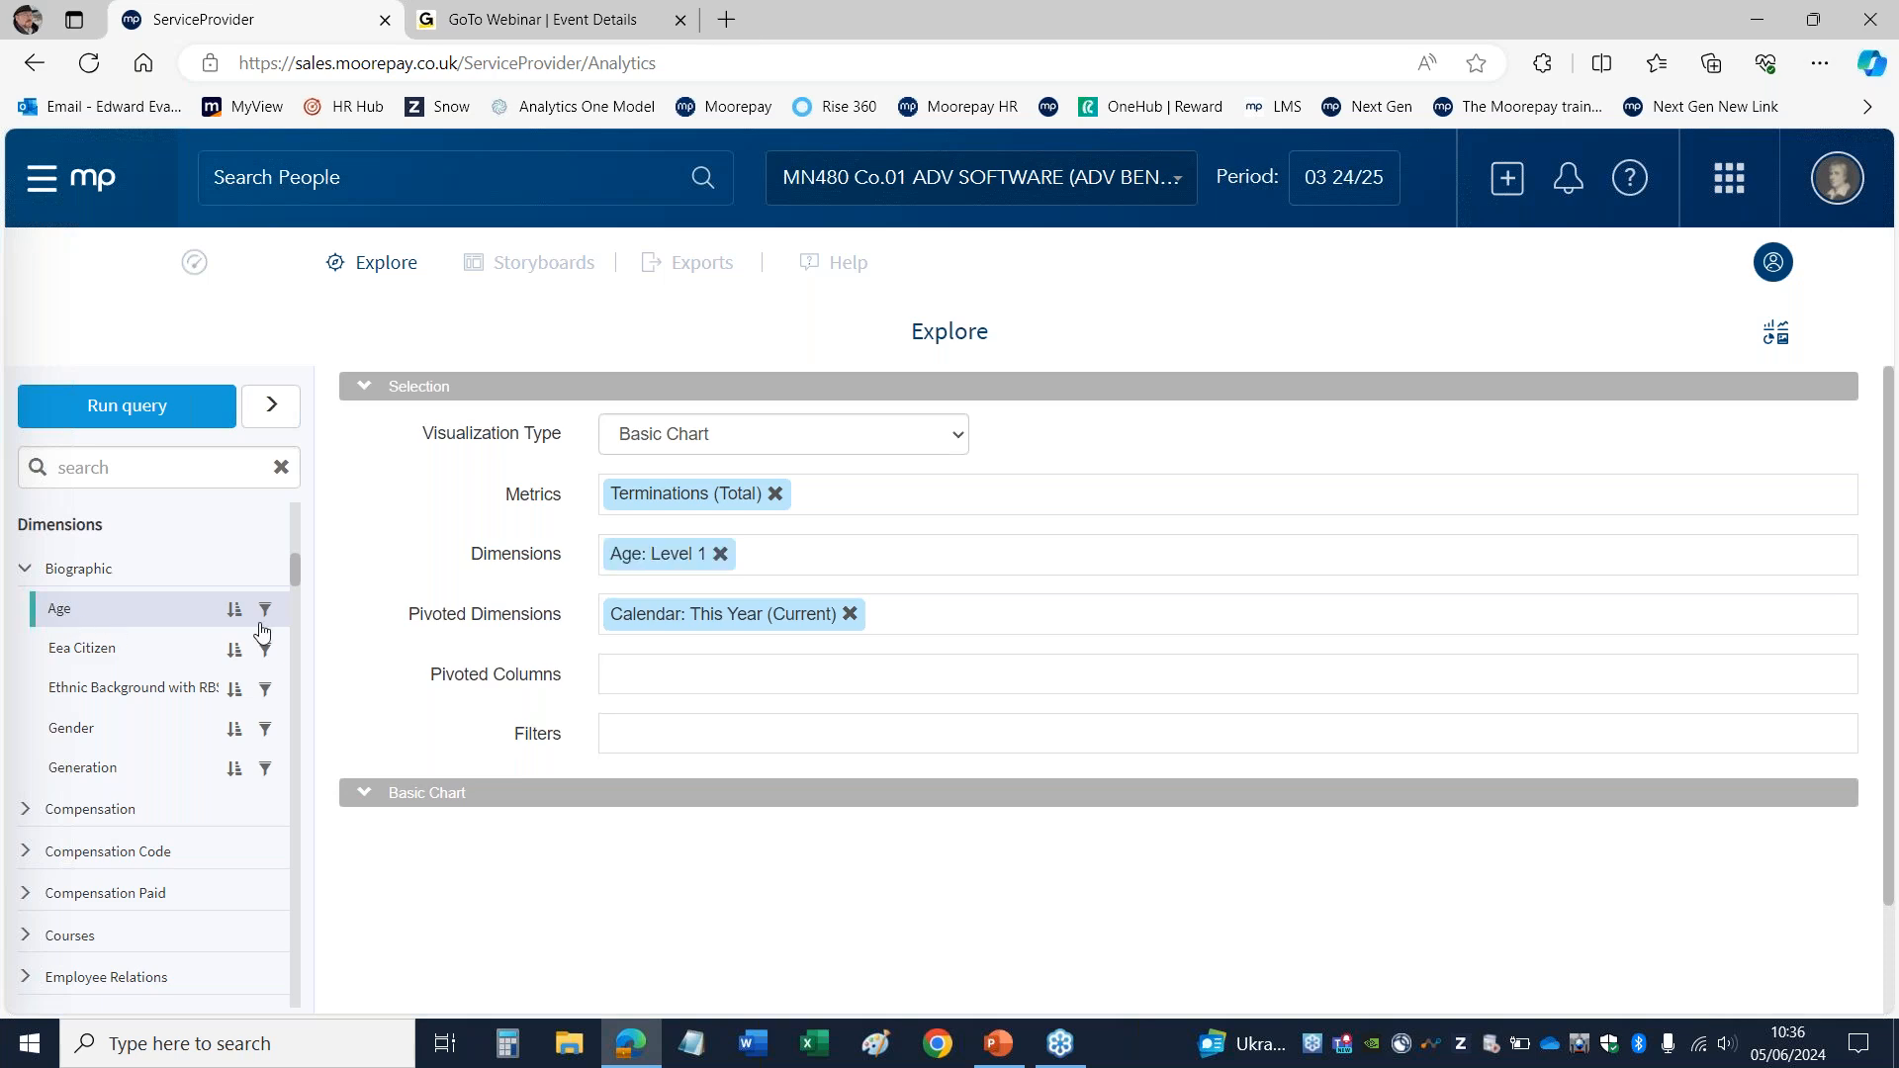
{"action": "left_click", "coordinate": [661, 558]}
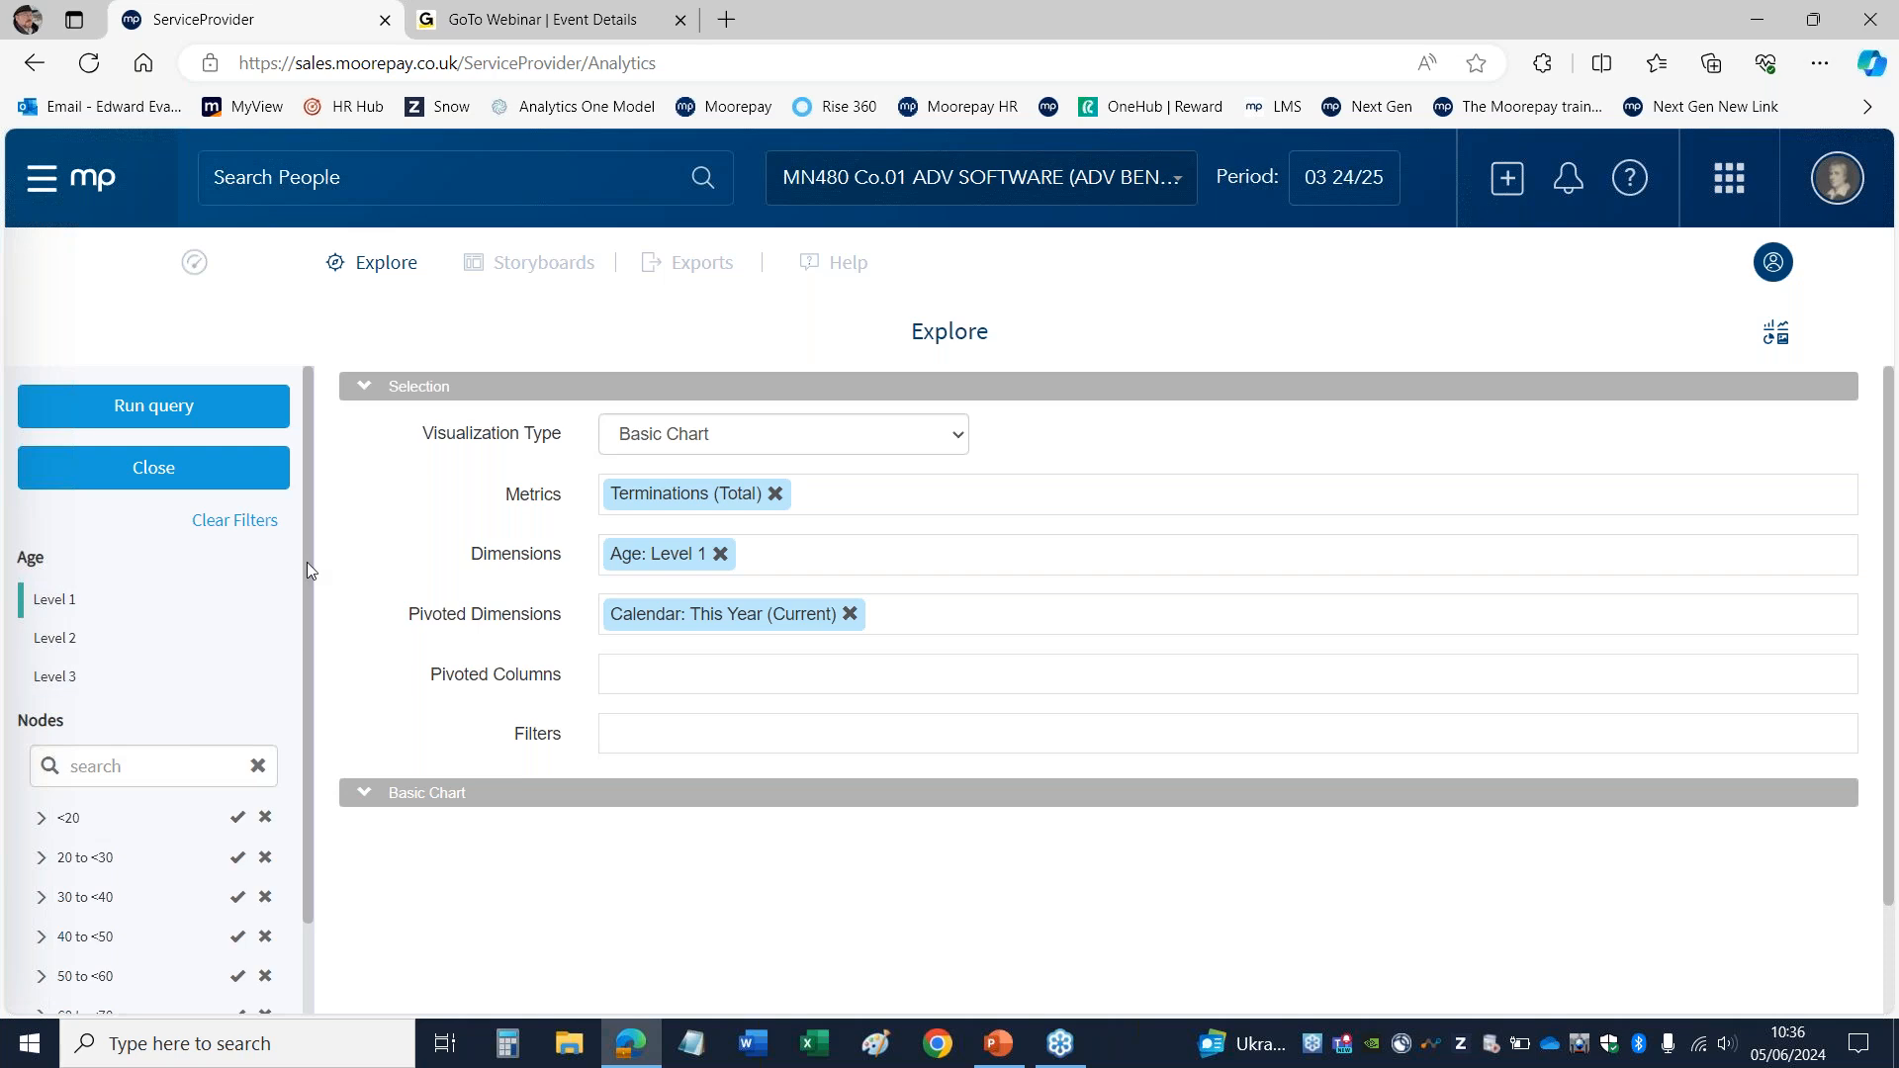
{"action": "scroll", "coordinate": [301, 633], "scroll_direction": "down", "scroll_amount": 2}
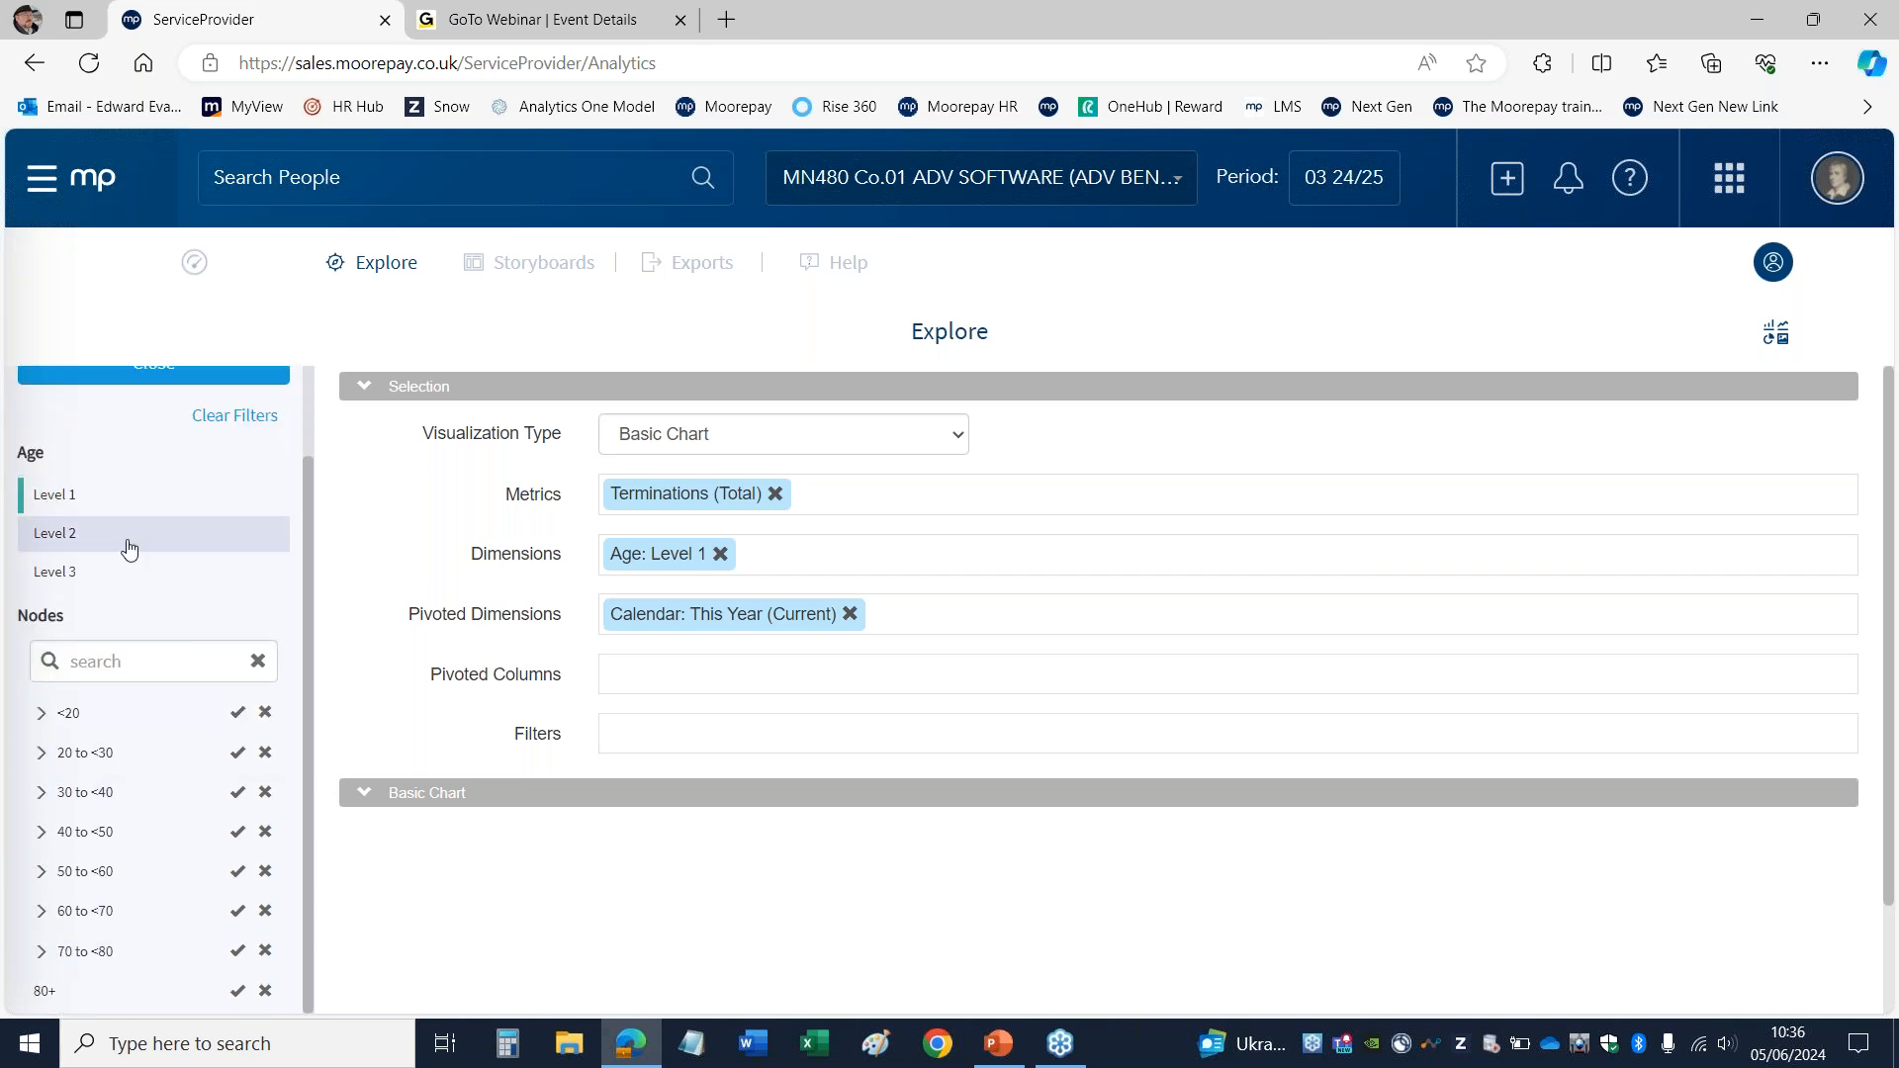
{"action": "left_click_drag", "start_coordinate": [306, 513], "coordinate": [306, 408]}
{"action": "left_click", "coordinate": [156, 467]}
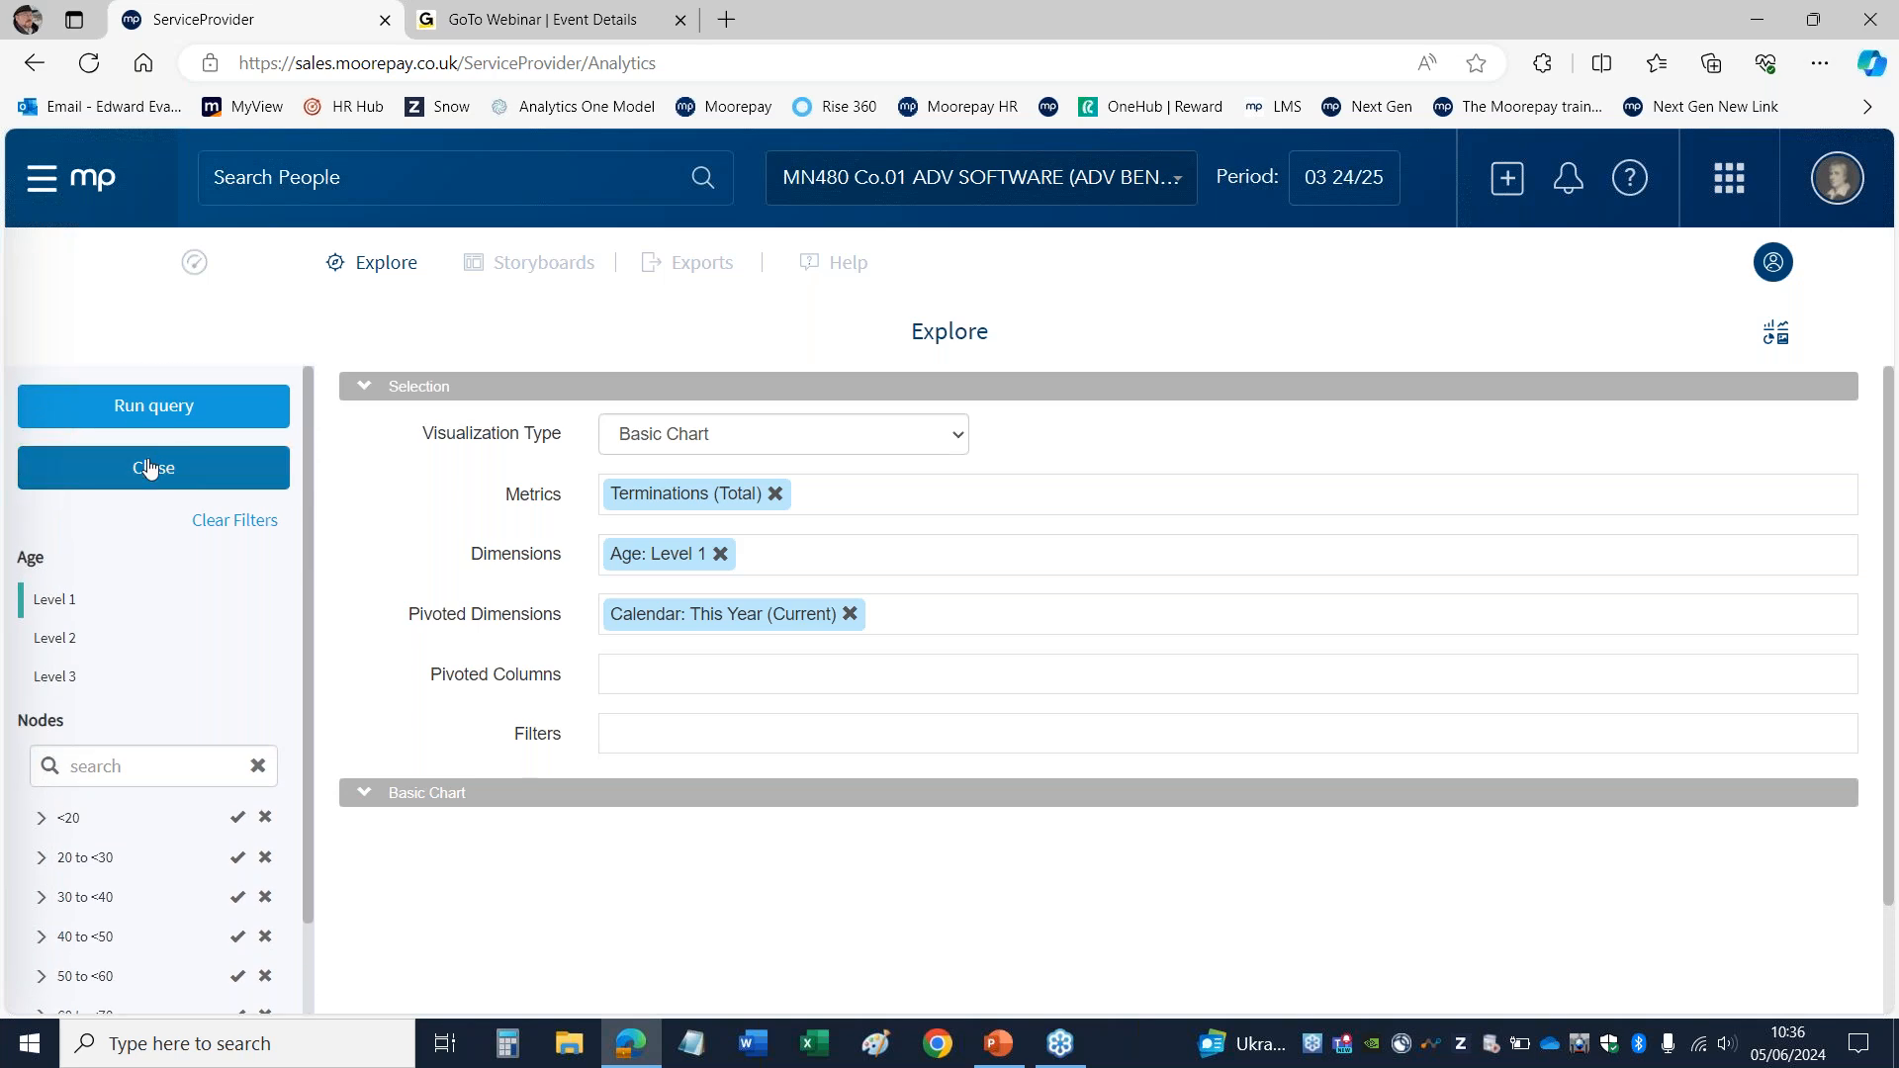
{"action": "left_click", "coordinate": [721, 554]}
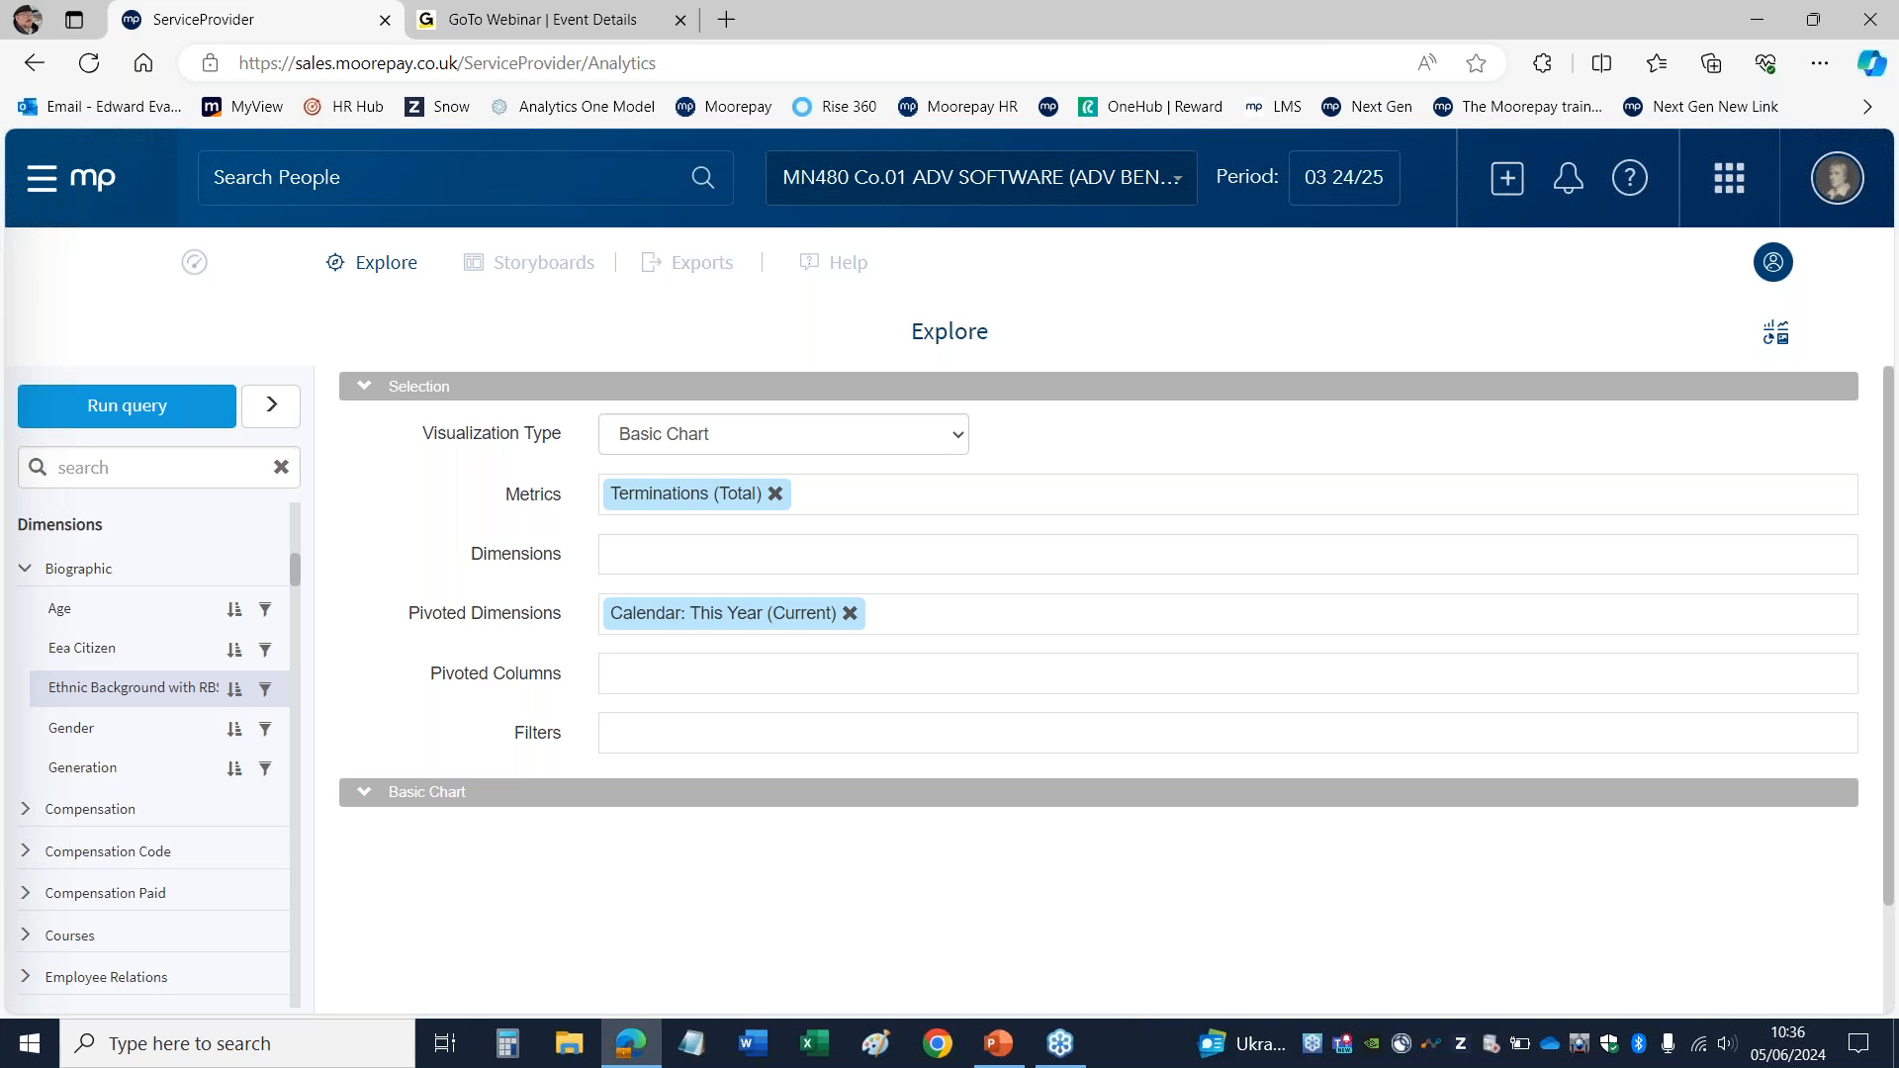
Step: Search the query fields for "tenure", add Position Tenure as a dimension and open its options
{"action": "left_click", "coordinate": [95, 480]}
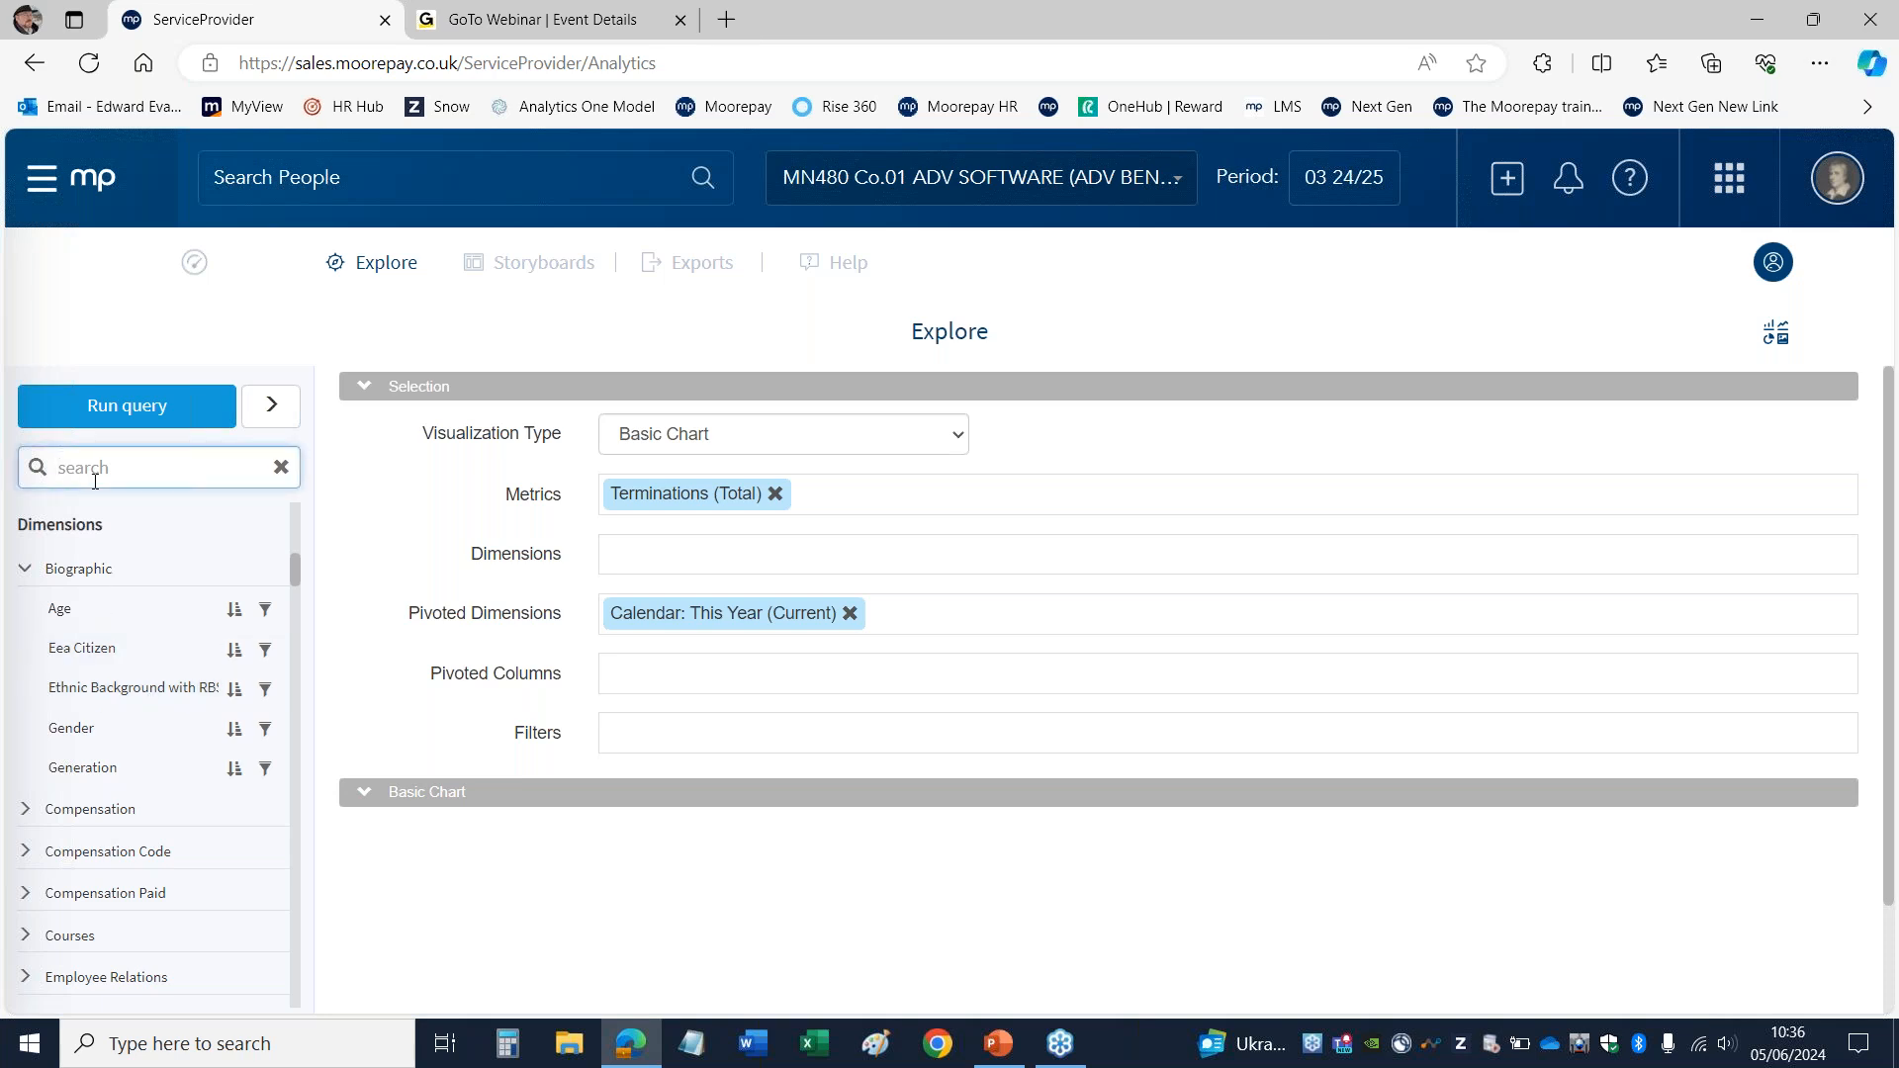
{"action": "type", "text": "tenure"}
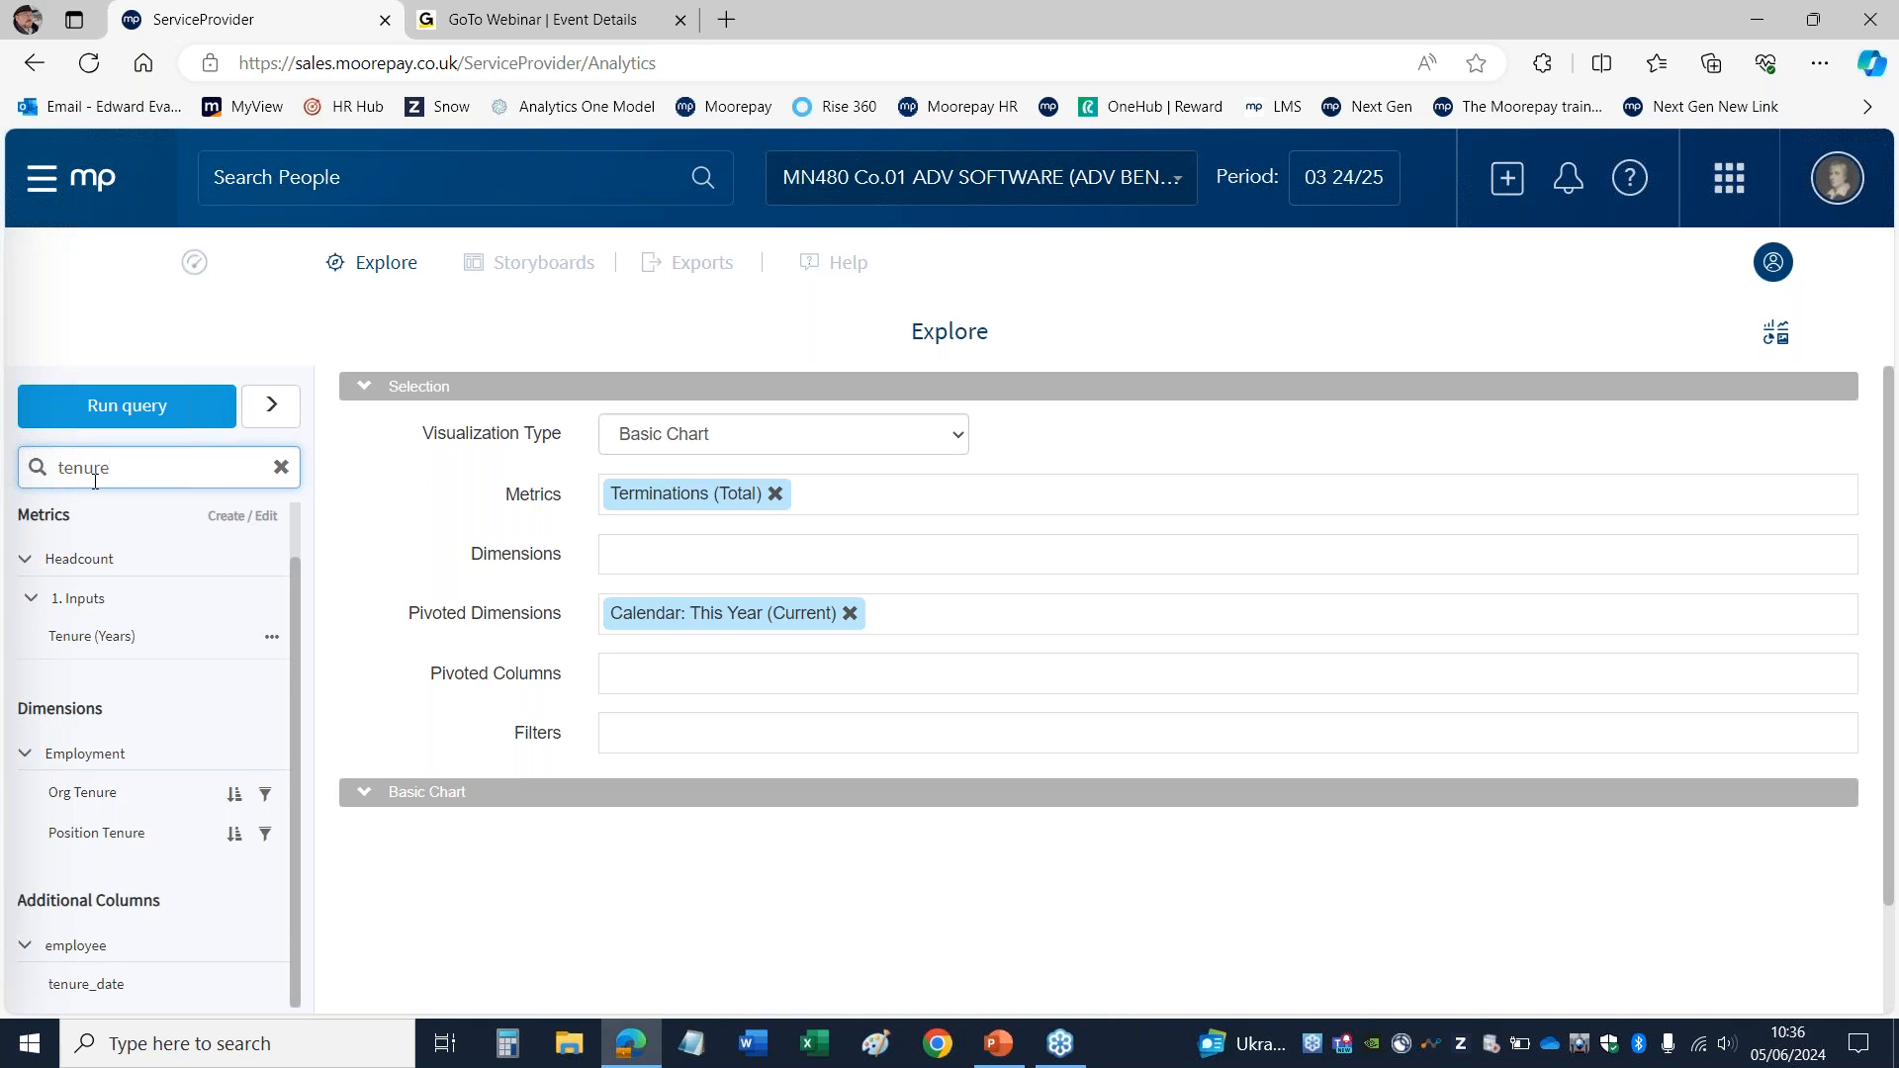
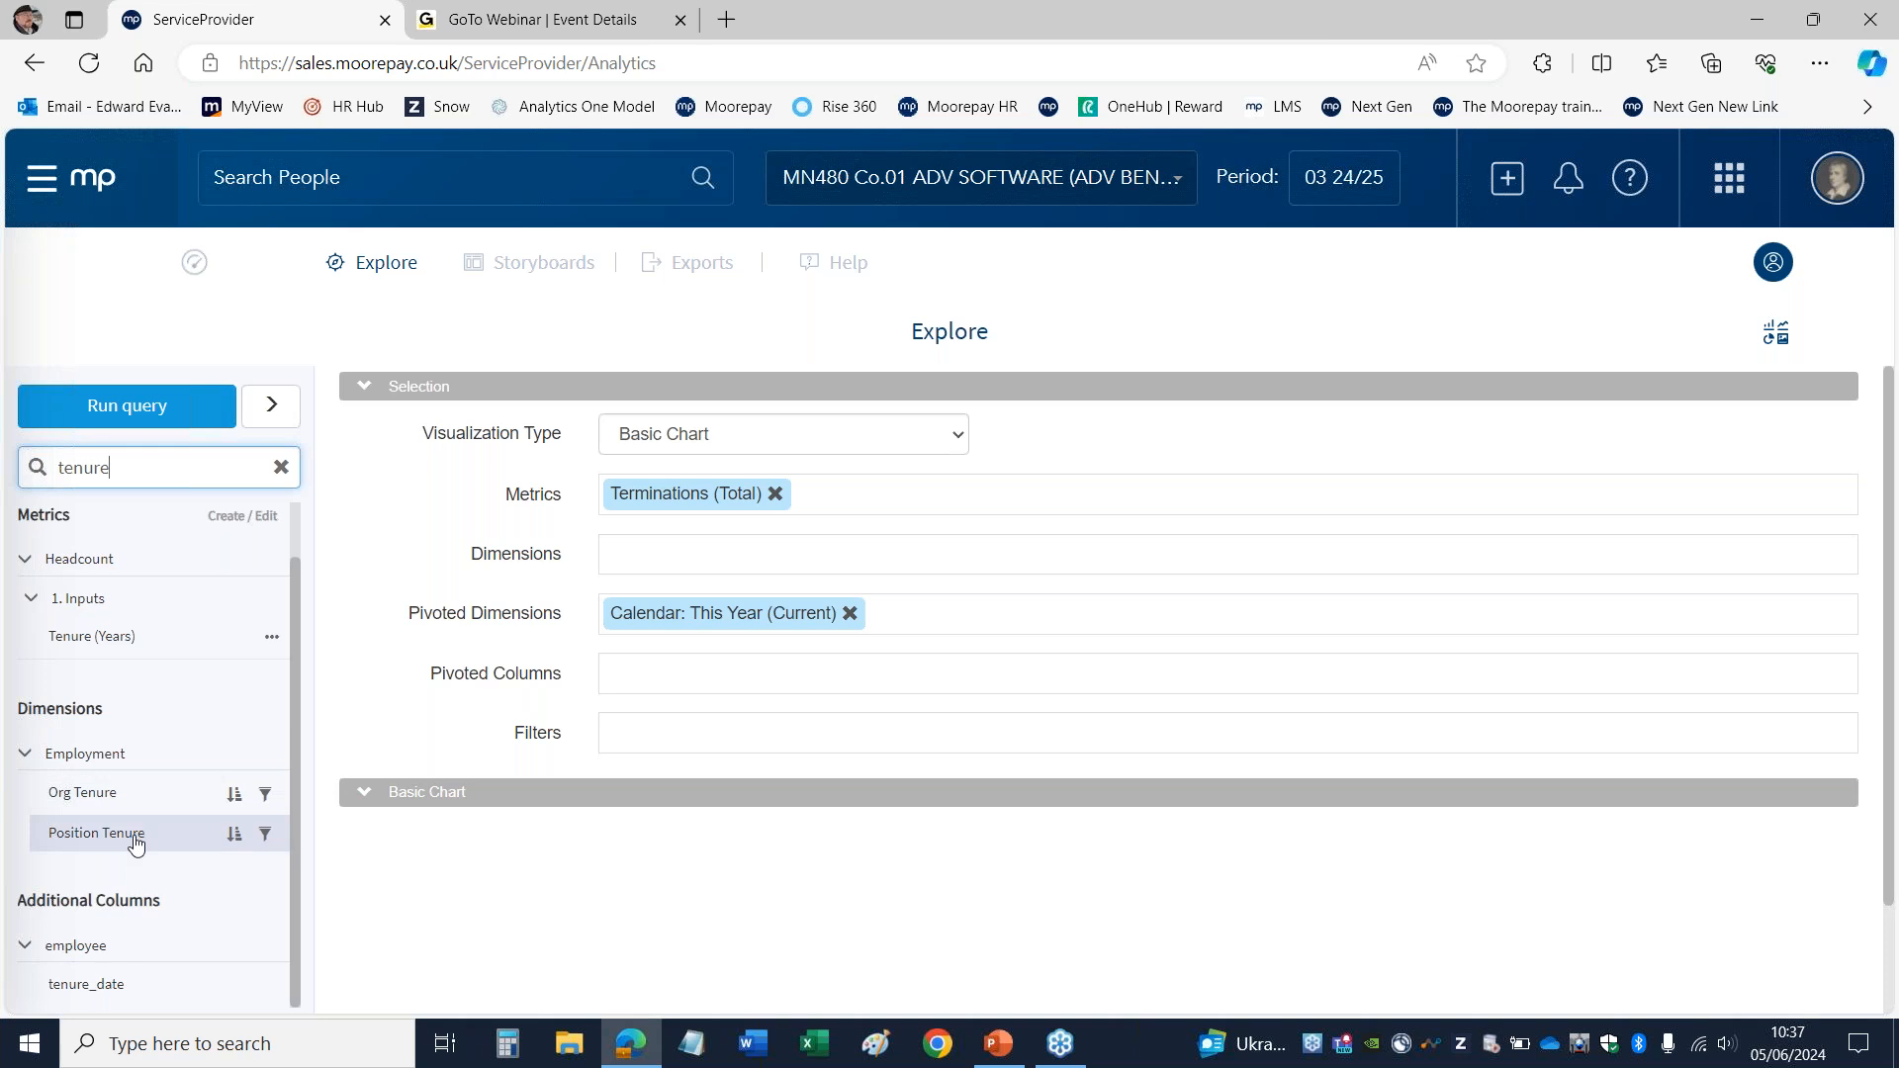
{"action": "left_click", "coordinate": [106, 843]}
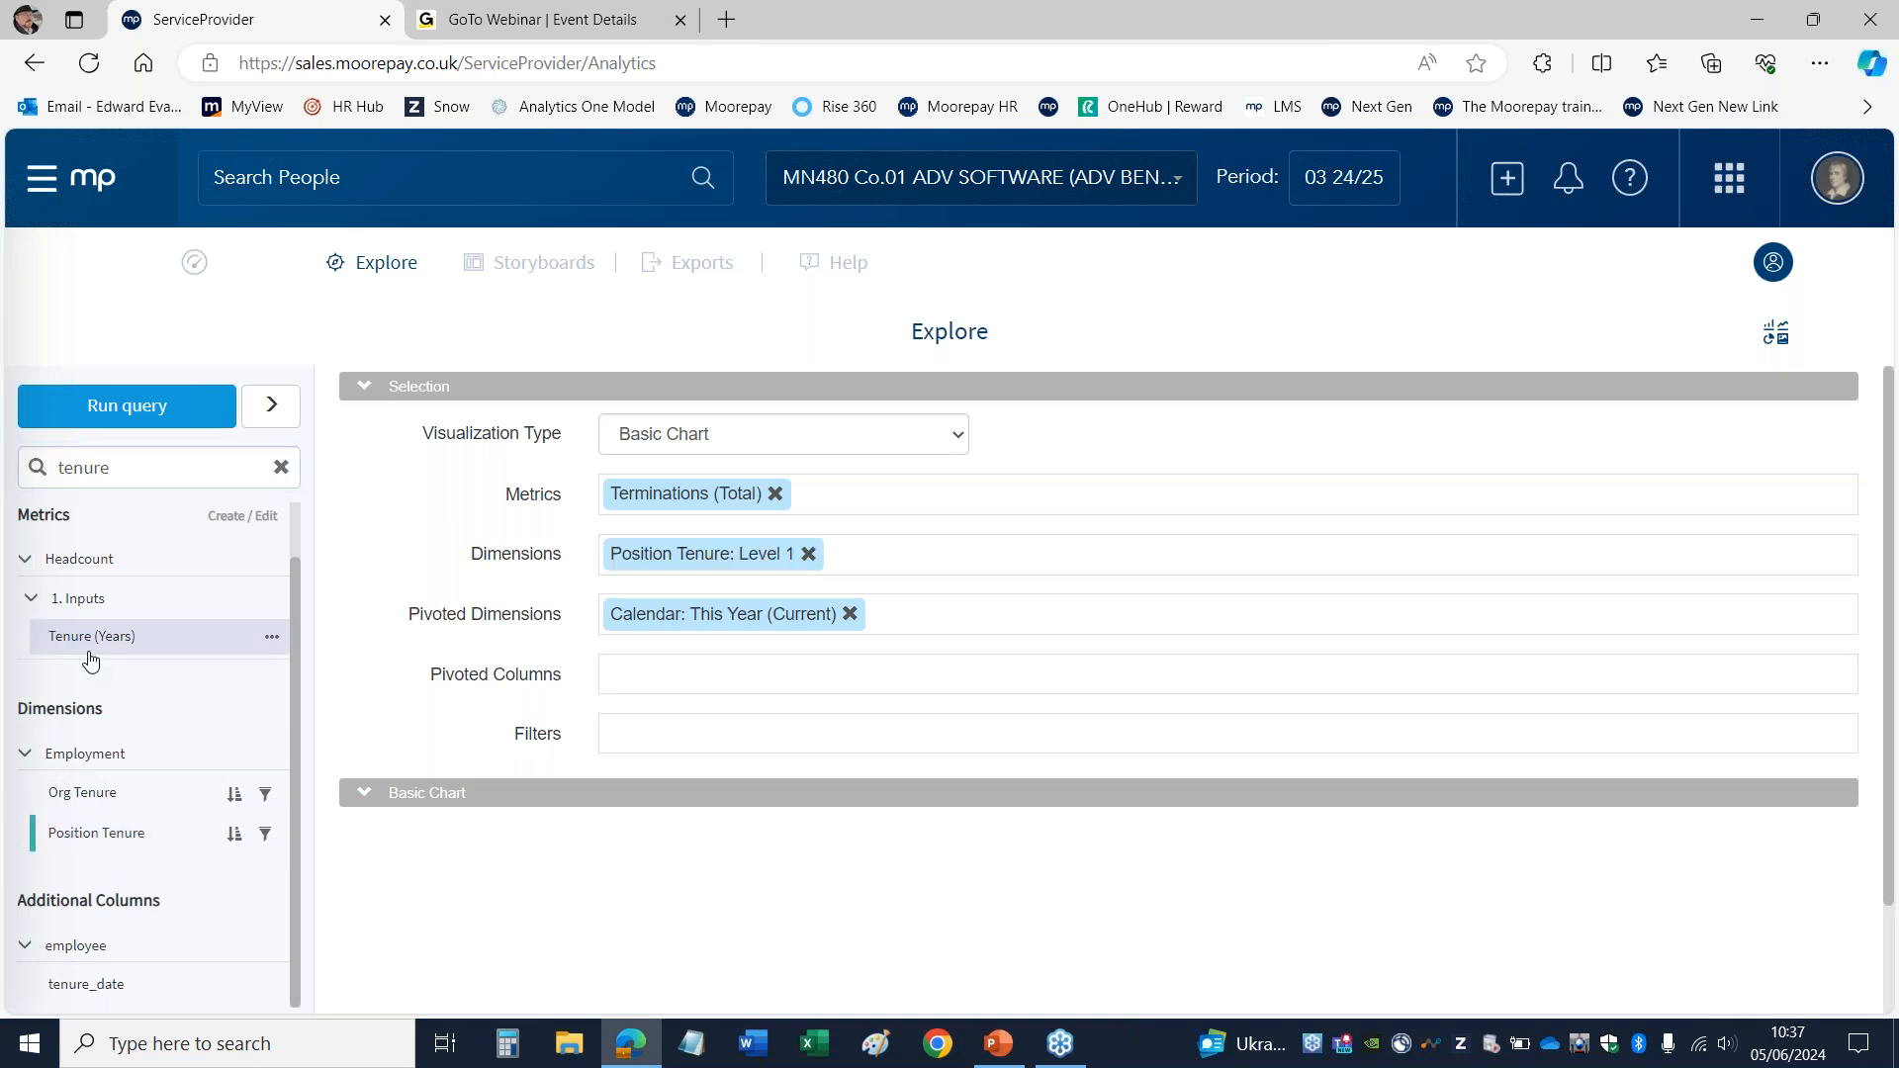
{"action": "left_click", "coordinate": [281, 467]}
{"action": "left_click", "coordinate": [648, 564]}
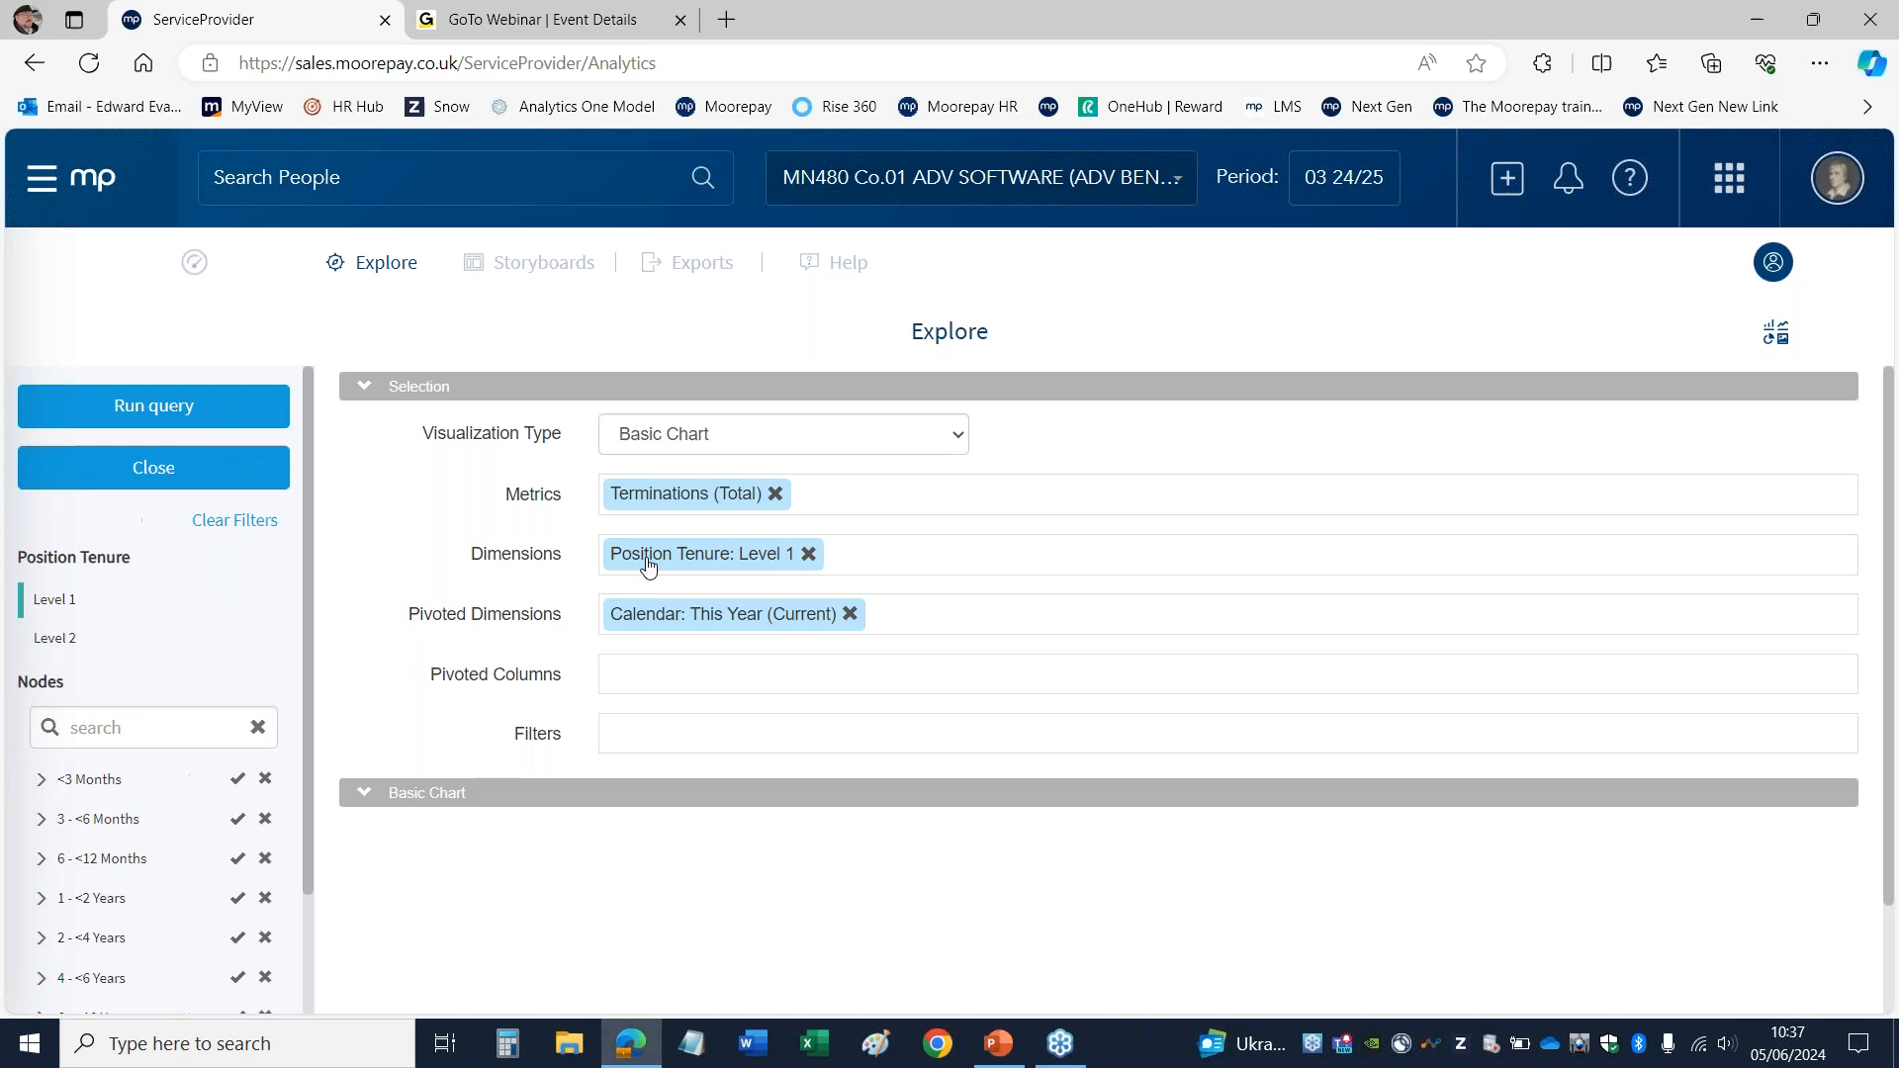
{"action": "left_click_drag", "start_coordinate": [309, 531], "coordinate": [300, 711]}
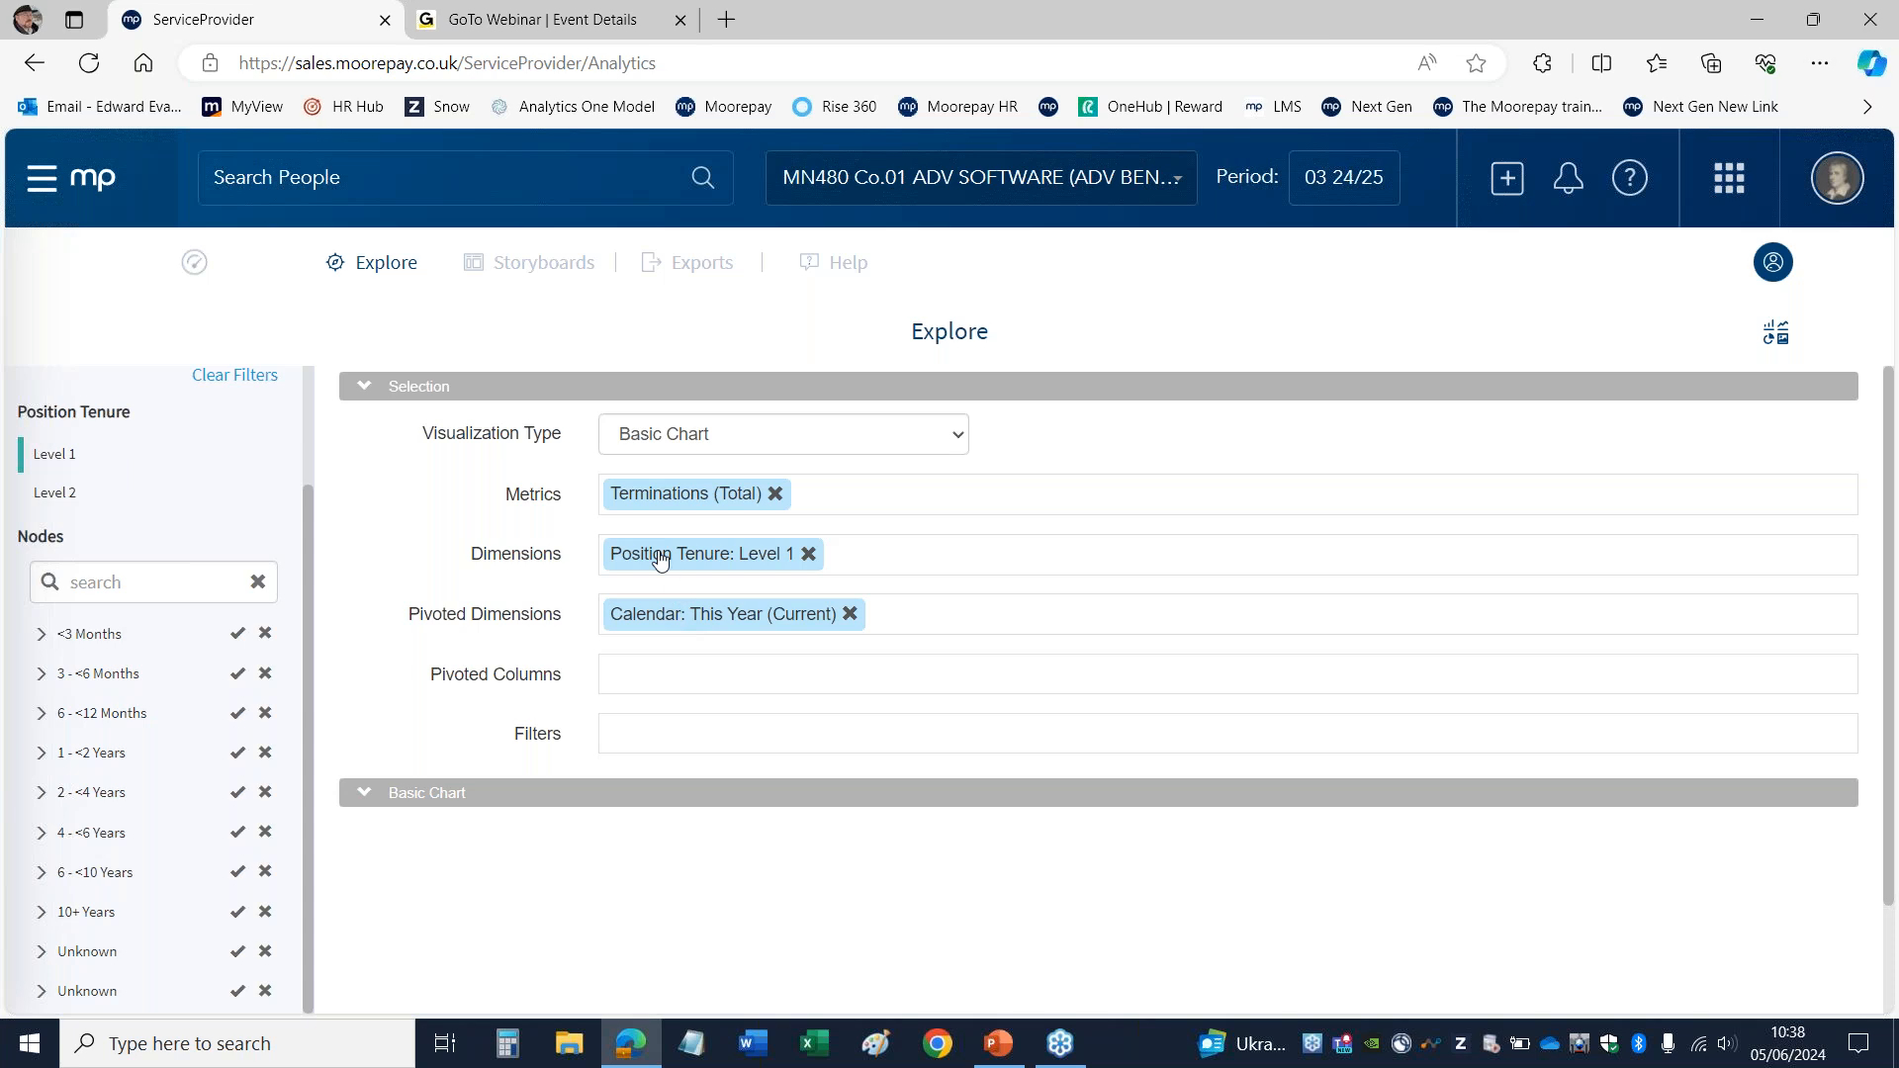
Step: Select and deselect the 6 - <12 Months tenure node, then expand it to view its monthly sub-nodes and collapse it
{"action": "left_click", "coordinate": [91, 729]}
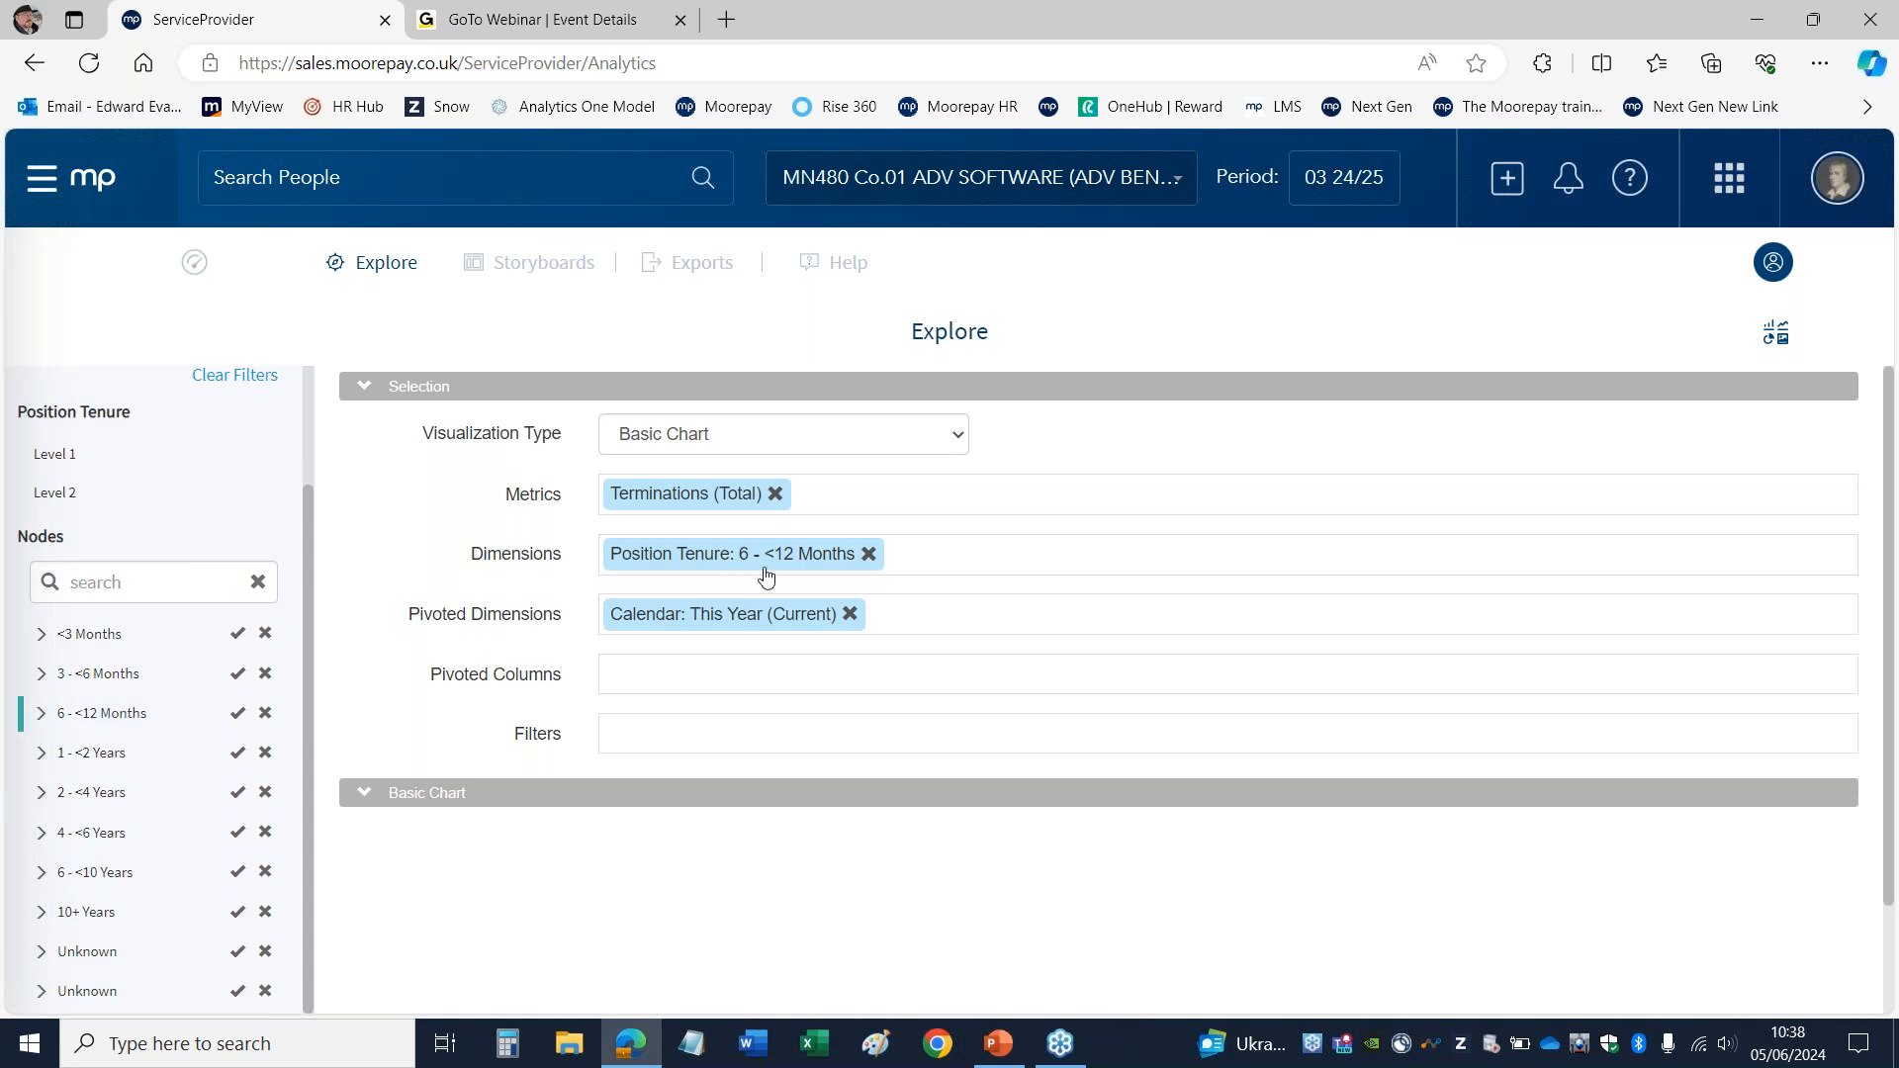
{"action": "left_click", "coordinate": [89, 716]}
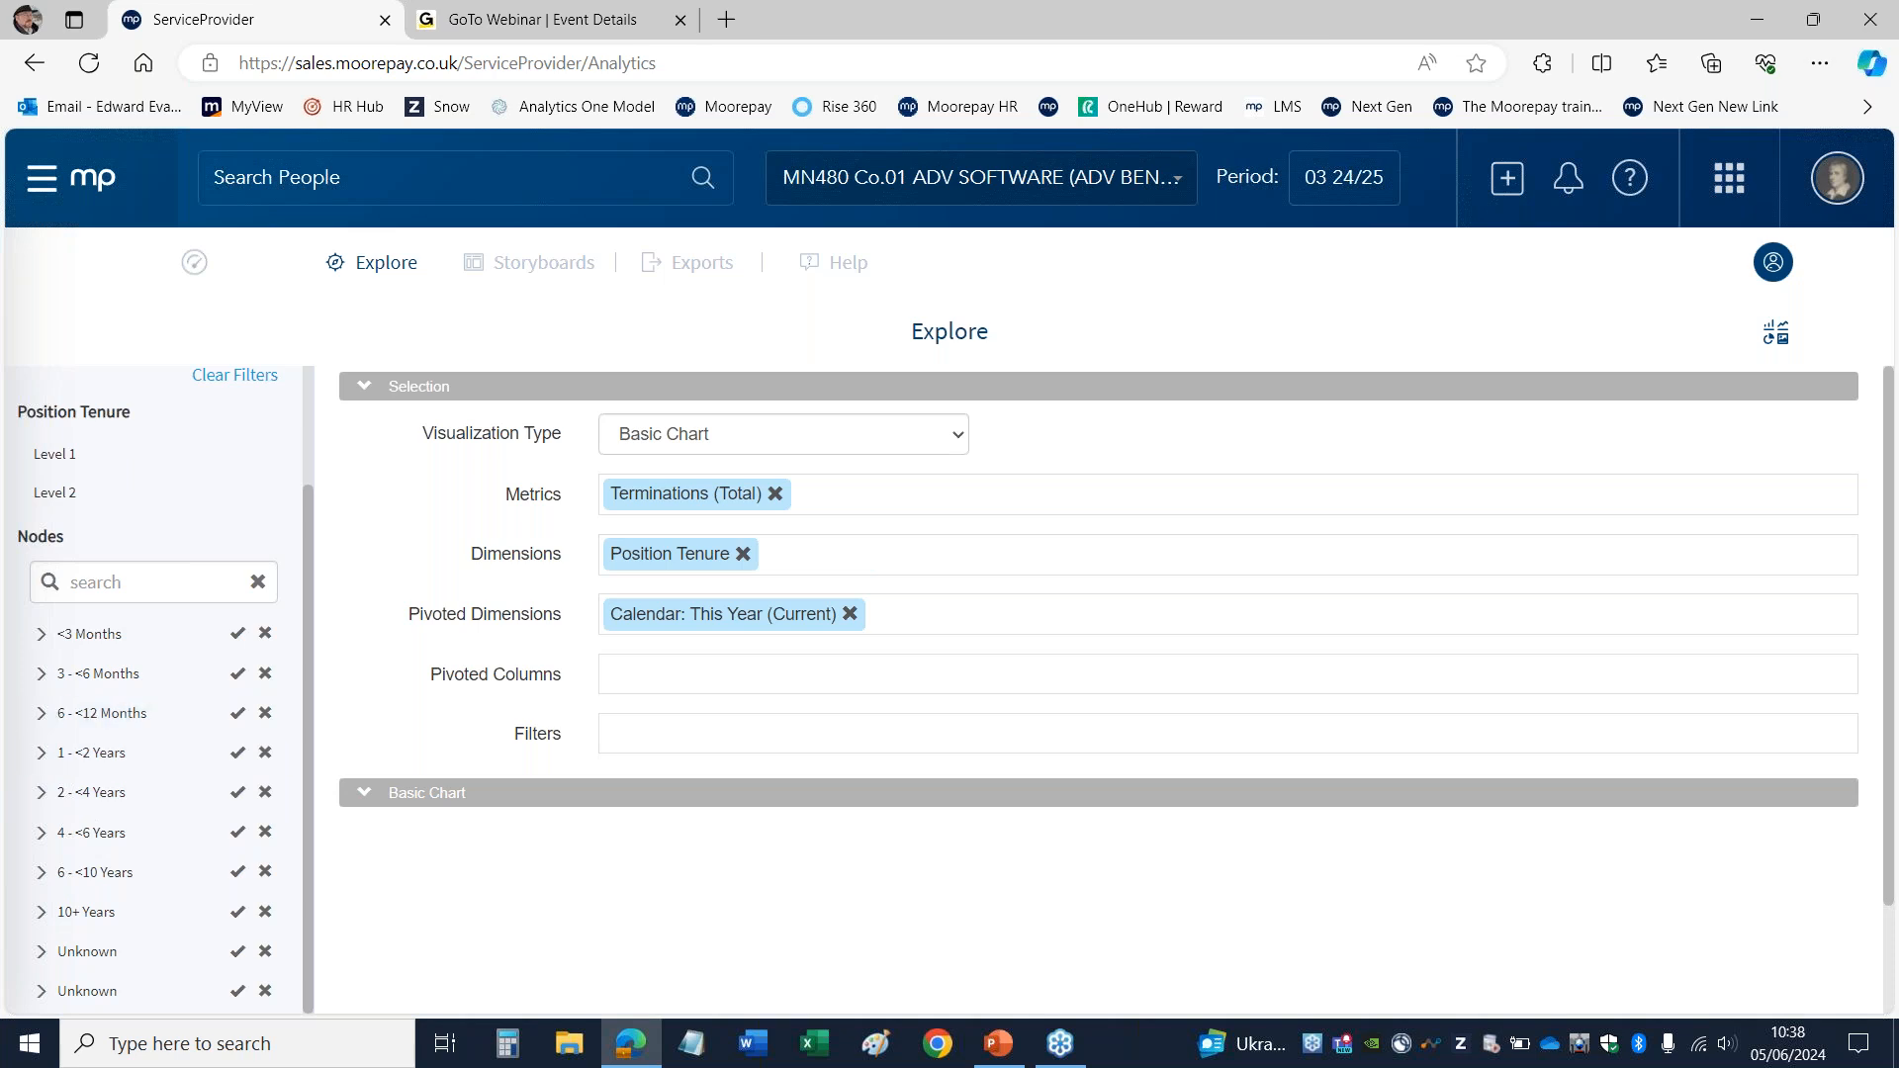
{"action": "left_click", "coordinate": [37, 717]}
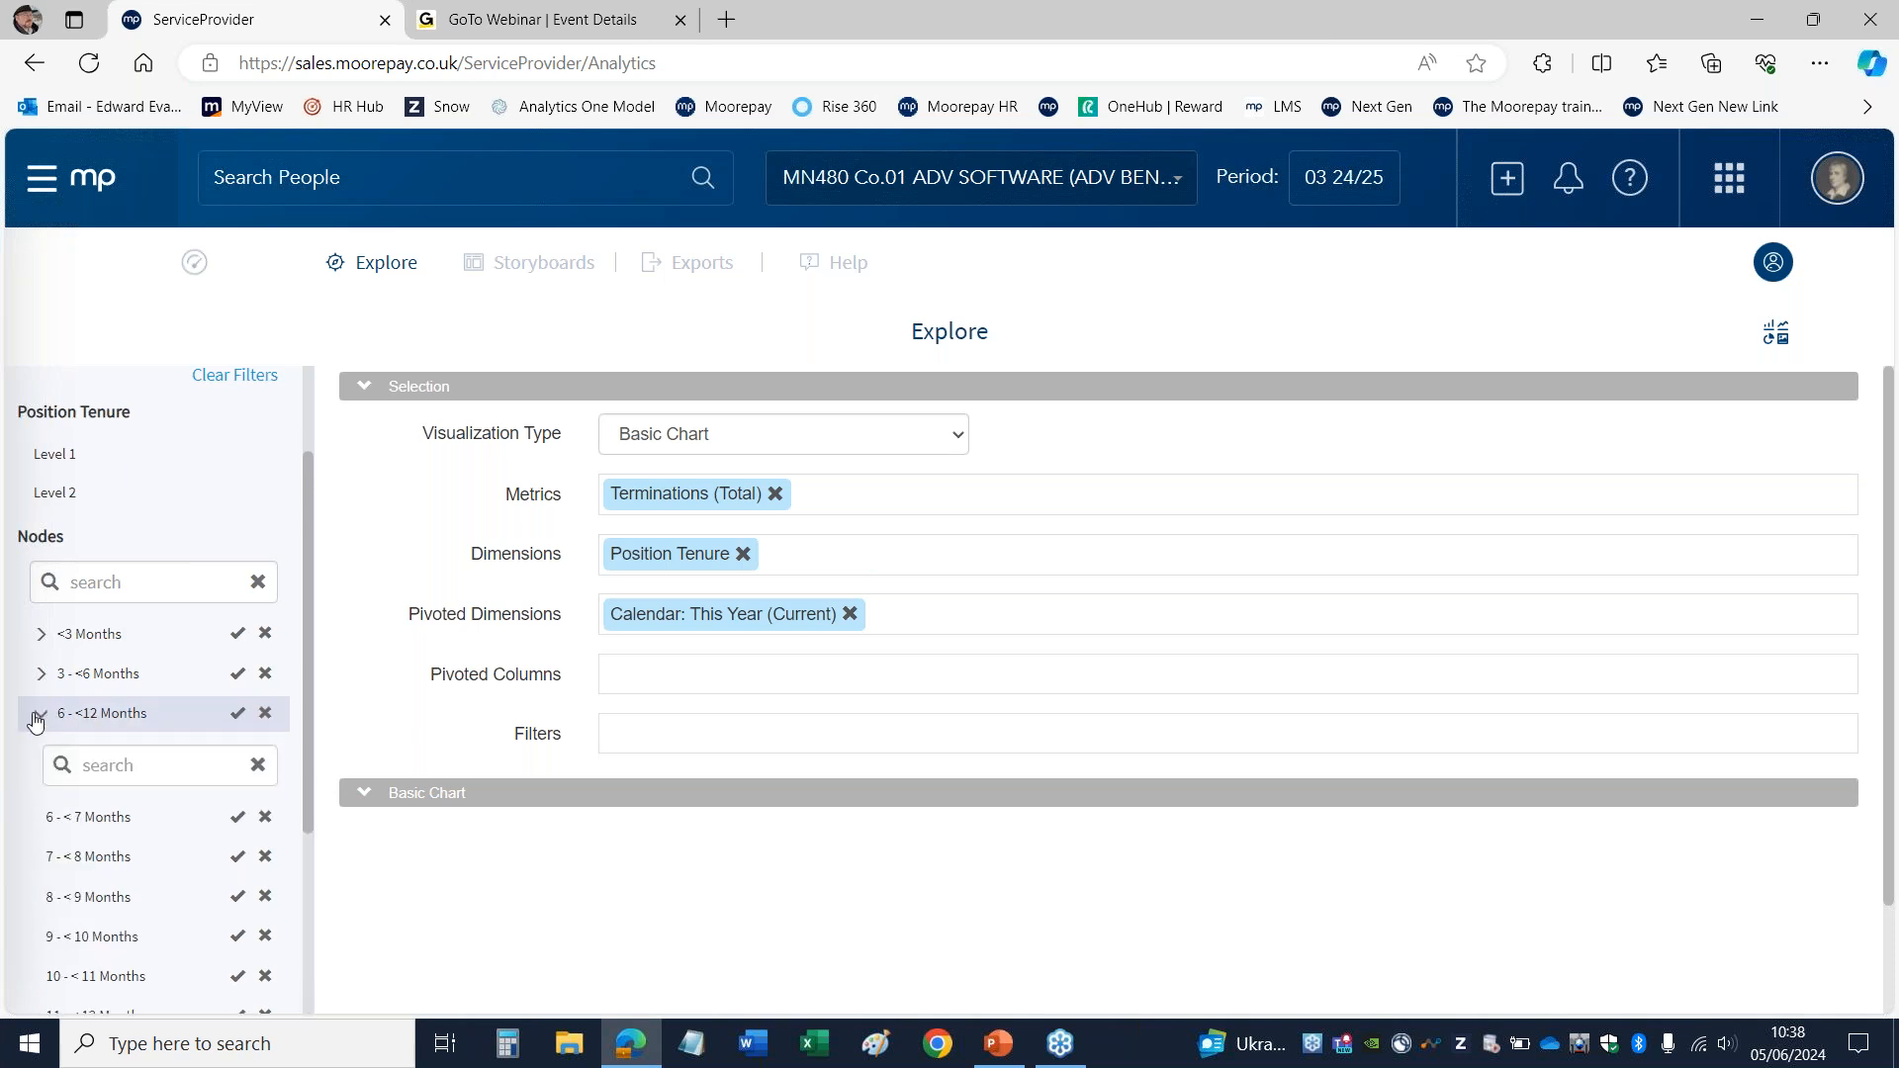
{"action": "left_click", "coordinate": [41, 716]}
{"action": "left_click", "coordinate": [41, 716]}
{"action": "left_click_drag", "start_coordinate": [307, 755], "coordinate": [307, 886]}
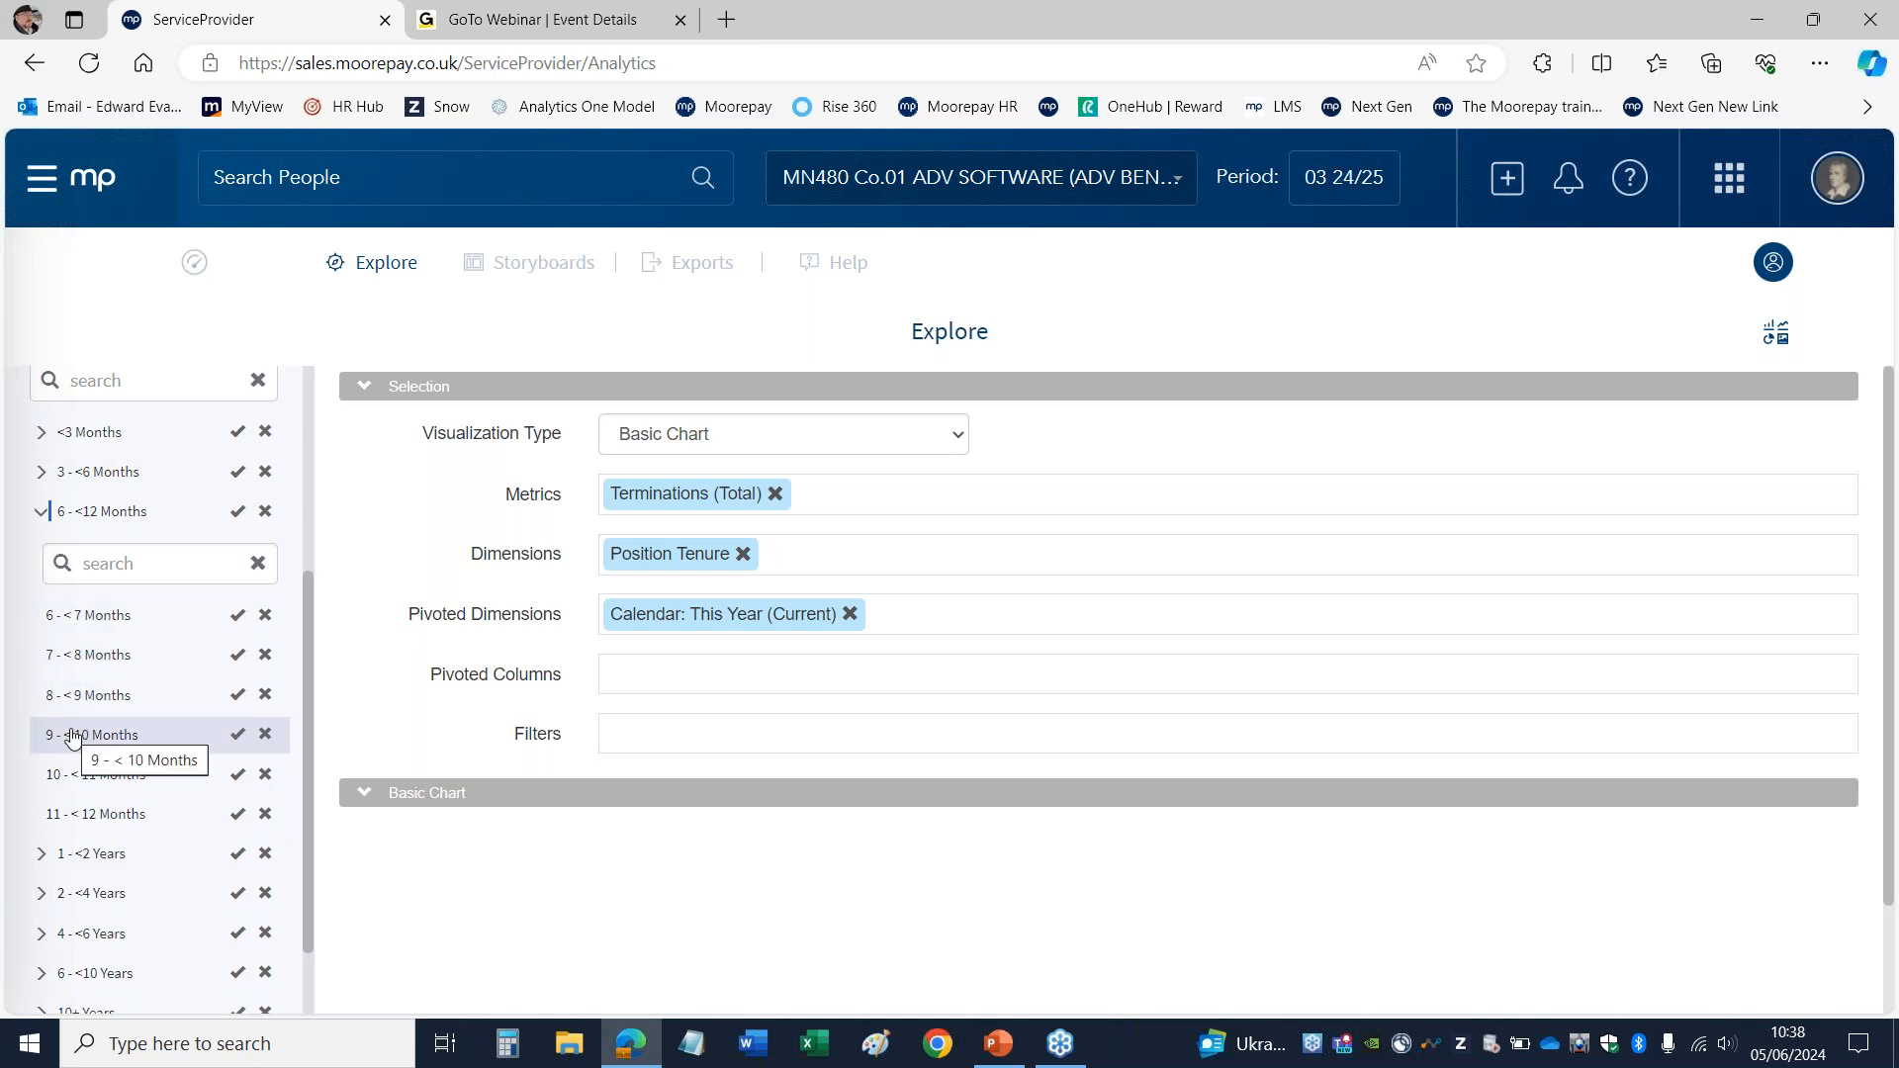
{"action": "left_click", "coordinate": [38, 514]}
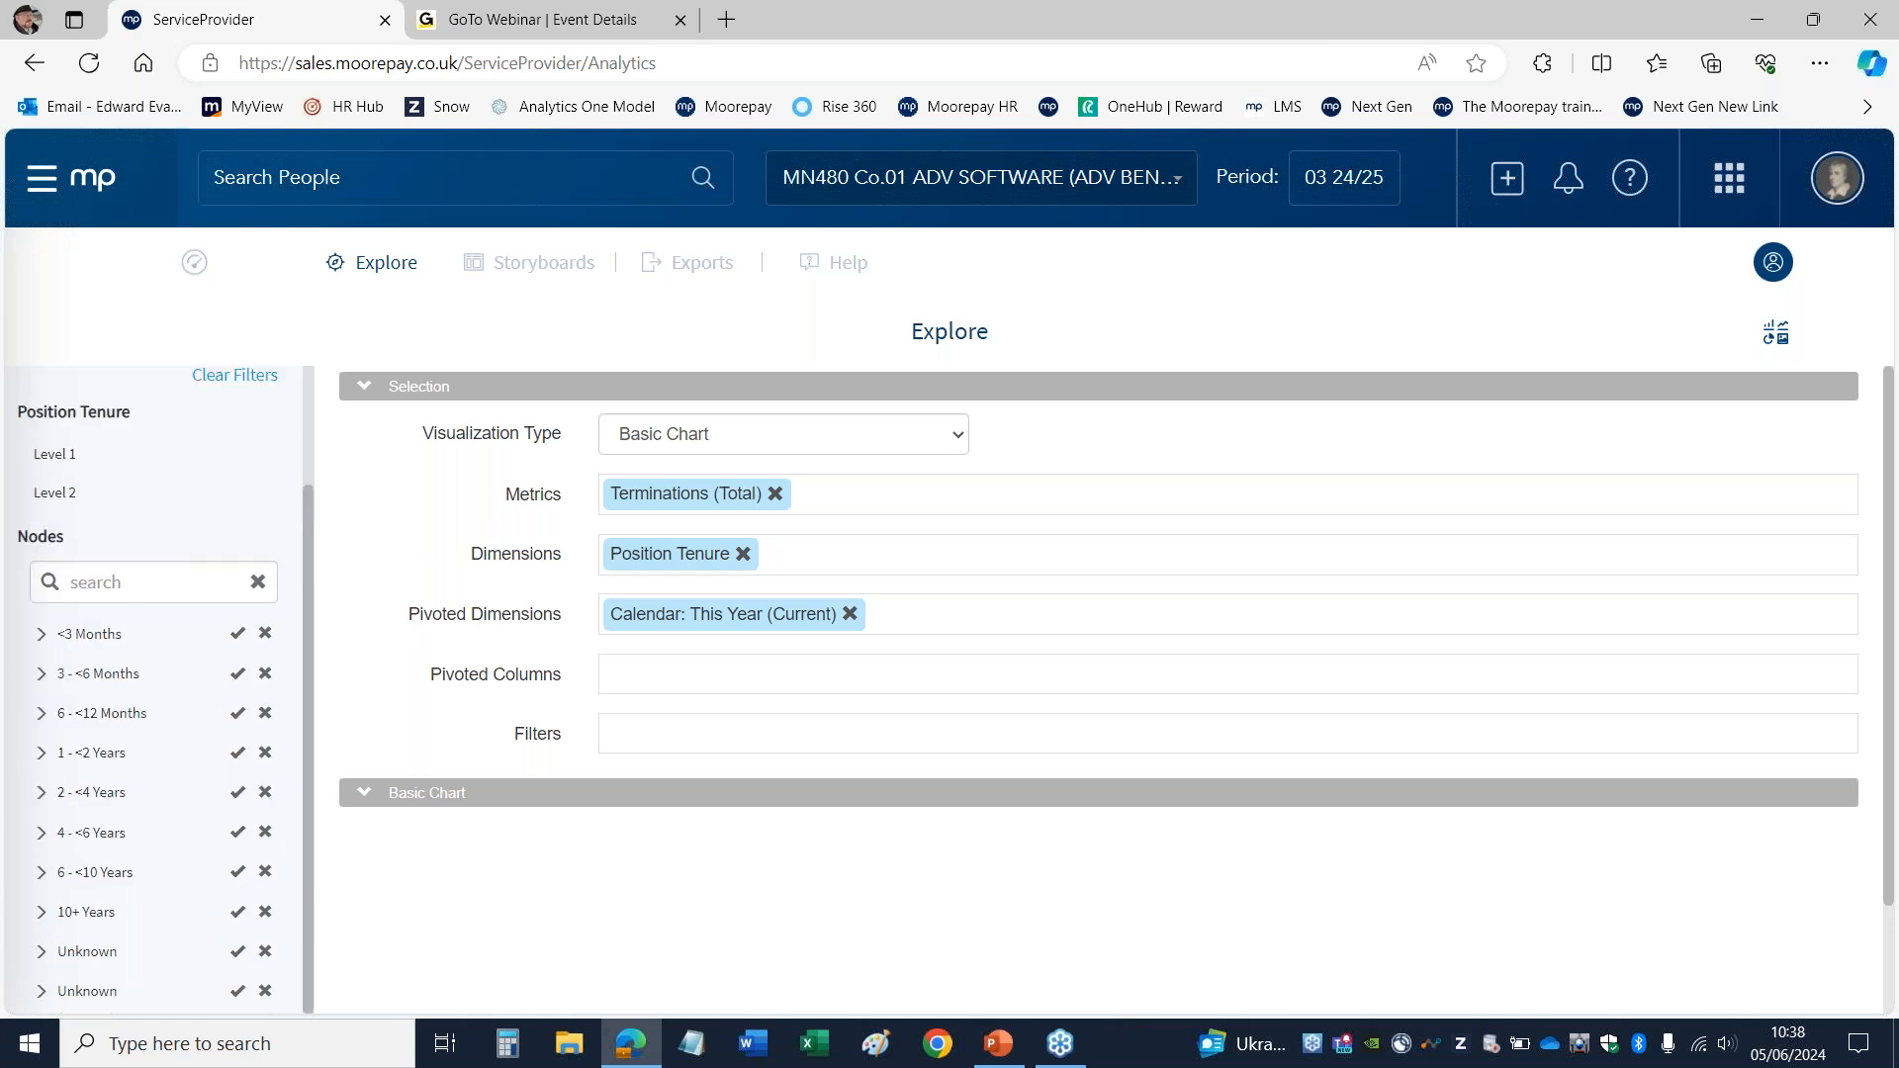
Step: Move Position Tenure from Dimensions to Pivoted Dimensions and run the query
{"action": "scroll", "coordinate": [303, 498], "scroll_direction": "up", "scroll_amount": 2}
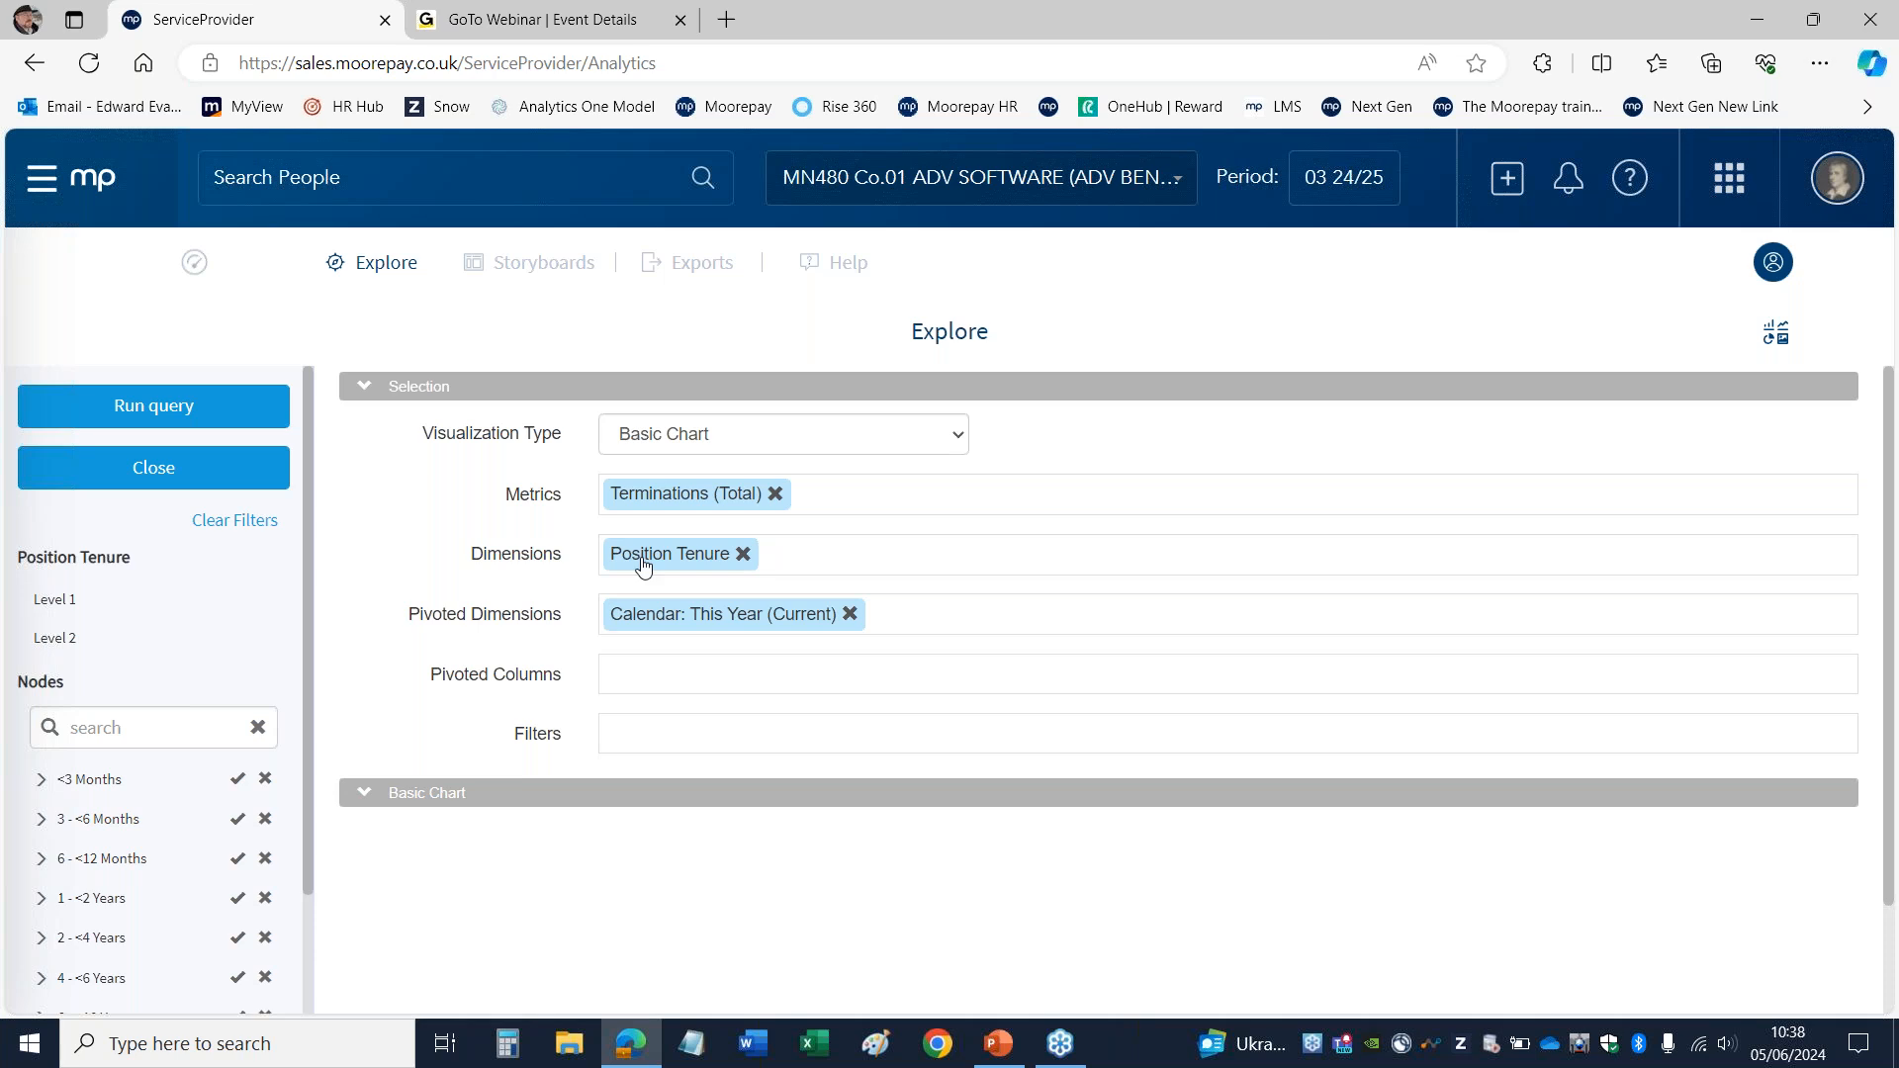
{"action": "left_click_drag", "start_coordinate": [643, 564], "coordinate": [949, 629]}
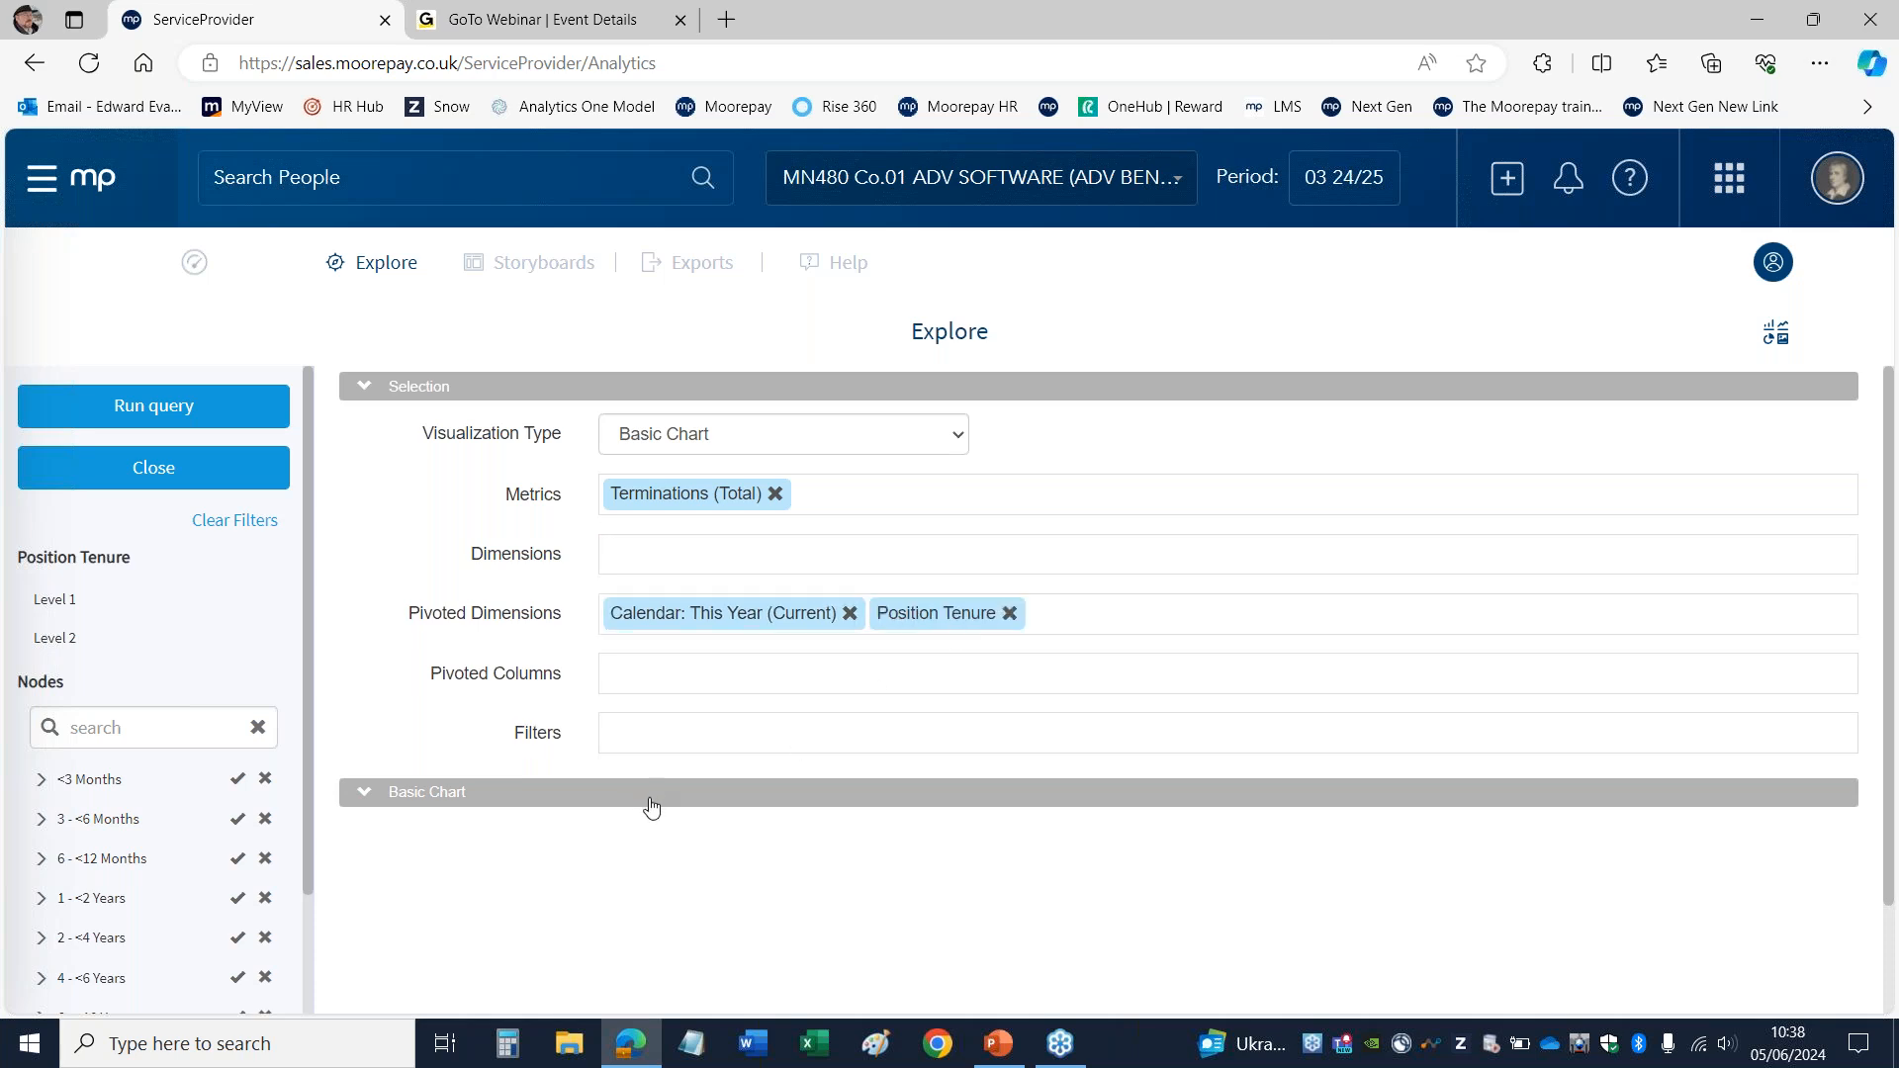
{"action": "left_click", "coordinate": [121, 410]}
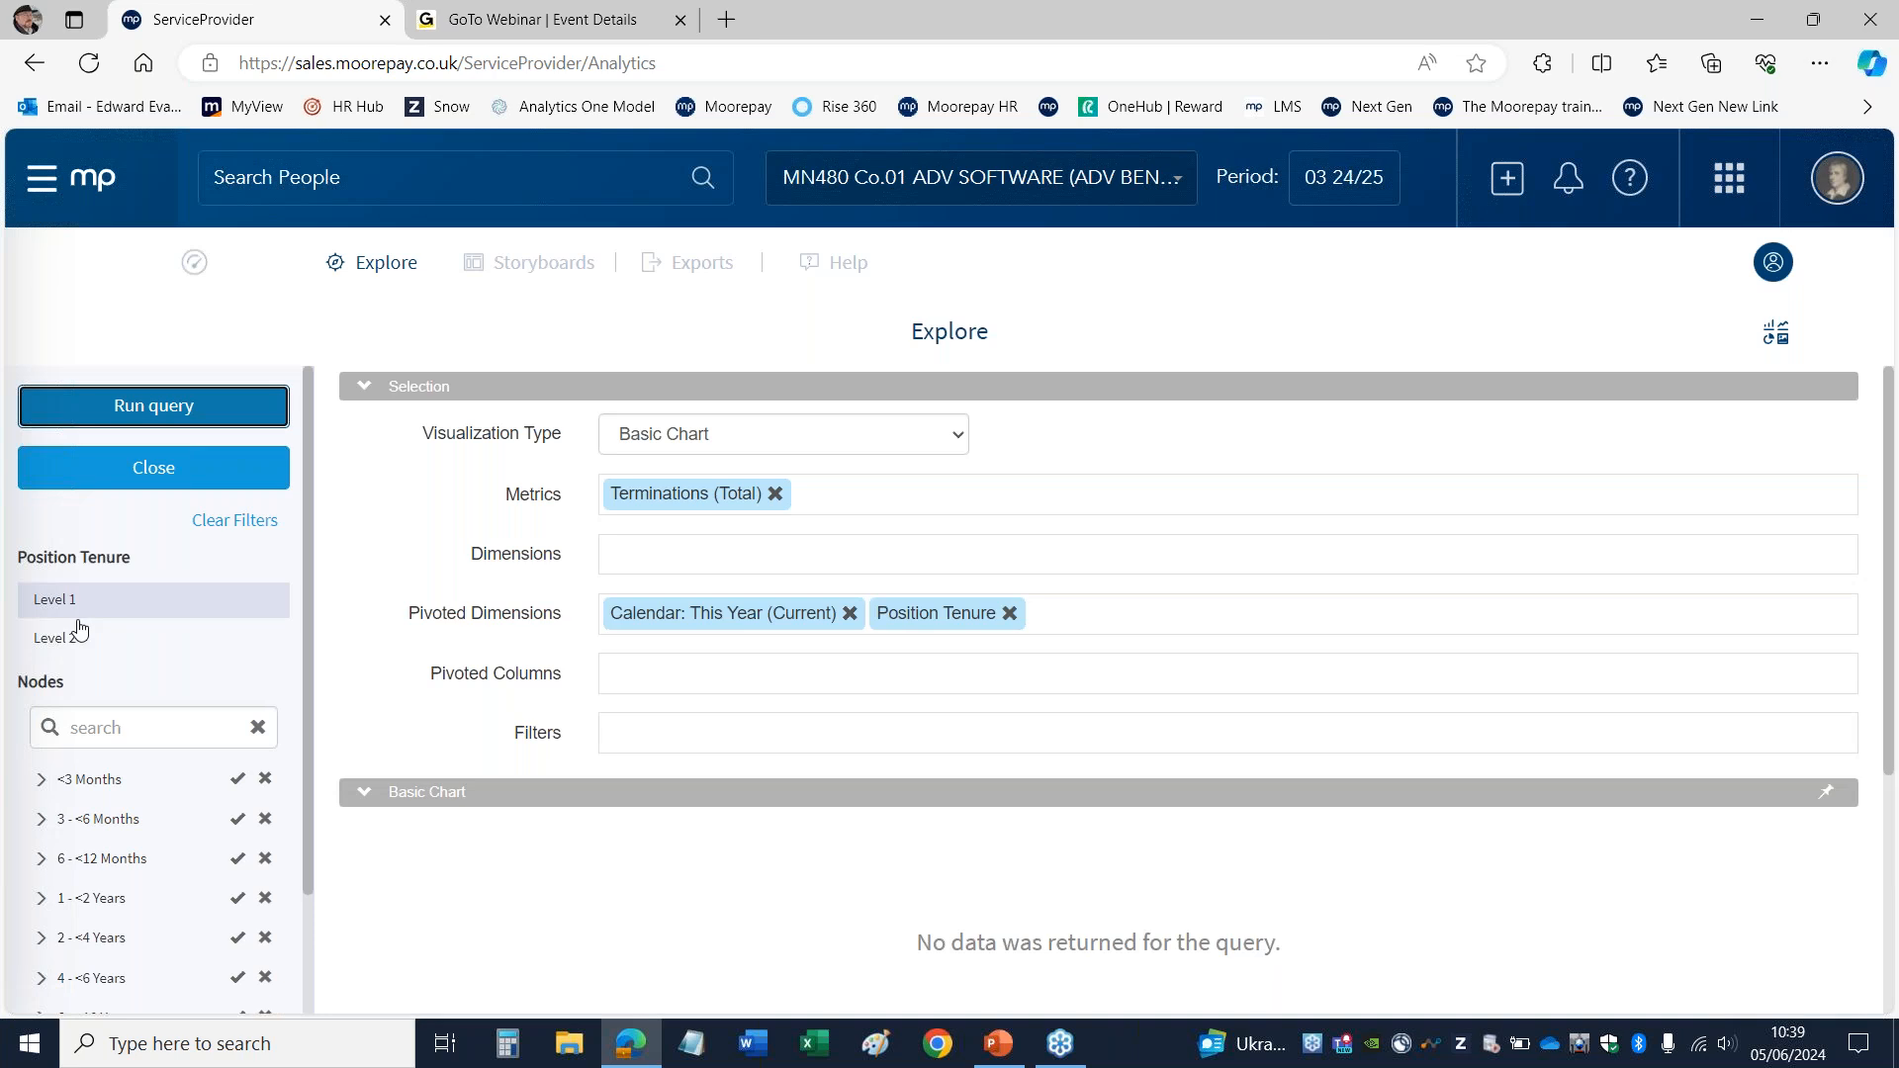
Step: Move Position Tenure back to Dimensions, set it to Level 1 and run the query
{"action": "left_click_drag", "start_coordinate": [911, 617], "coordinate": [722, 556]}
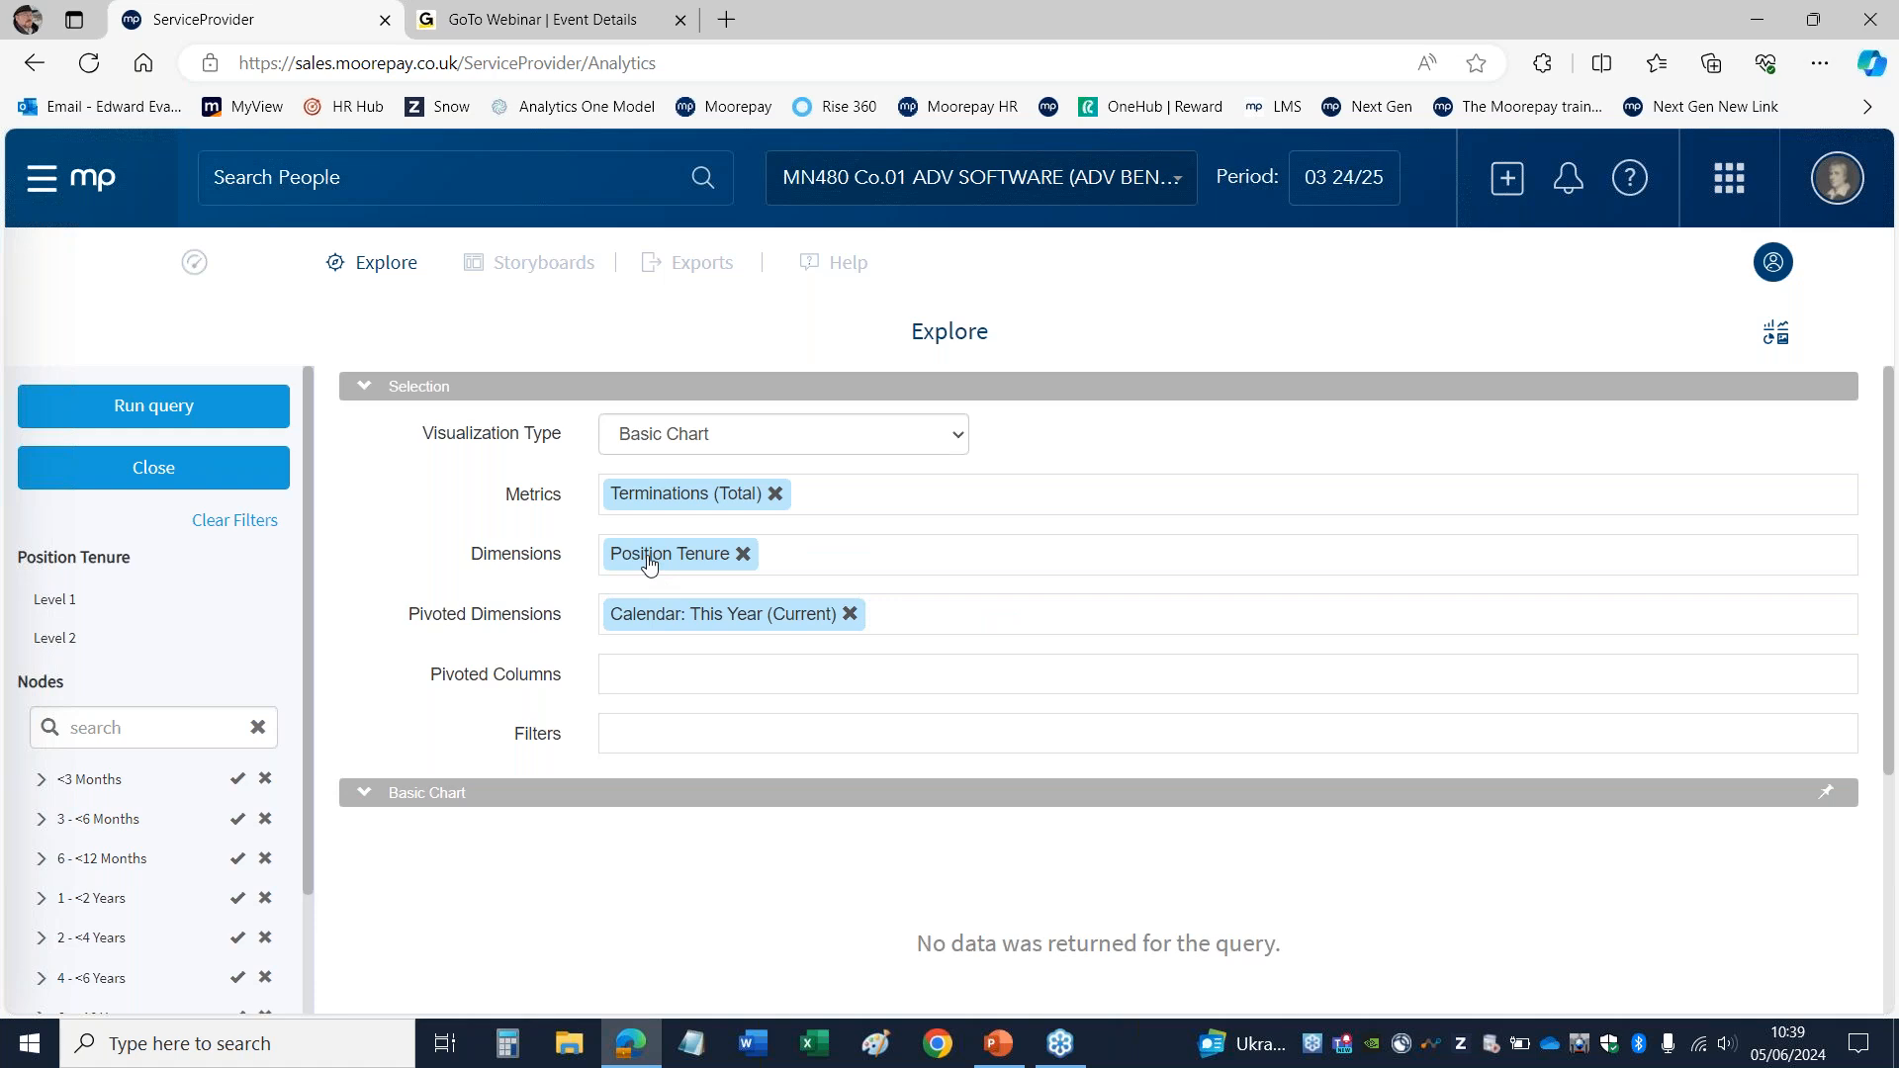
{"action": "left_click", "coordinate": [64, 603]}
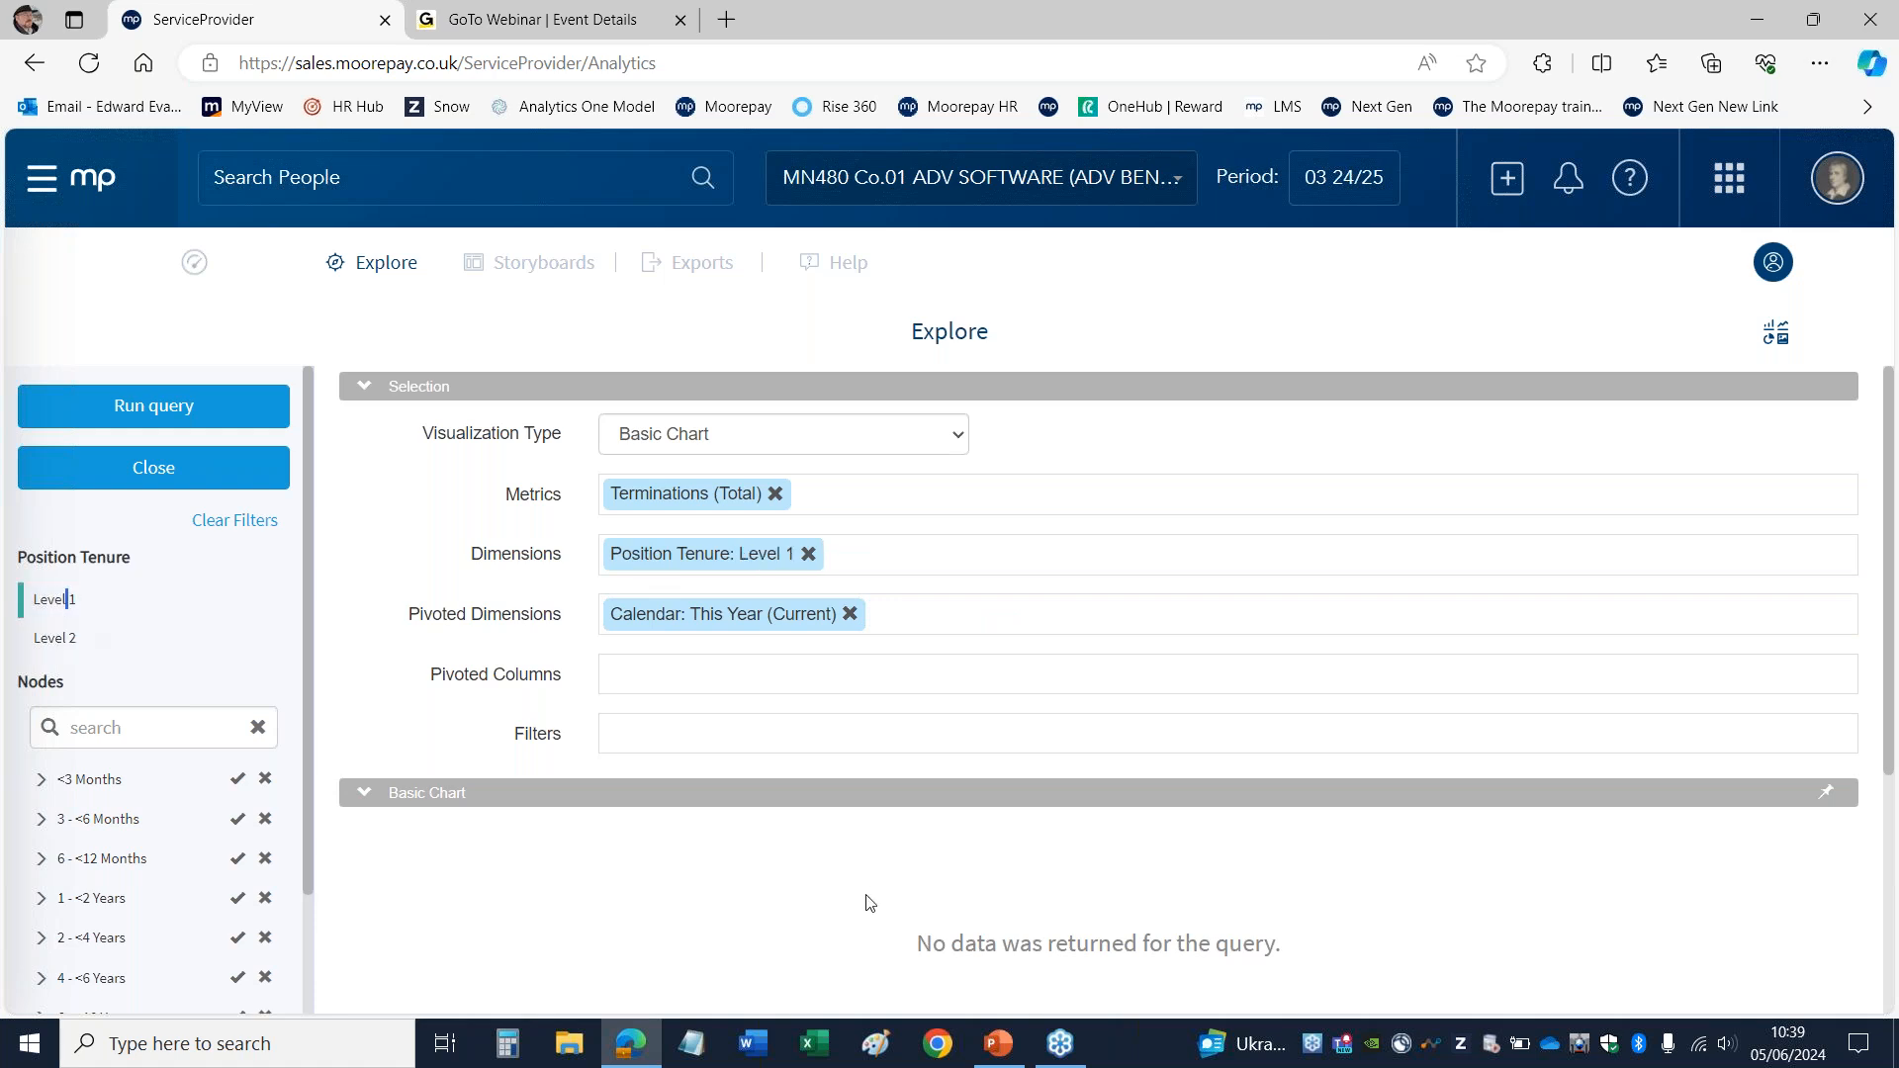
{"action": "left_click", "coordinate": [139, 421]}
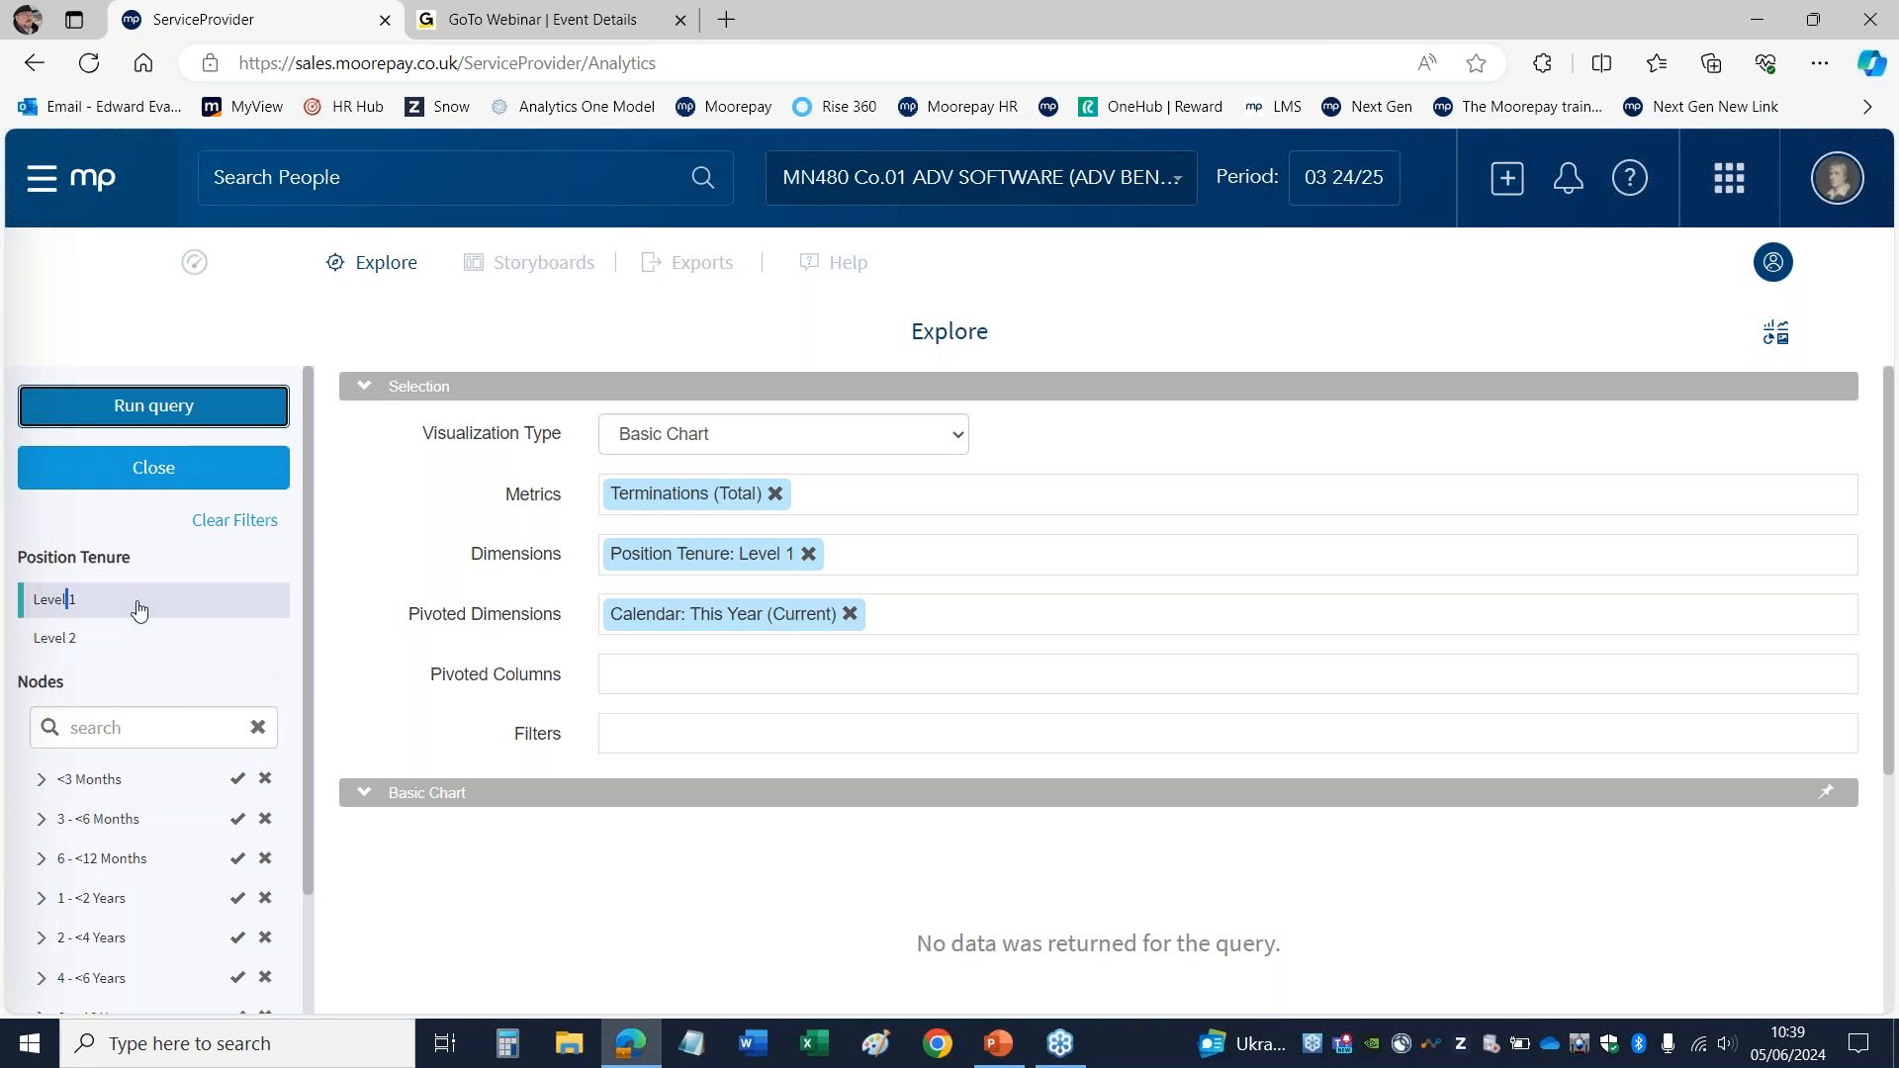
Step: Add Level 2 alongside Level 1 in the Position Tenure dimension's selection
{"action": "left_click", "coordinate": [55, 608]}
{"action": "left_click", "coordinate": [55, 608]}
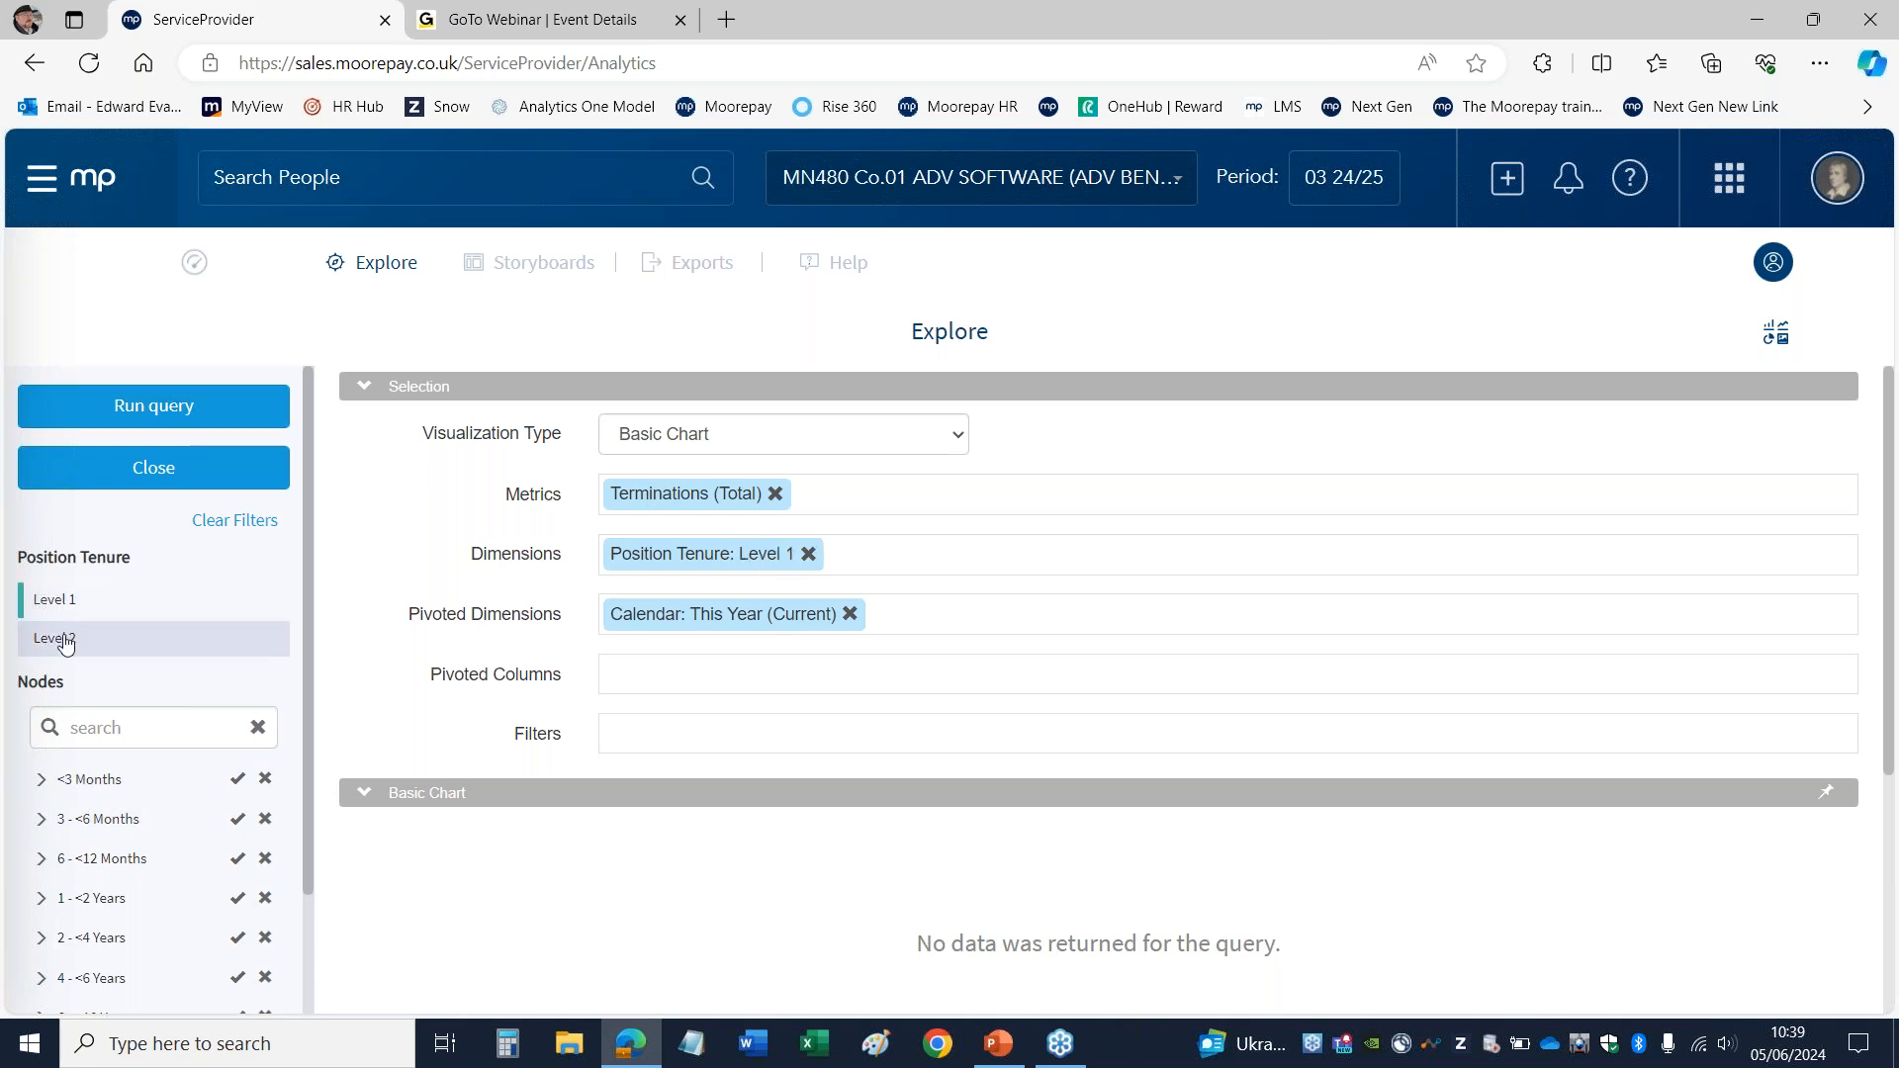
{"action": "left_click", "coordinate": [57, 641]}
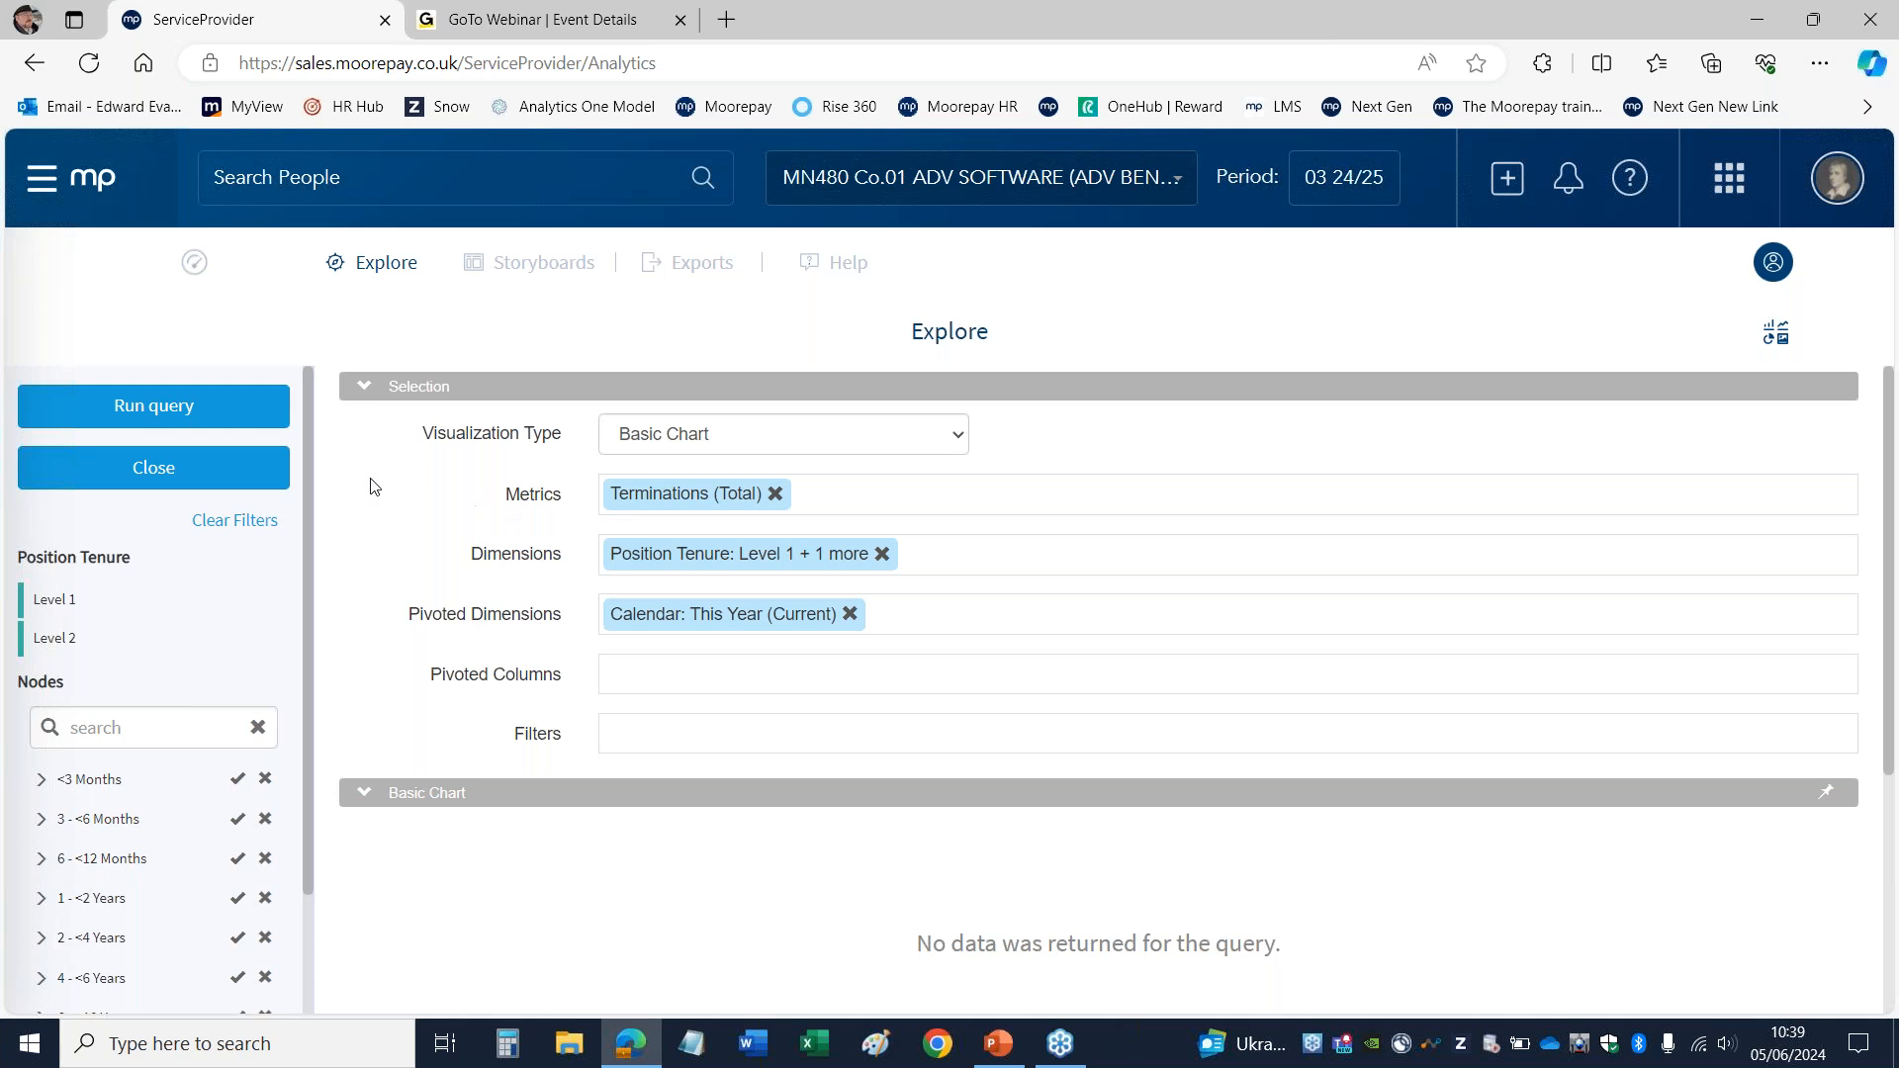
Step: Run the query with both Position Tenure levels, then remove Position Tenure from Dimensions and rerun it
{"action": "left_click", "coordinate": [138, 407]}
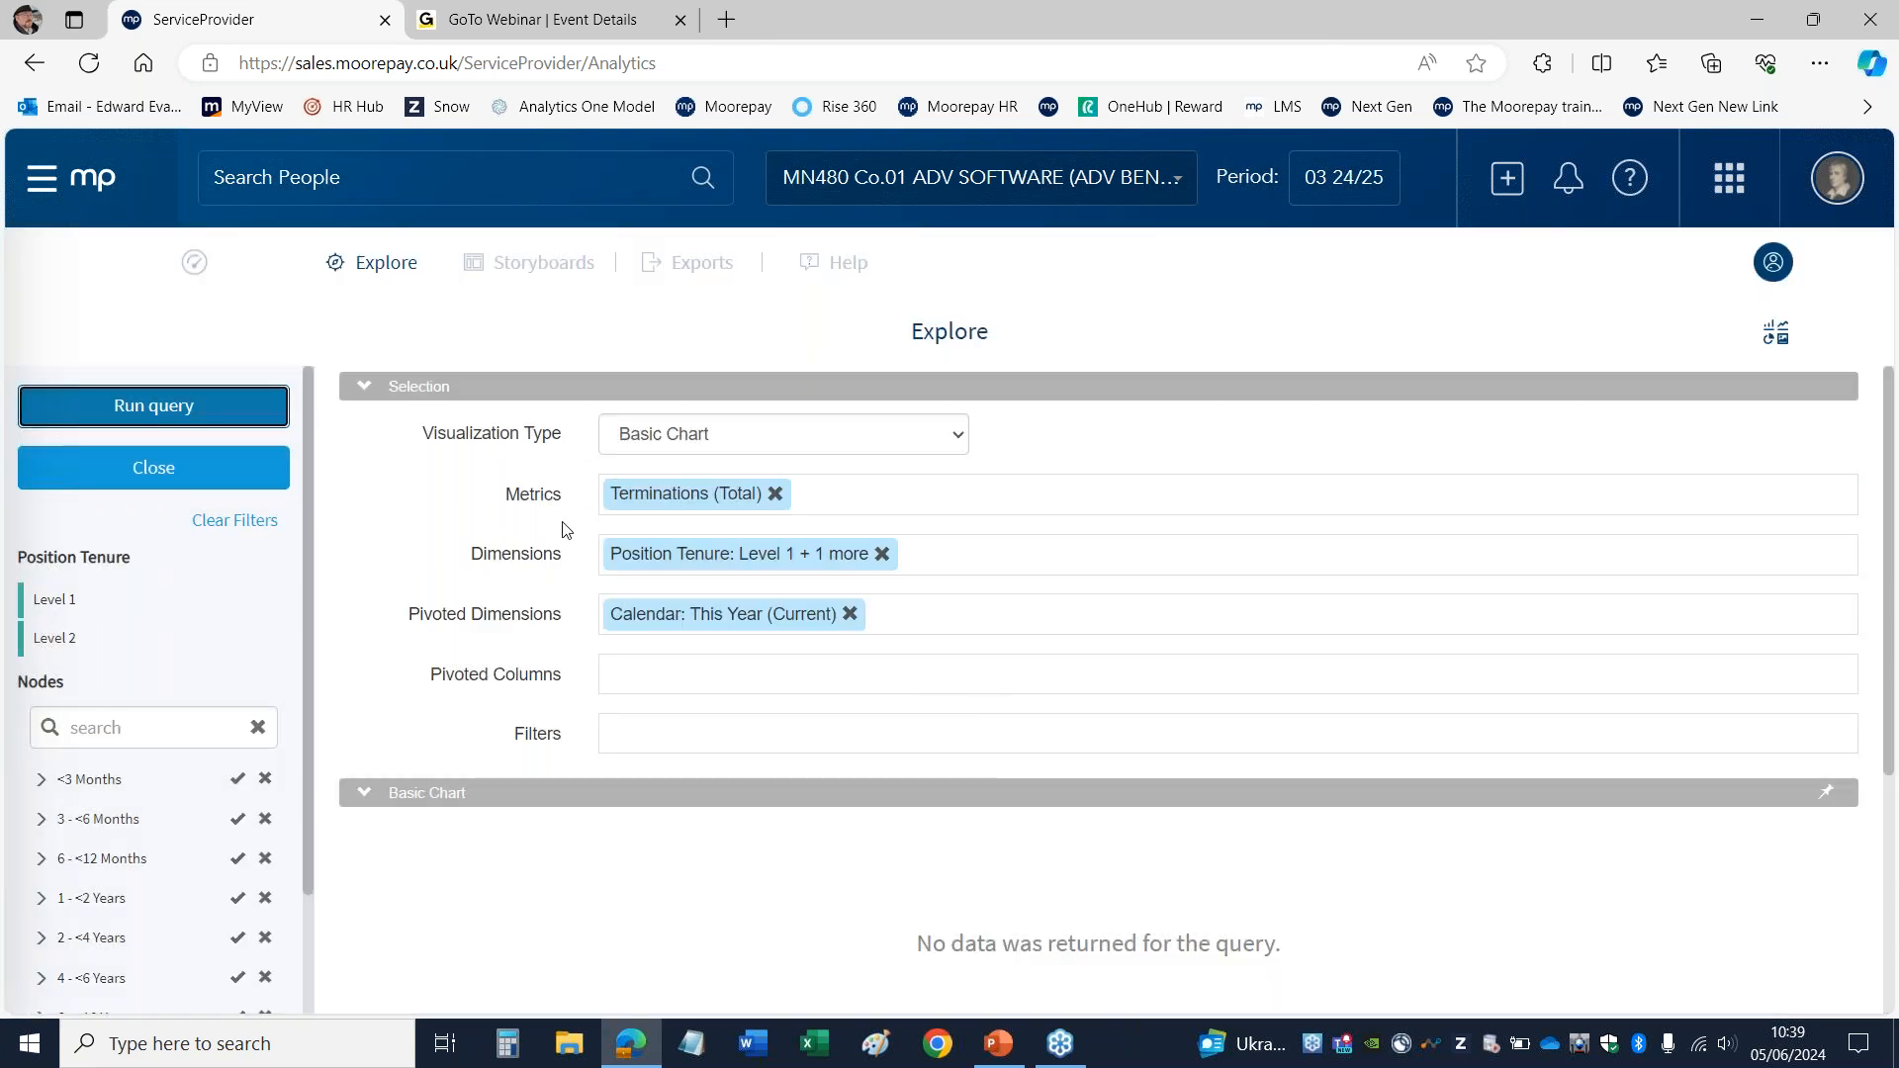
{"action": "left_click", "coordinate": [961, 444]}
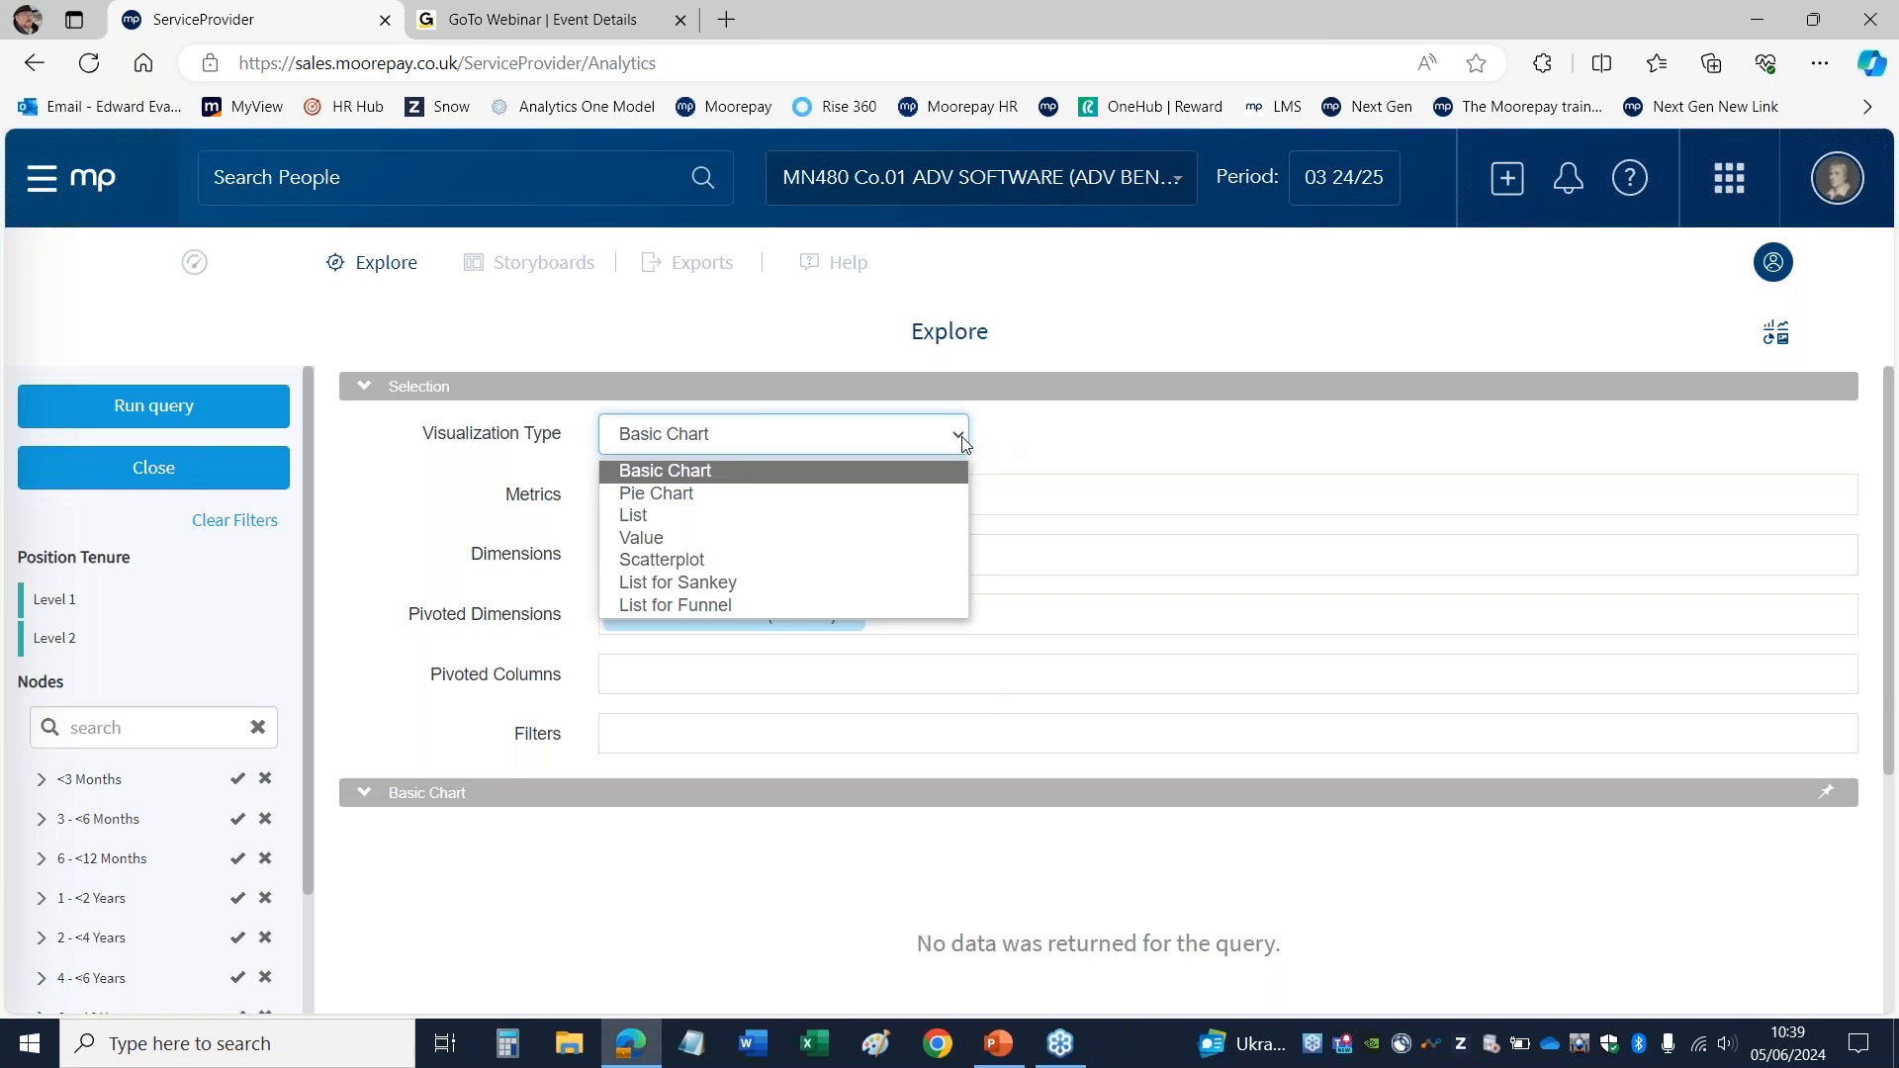
{"action": "left_click", "coordinate": [961, 443]}
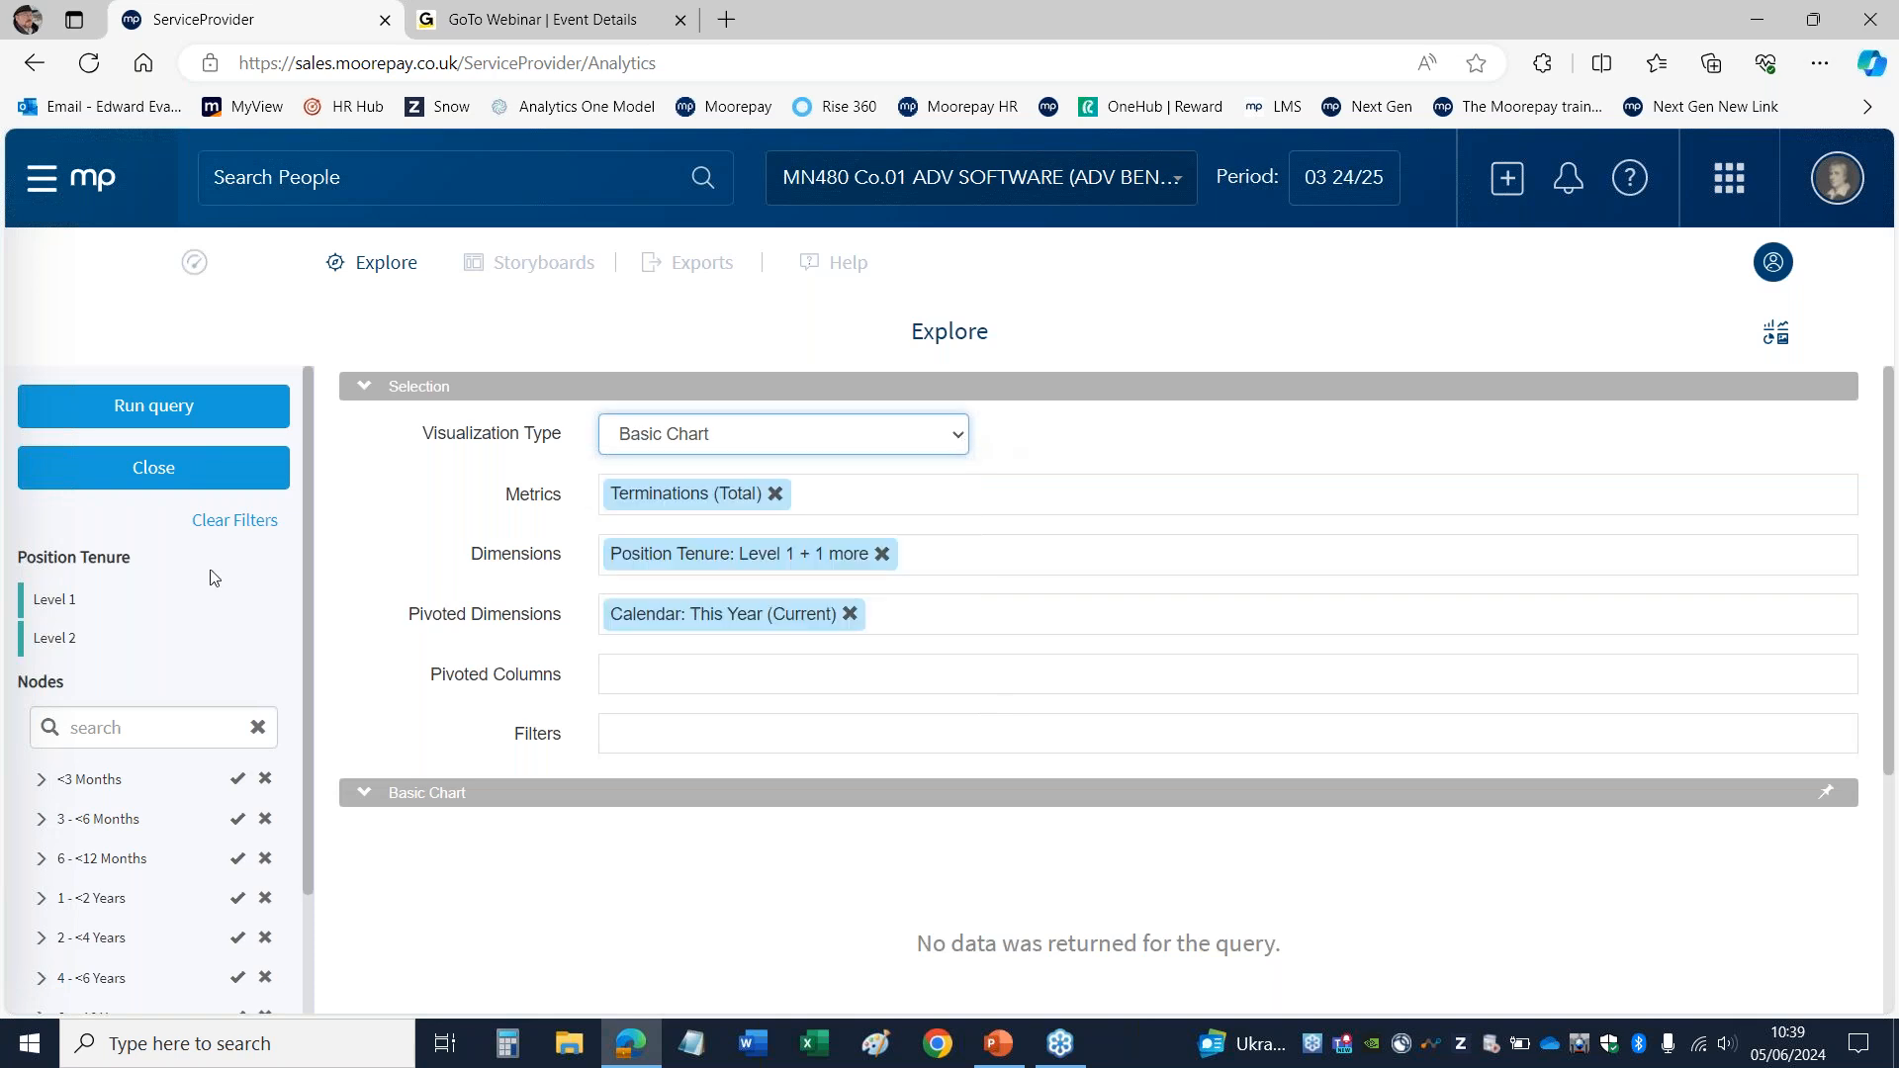
{"action": "left_click", "coordinate": [153, 468]}
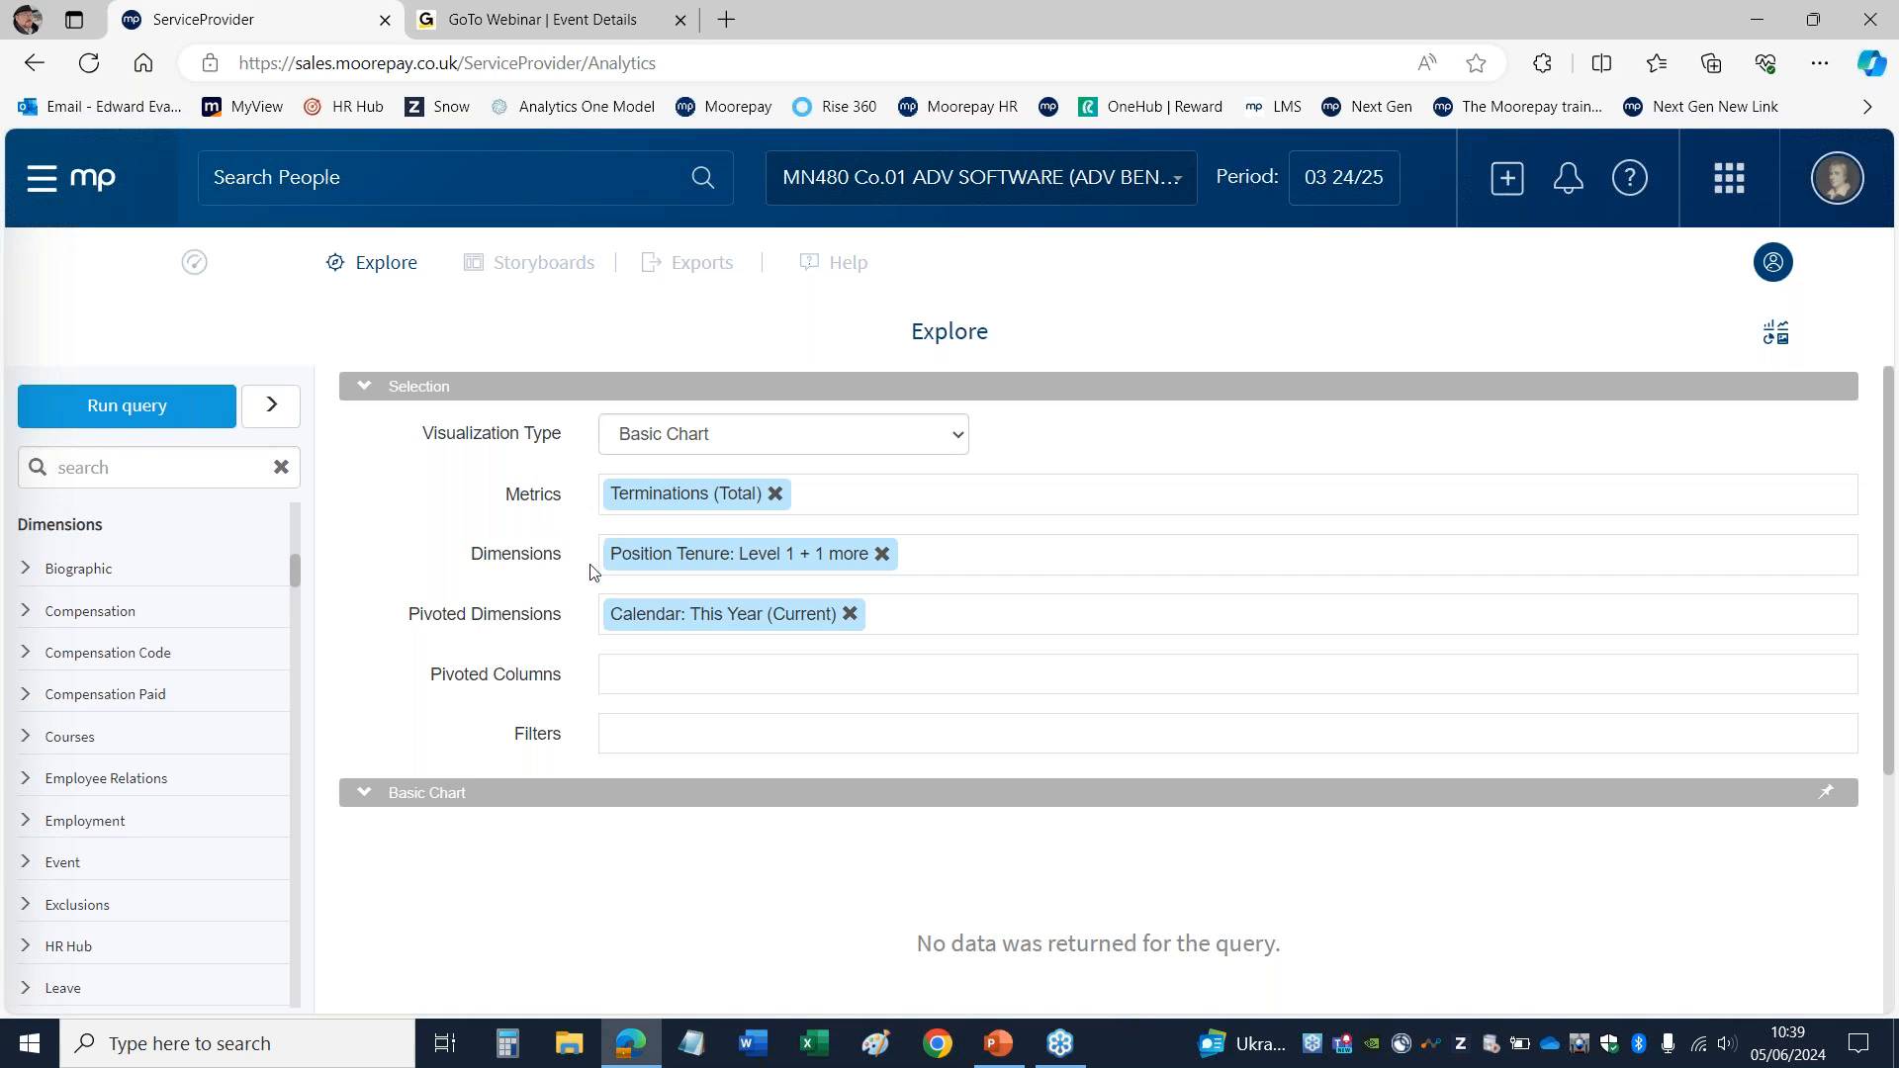
{"action": "left_click", "coordinate": [882, 554]}
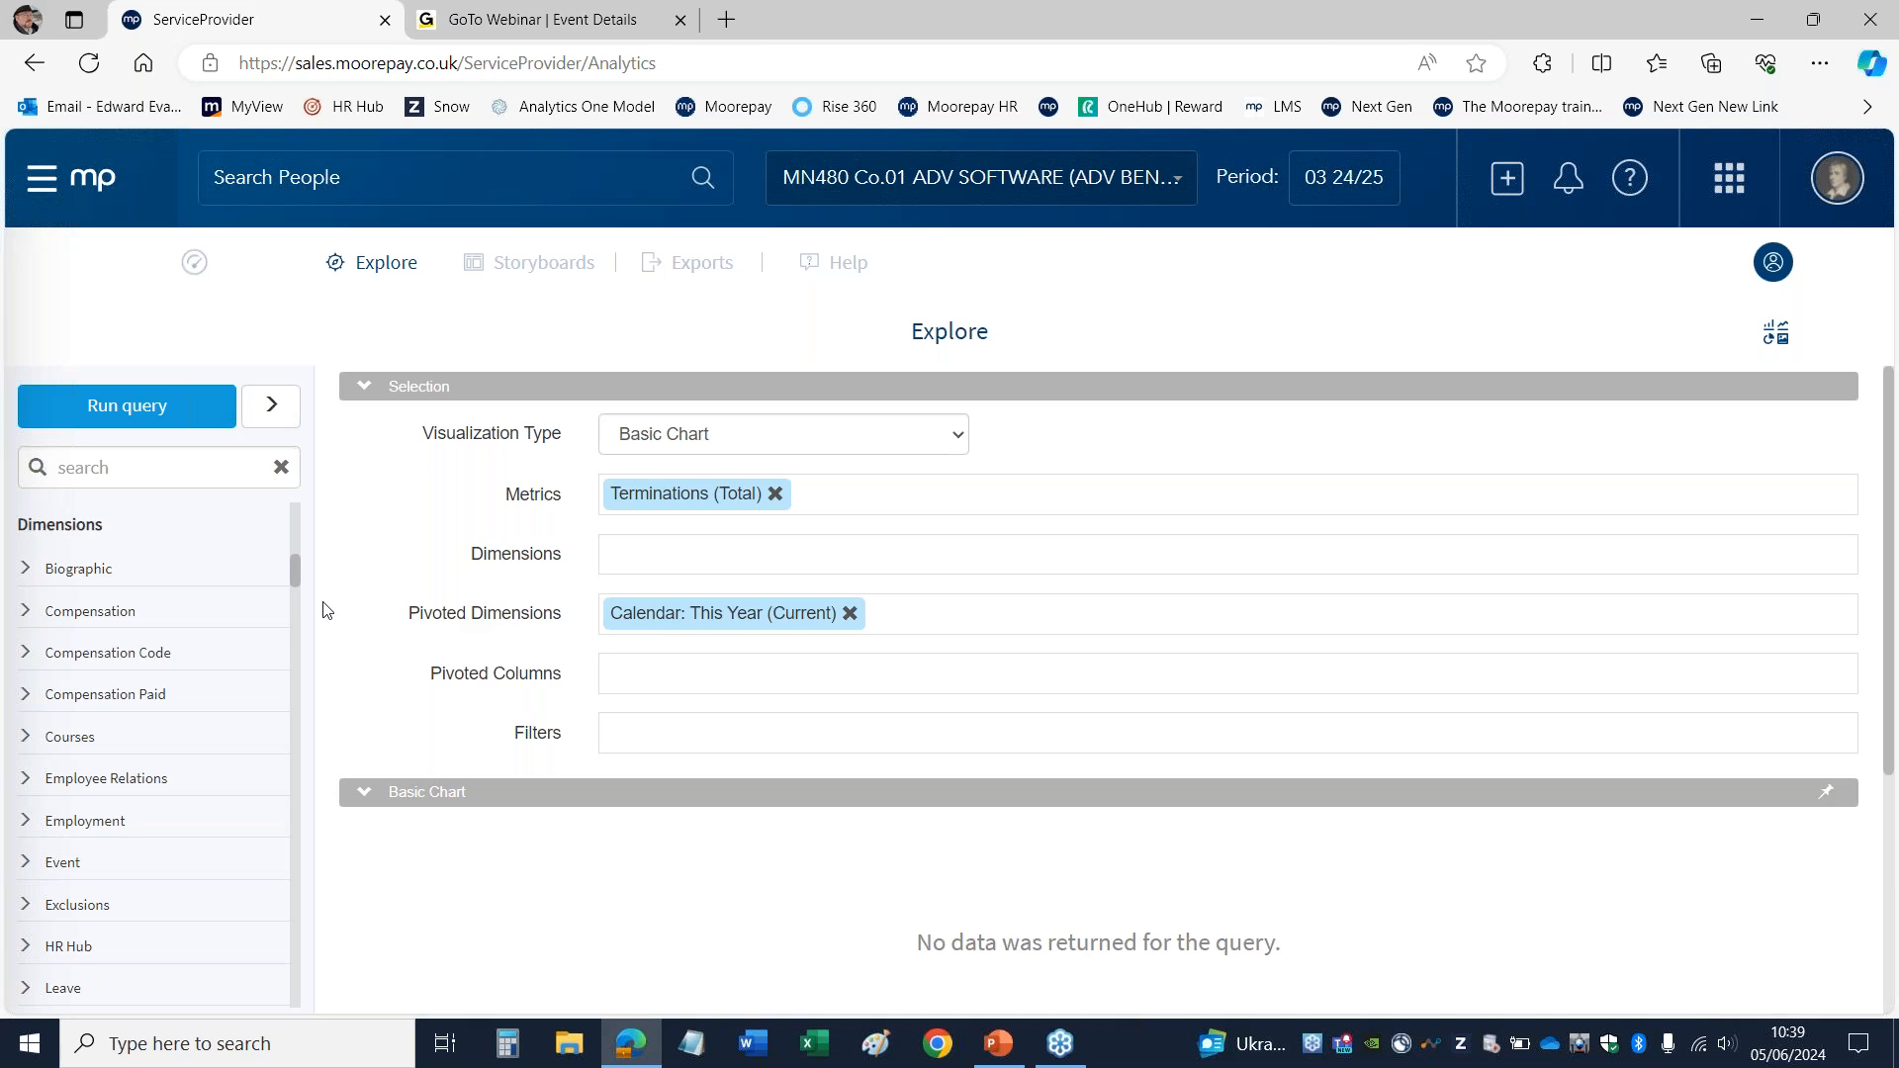
{"action": "left_click", "coordinate": [117, 410]}
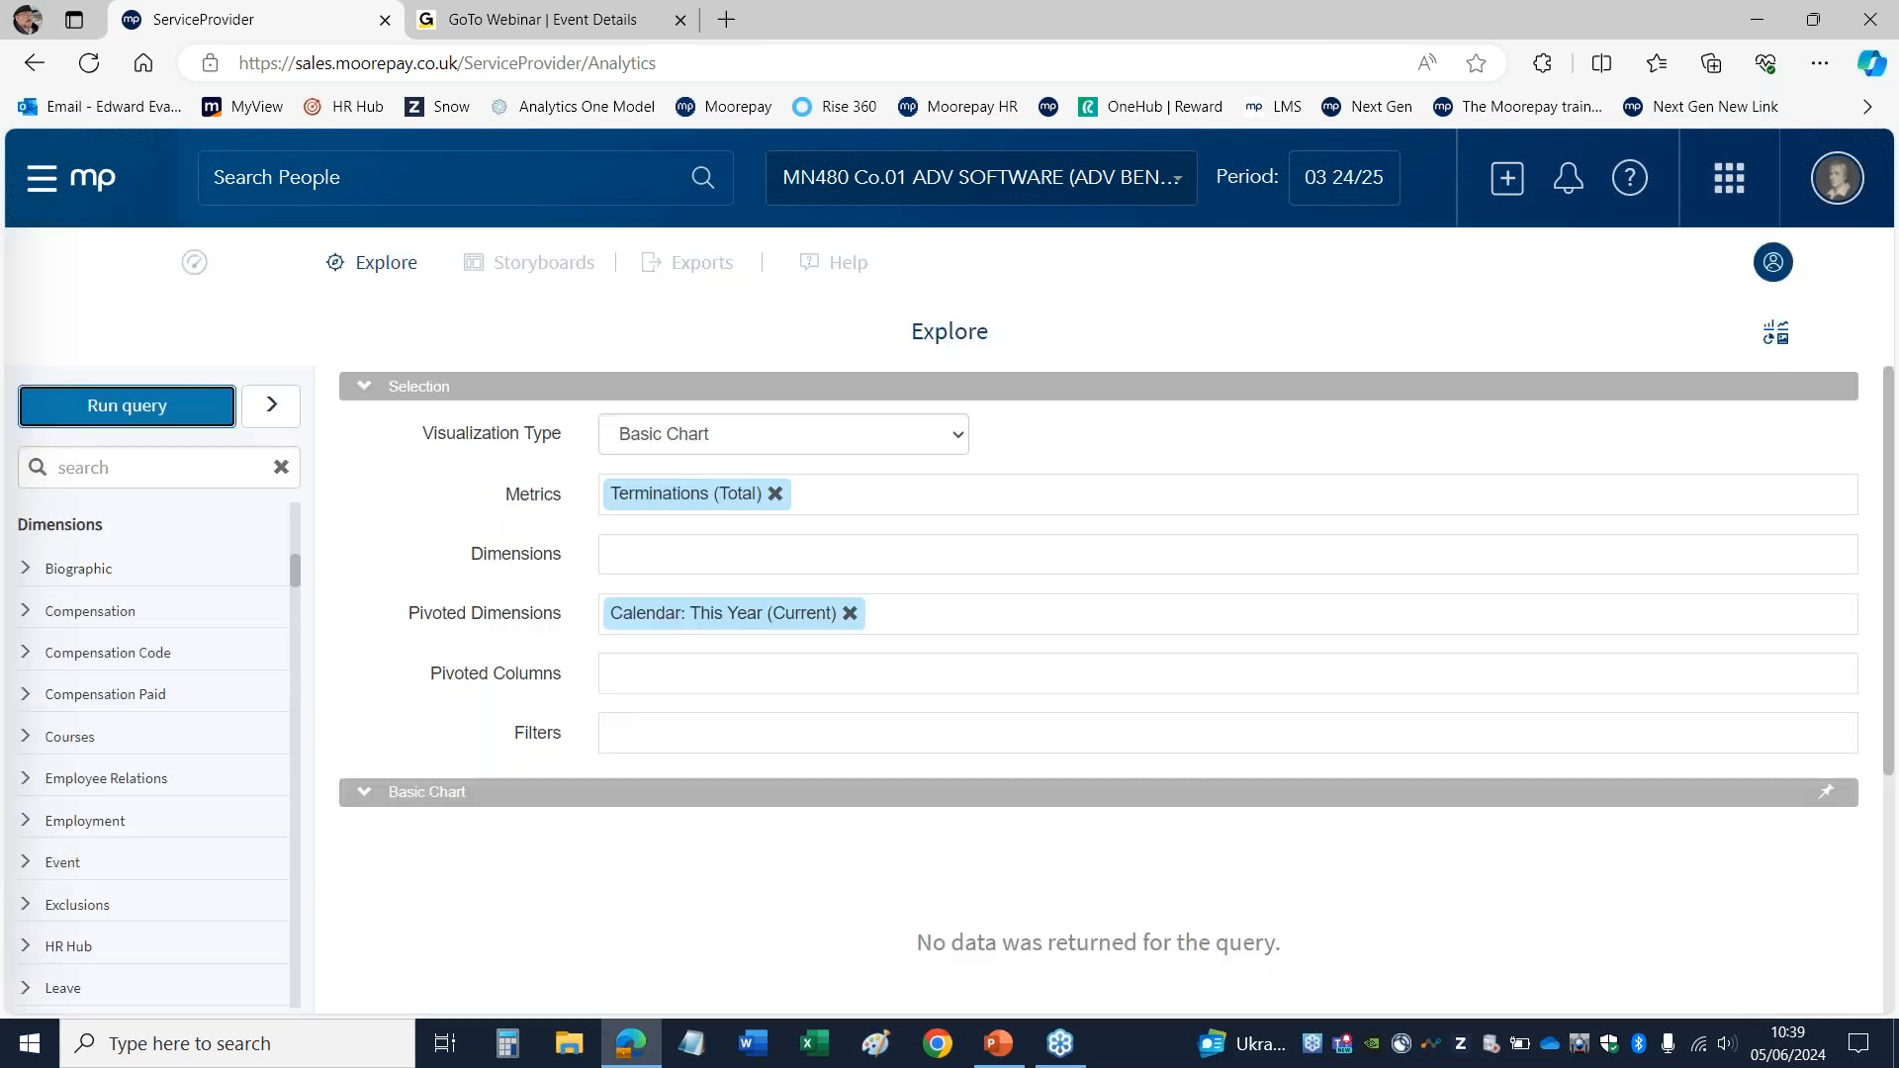
Step: Change the Calendar pivoted dimension to Last 5 Years (Current) and run the query
{"action": "left_click", "coordinate": [670, 615]}
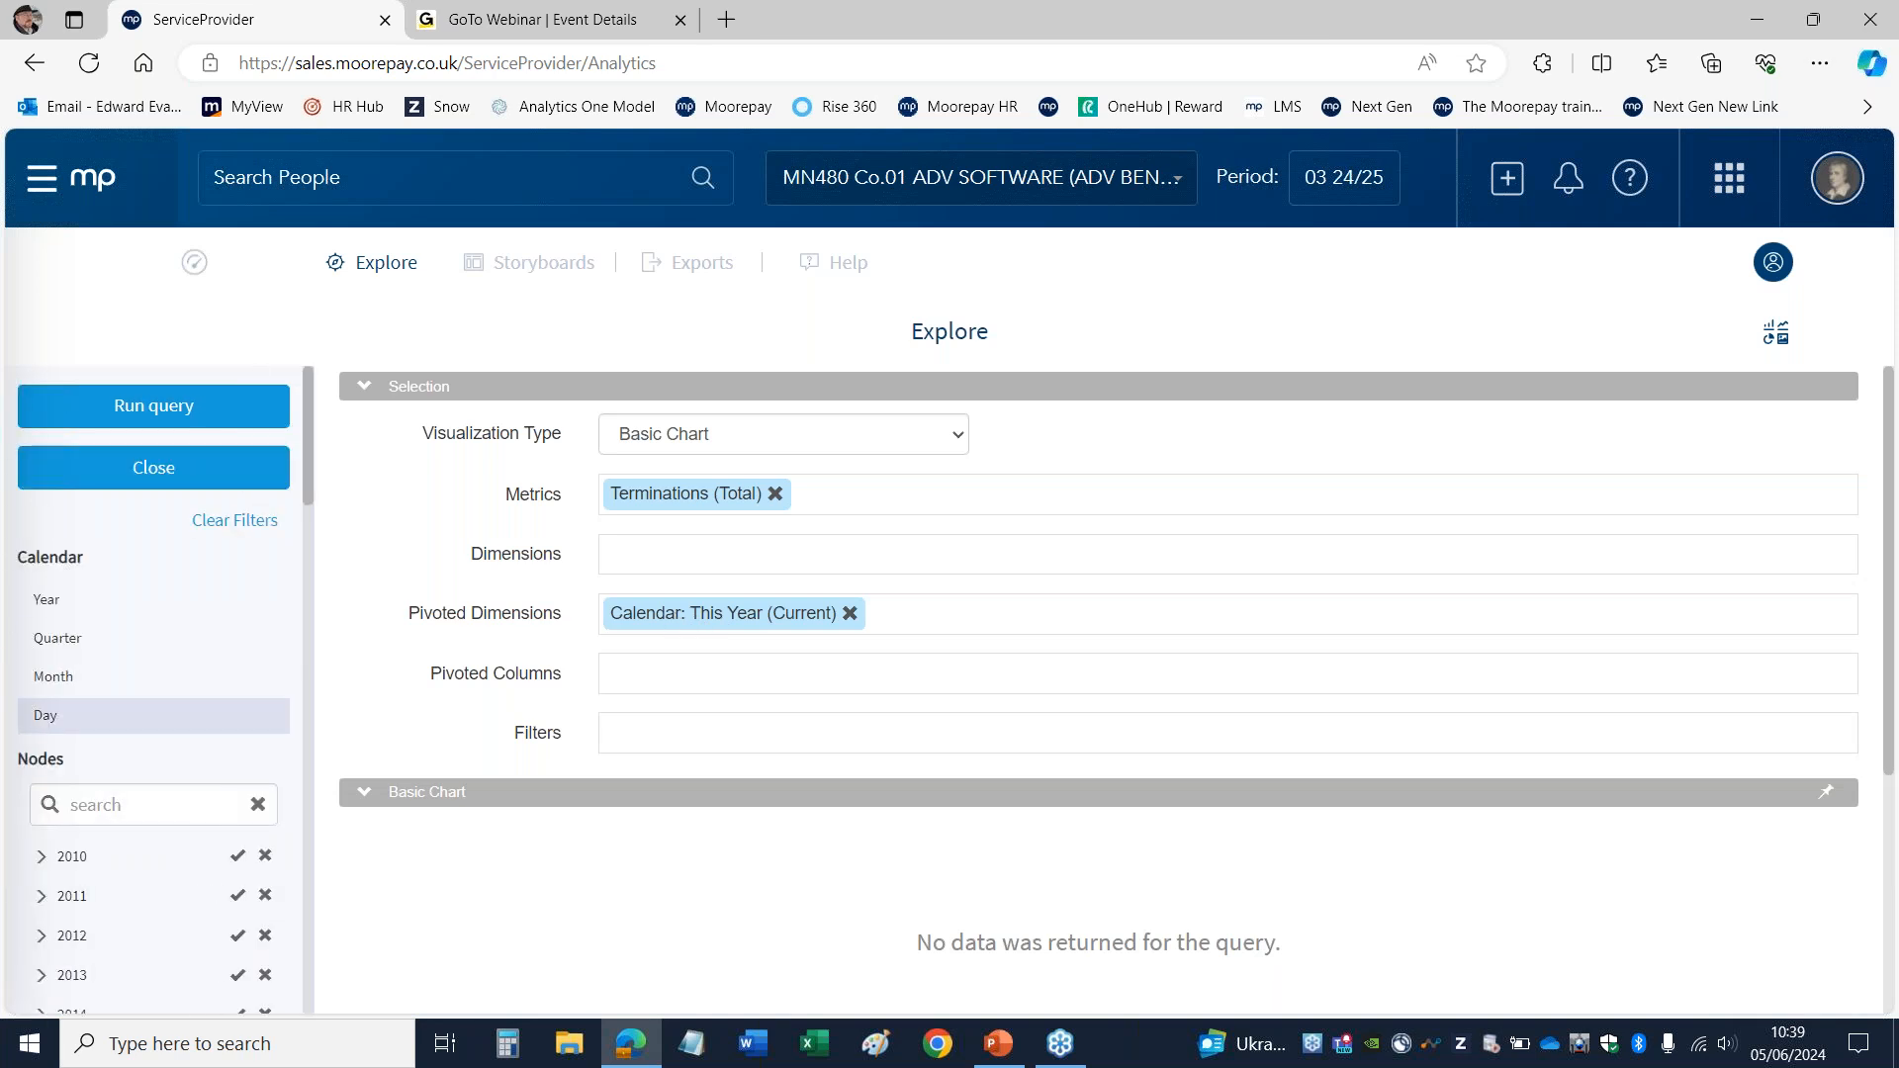
{"action": "left_click_drag", "start_coordinate": [306, 476], "coordinate": [295, 831]}
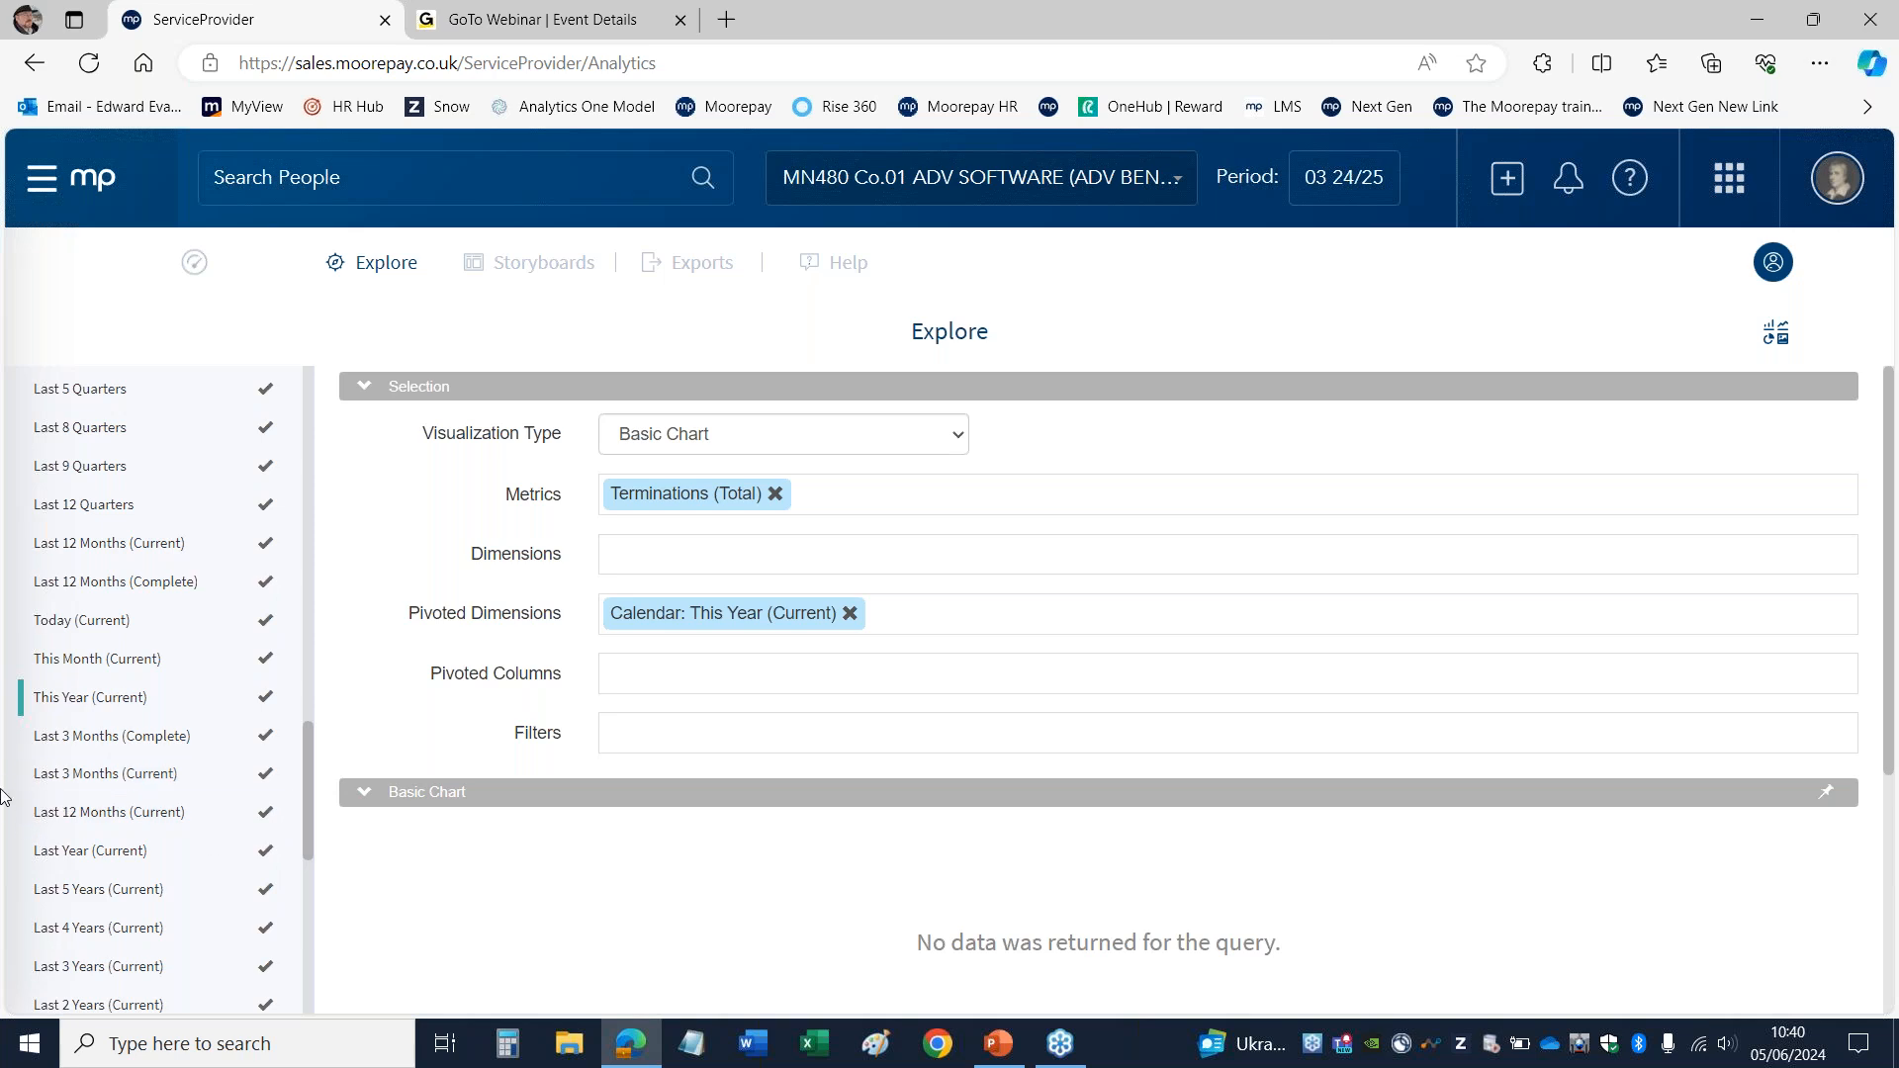
{"action": "left_click", "coordinate": [85, 900]}
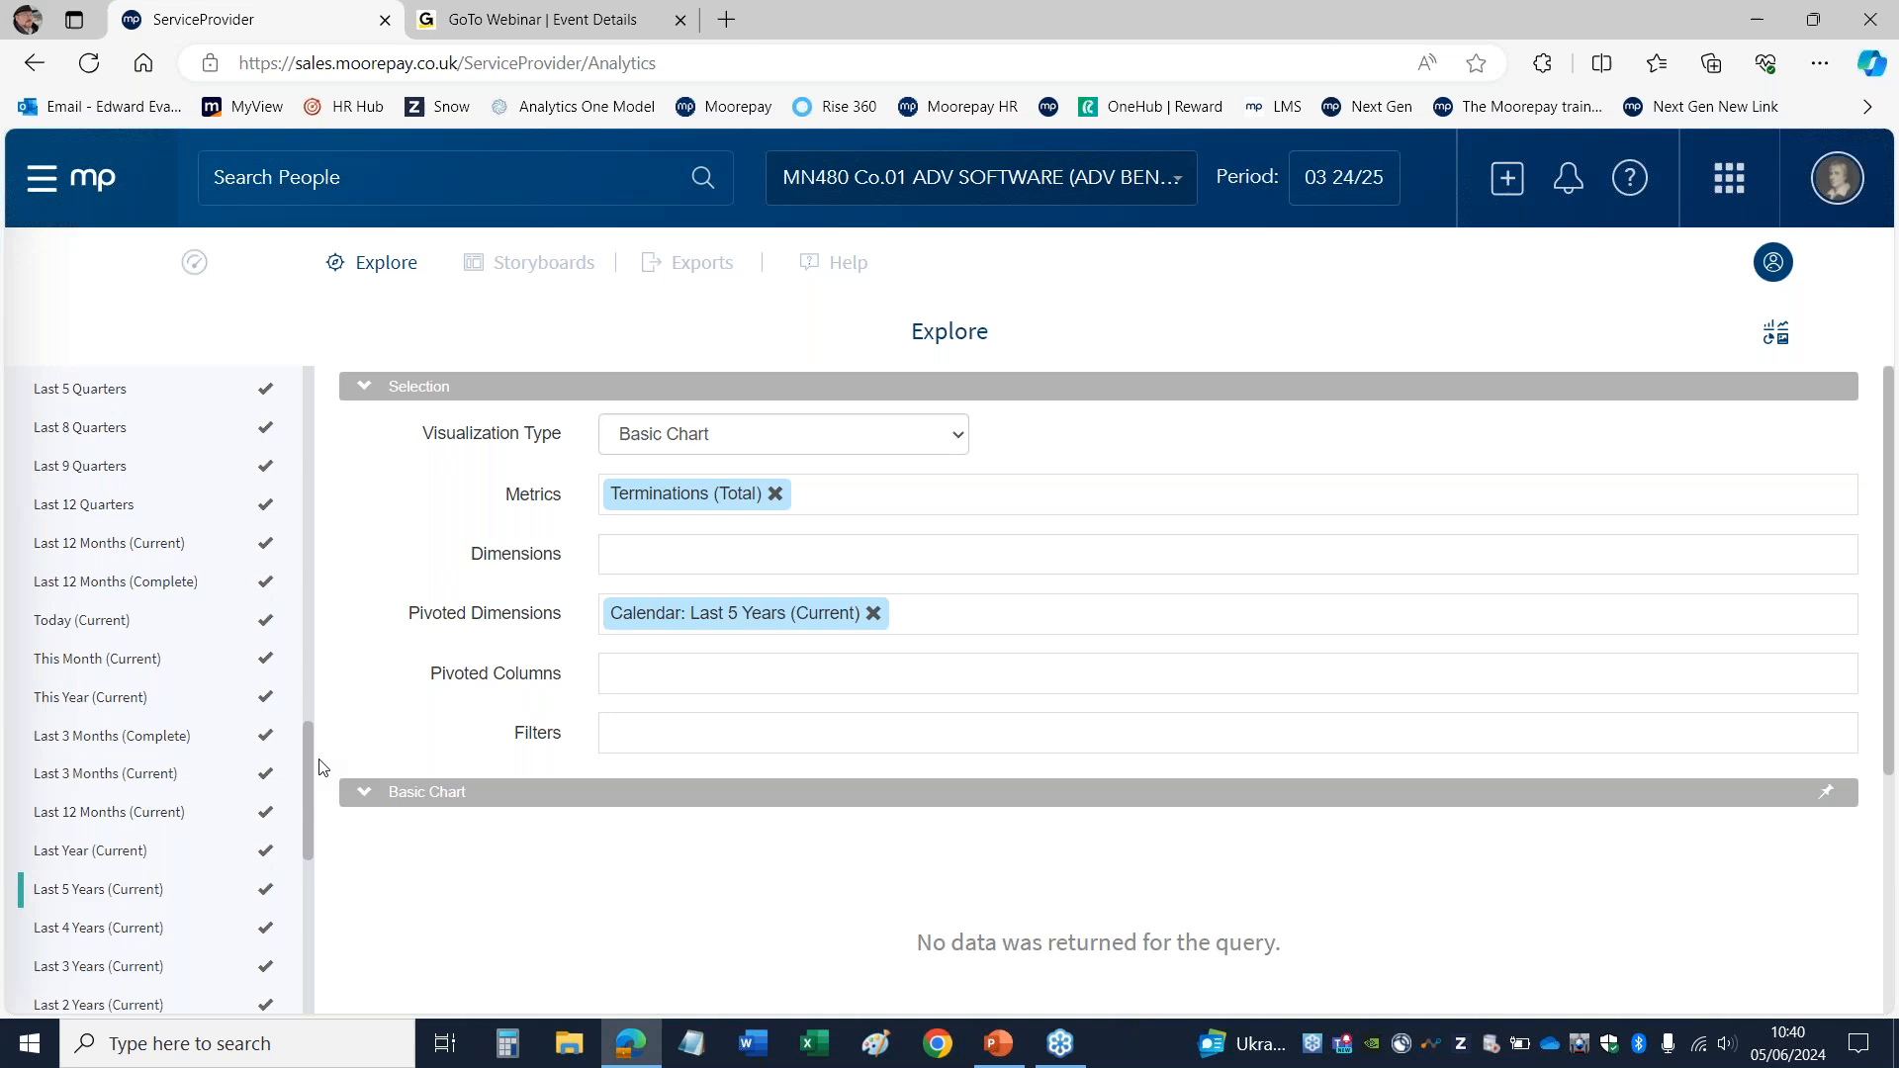
{"action": "left_click_drag", "start_coordinate": [305, 778], "coordinate": [311, 424]}
{"action": "scroll", "coordinate": [195, 475], "scroll_direction": "up", "scroll_amount": 2}
{"action": "left_click", "coordinate": [138, 418]}
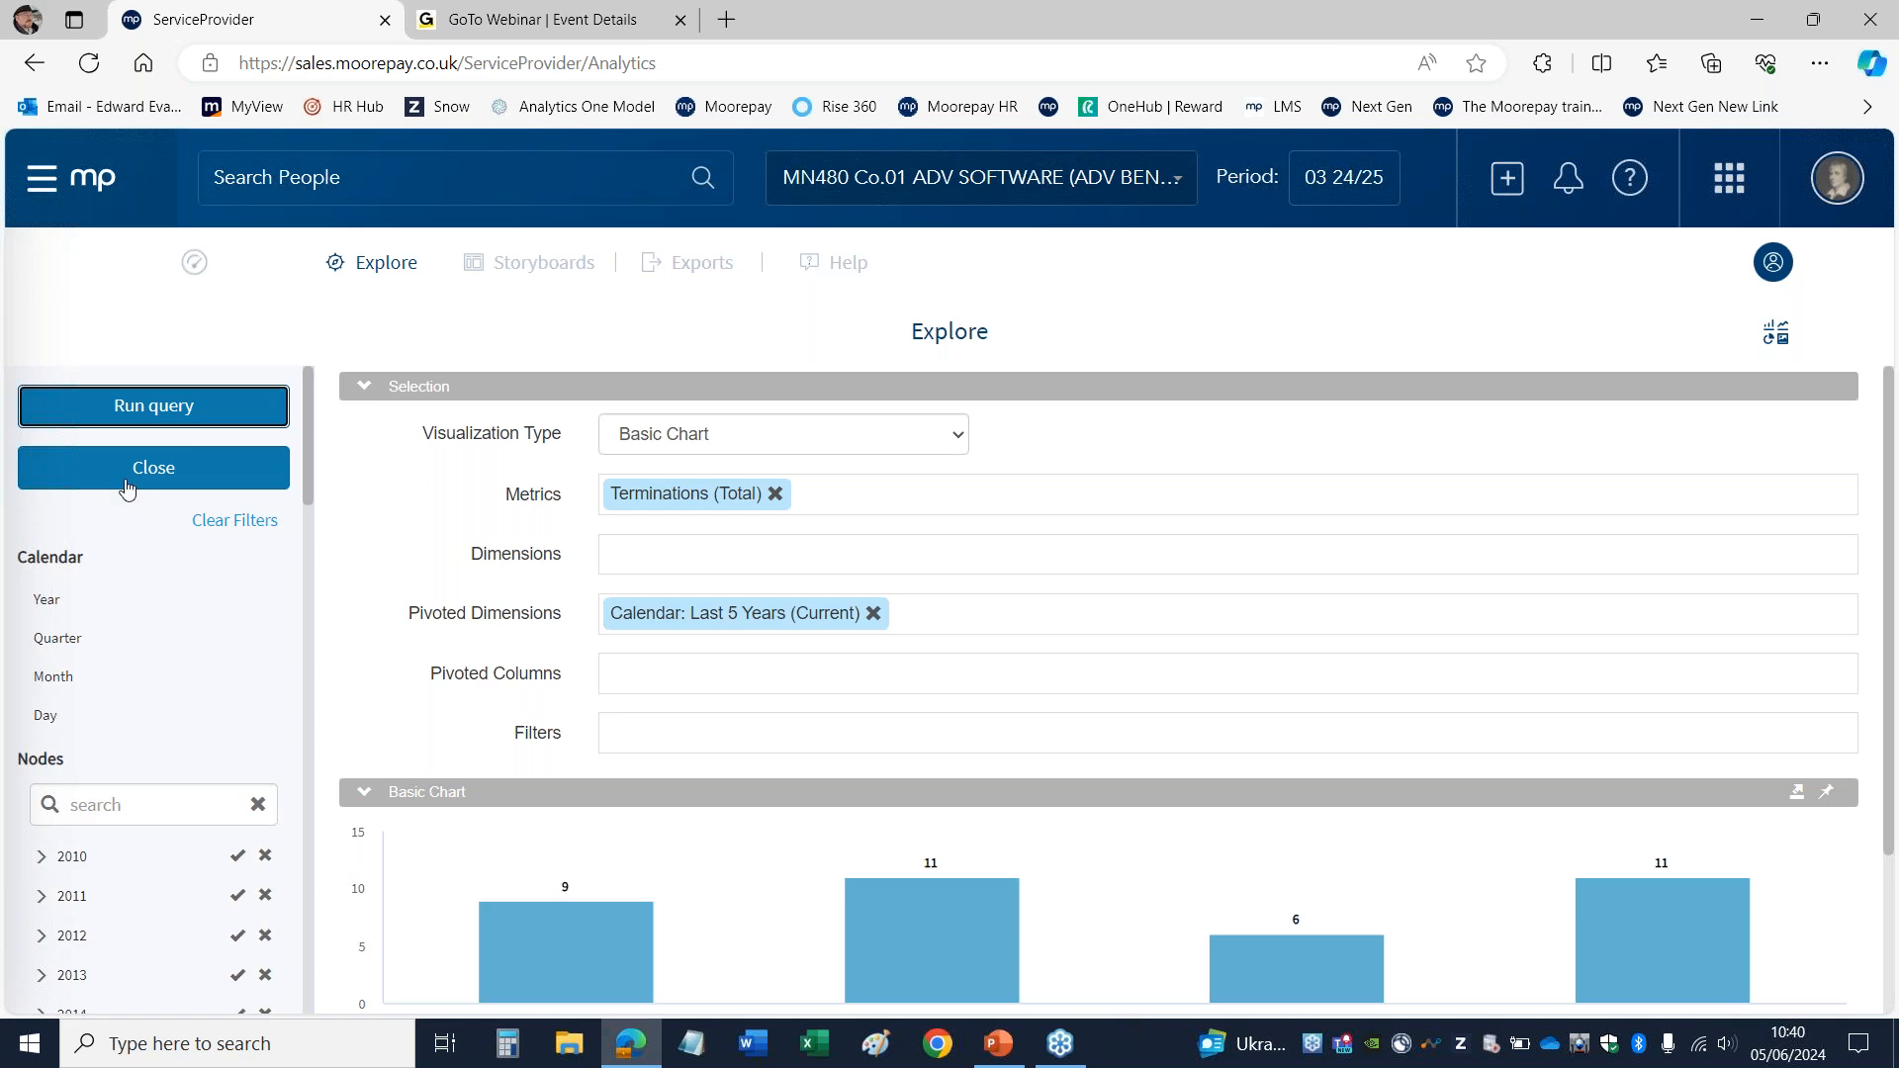
Step: Search the field list for tenure, add Position Tenure back as a dimension, run the query and review the chart
{"action": "left_click", "coordinate": [178, 483]}
{"action": "left_click", "coordinate": [97, 481]}
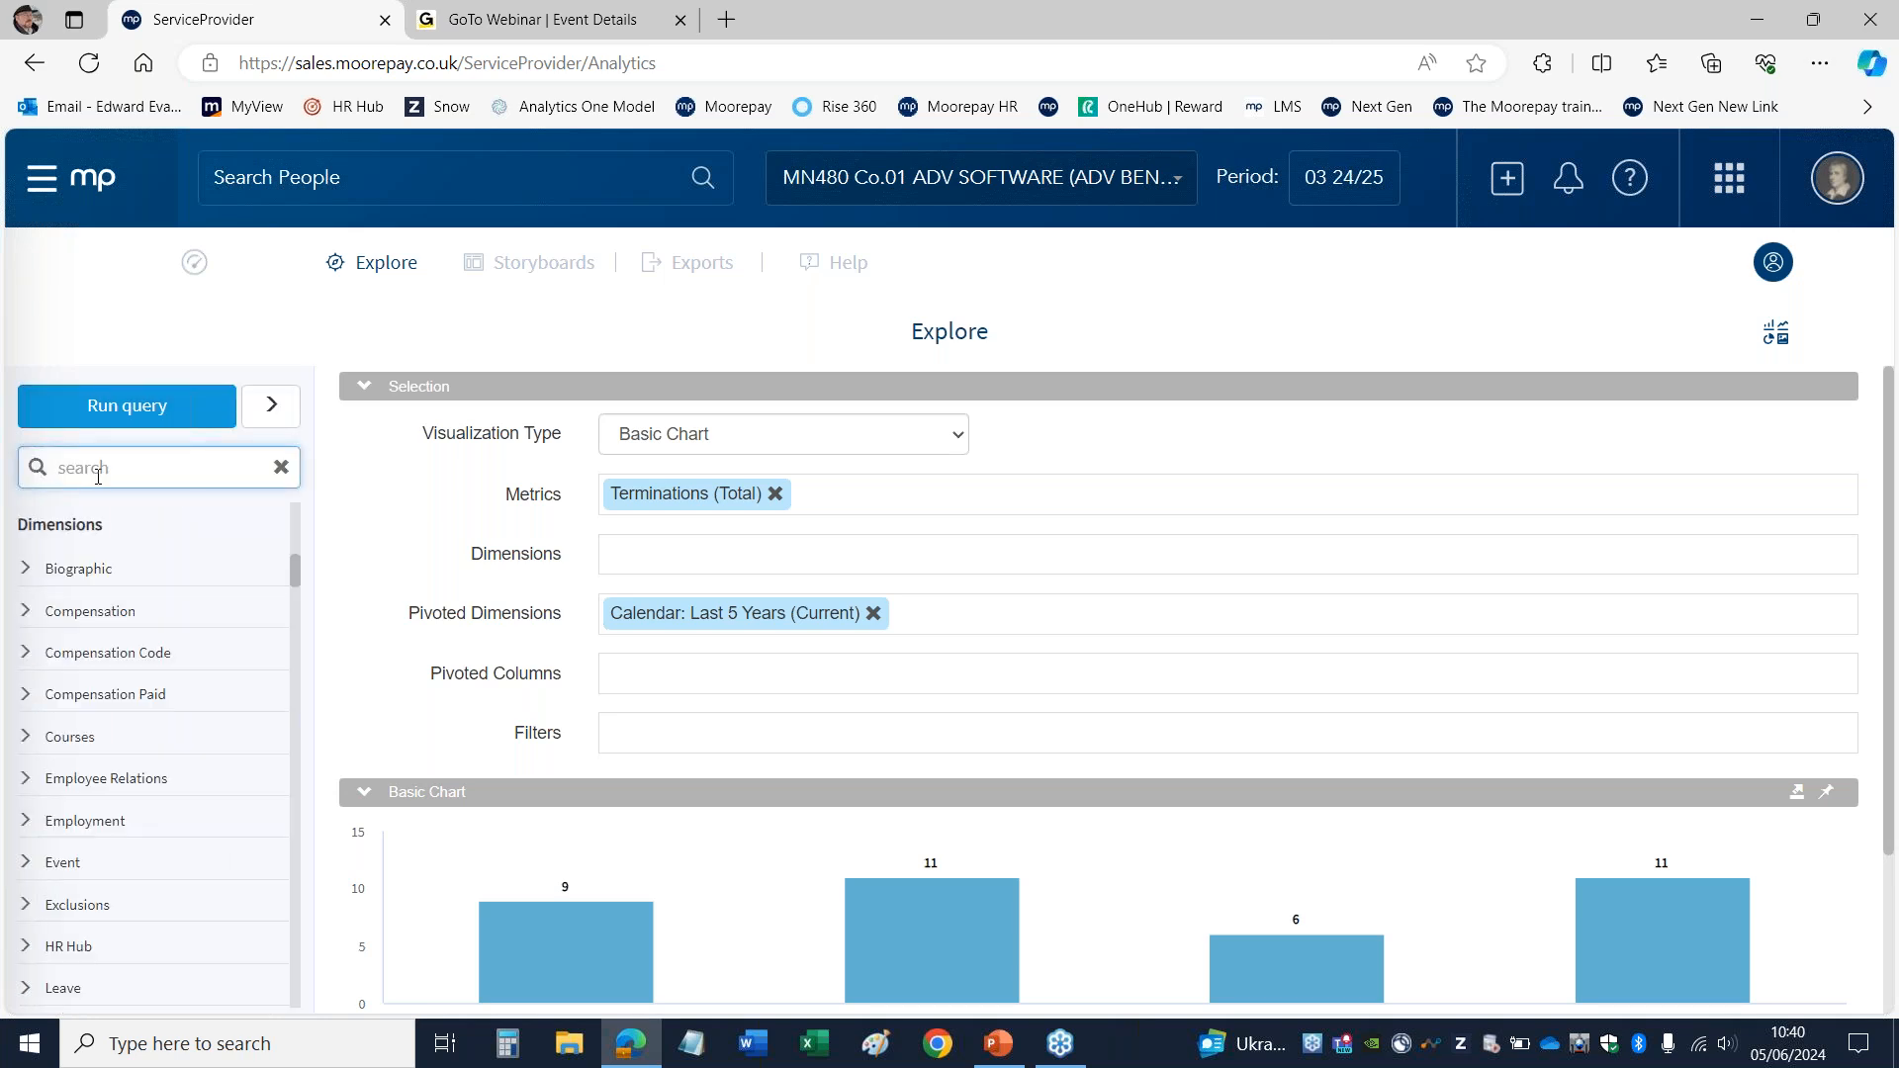
{"action": "type", "text": "tenure"}
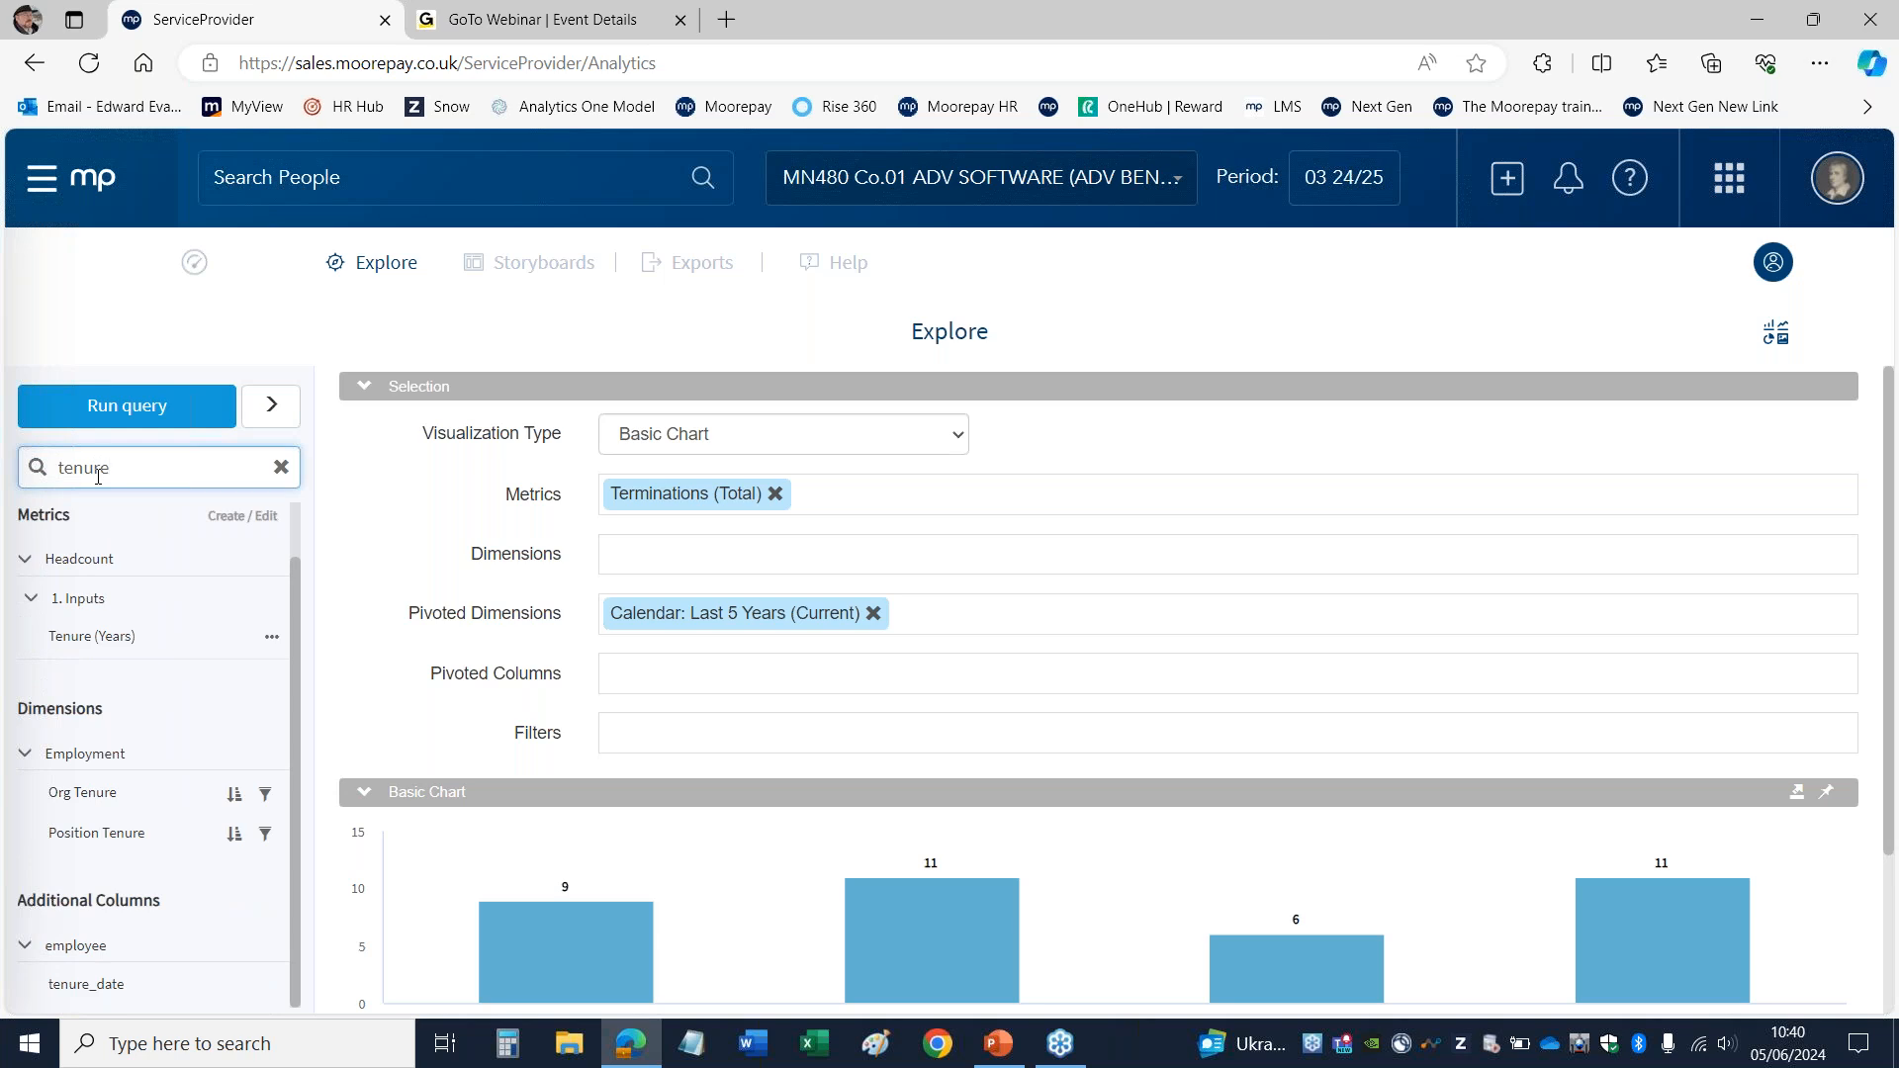
{"action": "left_click", "coordinate": [75, 836]}
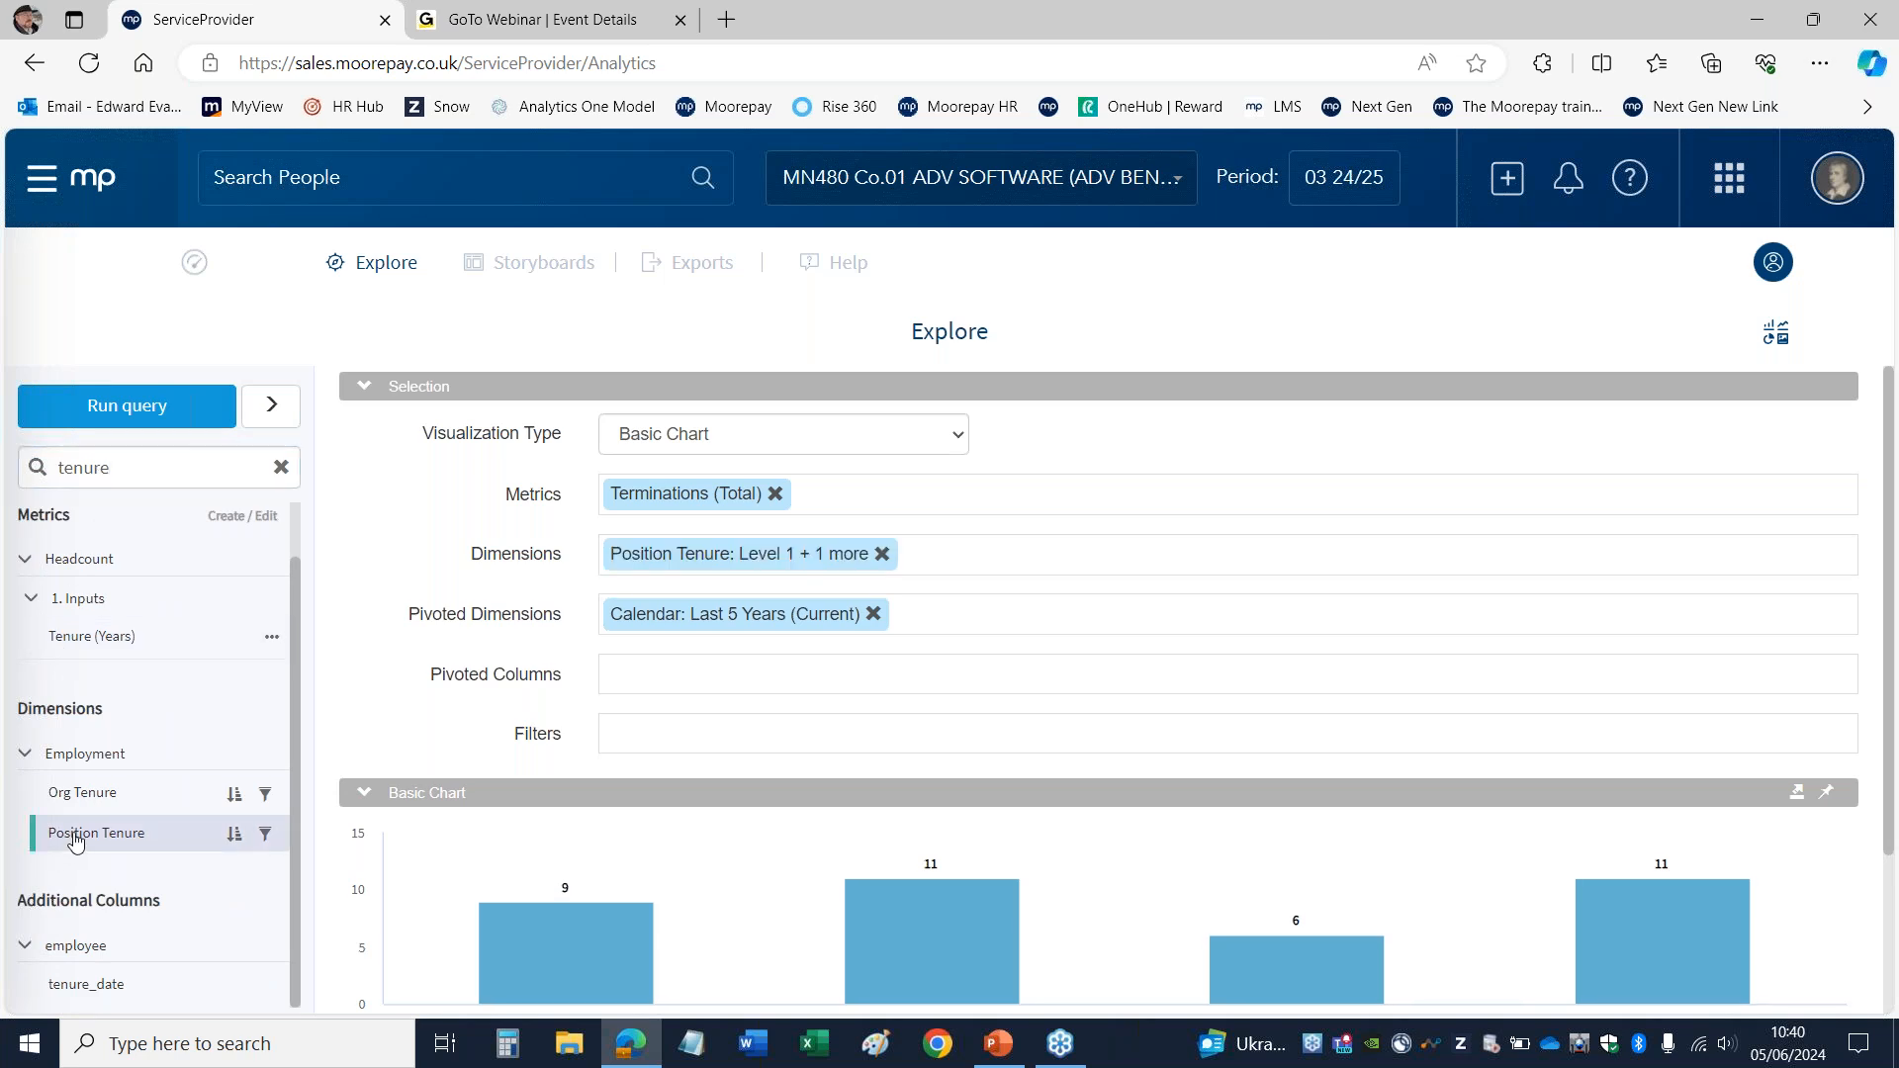
{"action": "left_click", "coordinate": [156, 419]}
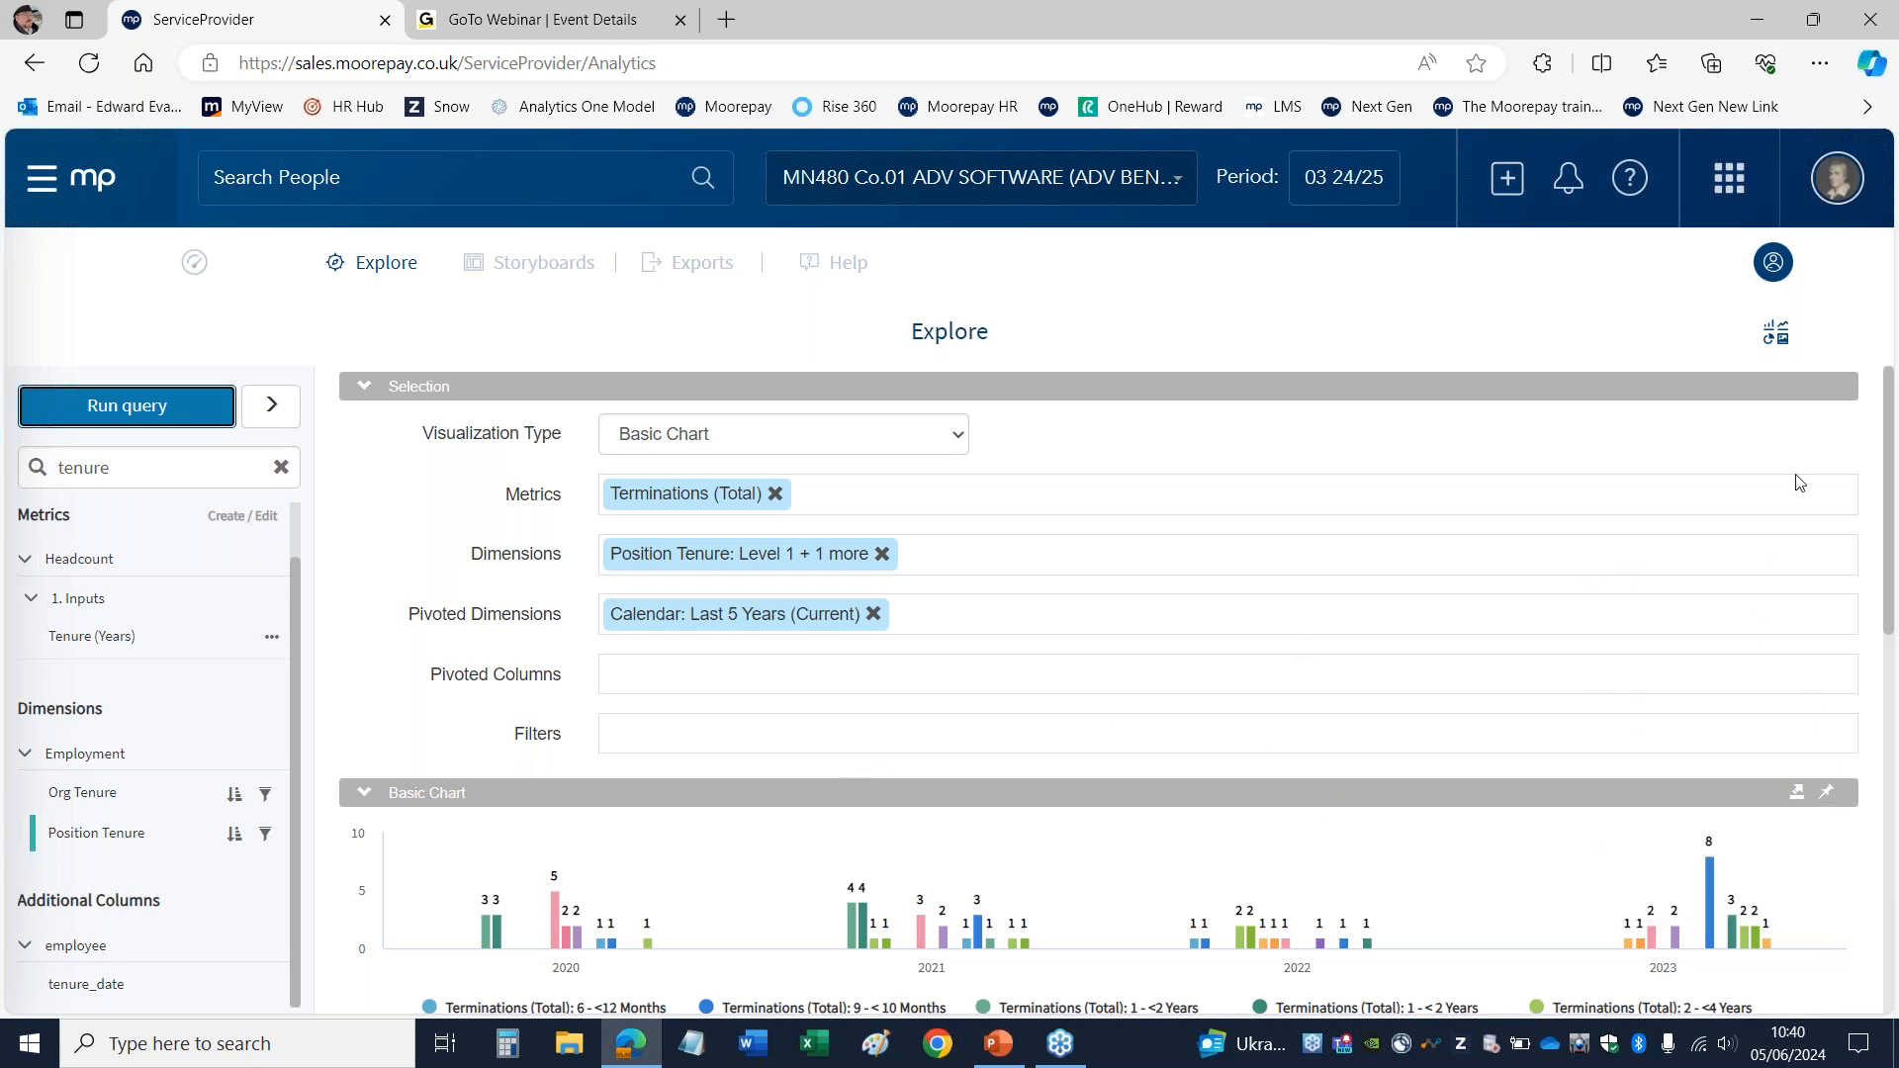
{"action": "left_click_drag", "start_coordinate": [1883, 381], "coordinate": [1890, 514]}
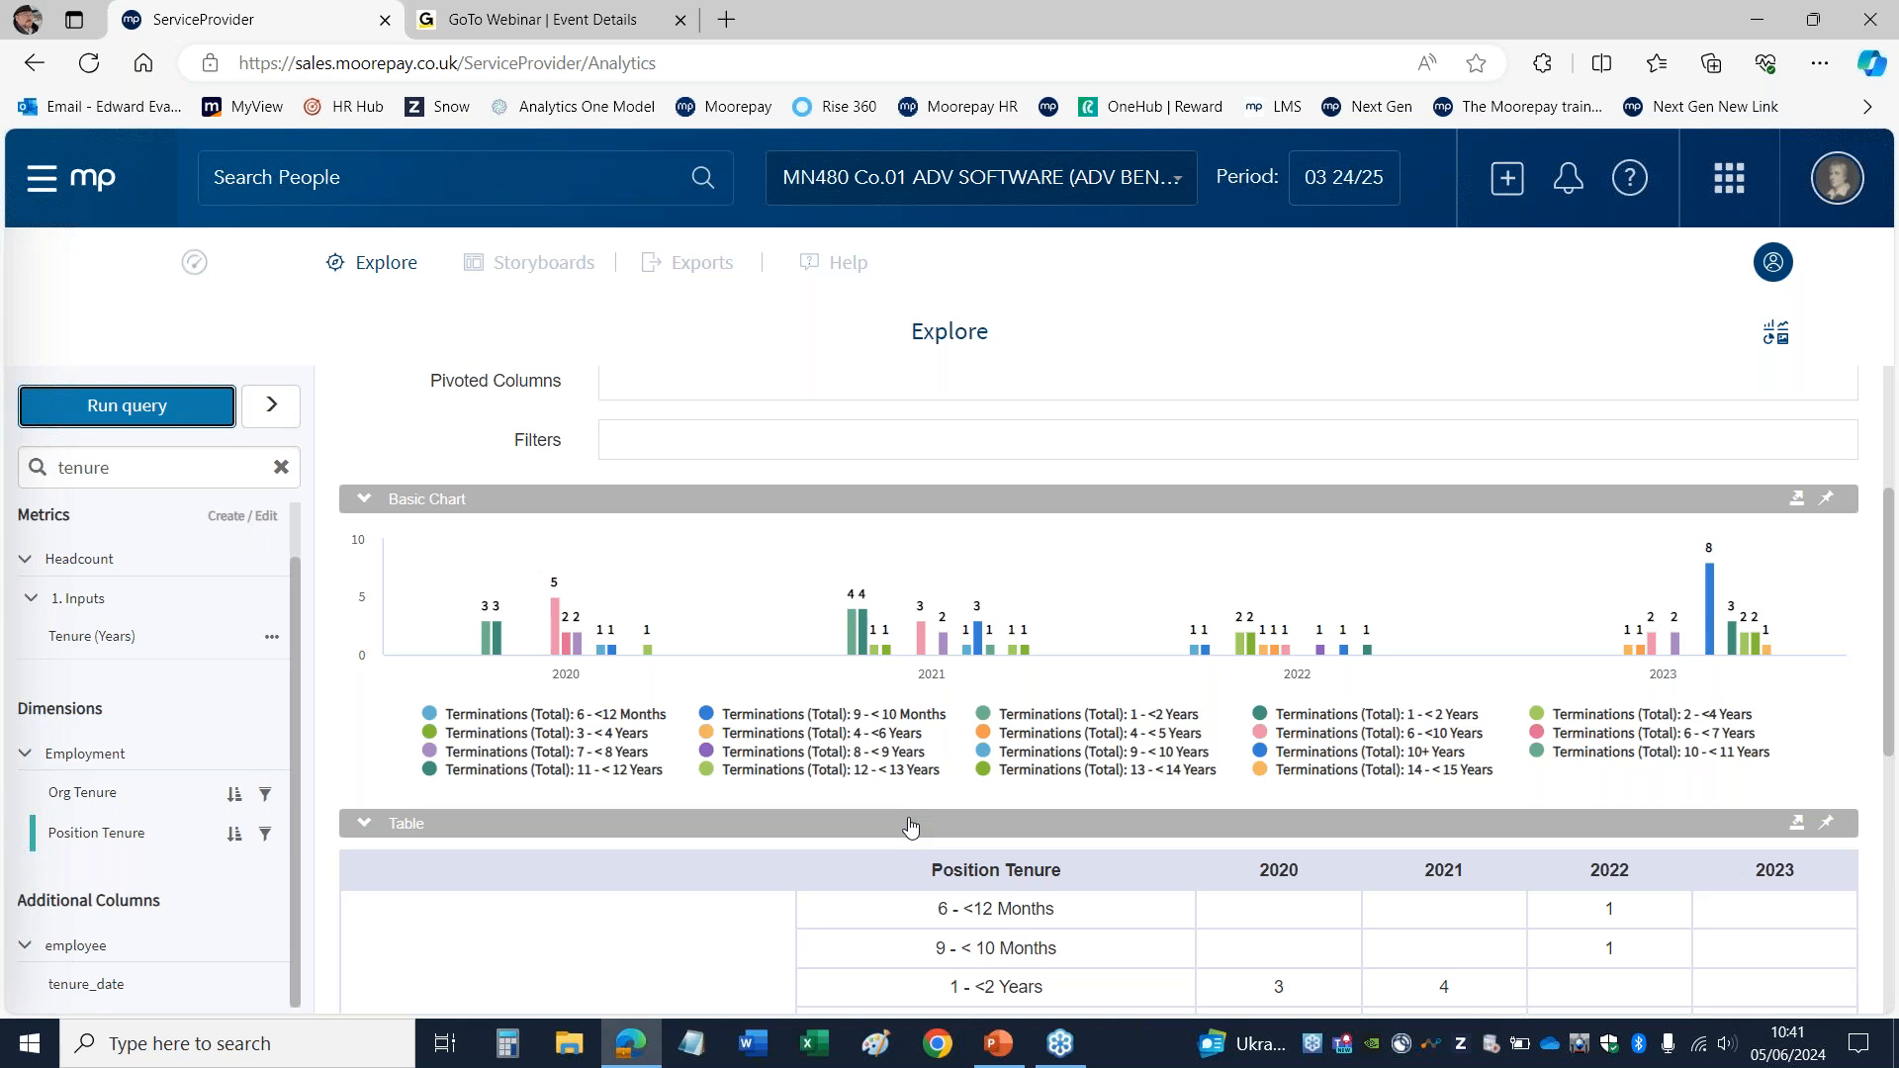
{"action": "mouse_move", "coordinate": [1263, 648]}
{"action": "scroll", "coordinate": [1891, 380], "scroll_direction": "up", "scroll_amount": 3}
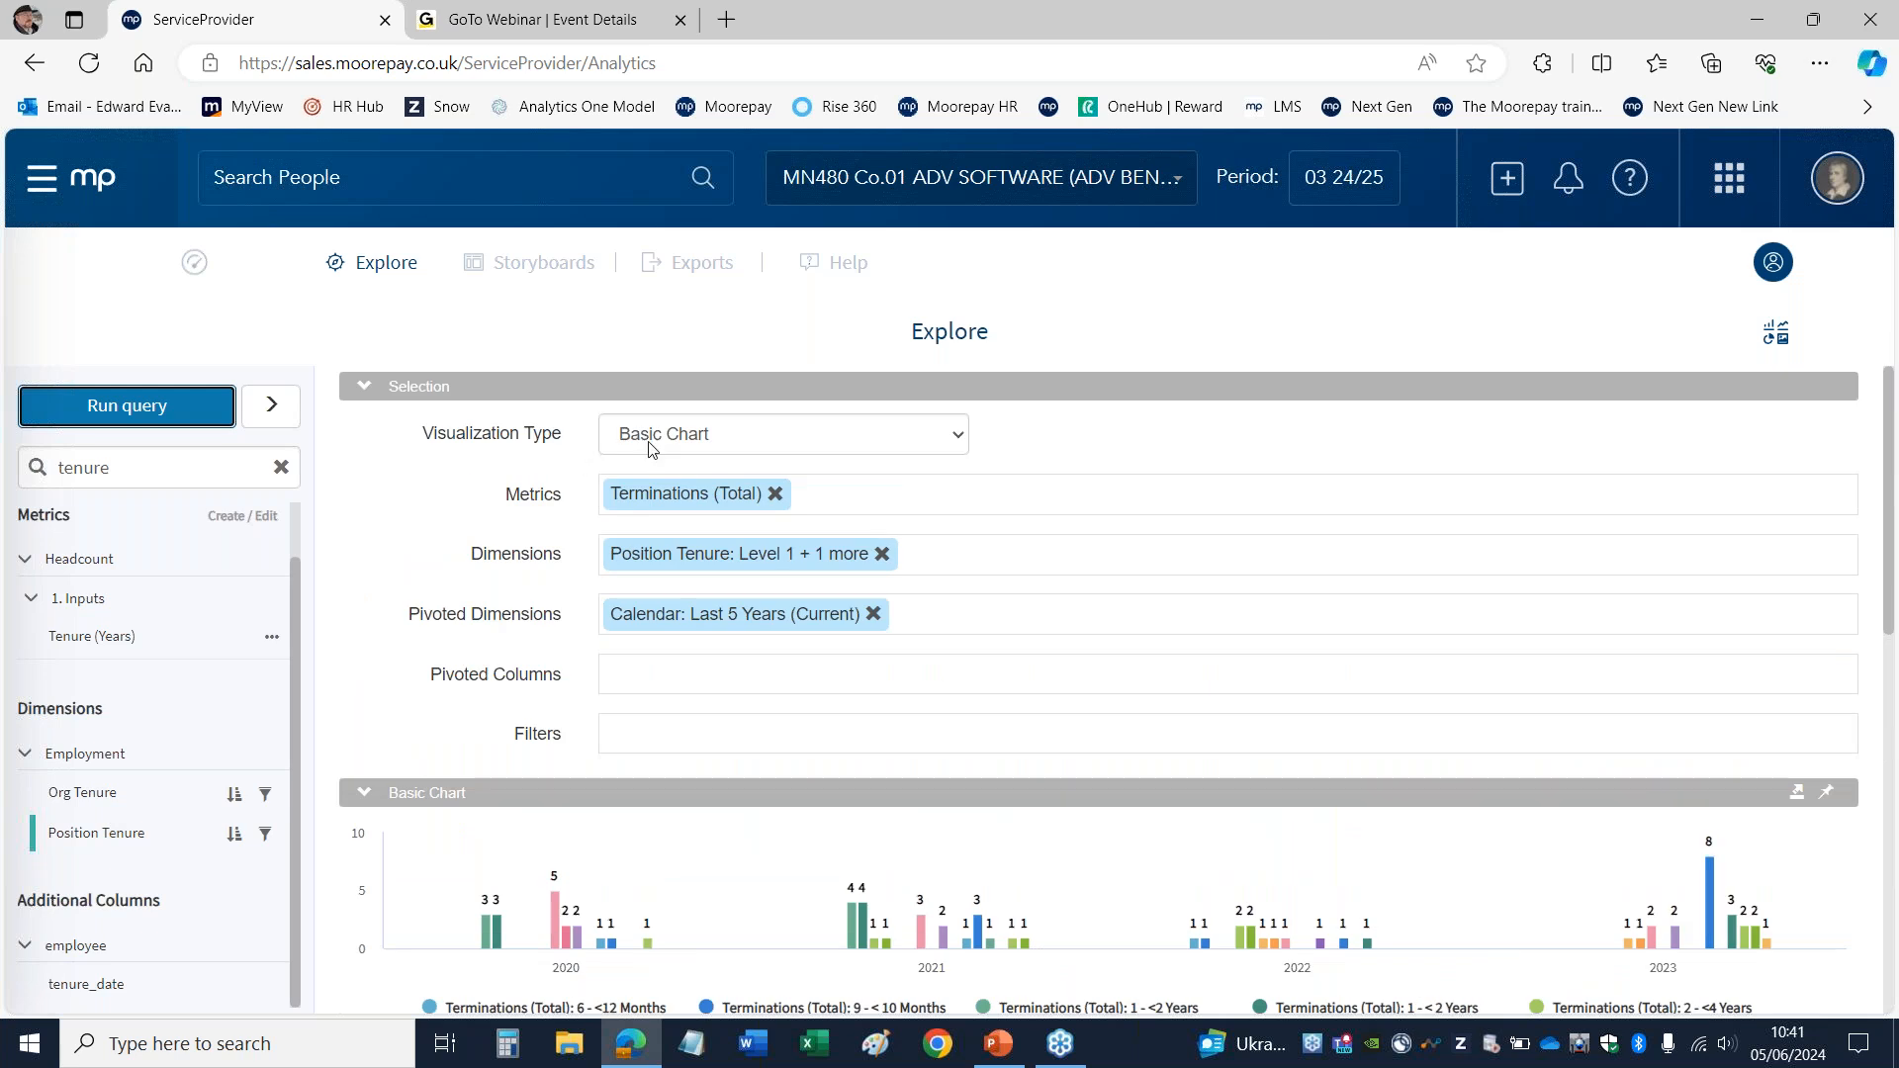
Step: Try Position Tenure under Pivoted Dimensions with a query run, then return it to Dimensions and run the query again
{"action": "left_click_drag", "start_coordinate": [660, 564], "coordinate": [989, 619]}
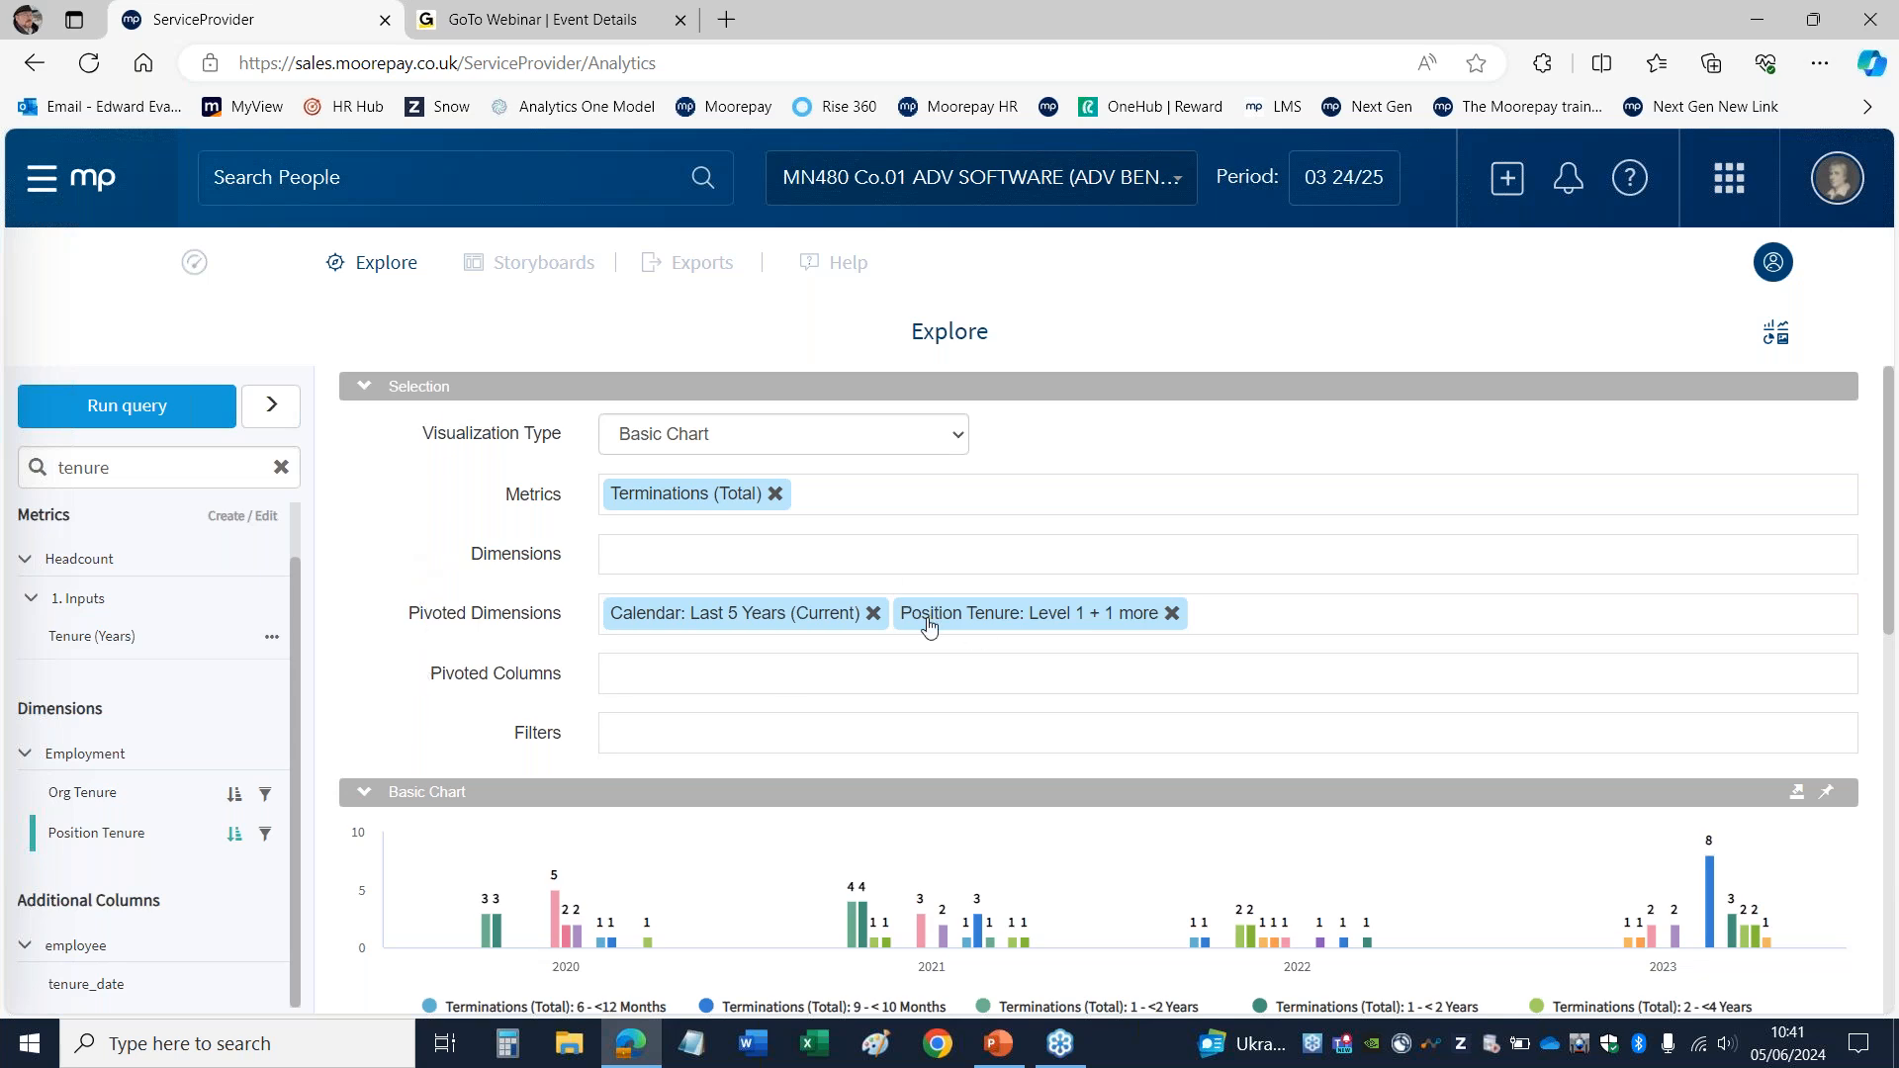
{"action": "left_click", "coordinate": [94, 425]}
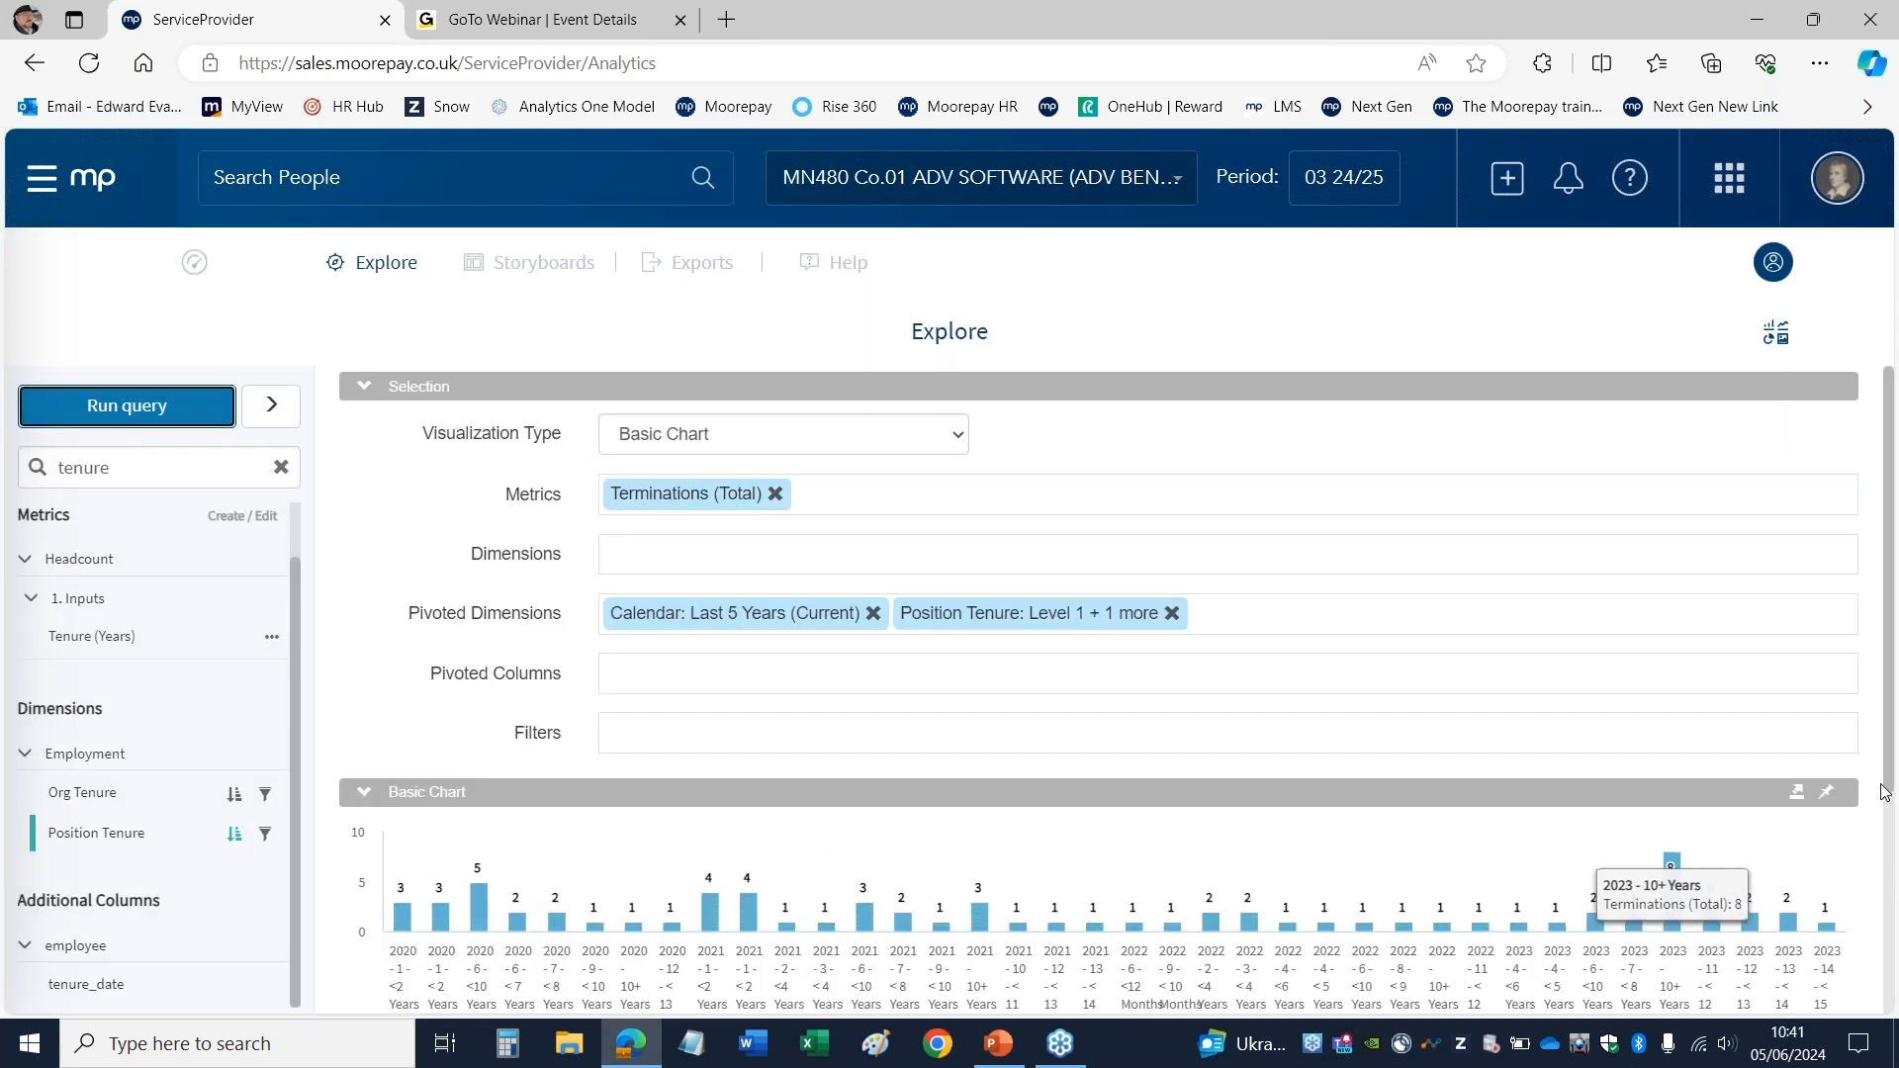
{"action": "left_click_drag", "start_coordinate": [1891, 792], "coordinate": [1870, 942]}
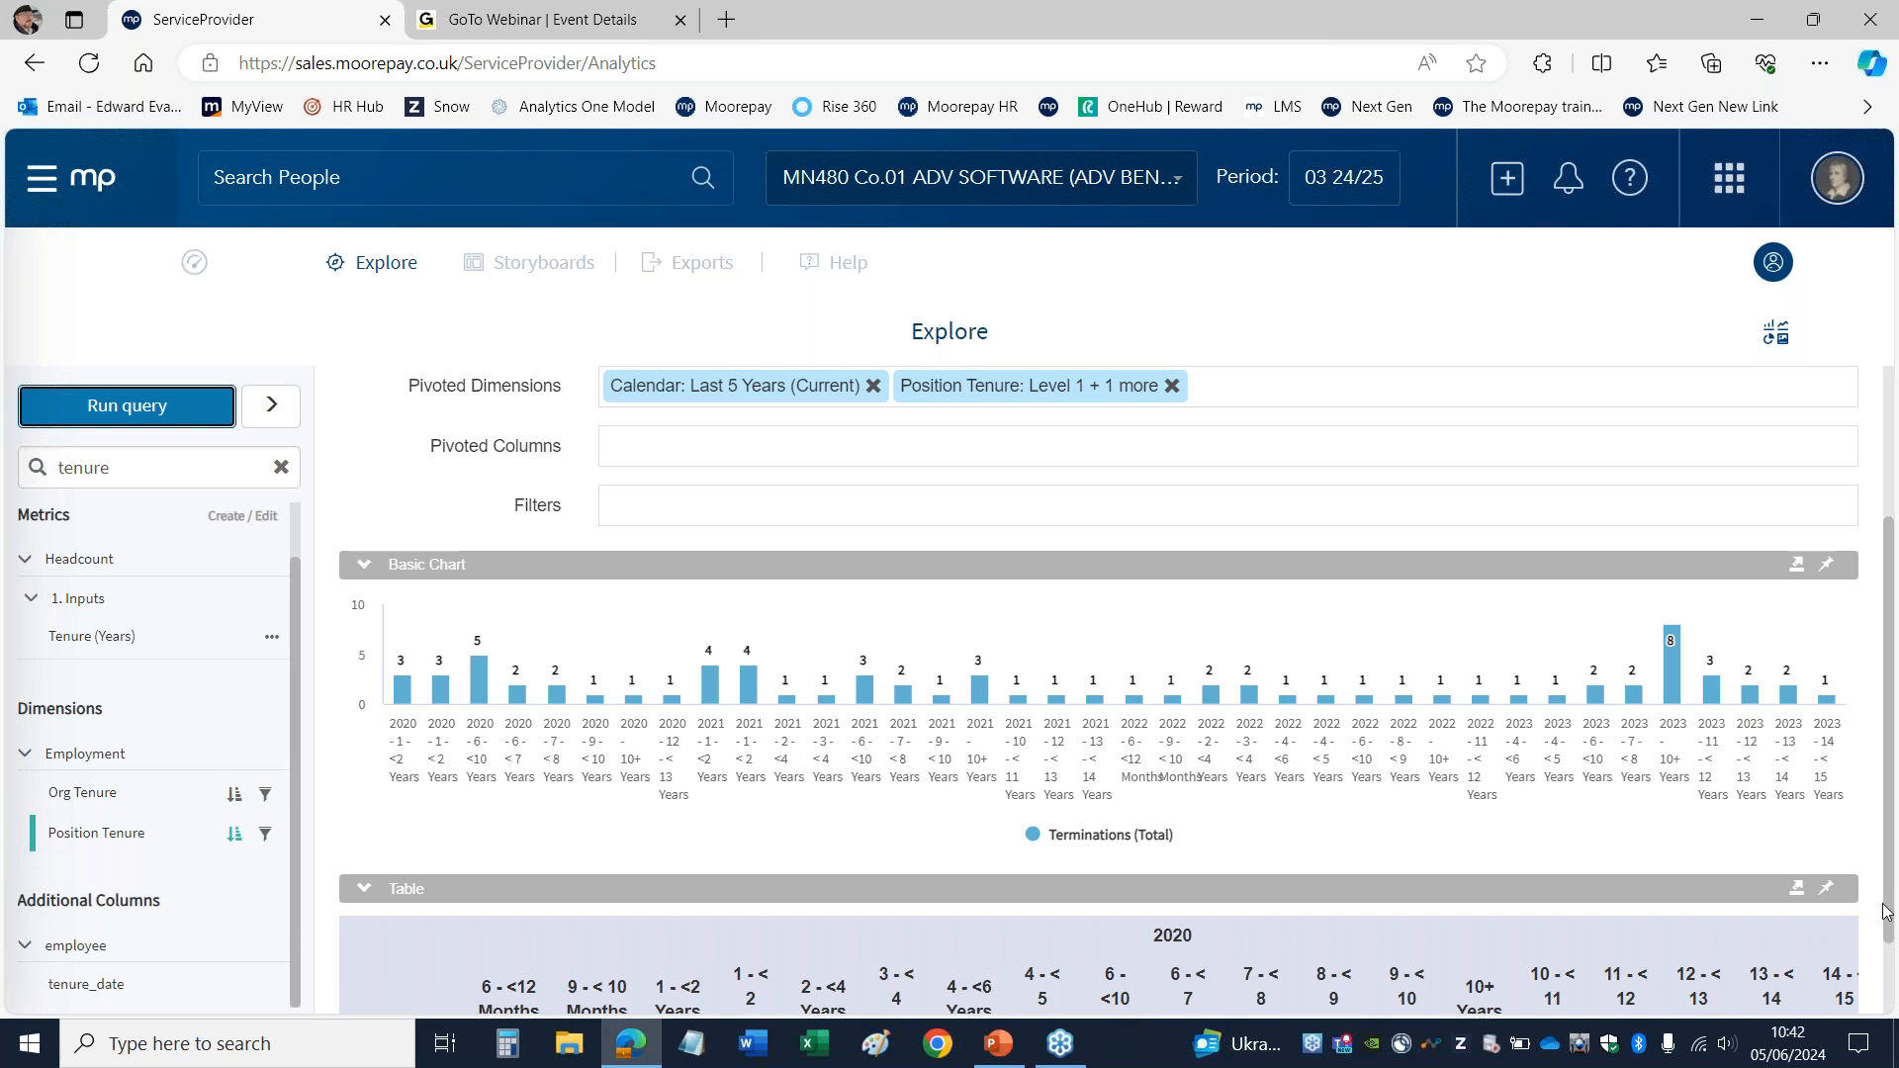
{"action": "left_click_drag", "start_coordinate": [1888, 910], "coordinate": [1887, 755]}
{"action": "left_click_drag", "start_coordinate": [945, 615], "coordinate": [757, 572]}
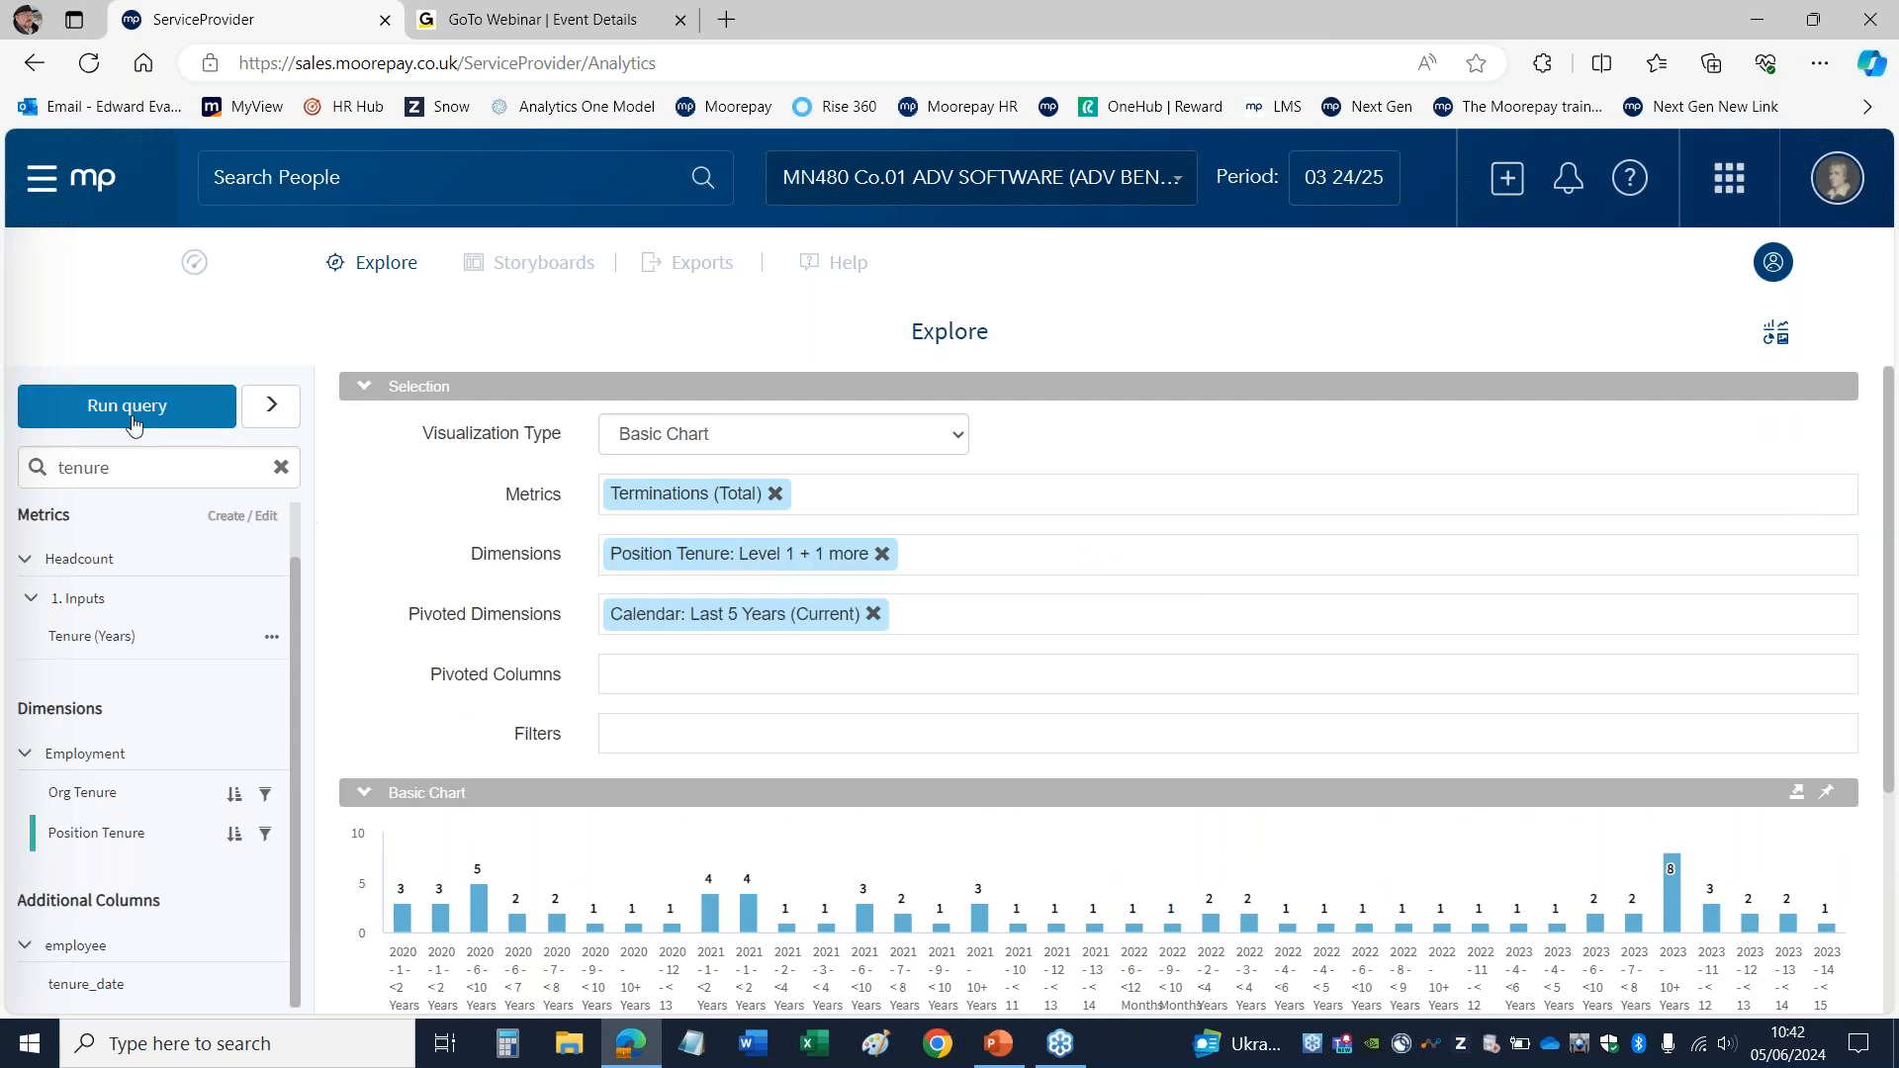
{"action": "left_click", "coordinate": [117, 413]}
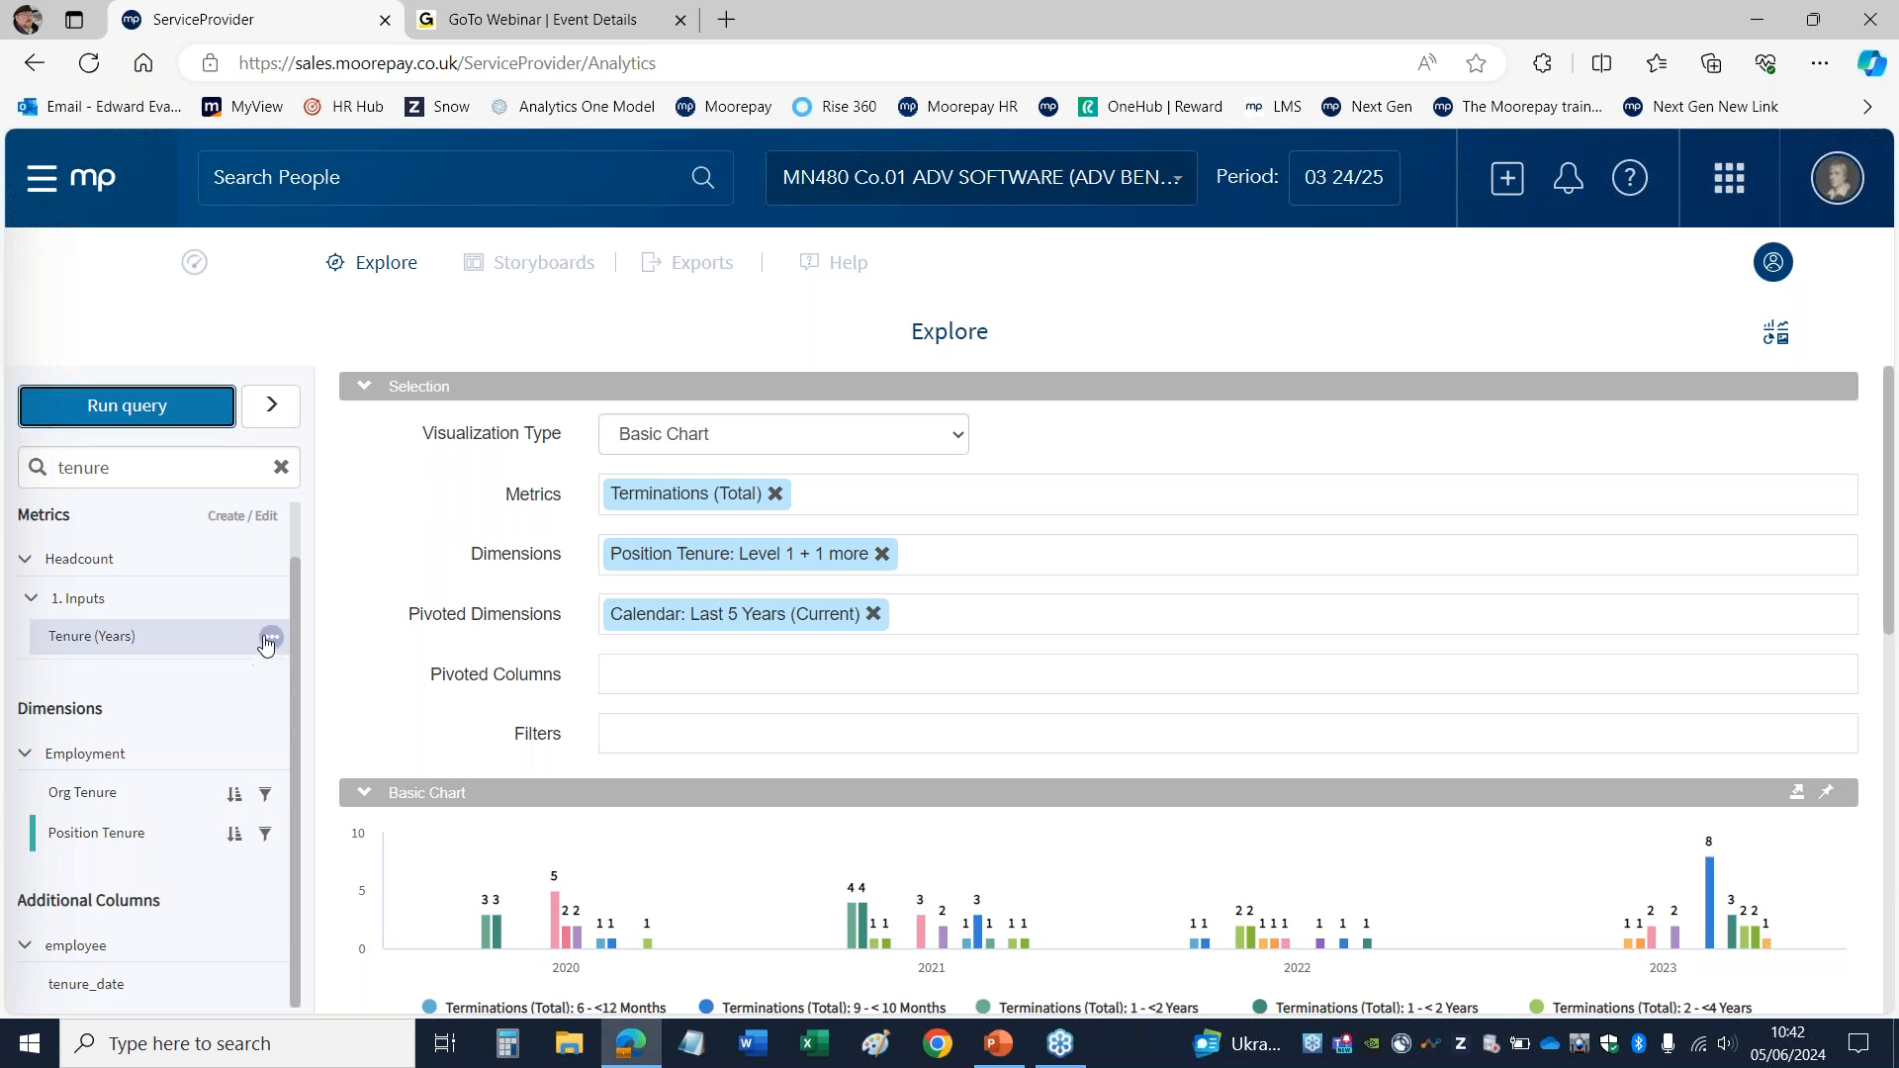
Step: Change the Calendar pivoted dimension to Last 3 Years (Current), run the query and review the chart and table
{"action": "left_click", "coordinate": [674, 621]}
{"action": "left_click_drag", "start_coordinate": [310, 470], "coordinate": [297, 842]}
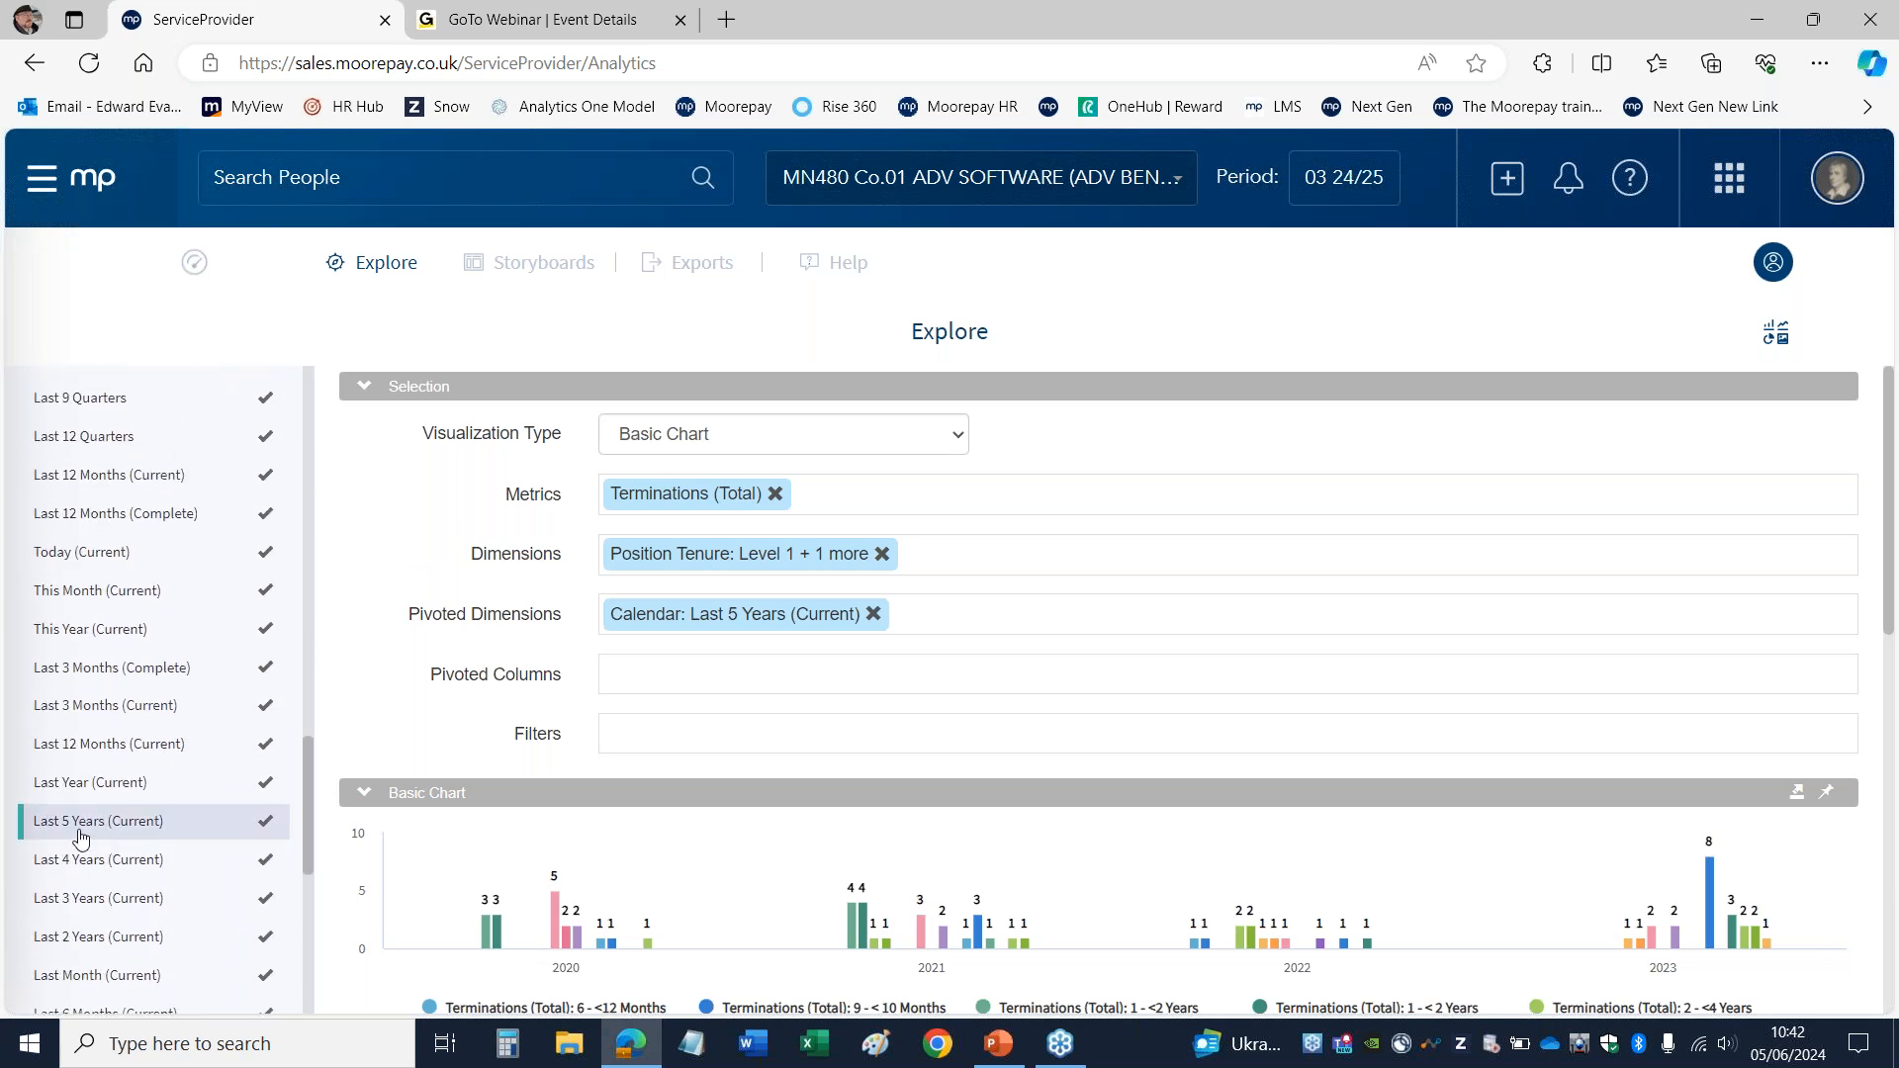
{"action": "left_click", "coordinate": [78, 900]}
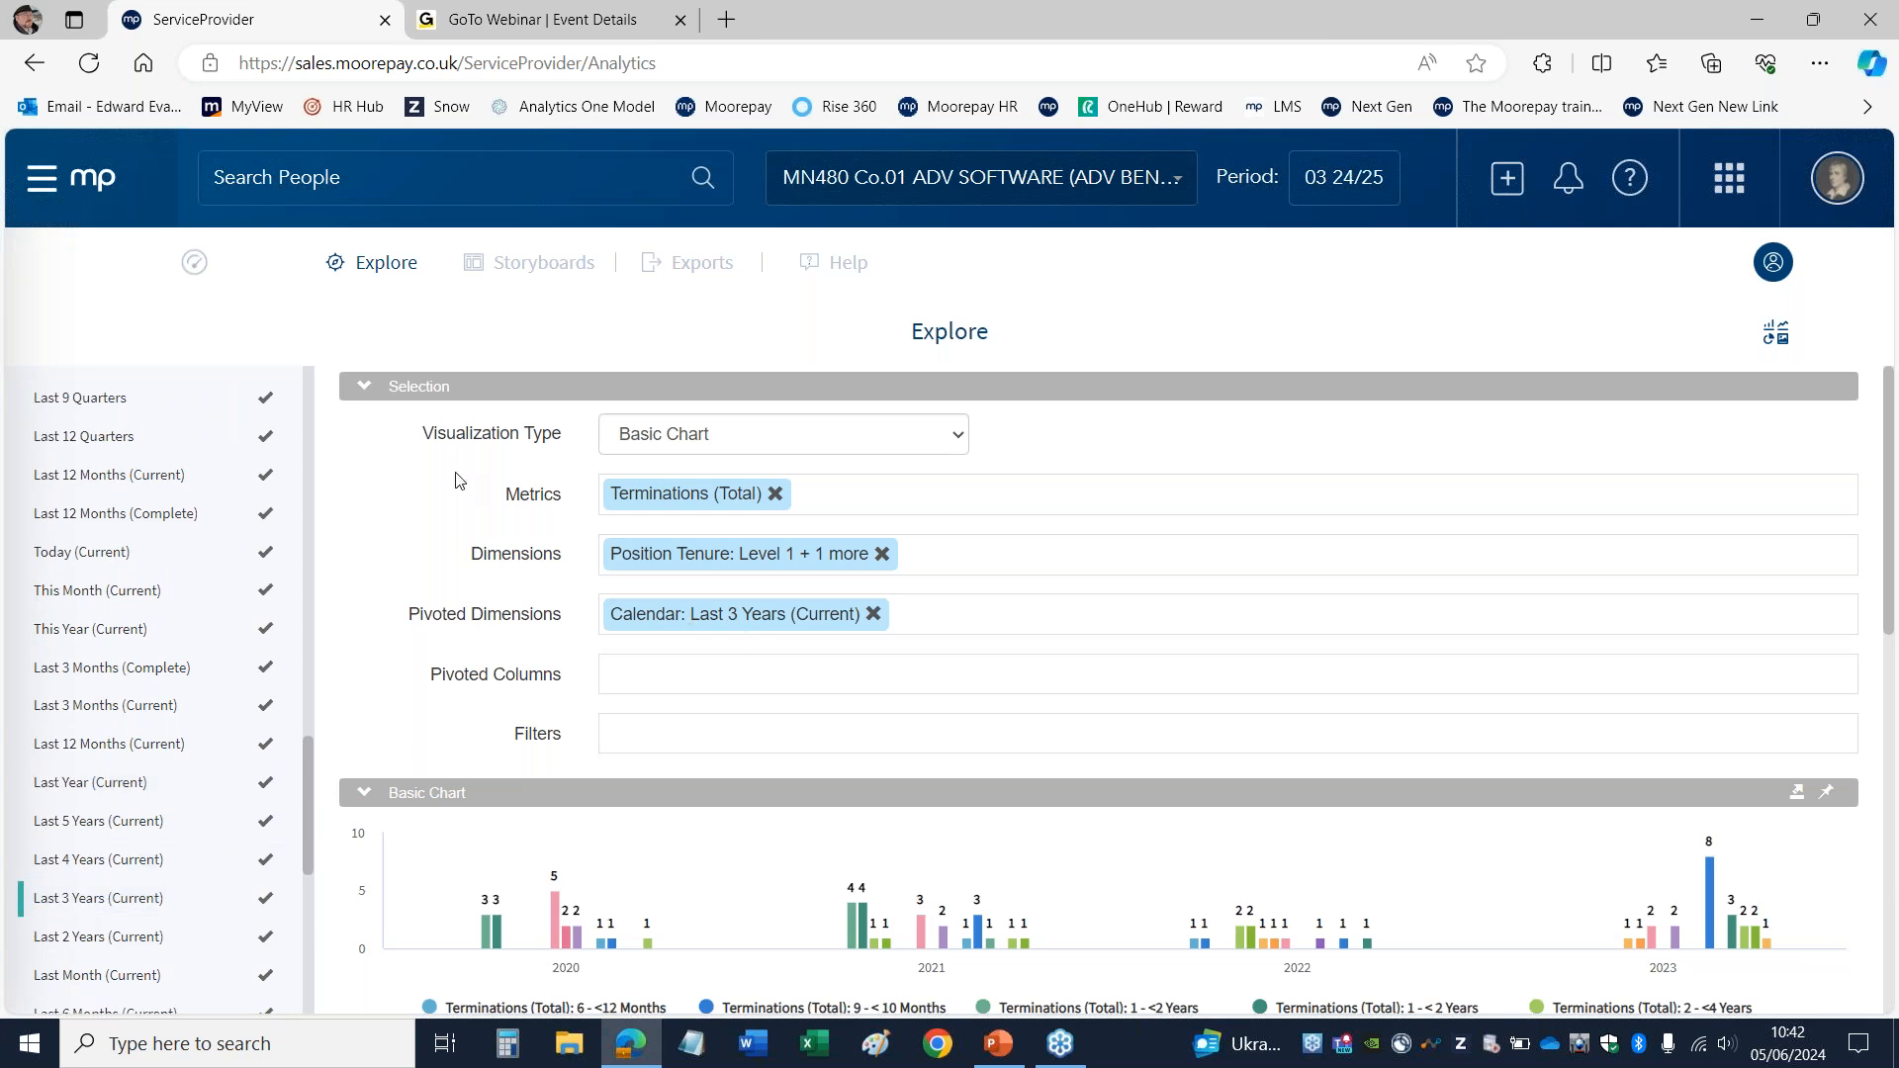
{"action": "left_click_drag", "start_coordinate": [302, 793], "coordinate": [304, 372]}
{"action": "left_click", "coordinate": [101, 407]}
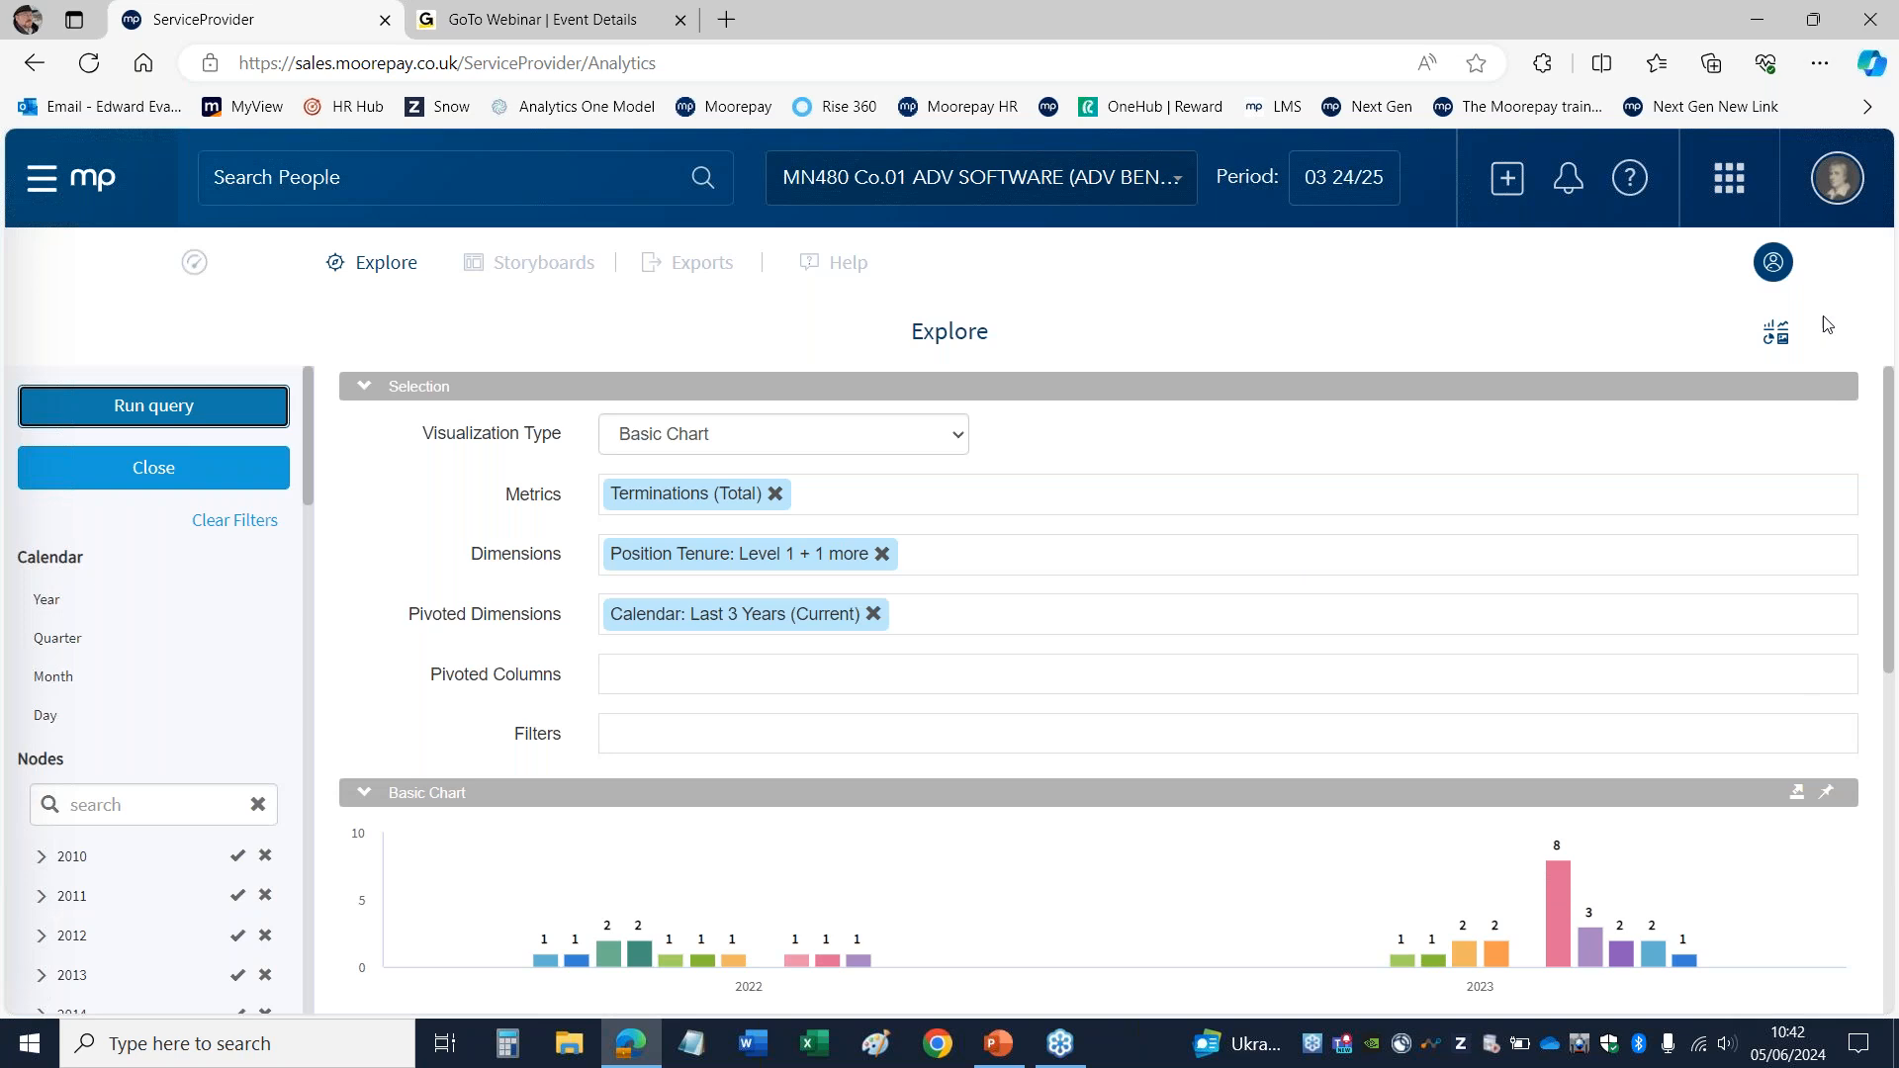
{"action": "left_click_drag", "start_coordinate": [1891, 381], "coordinate": [1896, 537]}
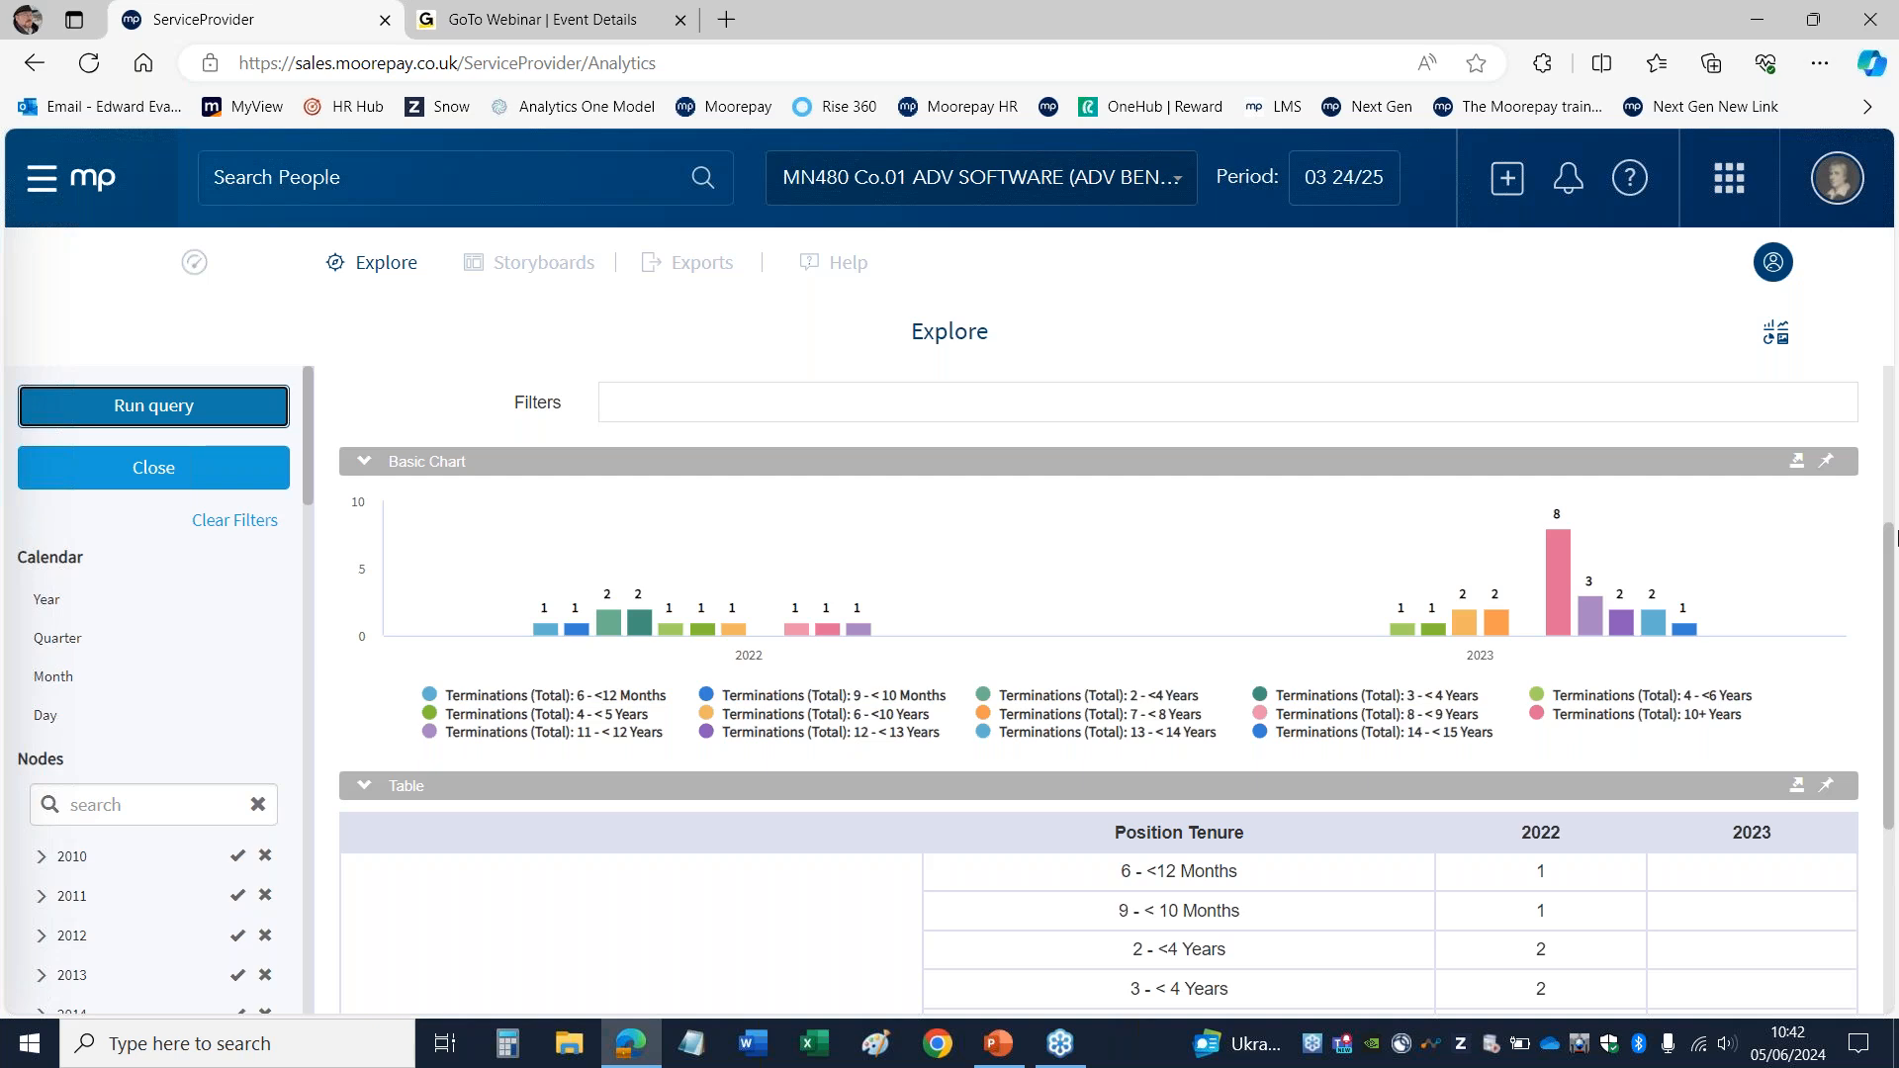
{"action": "left_click_drag", "start_coordinate": [1895, 537], "coordinate": [1896, 538]}
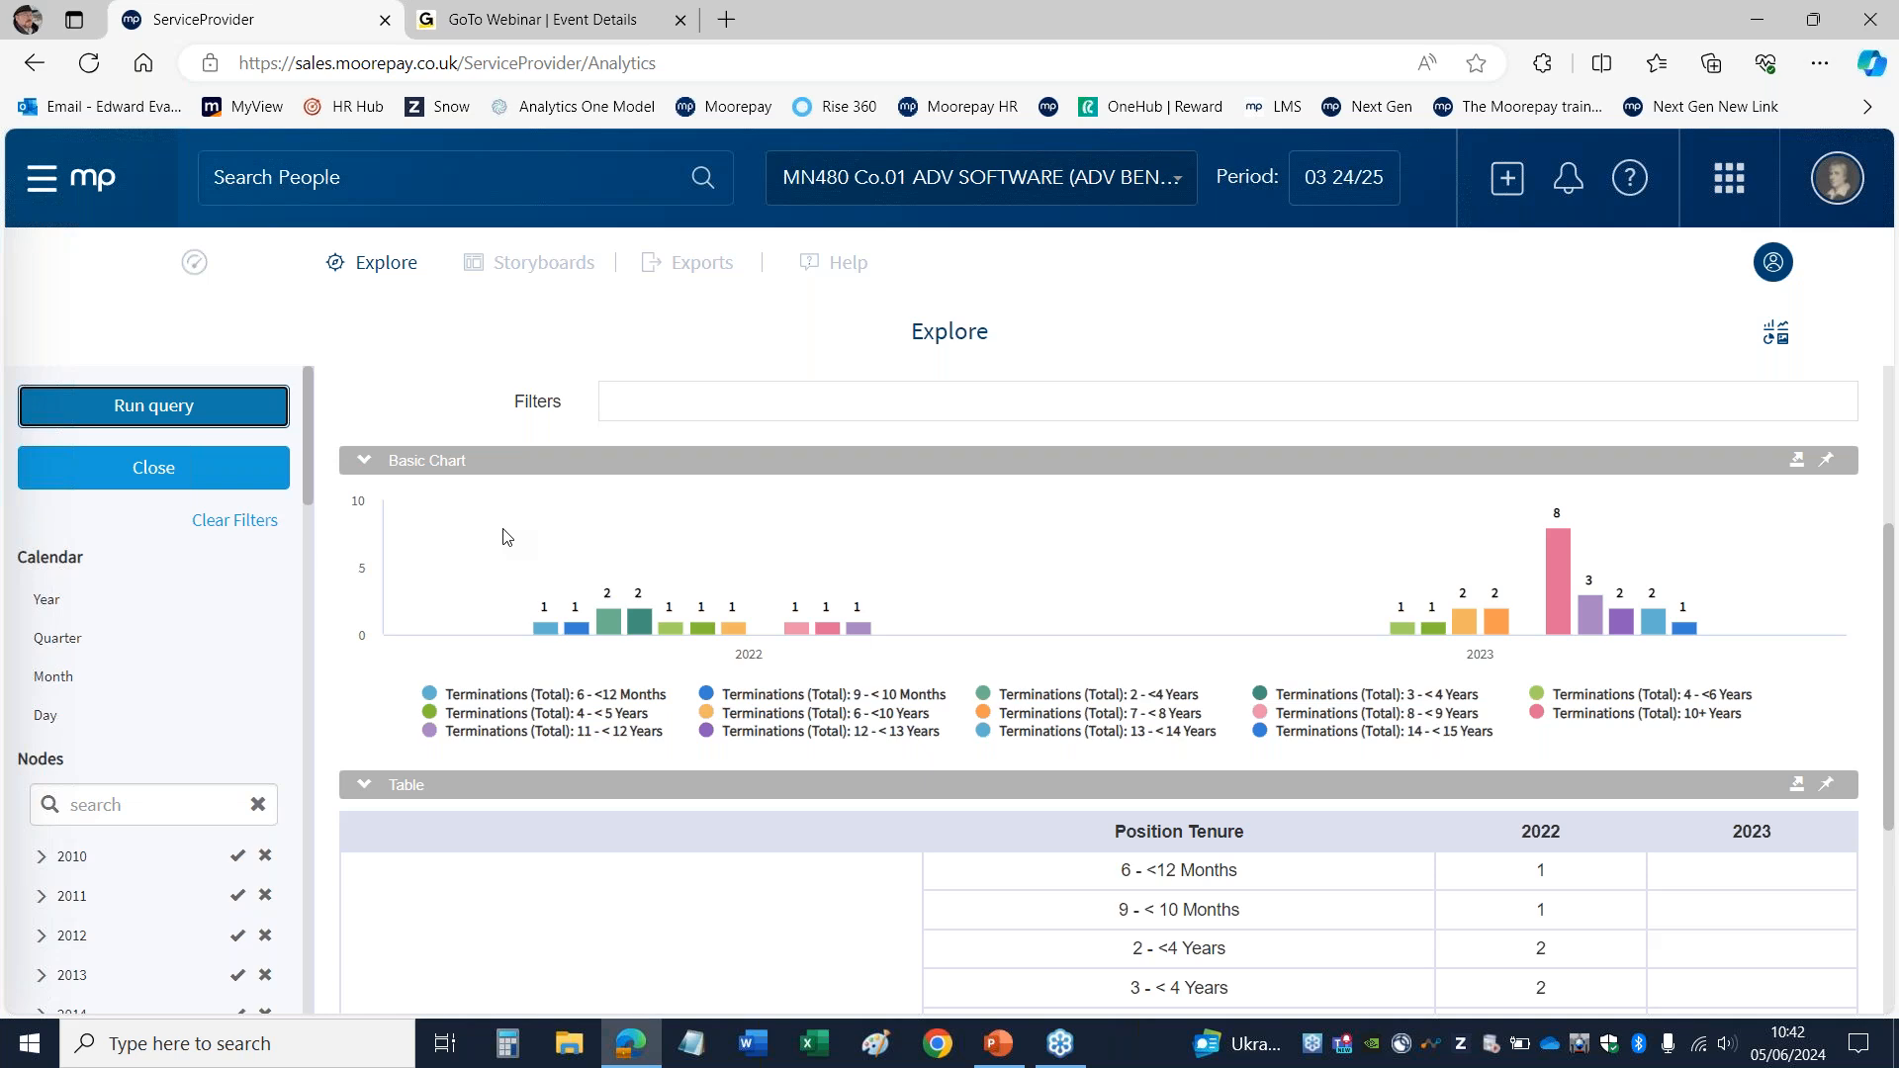
{"action": "scroll", "coordinate": [307, 435], "scroll_direction": "down", "scroll_amount": 1}
{"action": "scroll", "coordinate": [307, 441], "scroll_direction": "up", "scroll_amount": 1}
Step: Close the Calendar options, clear the tenure search and browse the full list of metrics and dimensions
{"action": "left_click", "coordinate": [148, 469]}
{"action": "left_click_drag", "start_coordinate": [295, 584], "coordinate": [294, 500]}
{"action": "left_click", "coordinate": [281, 467]}
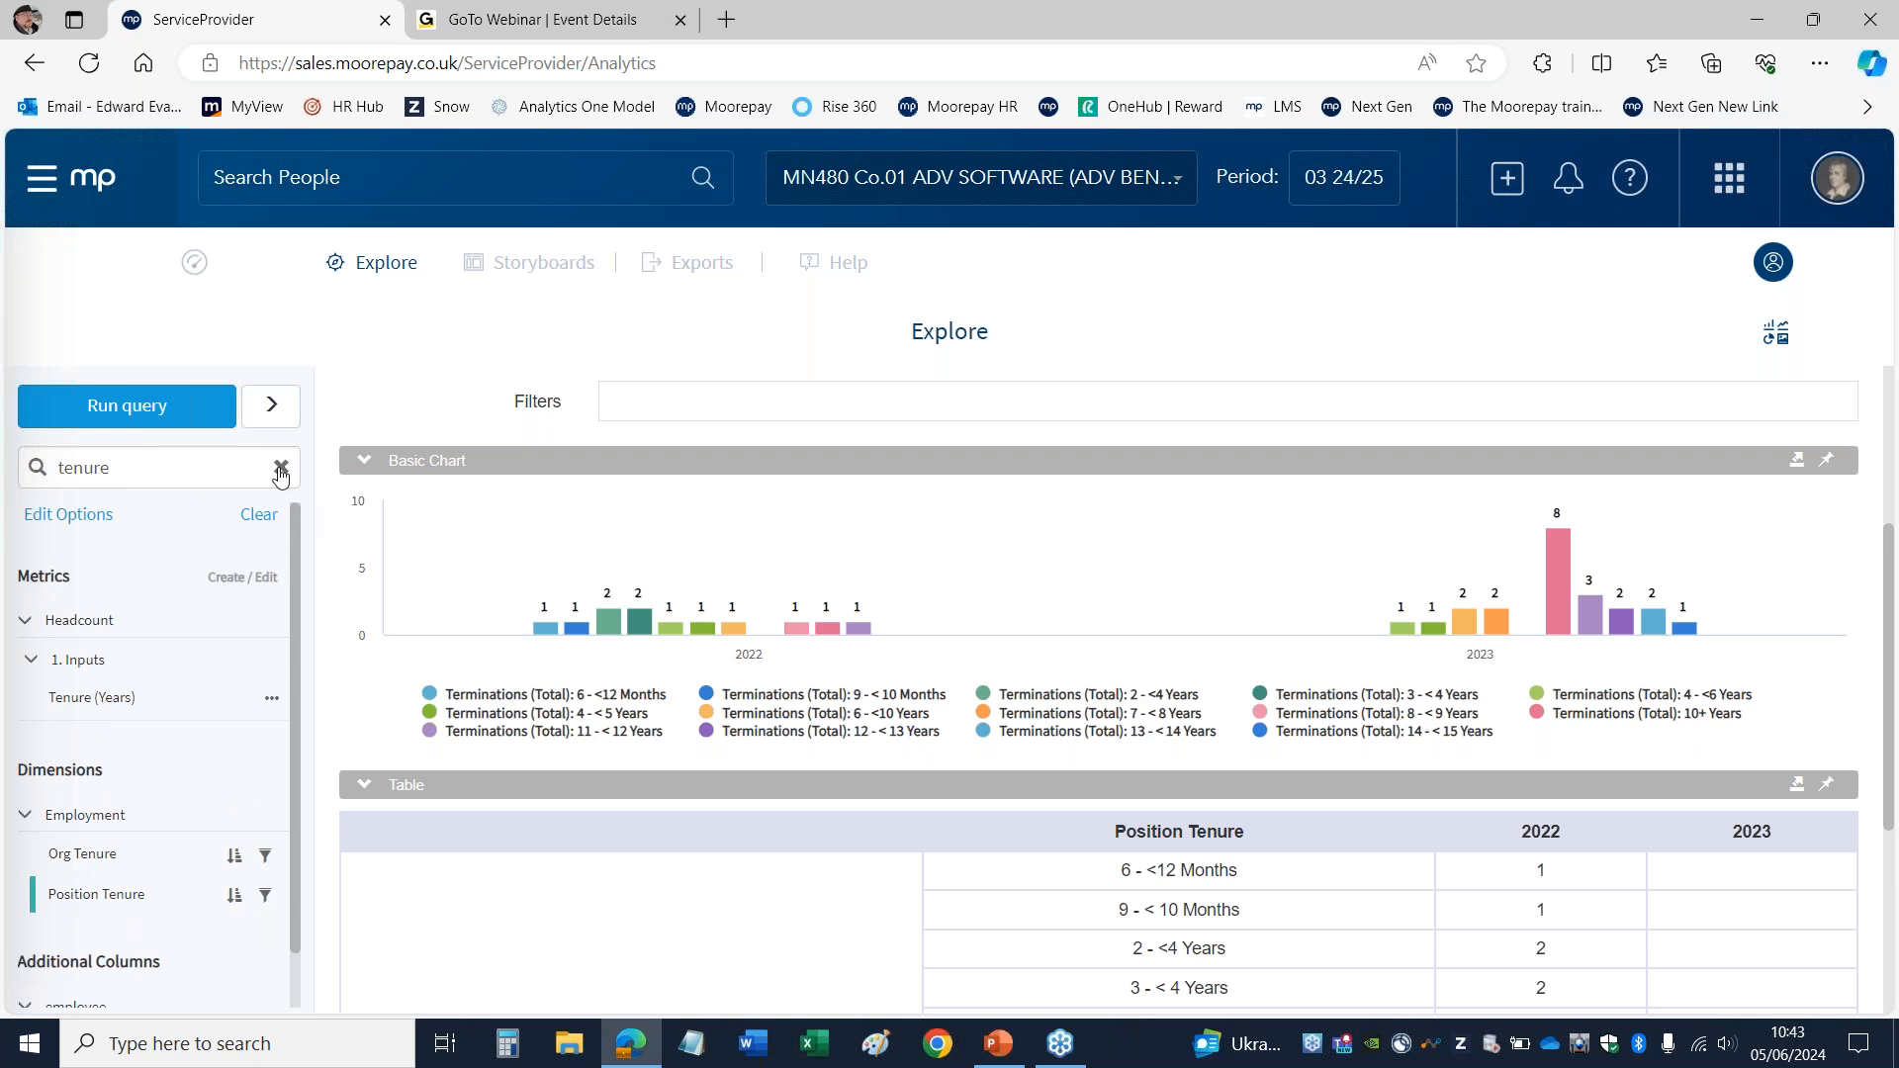
{"action": "left_click", "coordinate": [1893, 384]}
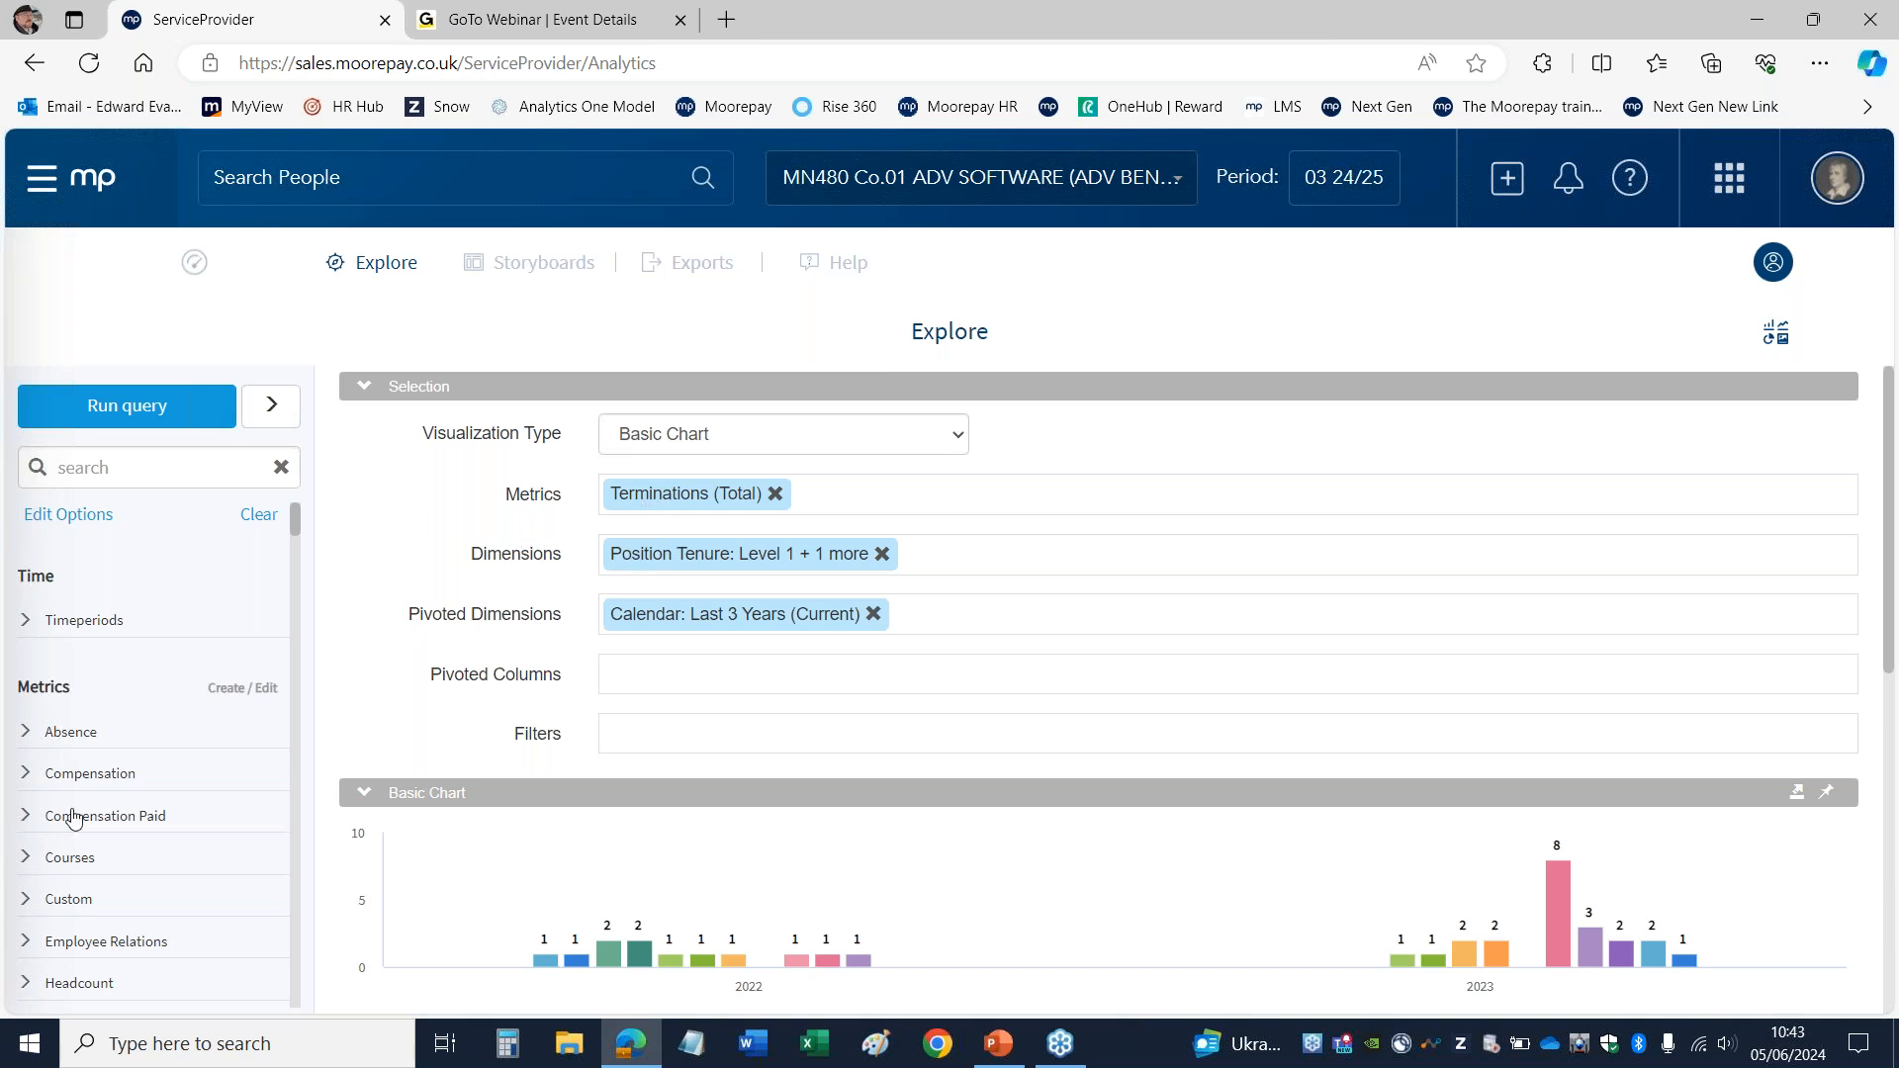
{"action": "left_click_drag", "start_coordinate": [295, 518], "coordinate": [294, 567]}
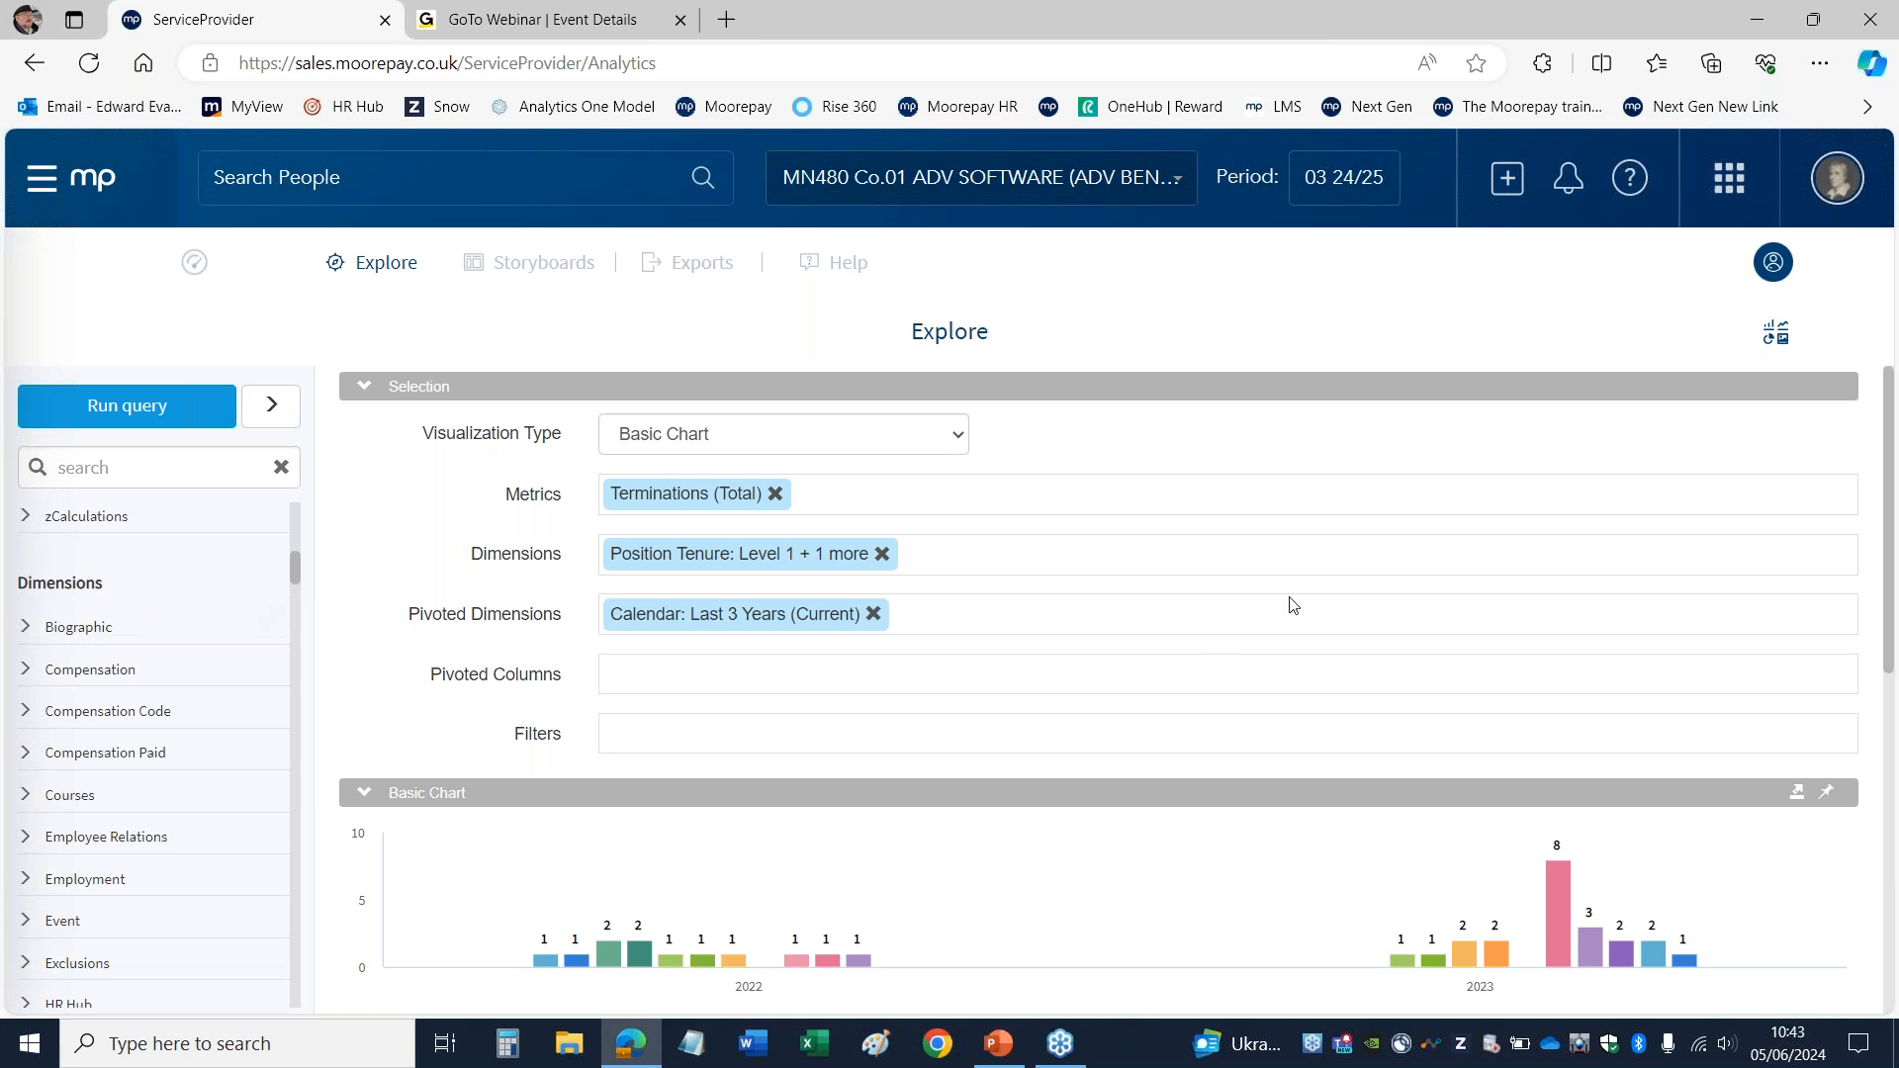
Step: Switch the visualization type to Pie Chart and run the query
{"action": "left_click", "coordinate": [653, 435]}
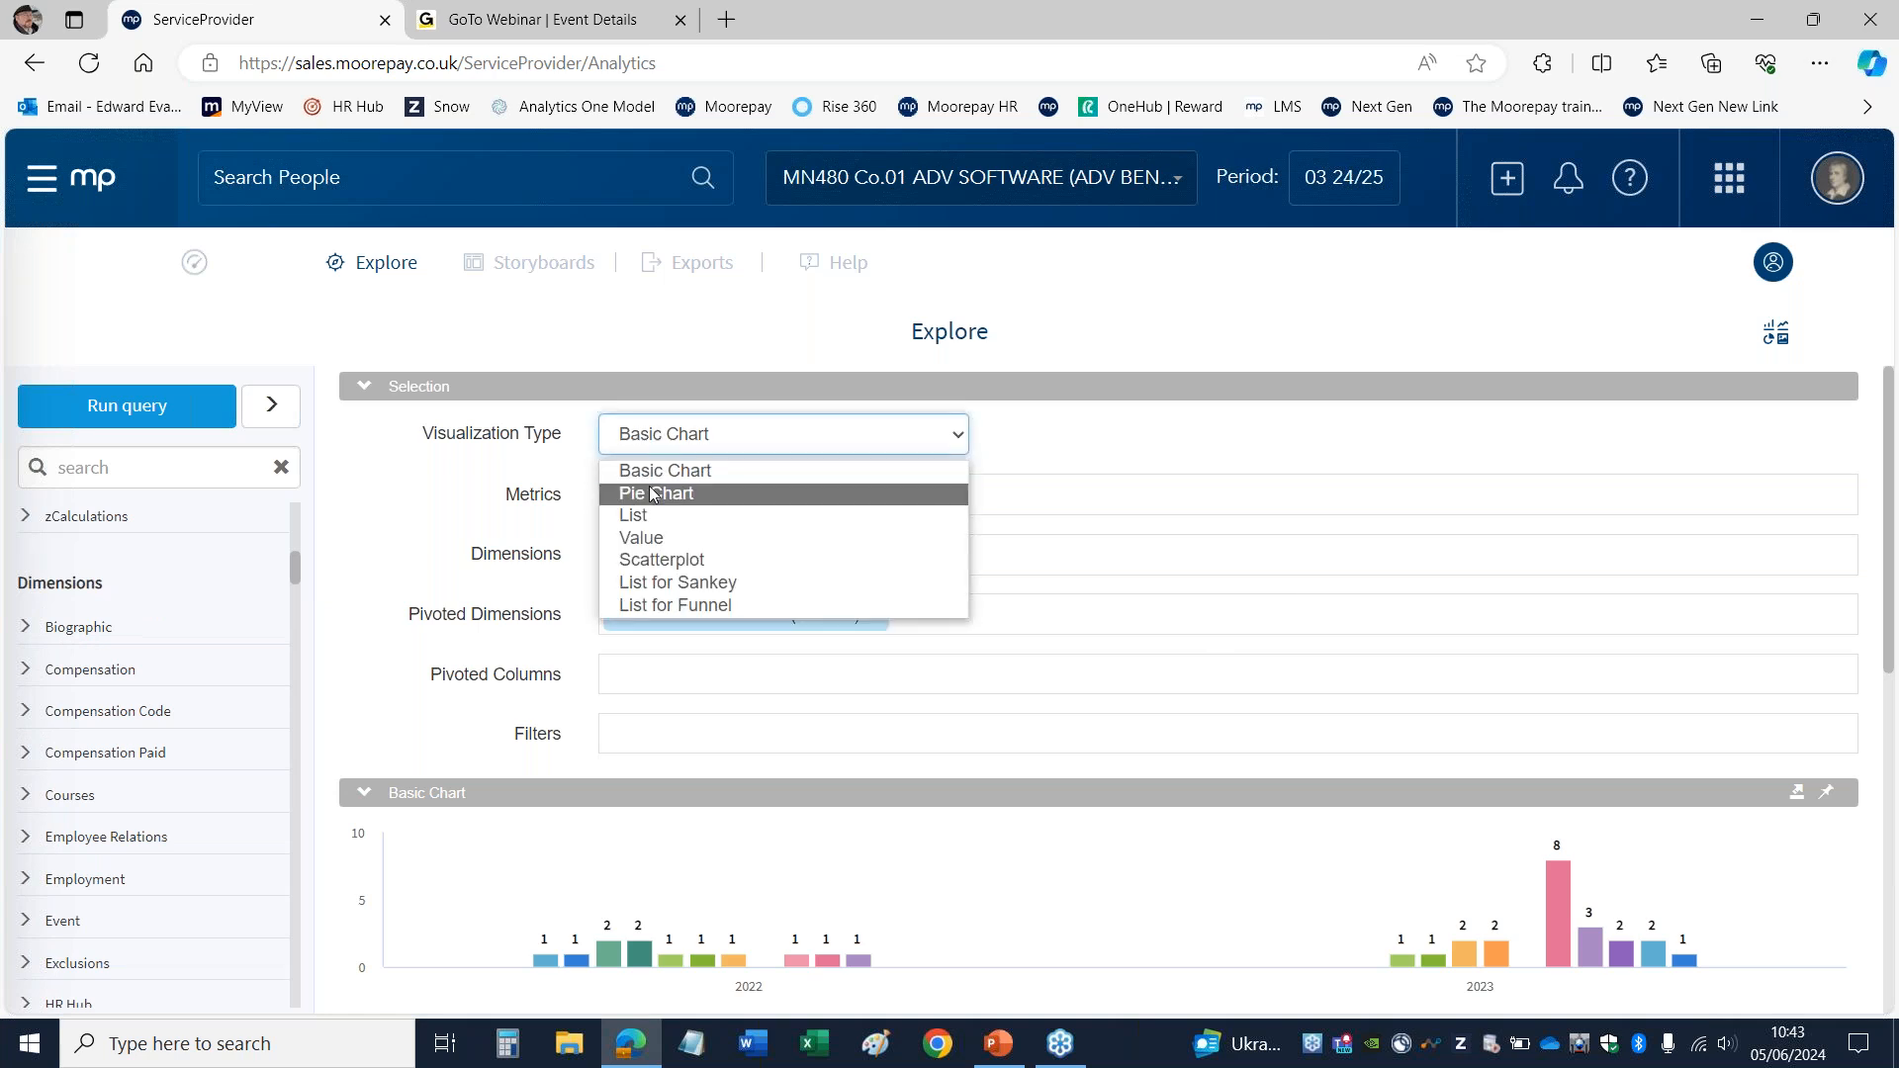
{"action": "left_click", "coordinate": [653, 494]}
{"action": "left_click", "coordinate": [111, 410]}
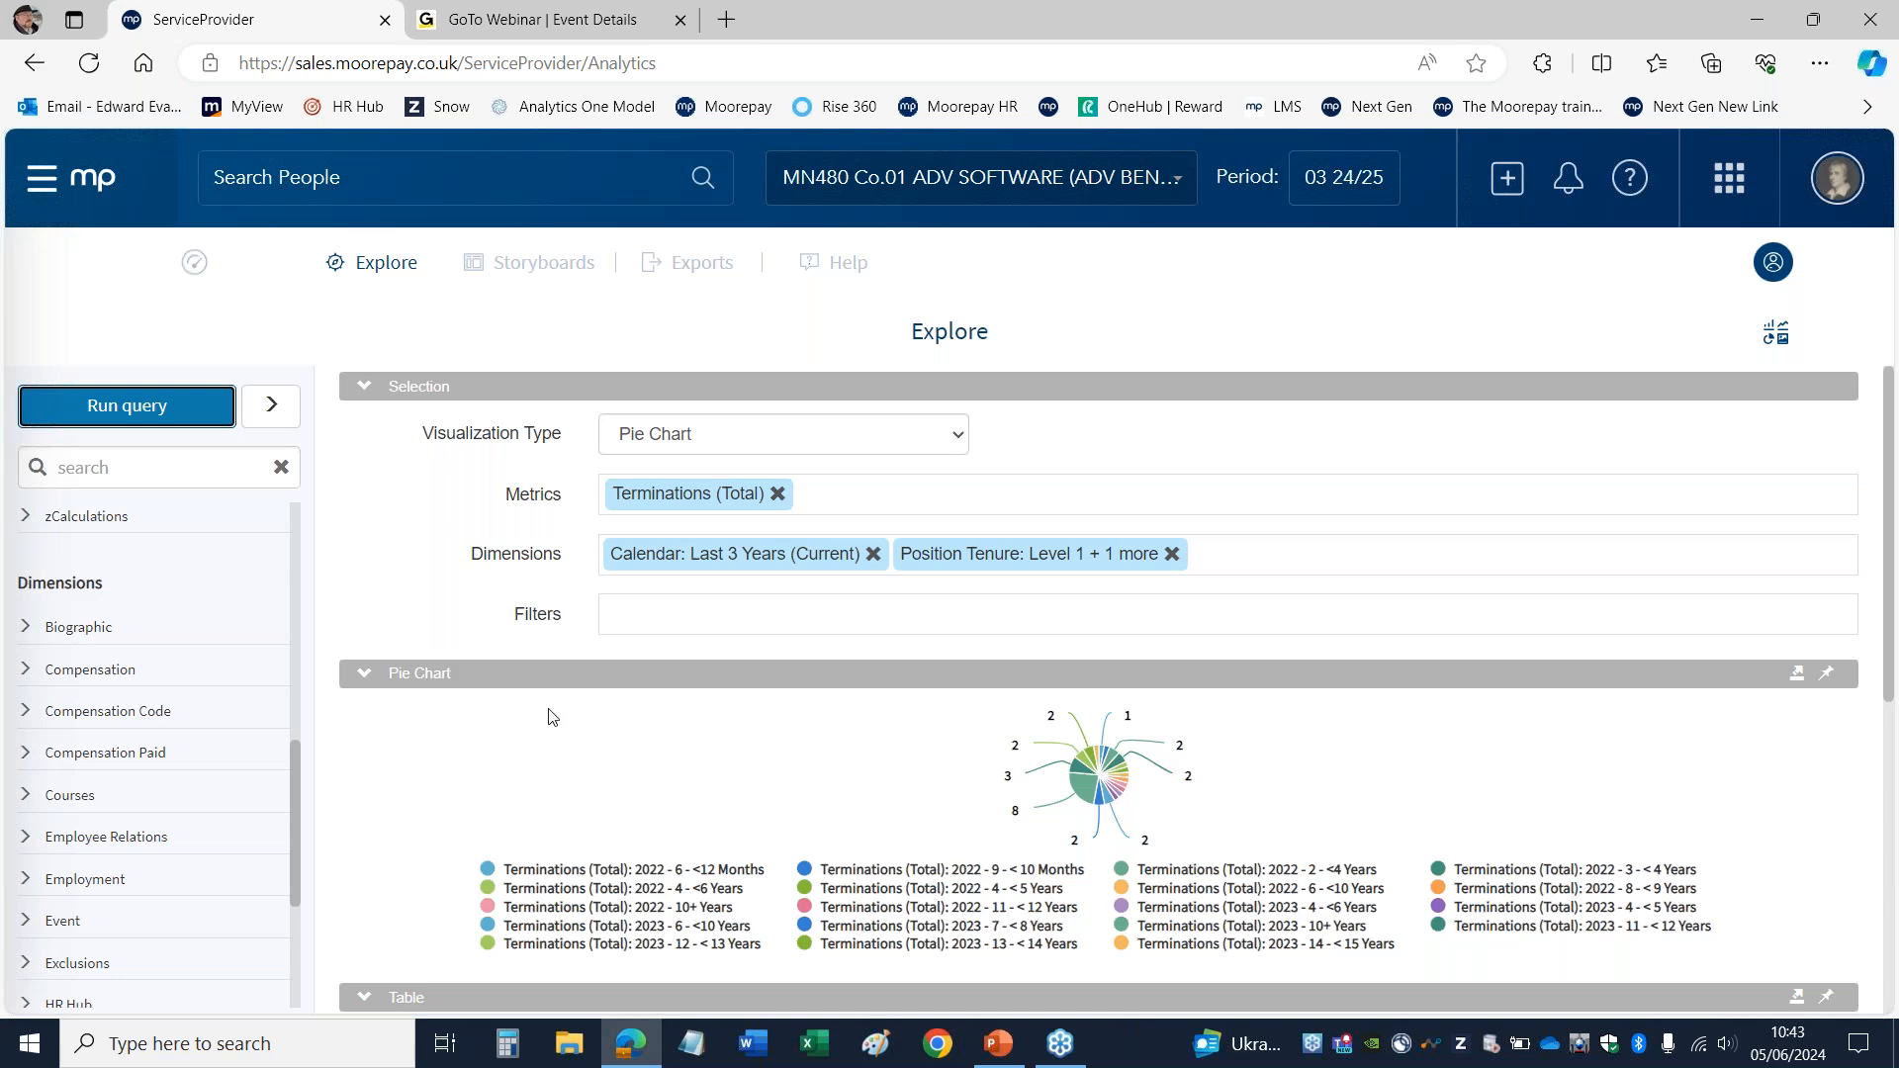
Step: Try the Scatterplot visualization type with a query run, then set the visualization type to Basic Chart
{"action": "left_click", "coordinate": [633, 437]}
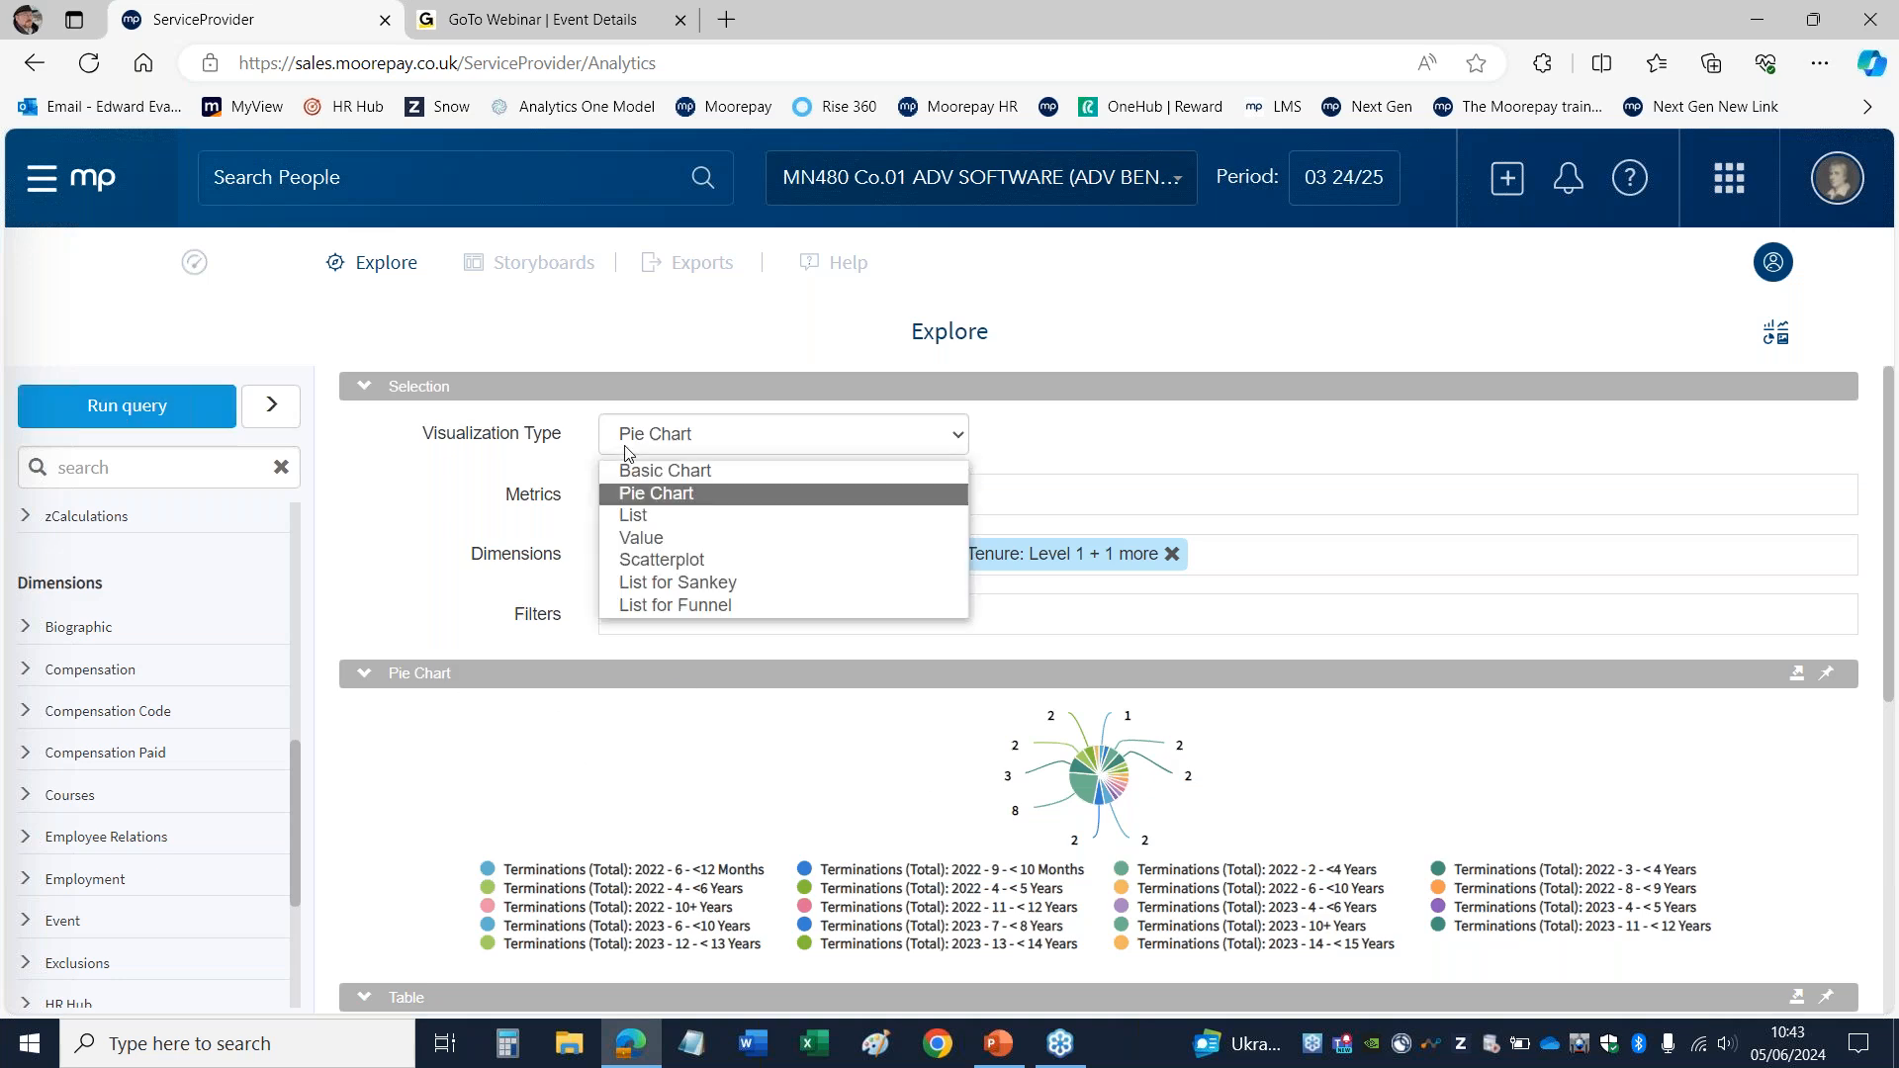
{"action": "left_click", "coordinate": [633, 560]}
{"action": "left_click", "coordinate": [127, 406]}
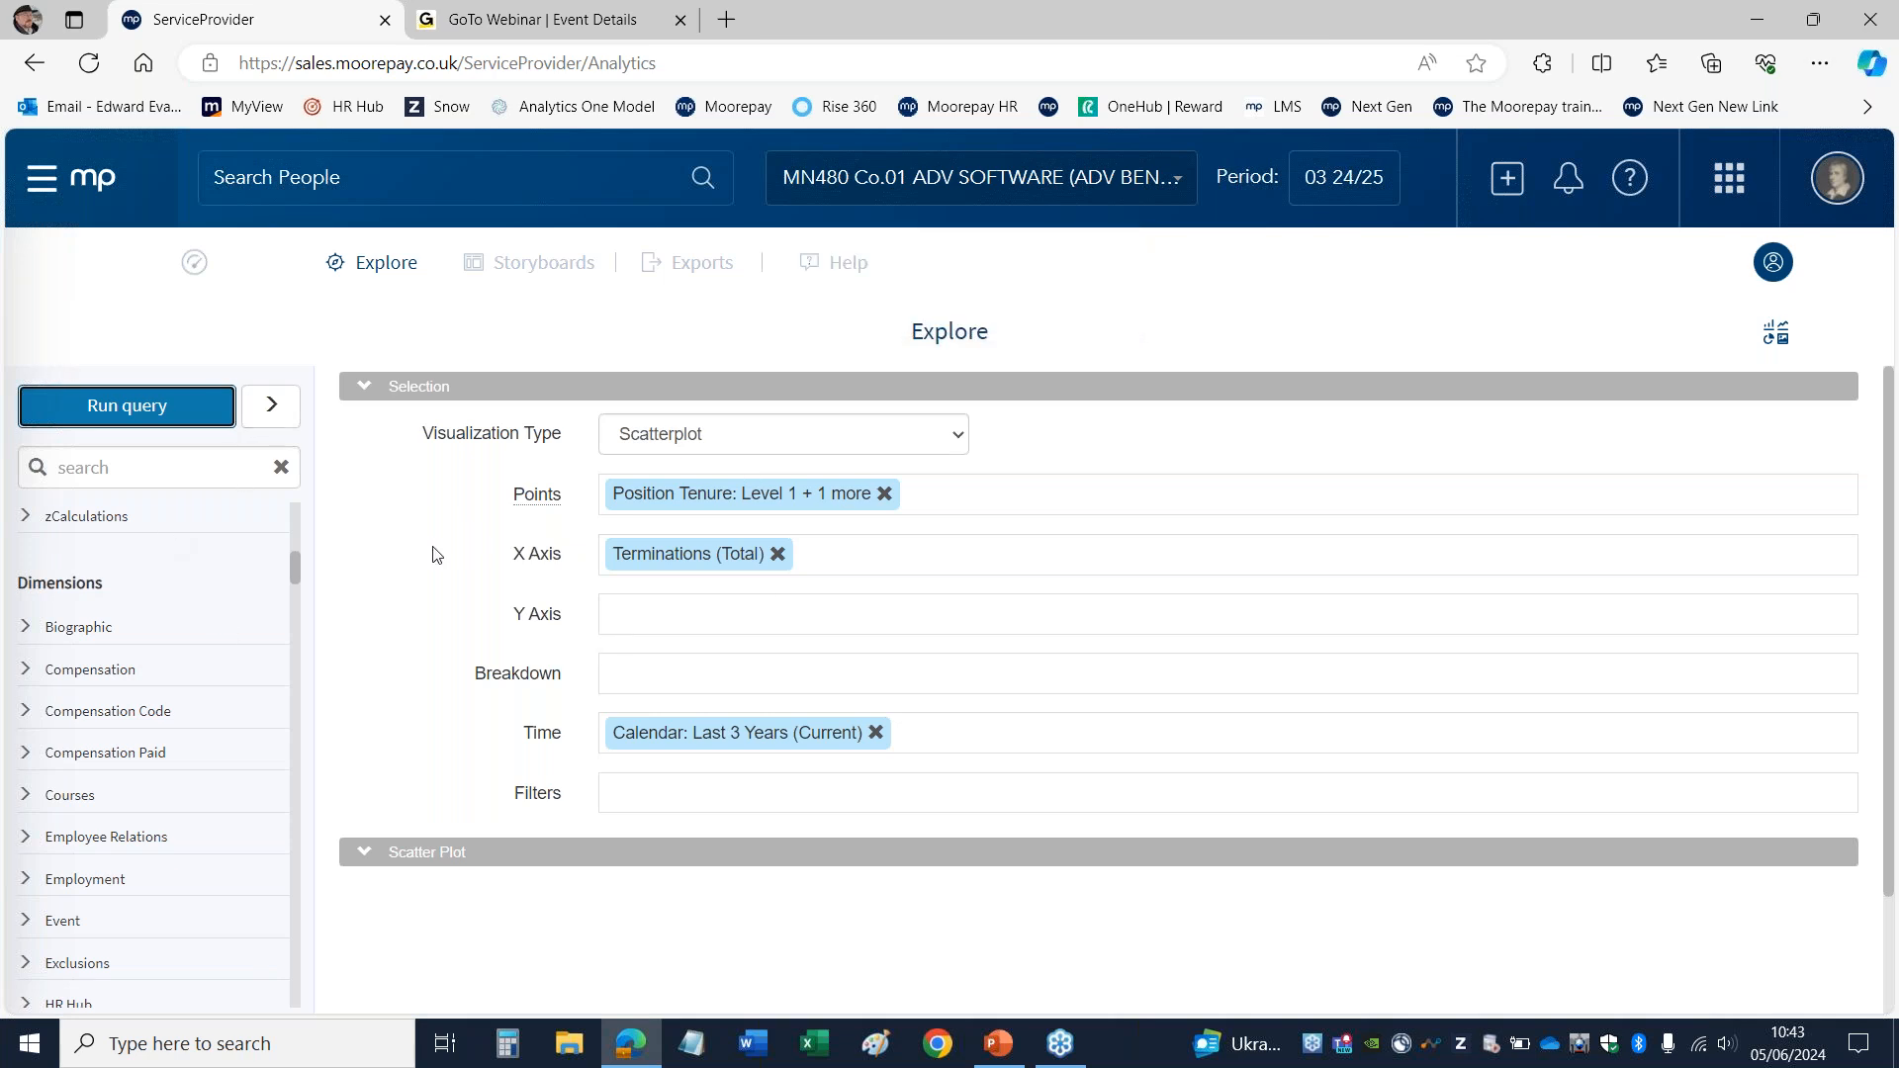
{"action": "left_click", "coordinate": [659, 445]}
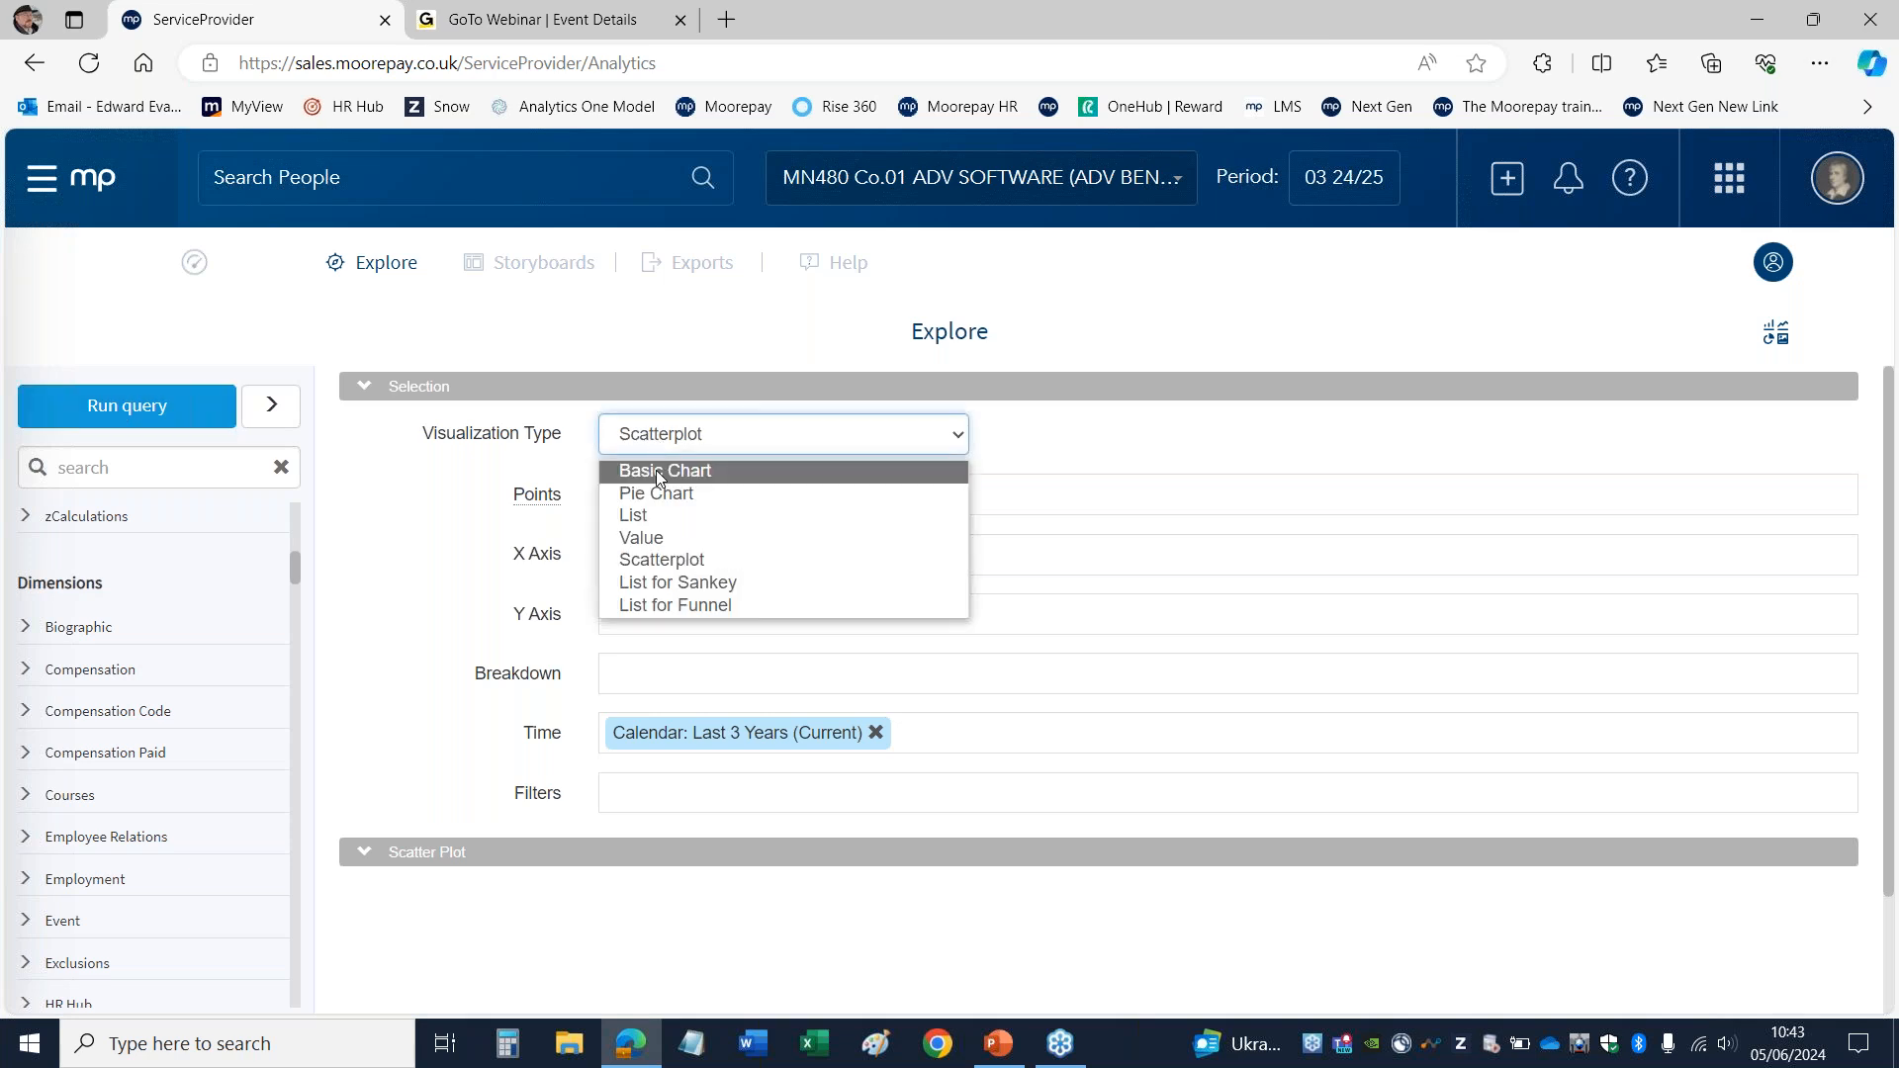
{"action": "left_click", "coordinate": [658, 470]}
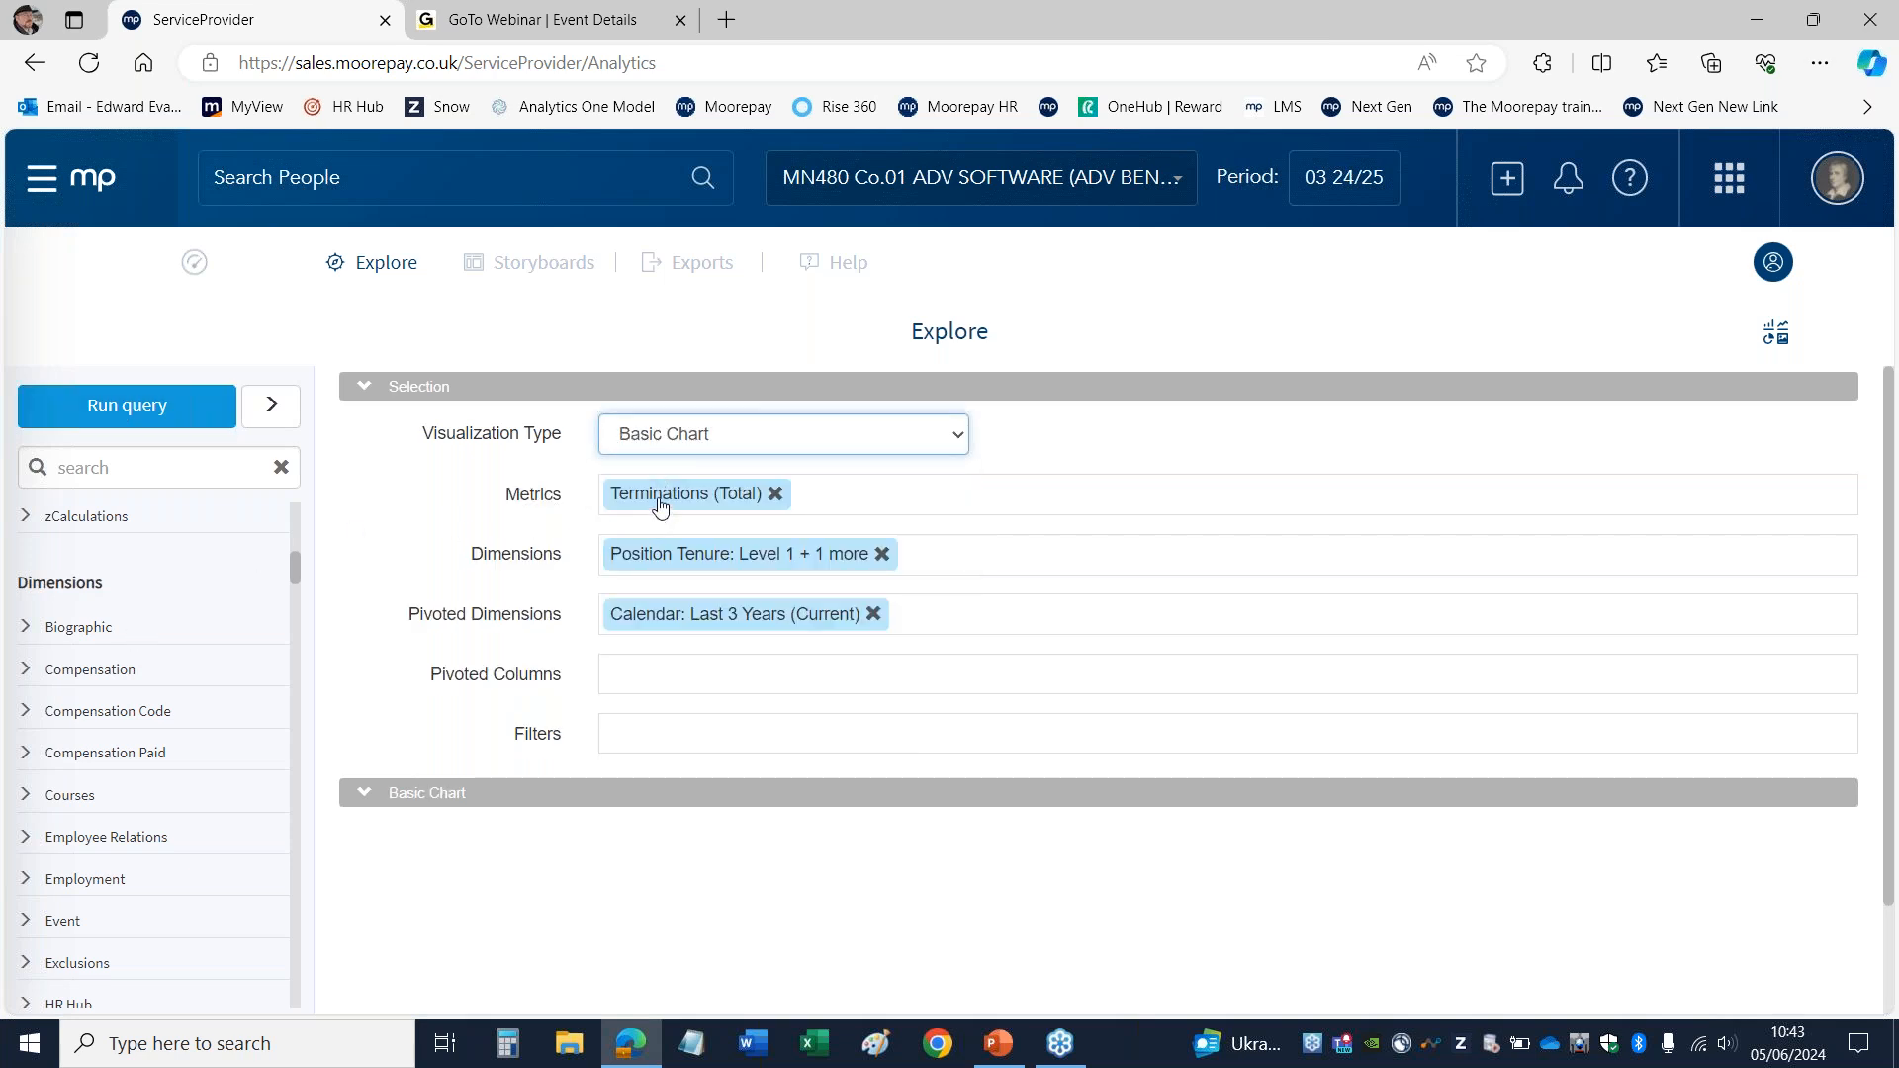
Step: Set the Terminations (Total) metric's series type to Spline and run the query
{"action": "left_click", "coordinate": [660, 504]}
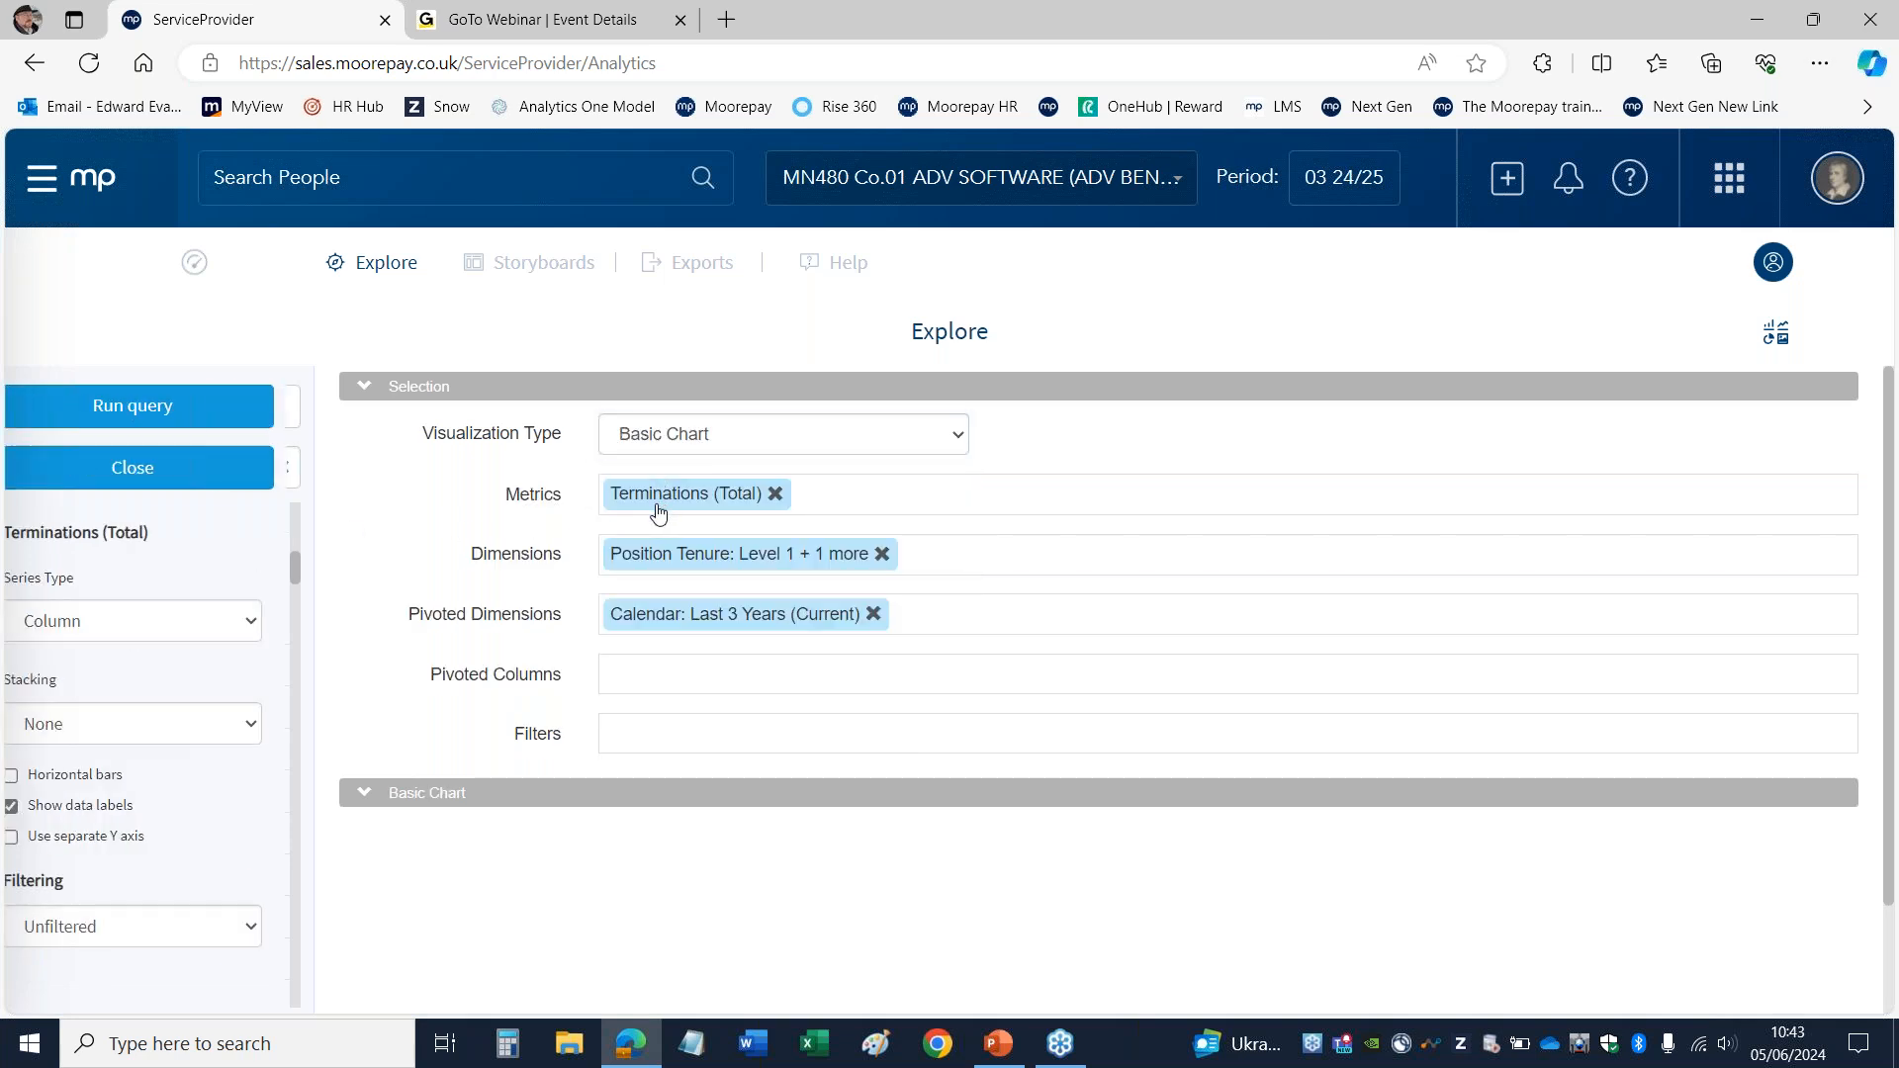
{"action": "left_click", "coordinate": [57, 634]}
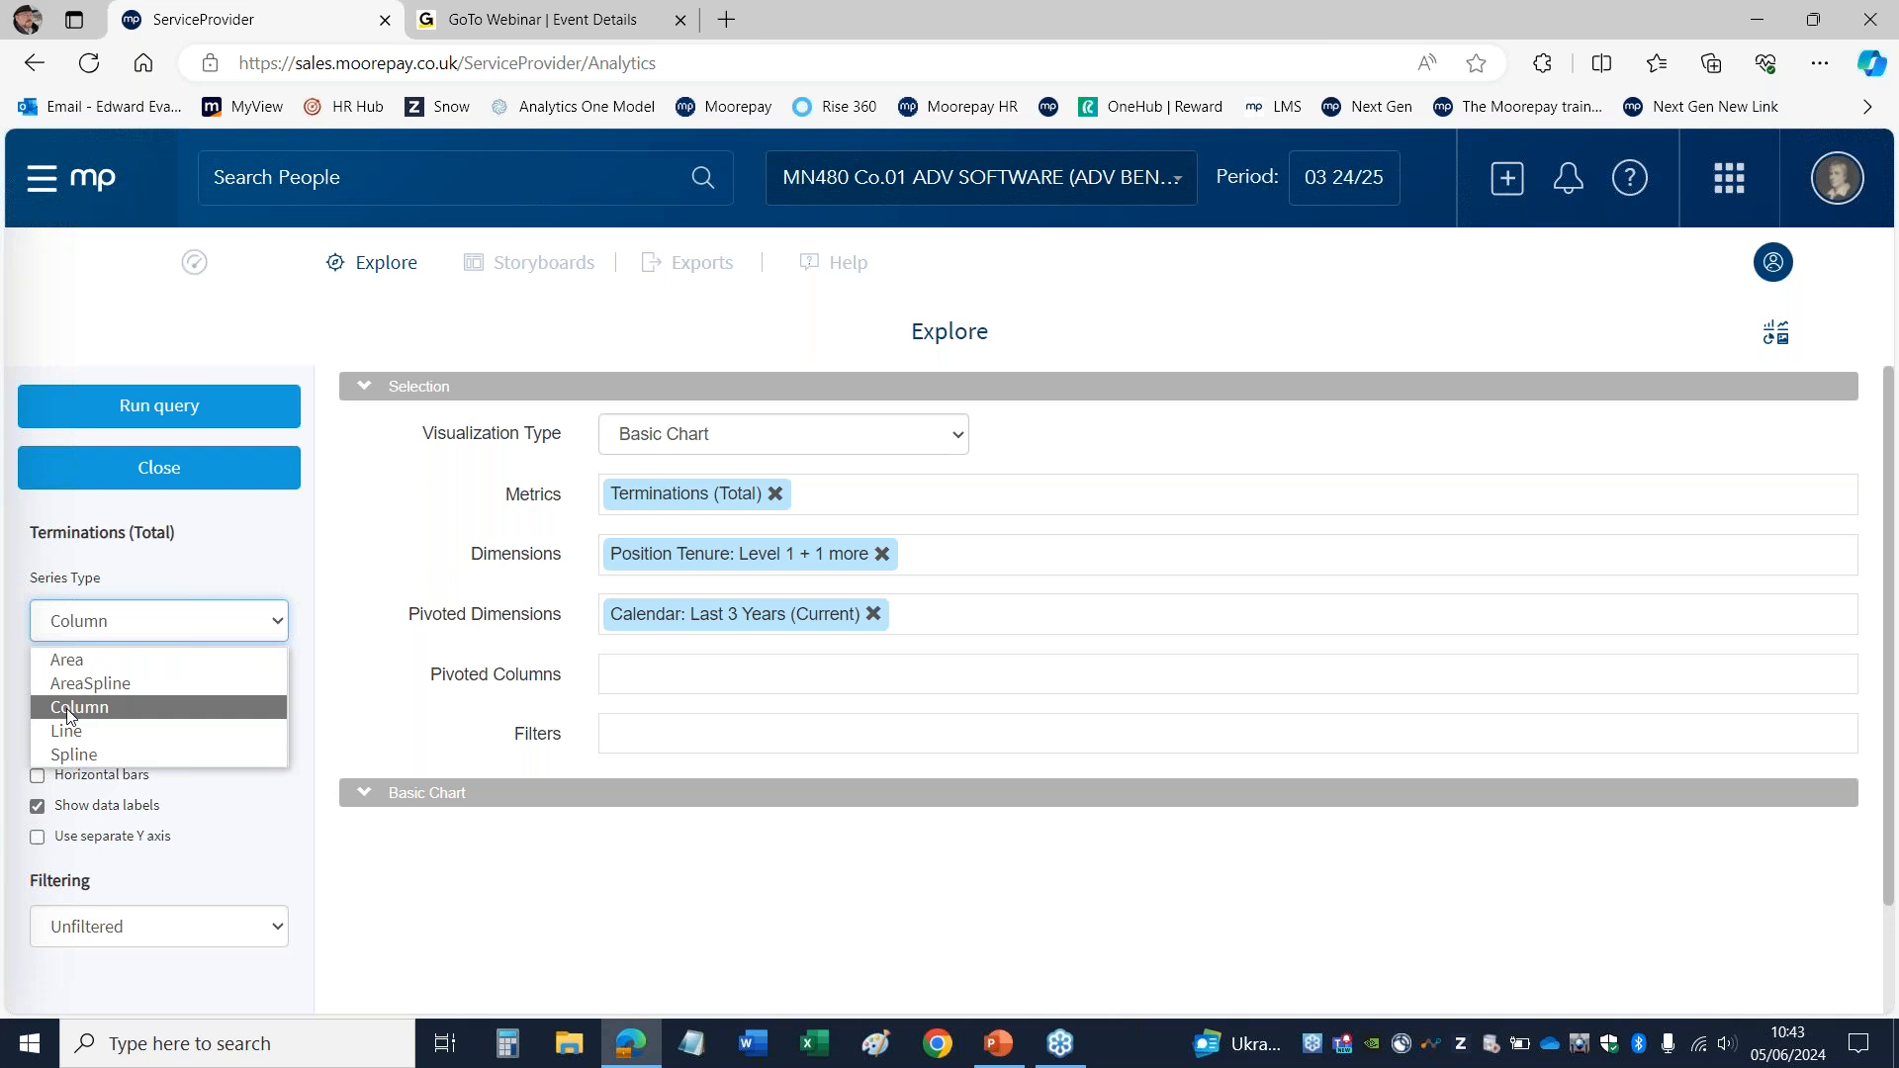
{"action": "left_click", "coordinate": [73, 755]}
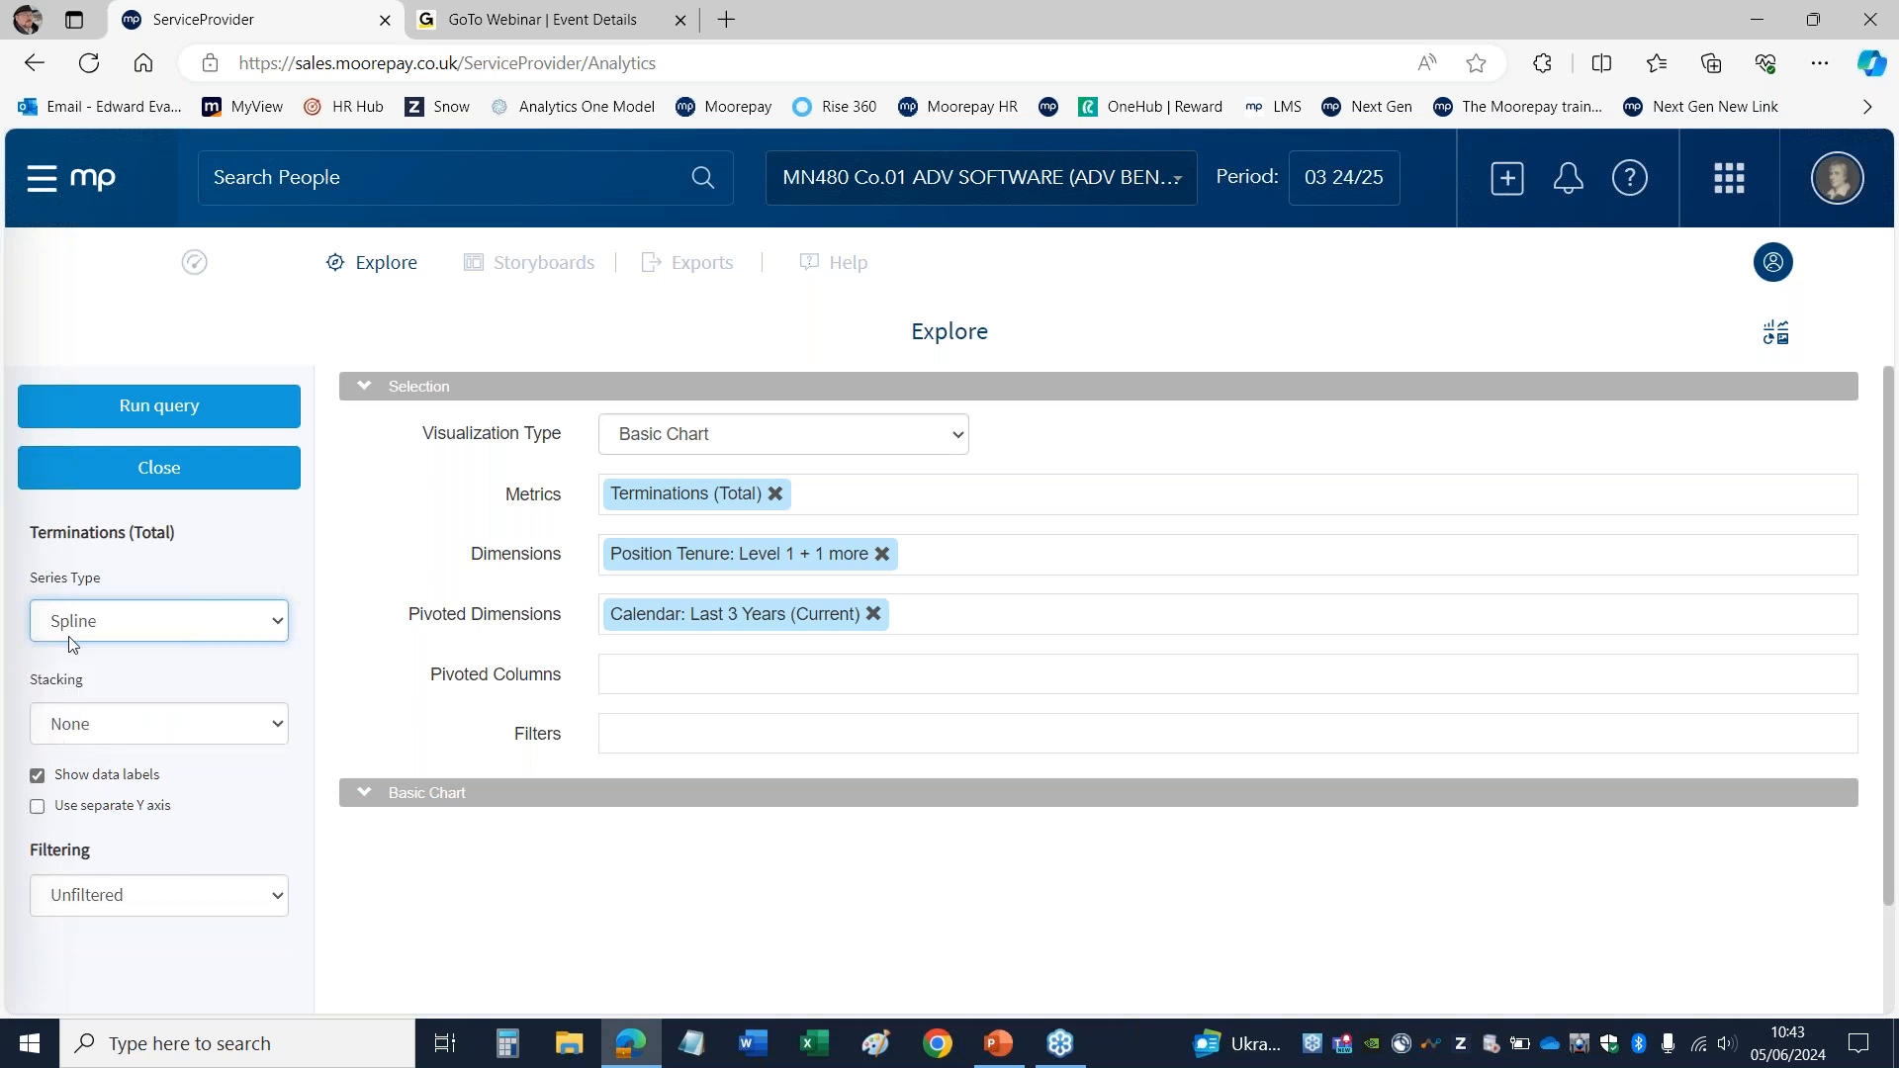
{"action": "left_click", "coordinate": [104, 407]}
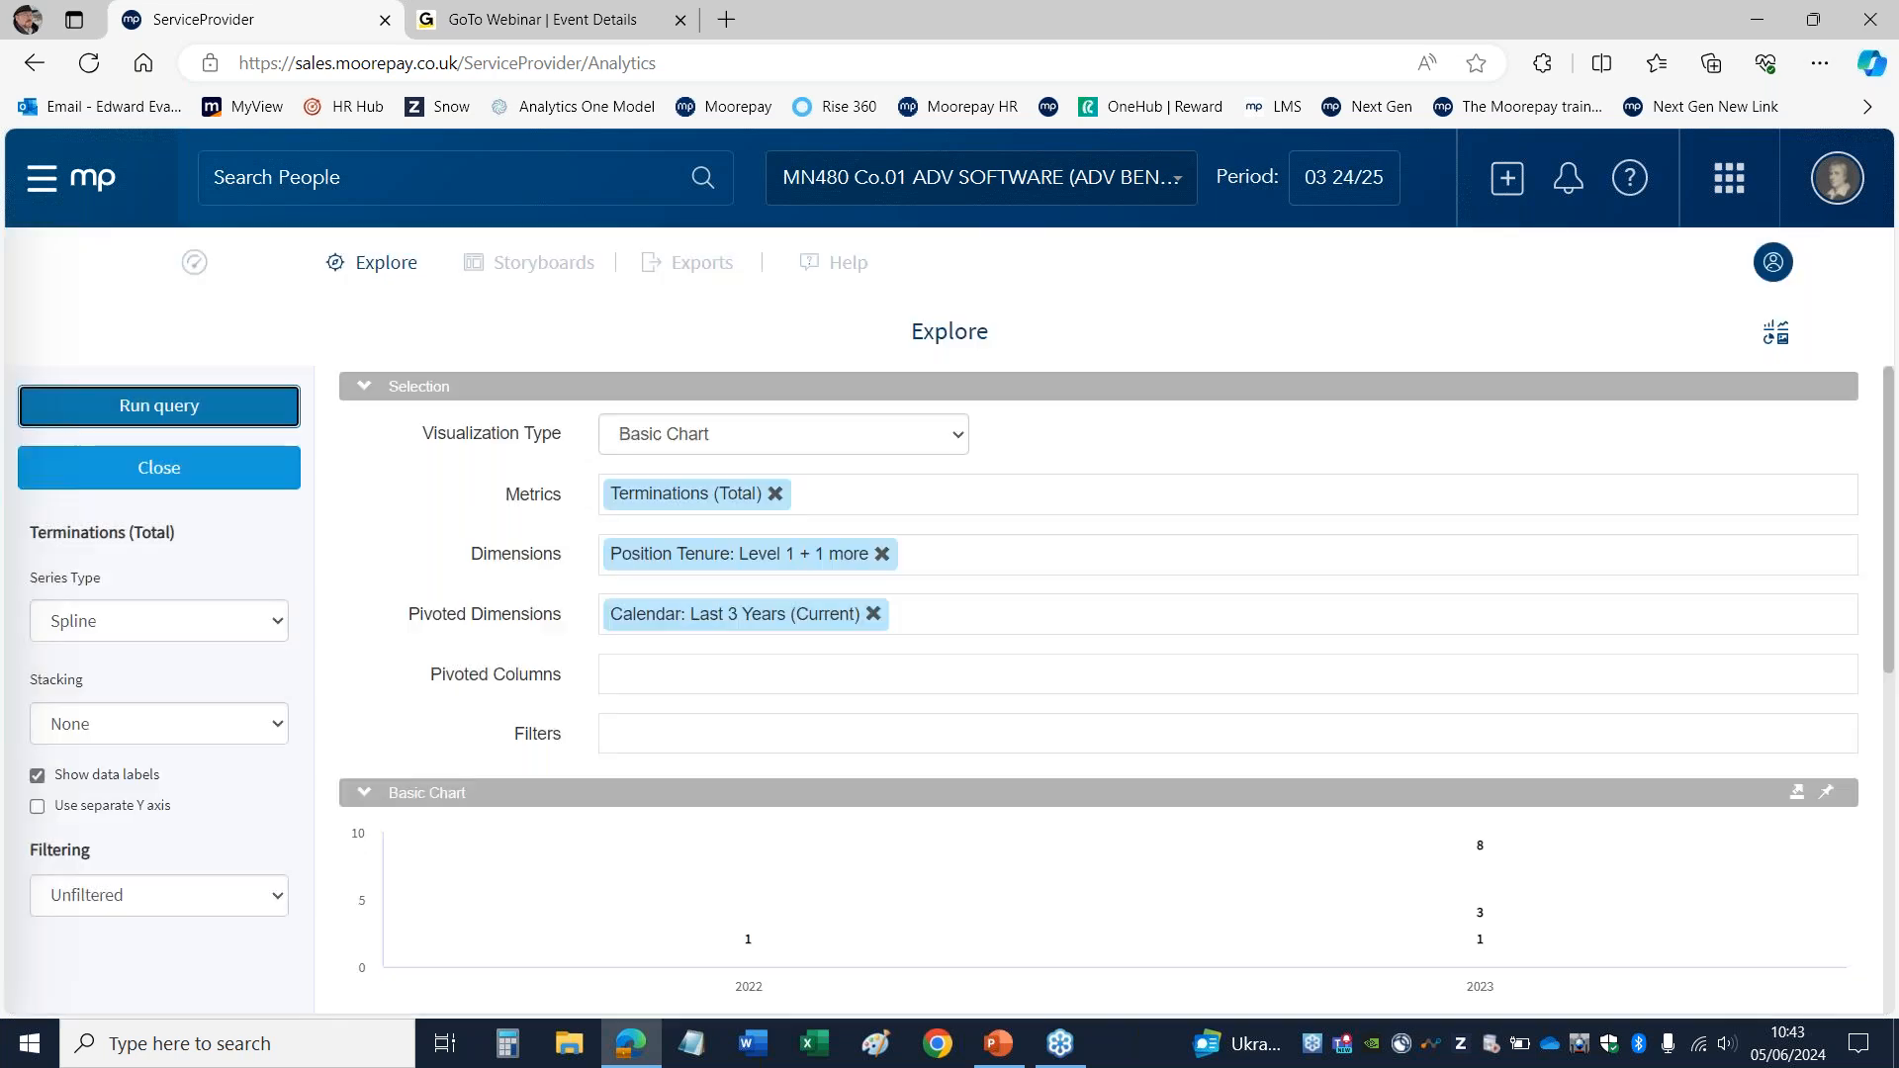
{"action": "mouse_move", "coordinate": [803, 938]}
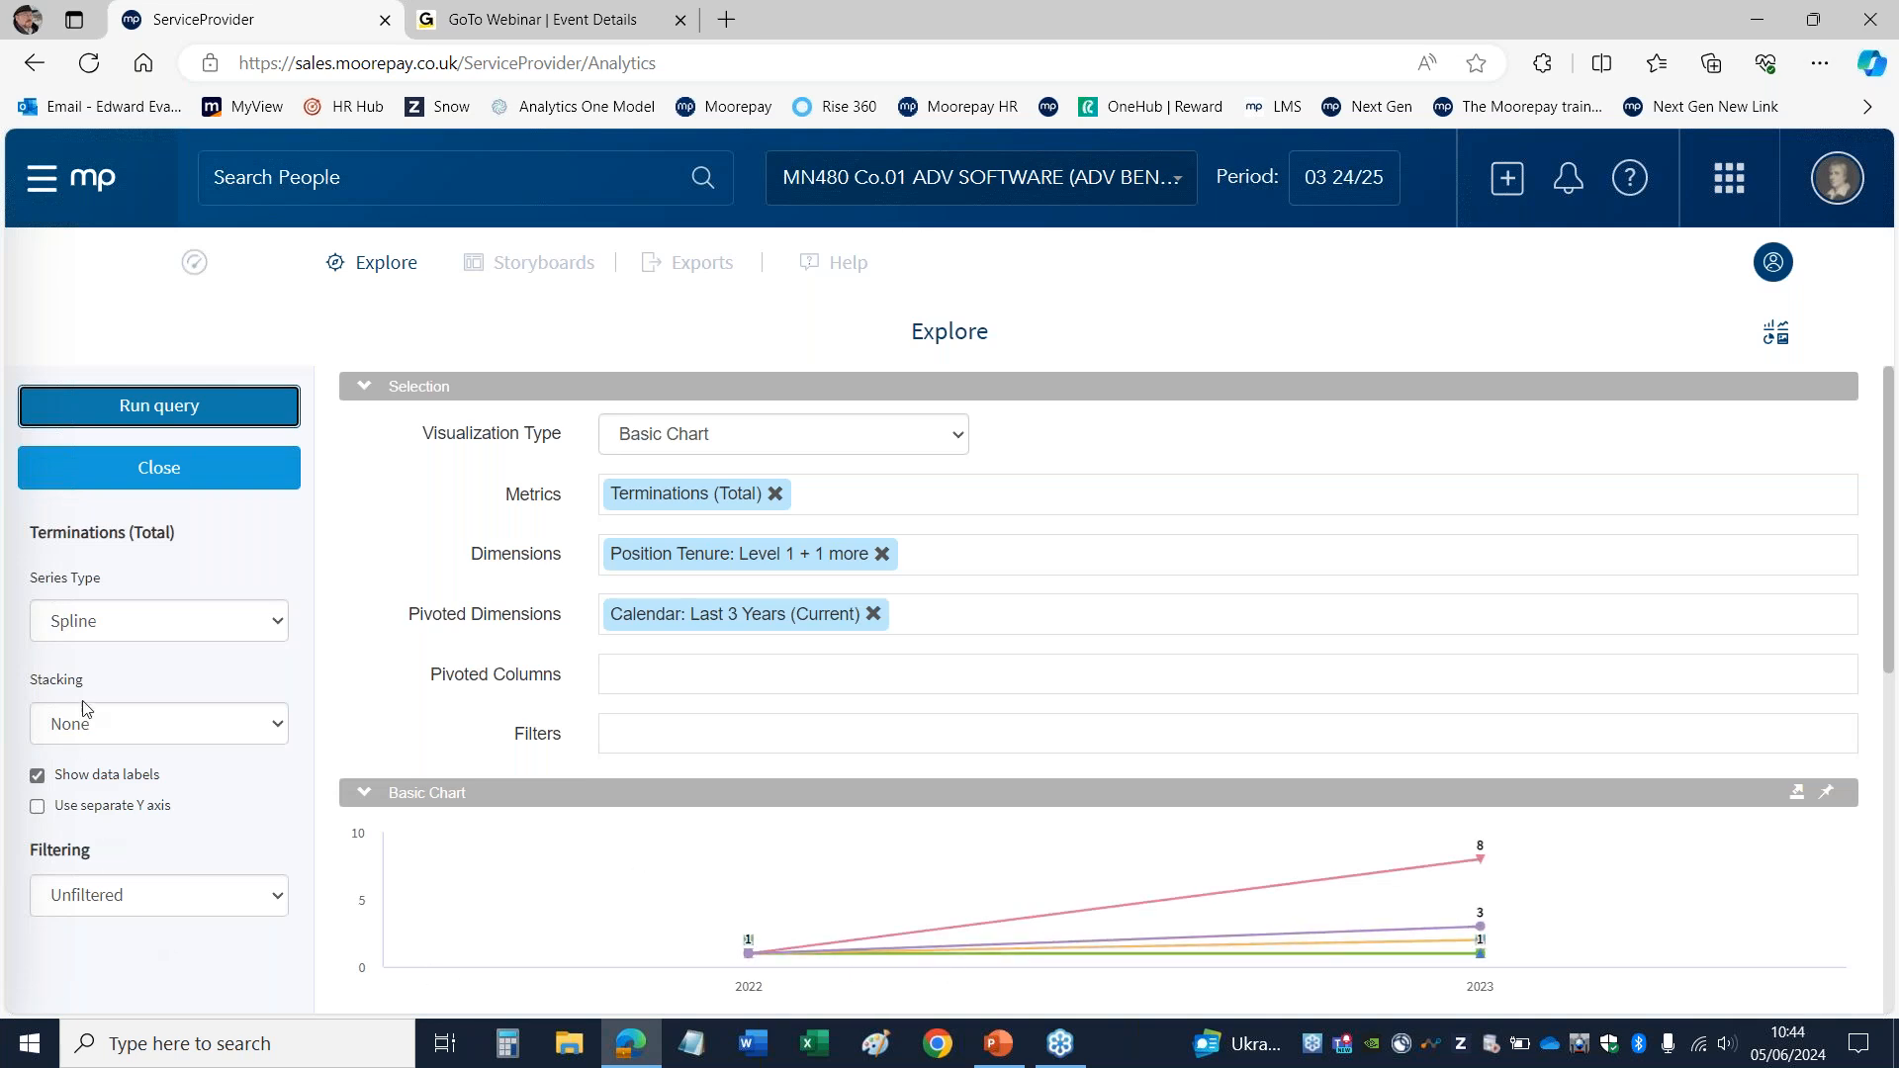
Step: Try the AreaSpline series type for Terminations (Total), and set the series type back to Column
{"action": "left_click", "coordinate": [89, 631]}
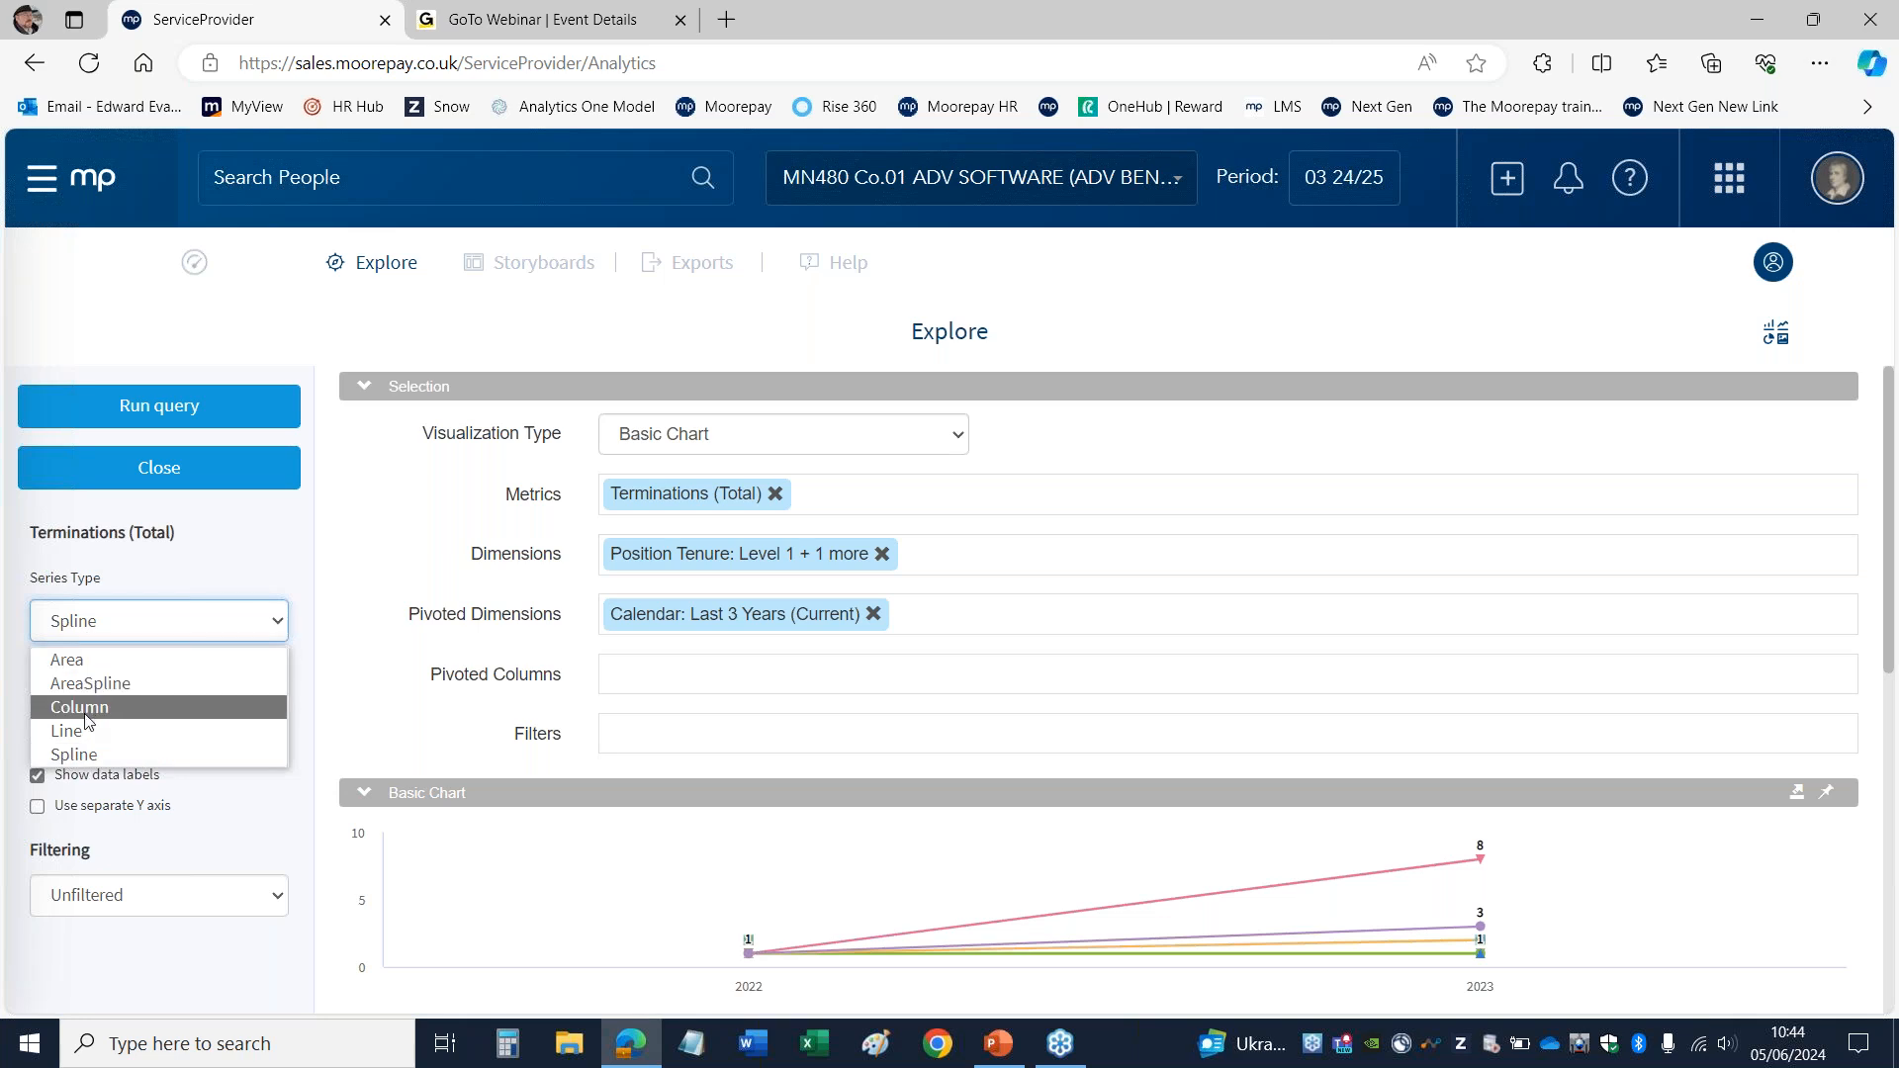
{"action": "left_click", "coordinate": [81, 682]}
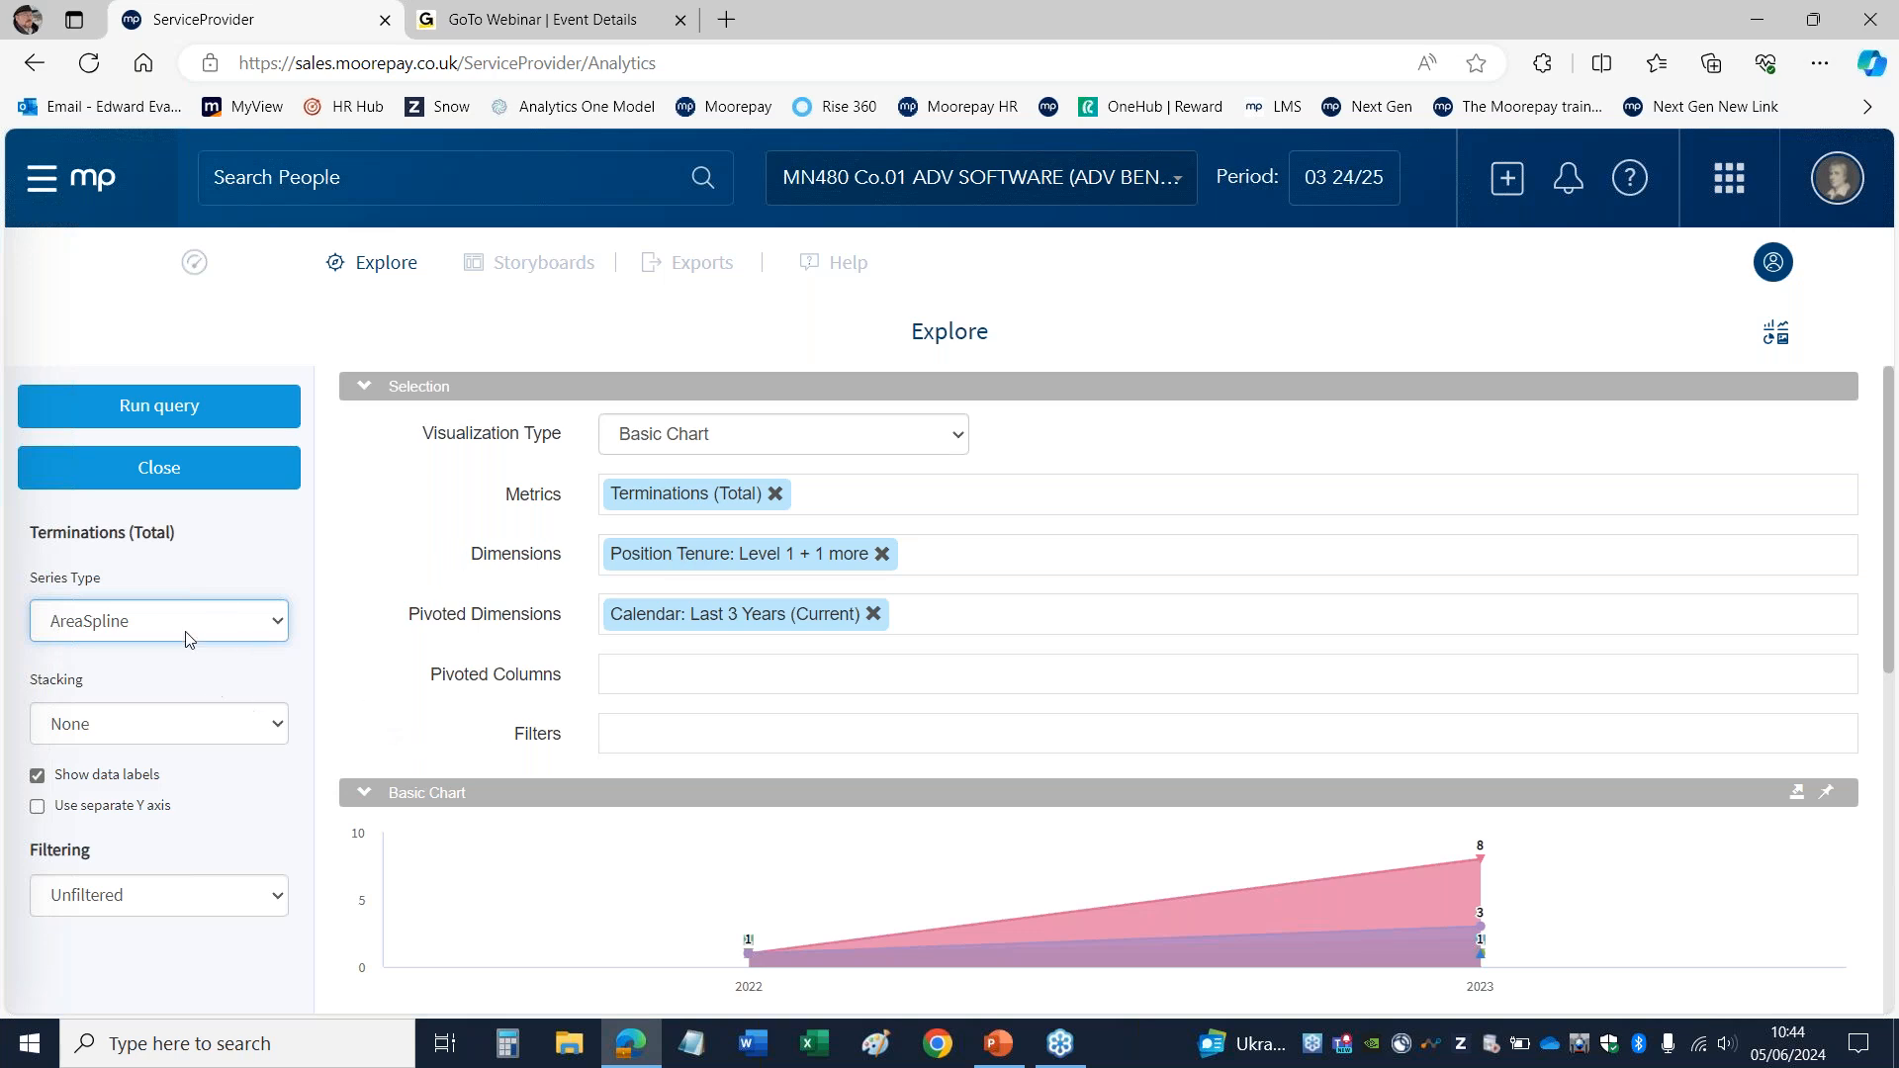
{"action": "left_click", "coordinate": [92, 613]}
{"action": "left_click", "coordinate": [79, 706]}
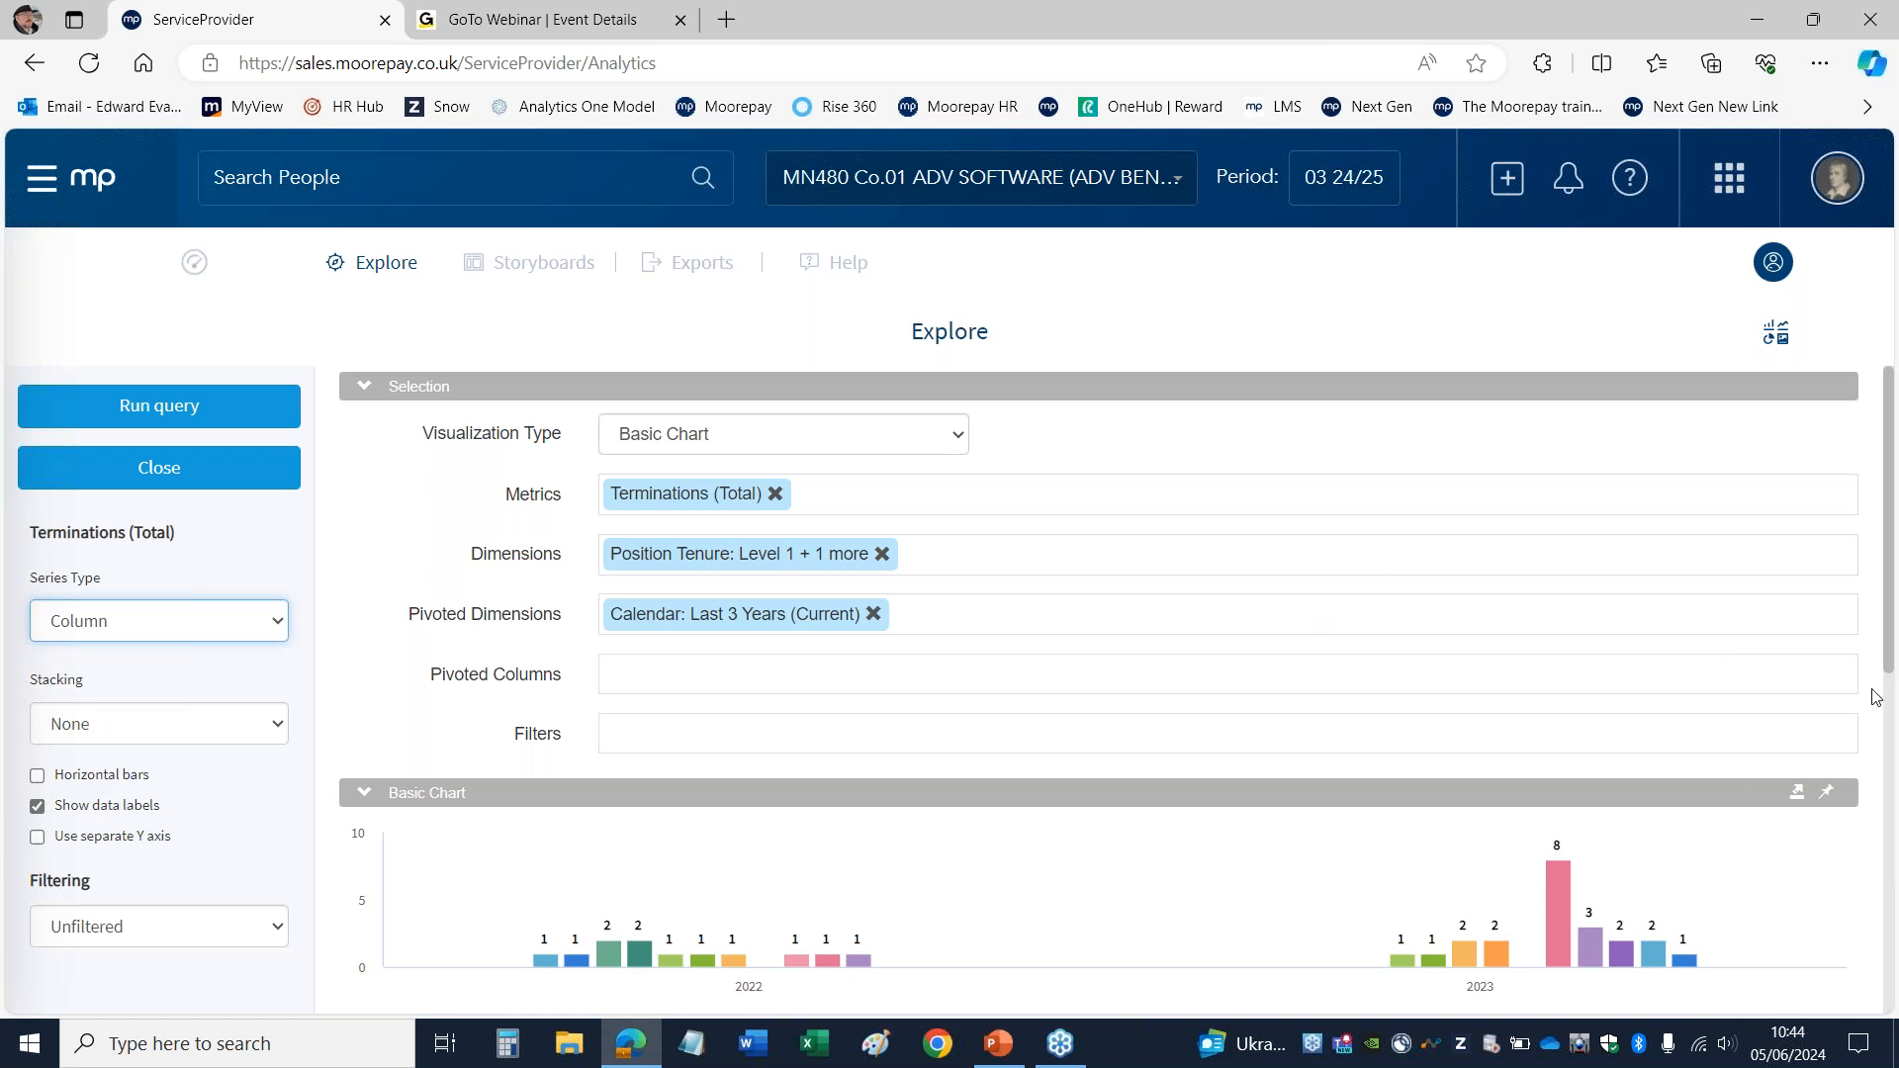
Step: Export the terminations results table, view the downloaded CSV file in Excel, and close the file and the export notice
{"action": "left_click", "coordinate": [1871, 172]}
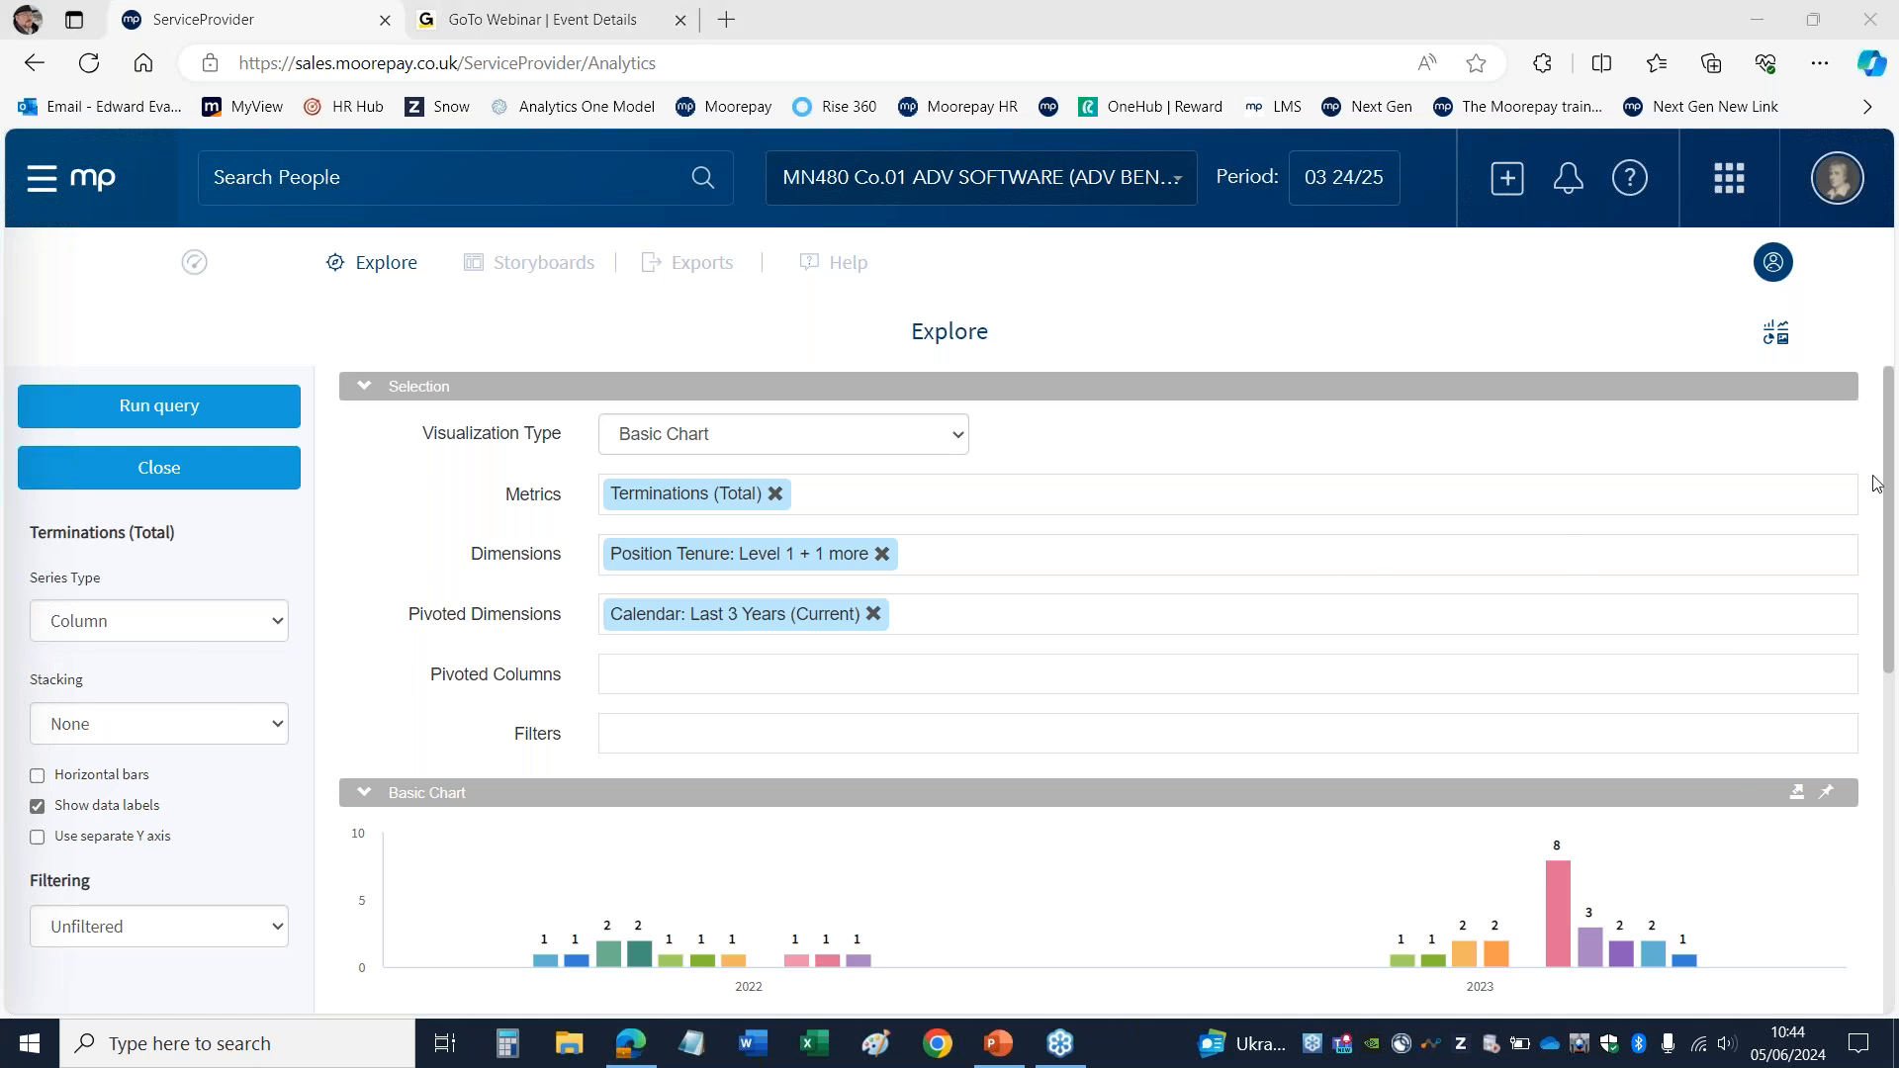
{"action": "left_click_drag", "start_coordinate": [1887, 482], "coordinate": [1897, 711]}
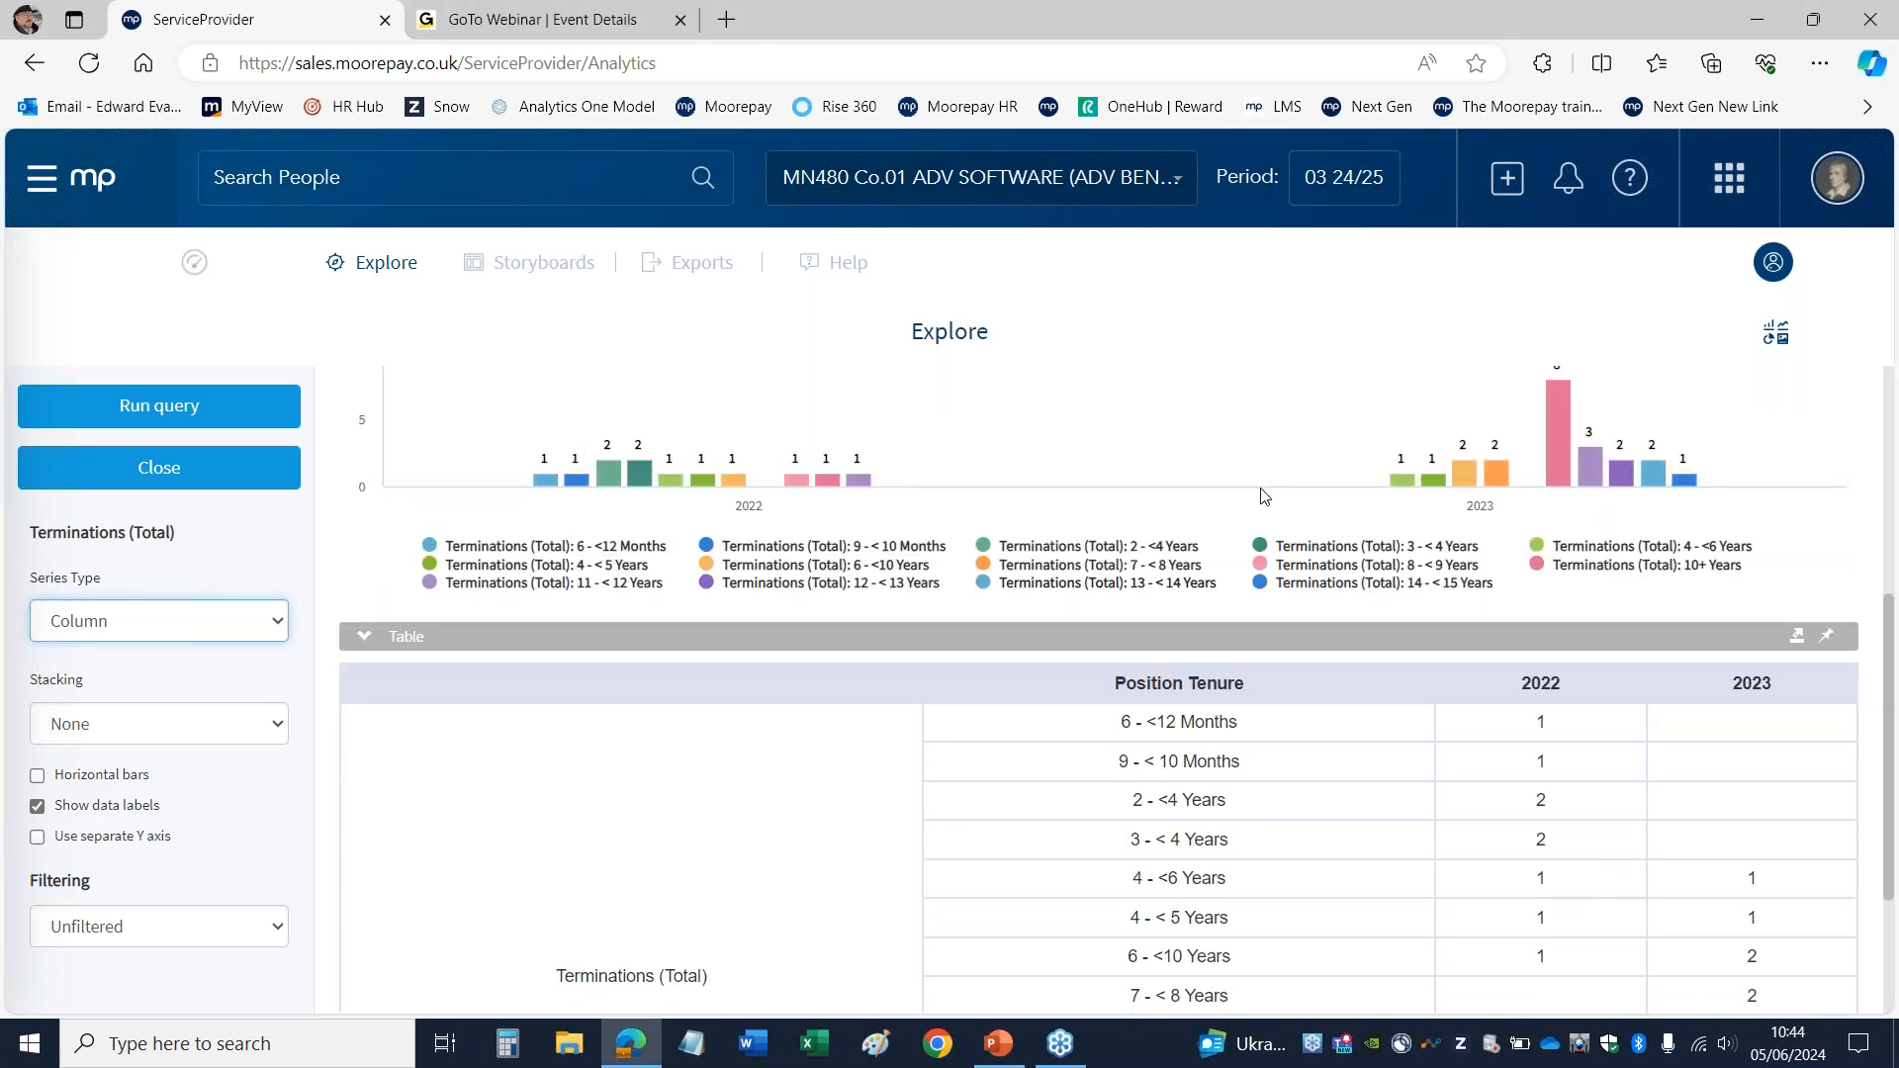
{"action": "left_click_drag", "start_coordinate": [1888, 677], "coordinate": [1892, 782]}
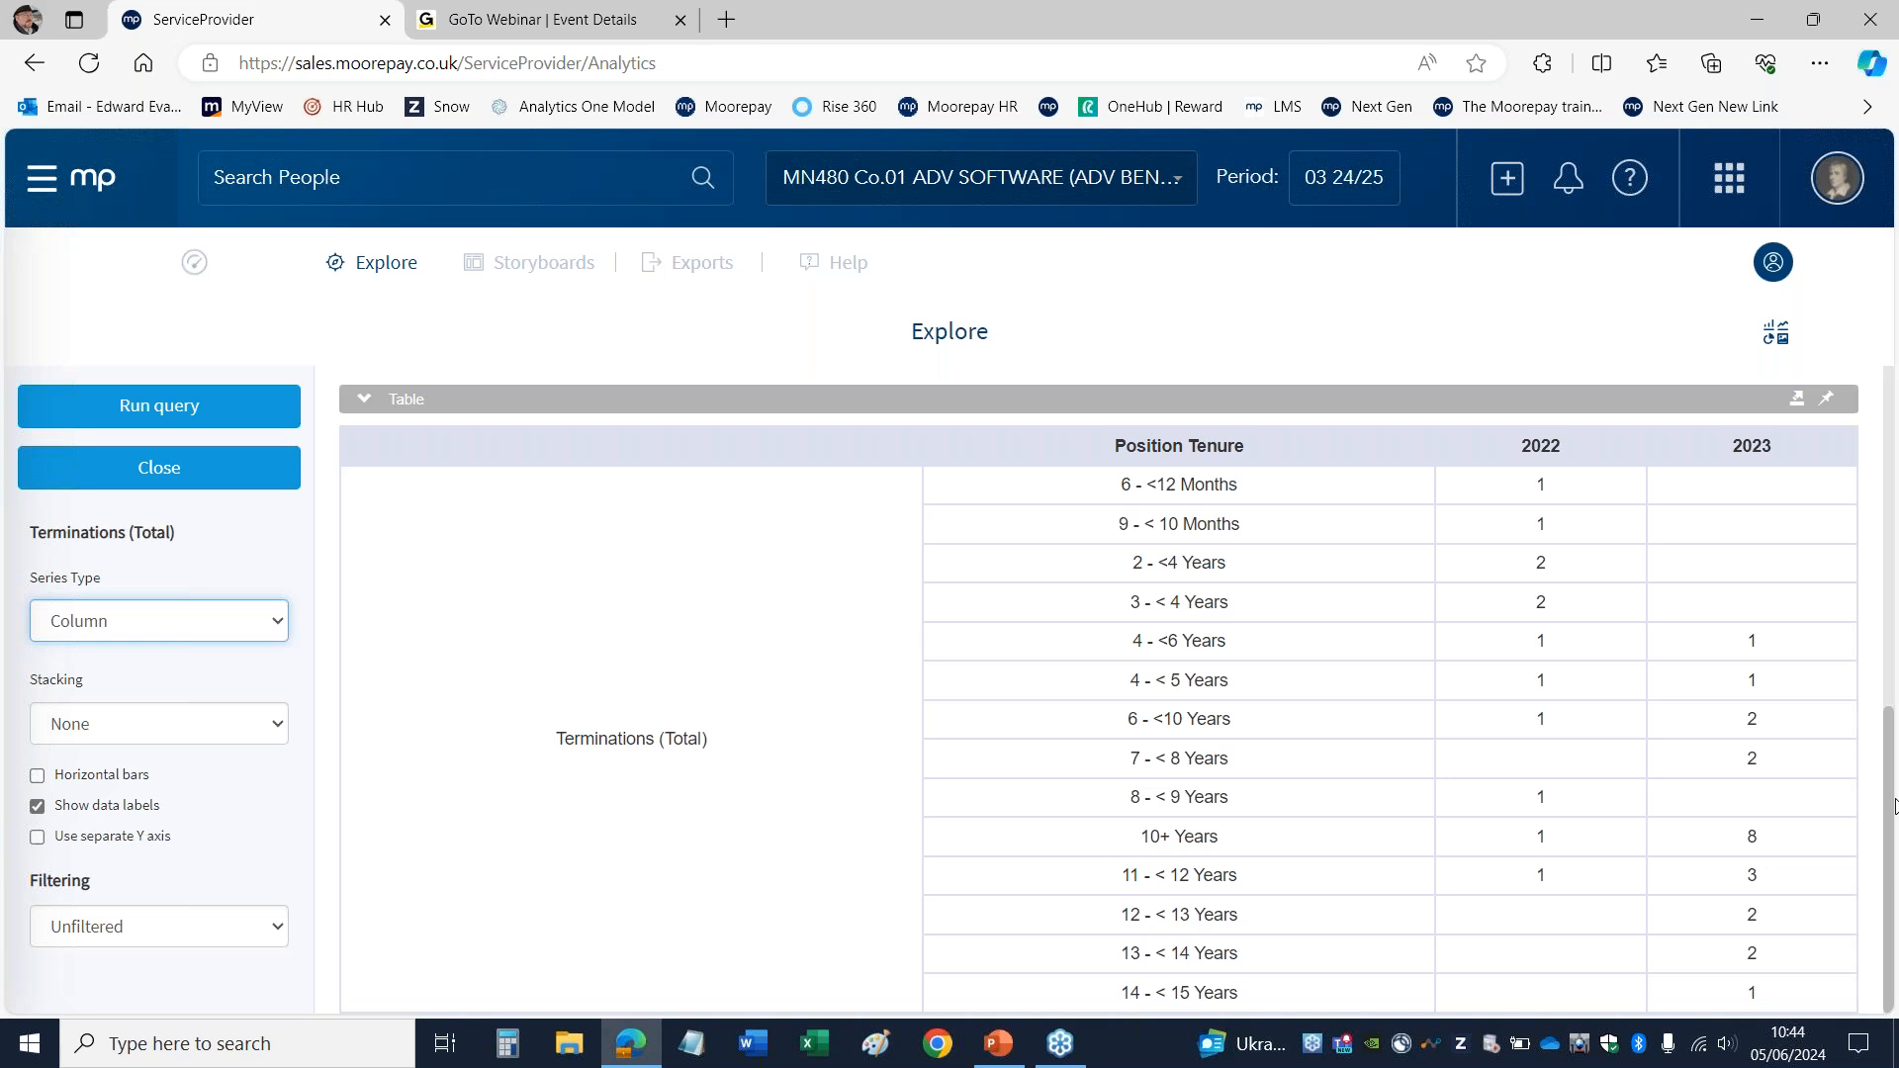
{"action": "left_click_drag", "start_coordinate": [1894, 807], "coordinate": [1804, 670]}
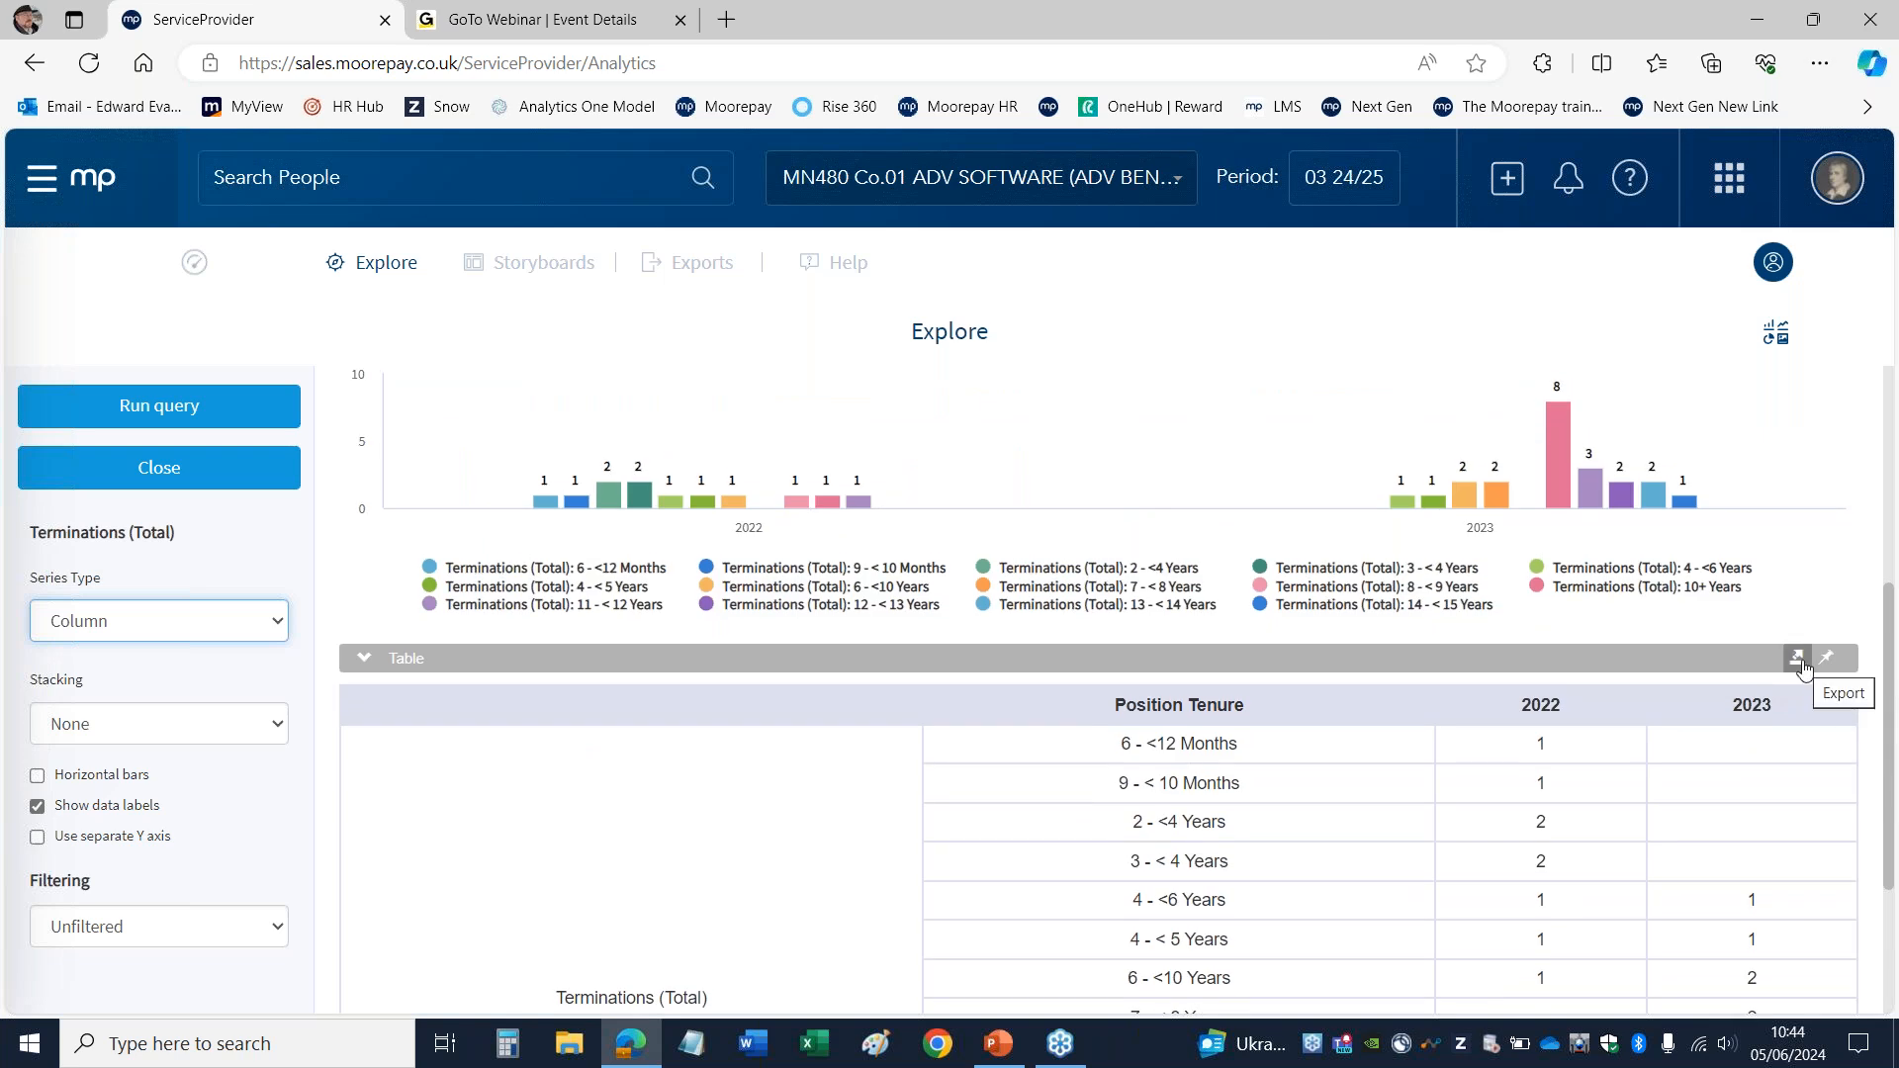
{"action": "left_click", "coordinate": [1798, 660]}
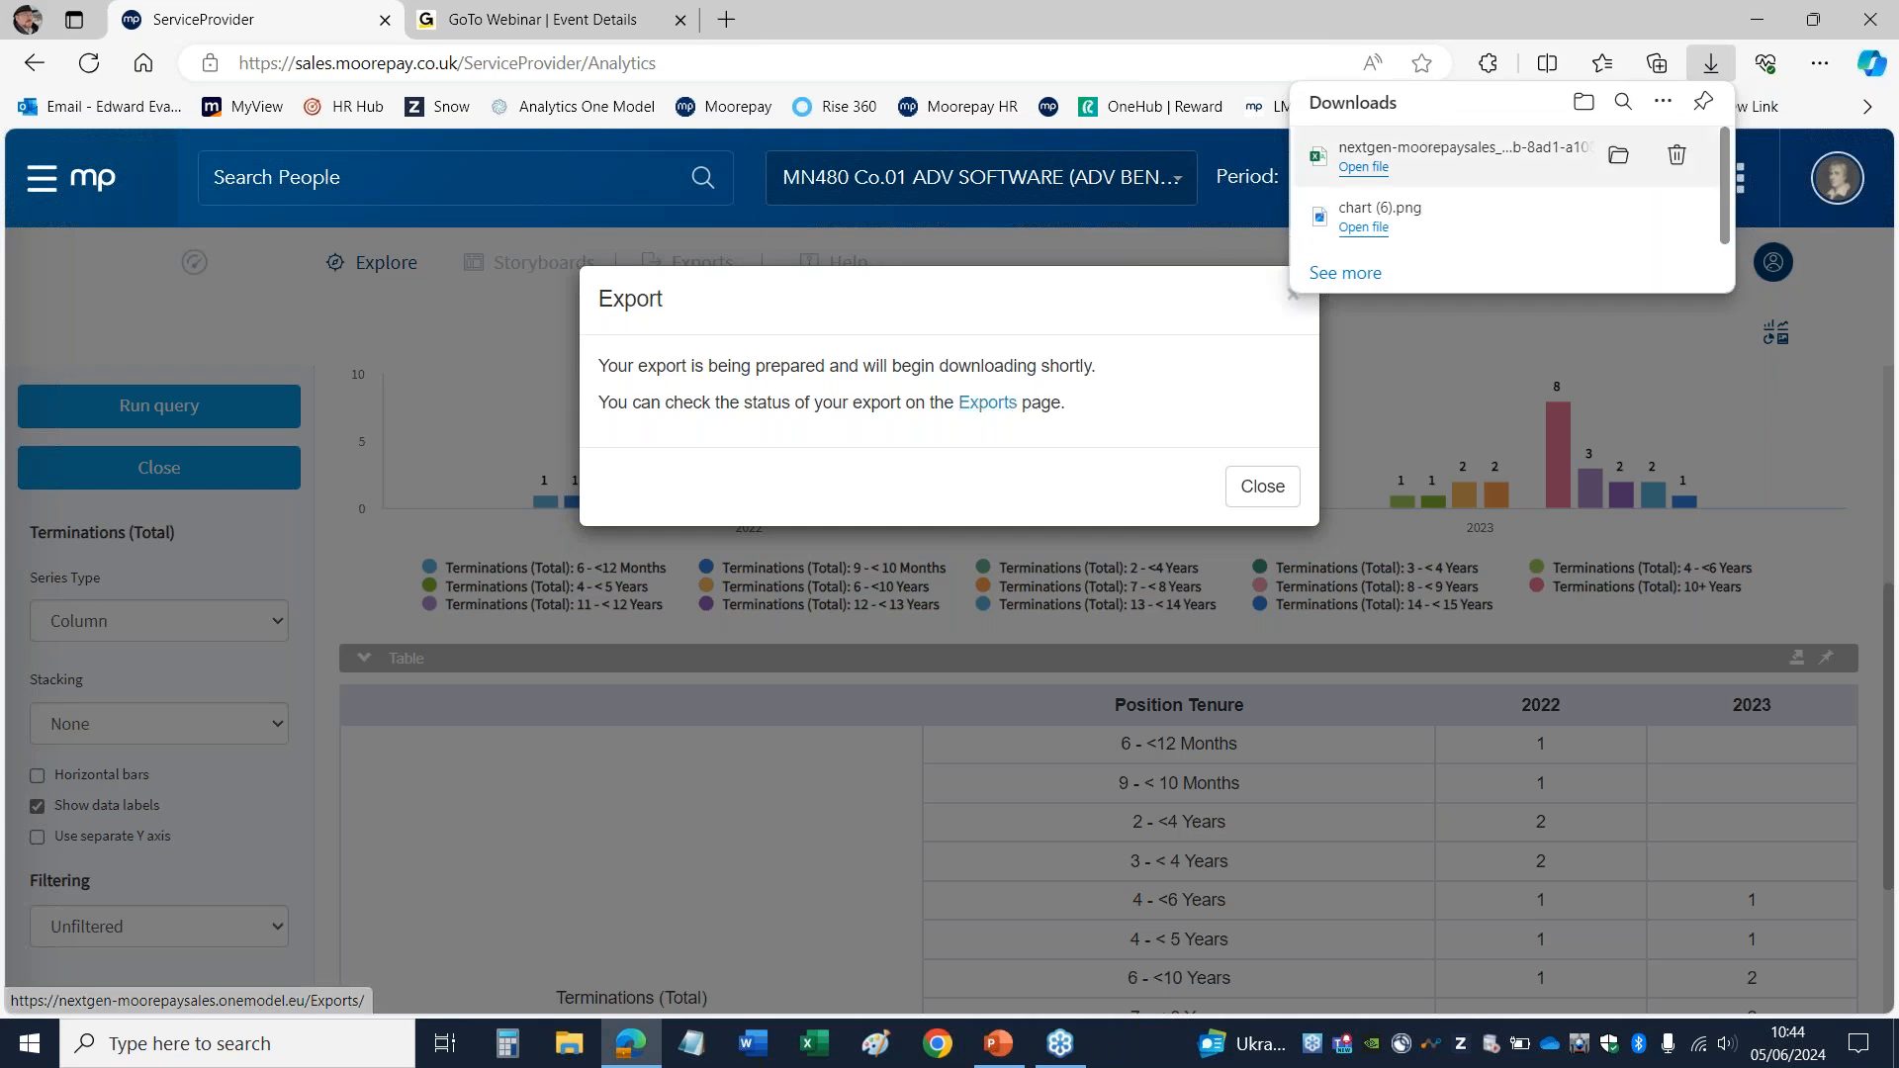
{"action": "left_click", "coordinate": [1499, 169]}
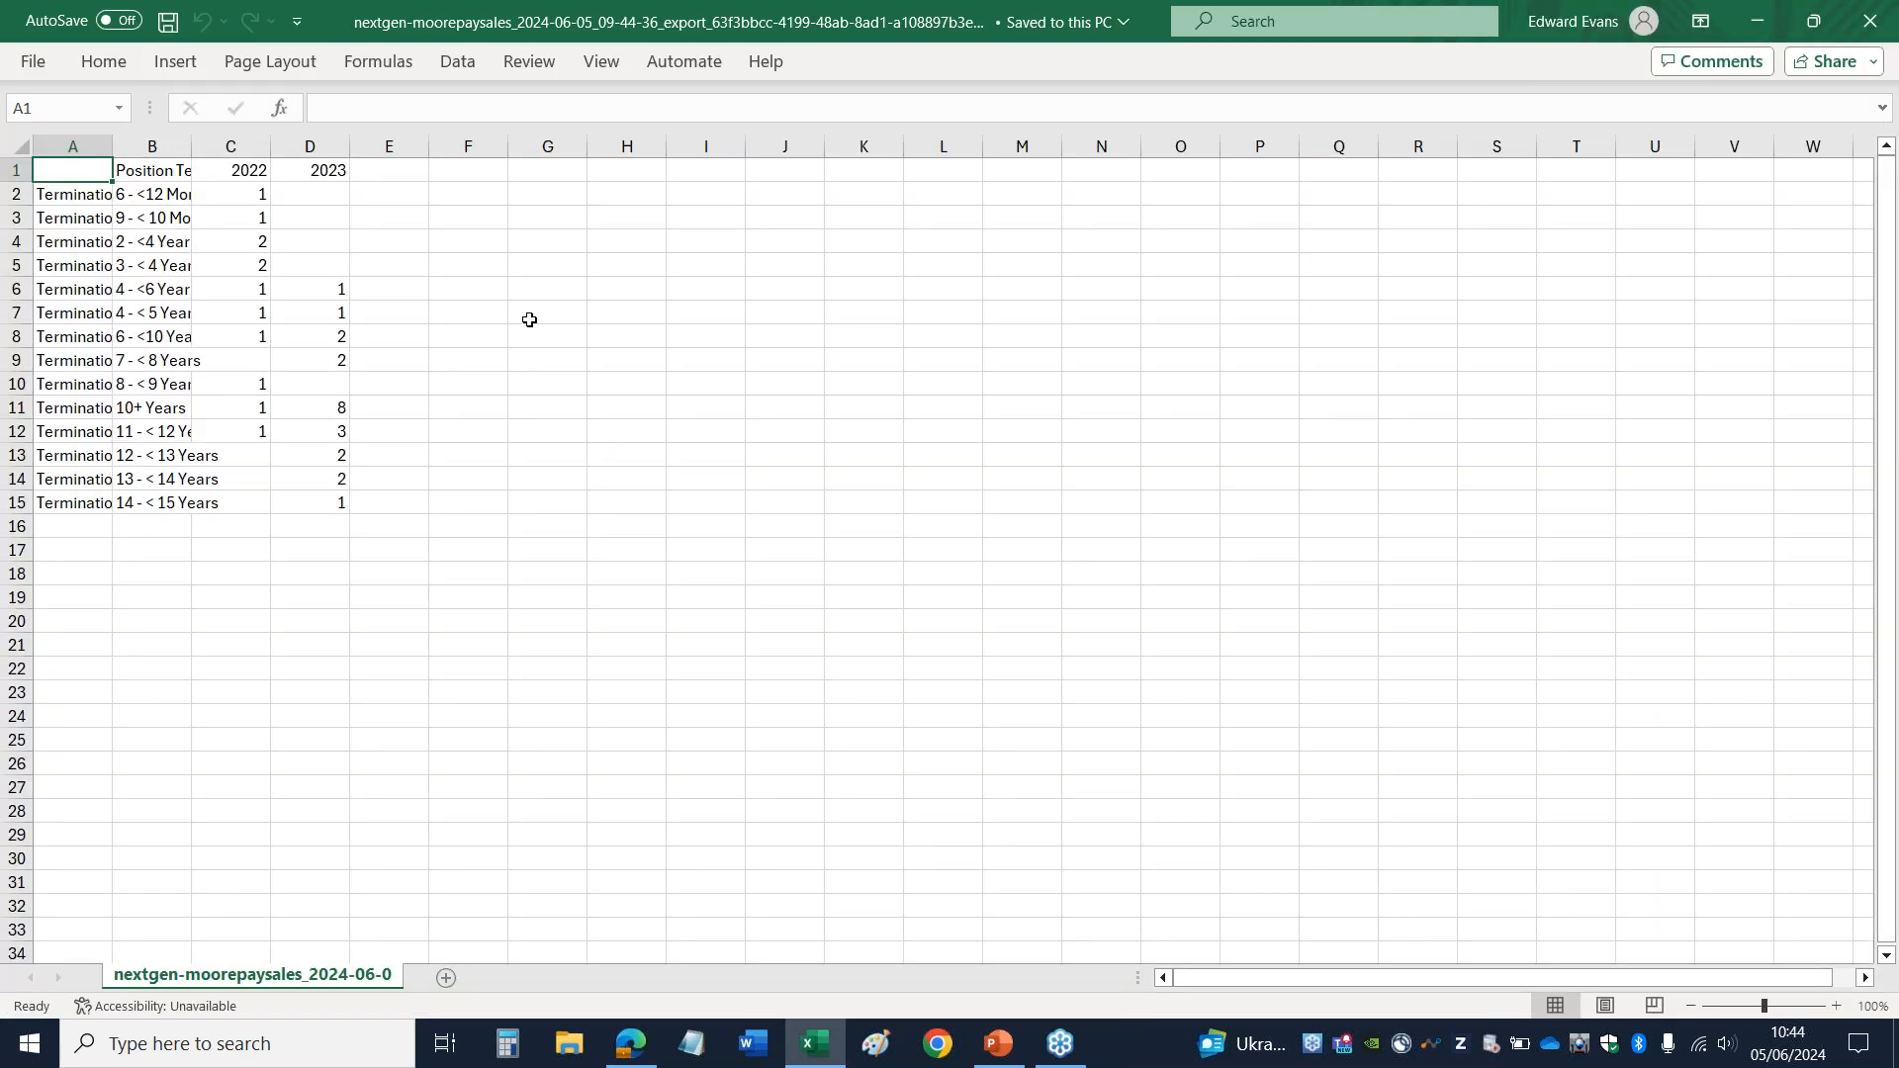
{"action": "left_click", "coordinate": [1869, 14]}
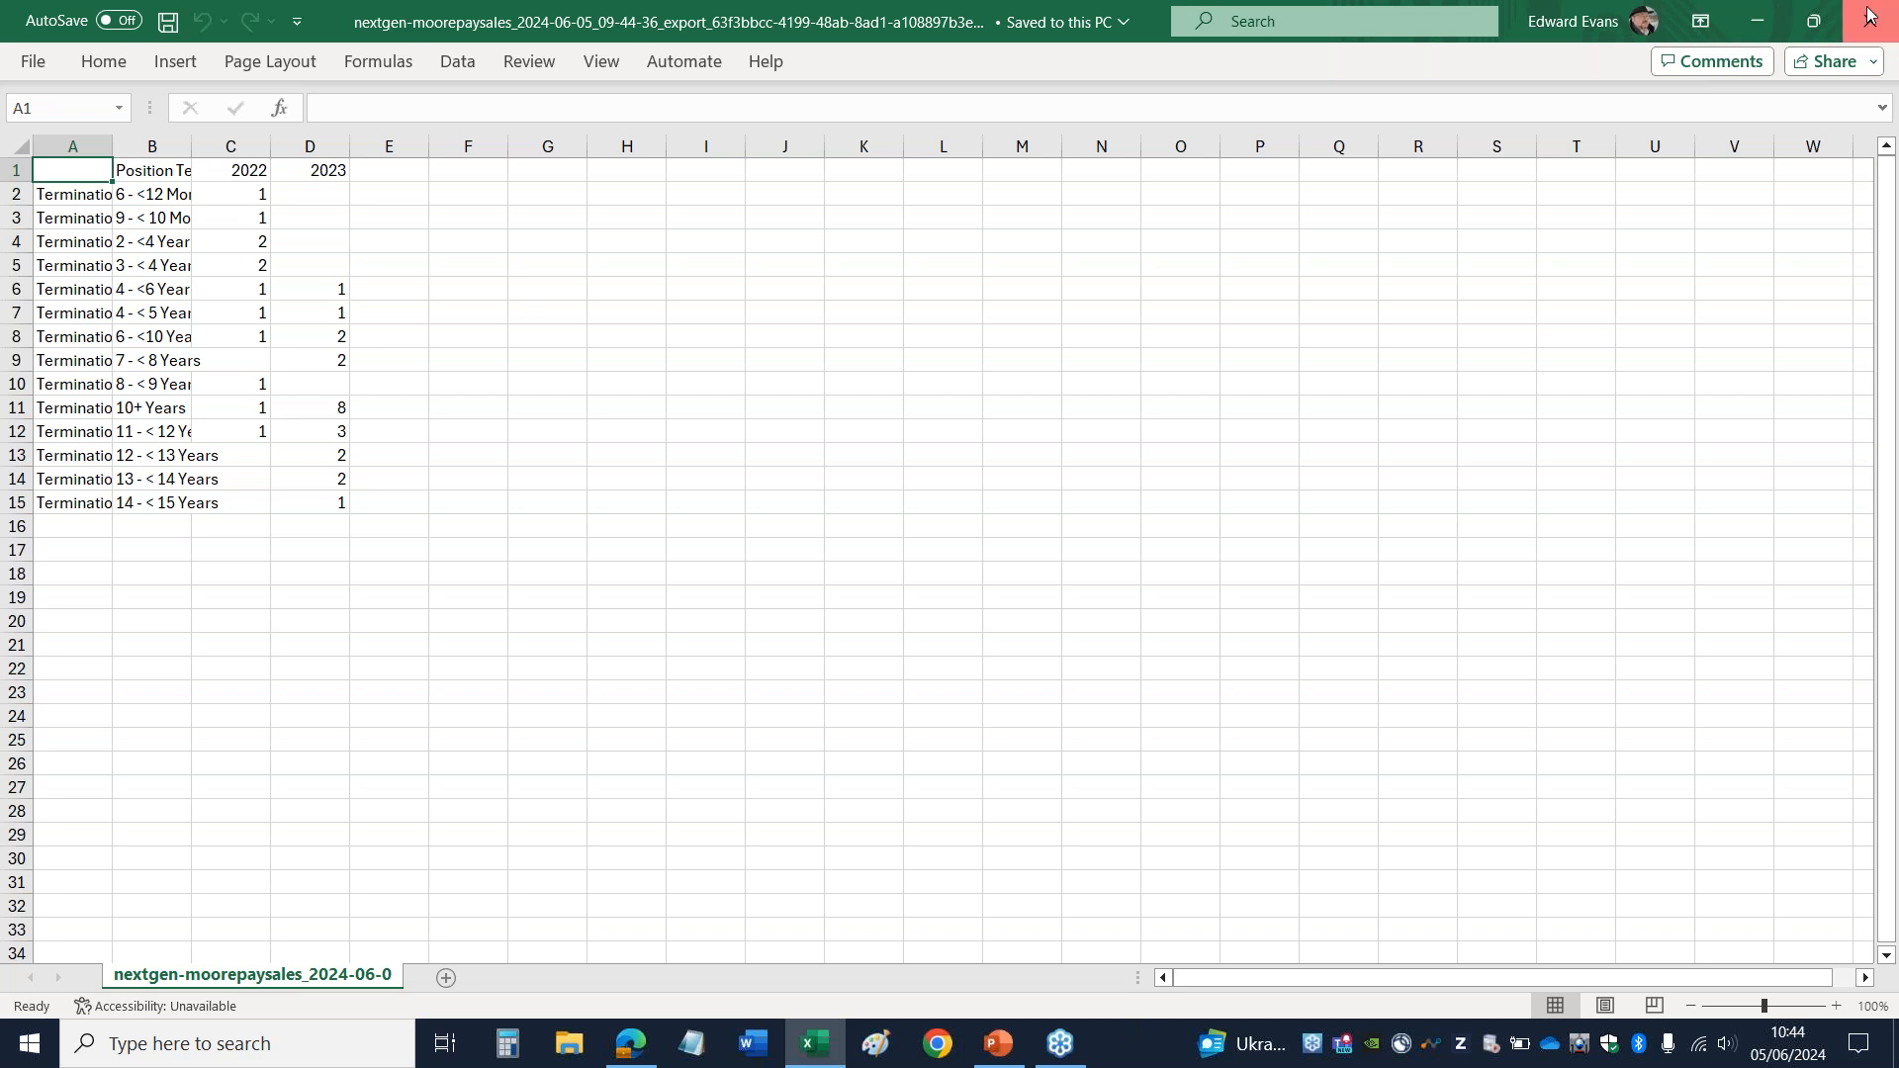
{"action": "left_click", "coordinate": [1261, 485]}
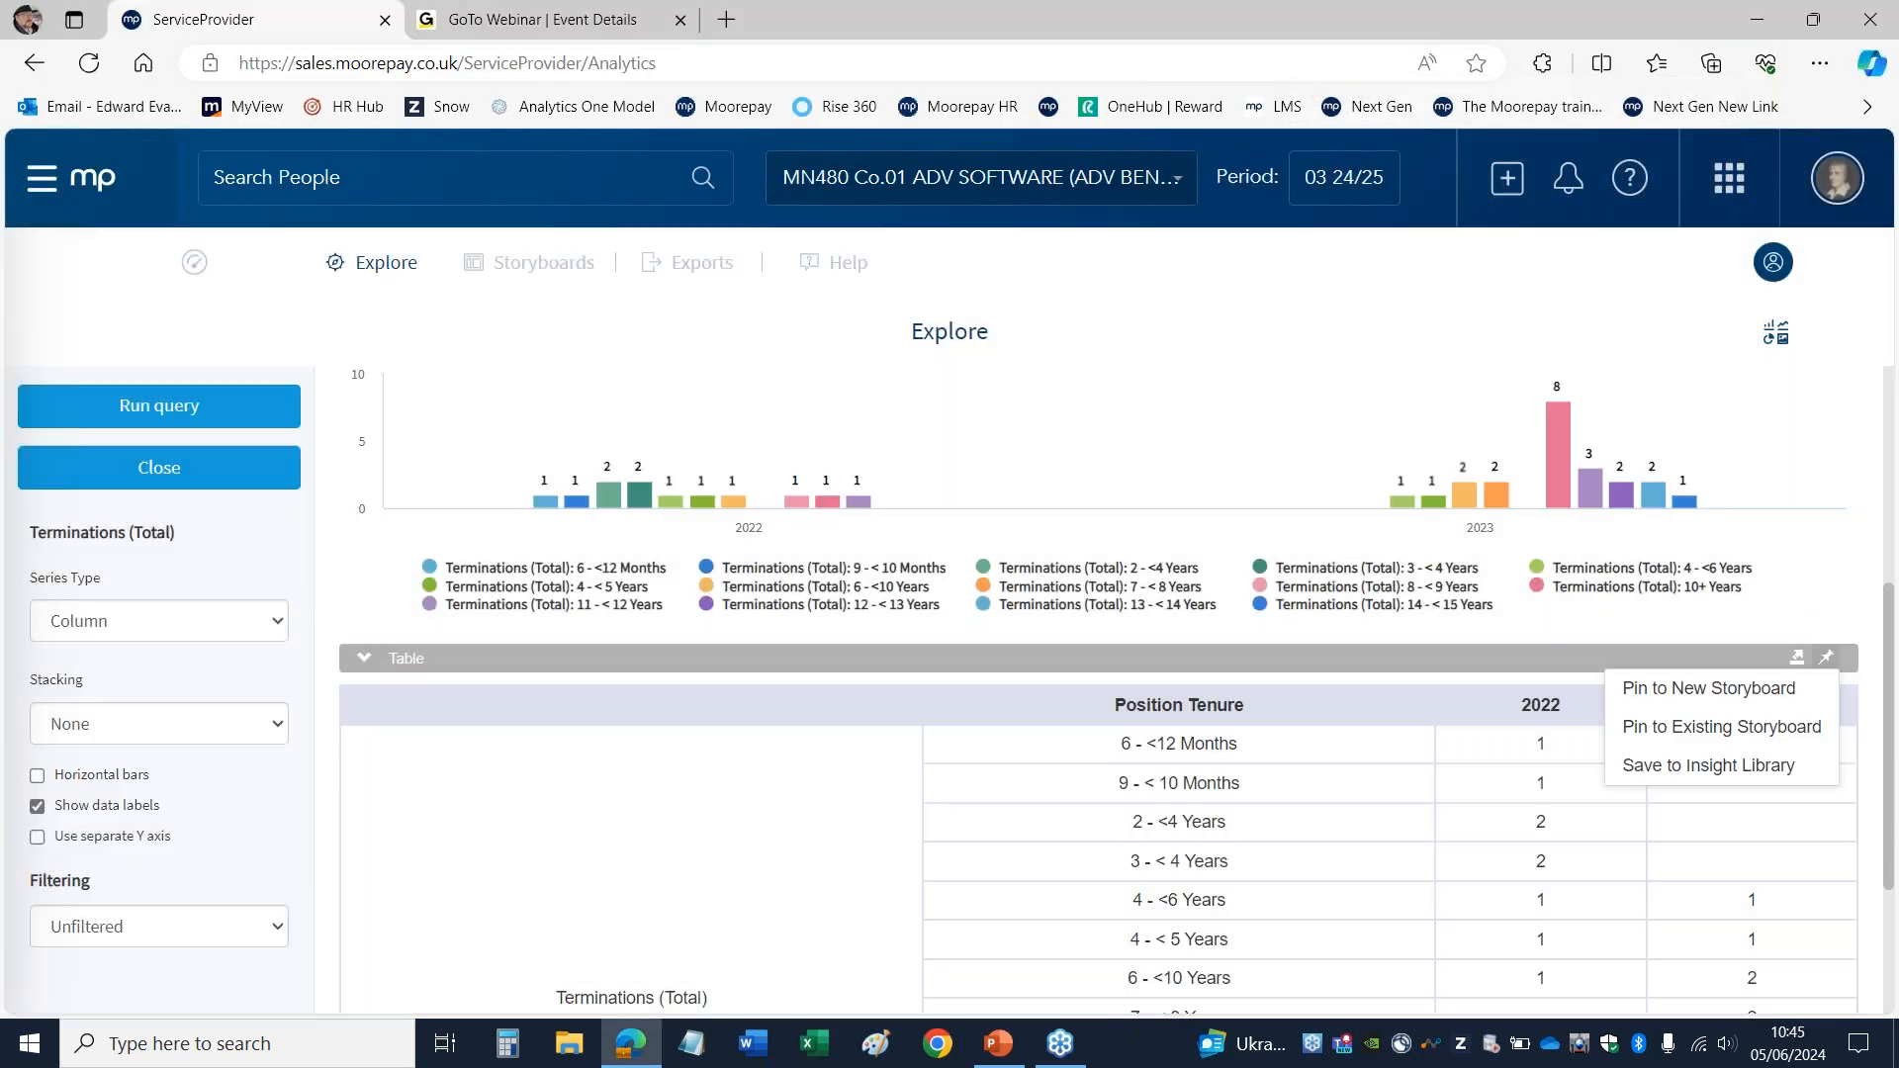
Step: Export the basic chart as a PNG image, open the downloaded picture and close it
{"action": "scroll", "coordinate": [1812, 589], "scroll_direction": "up", "scroll_amount": 3}
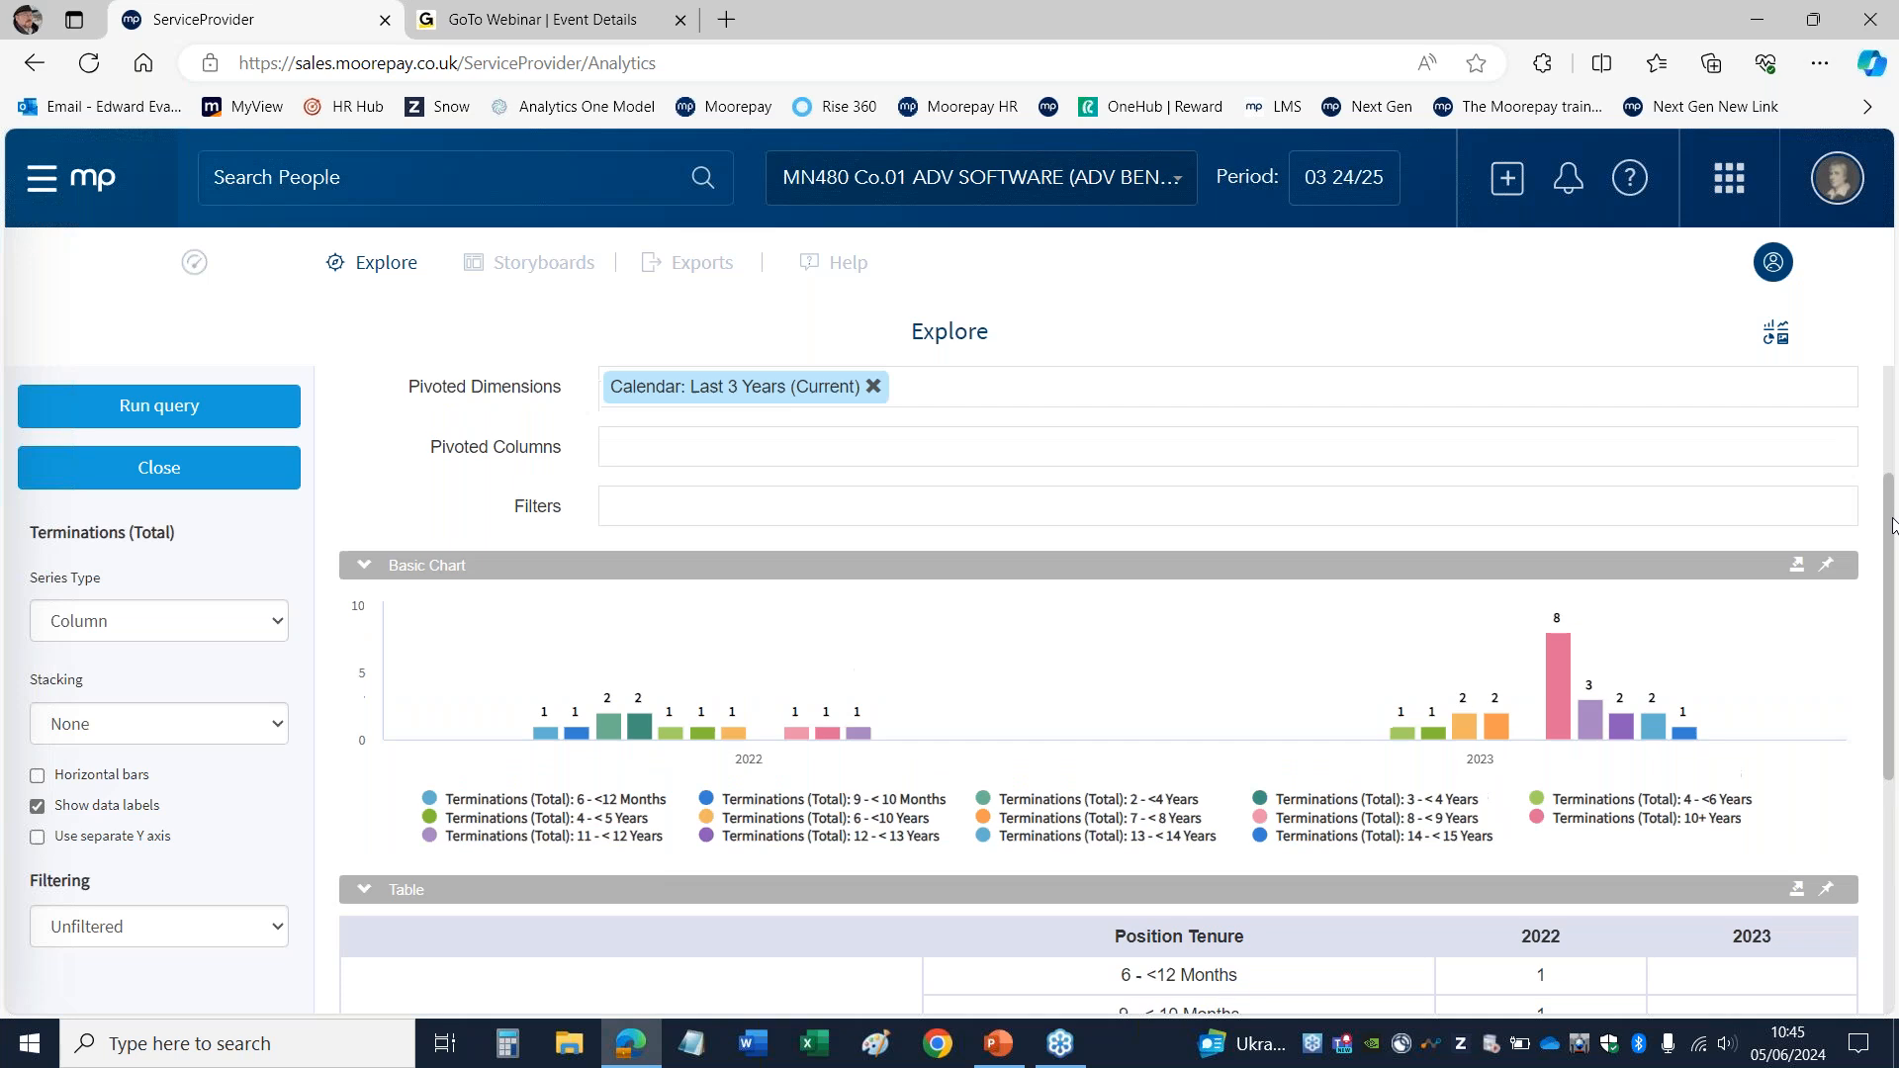
{"action": "left_click", "coordinate": [1797, 571]}
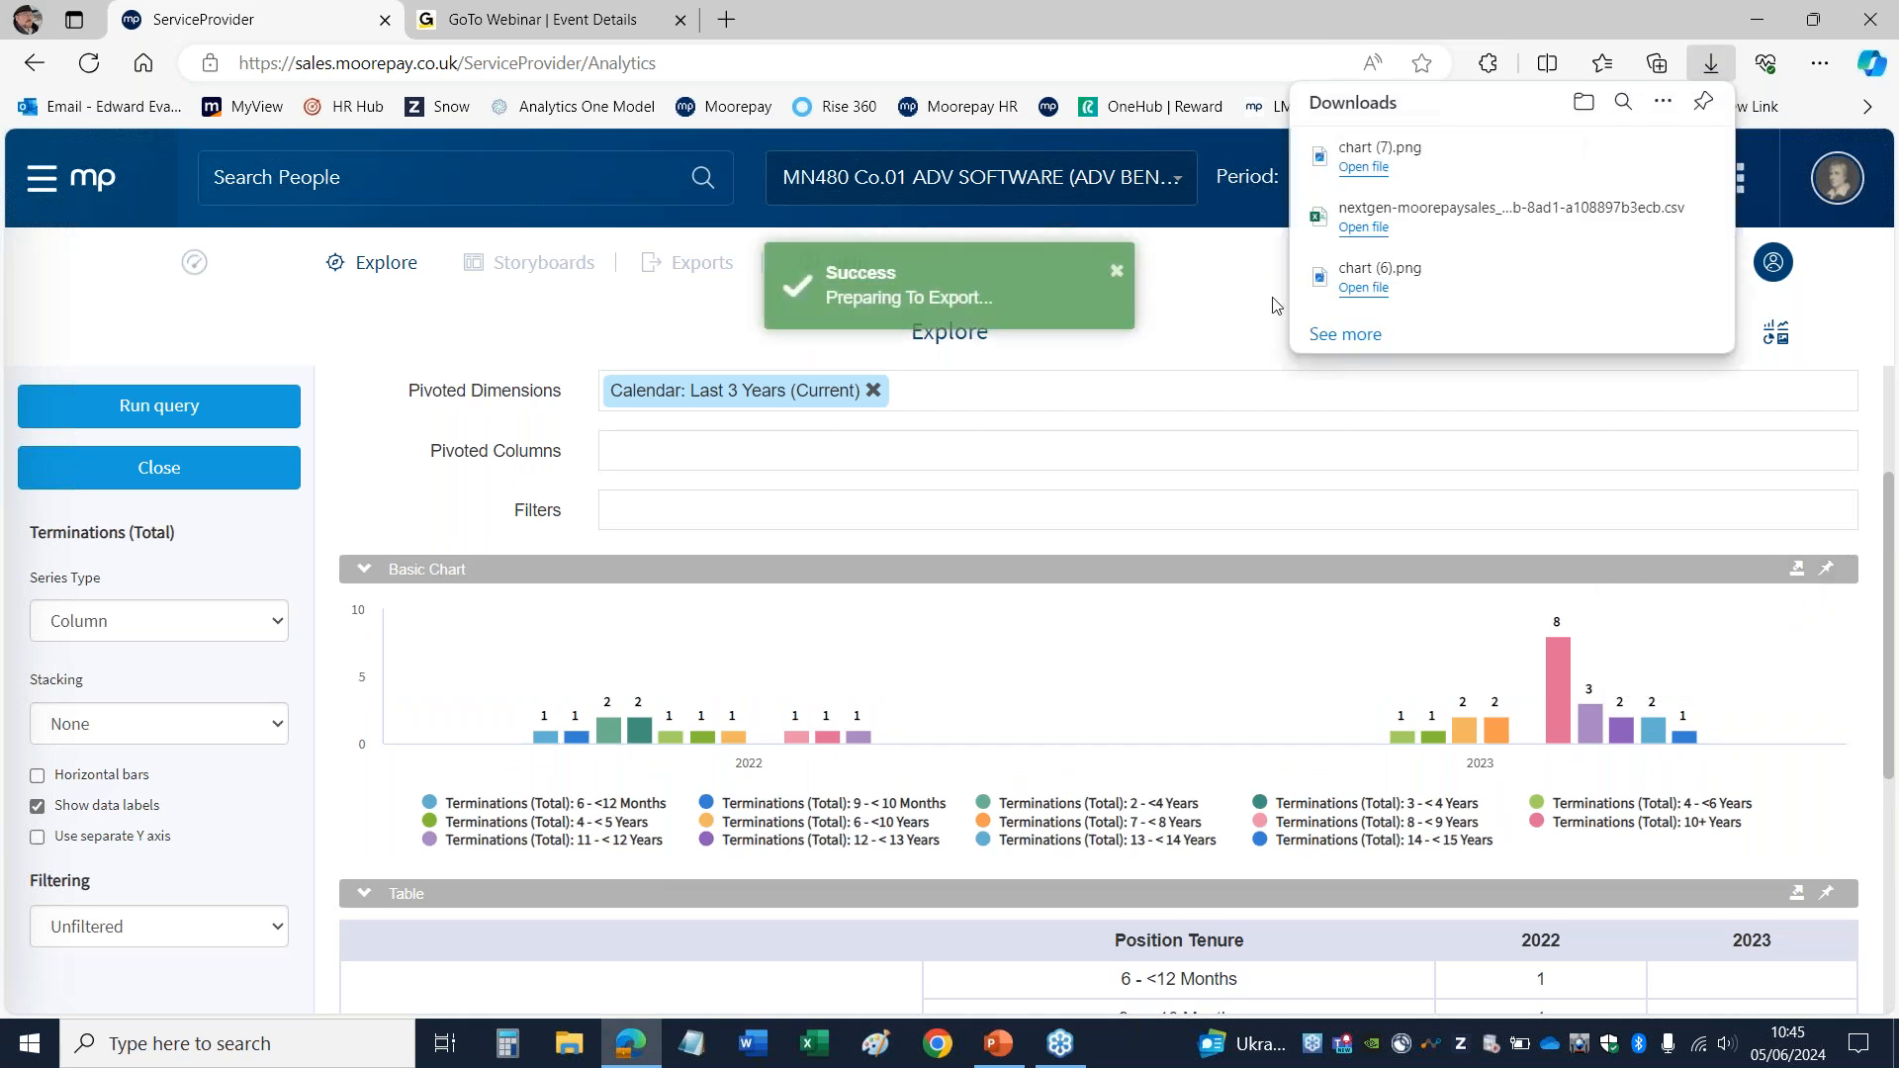
{"action": "left_click", "coordinate": [1351, 156]}
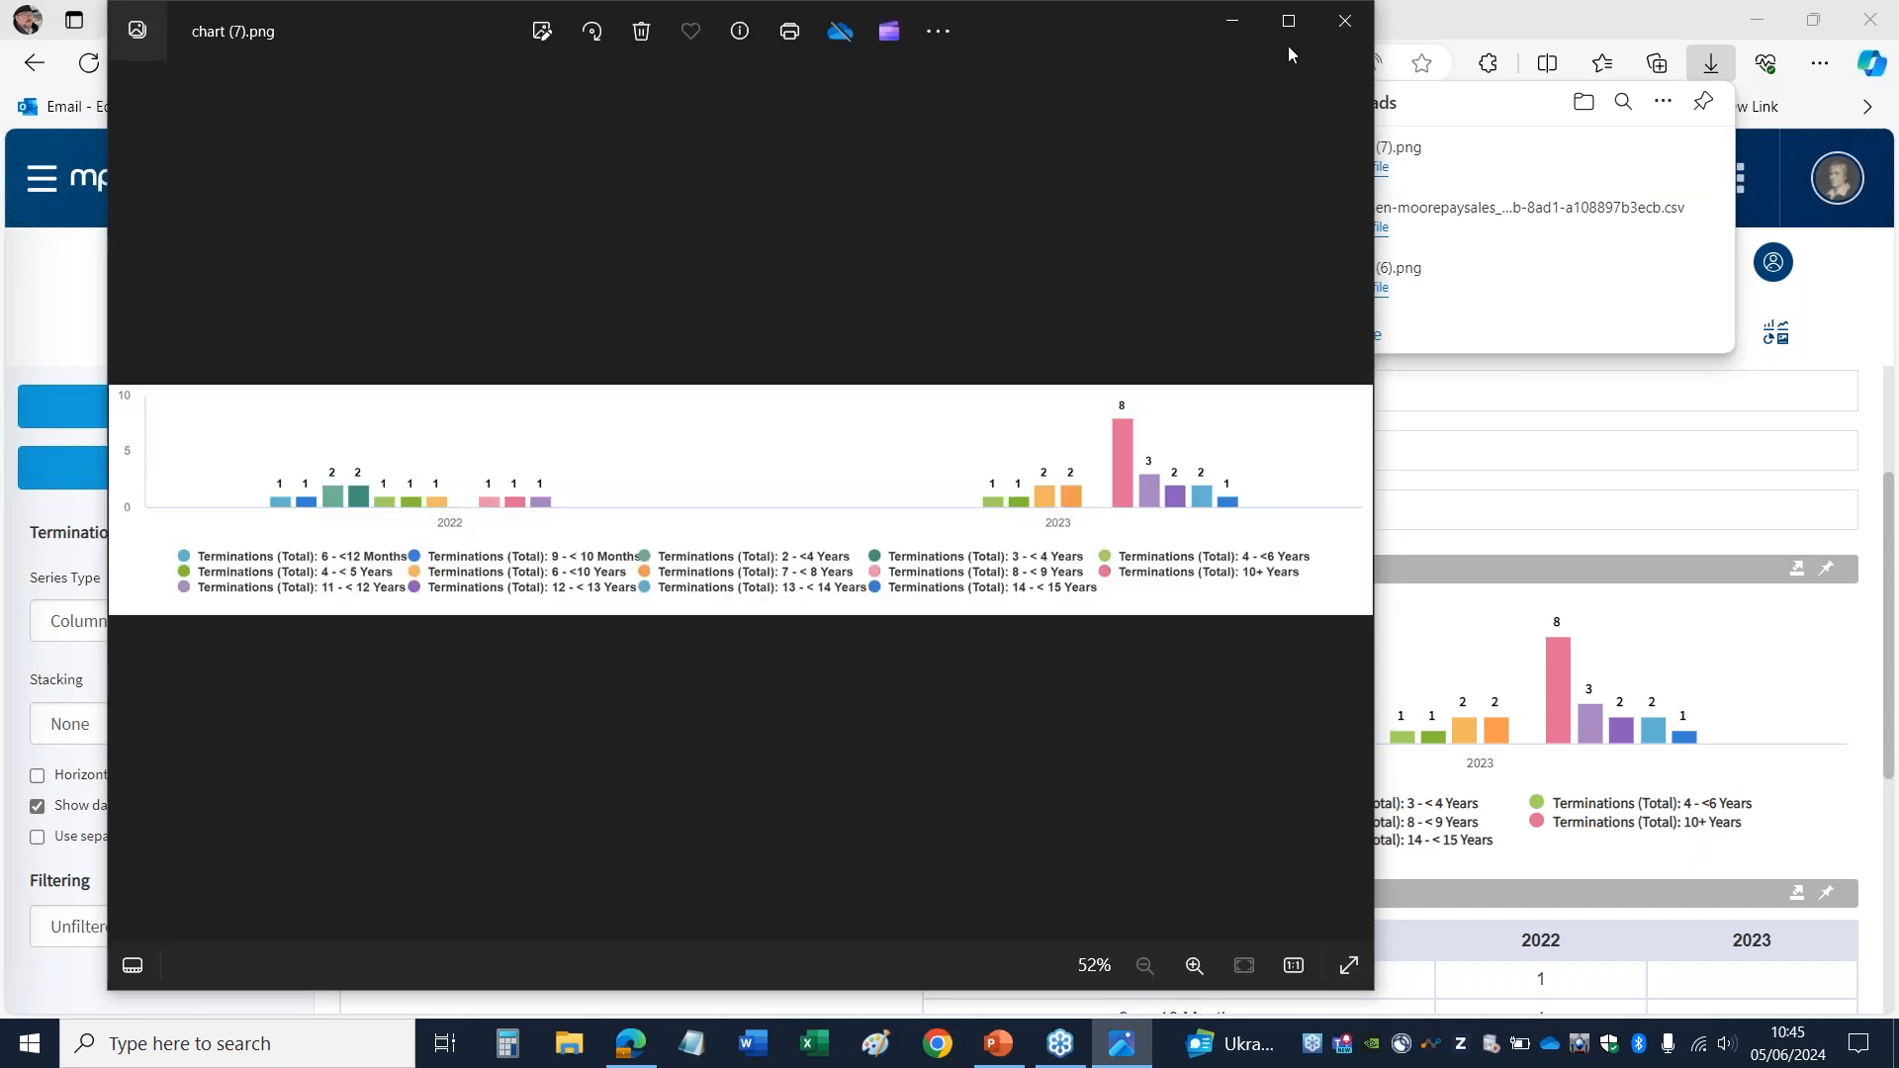
{"action": "left_click", "coordinate": [1348, 17]}
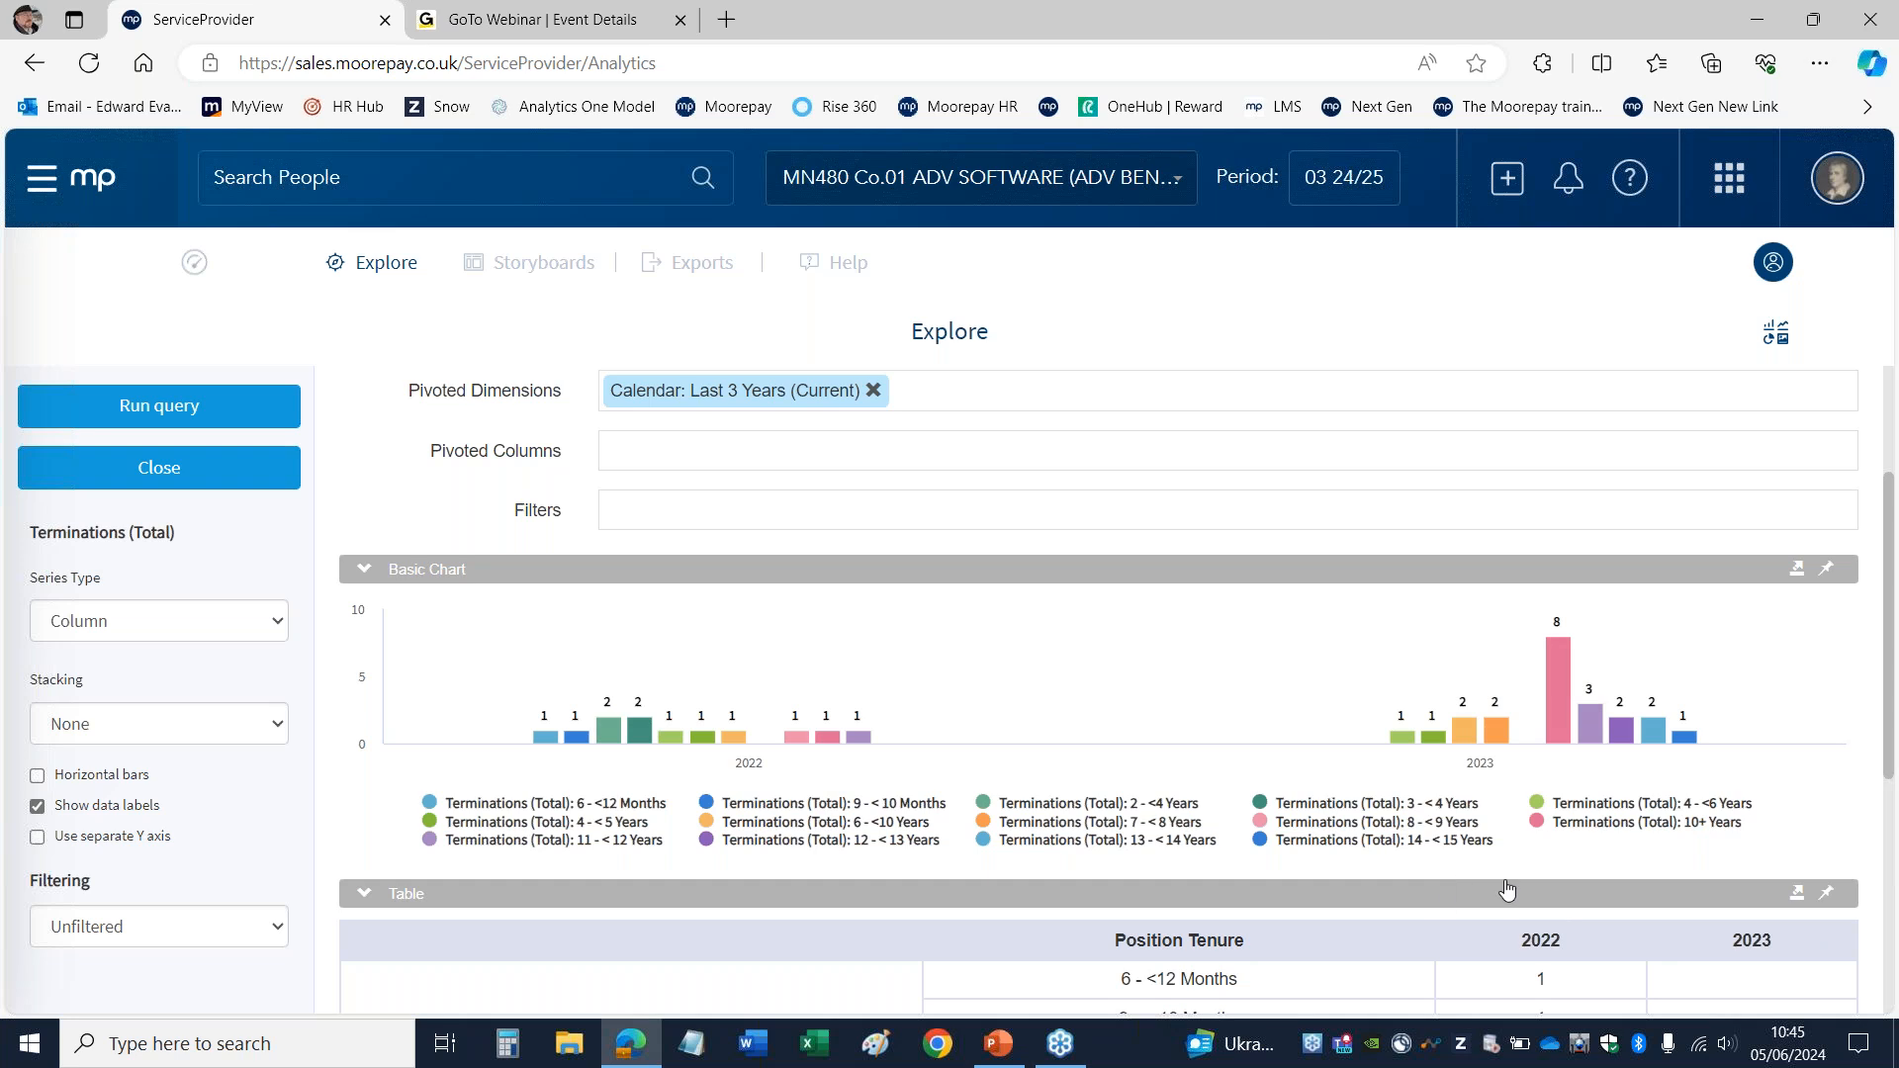
Step: Fill in the form for pinning the basic chart to Page1 of the existing Terminations storyboard with tile title Test01, and cancel it
{"action": "mouse_move", "coordinate": [1890, 752]}
{"action": "left_mouse_down"}
{"action": "mouse_move", "coordinate": [1885, 1009]}
{"action": "mouse_move", "coordinate": [1863, 744]}
{"action": "left_mouse_up"}
{"action": "mouse_move", "coordinate": [1453, 729]}
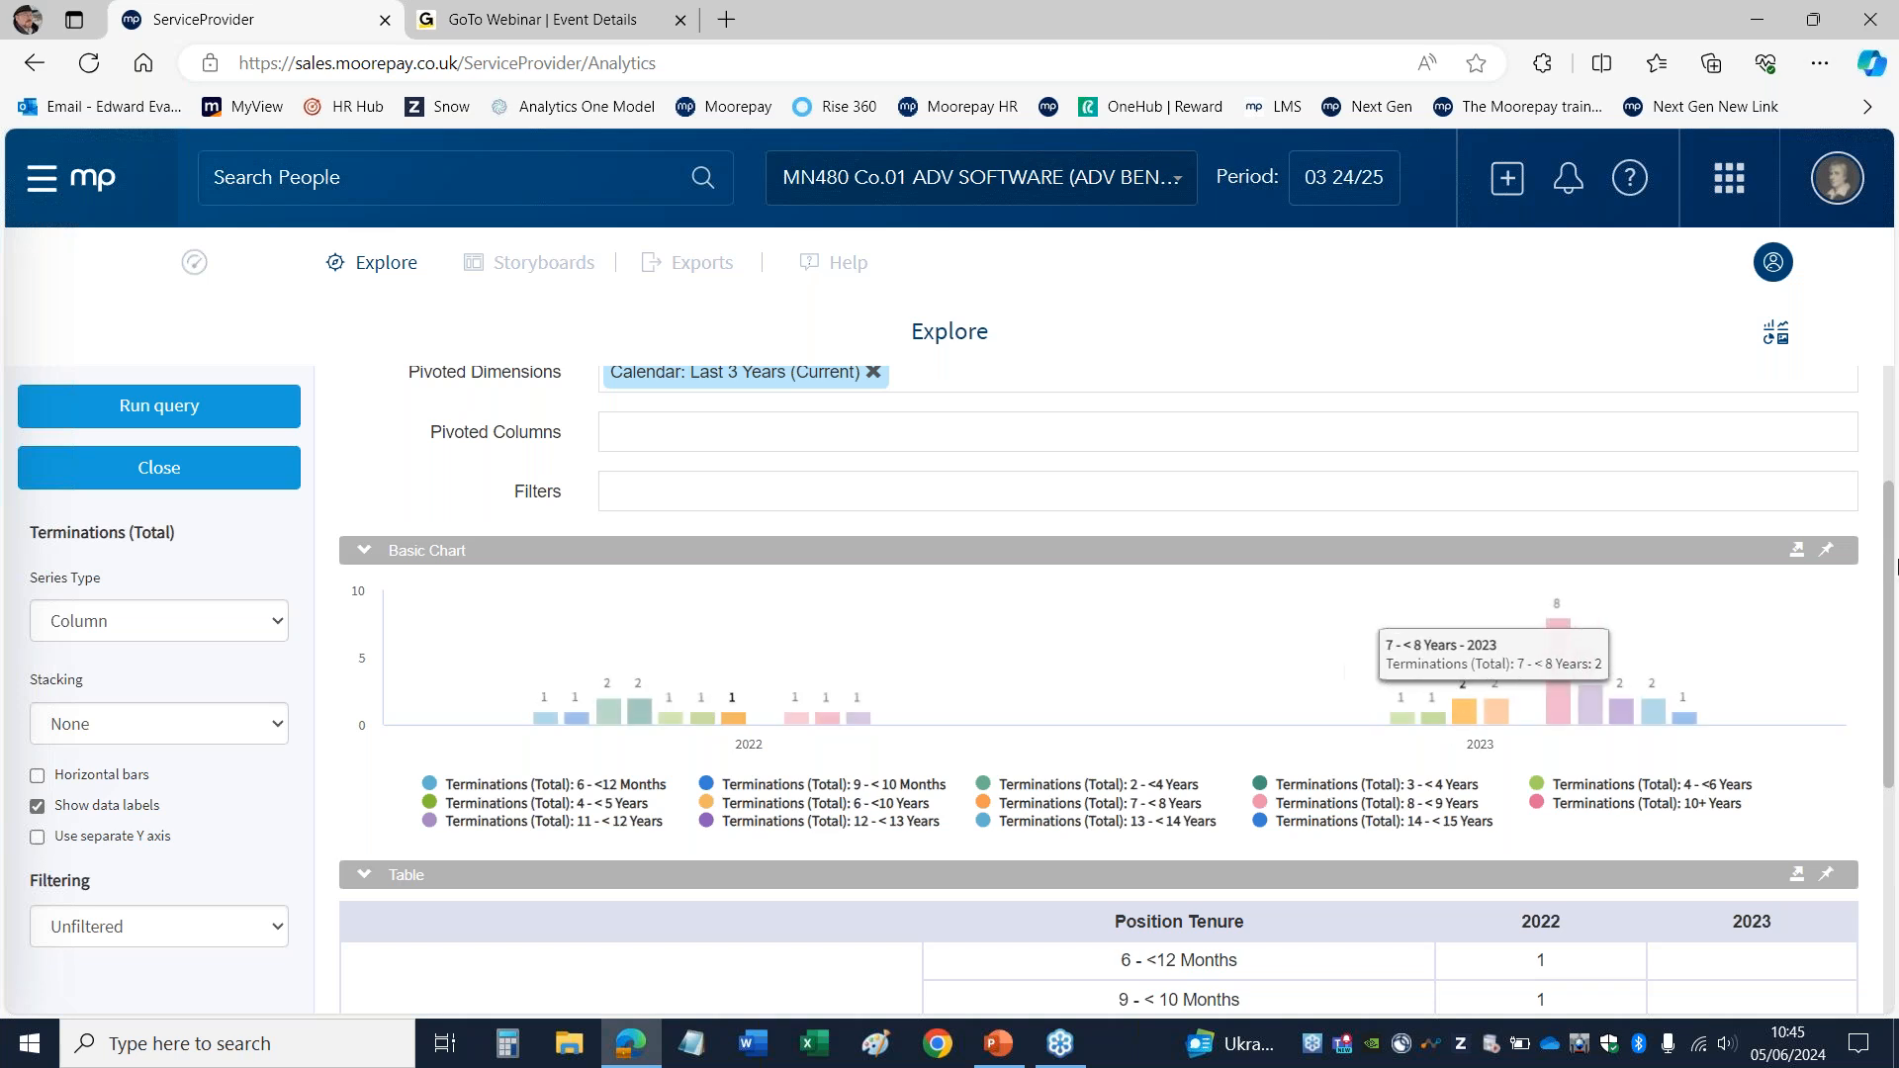
{"action": "left_click", "coordinate": [1826, 551]}
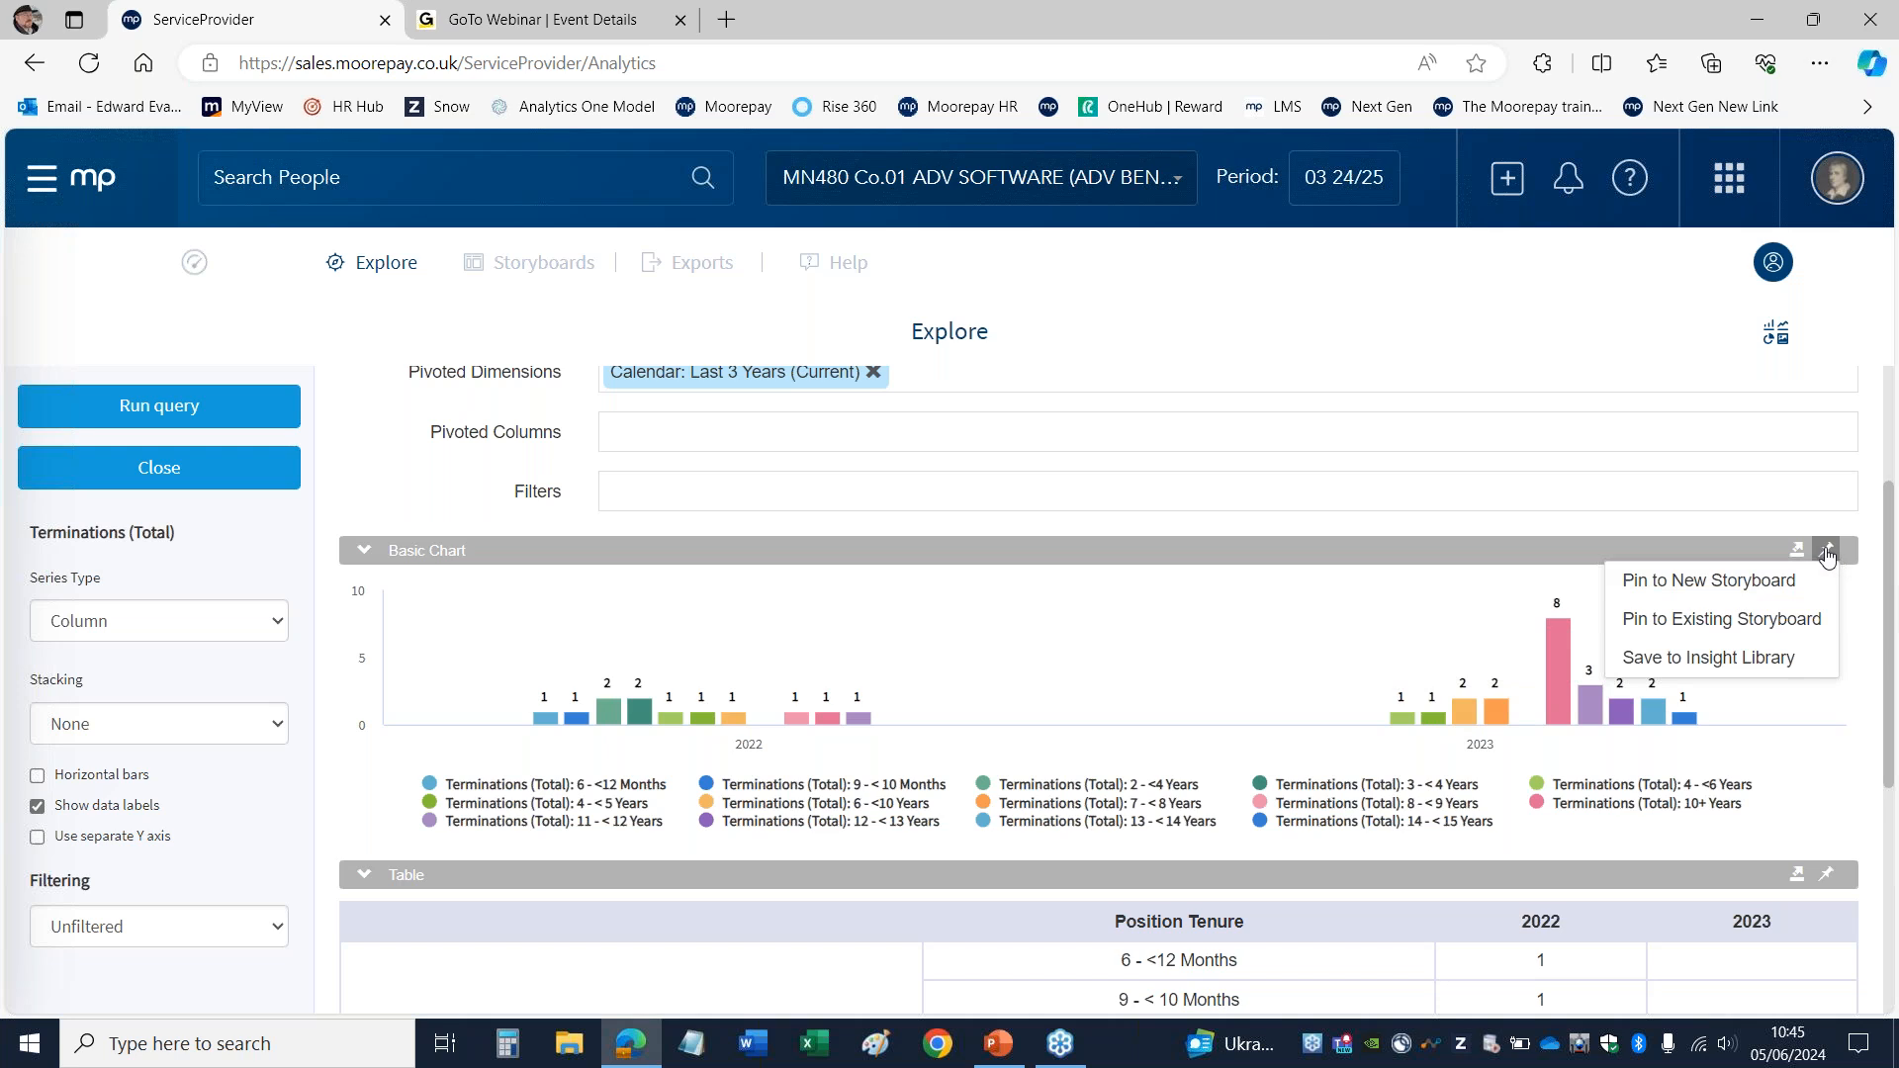
{"action": "left_click", "coordinate": [1666, 629]}
{"action": "left_click", "coordinate": [629, 404]}
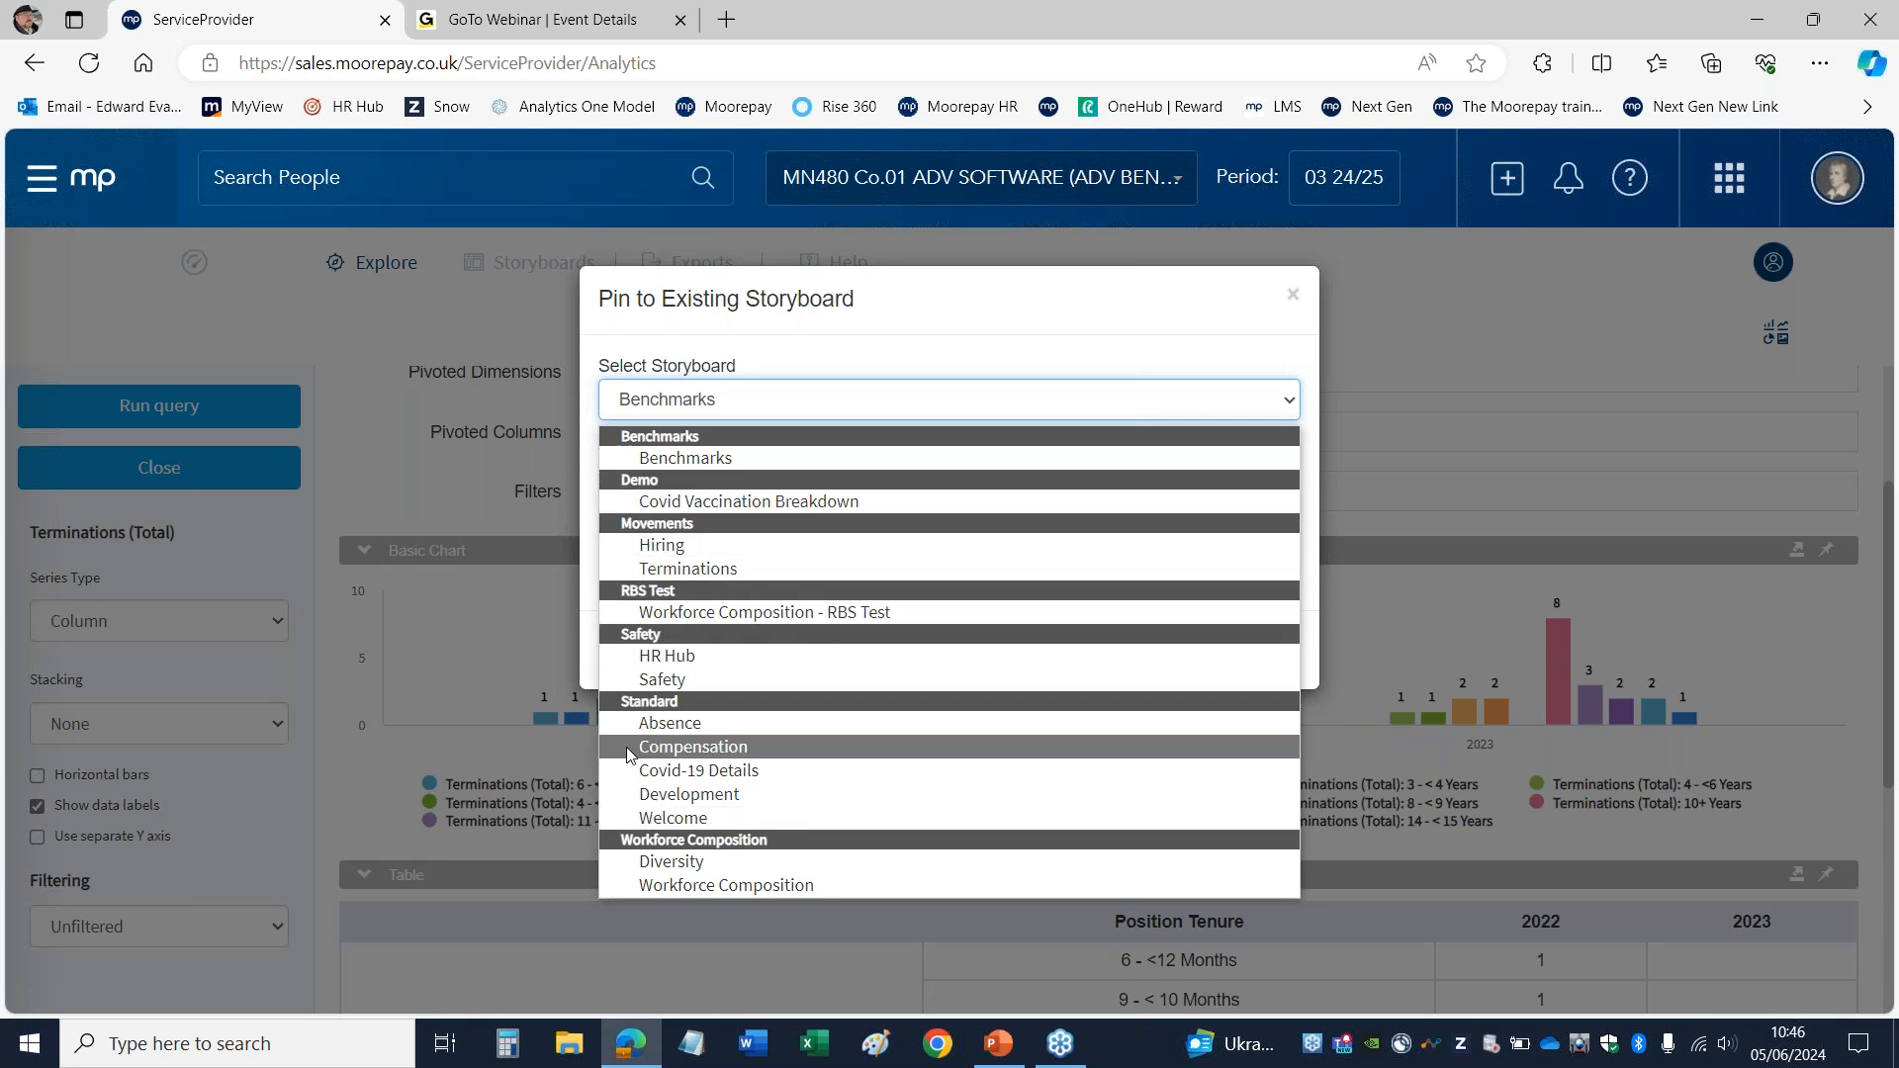
{"action": "left_click", "coordinate": [672, 572]}
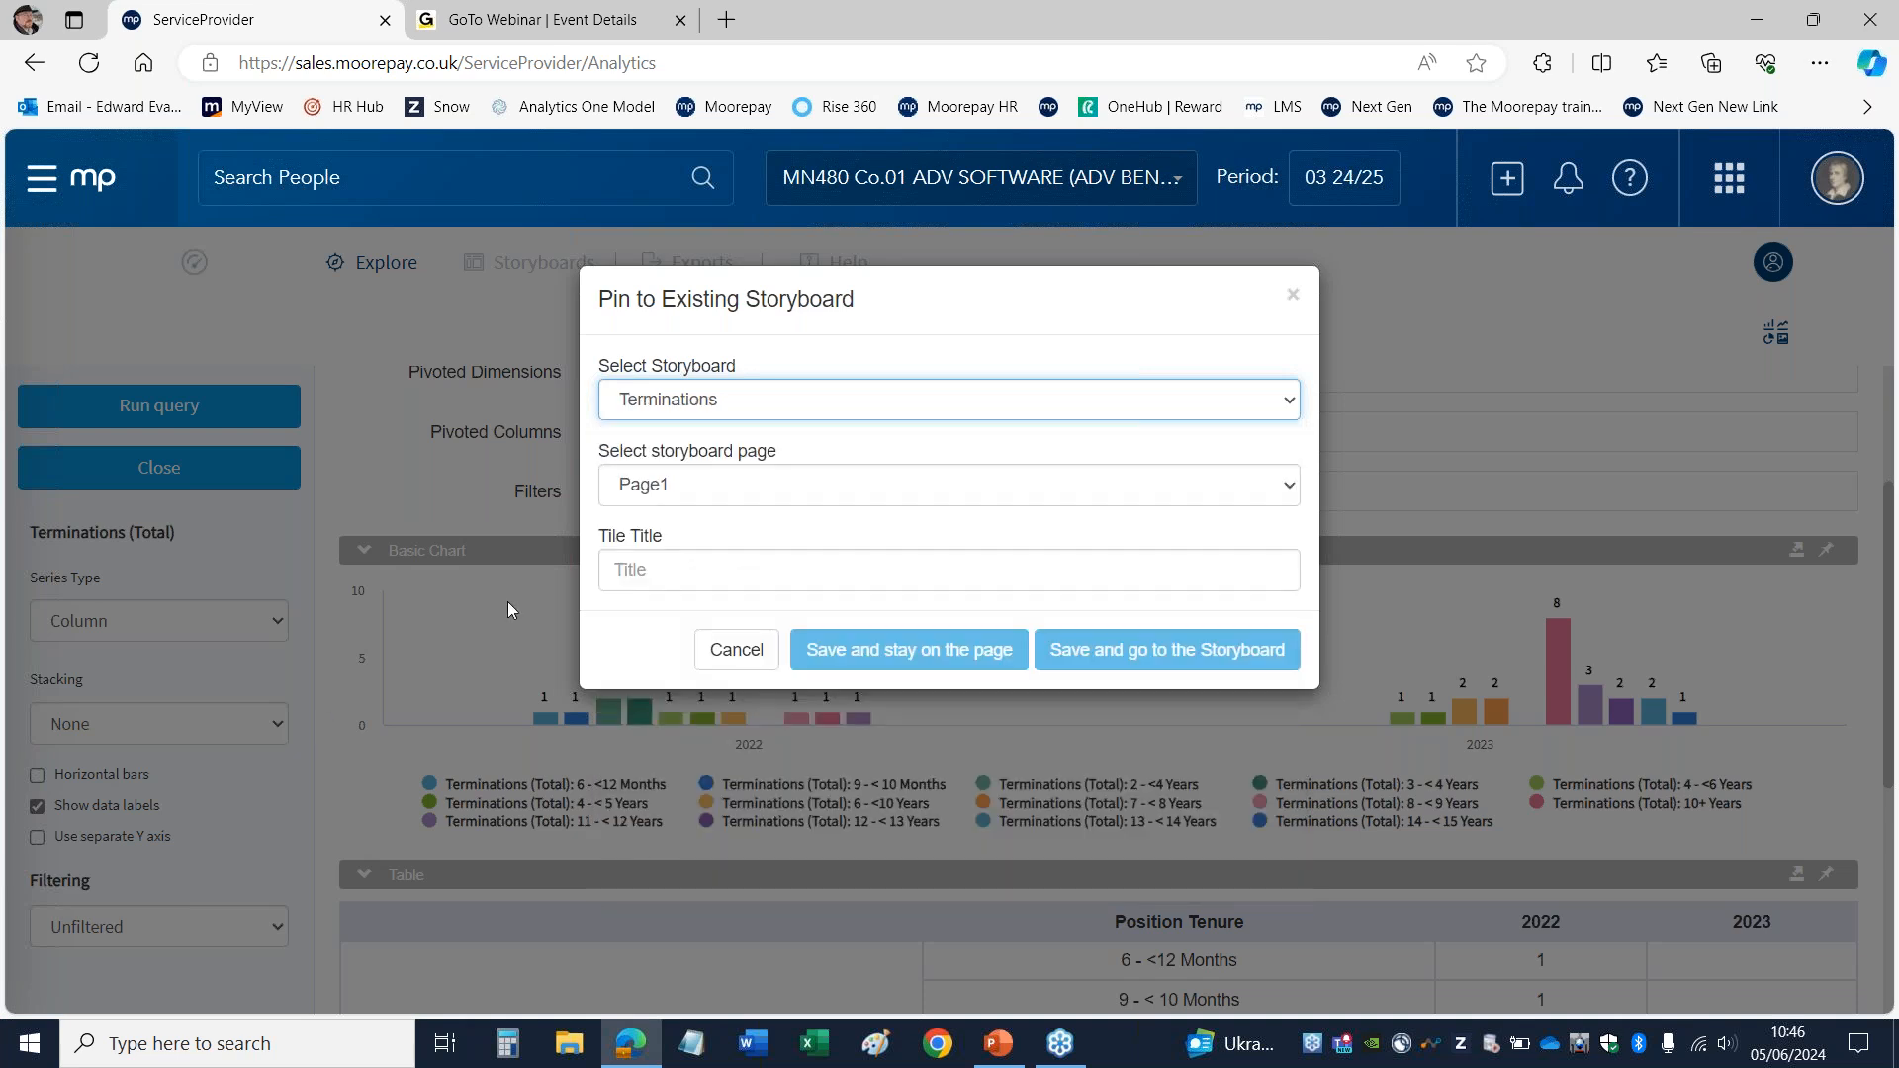
{"action": "left_click", "coordinate": [721, 491]}
{"action": "left_click", "coordinate": [721, 491]}
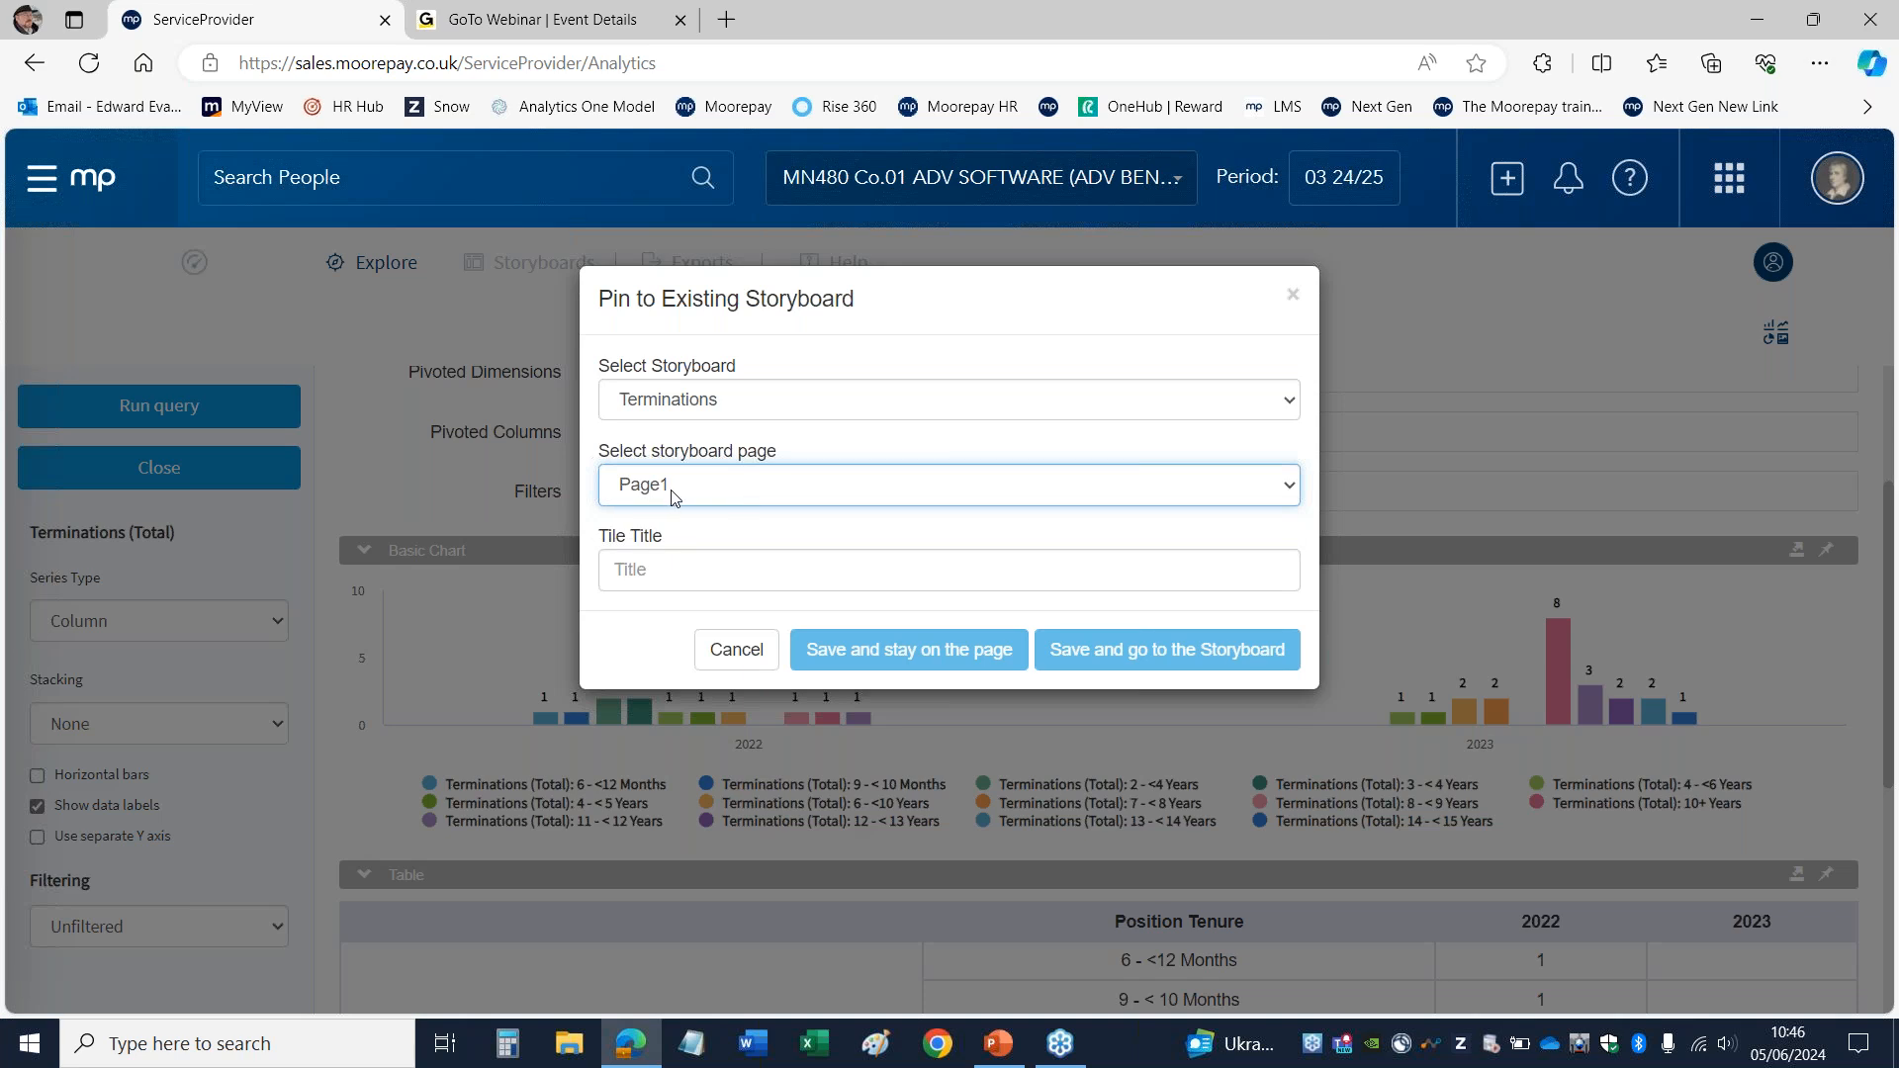
{"action": "left_click", "coordinate": [672, 495]}
{"action": "left_click", "coordinate": [672, 495]}
{"action": "left_click", "coordinate": [656, 566]}
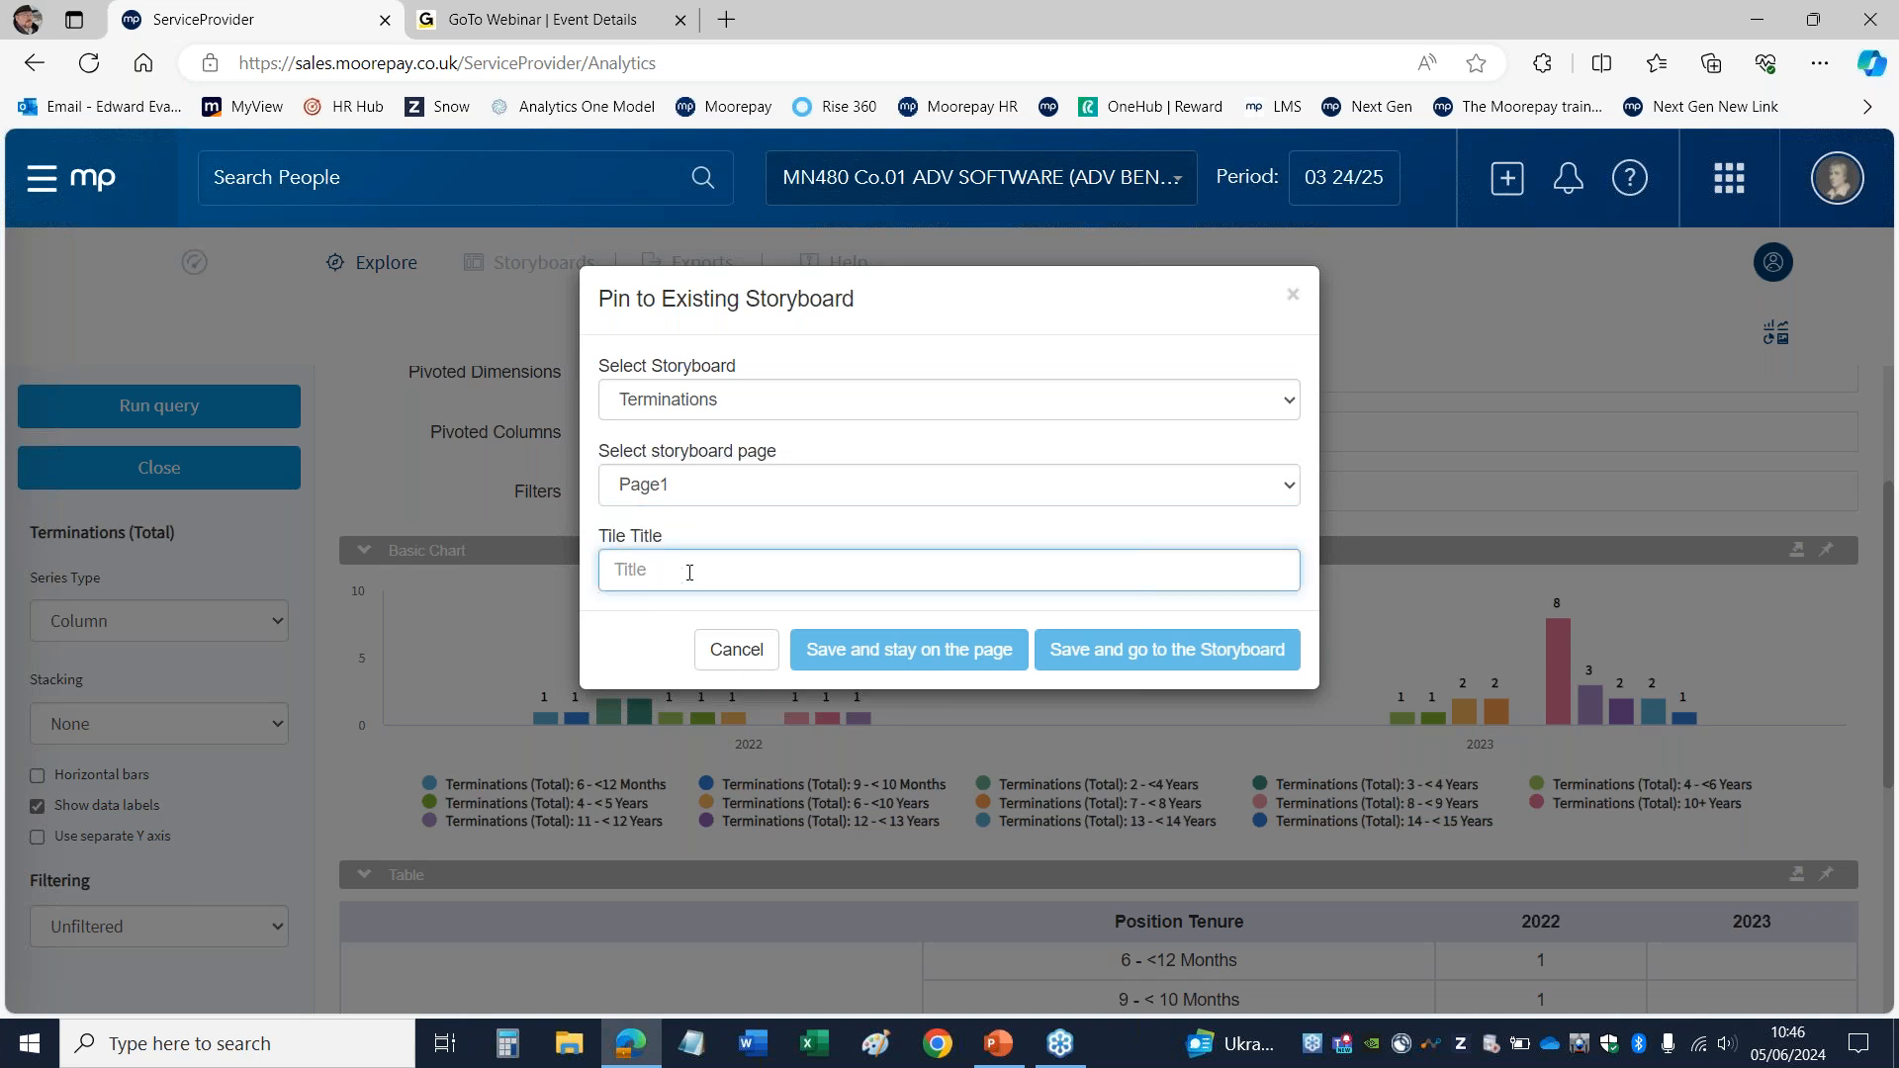
{"action": "type", "text": "Test01"}
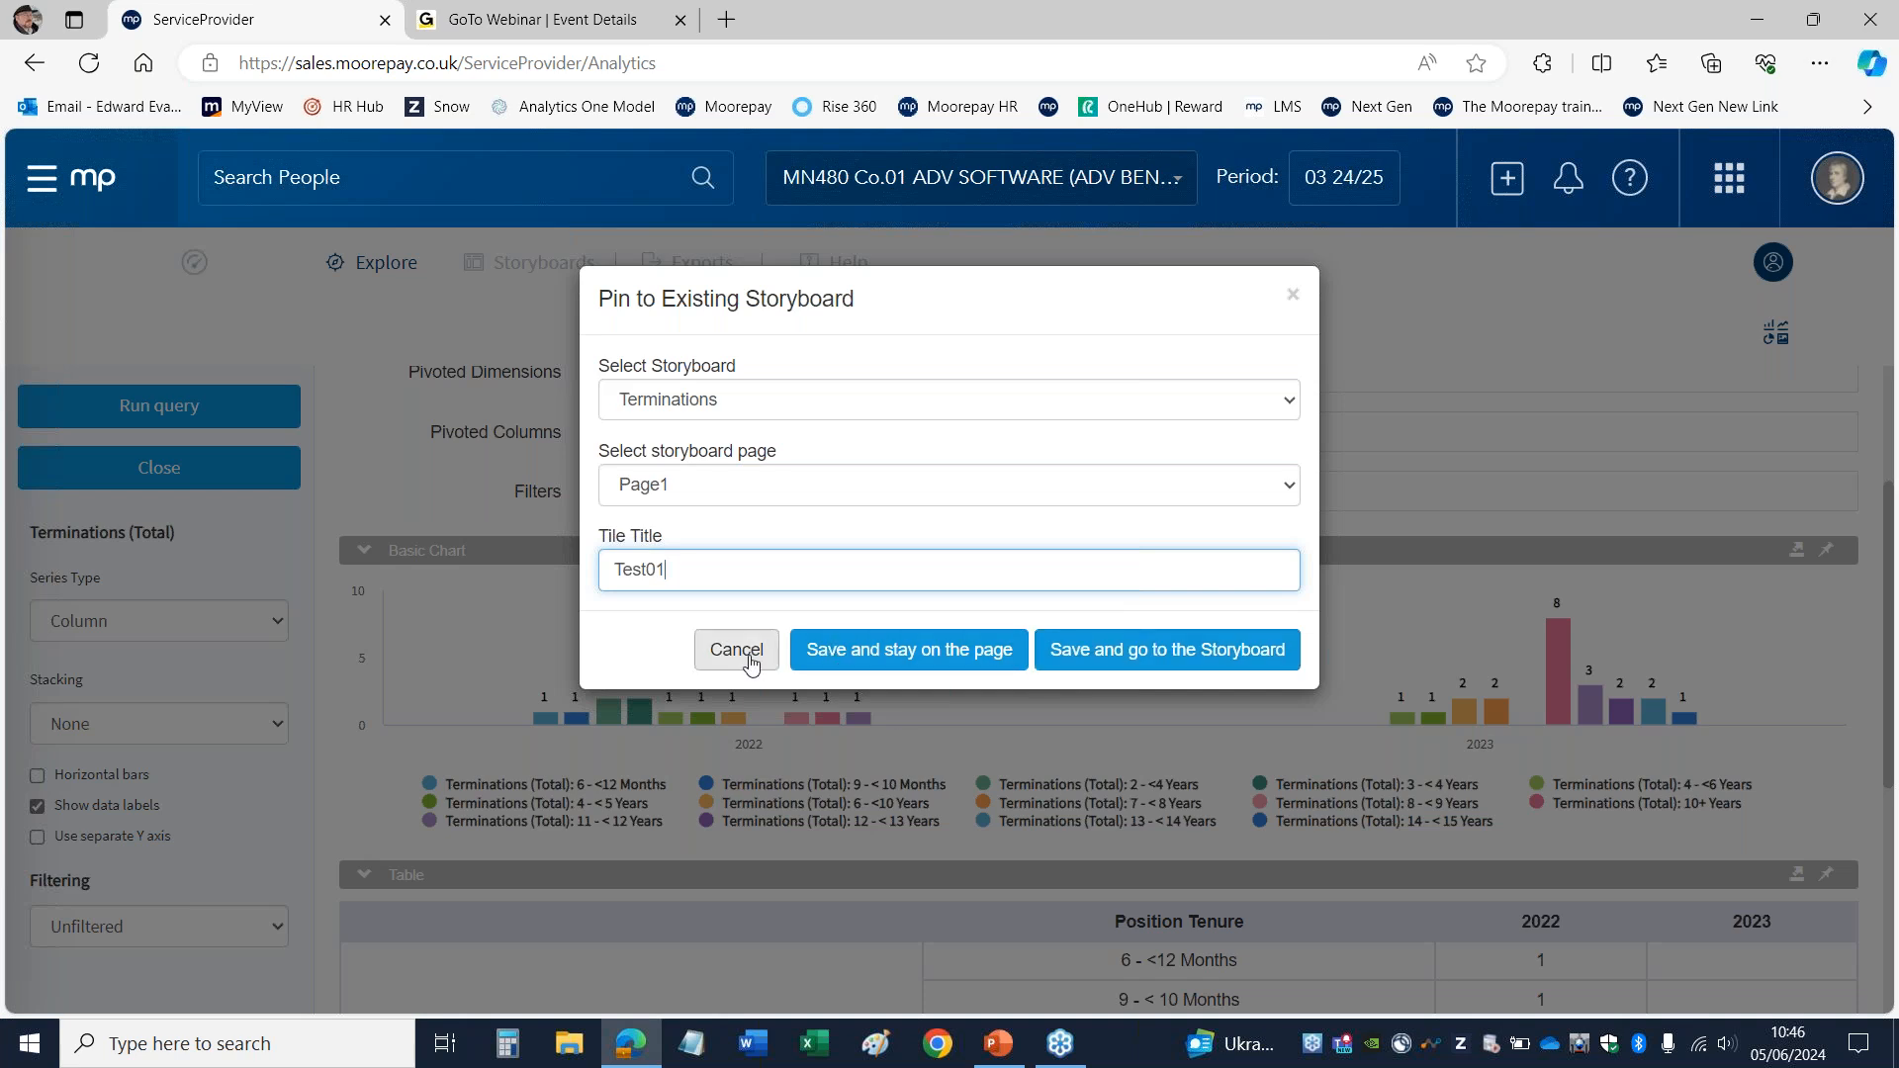
{"action": "left_click", "coordinate": [710, 663]}
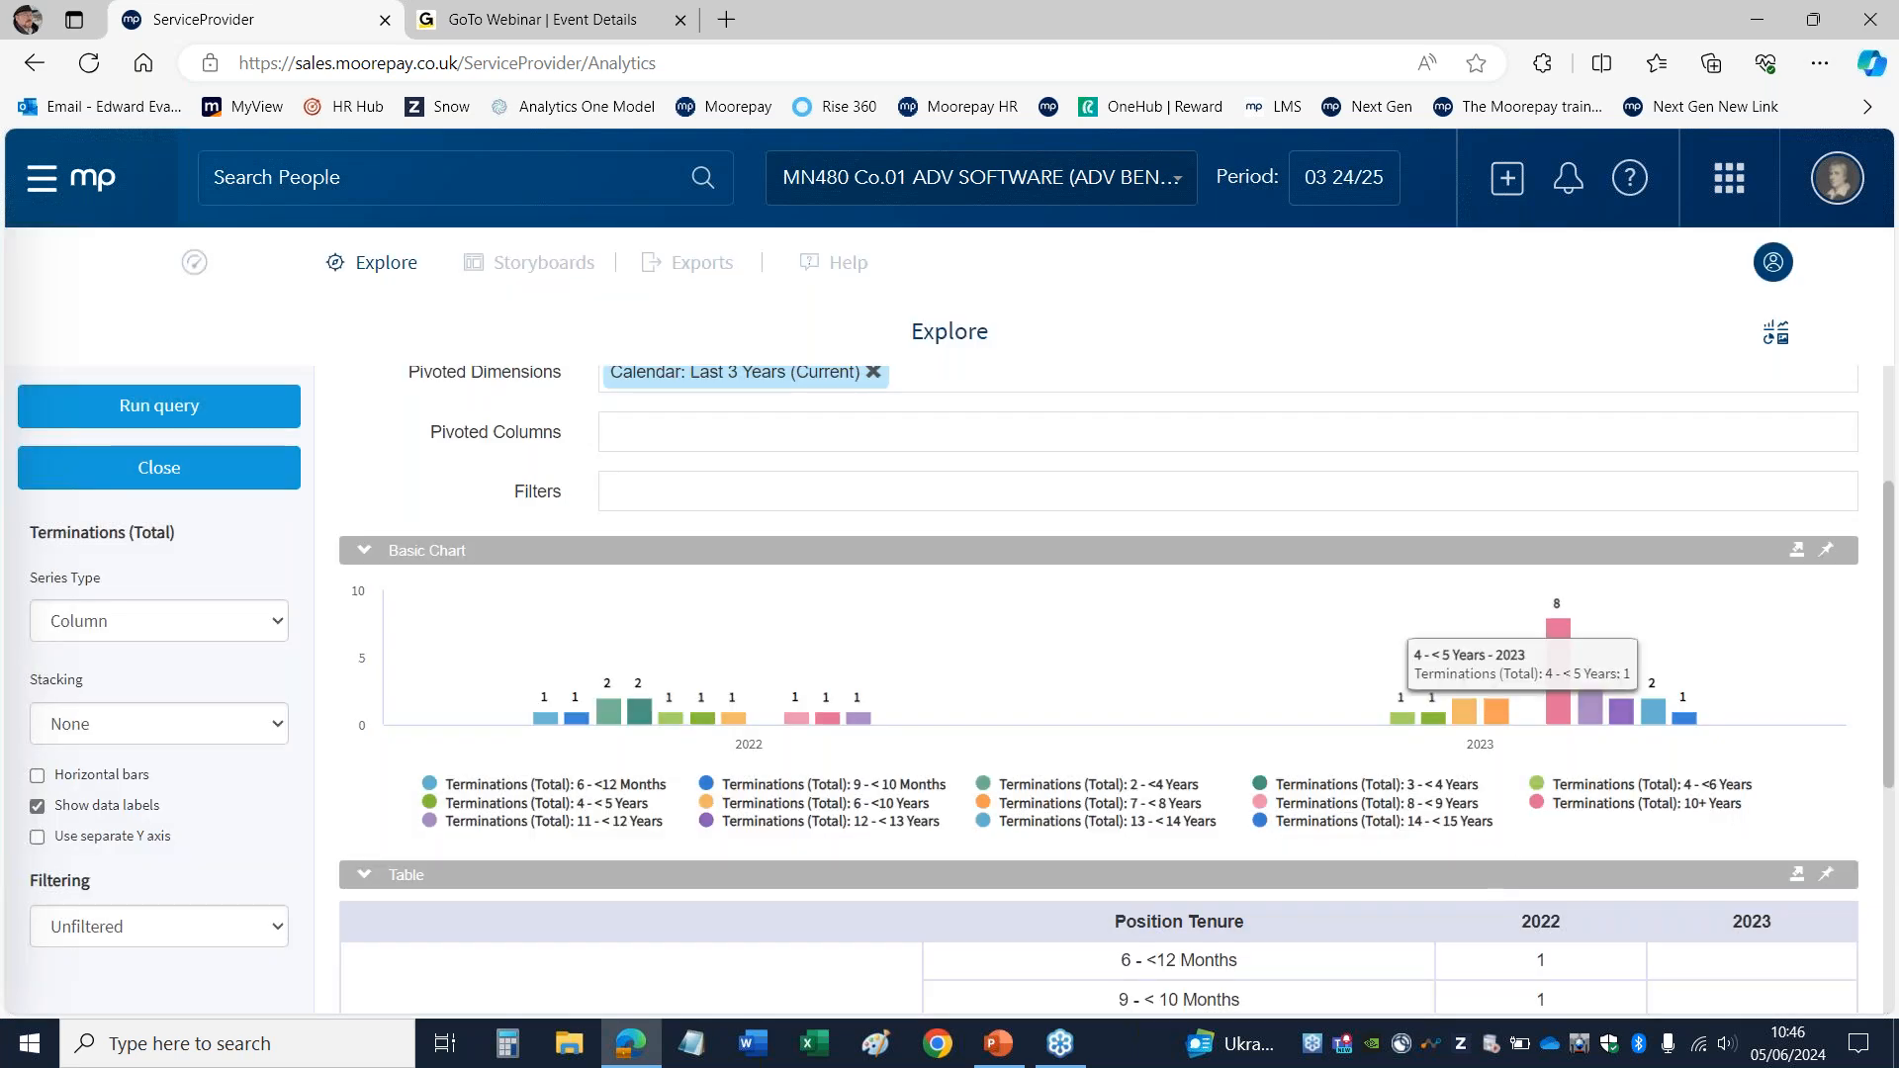
Step: Fill in the form for pinning the basic chart to new storyboard Test01, page name Page and tile title Test01, and cancel it
{"action": "left_click", "coordinate": [1826, 550]}
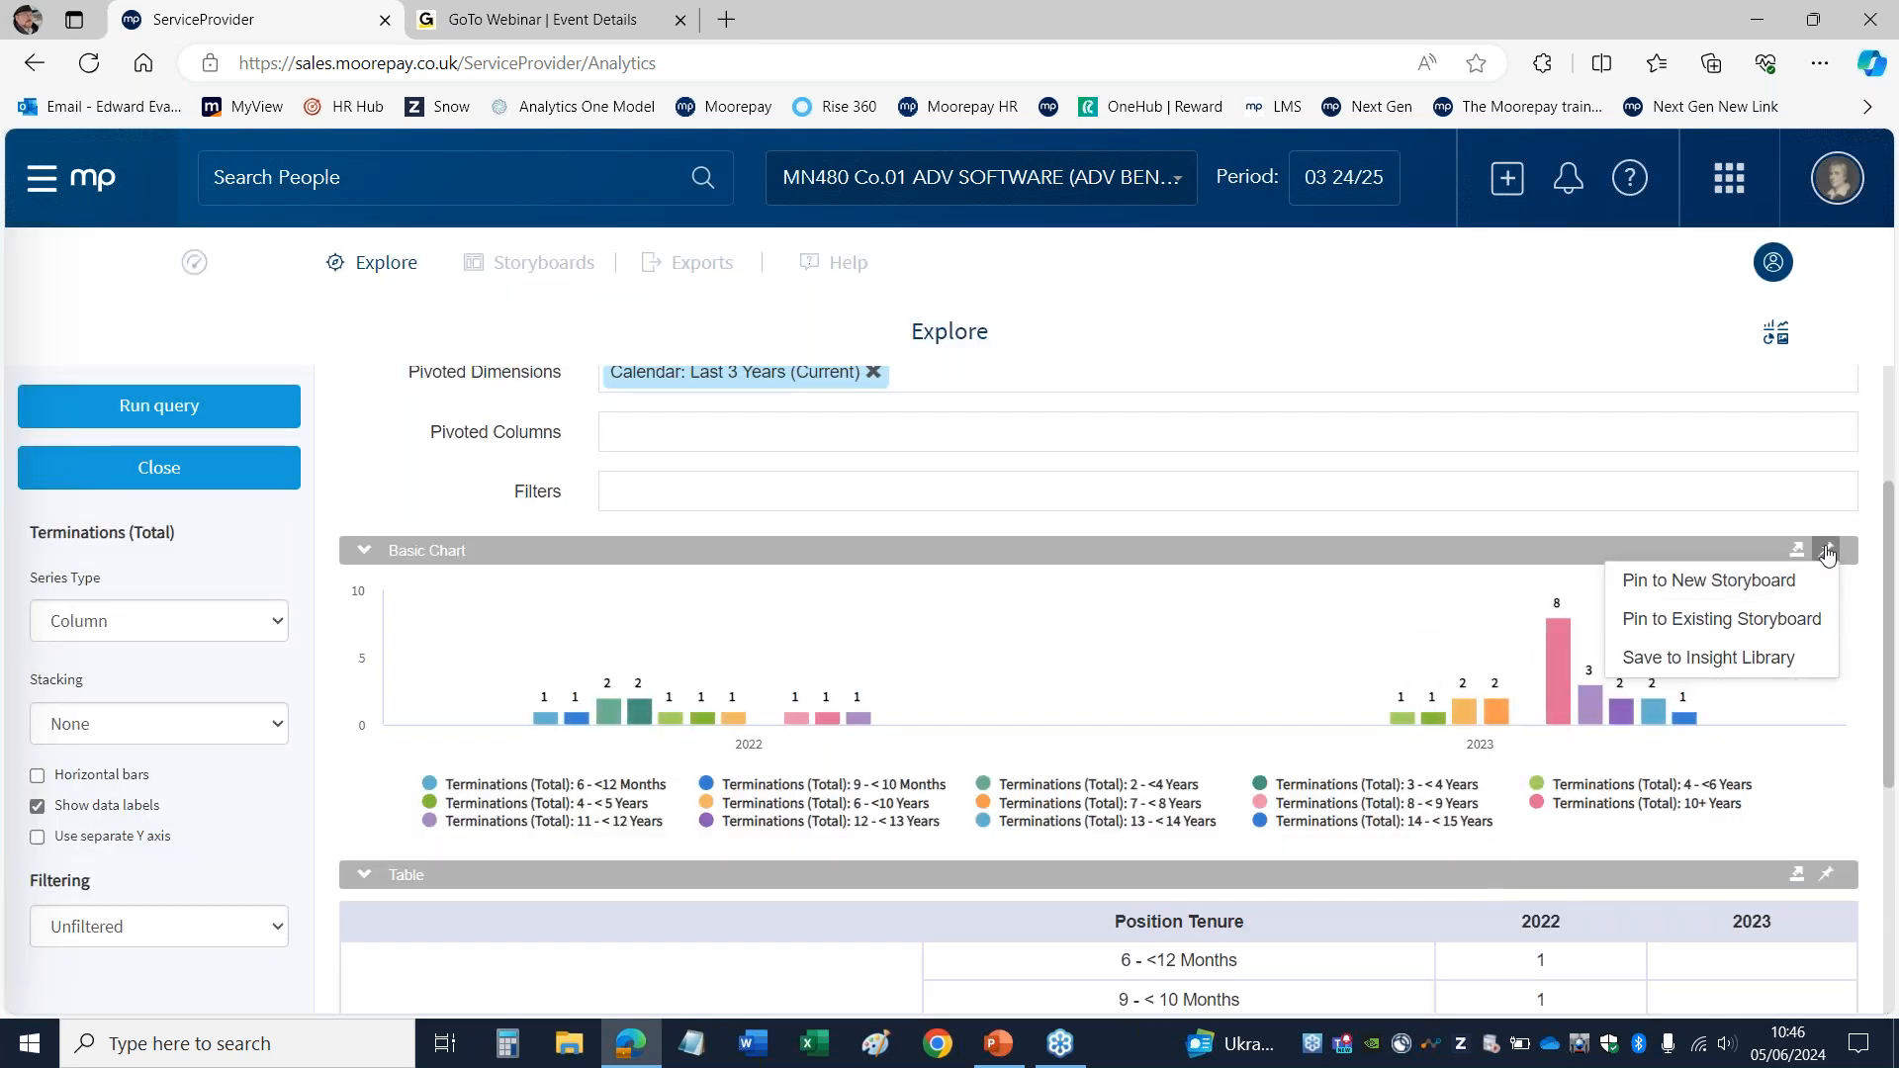
{"action": "left_click", "coordinate": [1826, 552]}
{"action": "left_click", "coordinate": [1826, 553]}
{"action": "left_click", "coordinate": [1826, 554]}
{"action": "left_click", "coordinate": [1826, 554]}
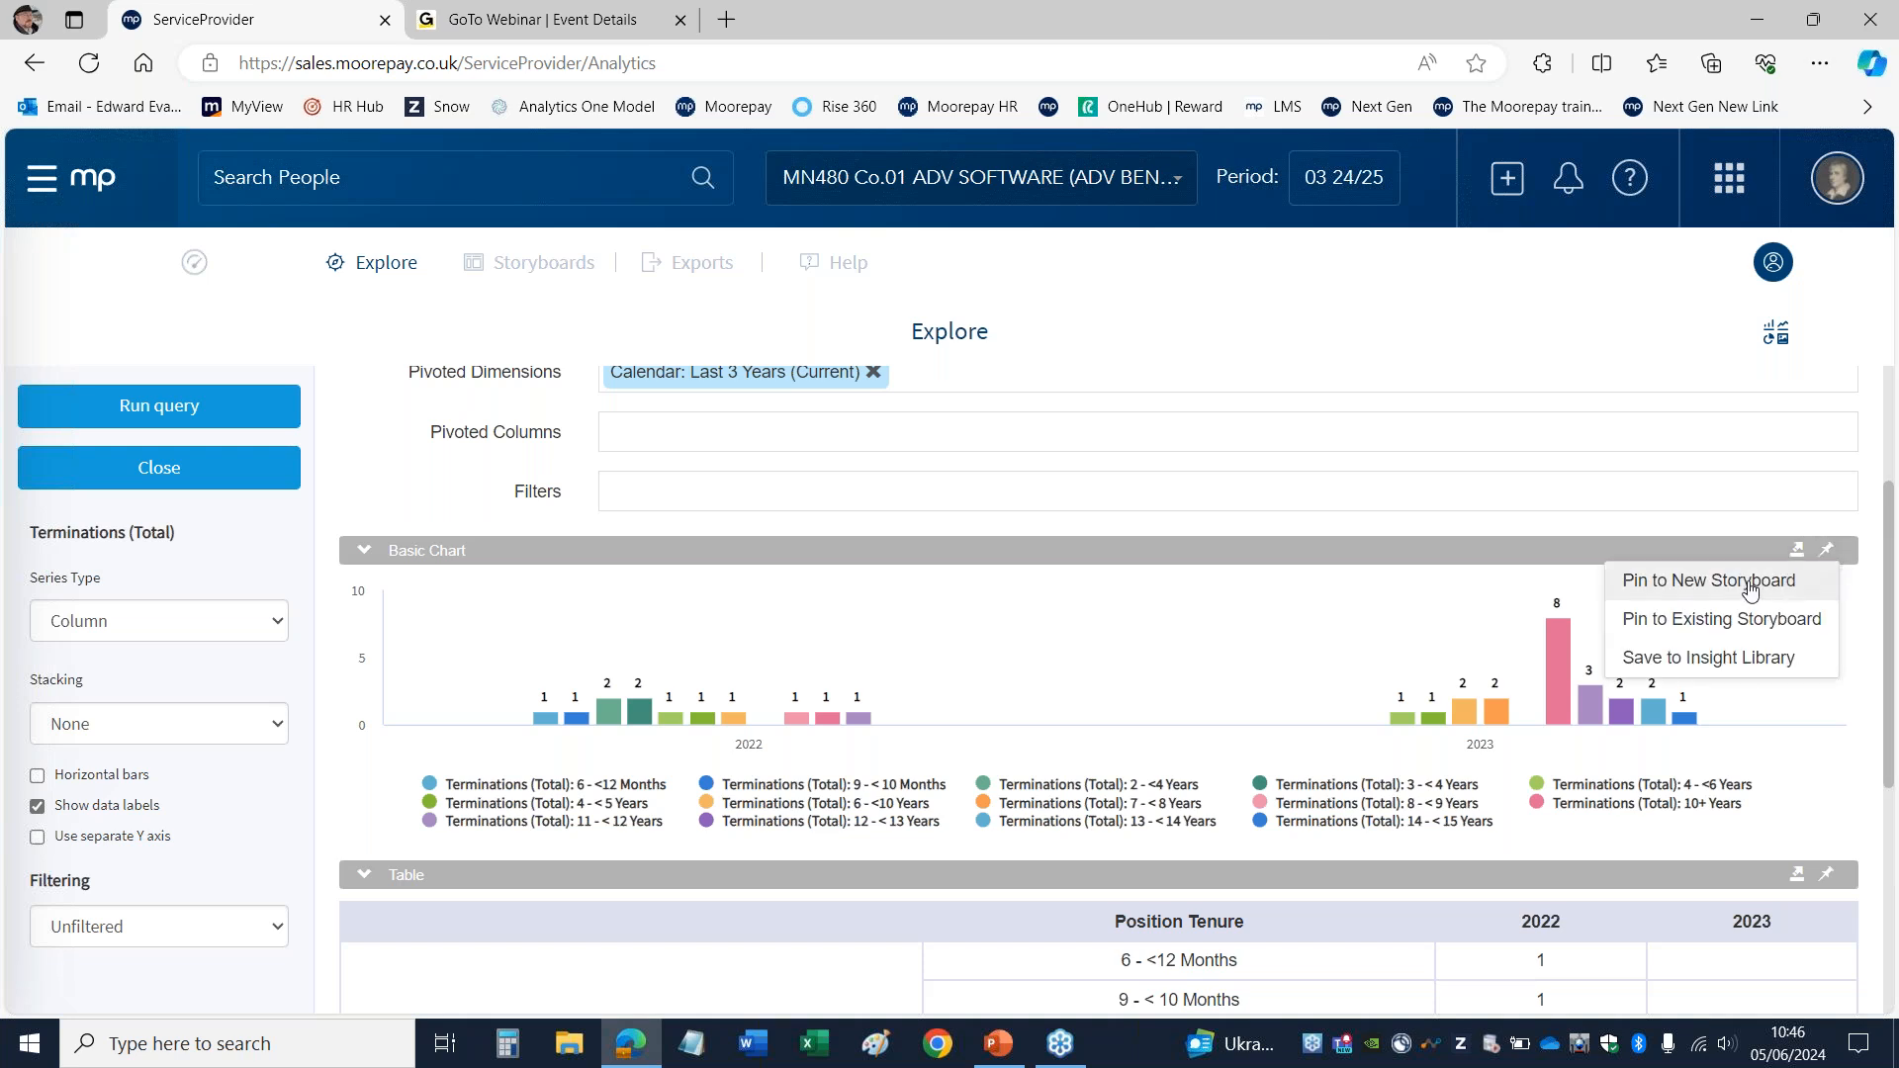
{"action": "left_click", "coordinate": [1688, 581]}
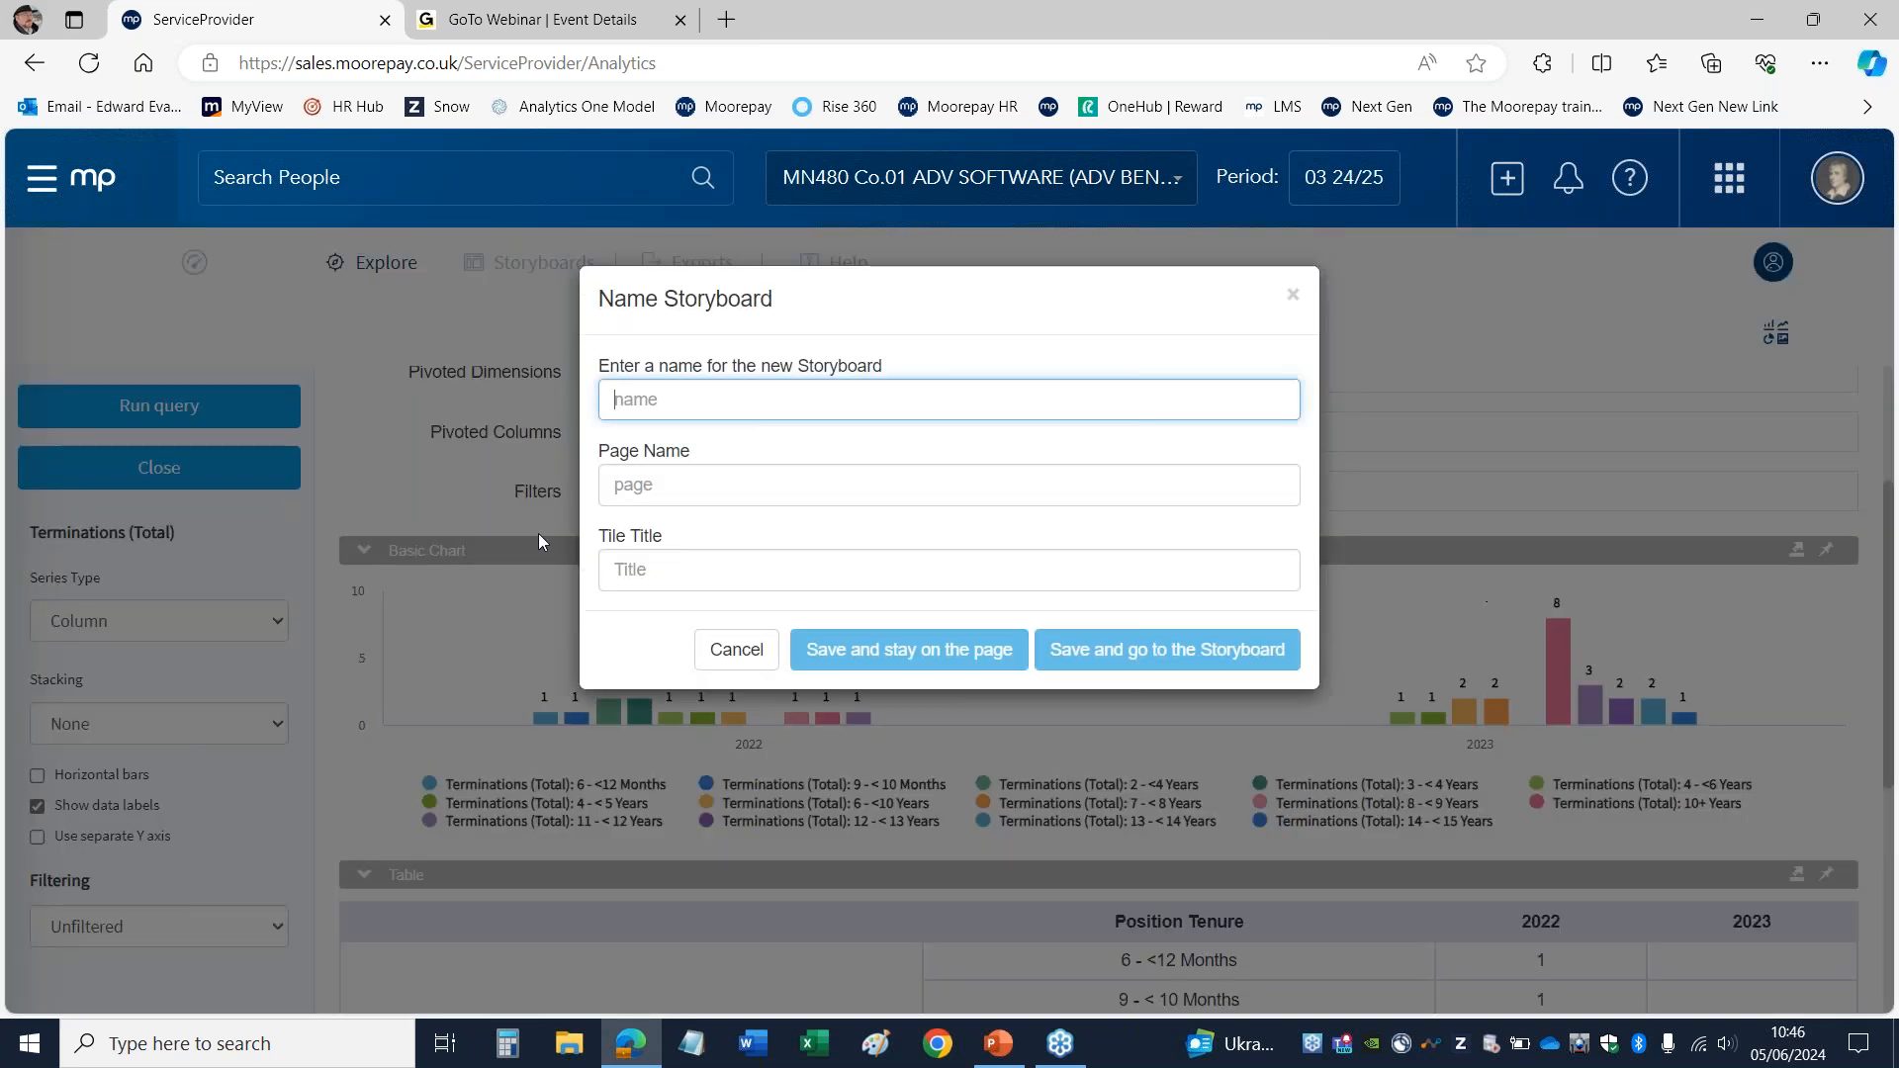
{"action": "left_click", "coordinate": [646, 396]}
{"action": "type", "text": "Test01"}
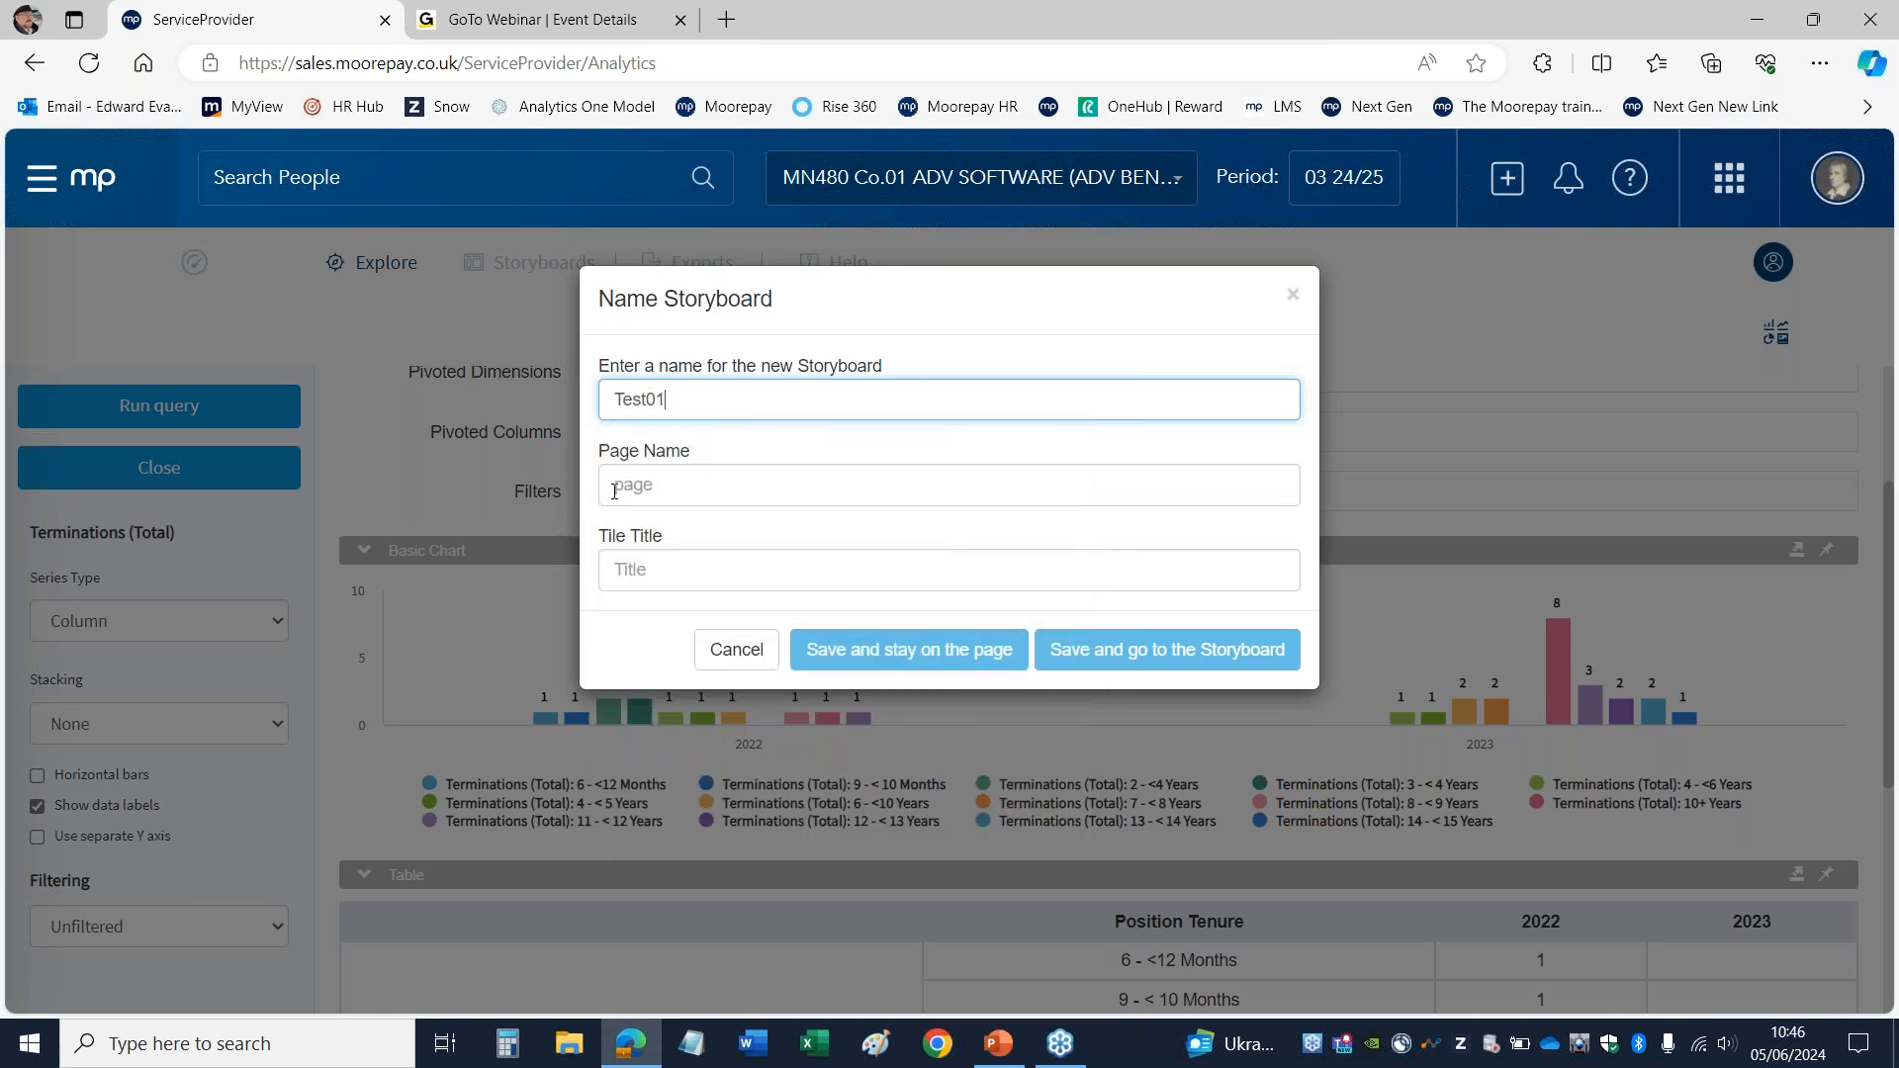
{"action": "left_click", "coordinate": [626, 494]}
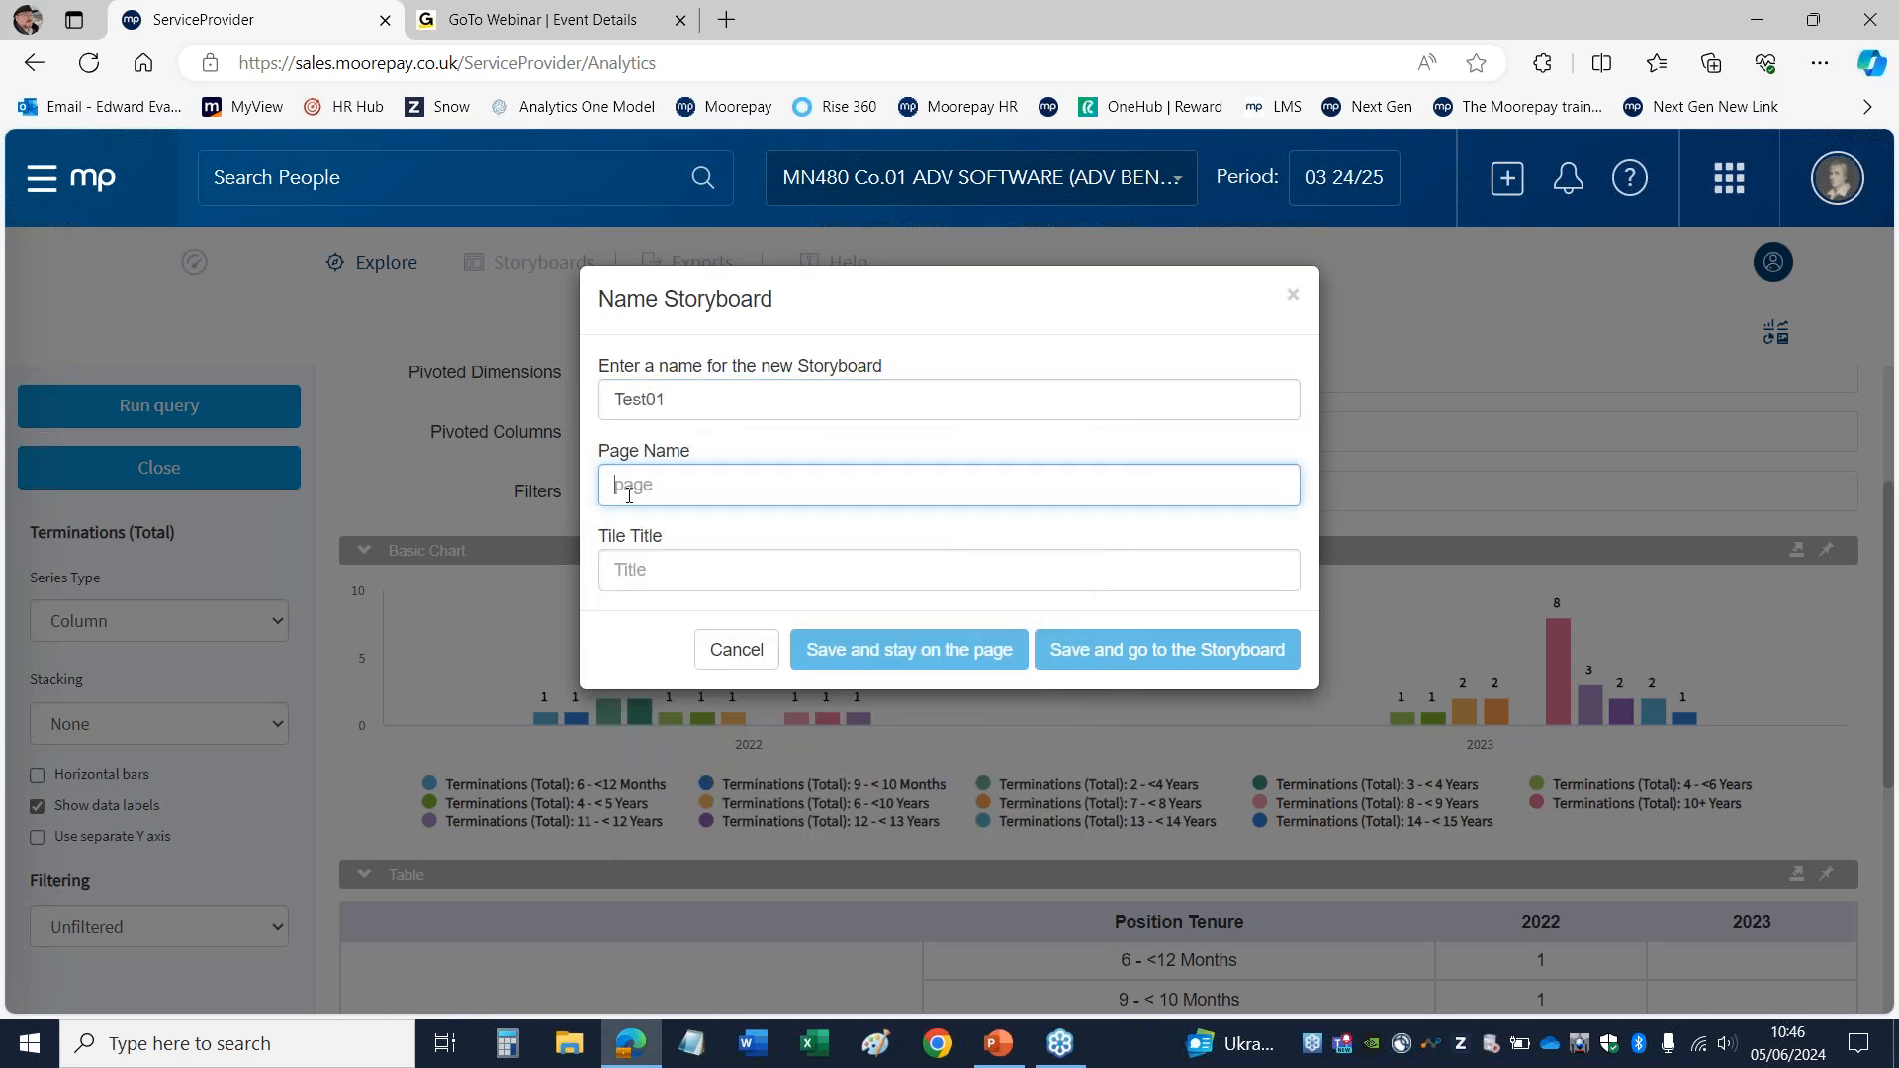
{"action": "type", "text": "Page1"}
{"action": "key", "text": "BackSpace"}
{"action": "left_click", "coordinate": [631, 570]}
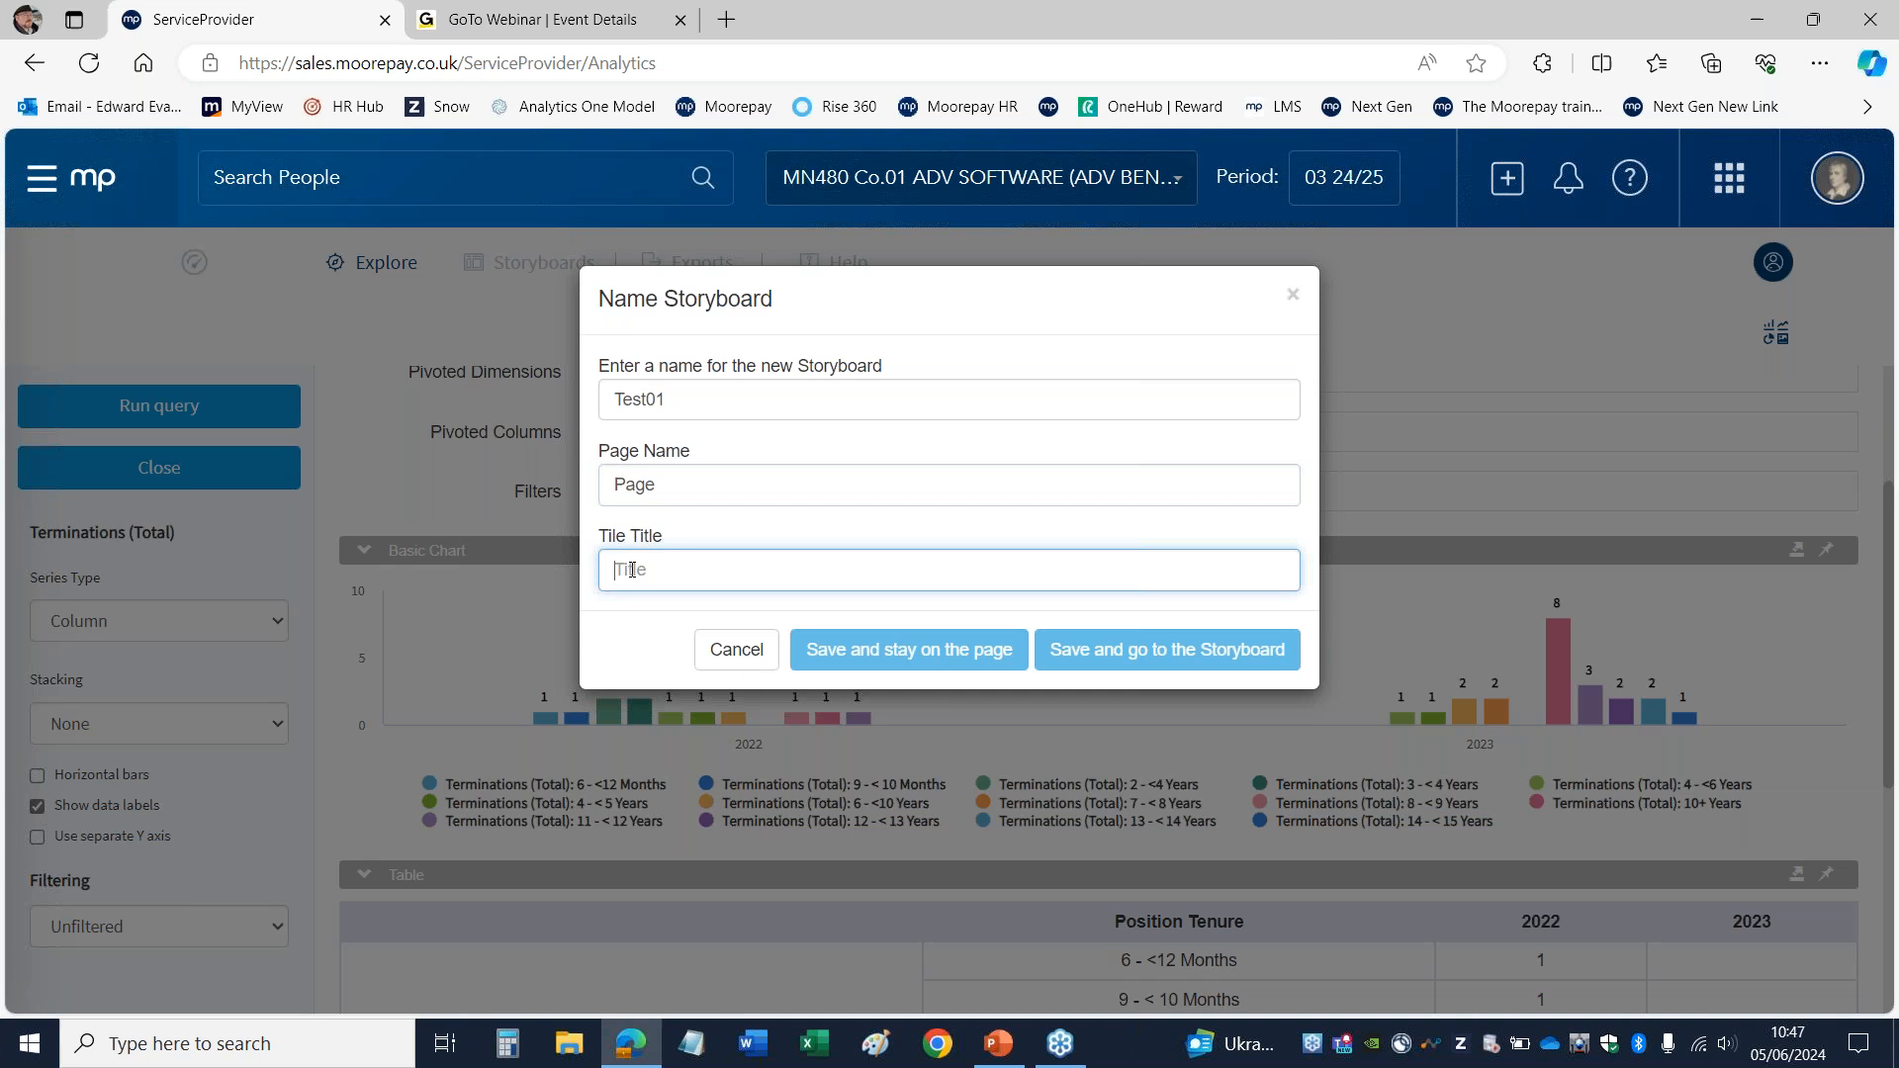
{"action": "type", "text": "Test01"}
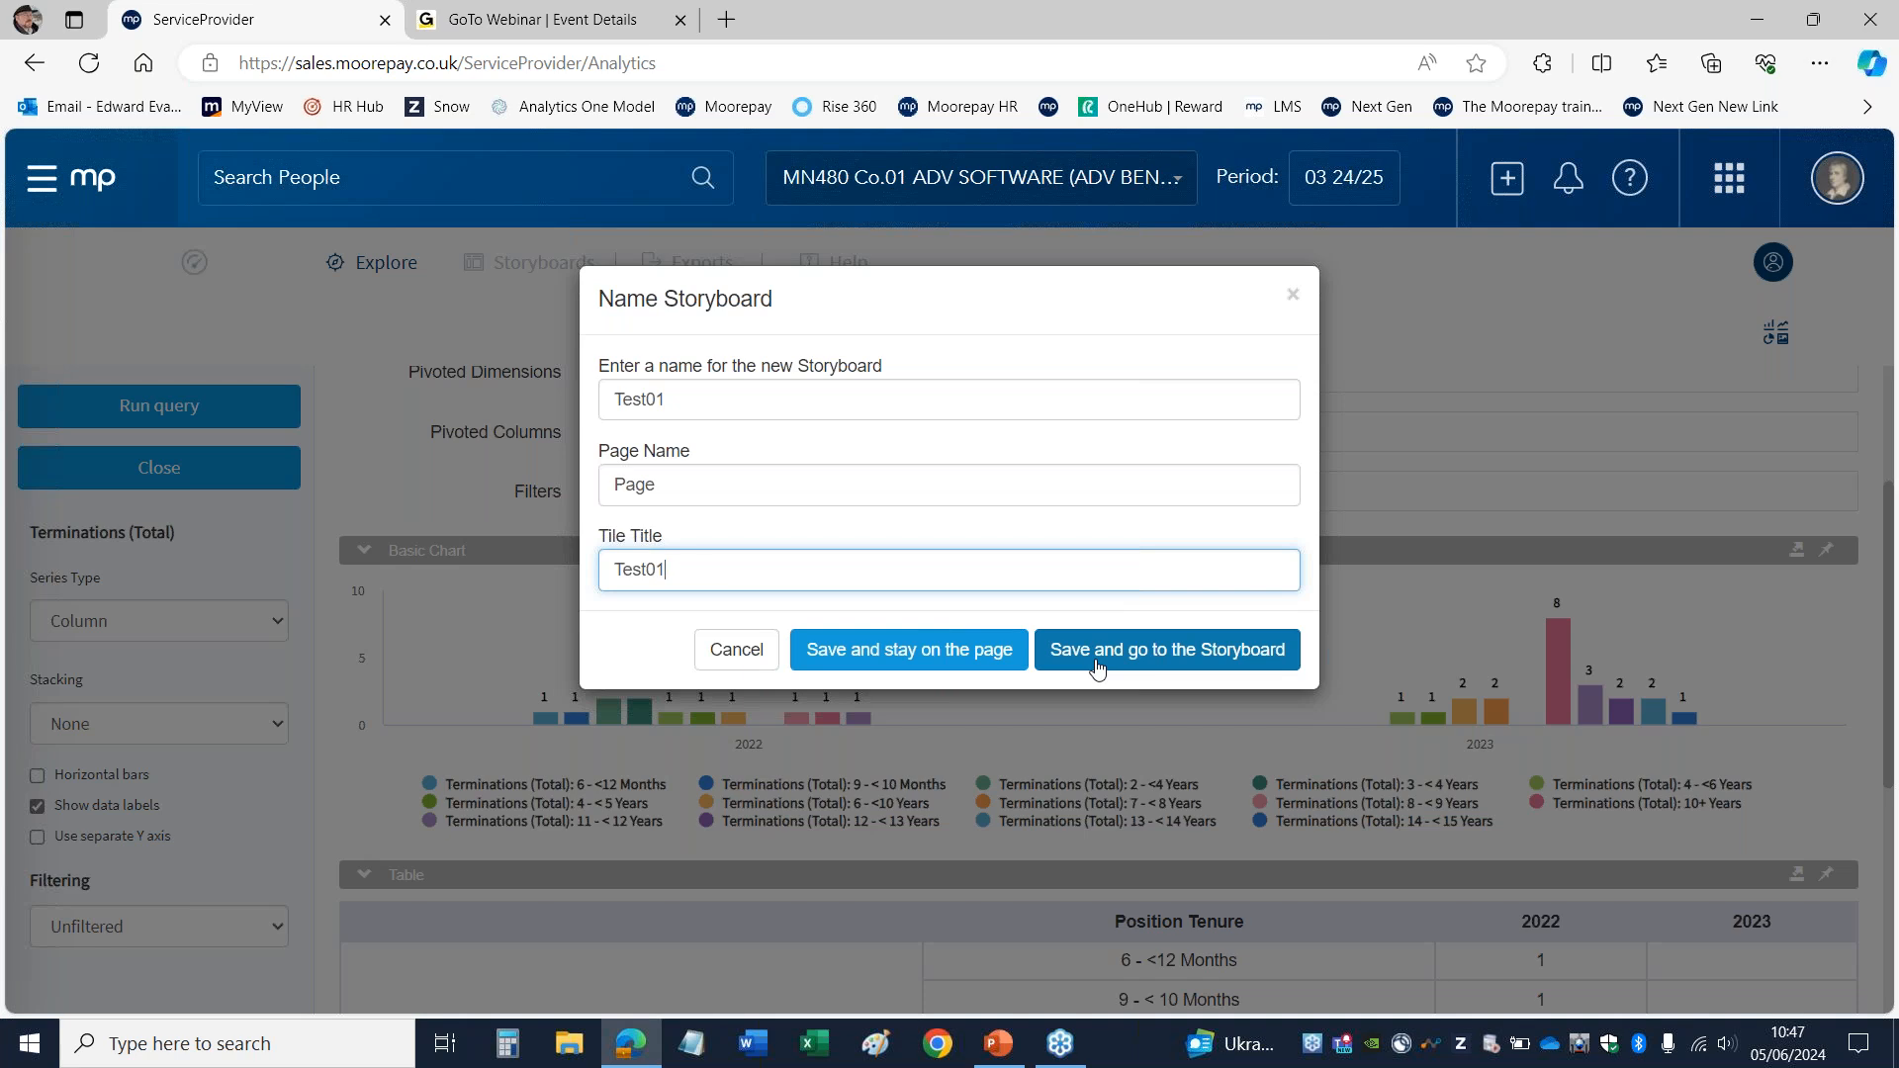
{"action": "left_click", "coordinate": [734, 647]}
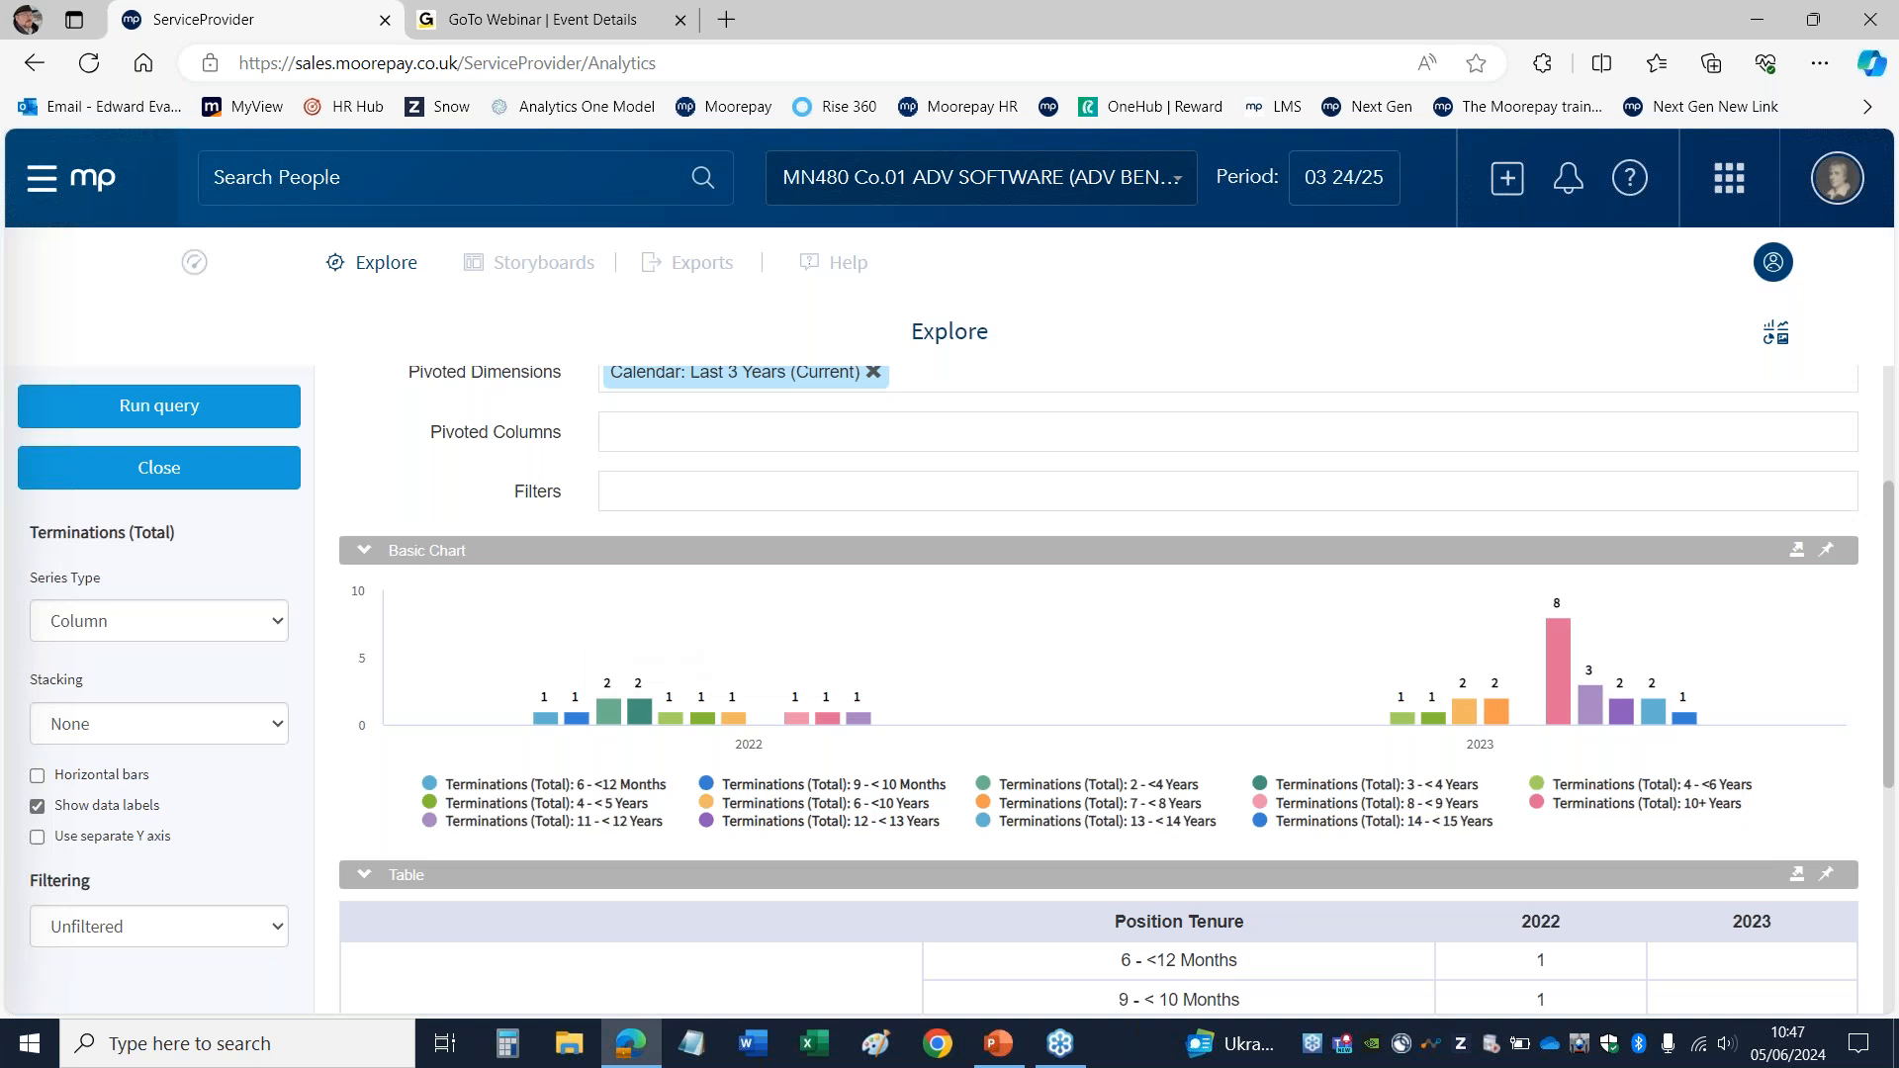
Step: Open the Storyboard Library and look through the storyboards in each category, from Benchmarks to Workforce Composition
{"action": "left_click", "coordinate": [536, 263]}
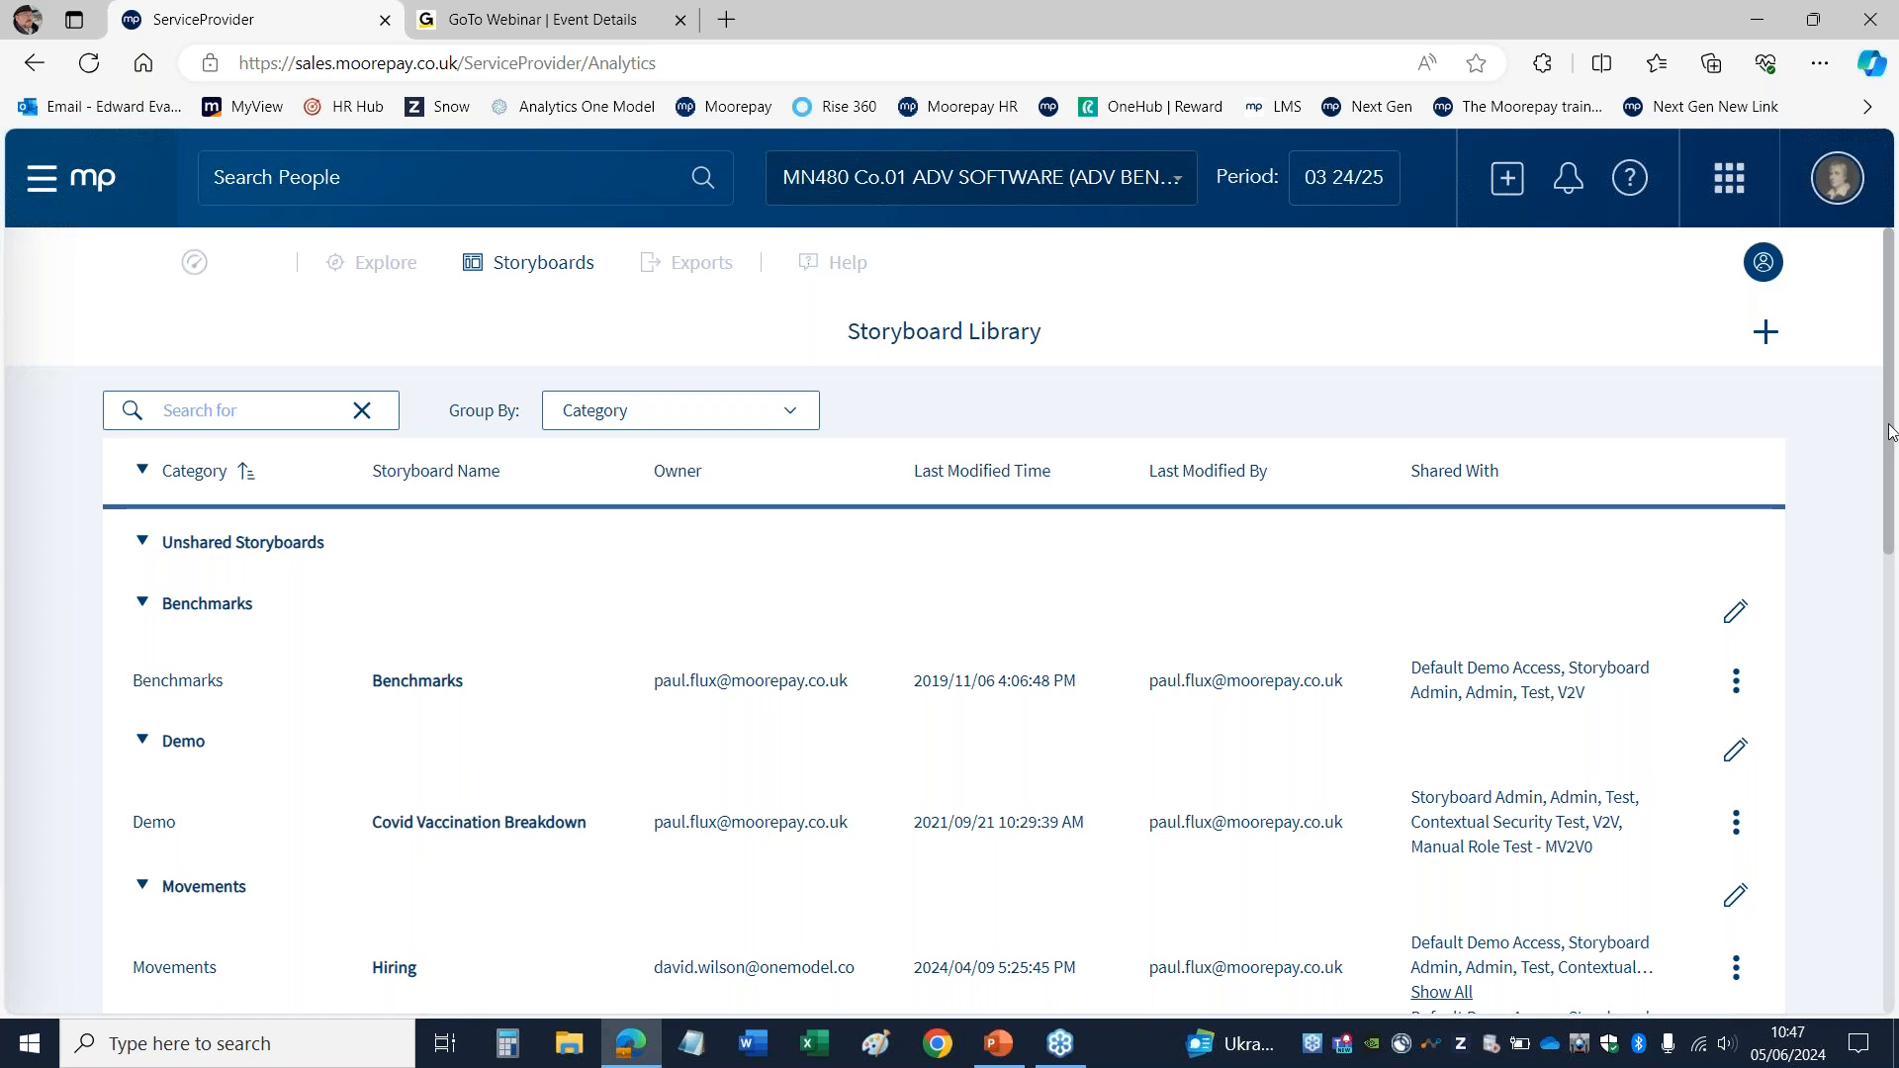
{"action": "left_click_drag", "start_coordinate": [1890, 433], "coordinate": [1895, 551]}
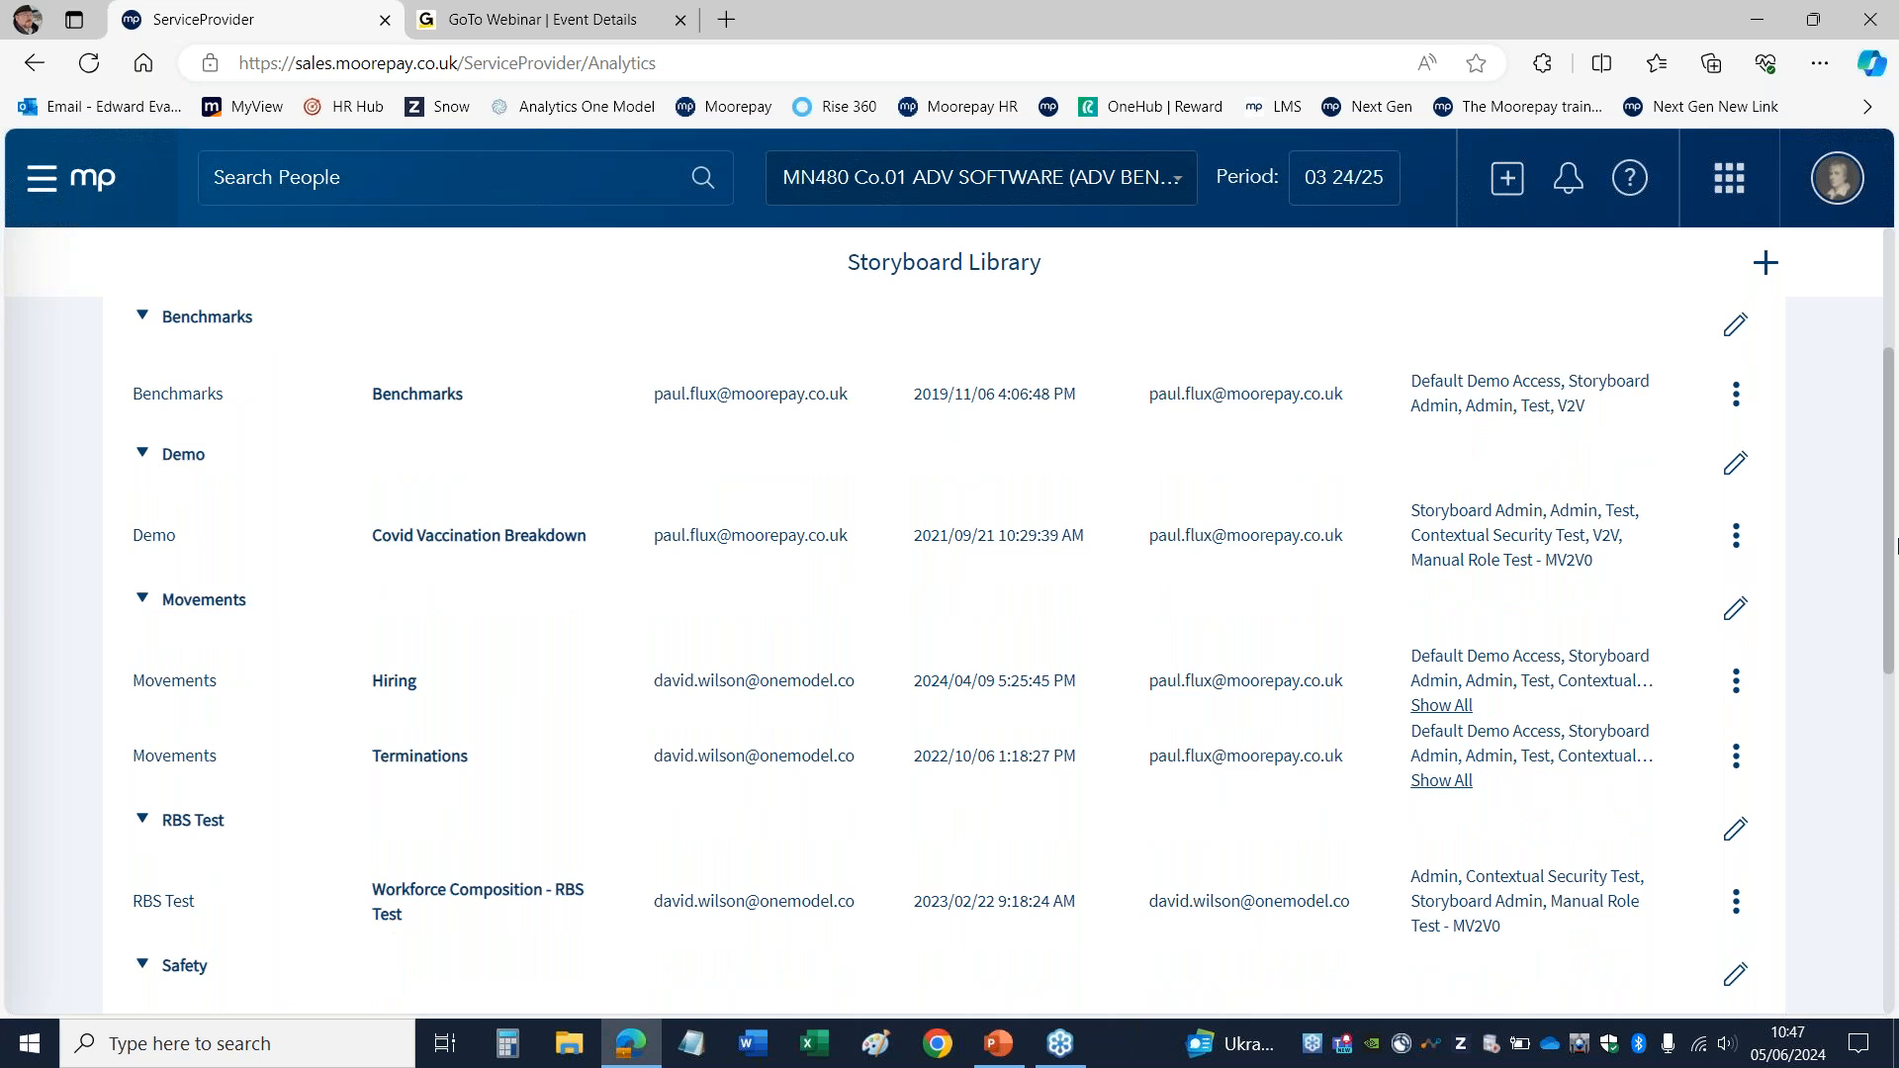
{"action": "left_click_drag", "start_coordinate": [1897, 543], "coordinate": [1897, 955]}
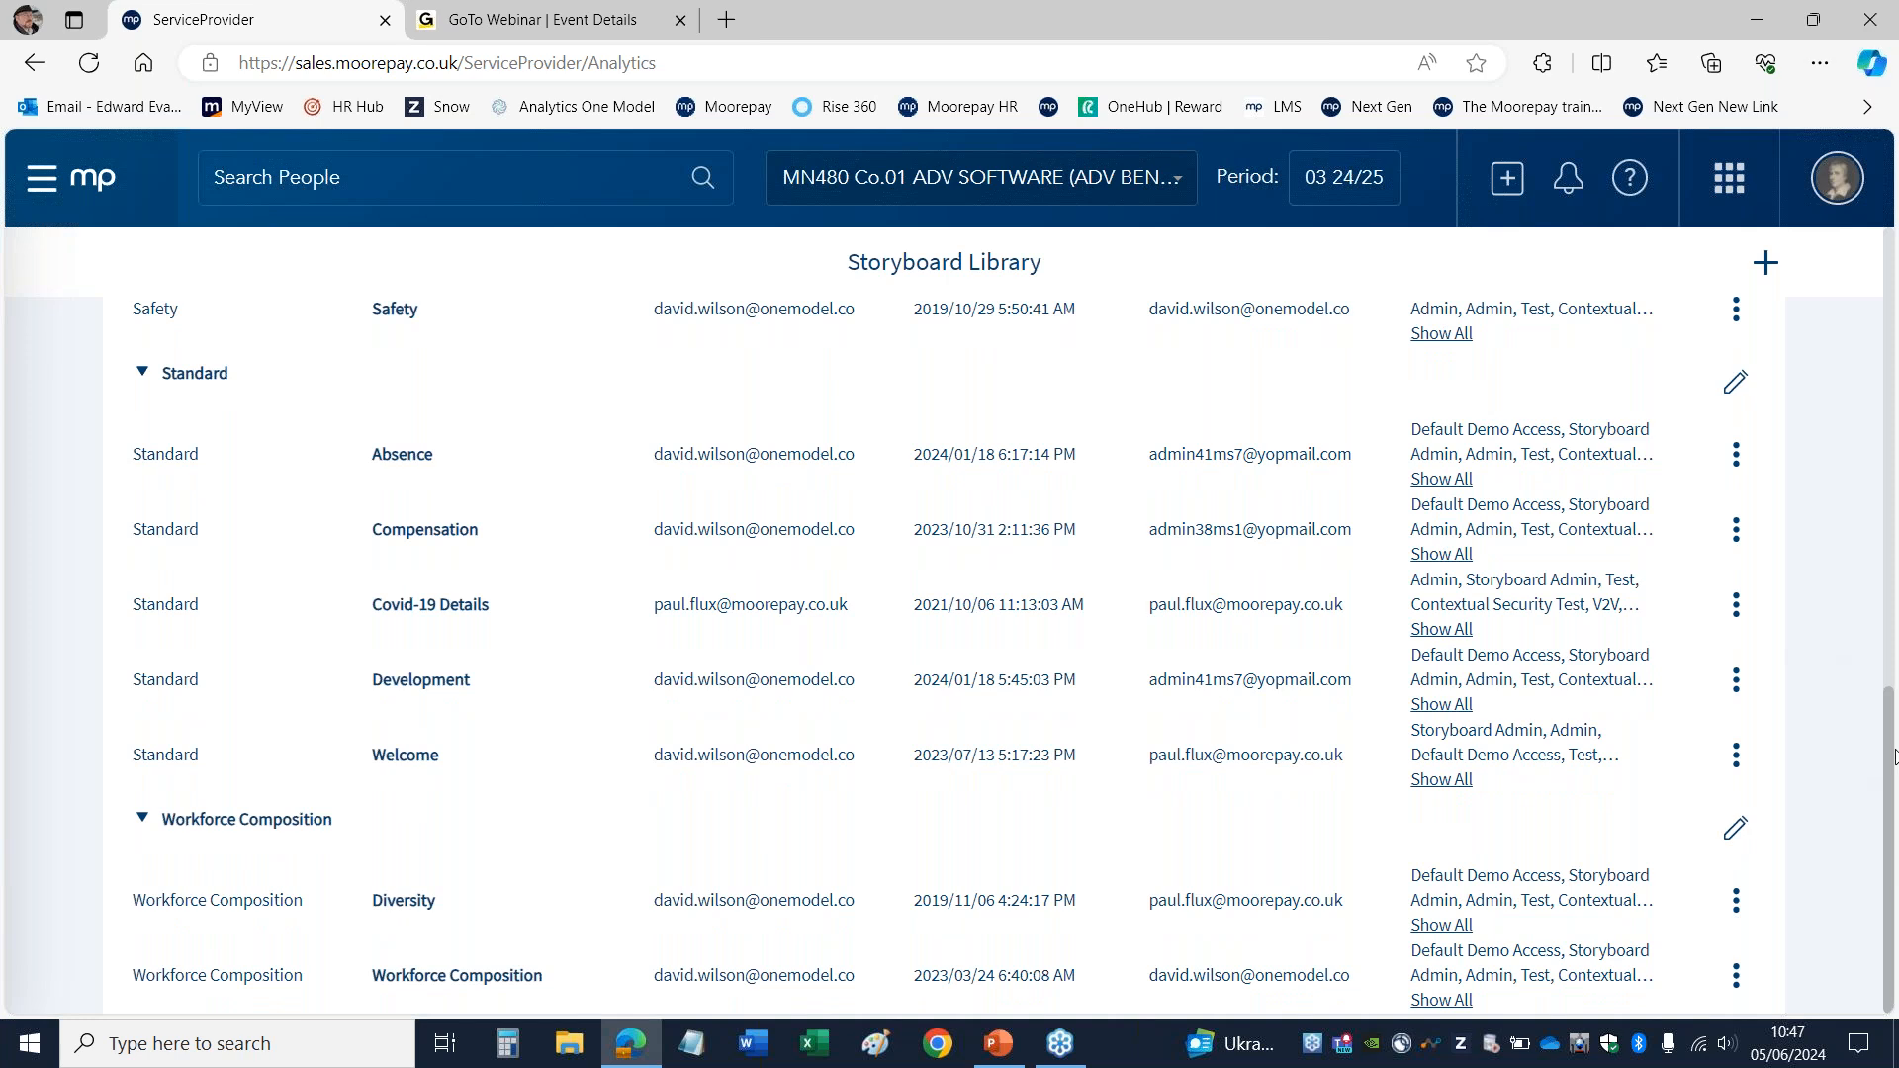
{"action": "left_click_drag", "start_coordinate": [1894, 748], "coordinate": [1880, 248]}
{"action": "left_click", "coordinate": [1894, 809]}
{"action": "left_click", "coordinate": [1894, 809]}
{"action": "left_click_drag", "start_coordinate": [1893, 748], "coordinate": [1894, 285]}
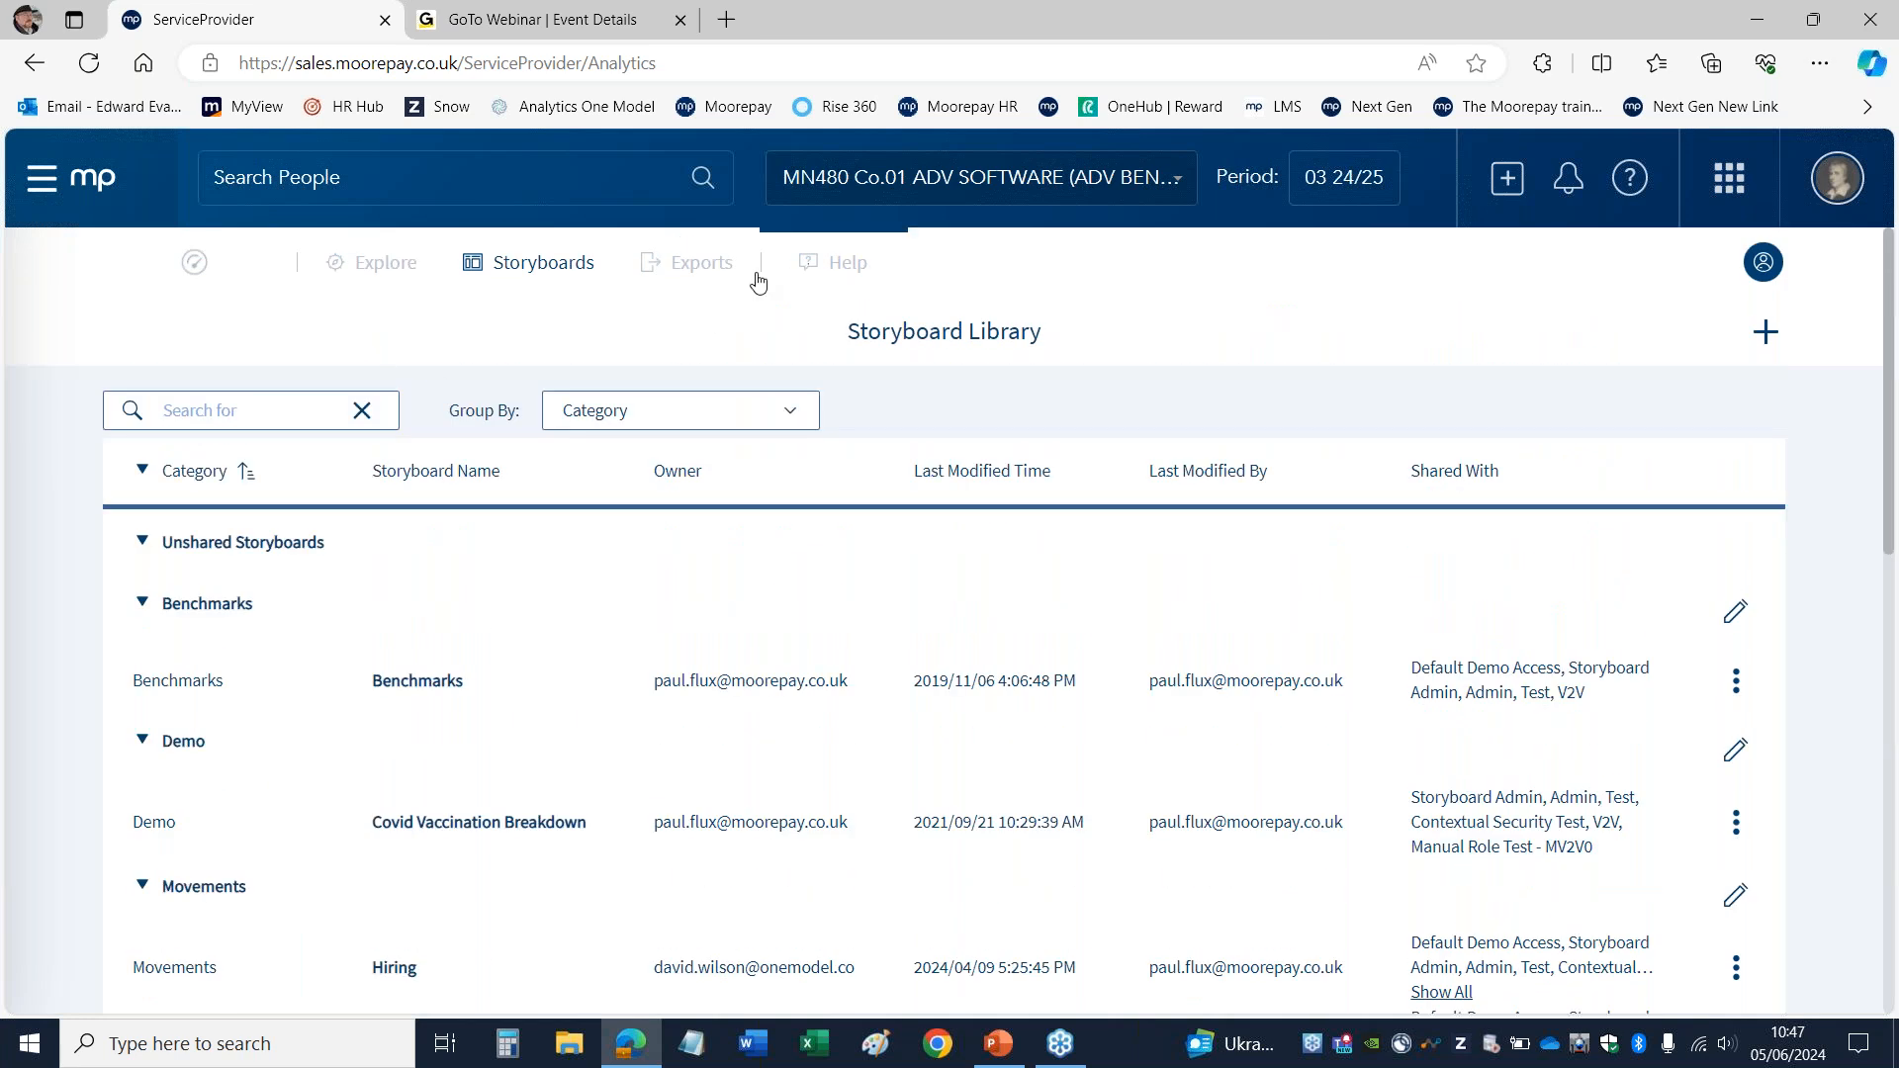
Step: Go to the Analytics home dashboard and look over the Workforce Composition, Hiring and Terminations tiles
{"action": "left_click", "coordinate": [211, 267]}
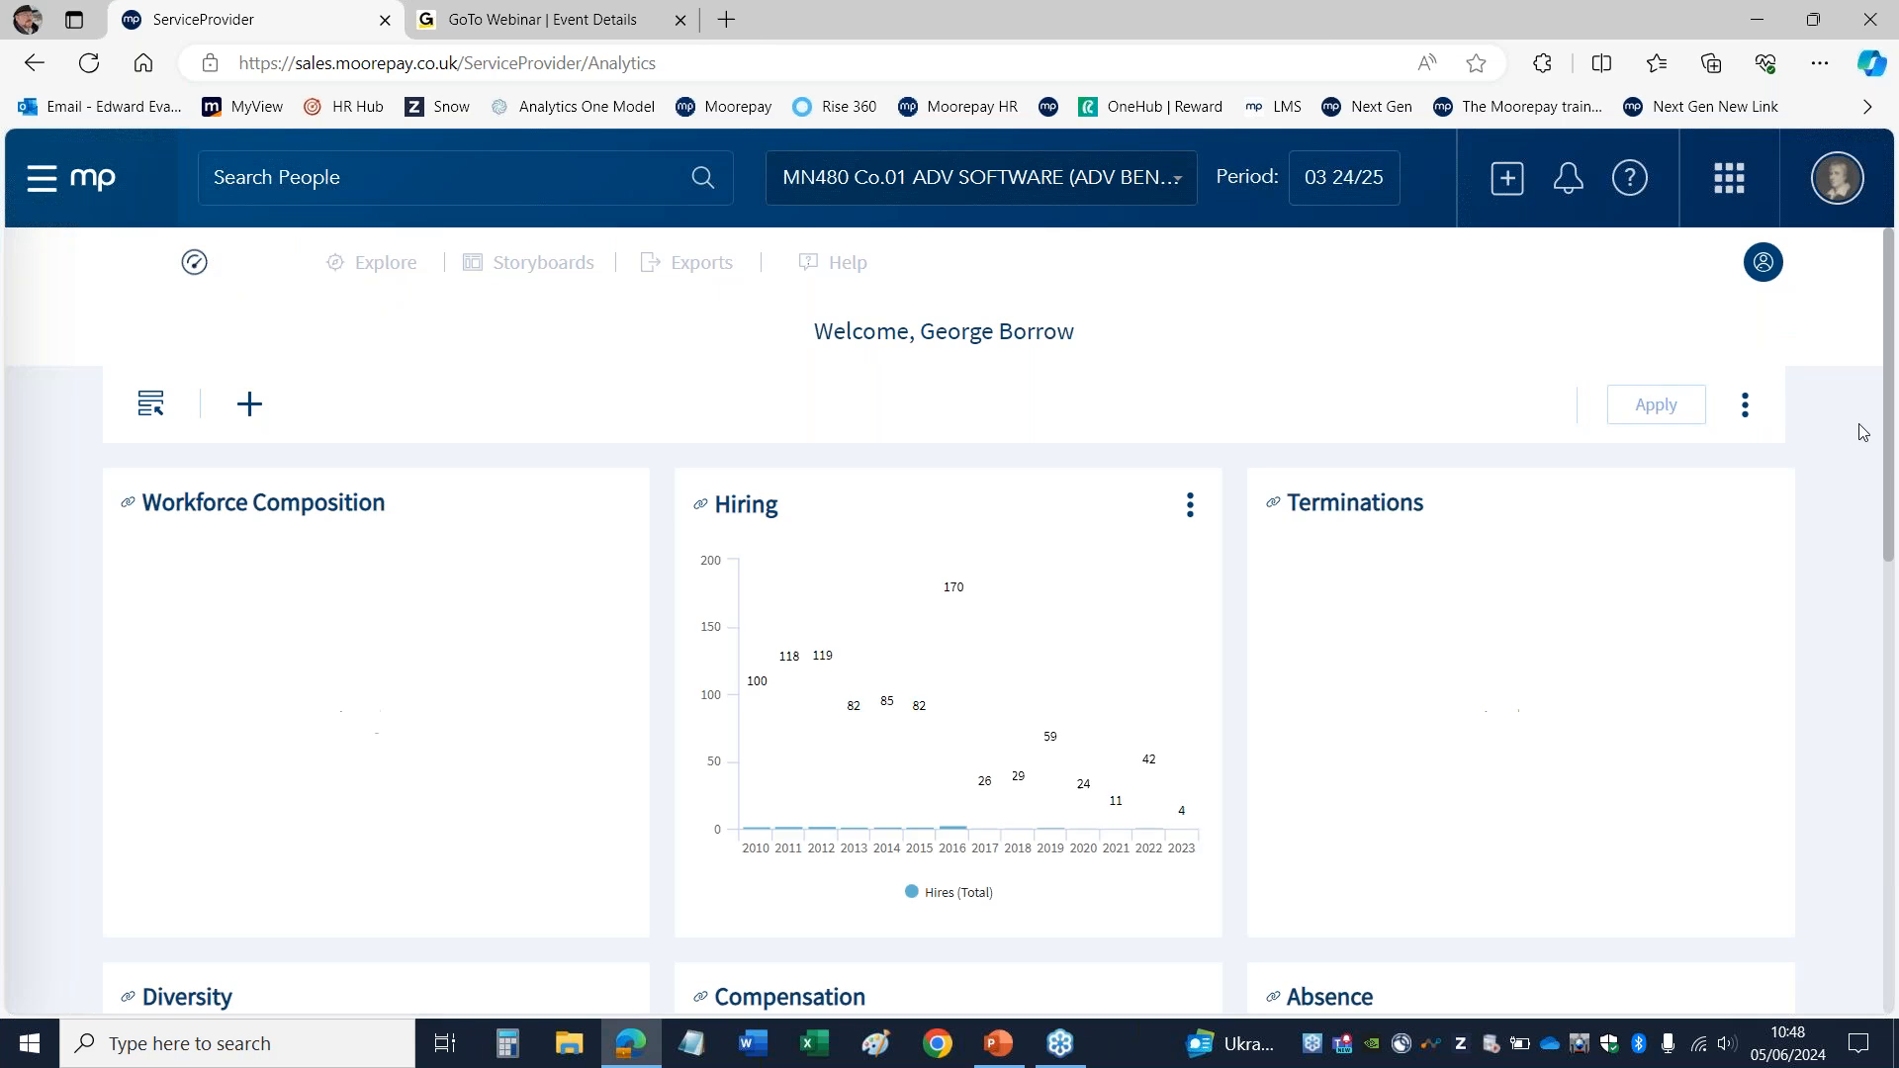
{"action": "scroll", "coordinate": [1889, 462], "scroll_direction": "down", "scroll_amount": 1}
{"action": "scroll", "coordinate": [1890, 462], "scroll_direction": "down", "scroll_amount": 1}
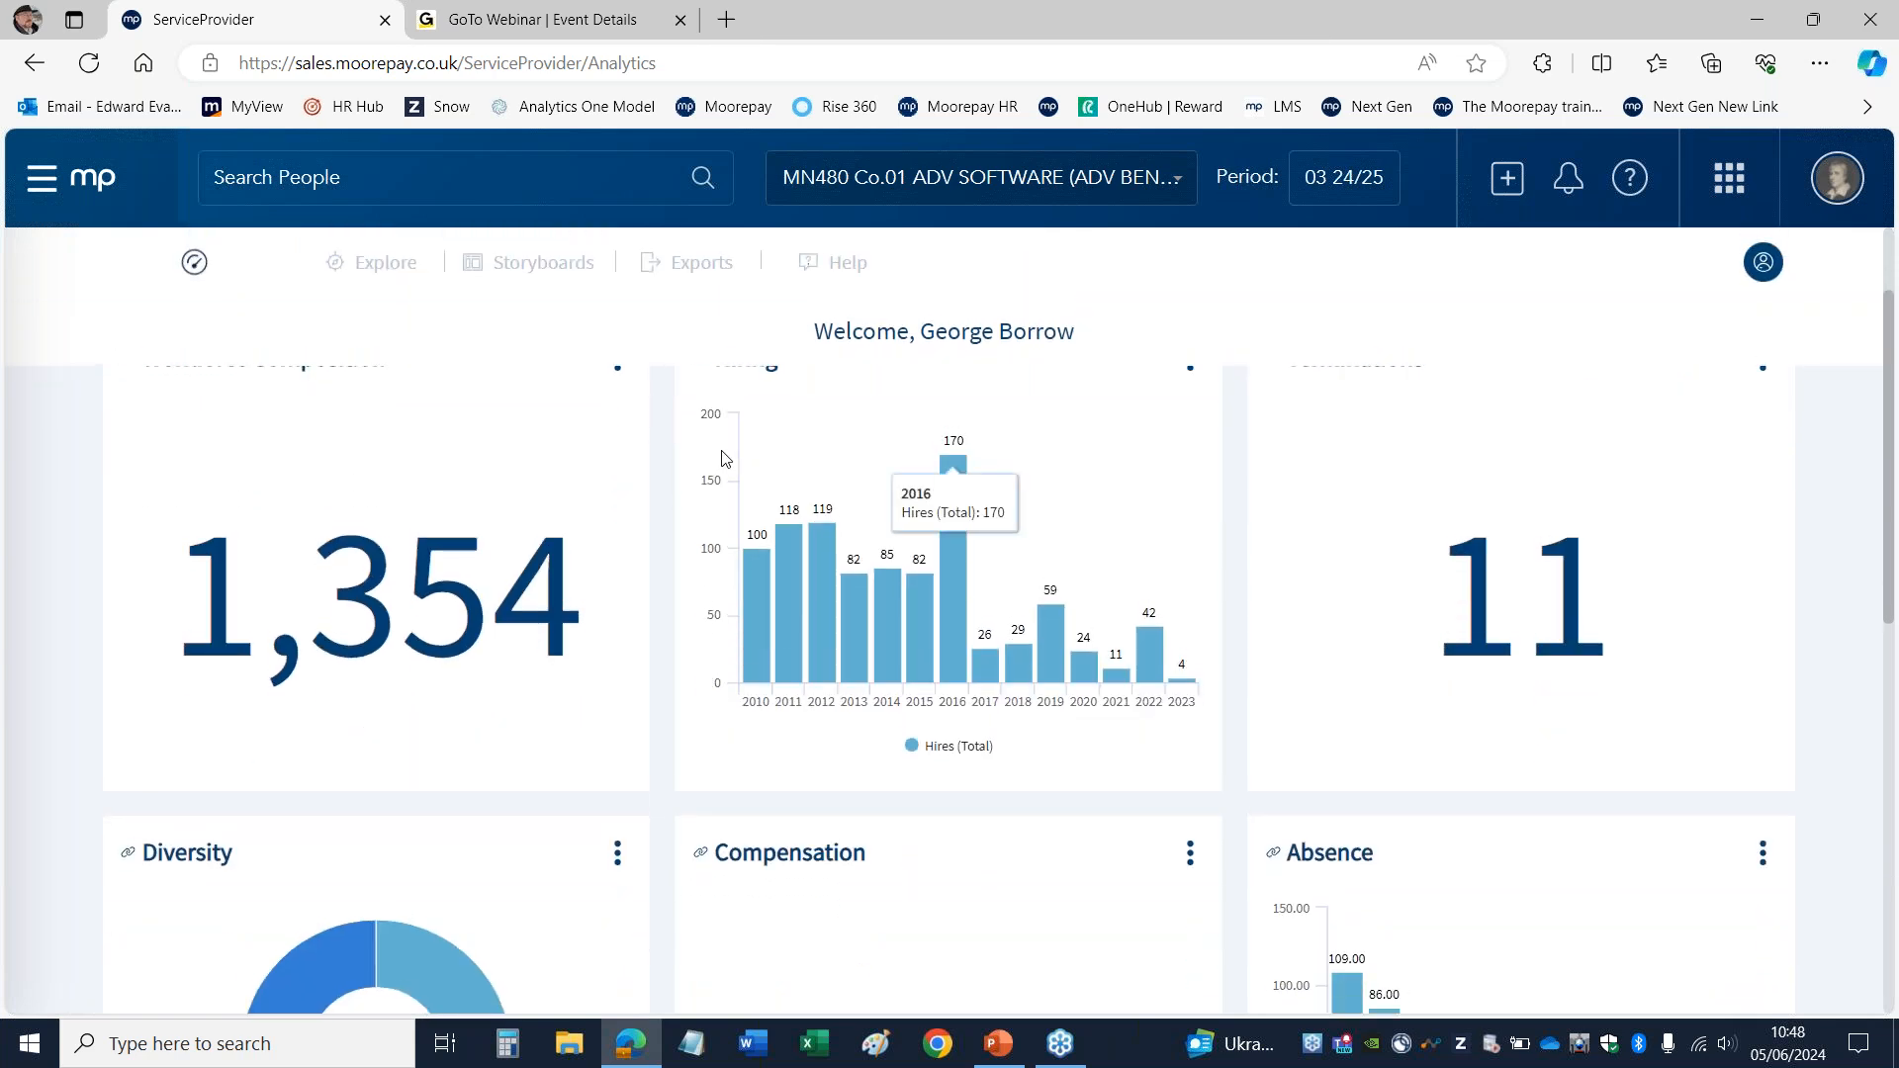
{"action": "scroll", "coordinate": [1884, 500], "scroll_direction": "up", "scroll_amount": 1}
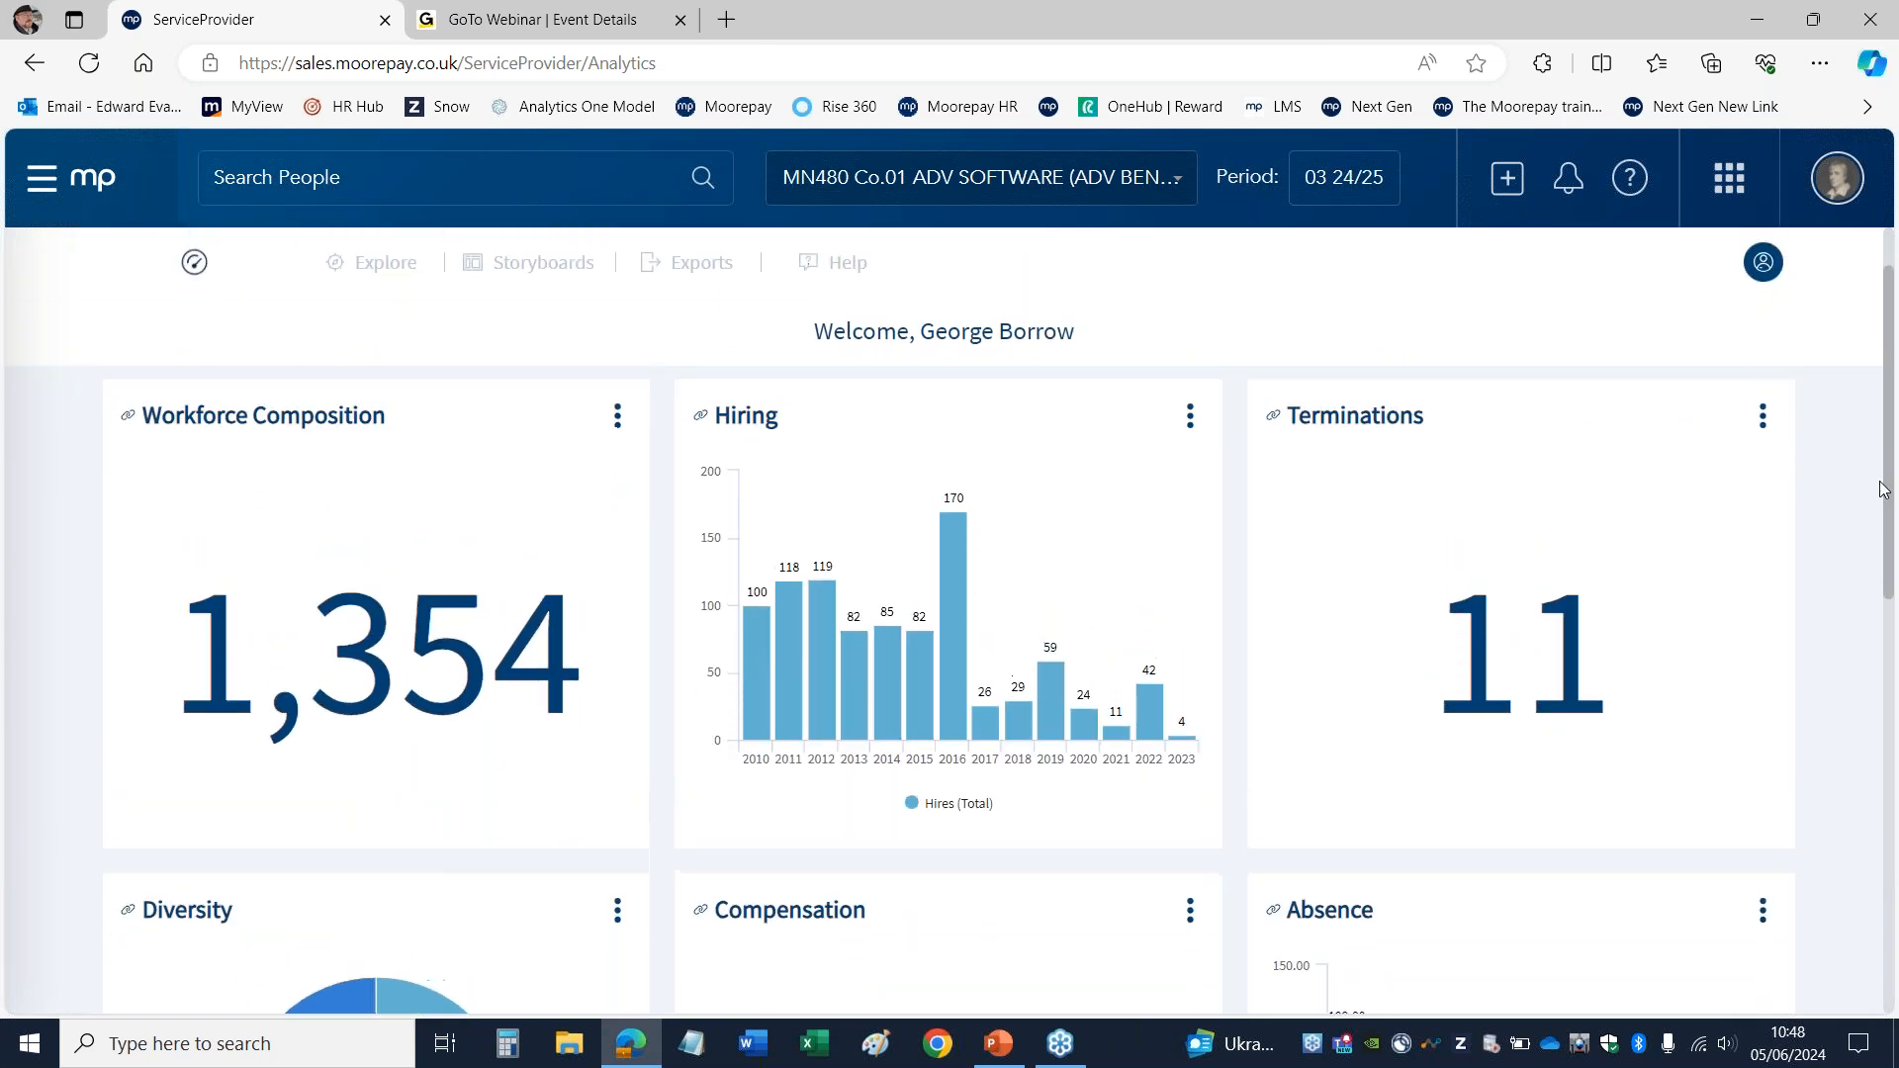
{"action": "left_click", "coordinate": [1188, 423]}
{"action": "left_click", "coordinate": [1186, 429]}
Step: Revisit the Storyboard Library, and return to the home dashboard to view its tiles down to Safety and Development
{"action": "left_click", "coordinate": [542, 269]}
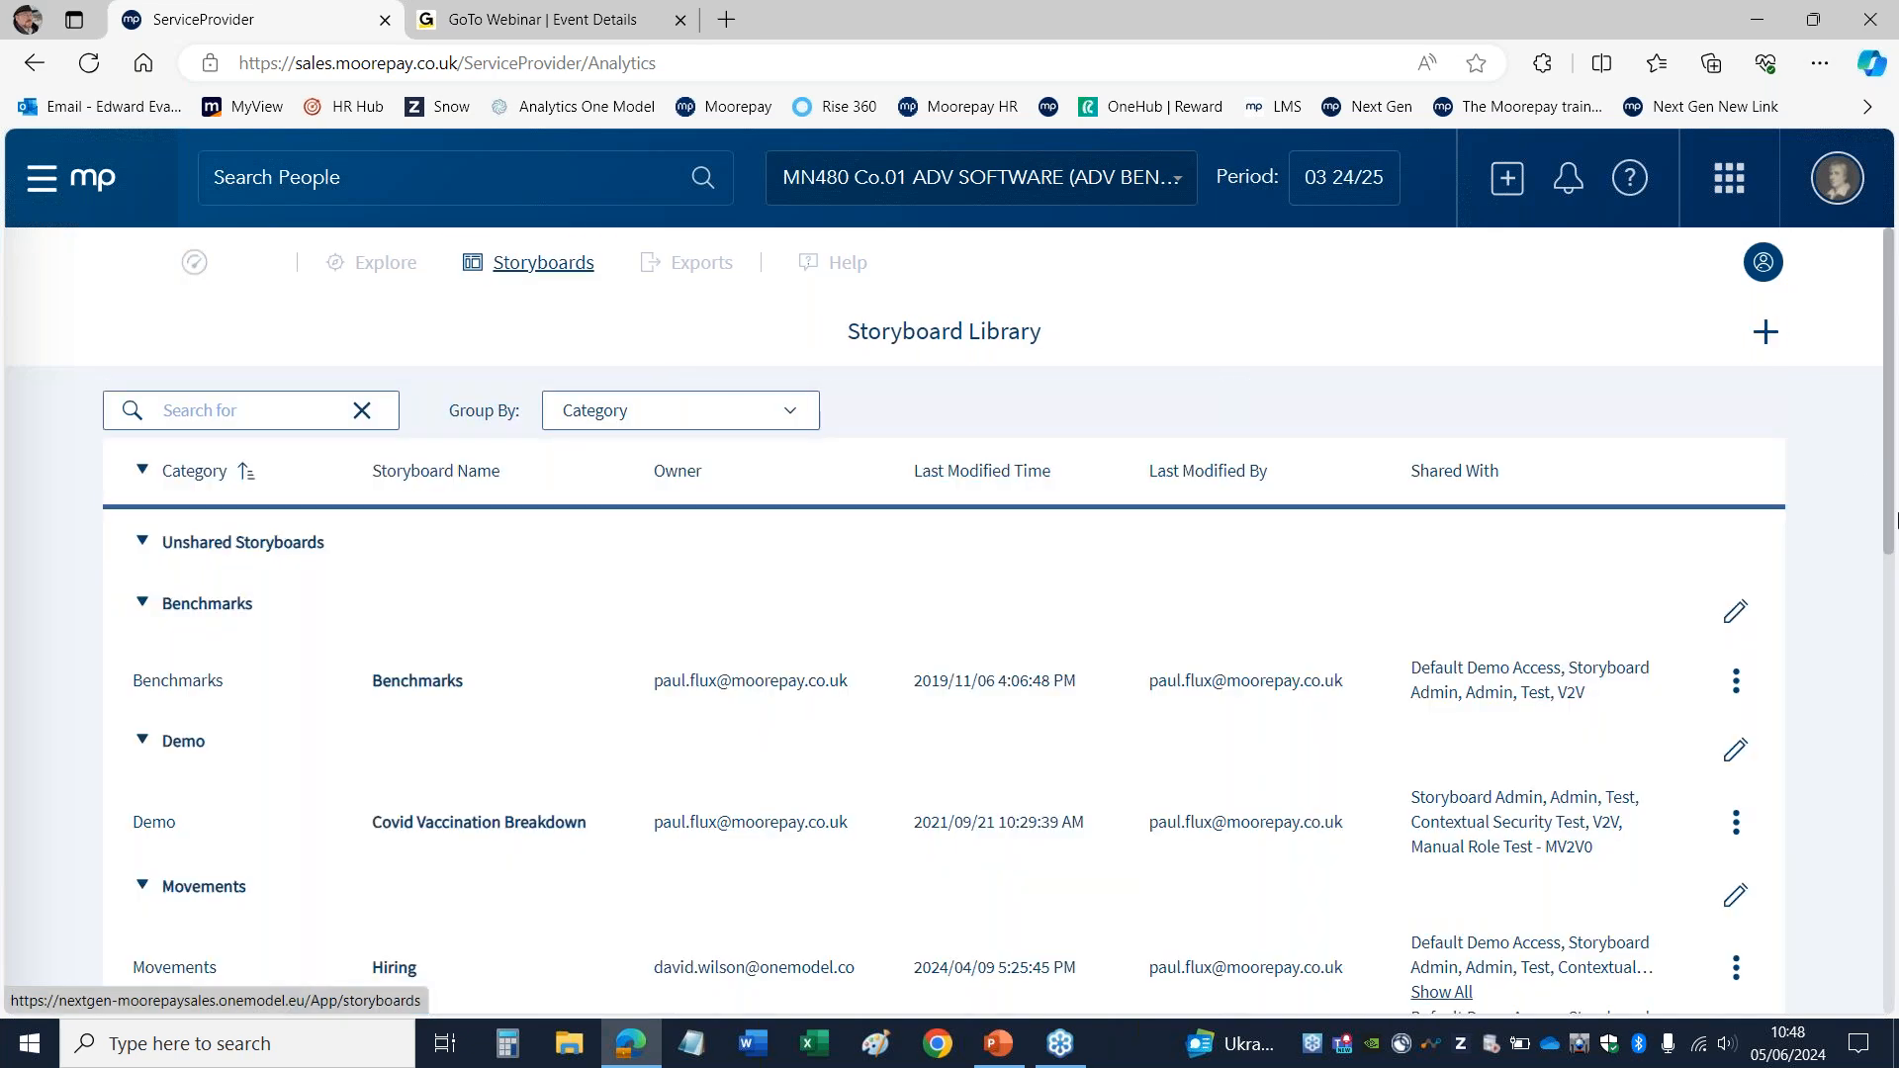
{"action": "left_click_drag", "start_coordinate": [1889, 522], "coordinate": [28, 405]}
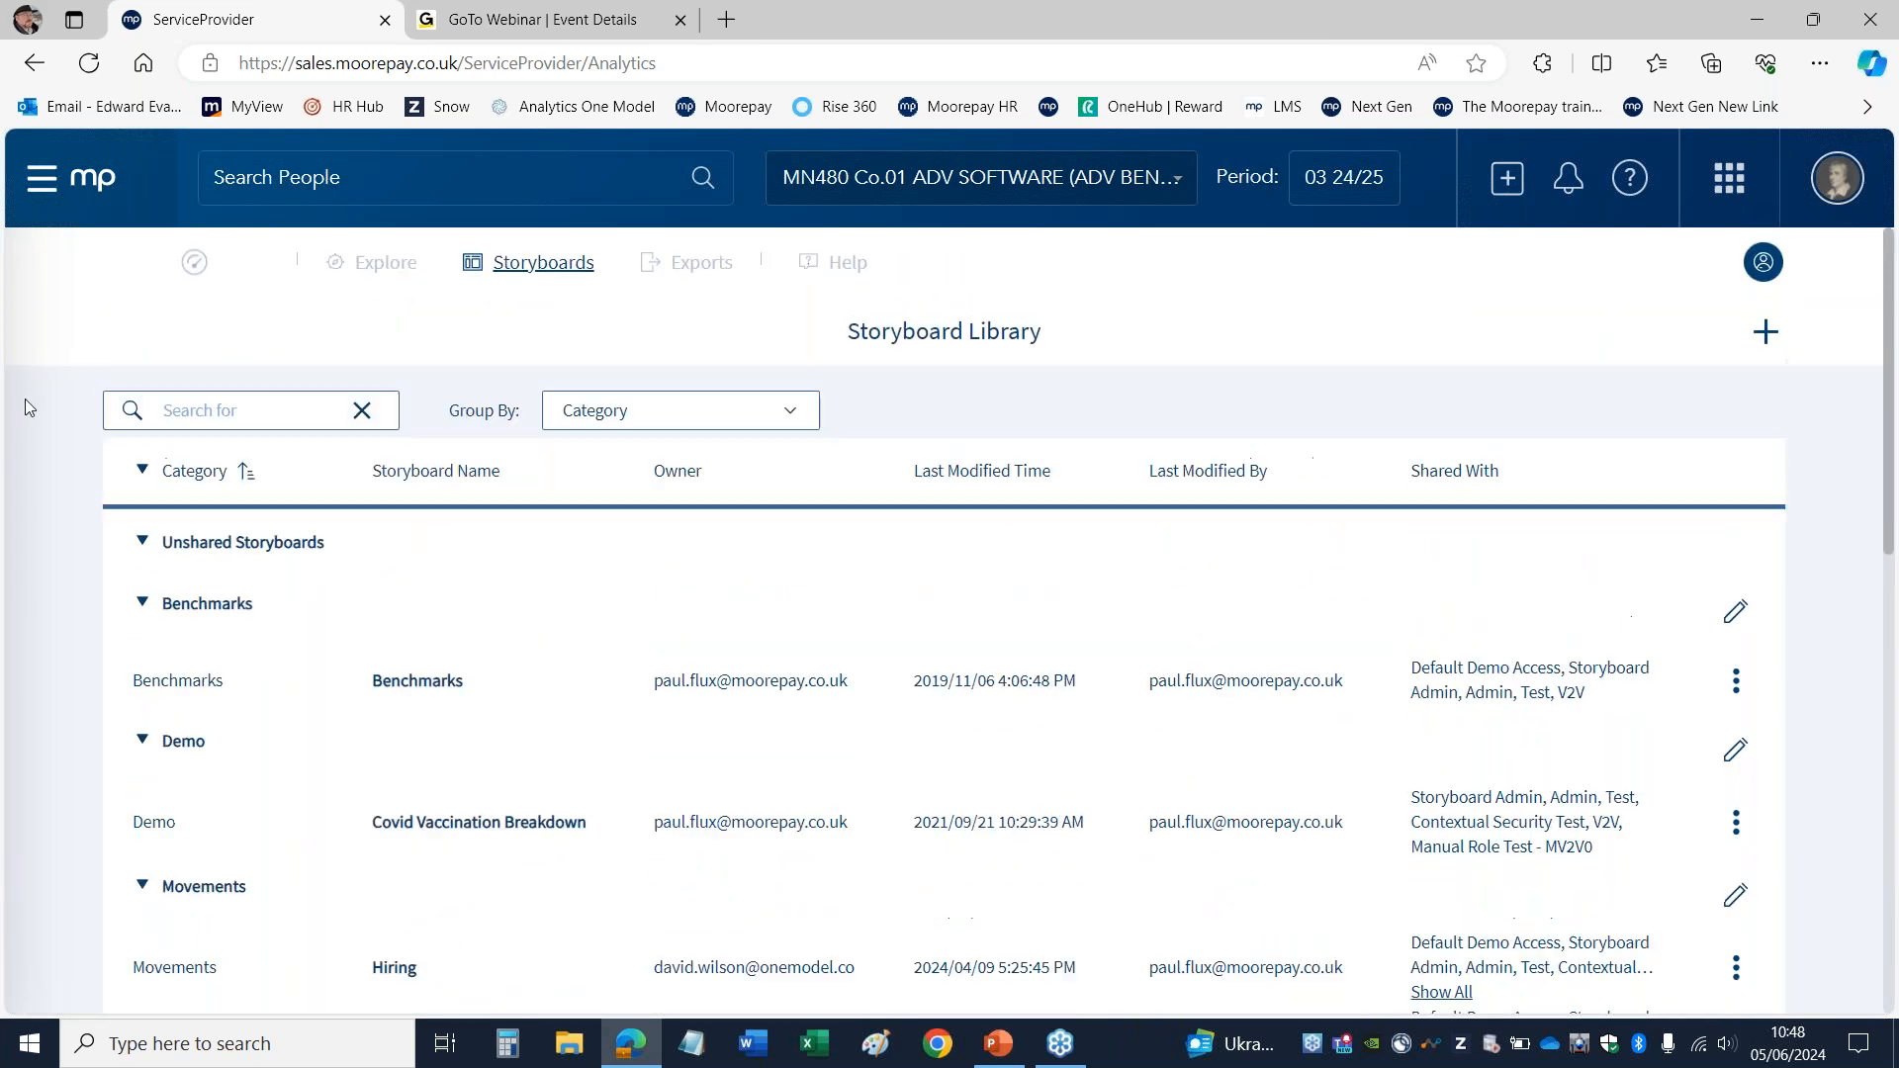
{"action": "left_click", "coordinate": [194, 265]}
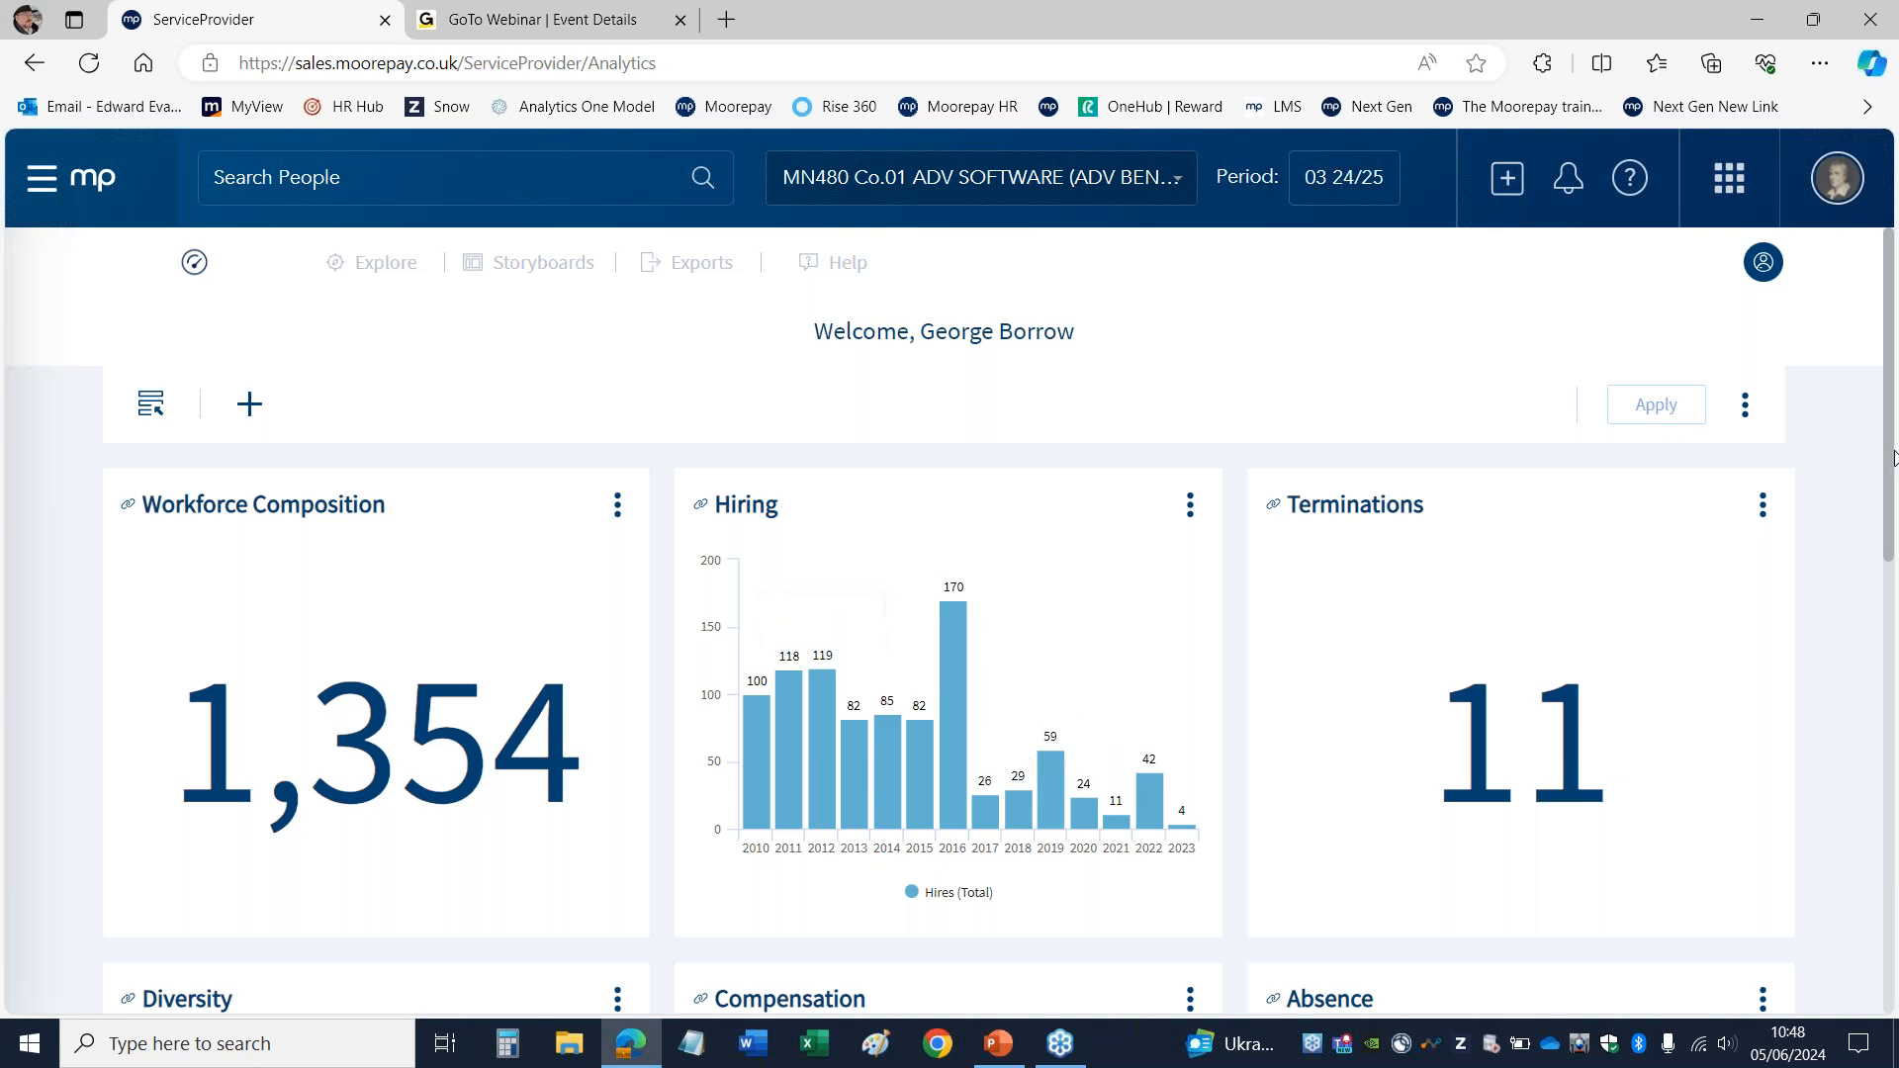
{"action": "left_click_drag", "start_coordinate": [1895, 608], "coordinate": [1865, 1009]}
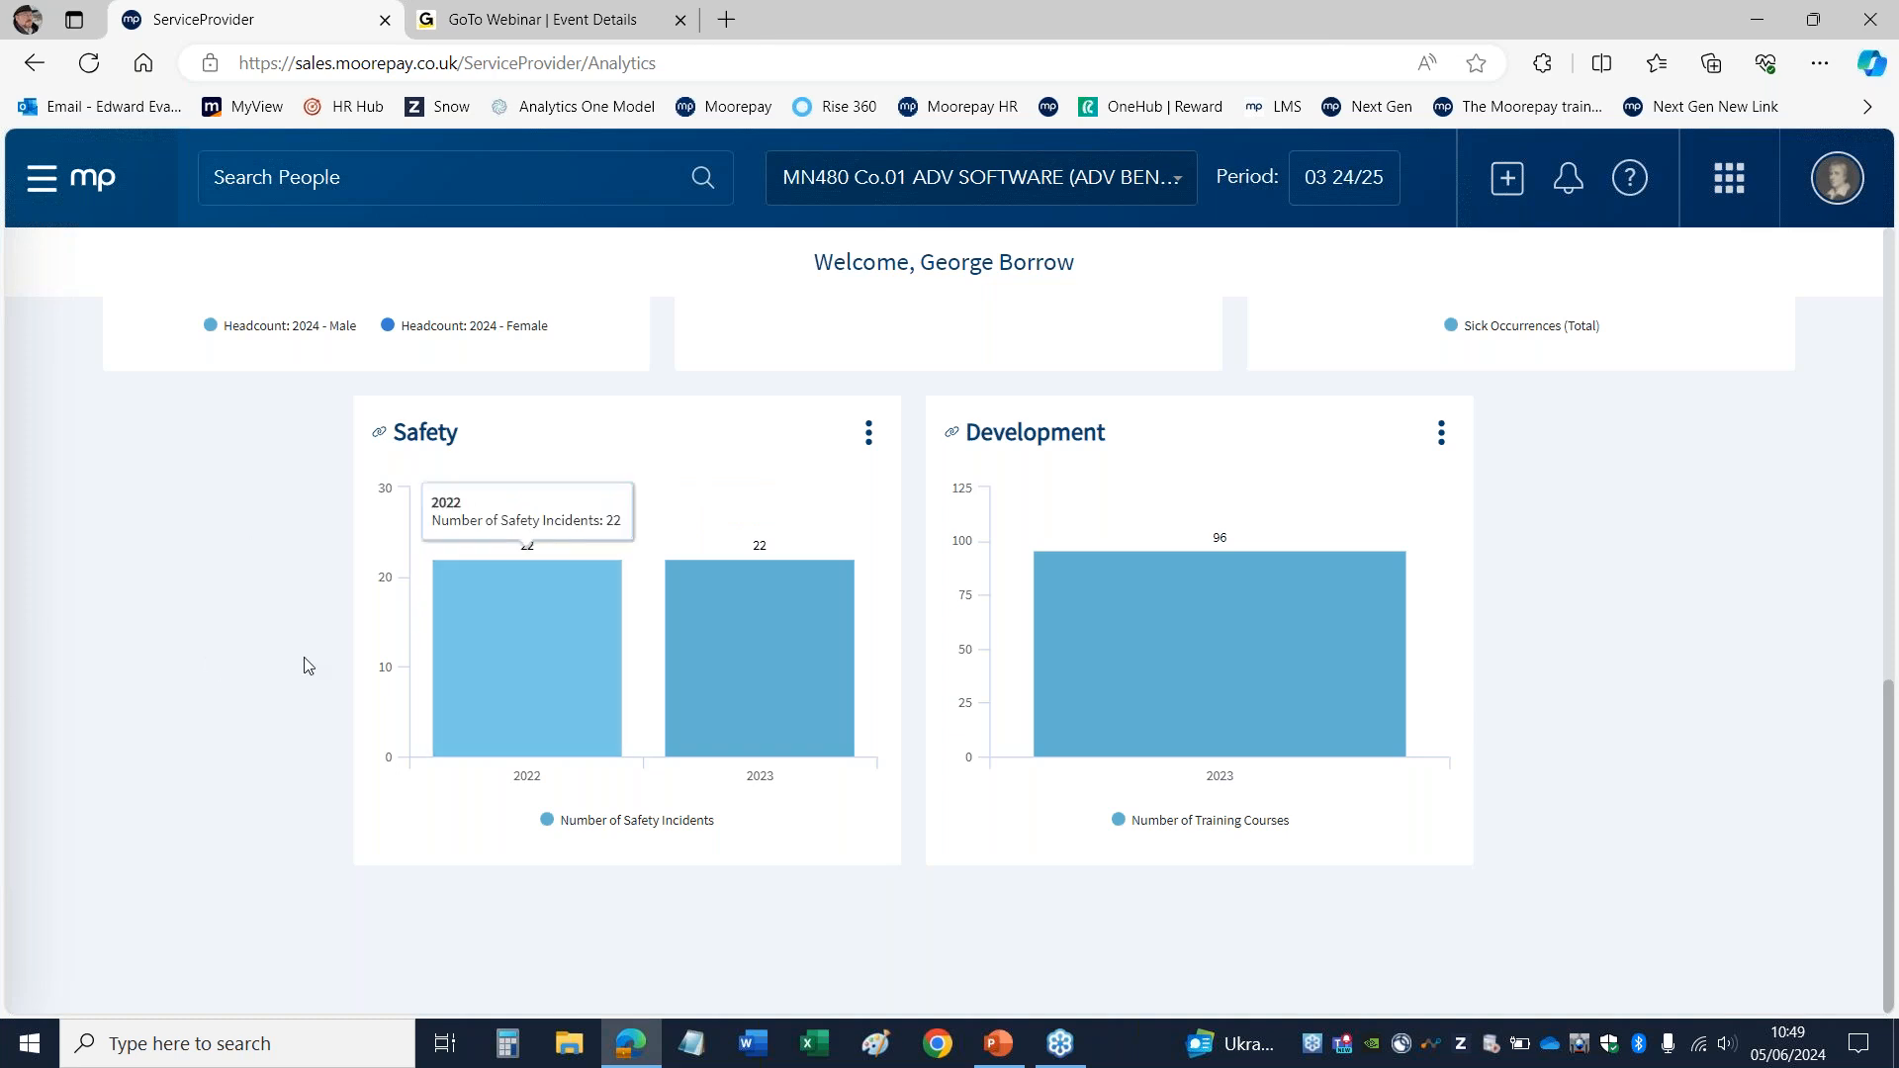
{"action": "left_click_drag", "start_coordinate": [1892, 771], "coordinate": [1880, 284]}
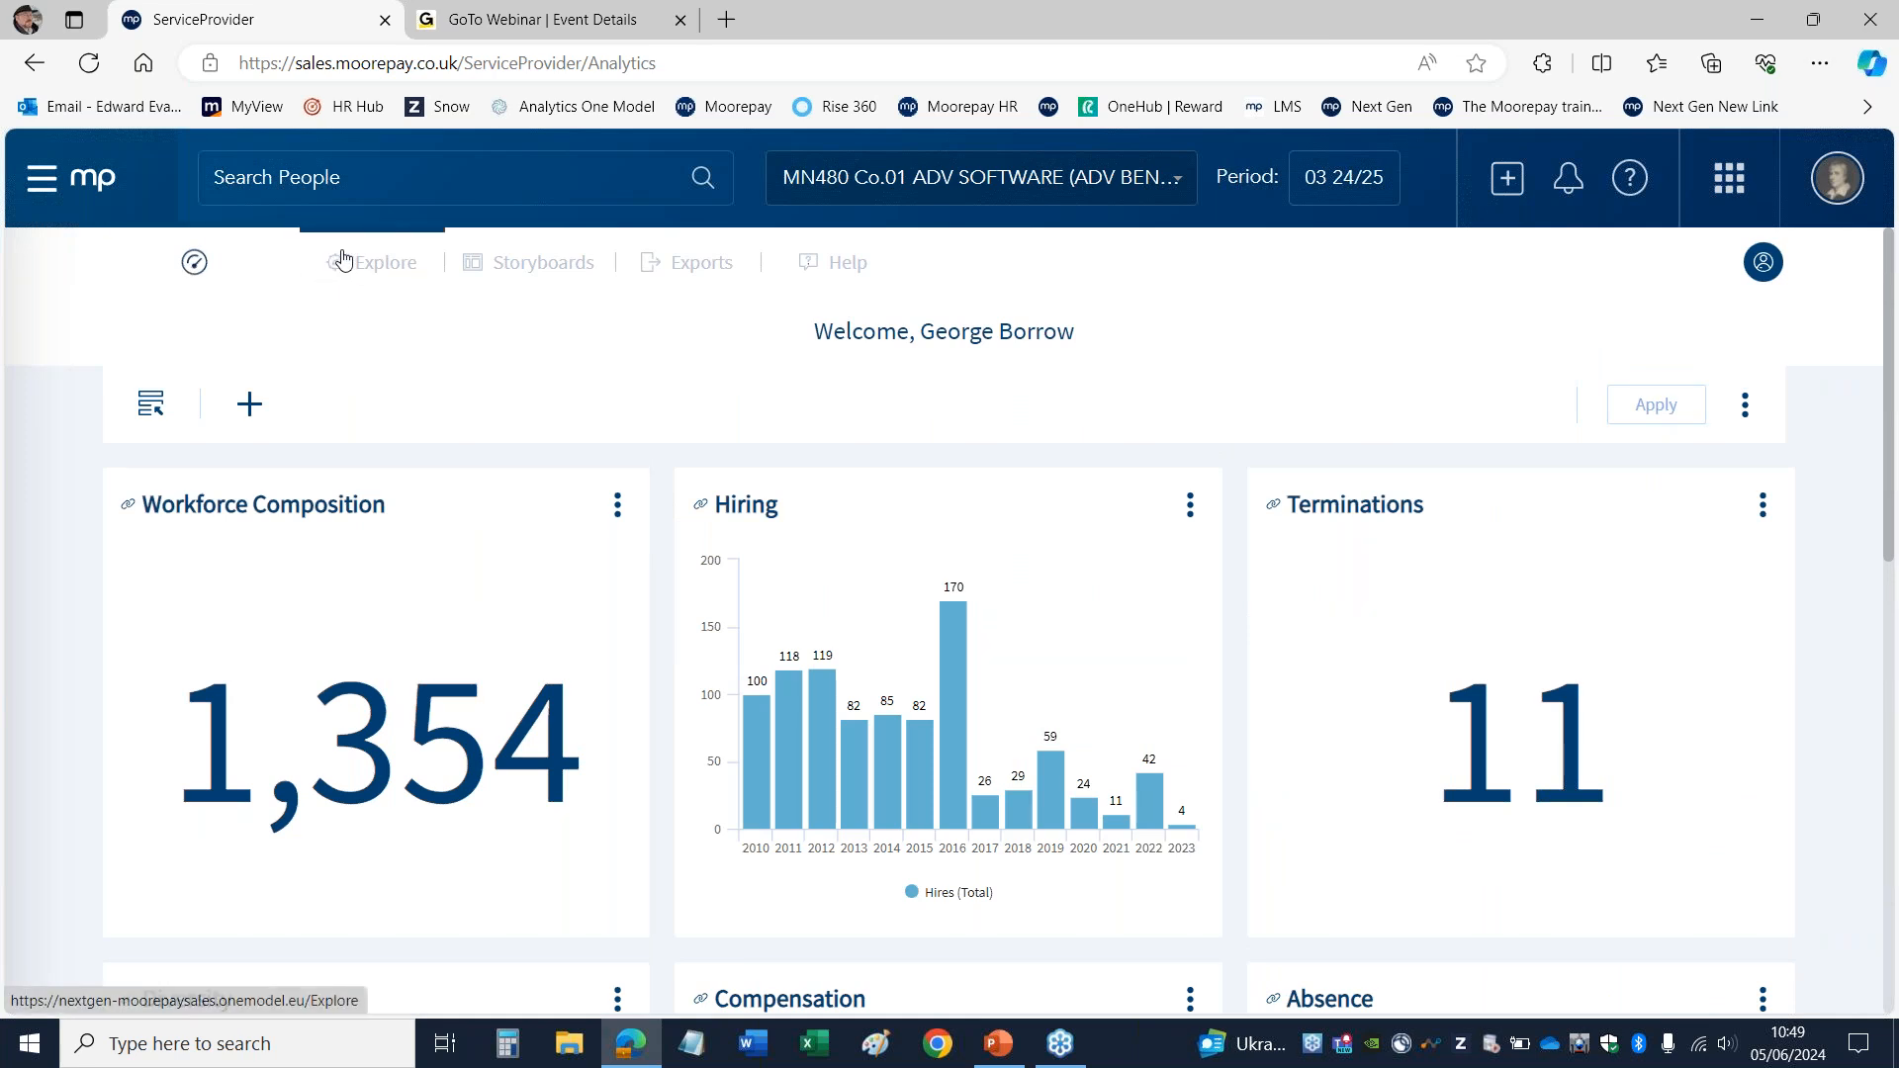
Step: Start a new Explore query and add the Absence Days Sick (Merged) metric from the Absence inputs
{"action": "left_click", "coordinate": [377, 267]}
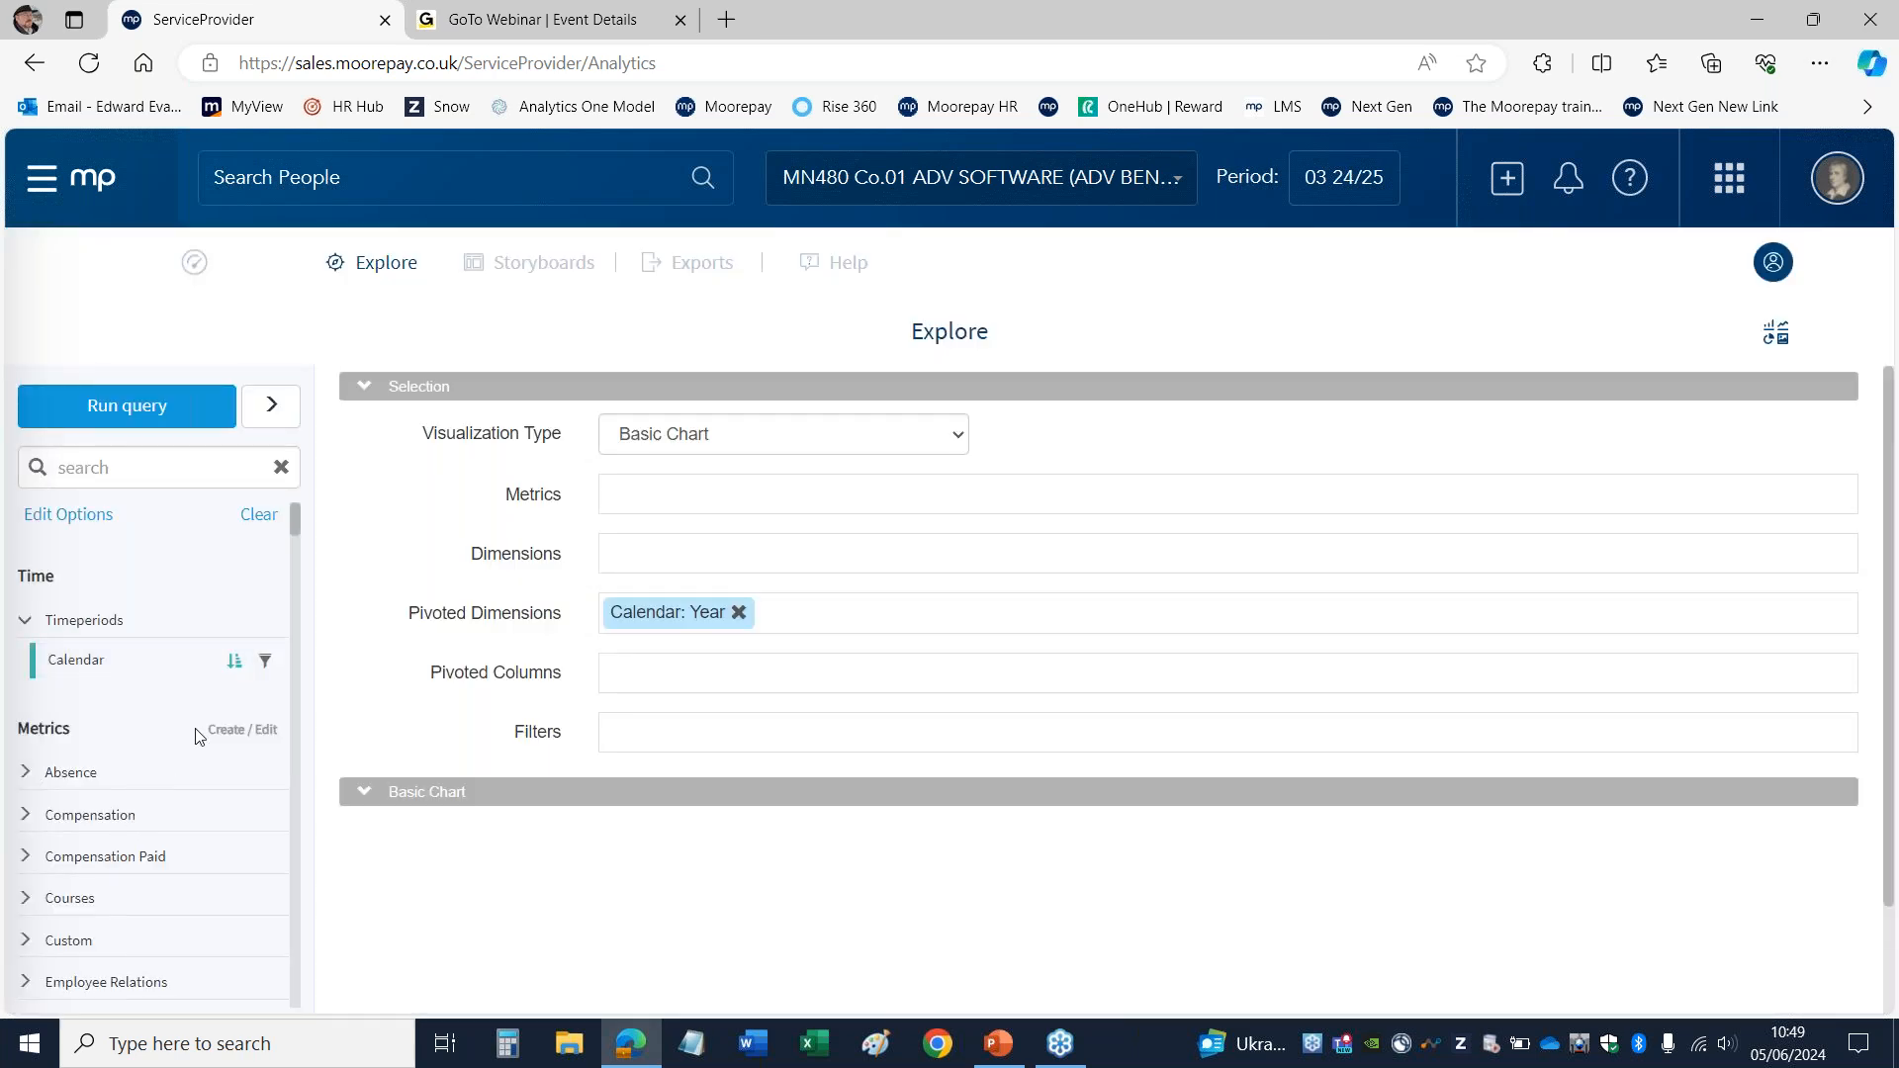
{"action": "left_click_drag", "start_coordinate": [293, 526], "coordinate": [291, 538]}
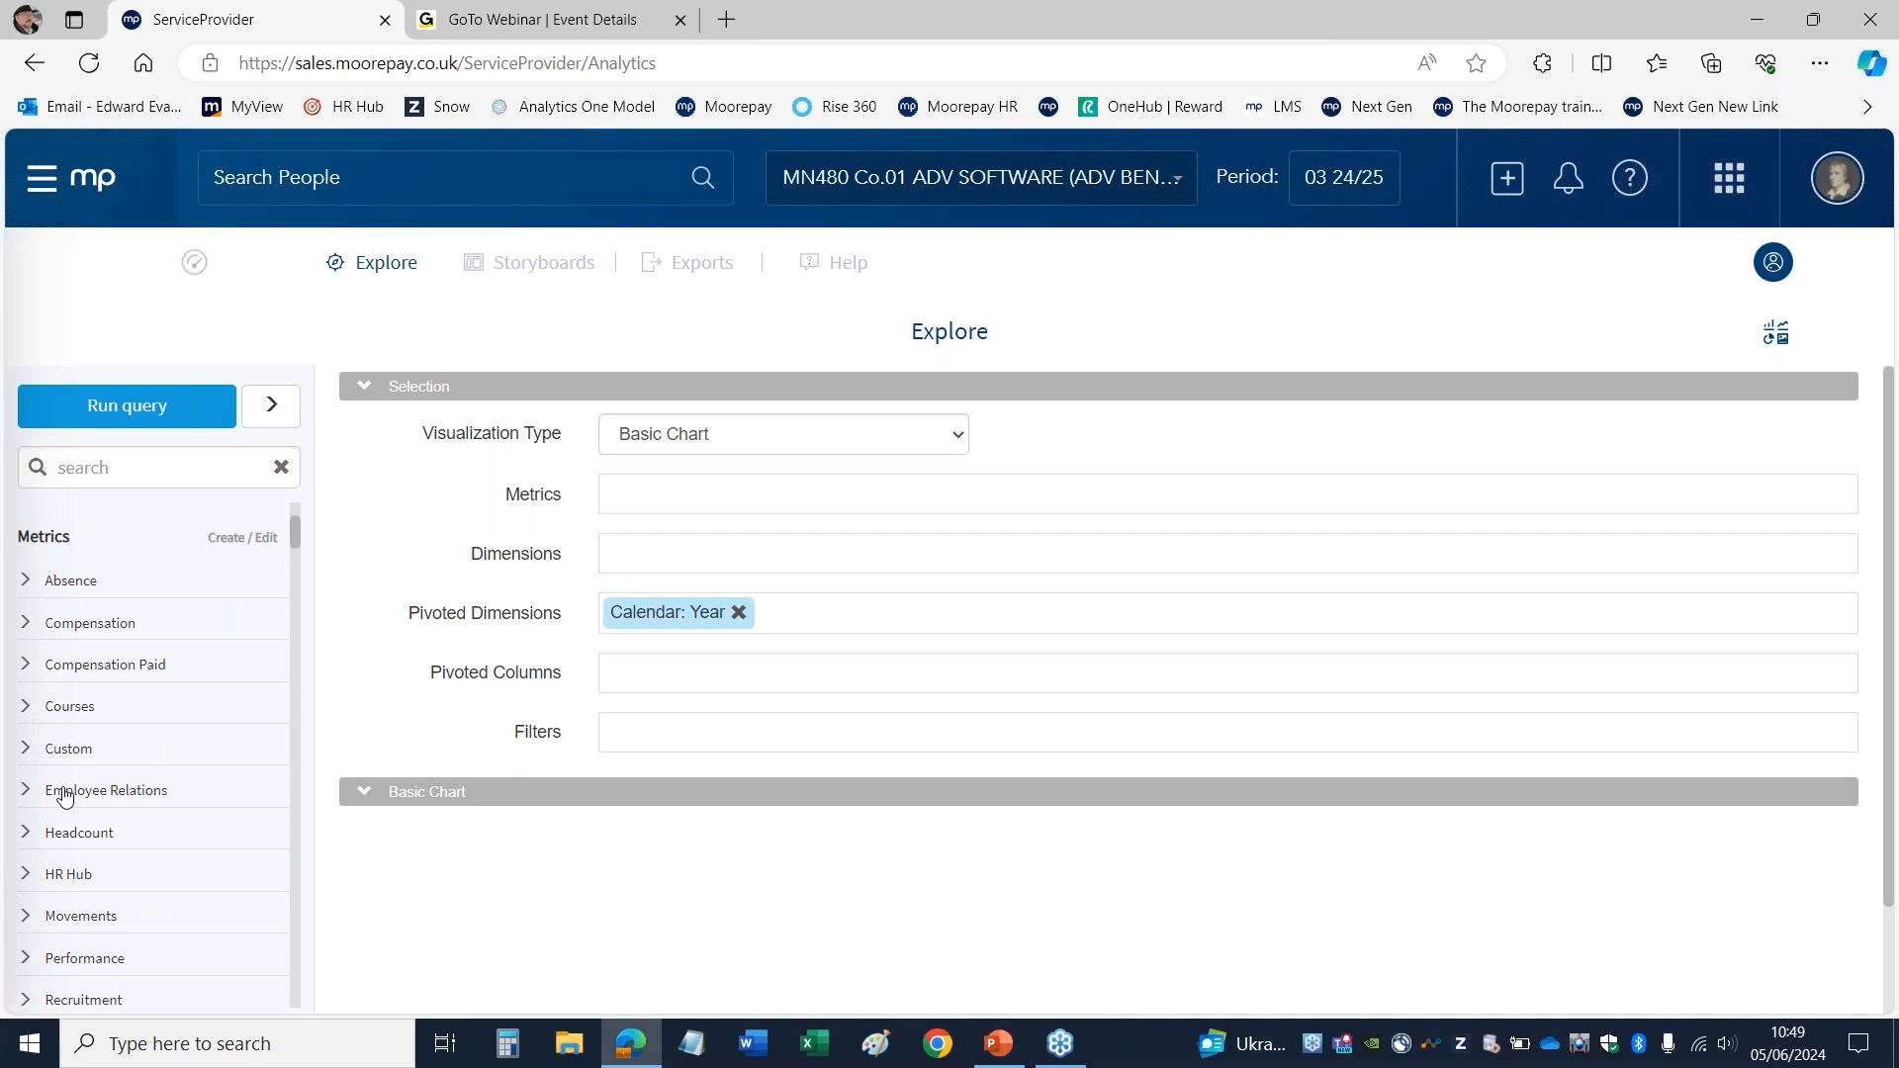
{"action": "left_click", "coordinate": [62, 584]}
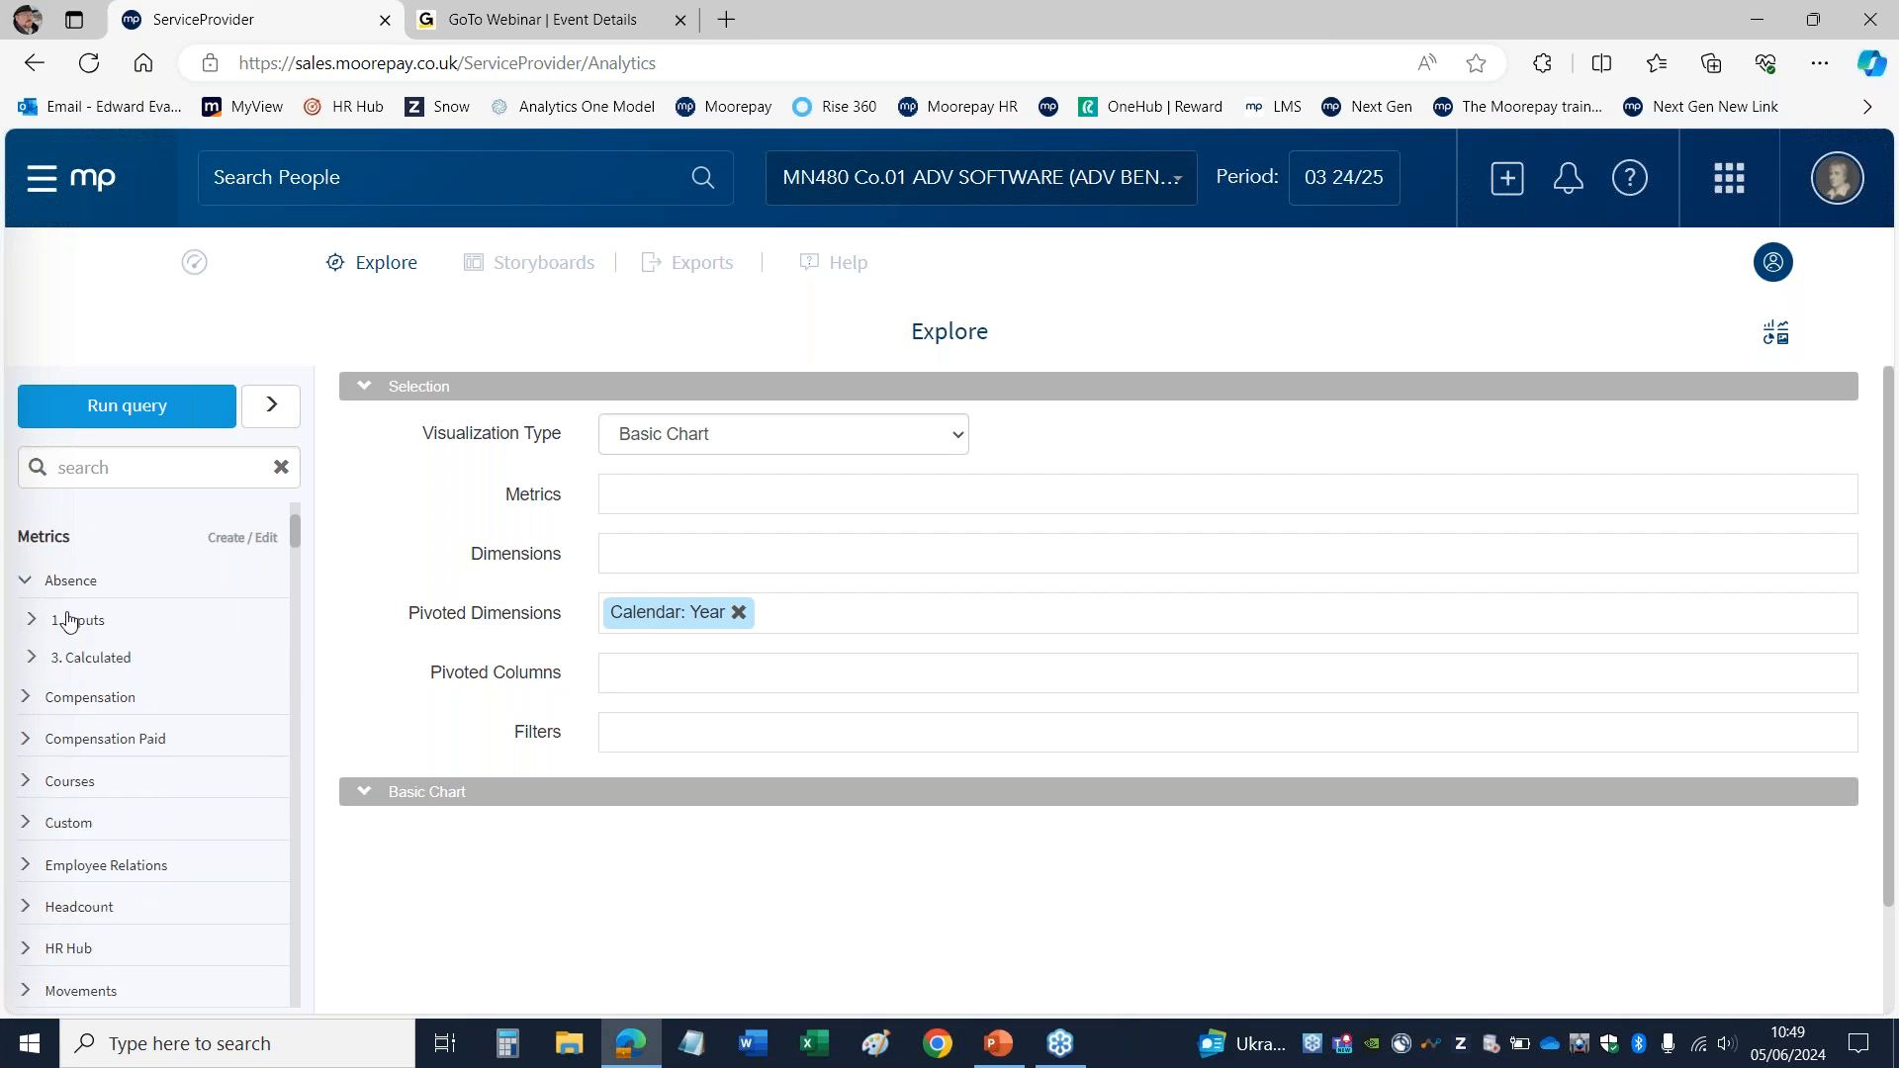
{"action": "left_click", "coordinate": [69, 623]}
{"action": "left_click", "coordinate": [77, 670]}
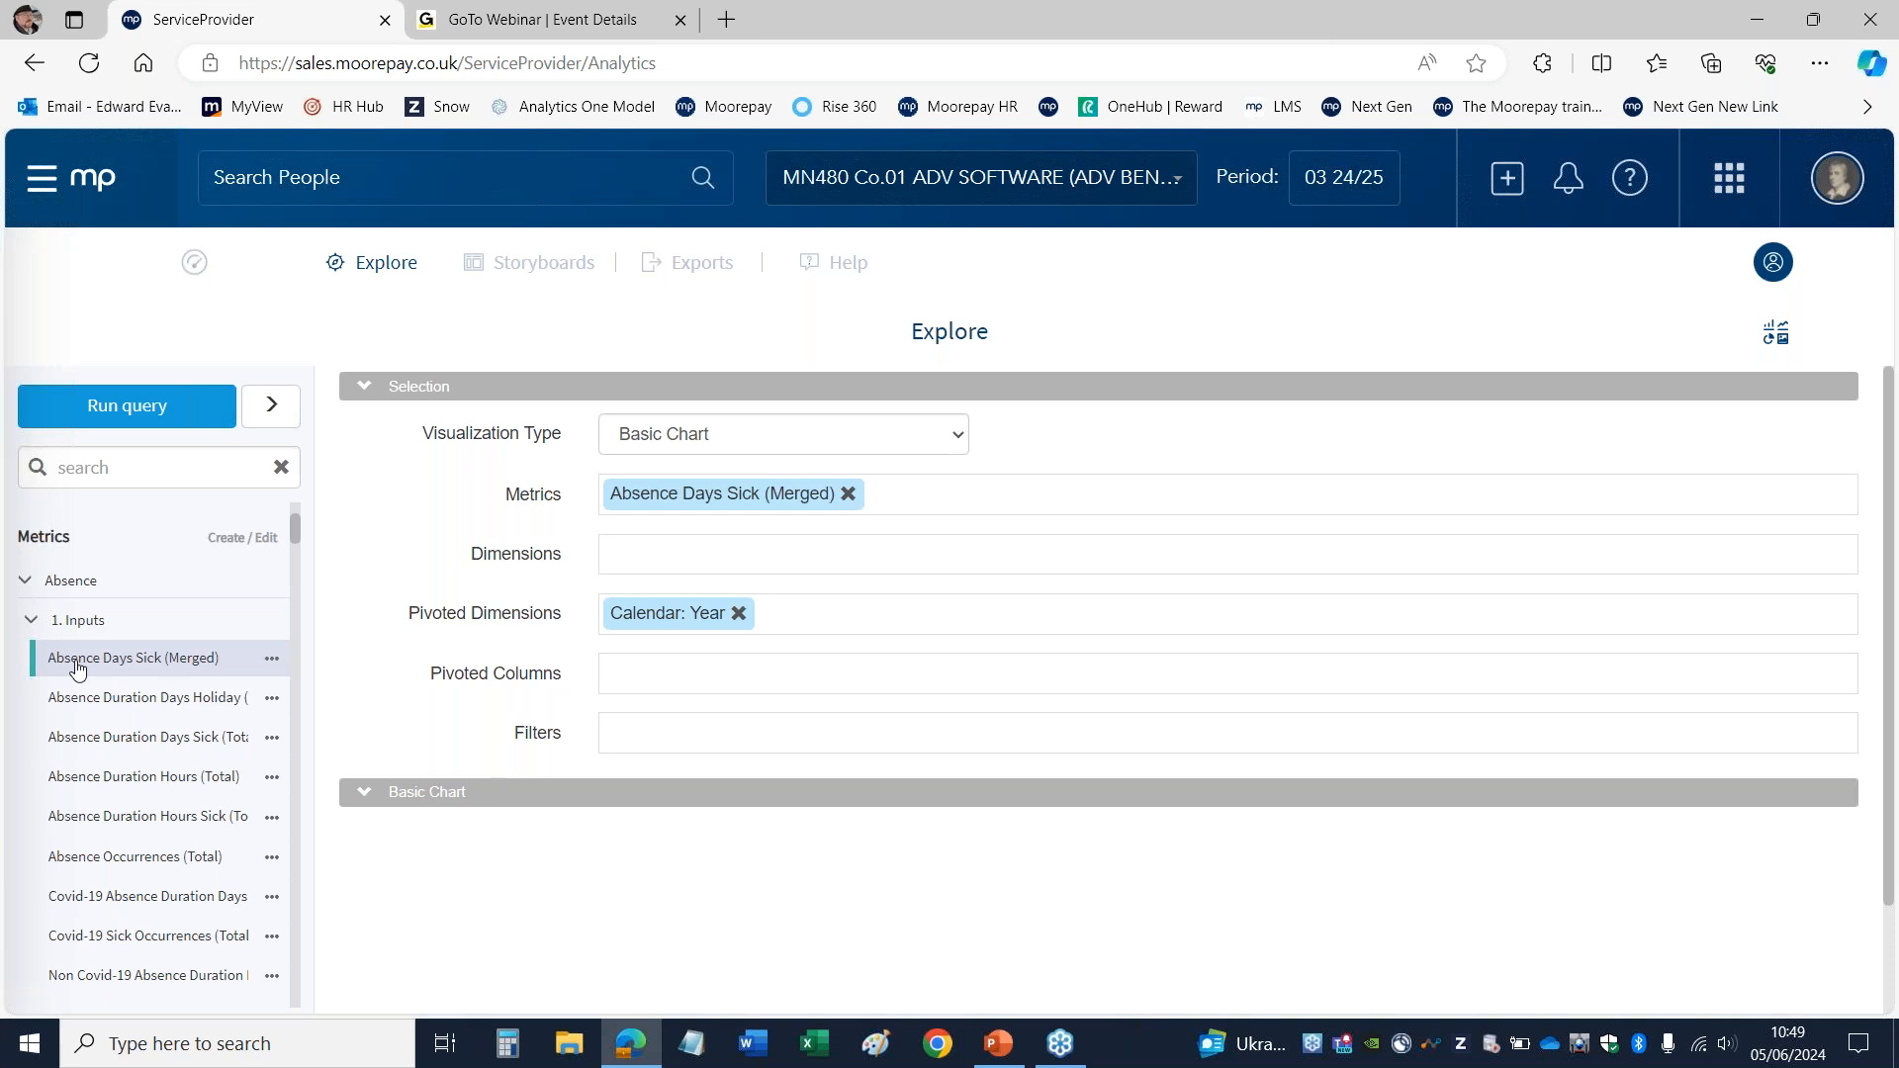
Step: Collapse the Absence metrics and add the biographic Age dimension to the query
{"action": "left_click", "coordinate": [36, 574]}
{"action": "scroll", "coordinate": [293, 544], "scroll_direction": "down", "scroll_amount": 1}
{"action": "scroll", "coordinate": [293, 574], "scroll_direction": "down", "scroll_amount": 5}
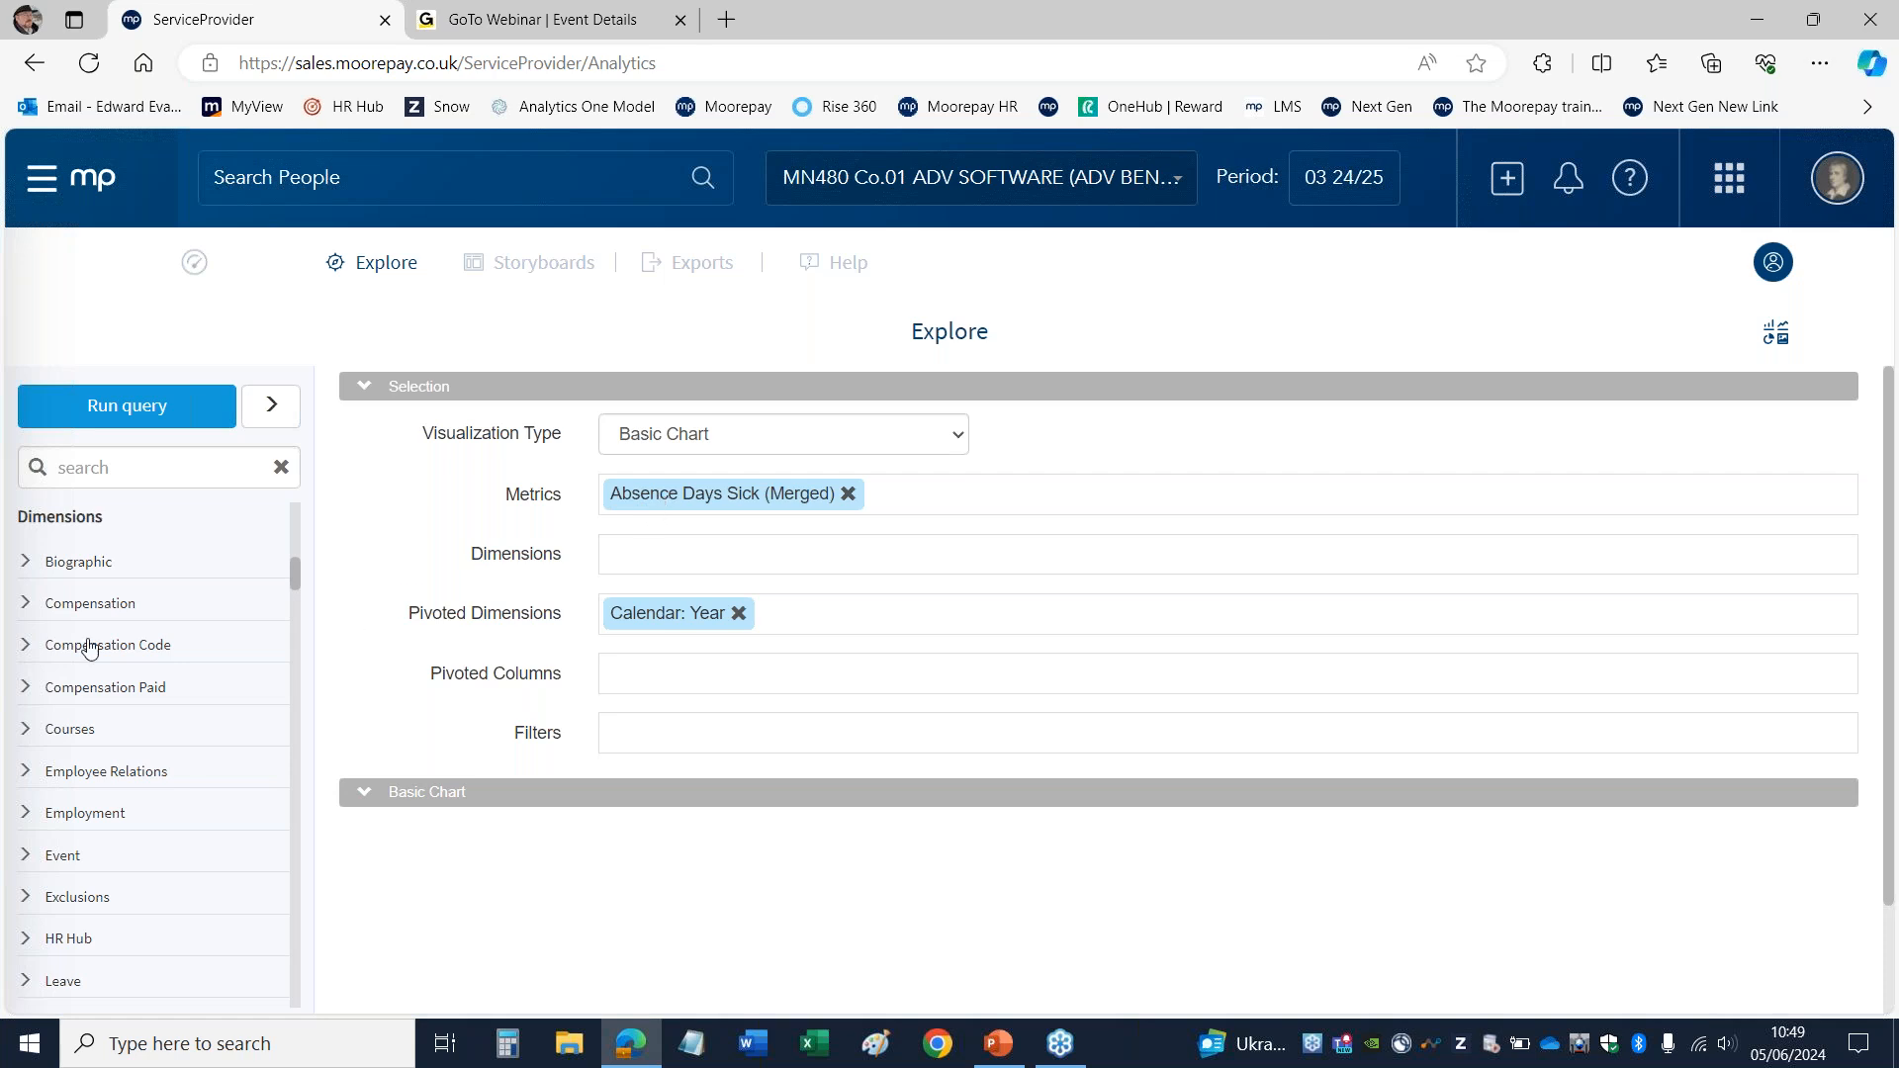
{"action": "left_click", "coordinate": [62, 570]}
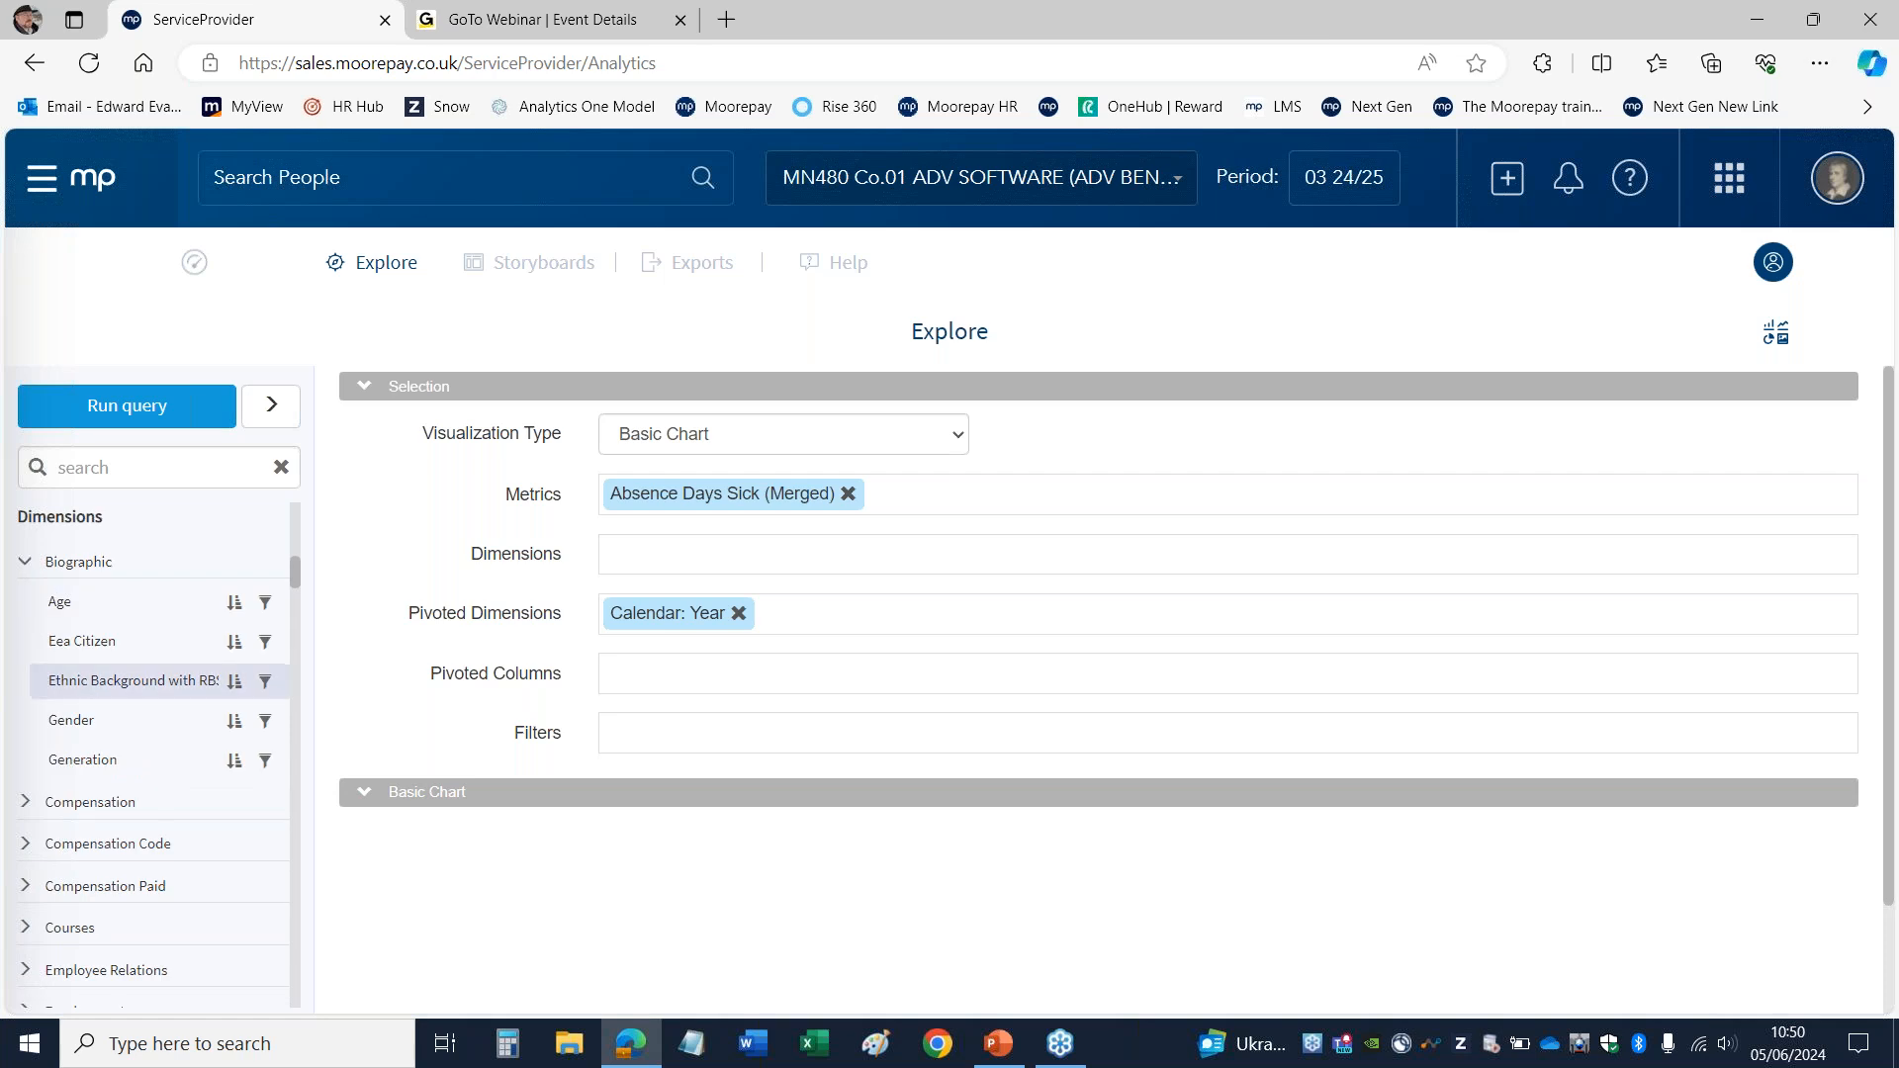
{"action": "left_click", "coordinate": [110, 617]}
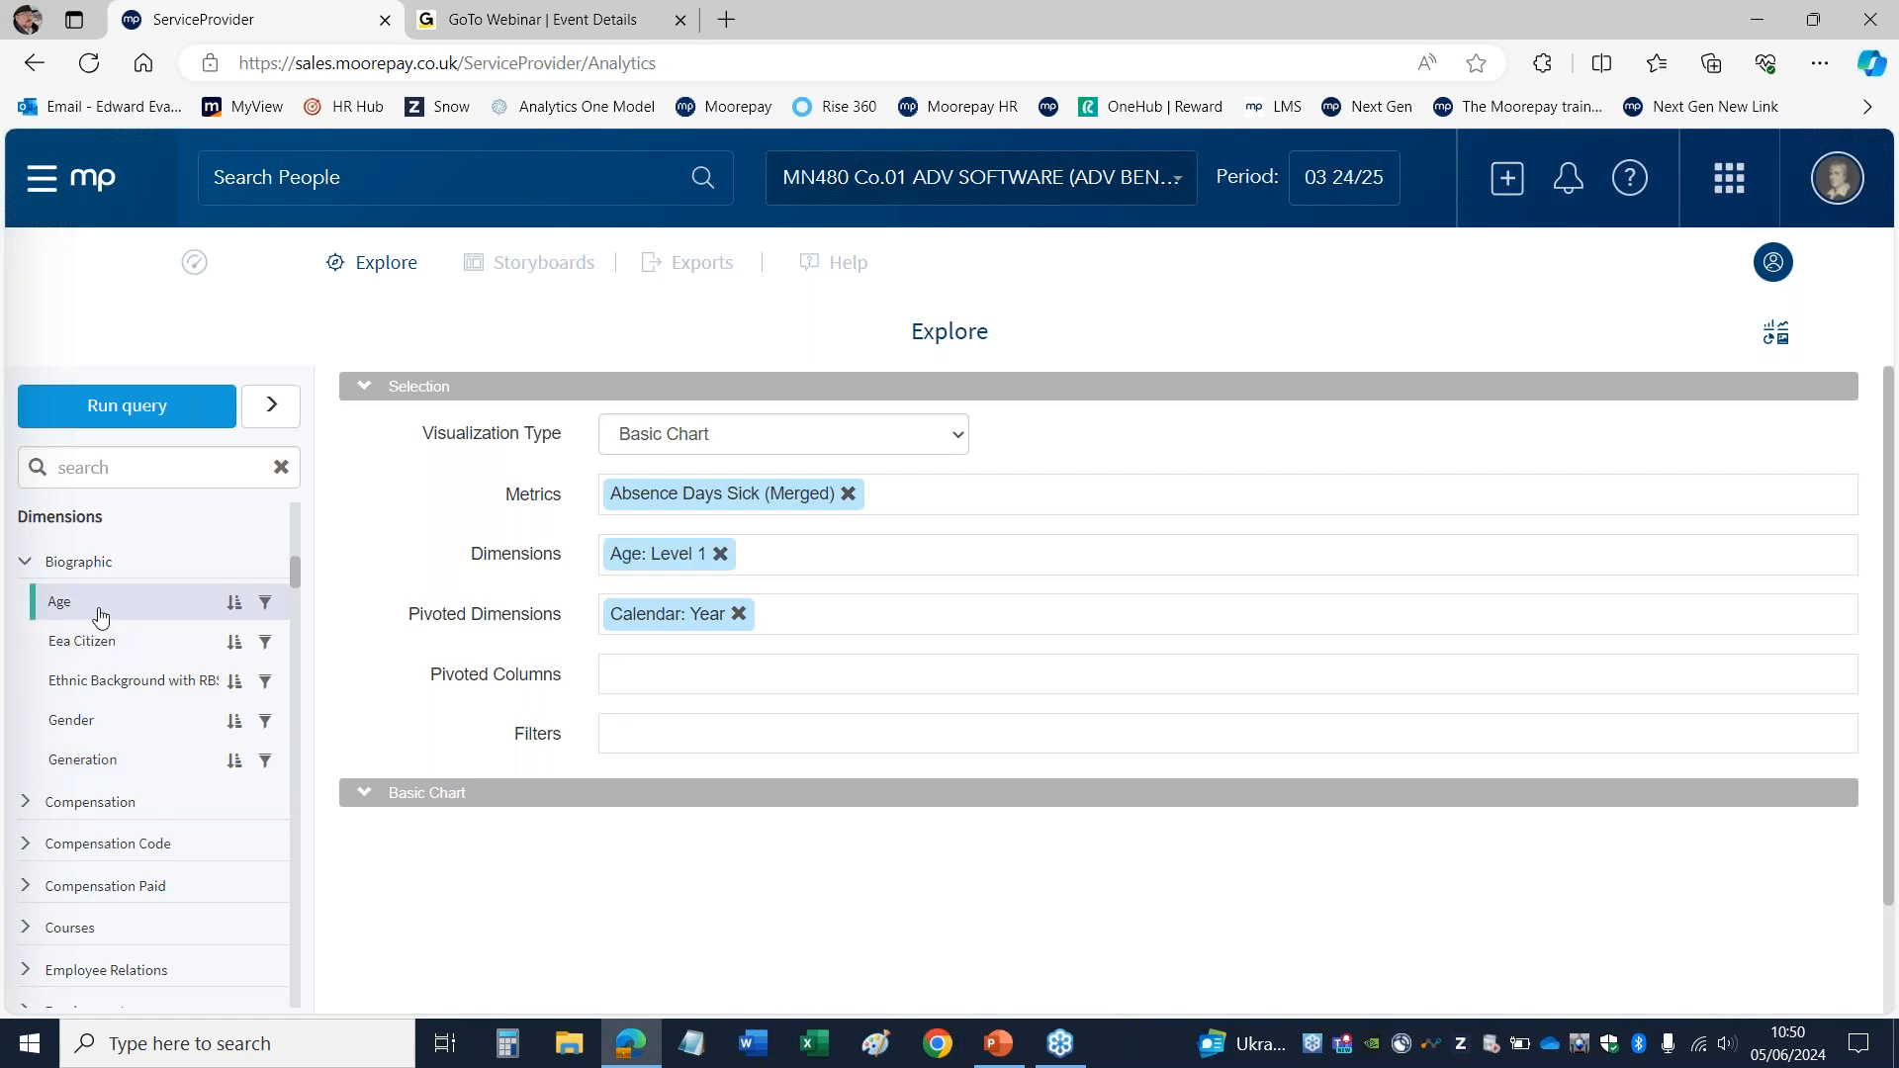
Step: Change the Age dimension from a level to the <20 node, close its settings and go back to the home dashboard
{"action": "left_click", "coordinate": [625, 559]}
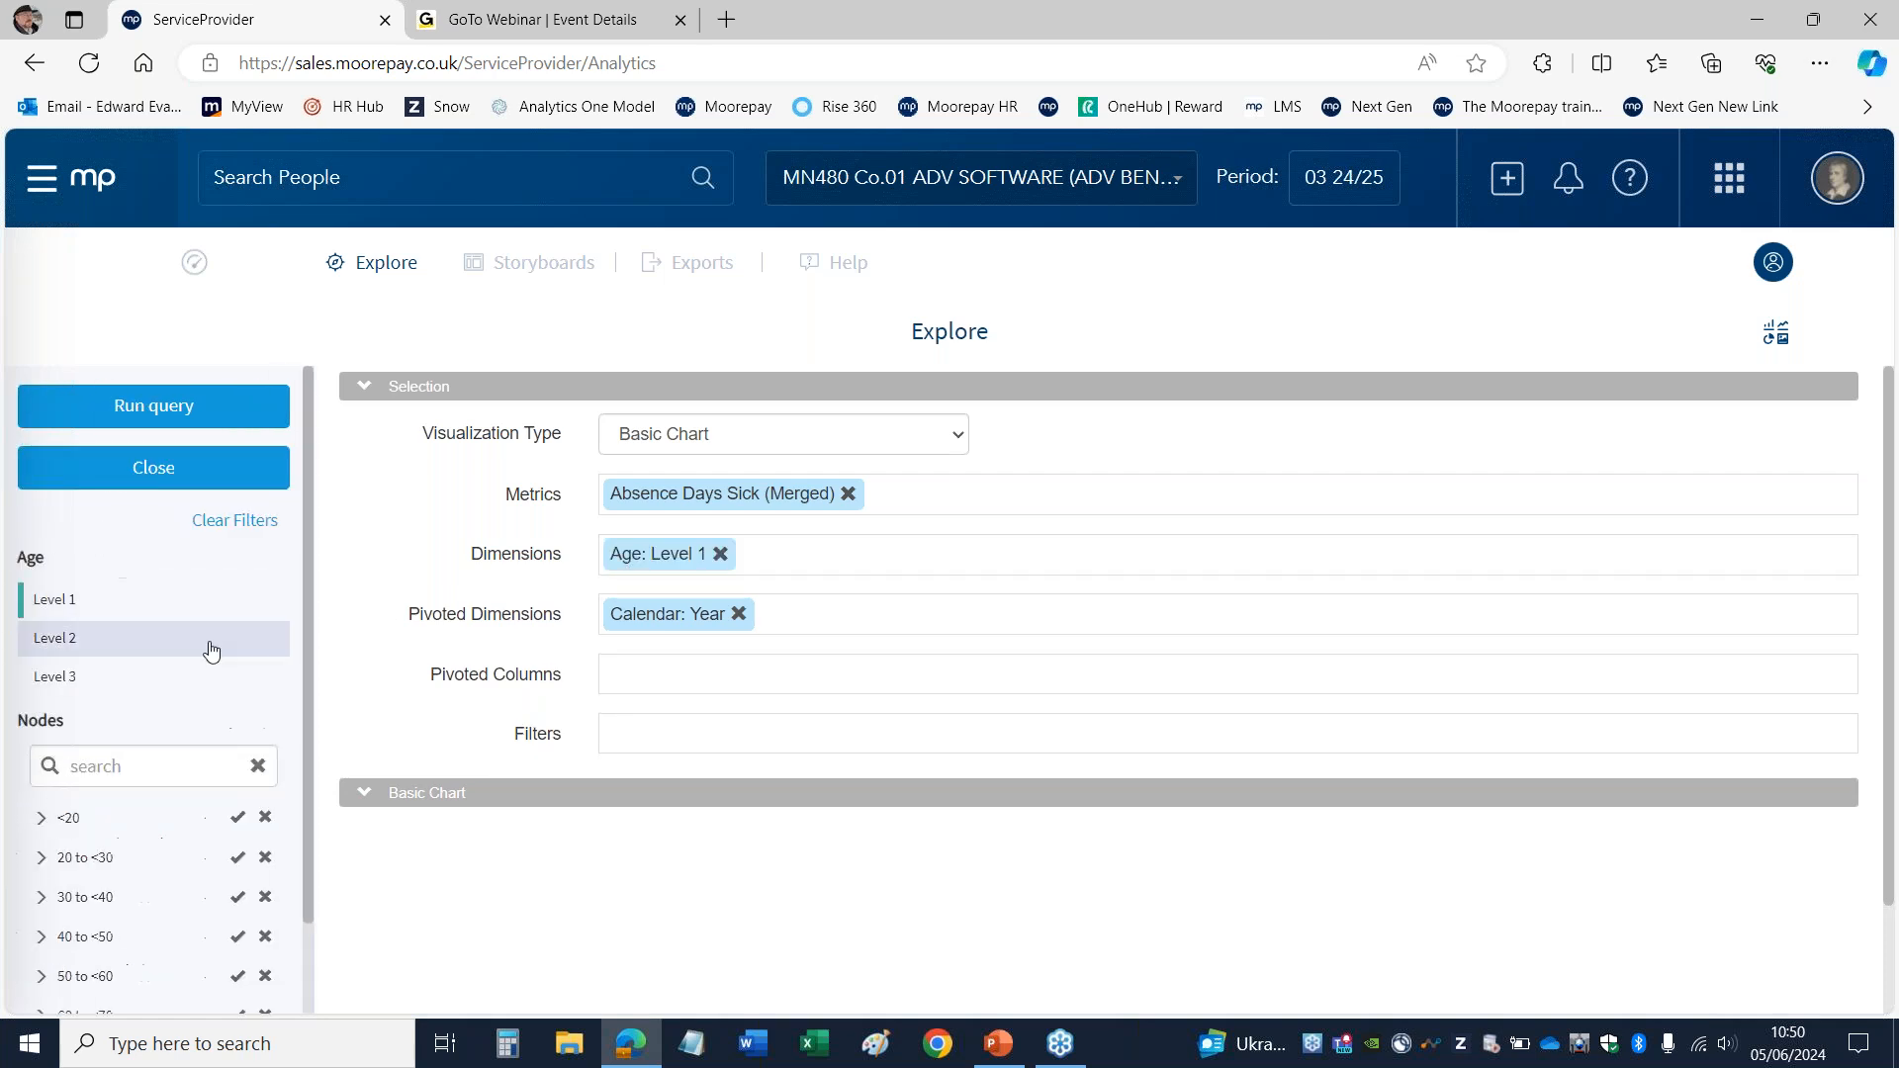
{"action": "left_click_drag", "start_coordinate": [311, 550], "coordinate": [297, 682]}
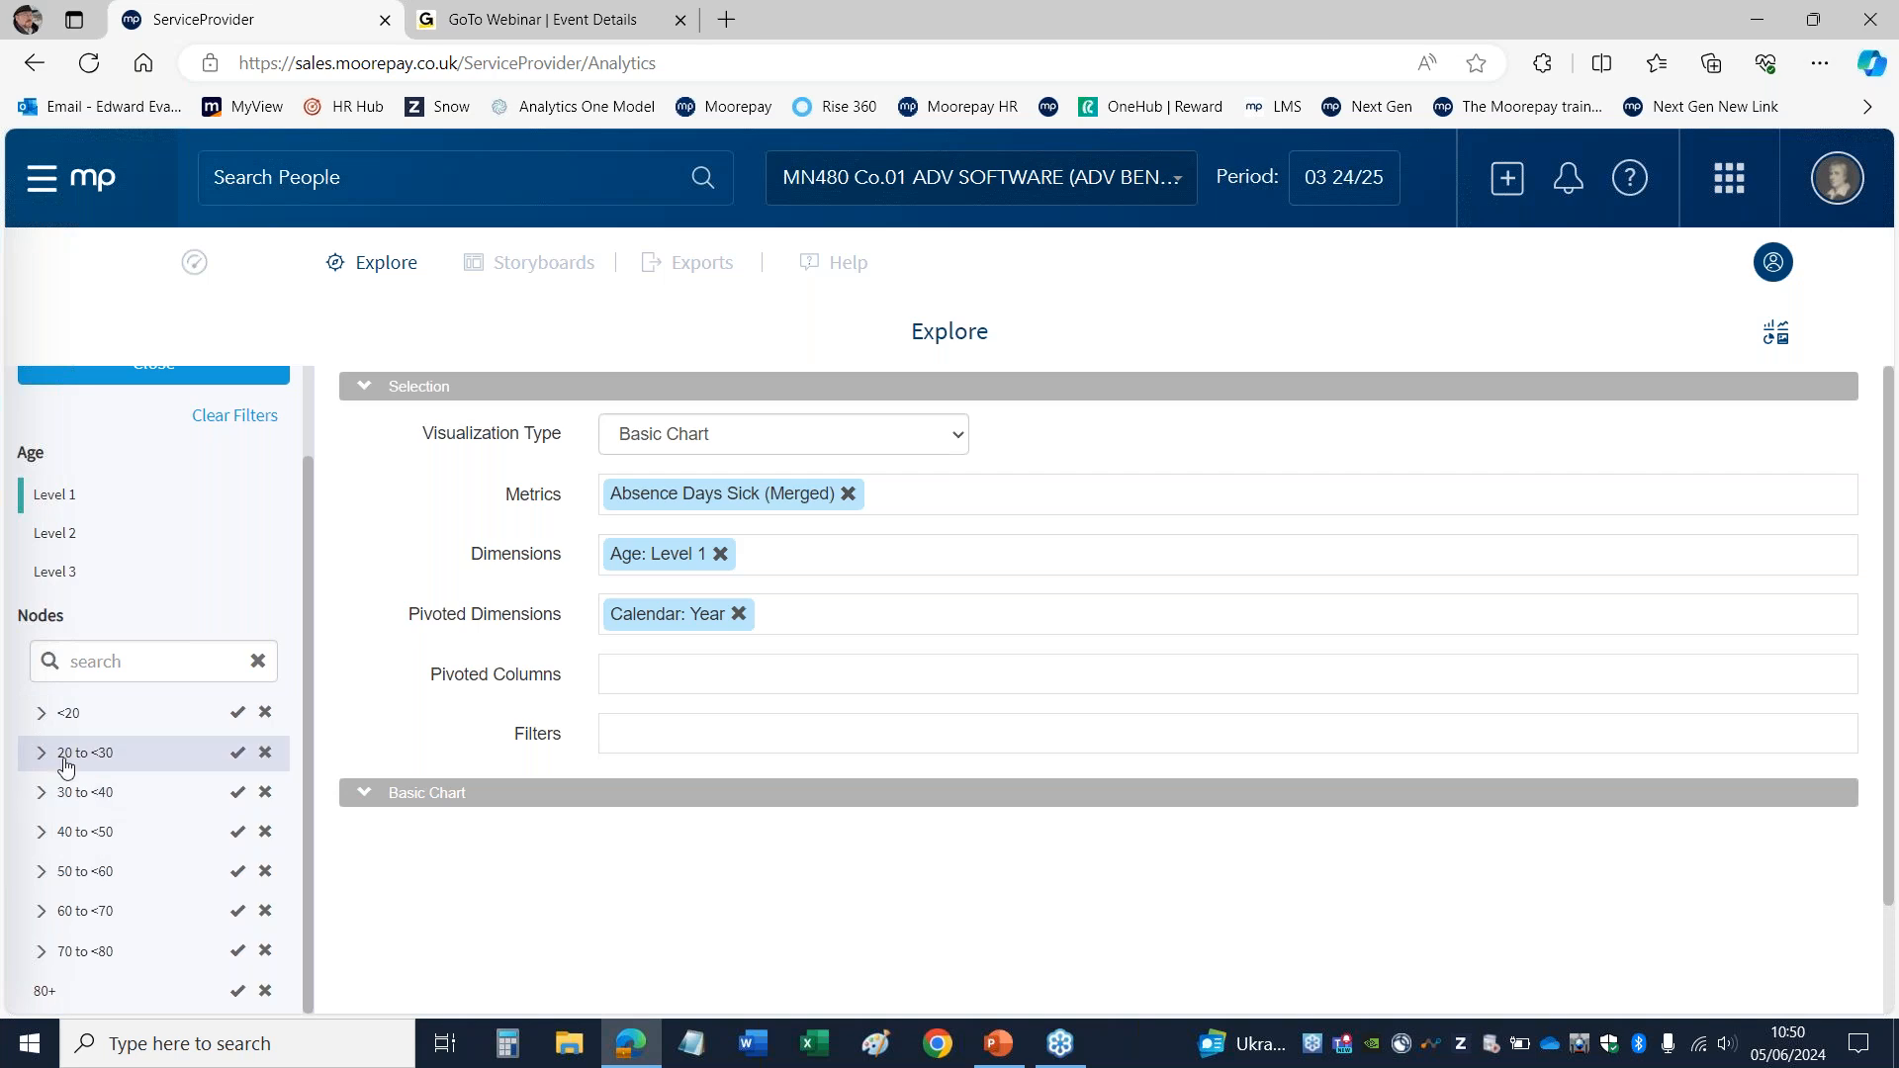
{"action": "left_click", "coordinate": [41, 717]}
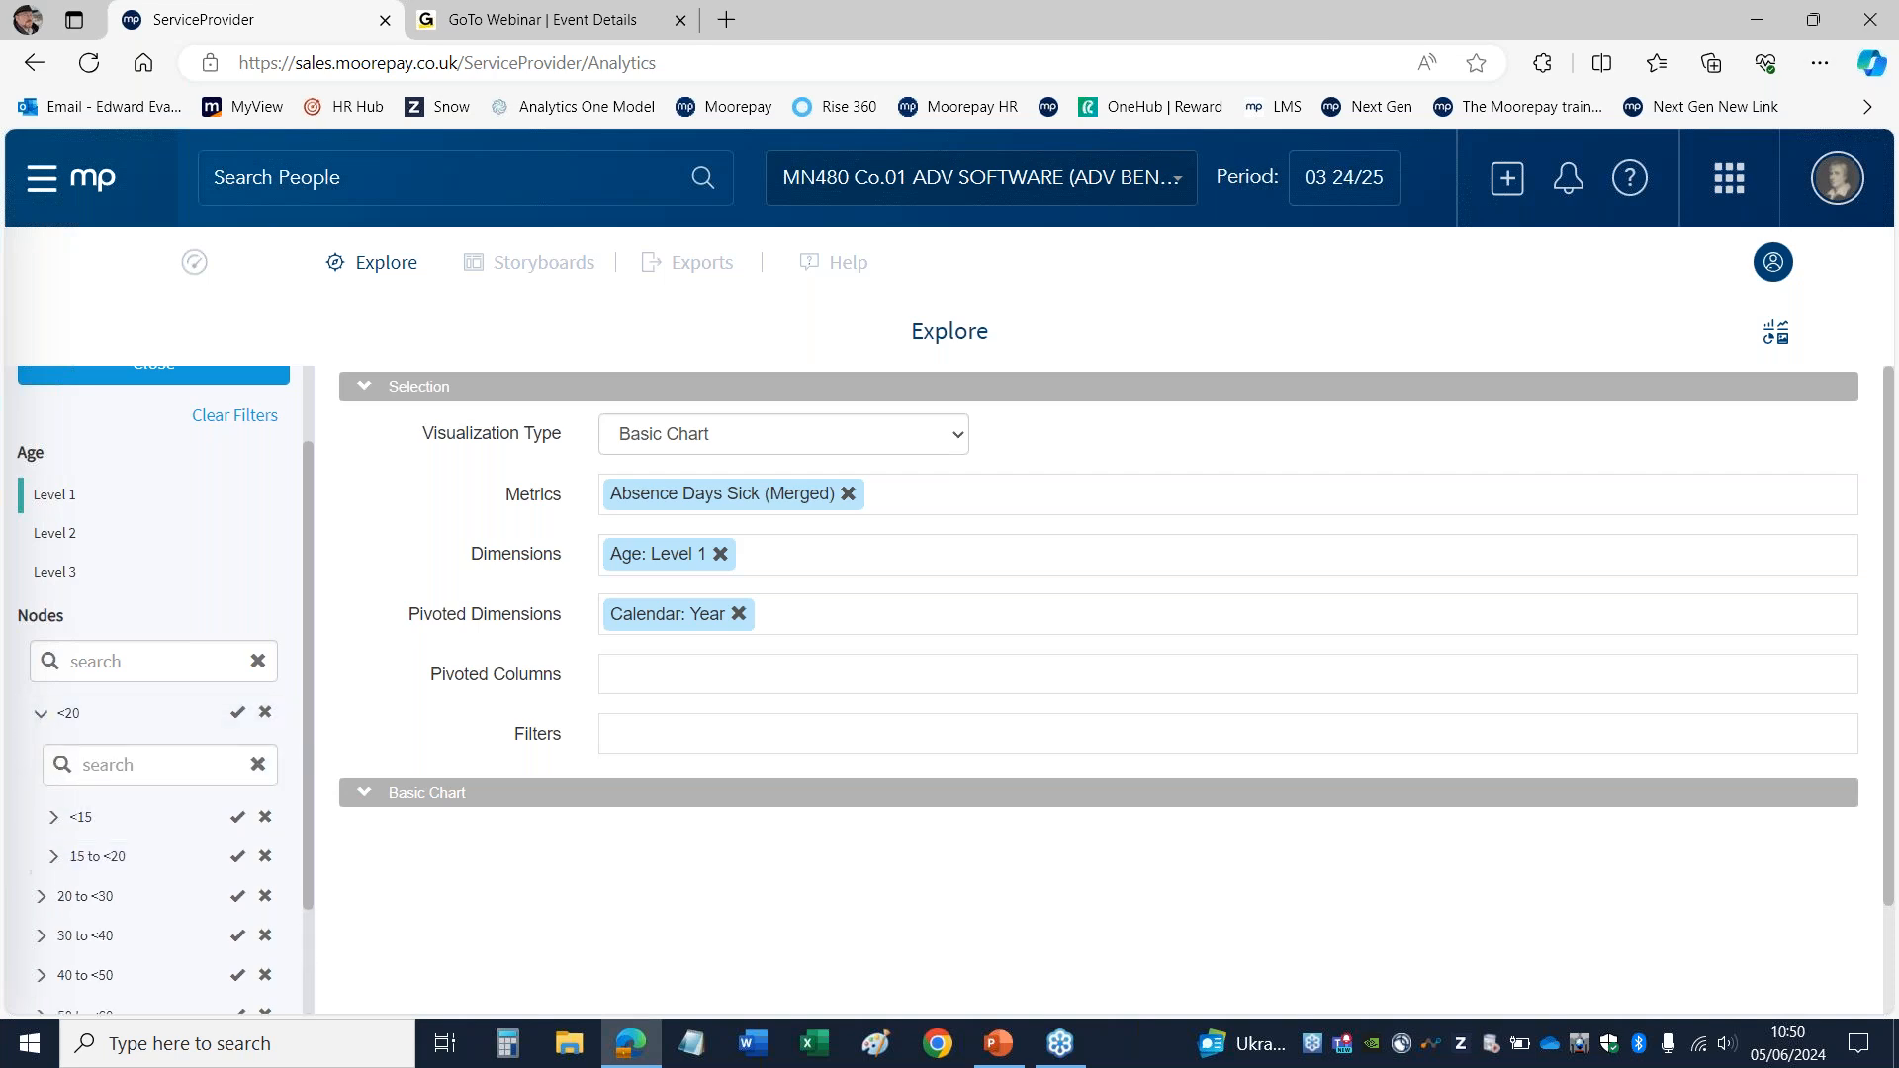
{"action": "left_click", "coordinate": [40, 716]}
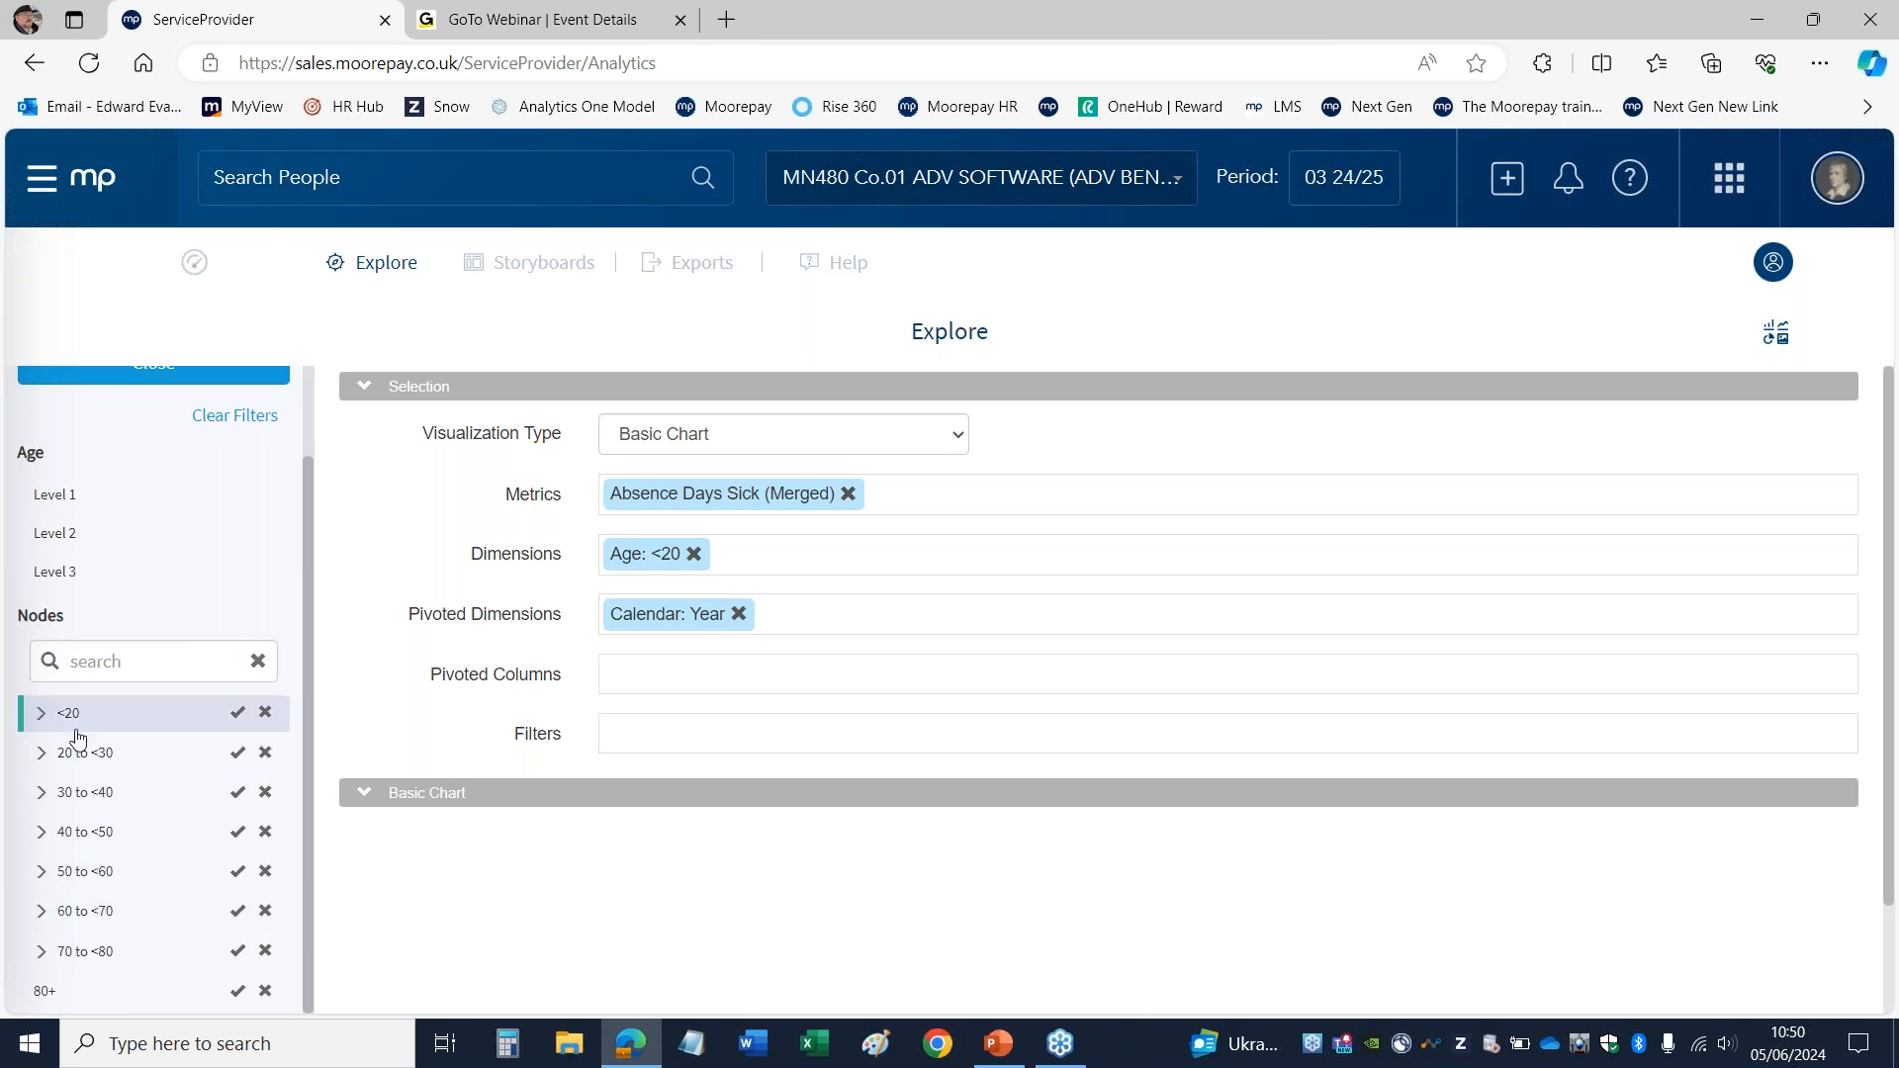
{"action": "scroll", "coordinate": [299, 477], "scroll_direction": "up", "scroll_amount": 2}
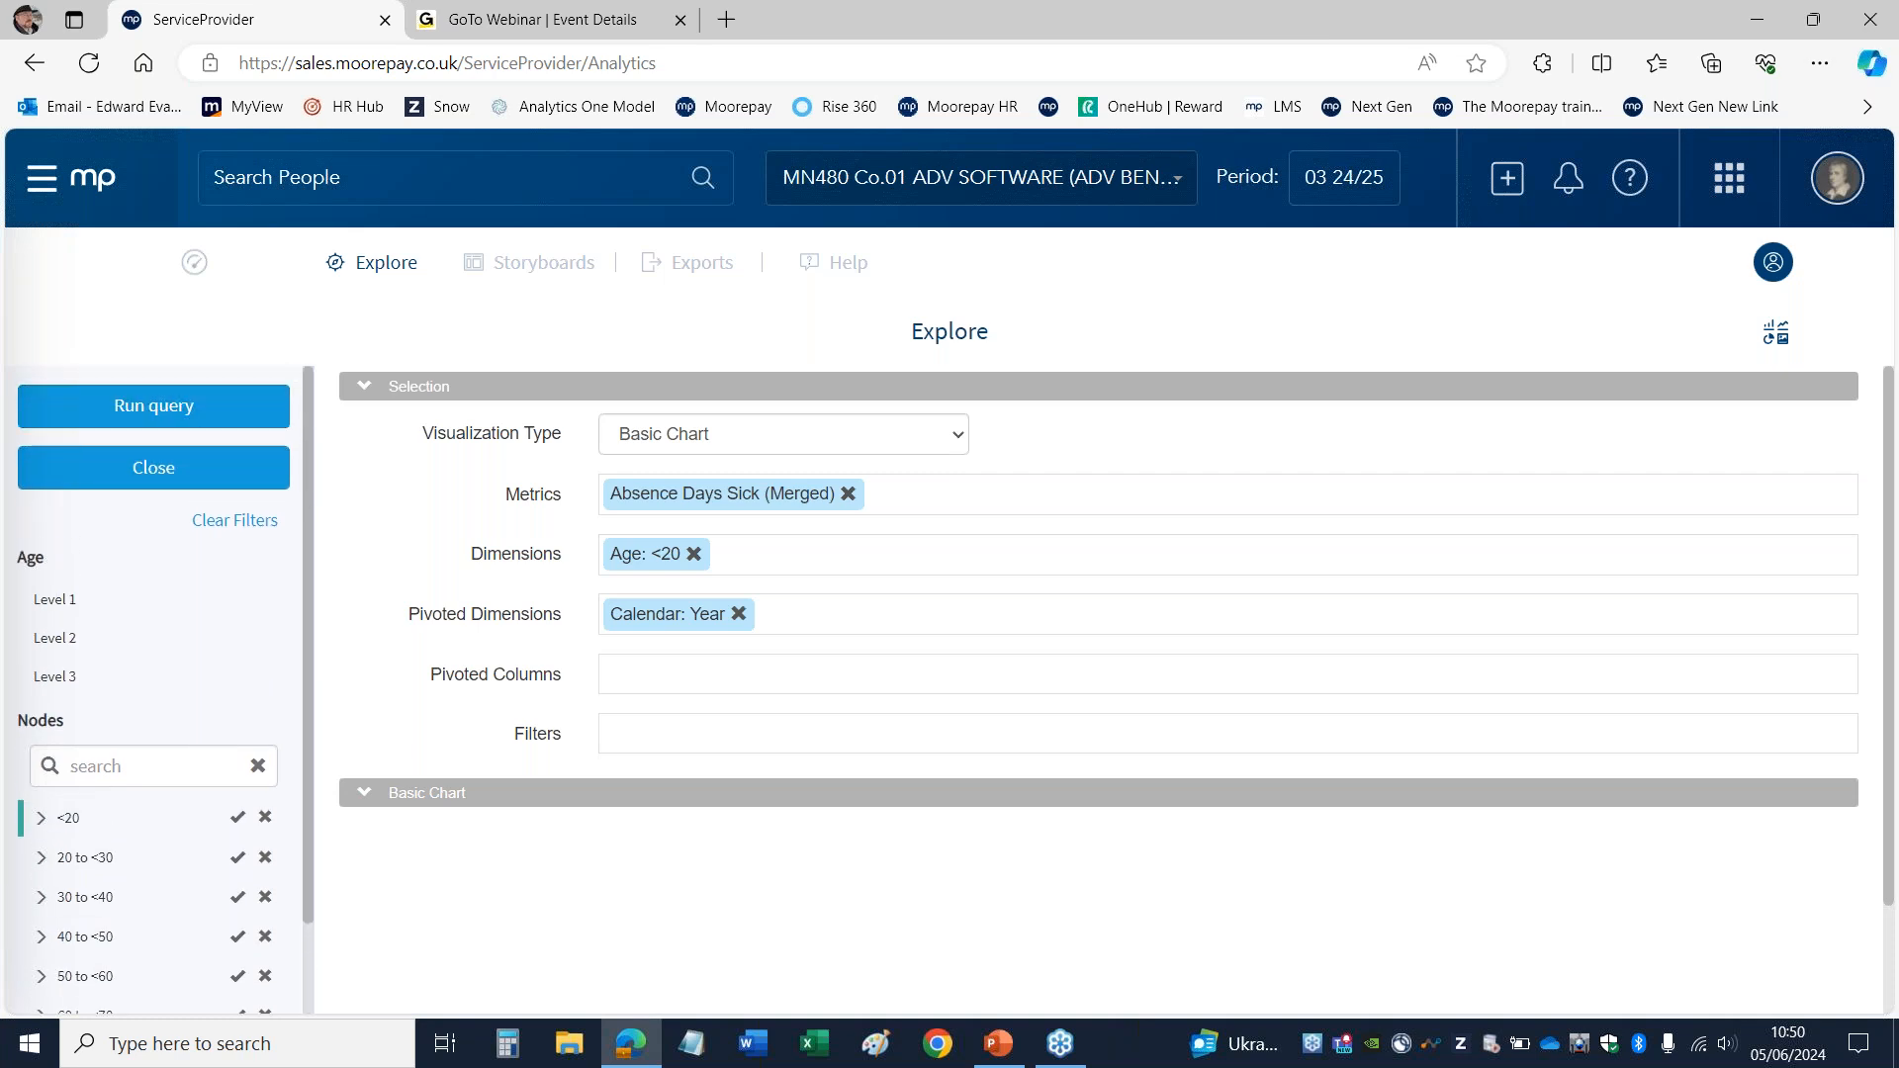
{"action": "left_click", "coordinate": [153, 466]}
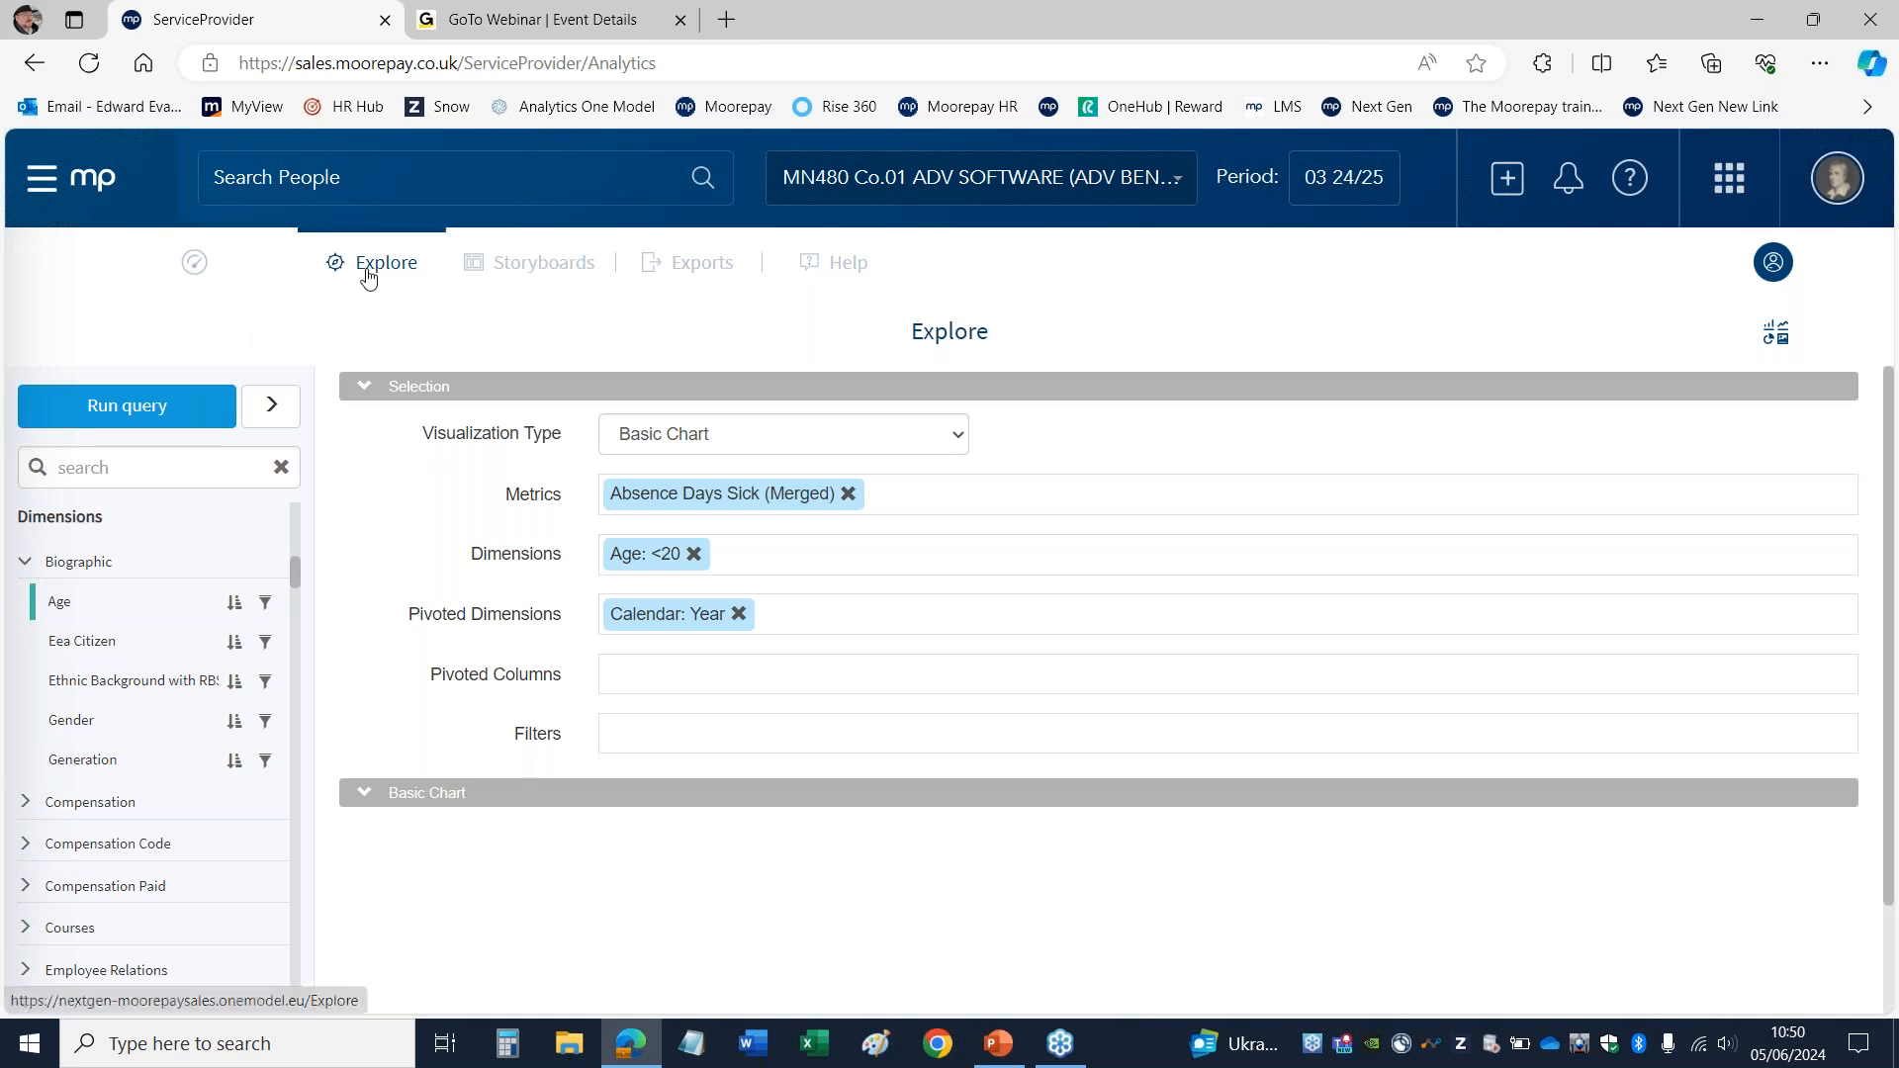
{"action": "left_click", "coordinate": [196, 272]}
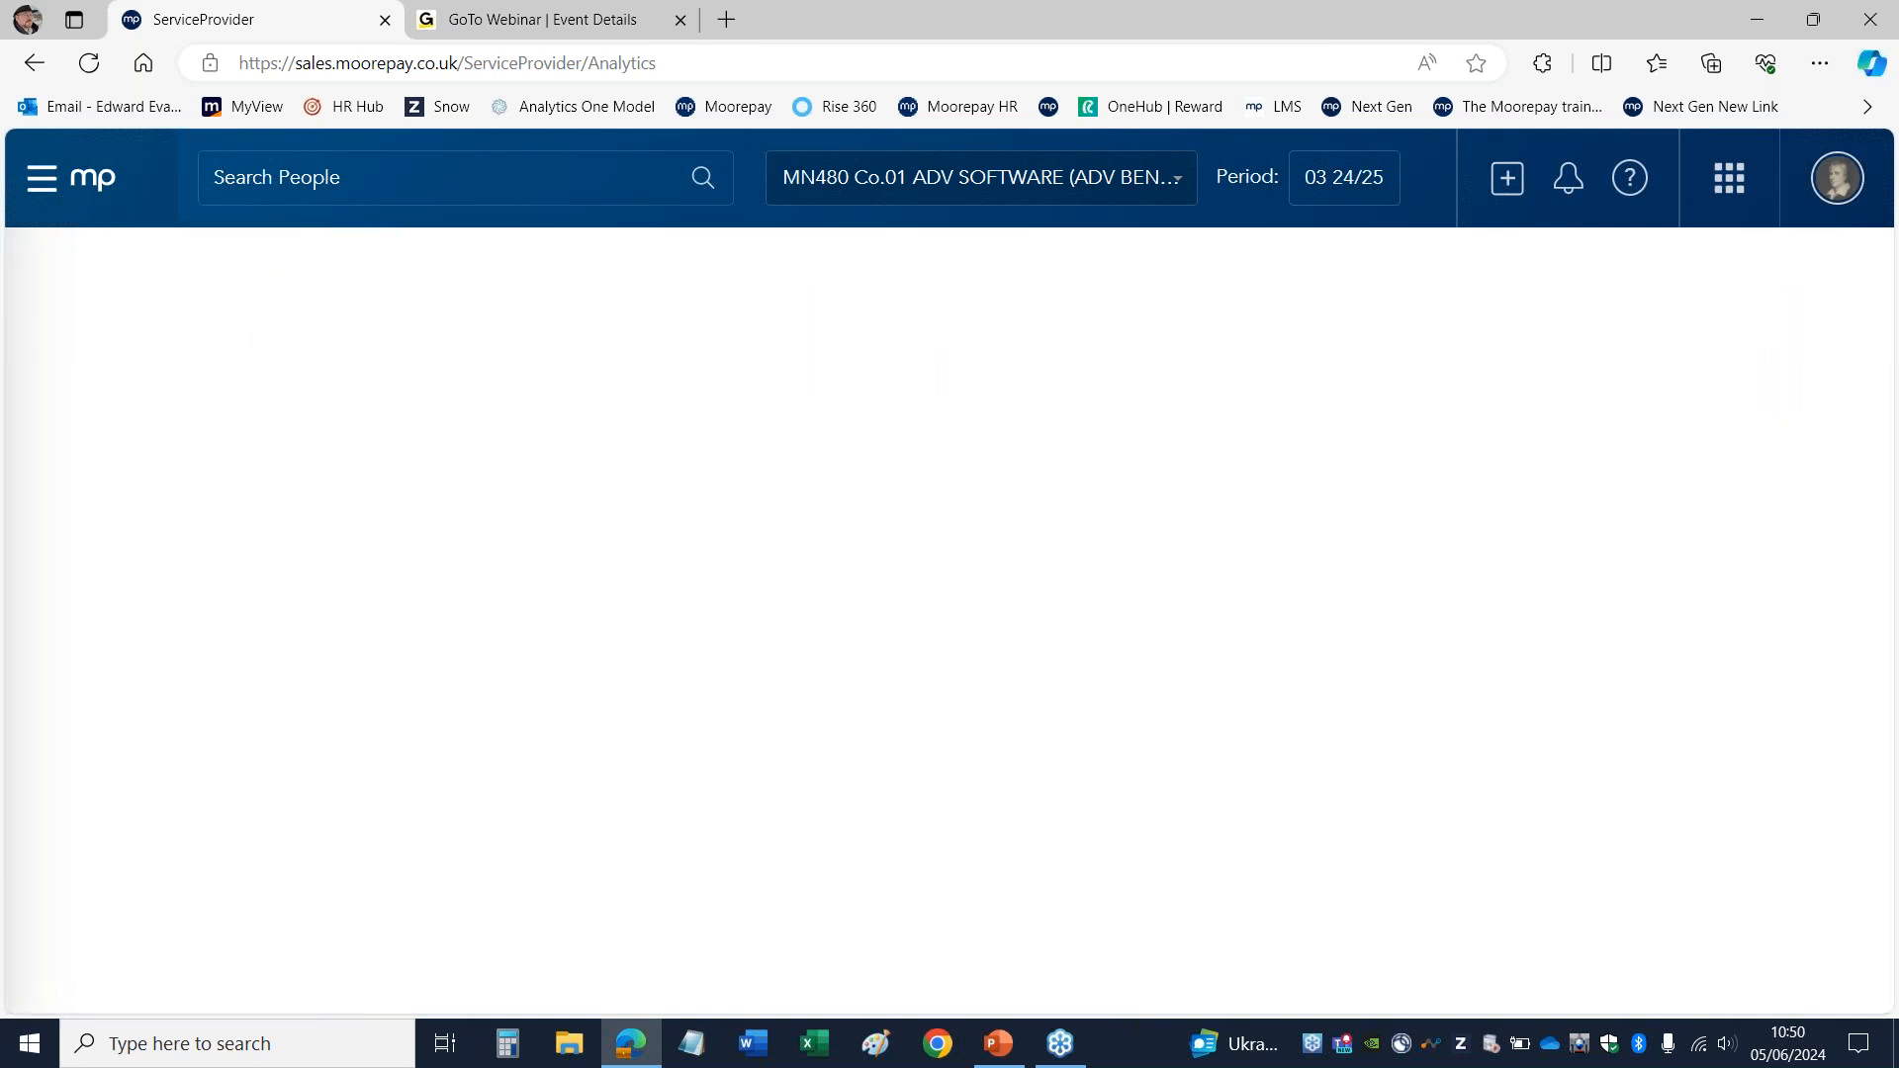